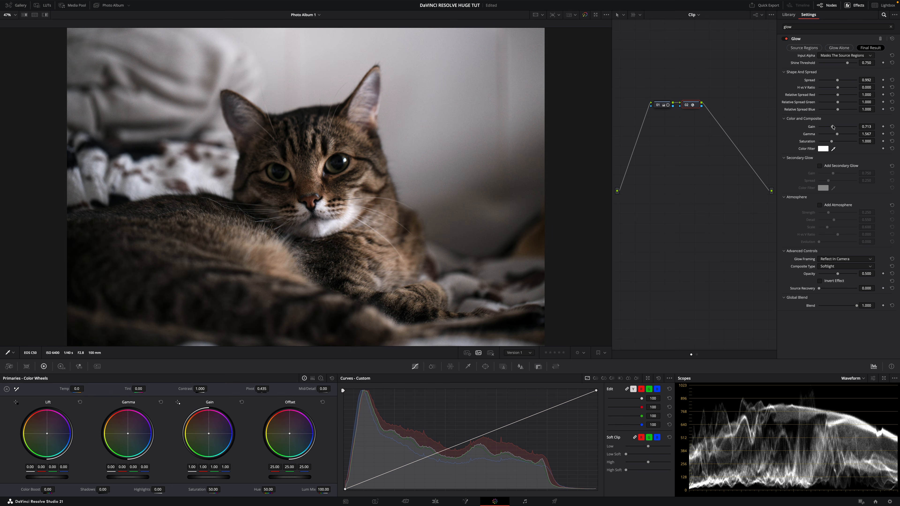
- Raise node 02's Glow Gain to 1.457, then toggle the node off and on to compare
{"action": "left_click_drag", "start_coordinate": [832, 127], "coordinate": [846, 127]}
{"action": "key", "text": "super+d"}
{"action": "key", "text": "super+d"}
{"action": "key", "text": "super+d"}
{"action": "key", "text": "super+d"}
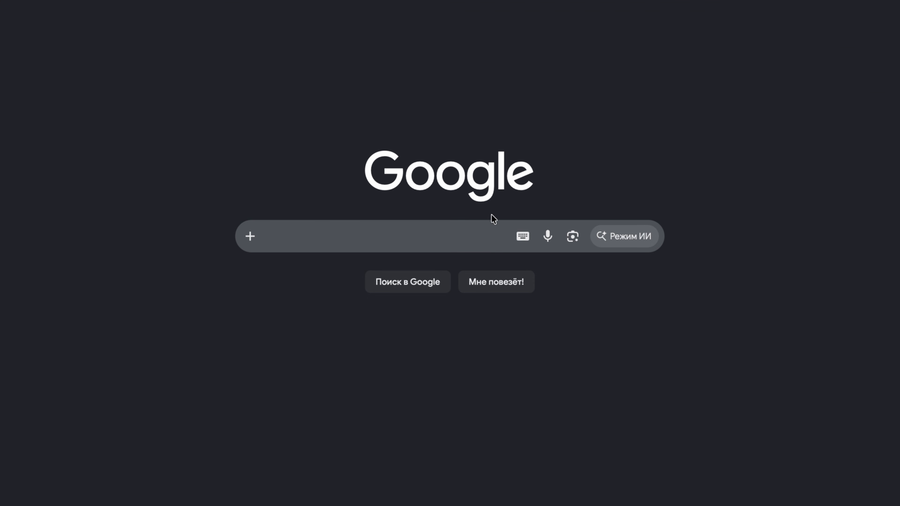
- Search Google for 'davinci resolve' and open the Blackmagic page's free download options
{"action": "left_click", "coordinate": [385, 234]}
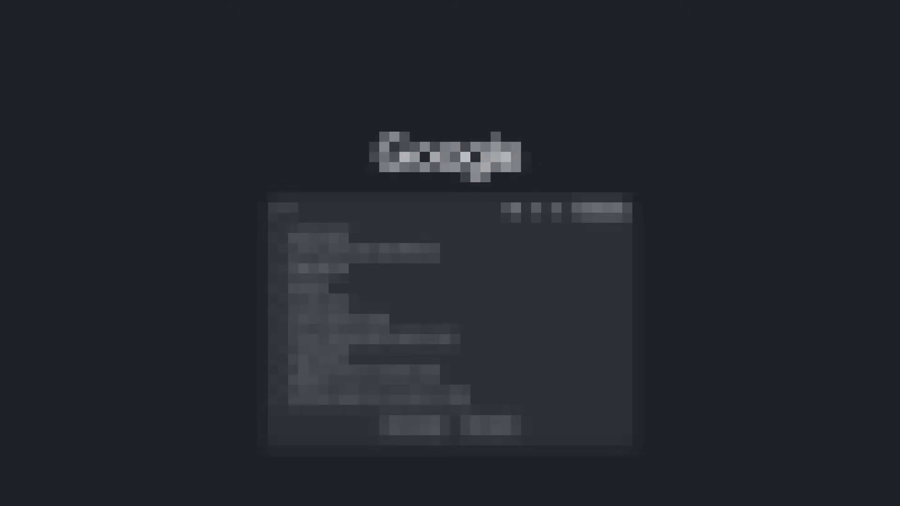
{"action": "type", "text": "davinci re"}
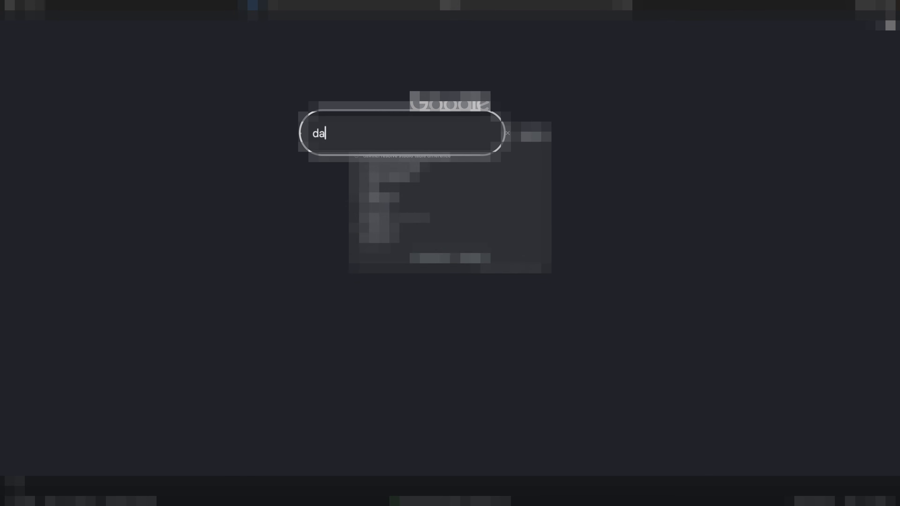
{"action": "type", "text": "solve"}
{"action": "key", "text": "Return"}
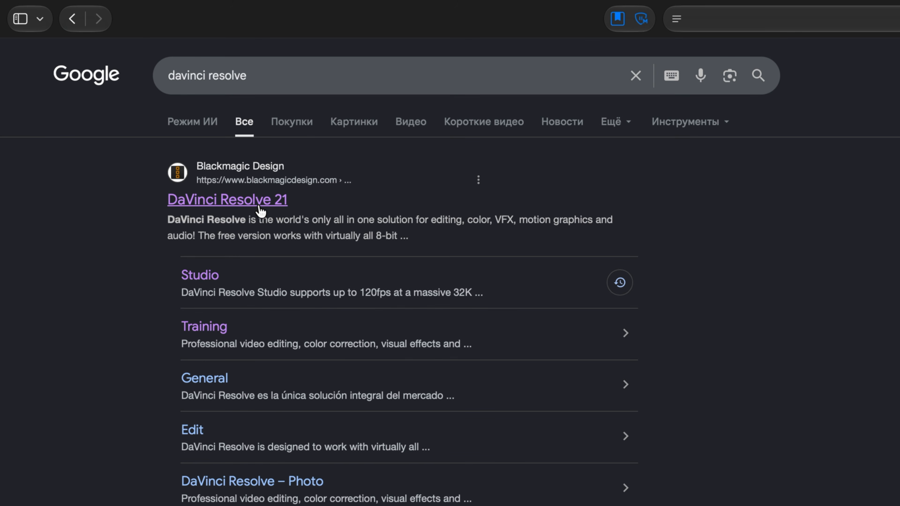
{"action": "left_click", "coordinate": [260, 211]}
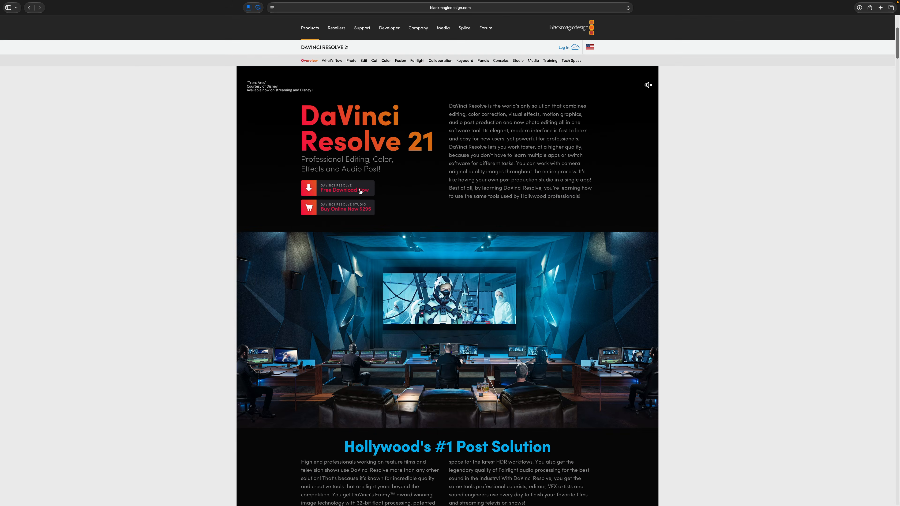
{"action": "left_click", "coordinate": [360, 191]}
- Highlight the free edition's description, then the Studio edition's description, in the download options
{"action": "left_click_drag", "start_coordinate": [320, 262], "coordinate": [408, 282]}
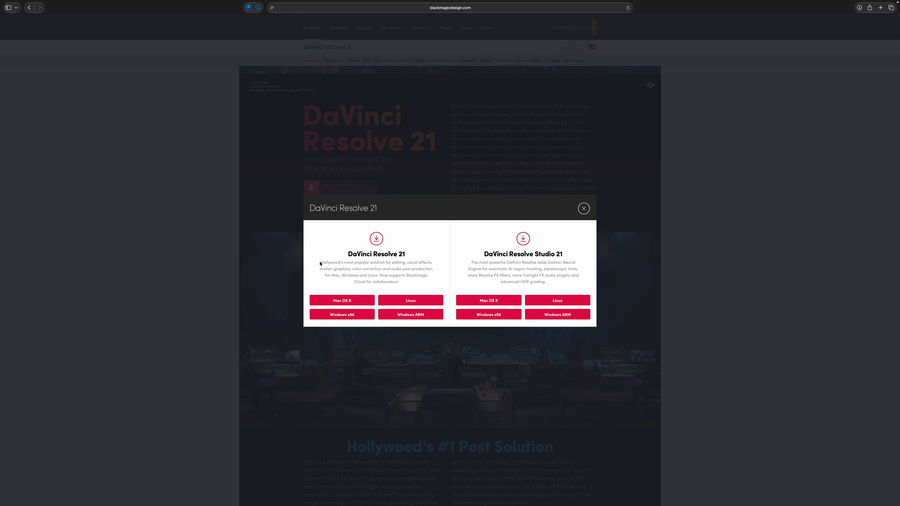
{"action": "left_click", "coordinate": [369, 334]}
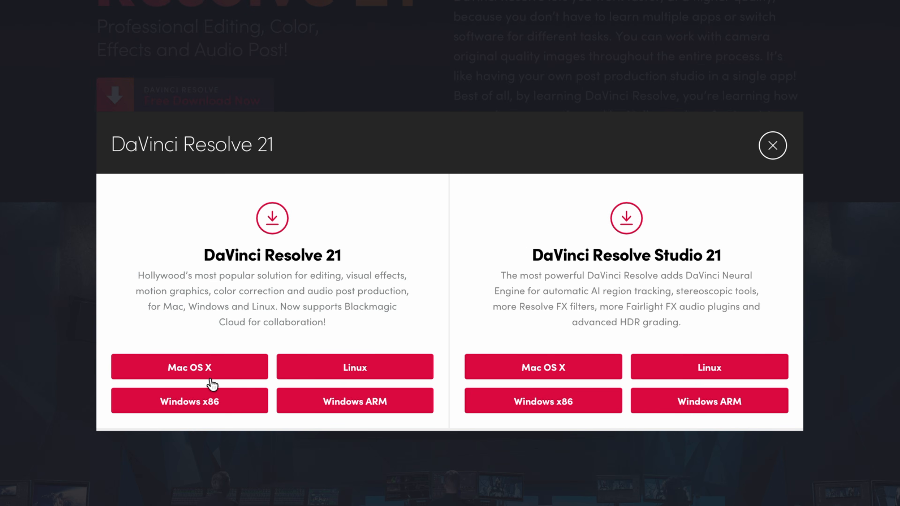
{"action": "left_click_drag", "start_coordinate": [527, 258], "coordinate": [727, 322]}
{"action": "left_click", "coordinate": [625, 330]}
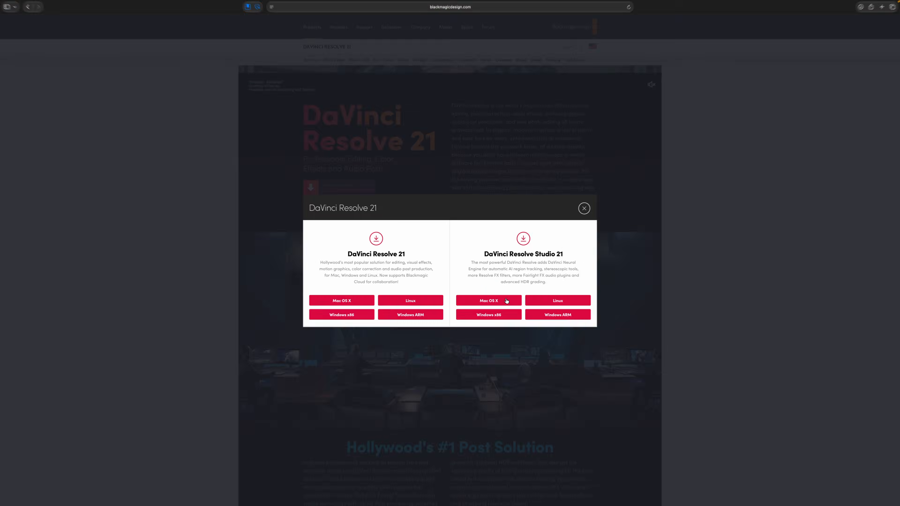
- Choose the Studio Mac OS X download and enter first name, last name and phone number
{"action": "left_click", "coordinate": [575, 369]}
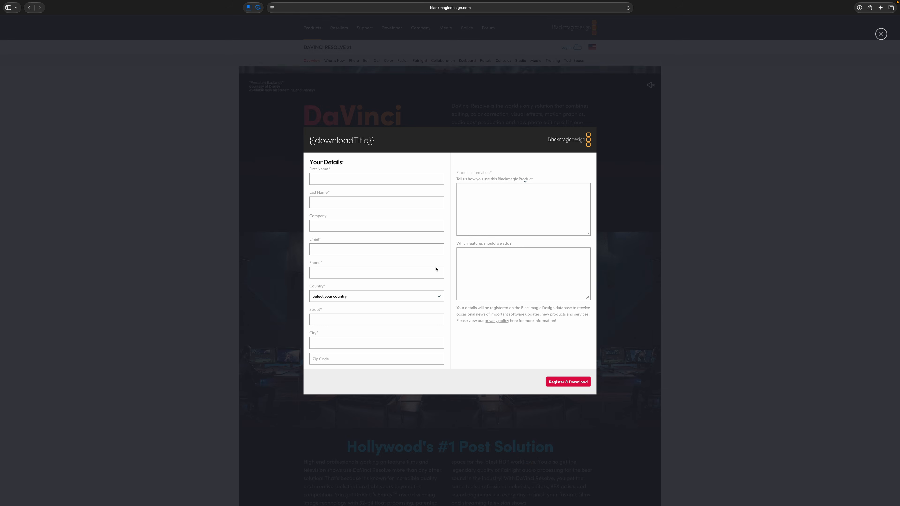
{"action": "left_click", "coordinate": [362, 179]}
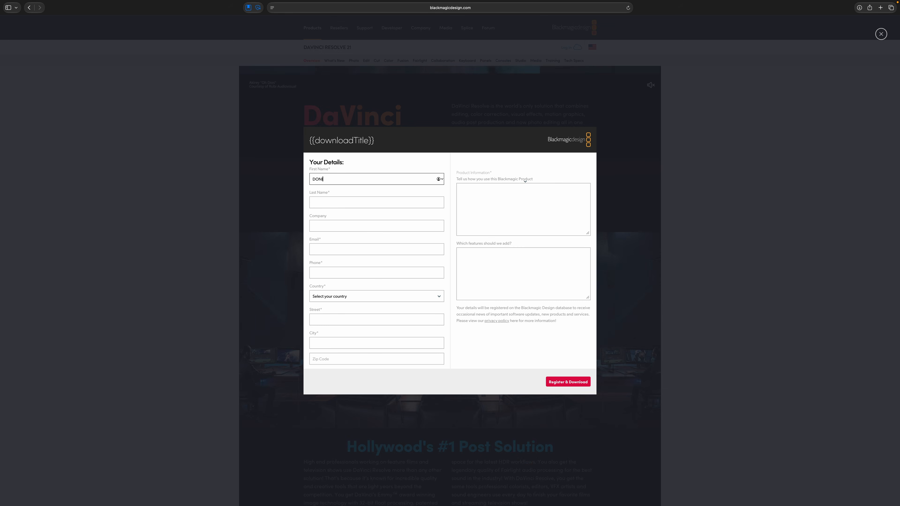
{"action": "key", "text": "Tab"}
{"action": "key", "text": "Tab"}
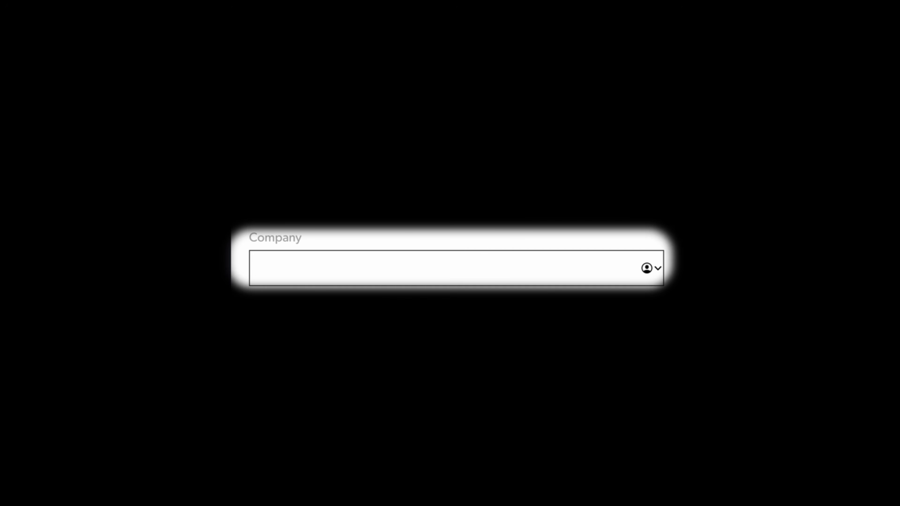
{"action": "key", "text": "Tab"}
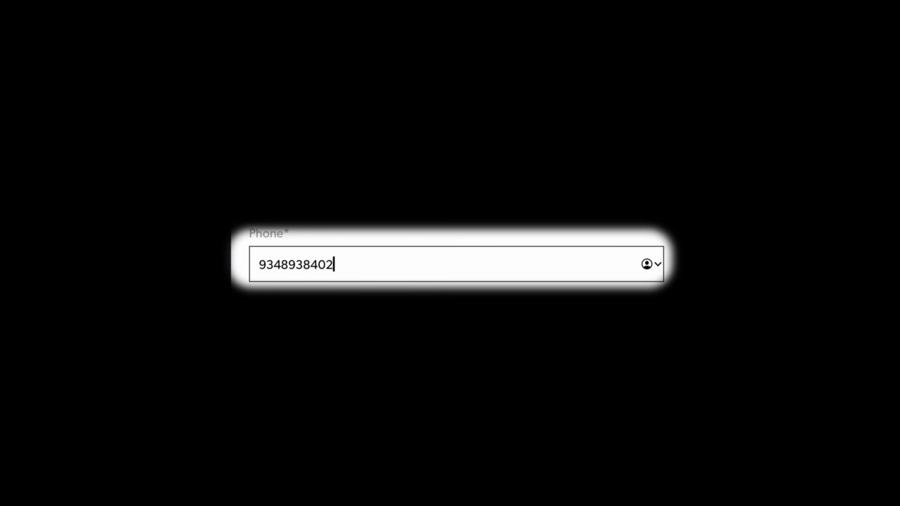
- Fill in the street and country fields of the registration form
{"action": "key", "text": "Tab"}
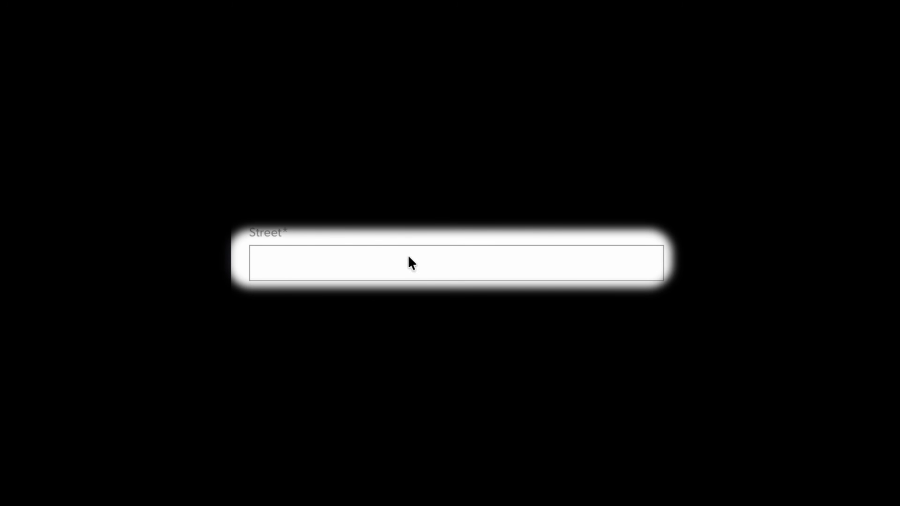
{"action": "left_click", "coordinate": [411, 263]}
{"action": "type", "text": "this one"}
{"action": "key", "text": "Tab"}
{"action": "type", "text": "s"}
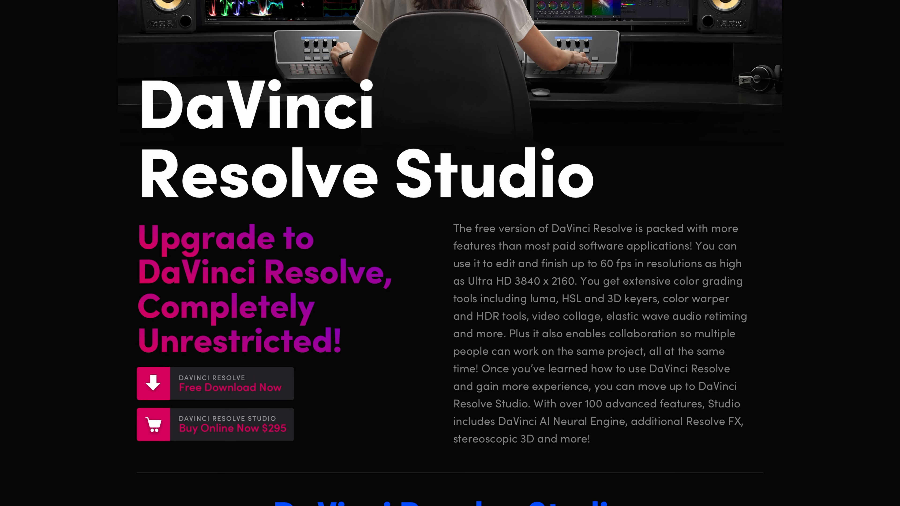
{"action": "scroll", "coordinate": [450, 253], "scroll_direction": "down", "scroll_amount": 20}
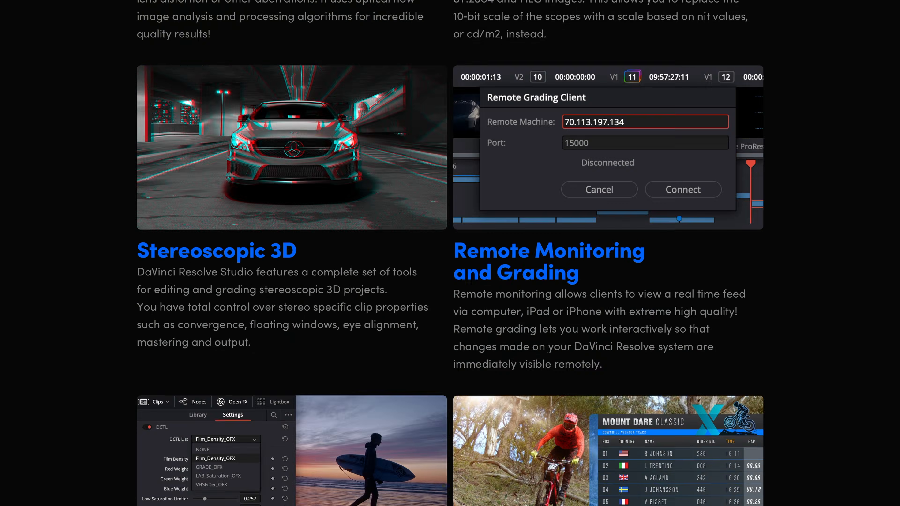
- Scroll through the Studio features and open the Buy Online Now checkout
{"action": "scroll", "coordinate": [450, 253], "scroll_direction": "down", "scroll_amount": 20}
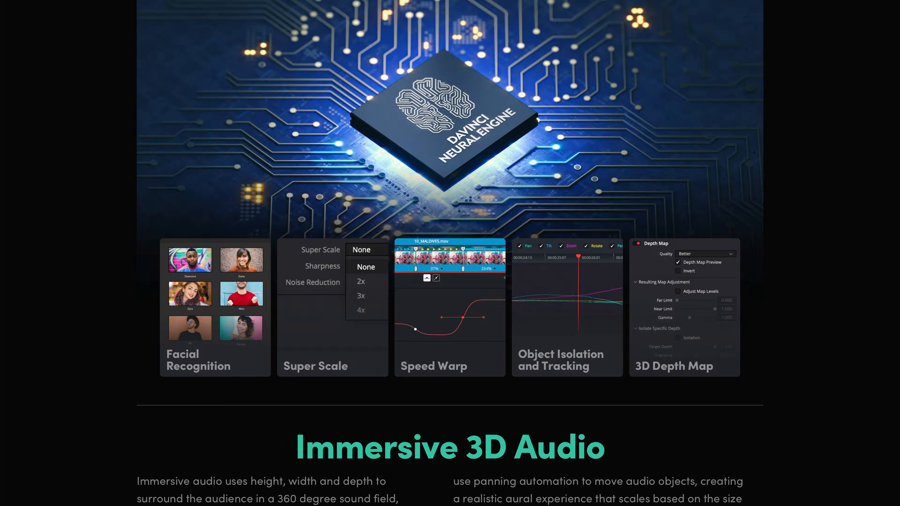
{"action": "scroll", "coordinate": [450, 253], "scroll_direction": "down", "scroll_amount": 20}
{"action": "scroll", "coordinate": [449, 253], "scroll_direction": "down", "scroll_amount": 20}
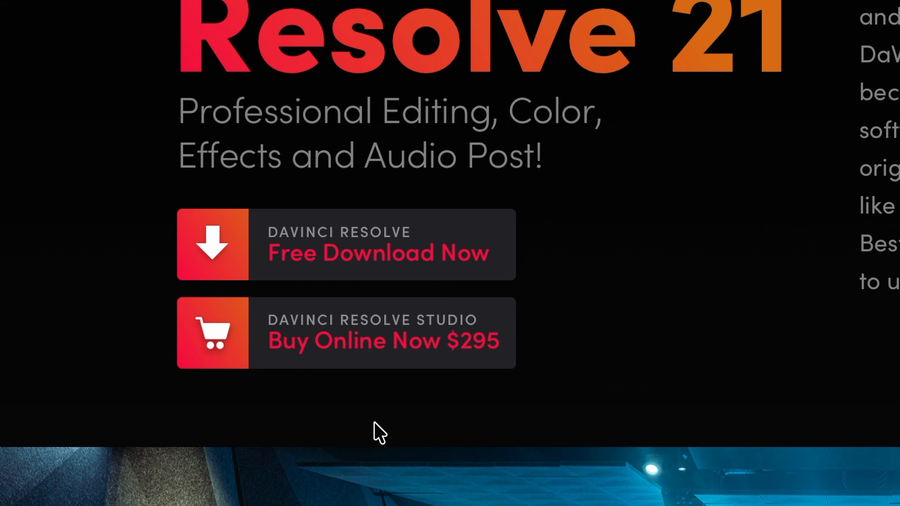
{"action": "left_click", "coordinate": [285, 322]}
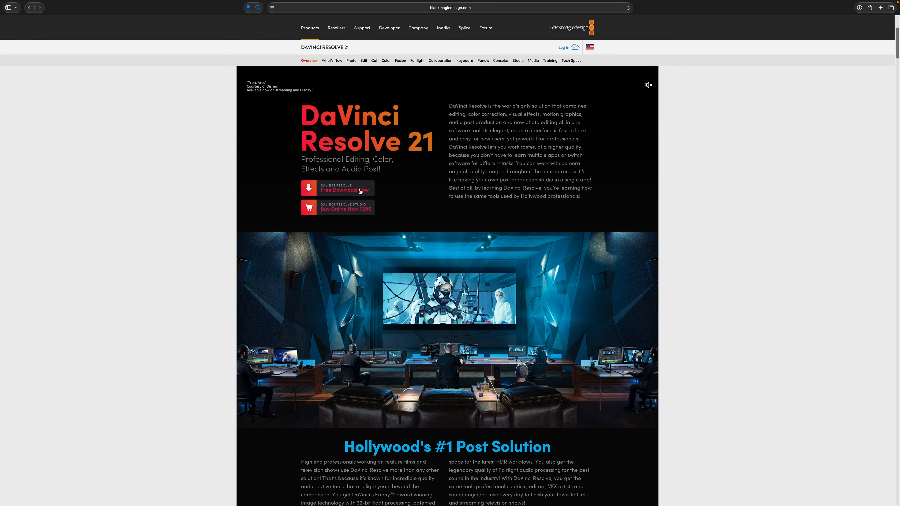
- Bring up the free download options and highlight each edition's description
{"action": "left_click", "coordinate": [364, 194]}
{"action": "left_click_drag", "start_coordinate": [320, 262], "coordinate": [408, 282]}
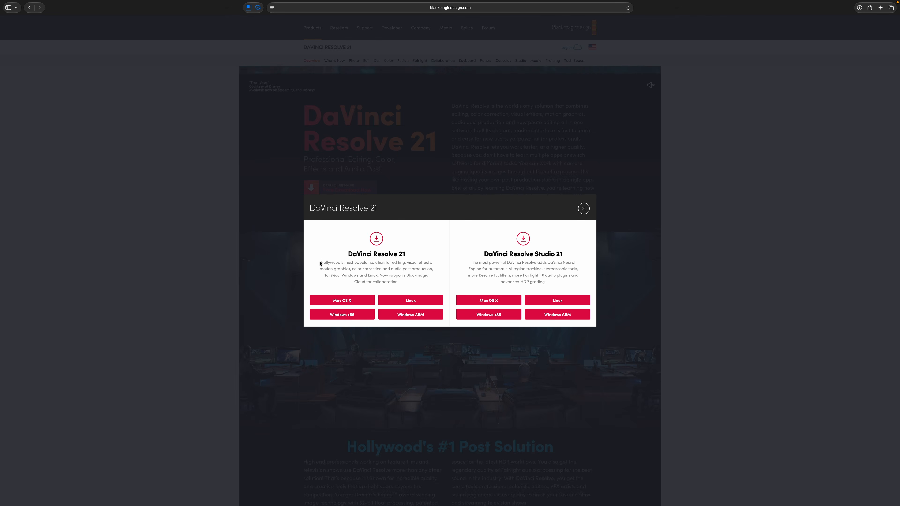
{"action": "left_click", "coordinate": [370, 334]}
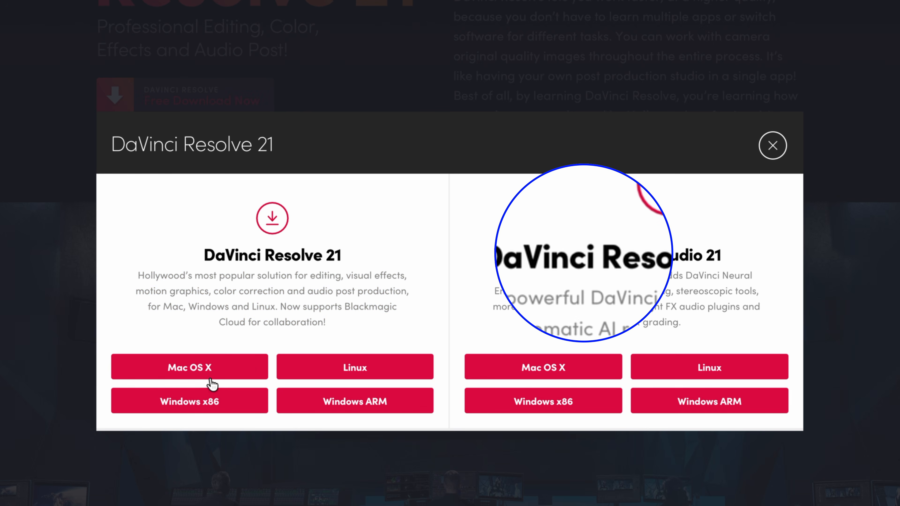
{"action": "left_click_drag", "start_coordinate": [530, 255], "coordinate": [726, 321]}
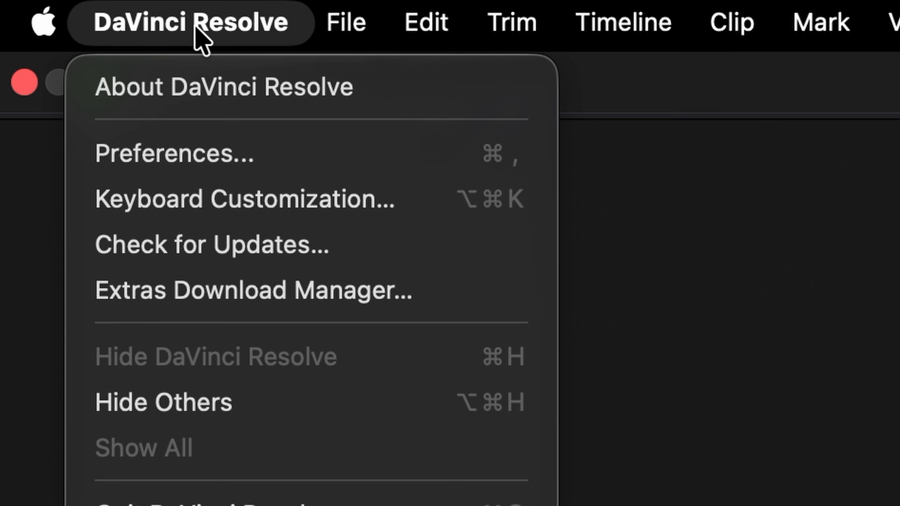
- Open Preferences > User > UI Settings and expand the Language list
{"action": "left_click", "coordinate": [241, 161]}
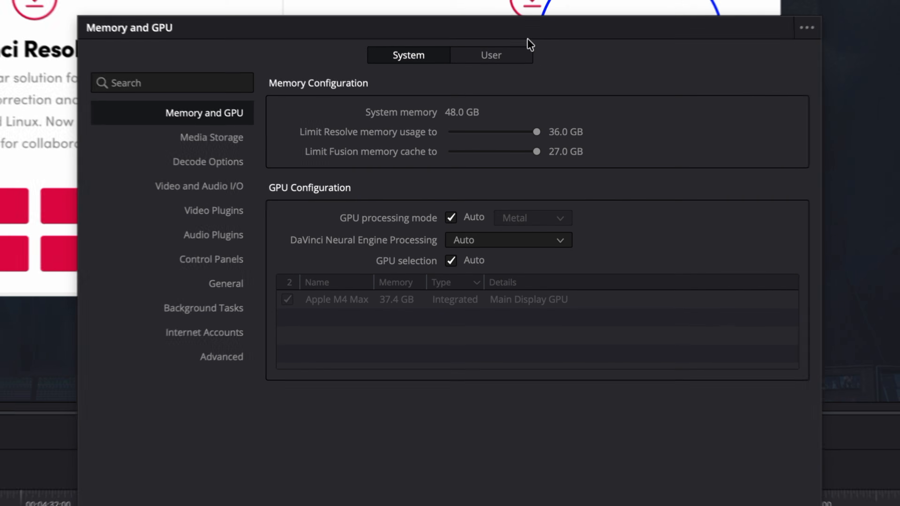
{"action": "left_click", "coordinate": [496, 54]}
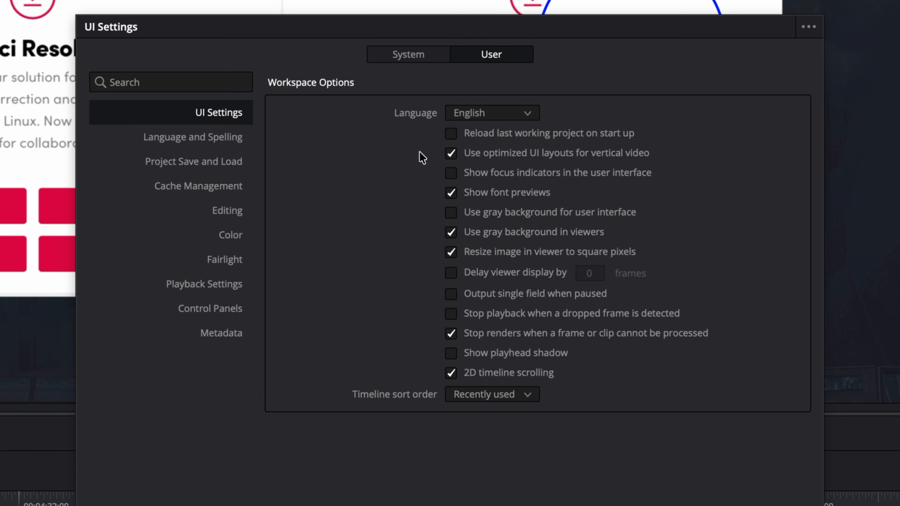
{"action": "left_click", "coordinate": [513, 117]}
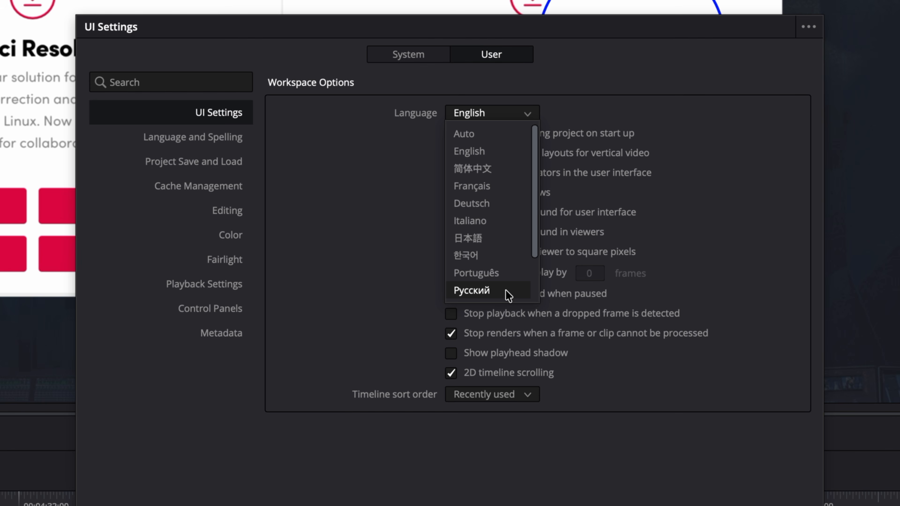
{"action": "scroll", "coordinate": [506, 290], "scroll_direction": "down", "scroll_amount": 1}
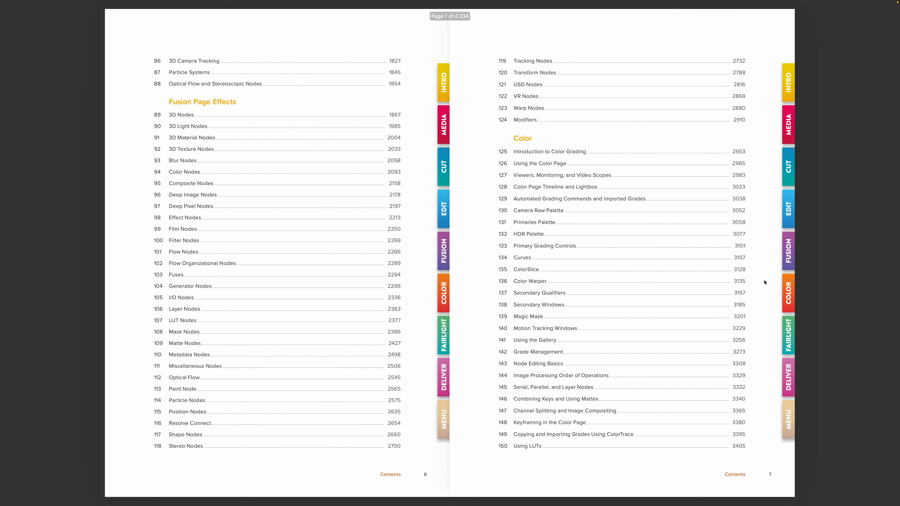
- Page forward four spreads to the Project Settings and Switching Among Pages pages
{"action": "key", "text": "Right"}
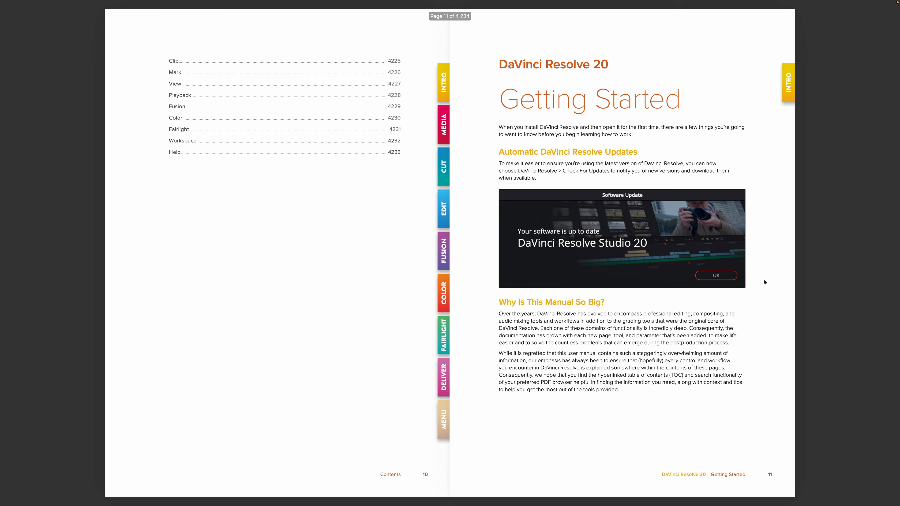
{"action": "key", "text": "Right"}
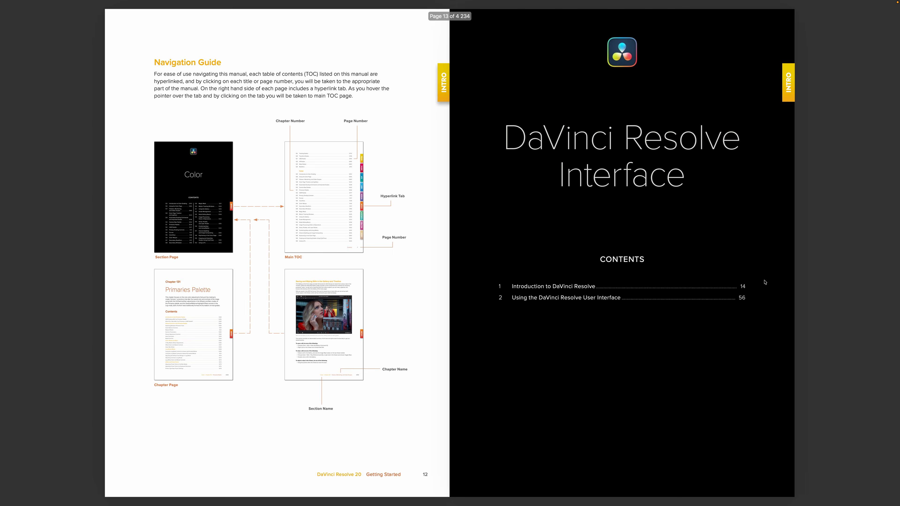
{"action": "key", "text": "Right"}
{"action": "key", "text": "Right"}
{"action": "key", "text": "Right"}
{"action": "key", "text": "Right"}
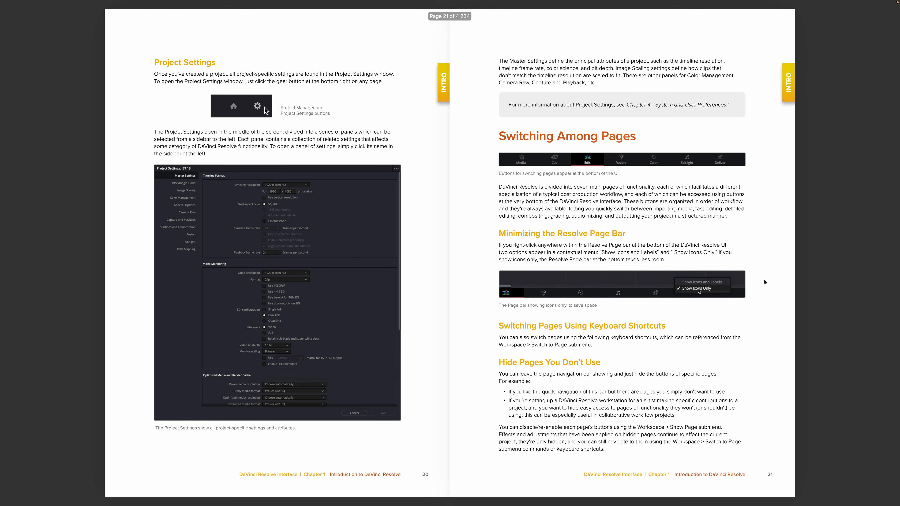
{"action": "key", "text": "Right"}
{"action": "key", "text": "Right"}
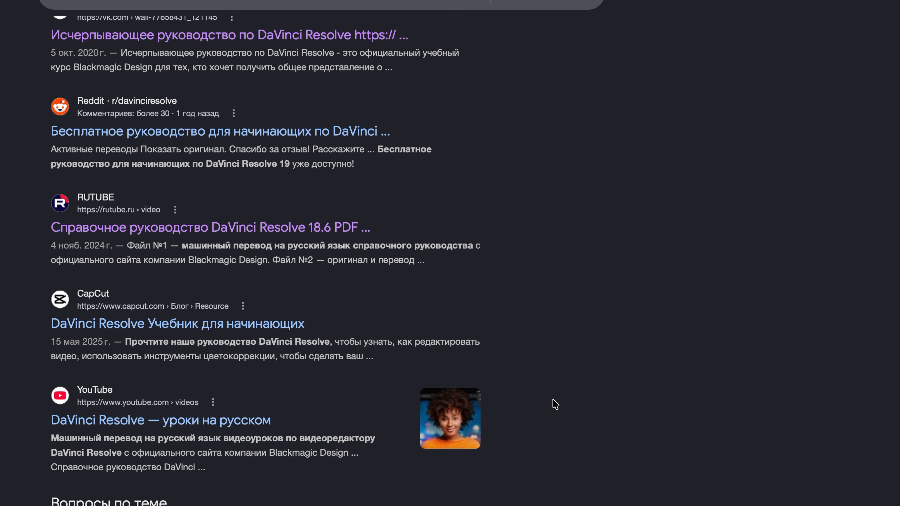
{"action": "scroll", "coordinate": [555, 405], "scroll_direction": "down", "scroll_amount": 5}
- Scroll through Google manual results, the Blackmagic Training page and YouTube beginner tutorials
{"action": "scroll", "coordinate": [556, 404], "scroll_direction": "down", "scroll_amount": 5}
{"action": "scroll", "coordinate": [556, 405], "scroll_direction": "down", "scroll_amount": 5}
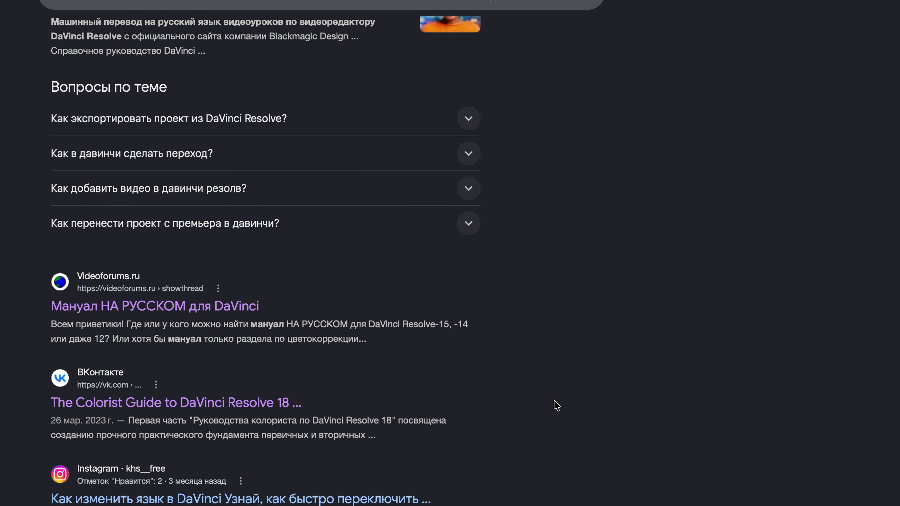
{"action": "scroll", "coordinate": [558, 409], "scroll_direction": "down", "scroll_amount": 5}
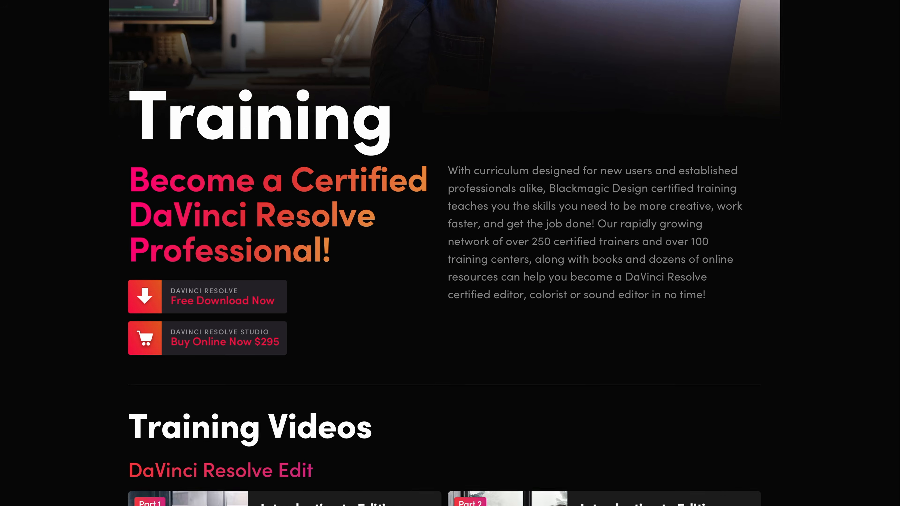
{"action": "scroll", "coordinate": [450, 253], "scroll_direction": "down", "scroll_amount": 3}
{"action": "scroll", "coordinate": [450, 253], "scroll_direction": "down", "scroll_amount": 10}
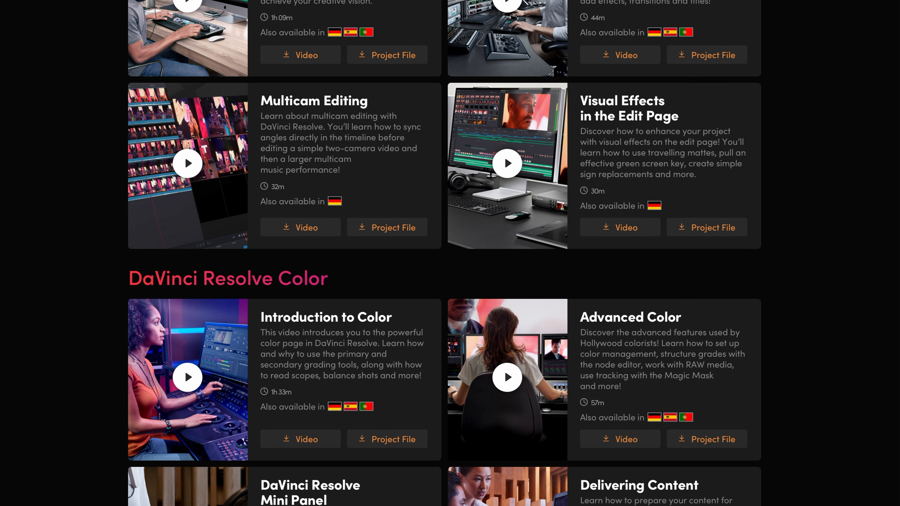
{"action": "scroll", "coordinate": [450, 253], "scroll_direction": "down", "scroll_amount": 12}
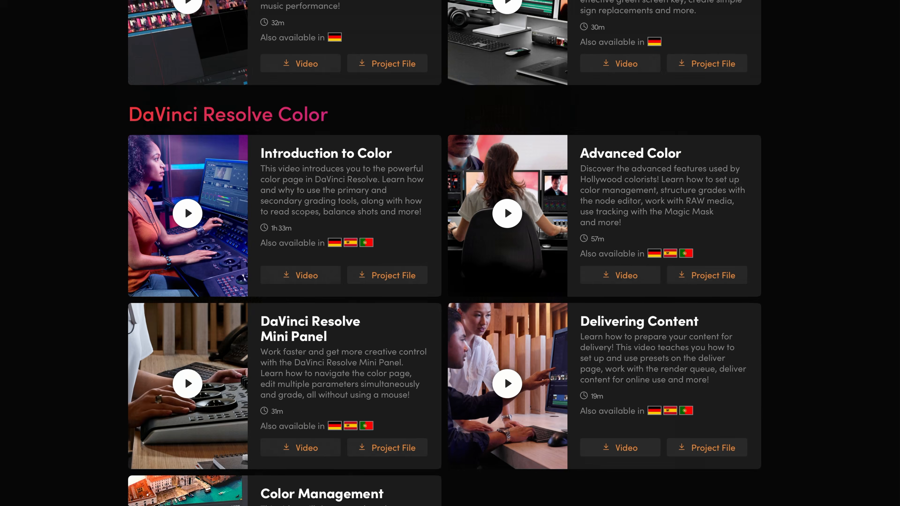
{"action": "scroll", "coordinate": [450, 253], "scroll_direction": "down", "scroll_amount": 6}
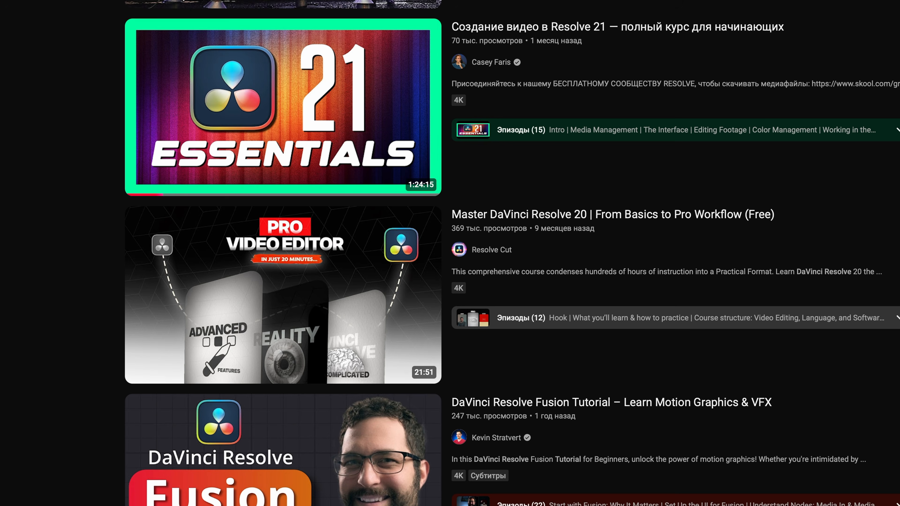
{"action": "scroll", "coordinate": [450, 253], "scroll_direction": "down", "scroll_amount": 4}
{"action": "scroll", "coordinate": [449, 253], "scroll_direction": "down", "scroll_amount": 6}
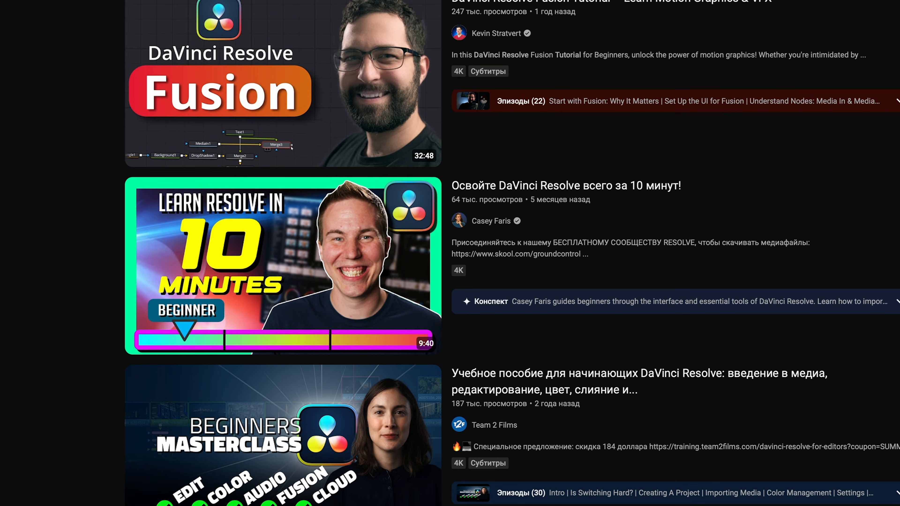
{"action": "scroll", "coordinate": [450, 253], "scroll_direction": "down", "scroll_amount": 8}
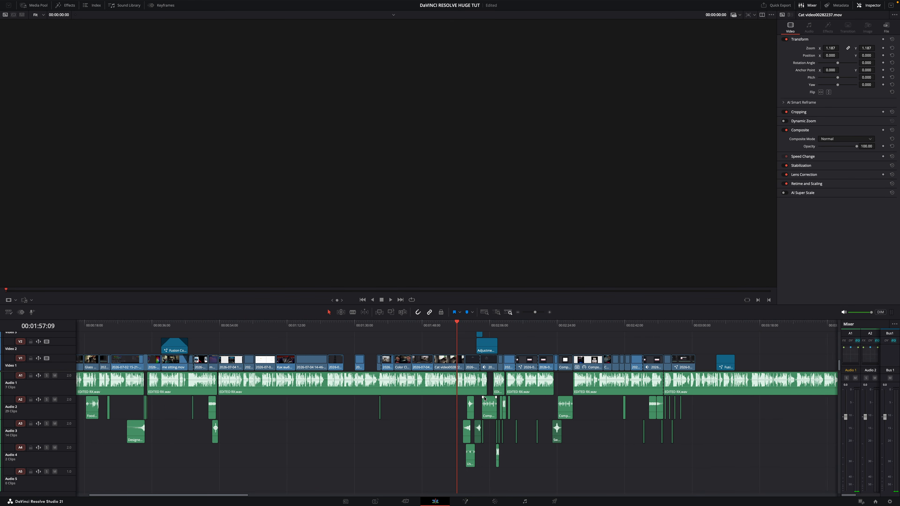
- Open the Audio 1 equalizer from the Fairlight Mixer and drag its window into view
{"action": "scroll", "coordinate": [484, 398], "scroll_direction": "down", "scroll_amount": 2}
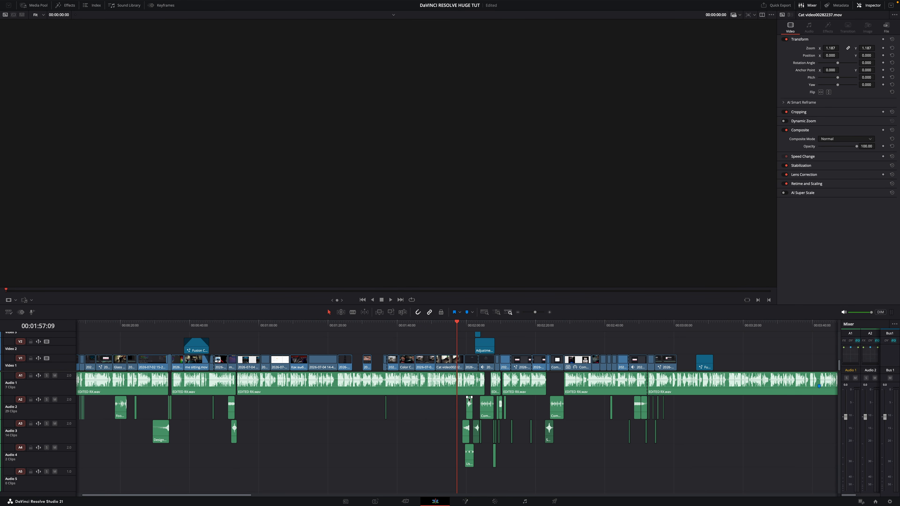
{"action": "left_click", "coordinate": [524, 501]}
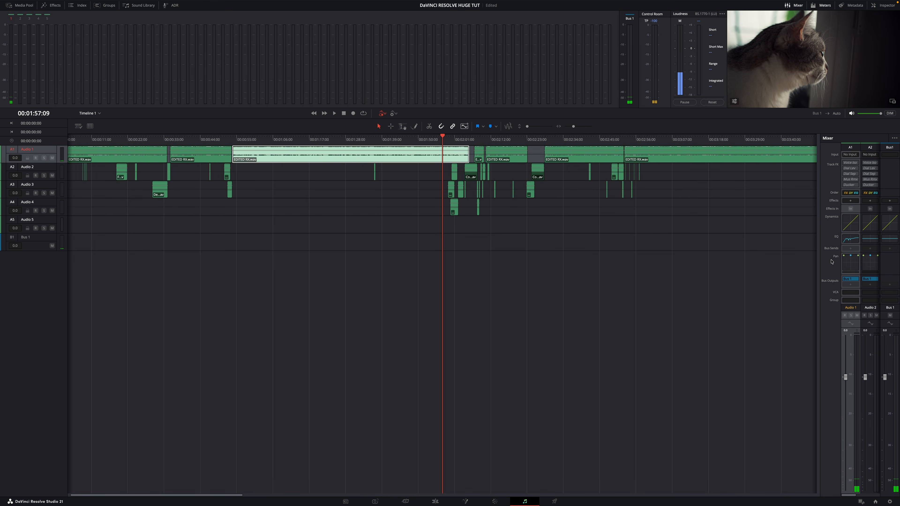
{"action": "left_click", "coordinate": [847, 239]}
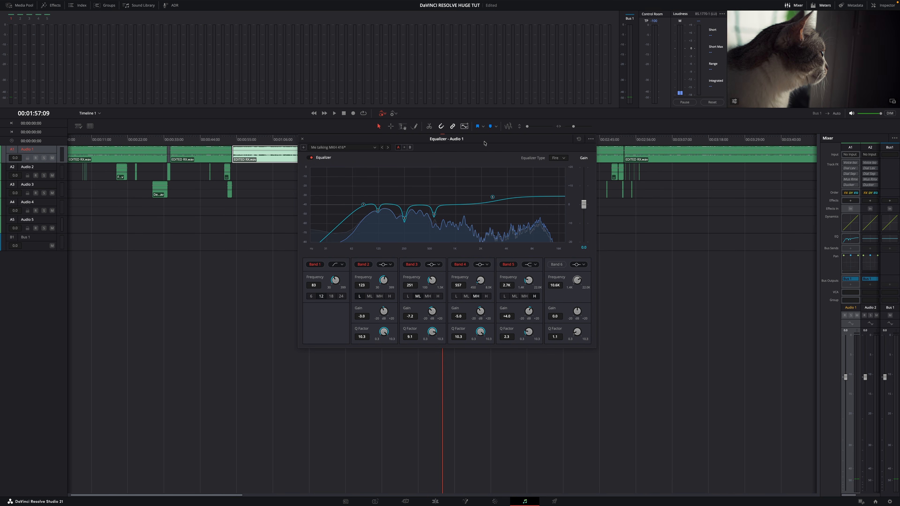
{"action": "left_click_drag", "start_coordinate": [488, 141], "coordinate": [467, 188]}
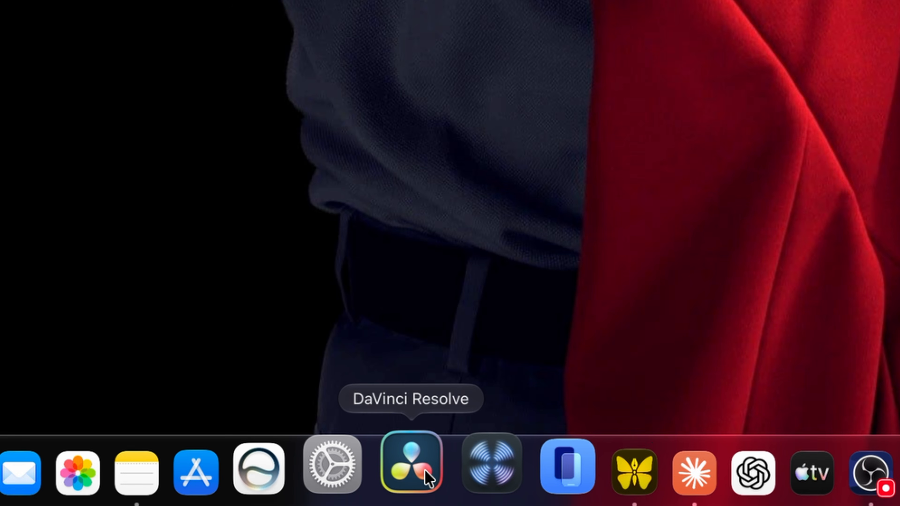
- Bring DaVinci Resolve forward, start a new project name with 'T', and show projects as a list
{"action": "left_click", "coordinate": [425, 471]}
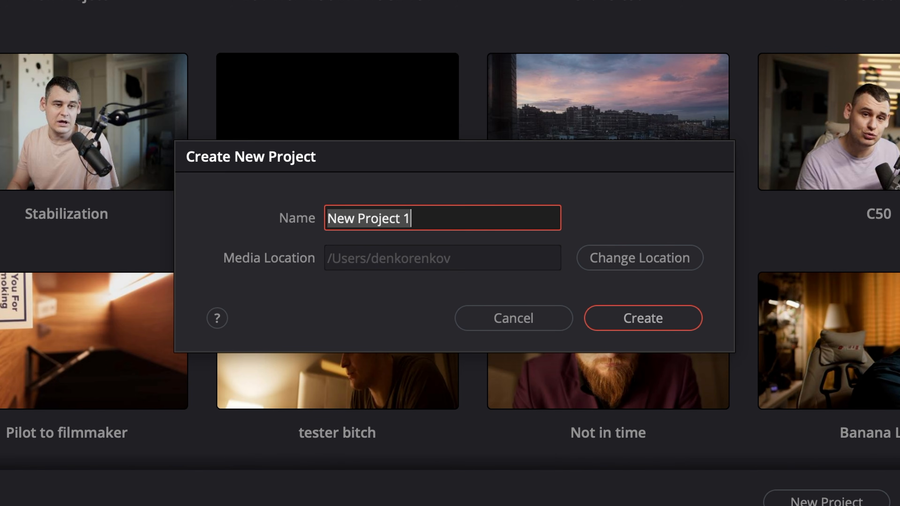
{"action": "key", "text": "BackSpace"}
{"action": "type", "text": "T"}
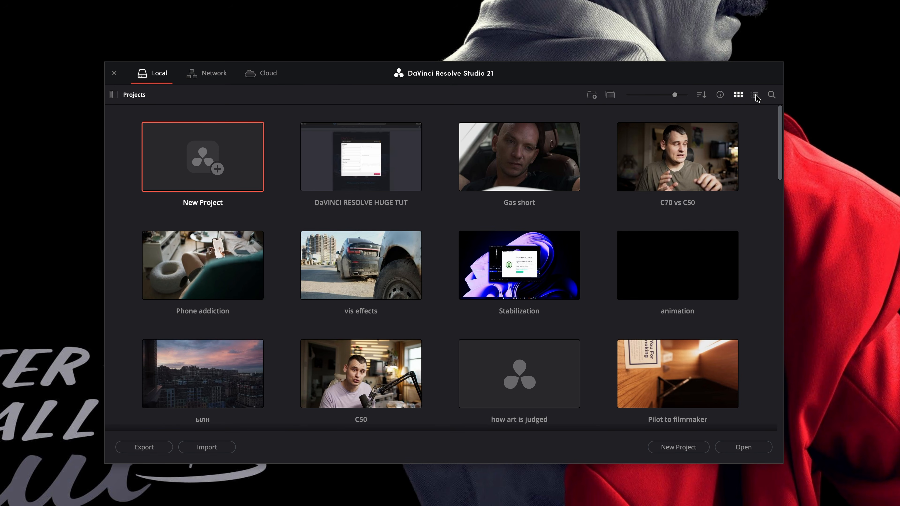
{"action": "left_click", "coordinate": [754, 95]}
- Return to grid view, shrink thumbnails to five per row, and toggle project details on and off
{"action": "left_click", "coordinate": [738, 95]}
{"action": "mouse_move", "coordinate": [675, 95]}
{"action": "left_mouse_down"}
{"action": "mouse_move", "coordinate": [628, 95]}
{"action": "mouse_move", "coordinate": [686, 95]}
{"action": "mouse_move", "coordinate": [660, 95]}
{"action": "mouse_move", "coordinate": [671, 101]}
{"action": "left_mouse_up"}
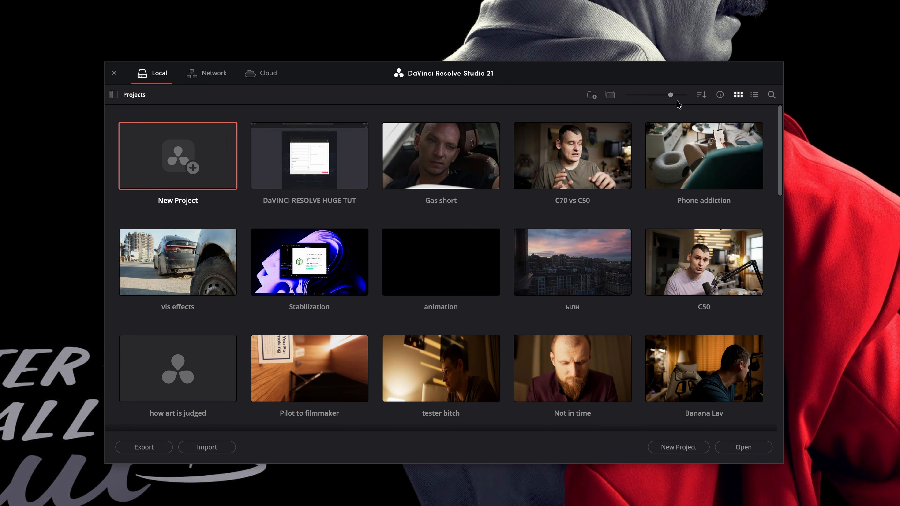
{"action": "left_click", "coordinate": [719, 95]}
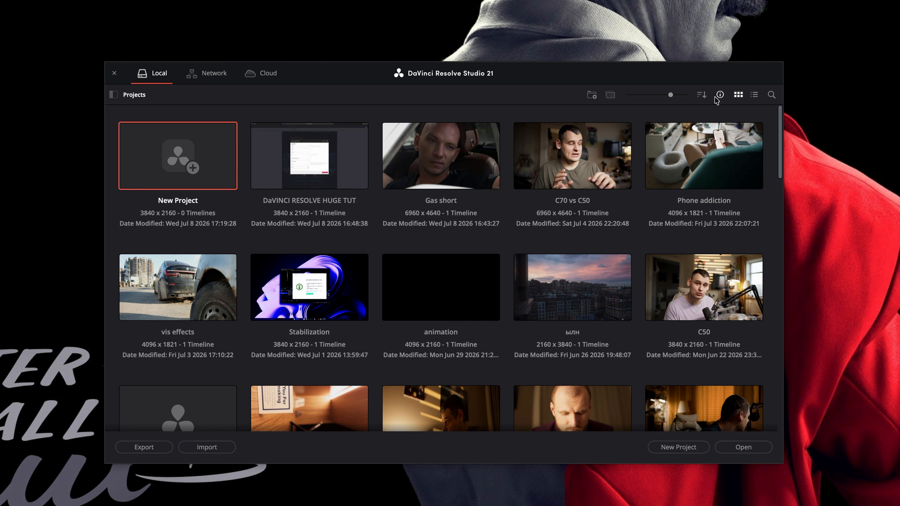
{"action": "left_click", "coordinate": [720, 95]}
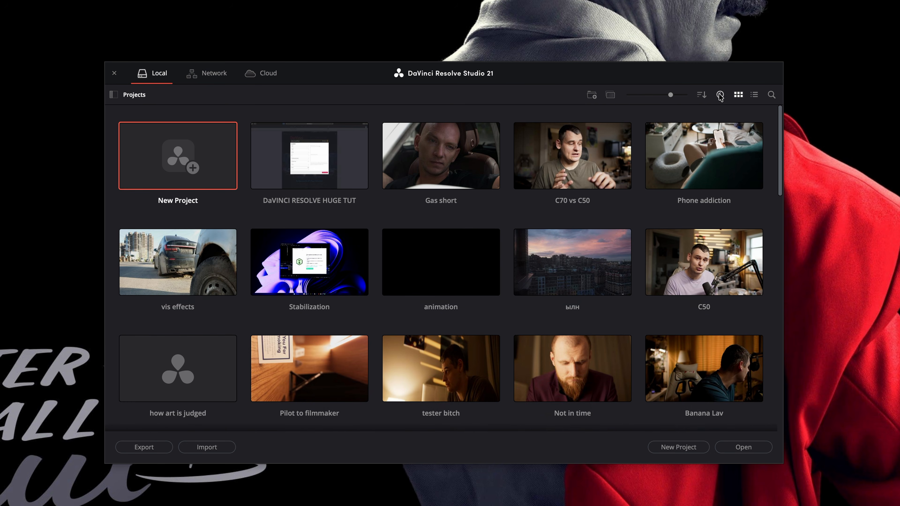
- Check the sort options, keeping Date Modified, and start a new project folder
{"action": "left_click", "coordinate": [702, 96]}
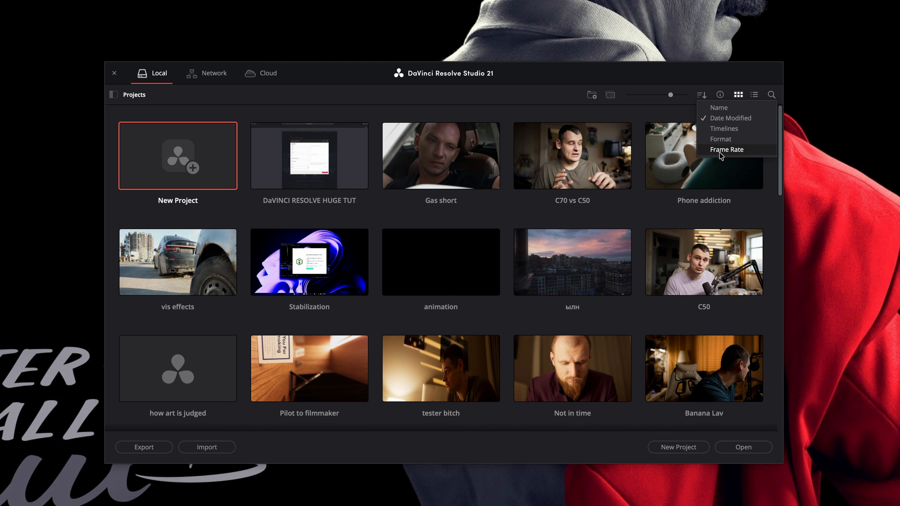
{"action": "left_click", "coordinate": [702, 96]}
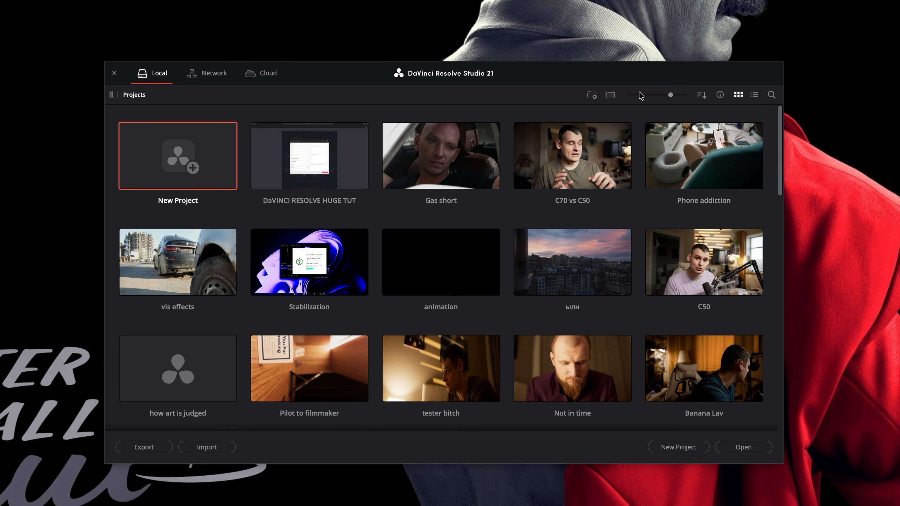
{"action": "left_click", "coordinate": [593, 94]}
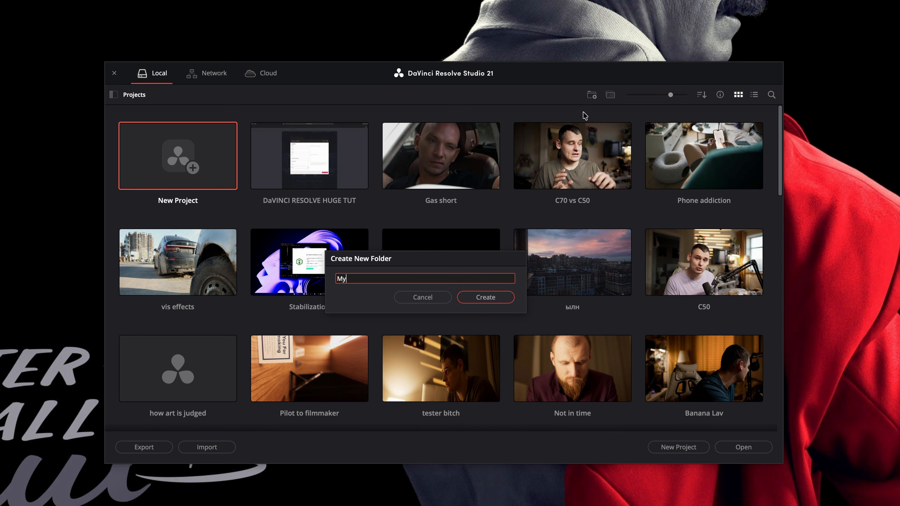
- Name the new folder 'My folder' and move the Gas short project into it
{"action": "key", "text": "Return"}
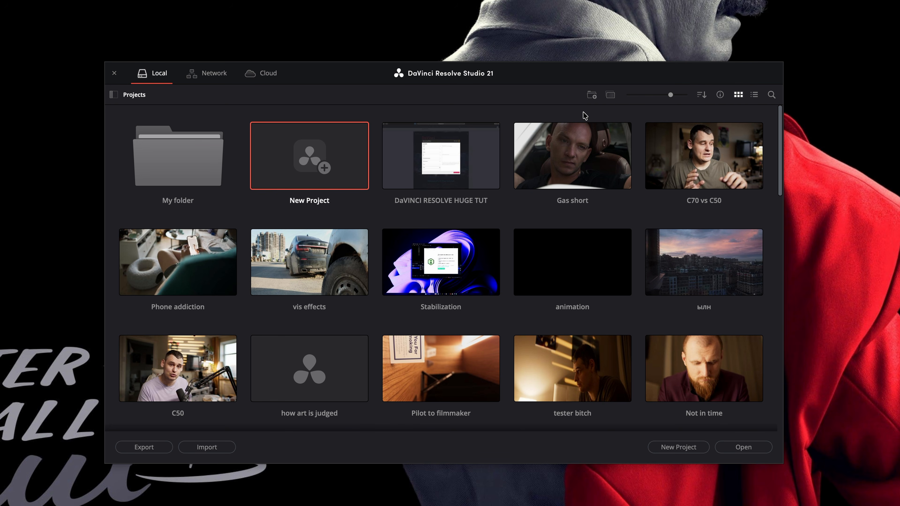
{"action": "left_click_drag", "start_coordinate": [559, 173], "coordinate": [170, 175]}
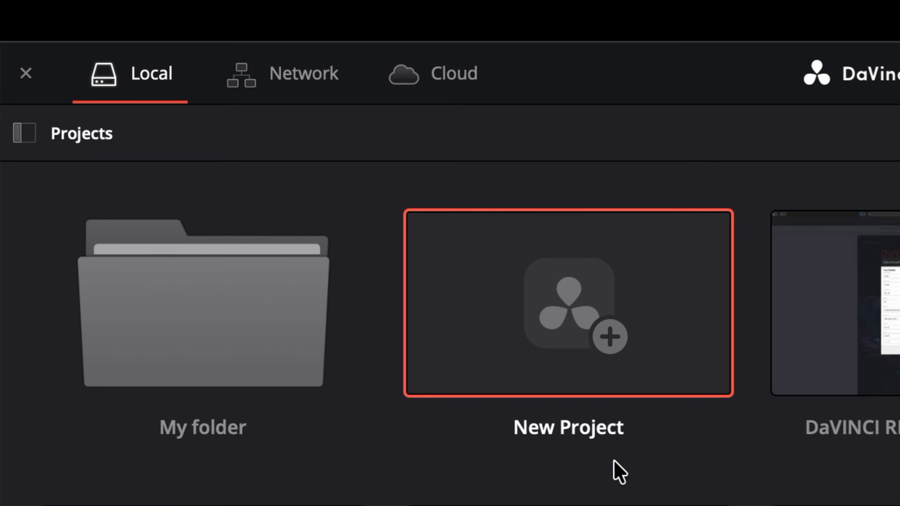
- Browse the Network and Cloud project locations in the Project Manager
{"action": "left_click", "coordinate": [274, 71]}
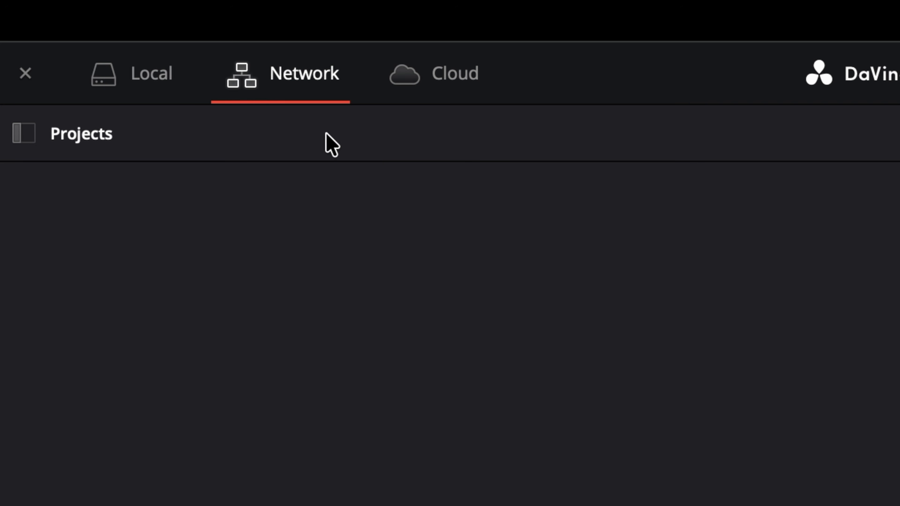
{"action": "left_click", "coordinate": [426, 72]}
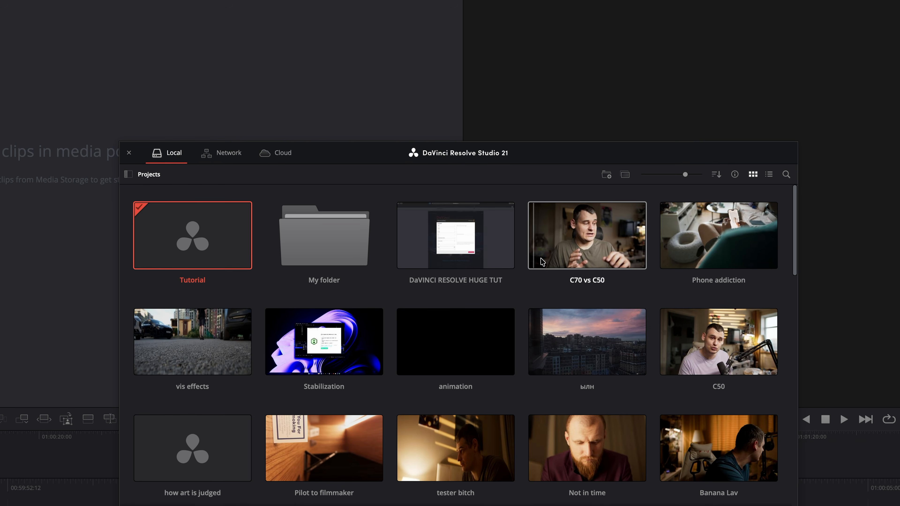
- Open C70 vs C50 in Read Only Mode, then bring up the Phone addiction project's context menu
{"action": "right_click", "coordinate": [568, 256]}
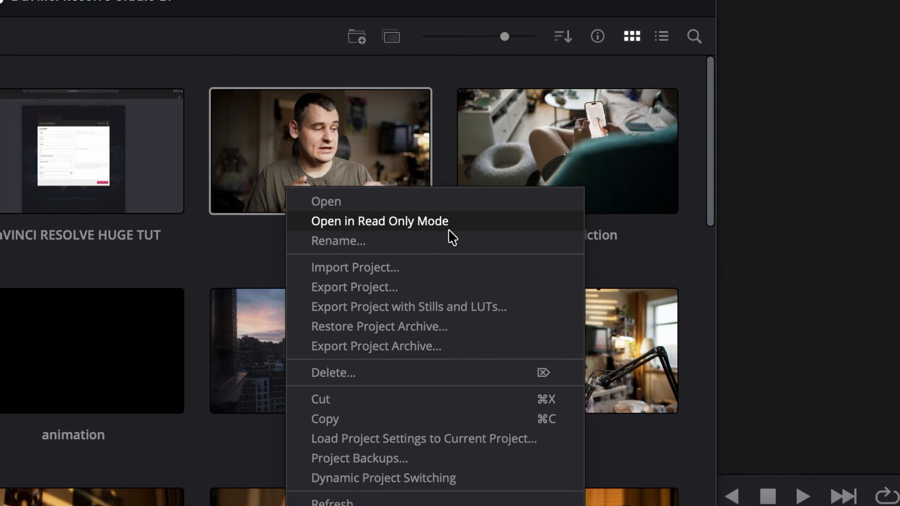
{"action": "left_click", "coordinate": [412, 212]}
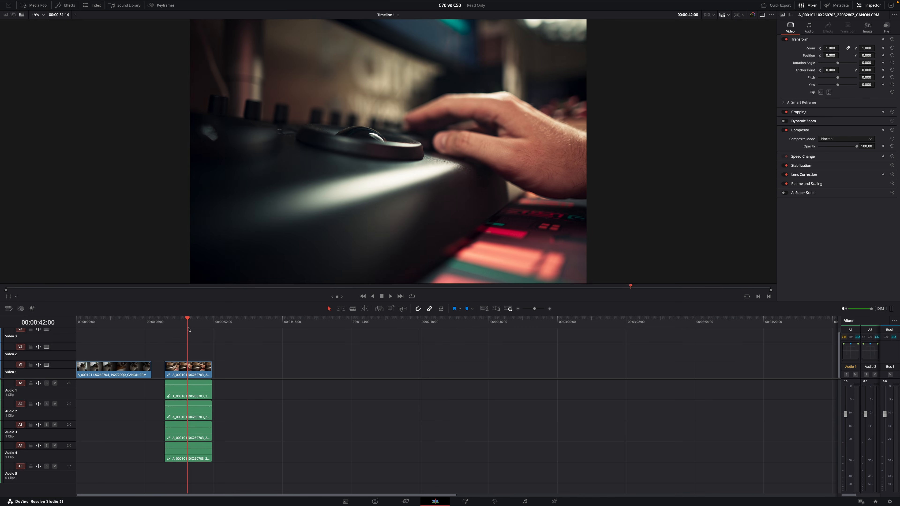
{"action": "mouse_move", "coordinate": [189, 326]}
{"action": "left_mouse_down"}
{"action": "mouse_move", "coordinate": [177, 325]}
{"action": "mouse_move", "coordinate": [189, 326]}
{"action": "left_mouse_up"}
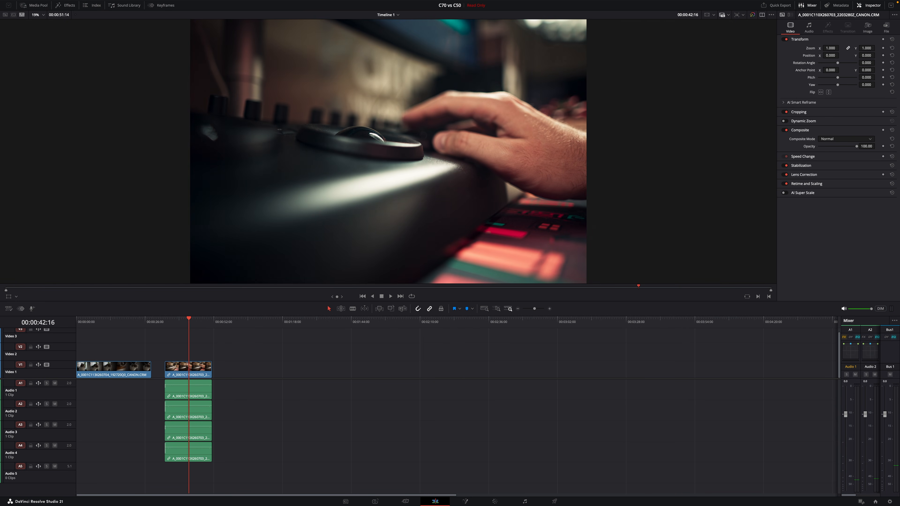
{"action": "left_click_drag", "start_coordinate": [194, 142], "coordinate": [383, 158]}
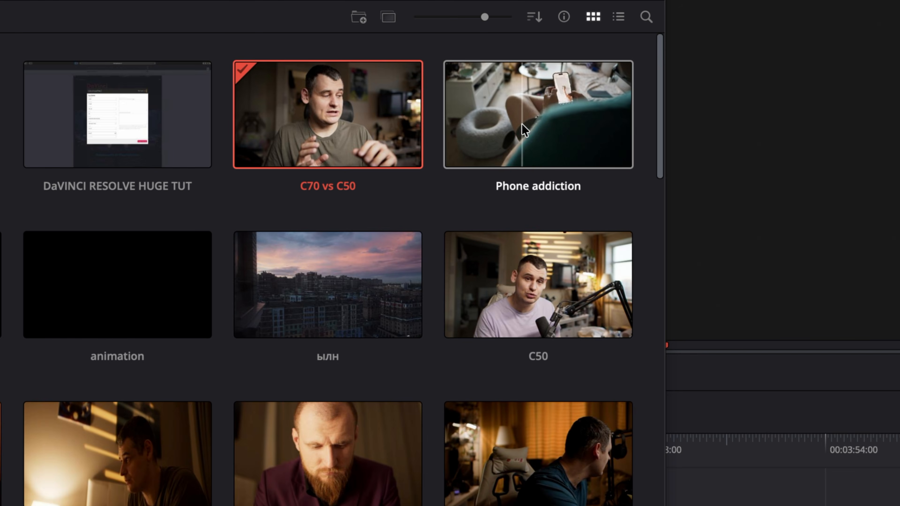
{"action": "right_click", "coordinate": [527, 125]}
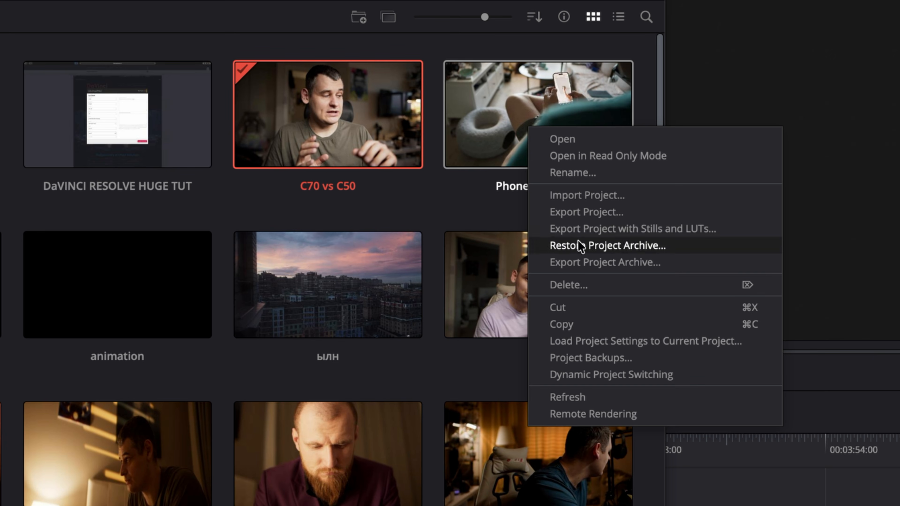
- Load Phone addiction's project settings into C70 vs C50, confirm Override, and close the Project Manager
{"action": "left_click", "coordinate": [747, 342]}
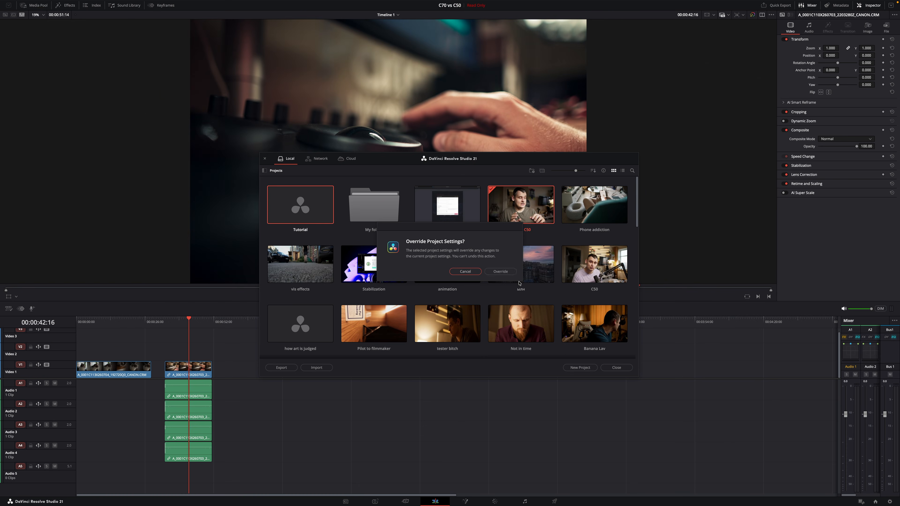
{"action": "left_click", "coordinate": [500, 271]}
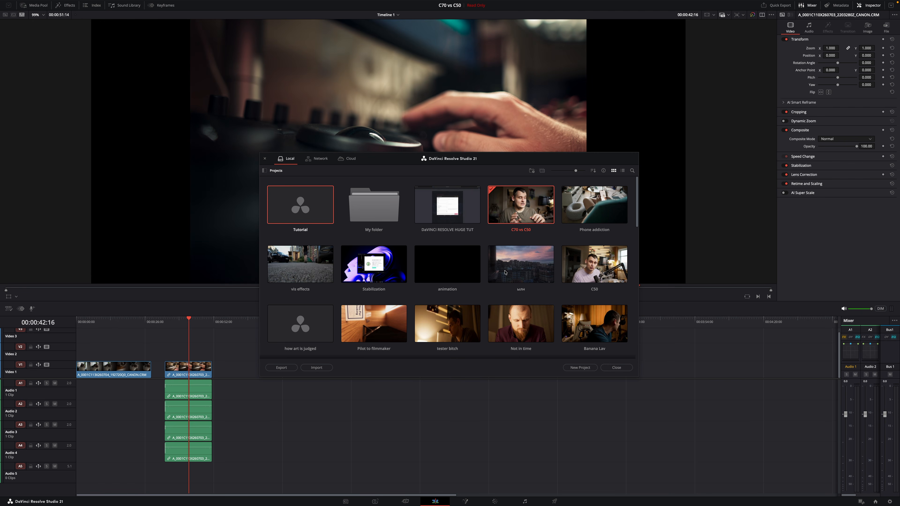
{"action": "left_click", "coordinate": [616, 367]}
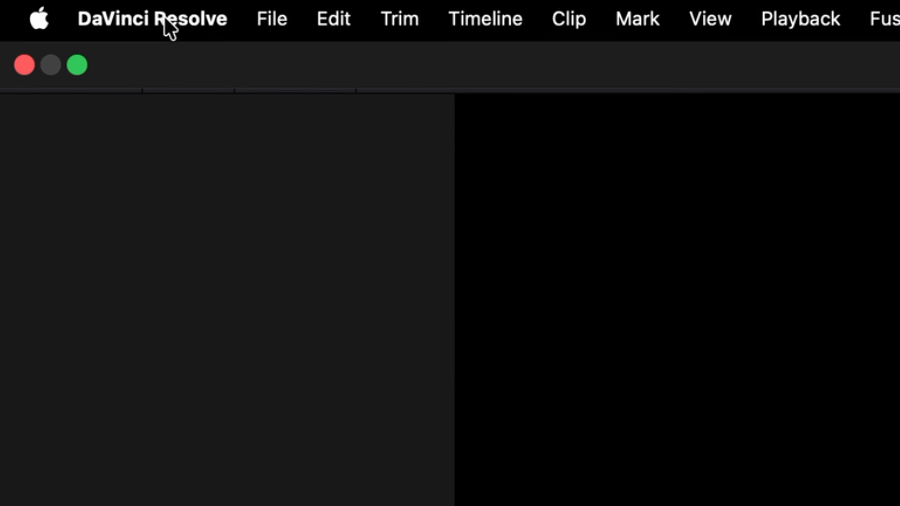
{"action": "left_click", "coordinate": [34, 5]}
- Review System and User preferences and their options menus, then lower the Fusion memory cache to 17.3 GB
{"action": "left_click", "coordinate": [197, 131]}
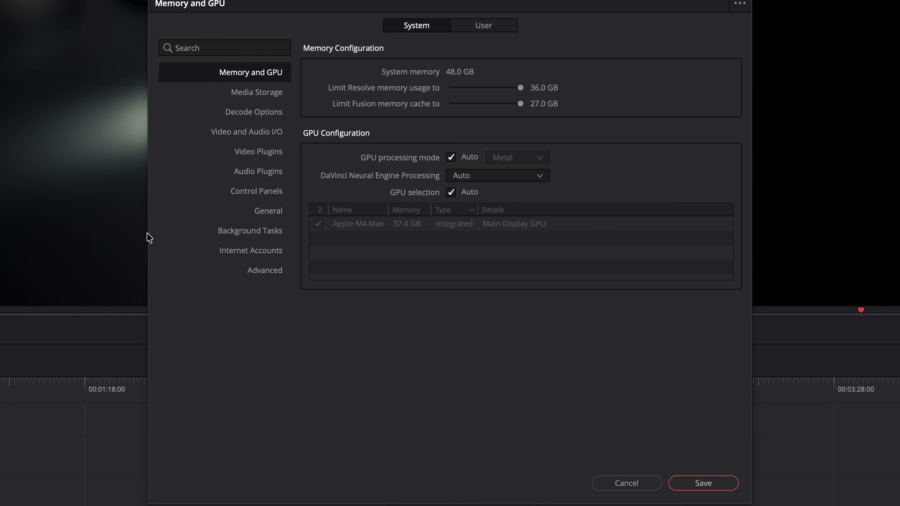
{"action": "left_click", "coordinate": [512, 27]}
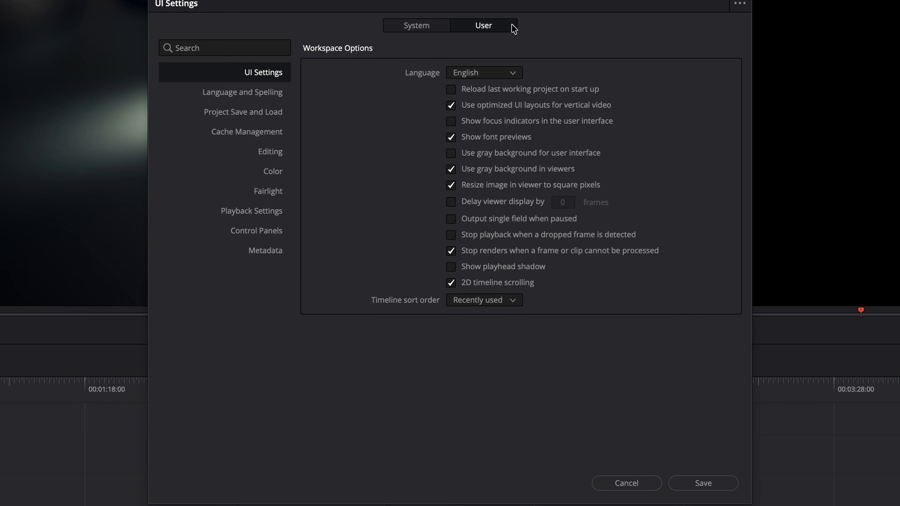
{"action": "left_click", "coordinate": [409, 31]}
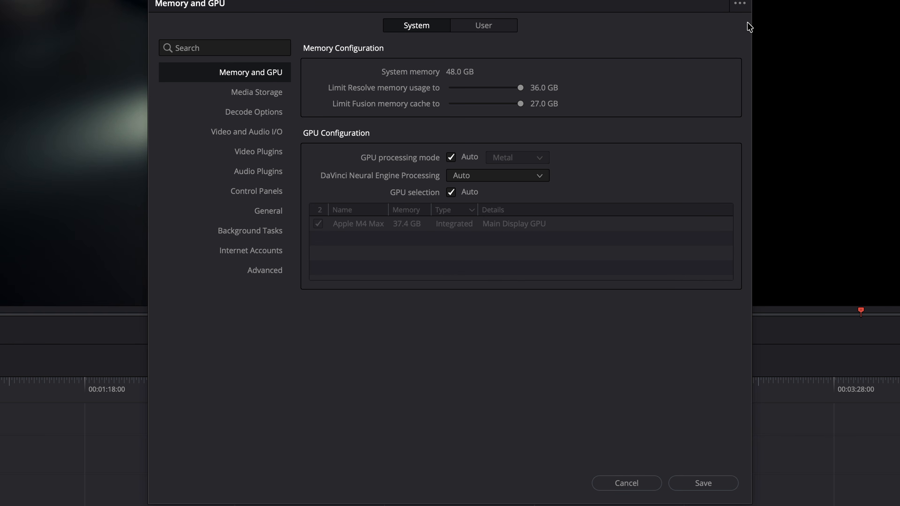
{"action": "left_click", "coordinate": [740, 4]}
{"action": "left_click", "coordinate": [503, 23]}
{"action": "left_click", "coordinate": [739, 4]}
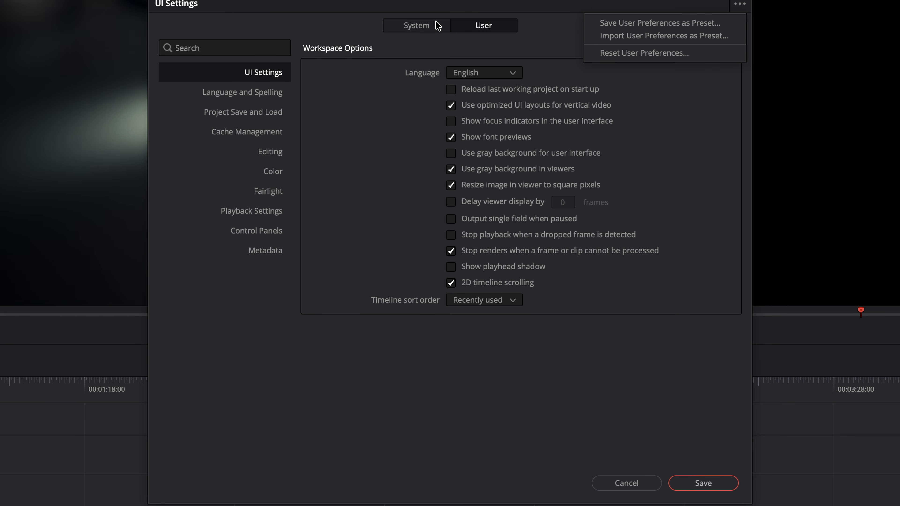
{"action": "left_click", "coordinate": [208, 31]}
{"action": "left_click", "coordinate": [438, 26]}
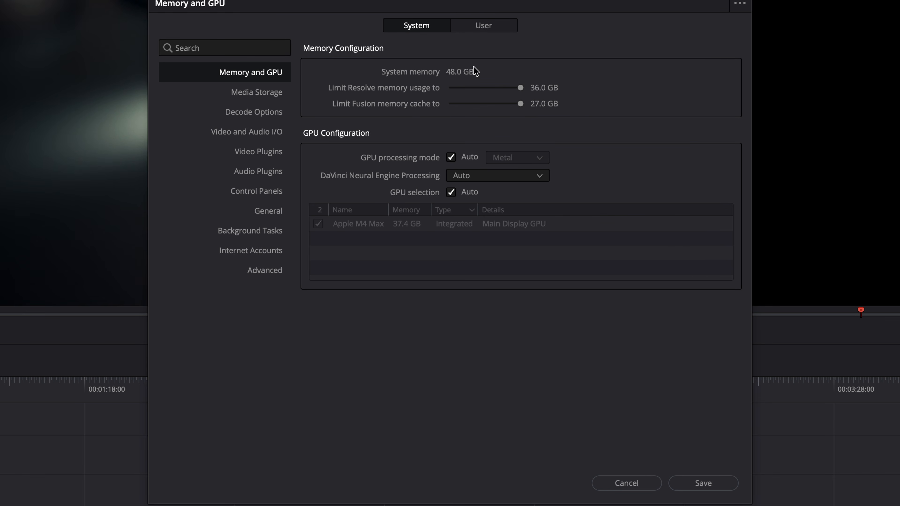
{"action": "left_click_drag", "start_coordinate": [519, 104], "coordinate": [562, 111]}
- Check GPU processing mode (Metal) and Neural Engine choices, leaving both on Auto, then view Media Storage
{"action": "left_click", "coordinate": [450, 156]}
{"action": "left_click", "coordinate": [507, 162]}
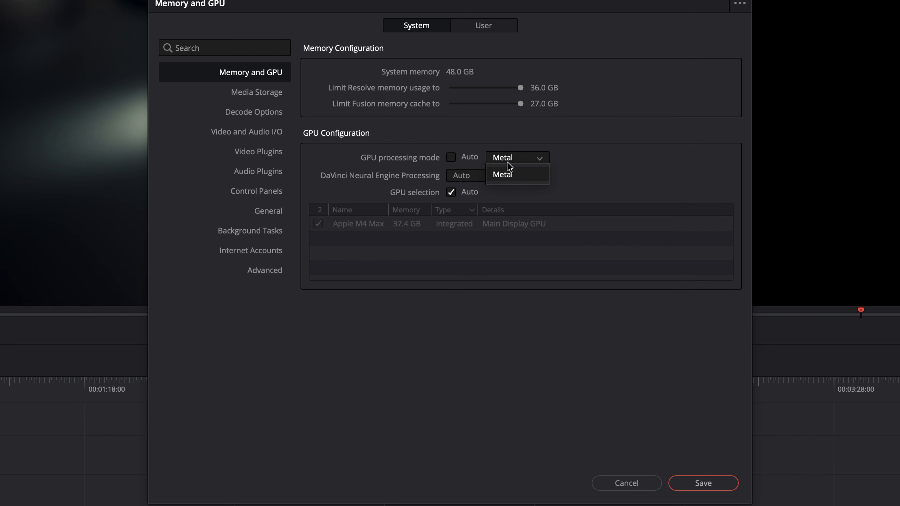
{"action": "left_click", "coordinate": [512, 156]}
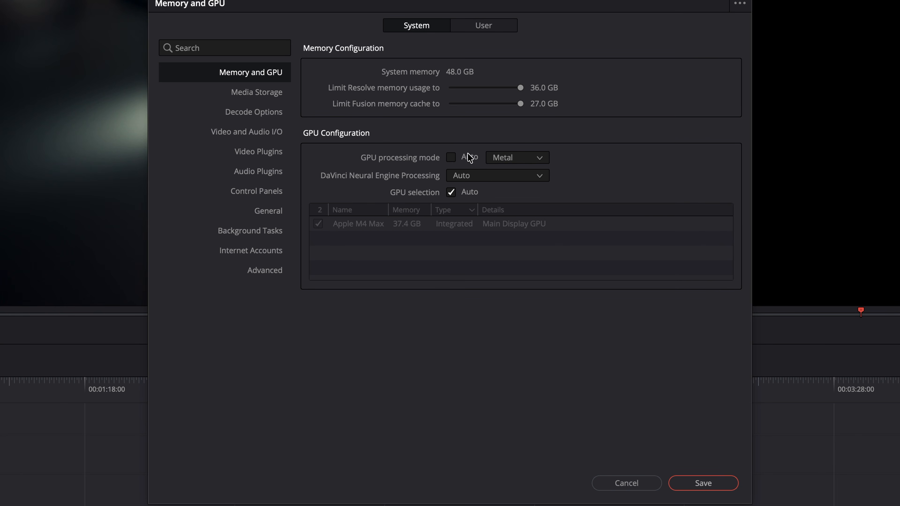
{"action": "left_click", "coordinate": [450, 159]}
{"action": "left_click", "coordinate": [497, 177]}
{"action": "left_click", "coordinate": [498, 179]}
{"action": "left_click", "coordinate": [249, 94]}
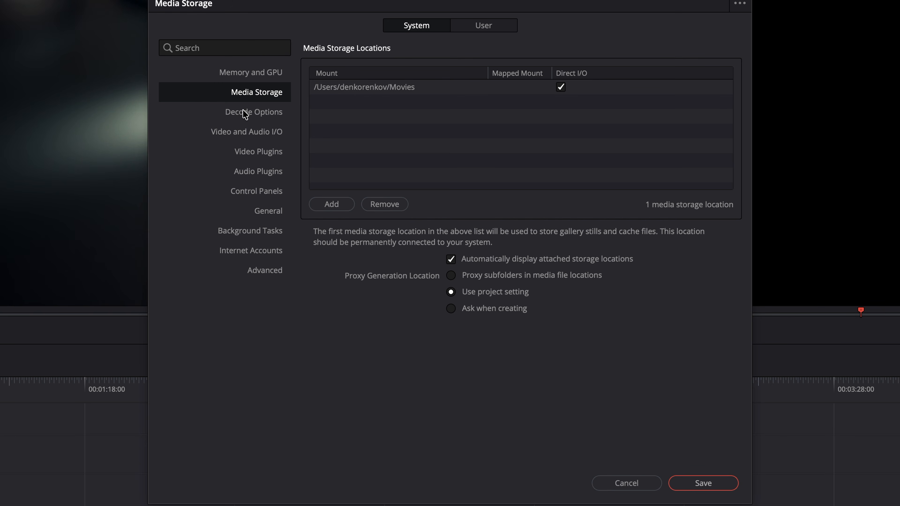
- Browse the system preference pages from Decode Options through Advanced, then switch to User preferences
{"action": "left_click", "coordinate": [245, 120]}
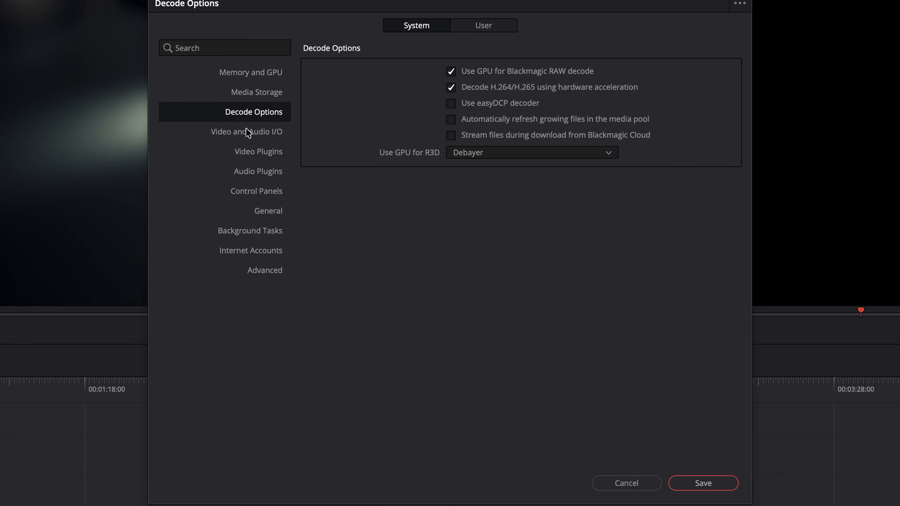
{"action": "left_click", "coordinate": [249, 138]}
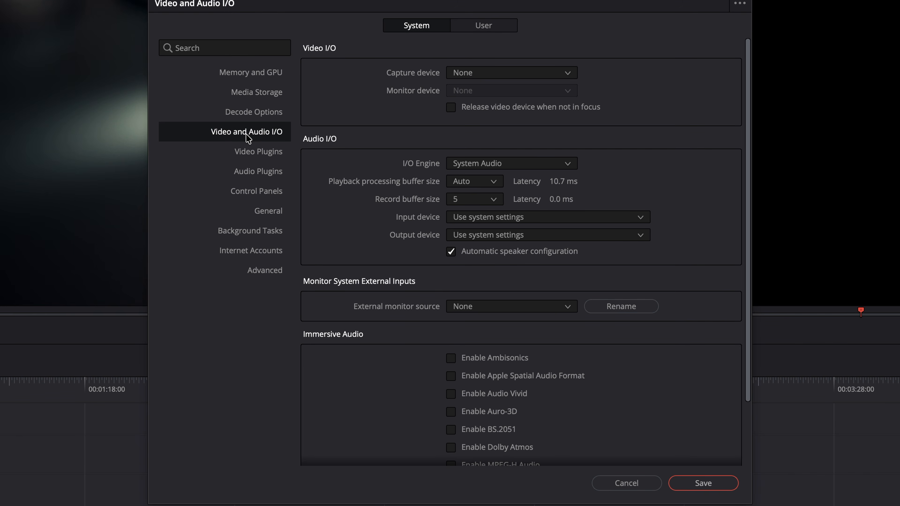
{"action": "left_click", "coordinate": [251, 157]}
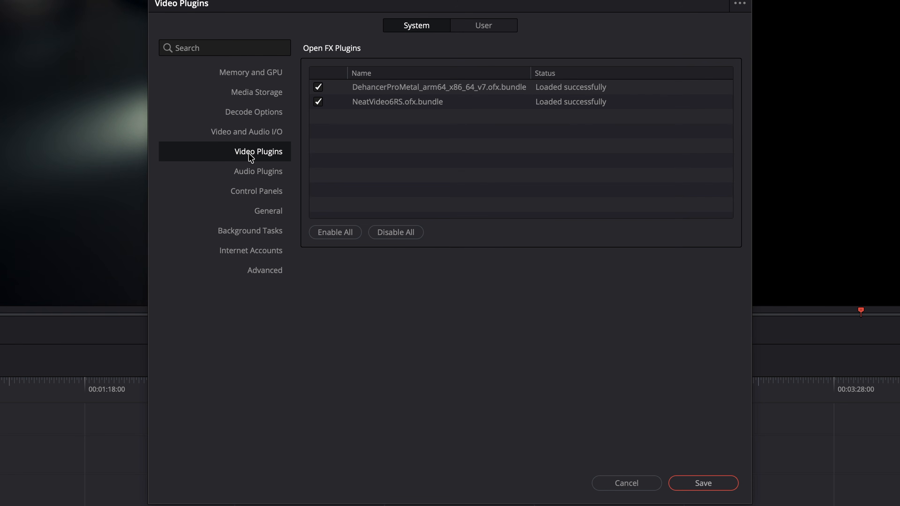
{"action": "left_click", "coordinate": [253, 179]}
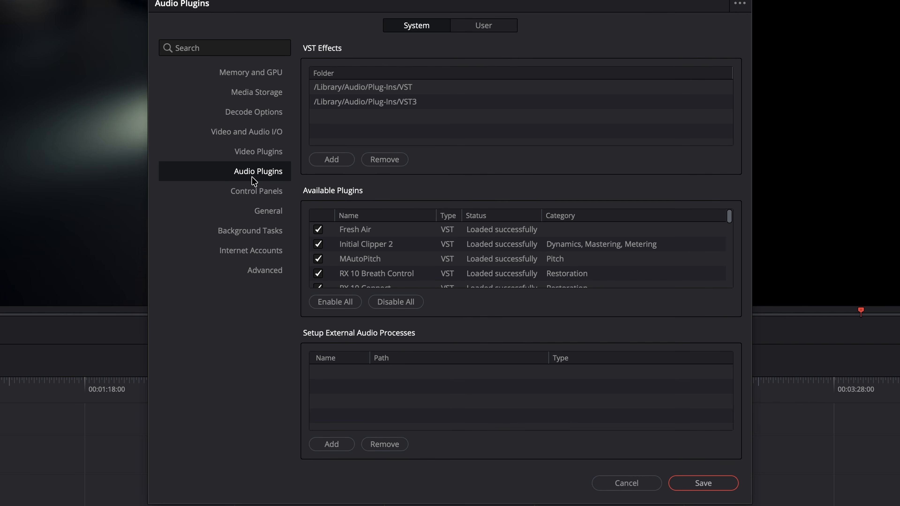
{"action": "left_click", "coordinate": [256, 196]}
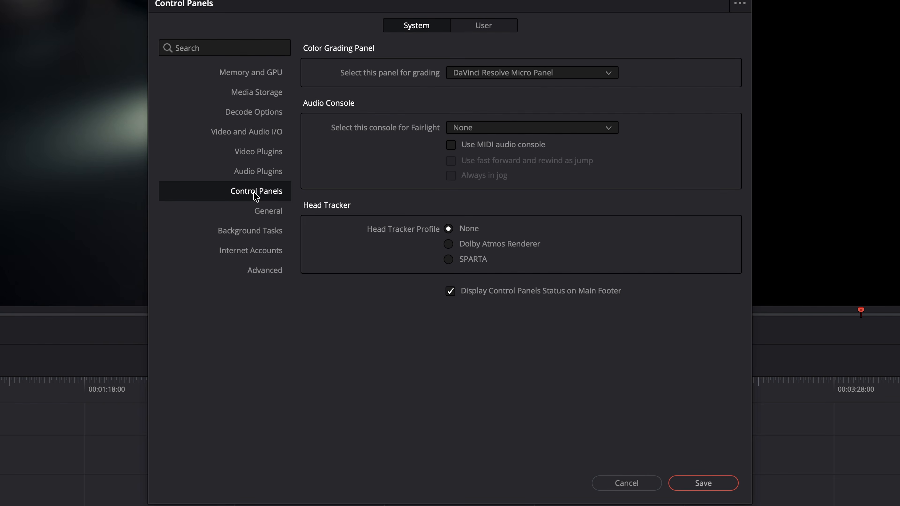
{"action": "left_click", "coordinate": [268, 213]}
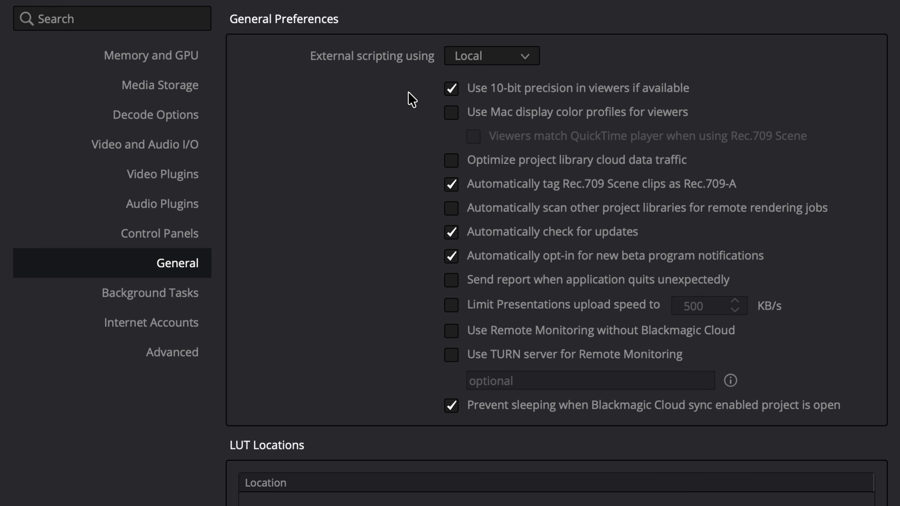
{"action": "left_click", "coordinate": [267, 257]}
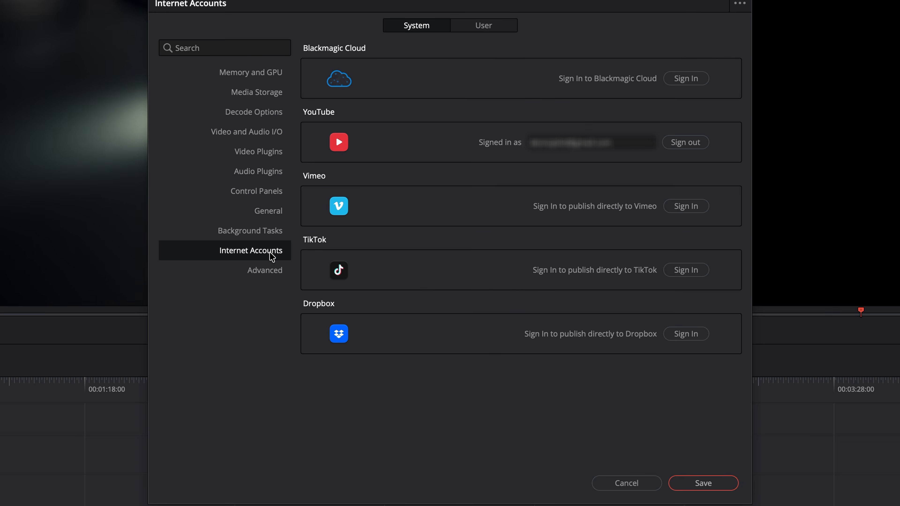
{"action": "left_click", "coordinate": [271, 276]}
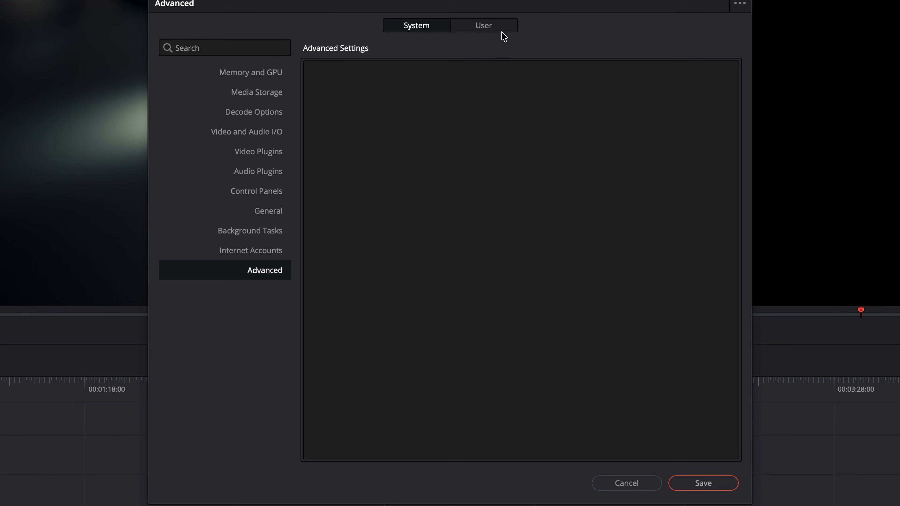
{"action": "left_click", "coordinate": [493, 28]}
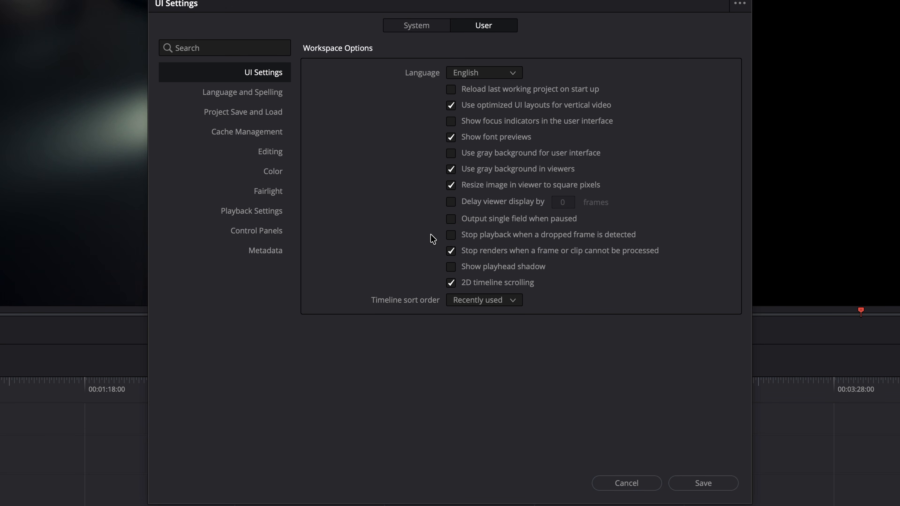
- Check Project Save and Load: Live save and timeline backups on, every 10 minutes
{"action": "left_click", "coordinate": [248, 113]}
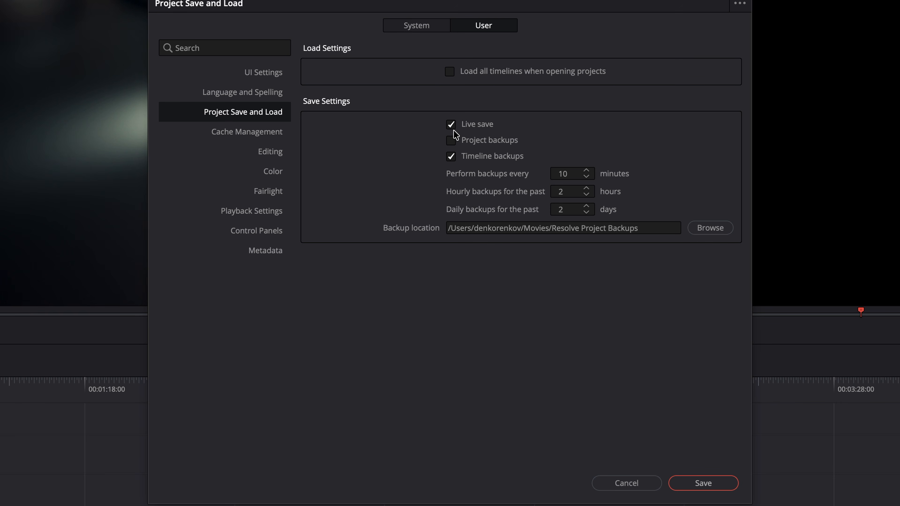
{"action": "left_click", "coordinate": [271, 152]}
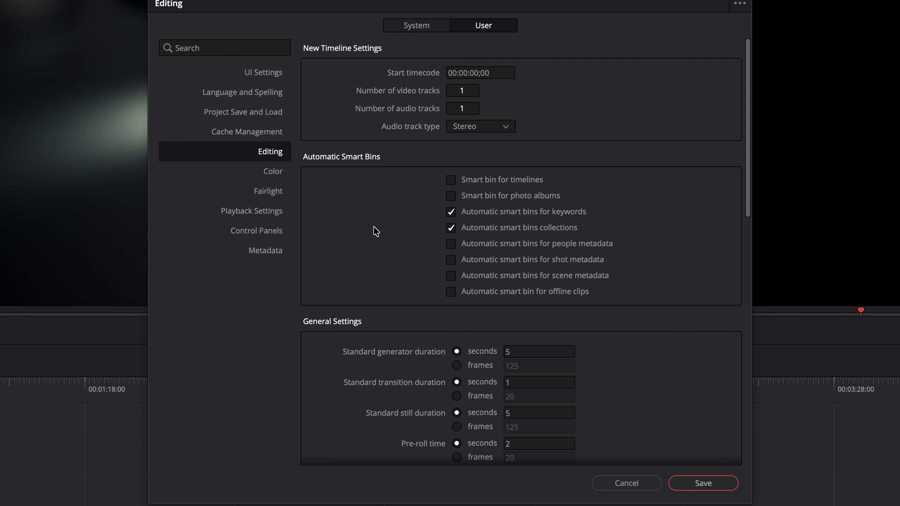
- Review the Color, Fairlight, Playback, Control Panels and Metadata user pages, then cancel without saving
{"action": "left_click", "coordinate": [278, 172]}
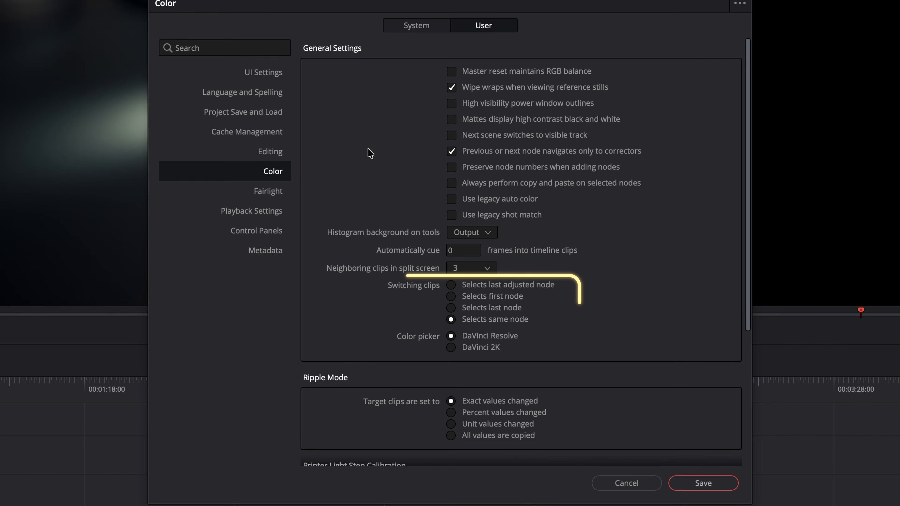
{"action": "scroll", "coordinate": [600, 281], "scroll_direction": "down", "scroll_amount": 5}
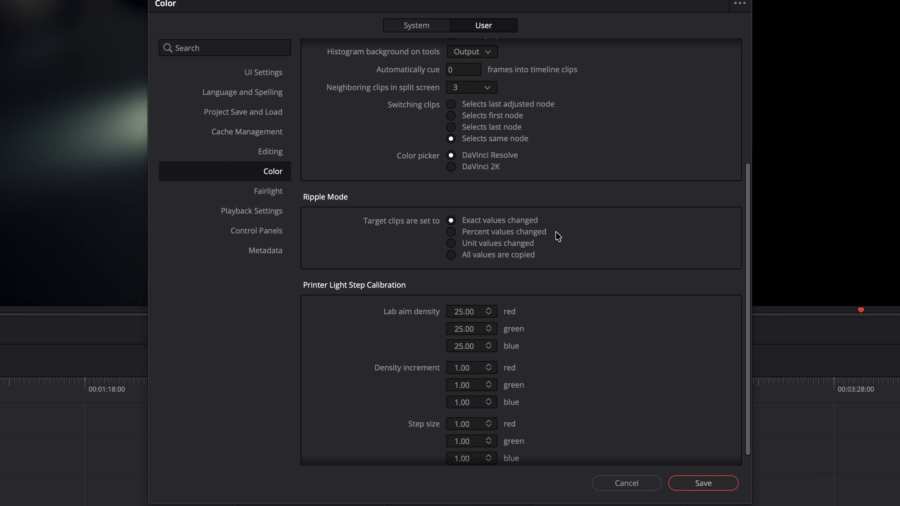
{"action": "scroll", "coordinate": [558, 262], "scroll_direction": "down", "scroll_amount": 1}
{"action": "scroll", "coordinate": [557, 261], "scroll_direction": "up", "scroll_amount": 3}
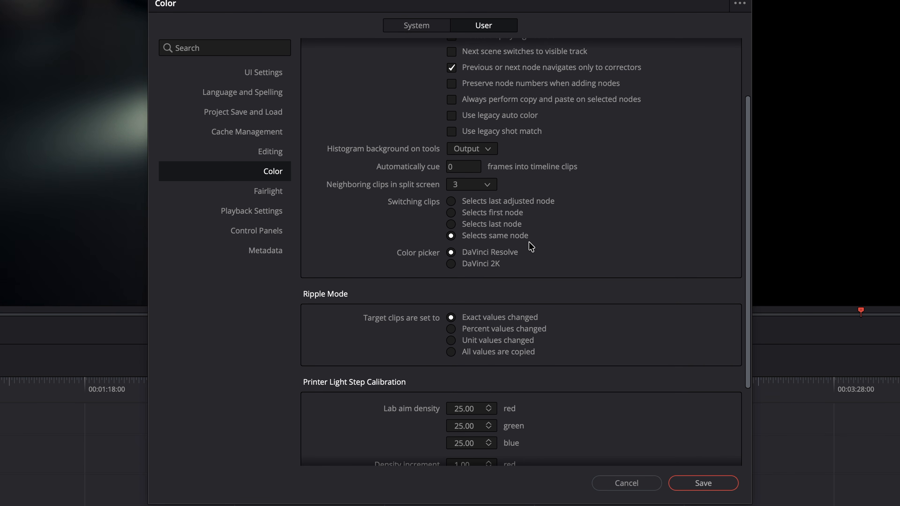
{"action": "left_click", "coordinate": [270, 197]}
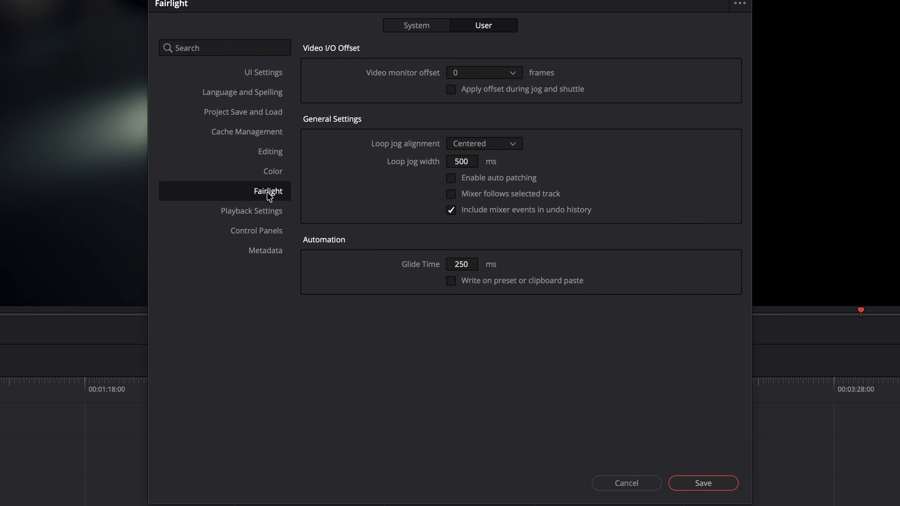
{"action": "left_click", "coordinate": [270, 216]}
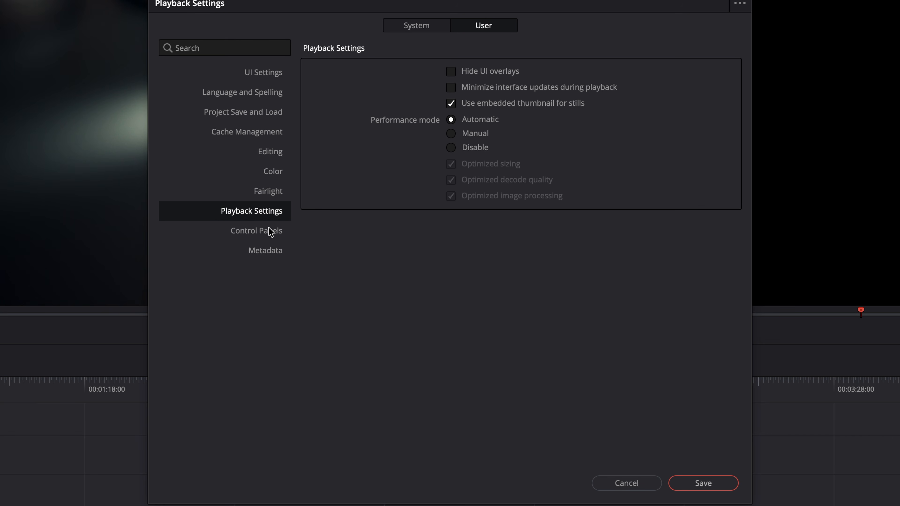
{"action": "left_click", "coordinate": [266, 235]}
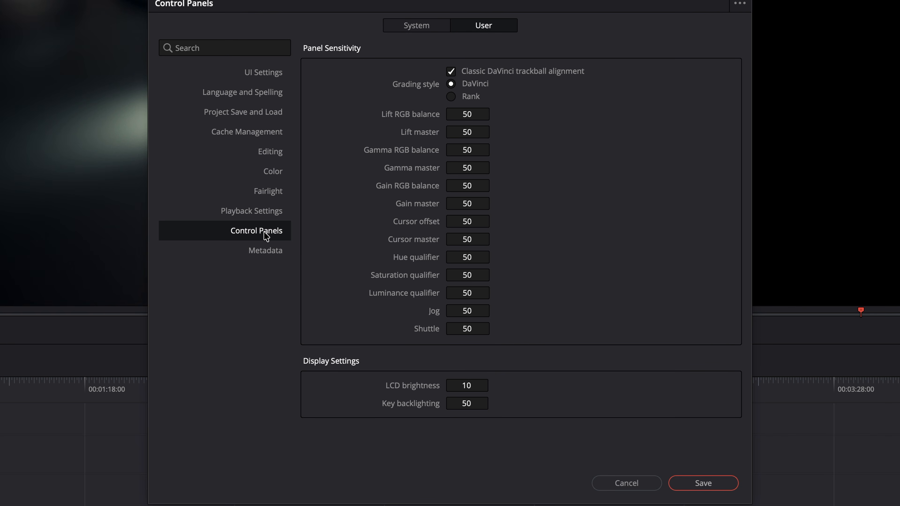
{"action": "left_click", "coordinate": [267, 256]}
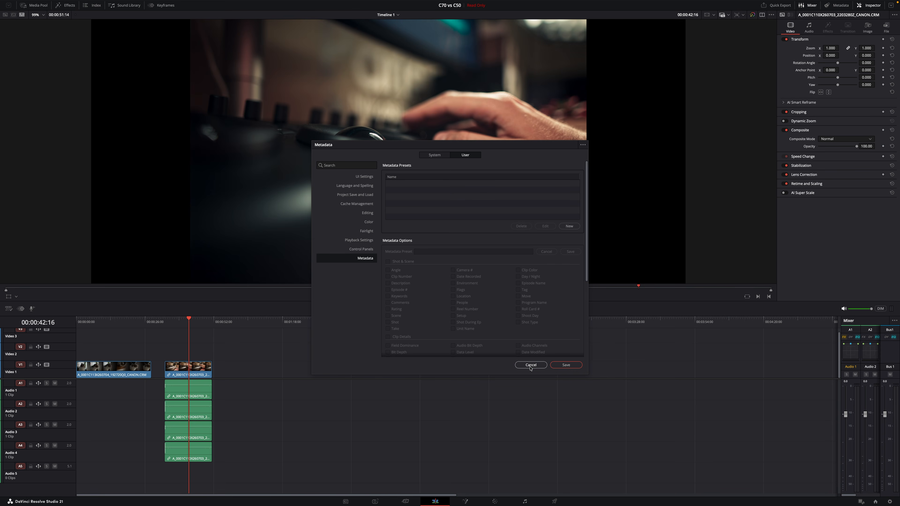
{"action": "left_click", "coordinate": [626, 483]}
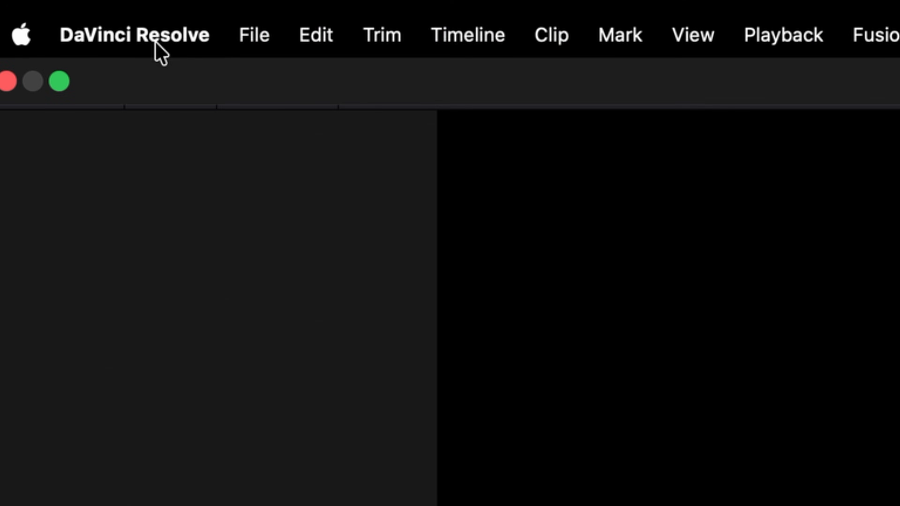
{"action": "left_click", "coordinate": [32, 8]}
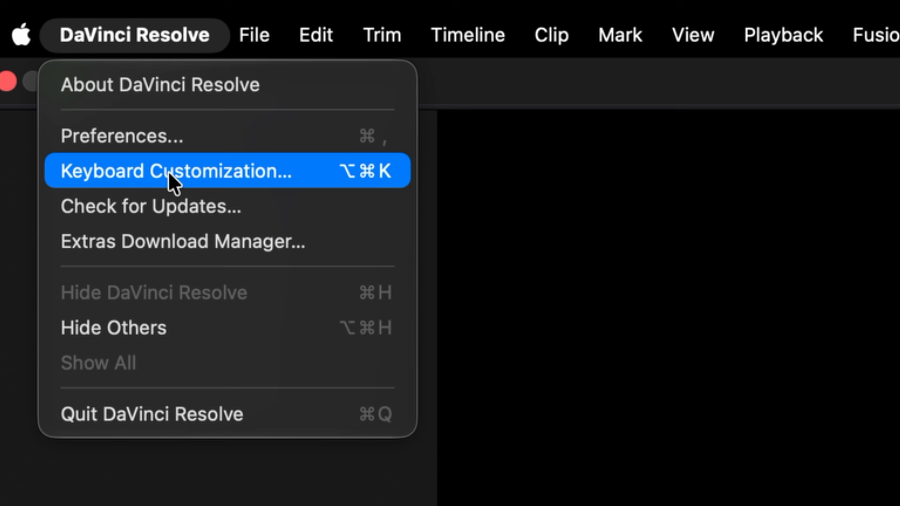
{"action": "left_click", "coordinate": [35, 38]}
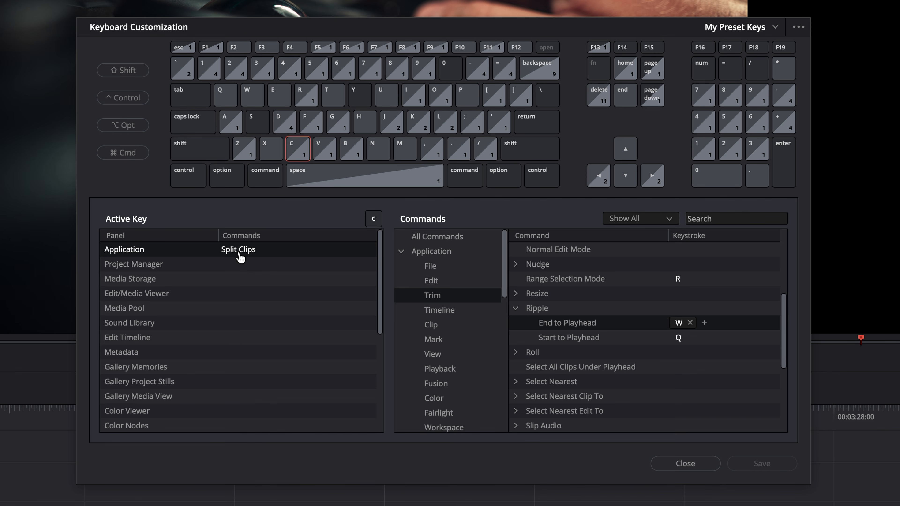
{"action": "left_click", "coordinate": [239, 253]}
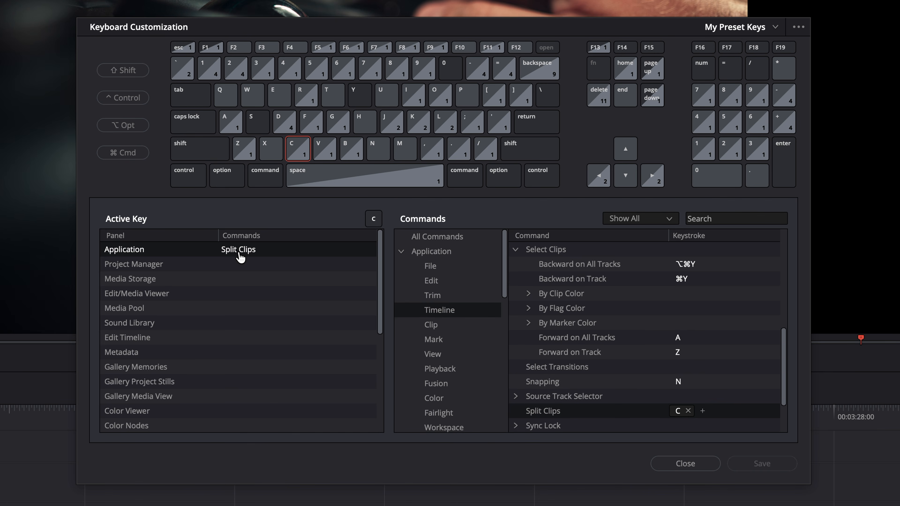
{"action": "left_click", "coordinate": [228, 95]}
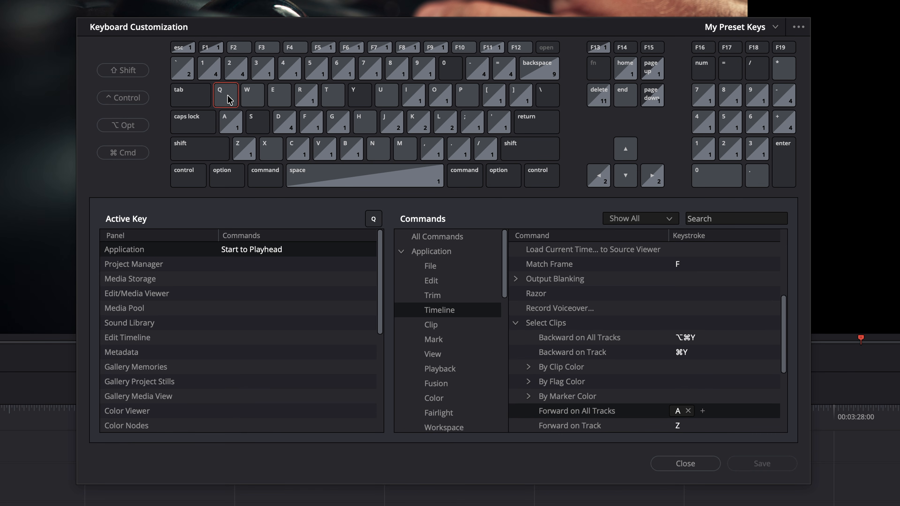
{"action": "left_click", "coordinate": [252, 254]}
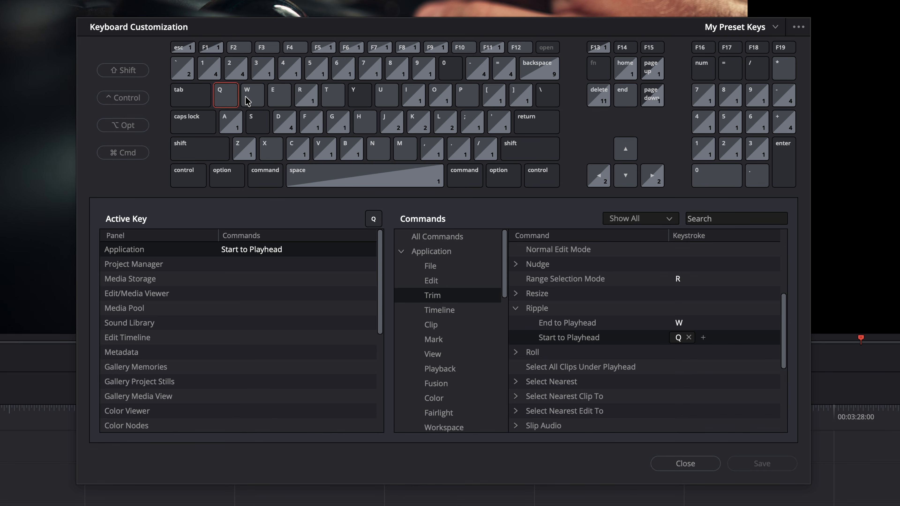
{"action": "left_click", "coordinate": [254, 97]}
{"action": "left_click", "coordinate": [250, 254]}
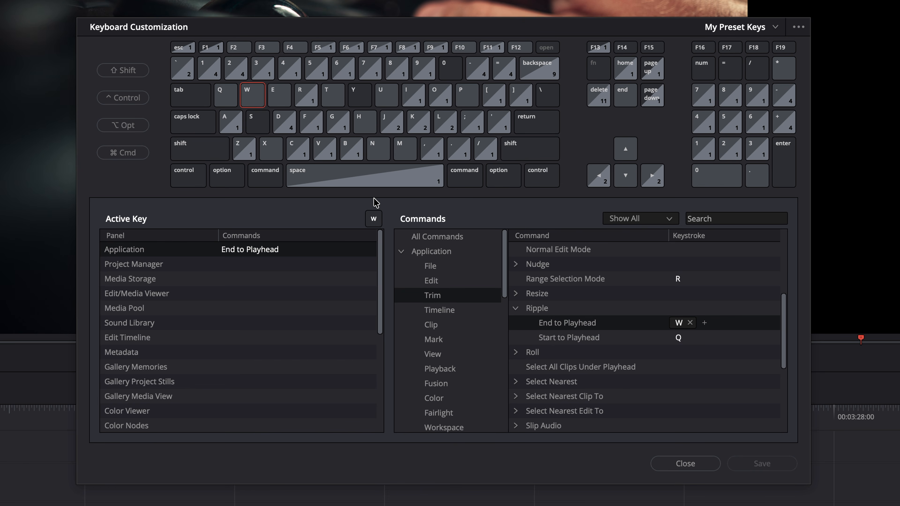
{"action": "left_click", "coordinate": [230, 122]}
{"action": "left_click", "coordinate": [276, 253]}
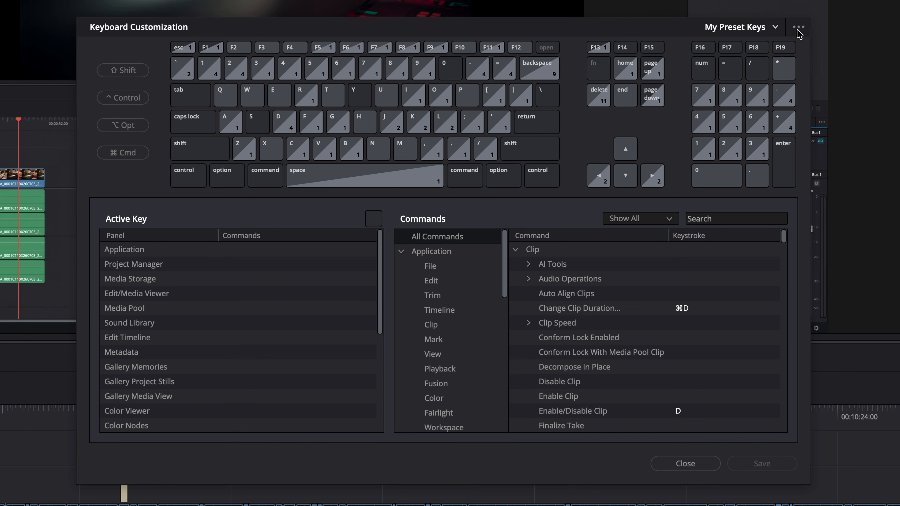
{"action": "left_click", "coordinate": [797, 27]}
{"action": "left_click", "coordinate": [792, 47]}
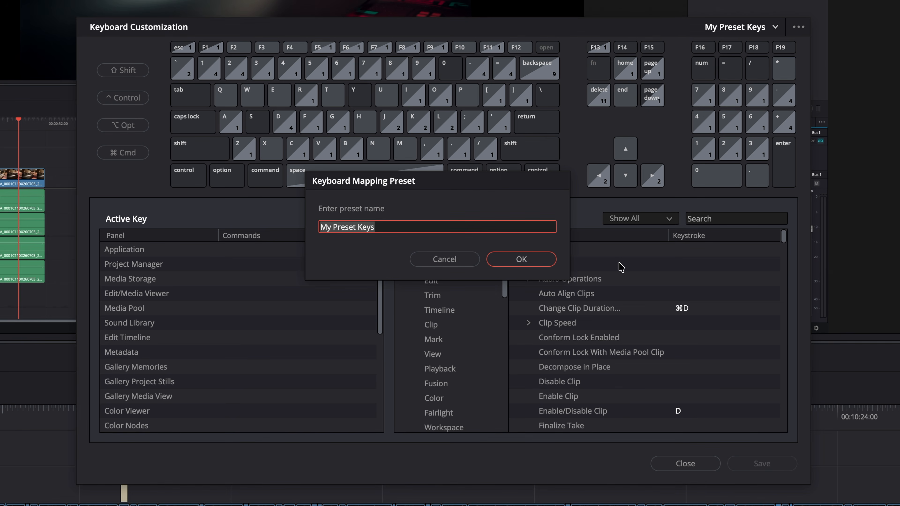
{"action": "left_click", "coordinate": [434, 262]}
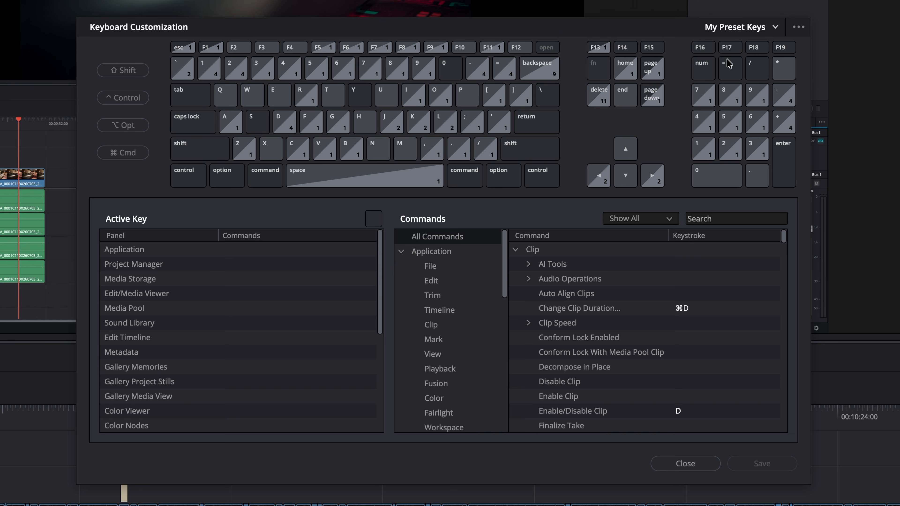
{"action": "left_click", "coordinate": [775, 27]}
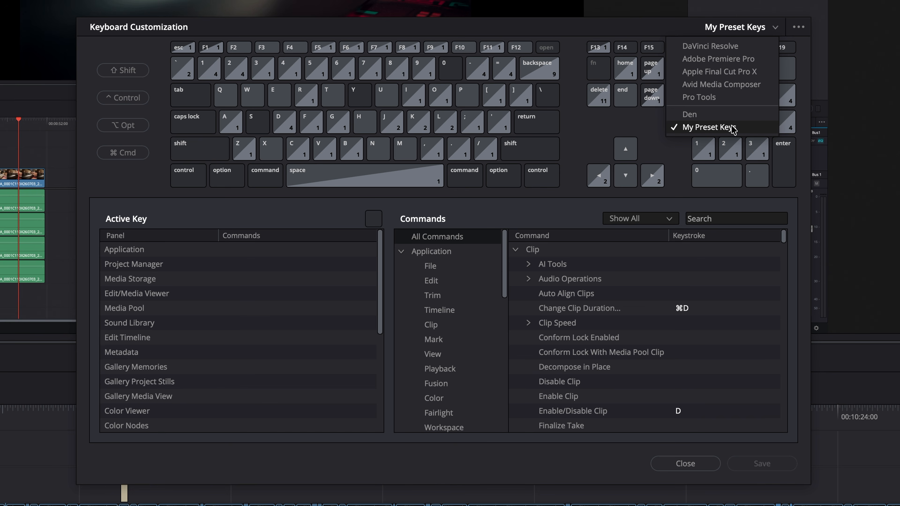
{"action": "left_click", "coordinate": [616, 30]}
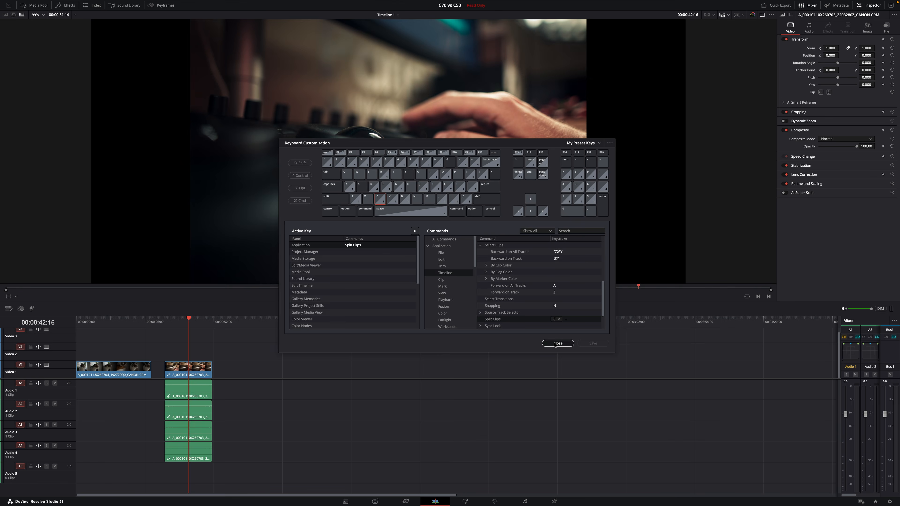
{"action": "left_click", "coordinate": [696, 465]}
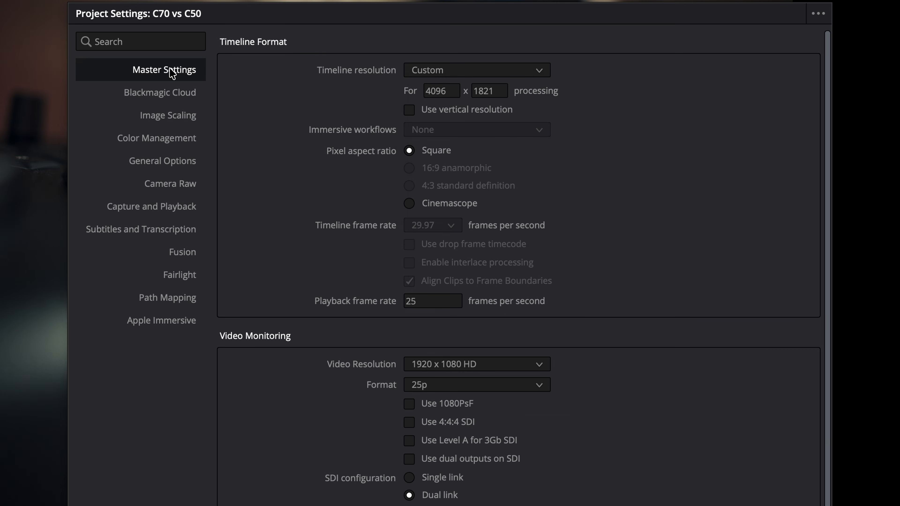
- In Master Settings, choose 1920 x 1080 HD timeline resolution and enter 29.97 fps playback rate
{"action": "left_click", "coordinate": [538, 70]}
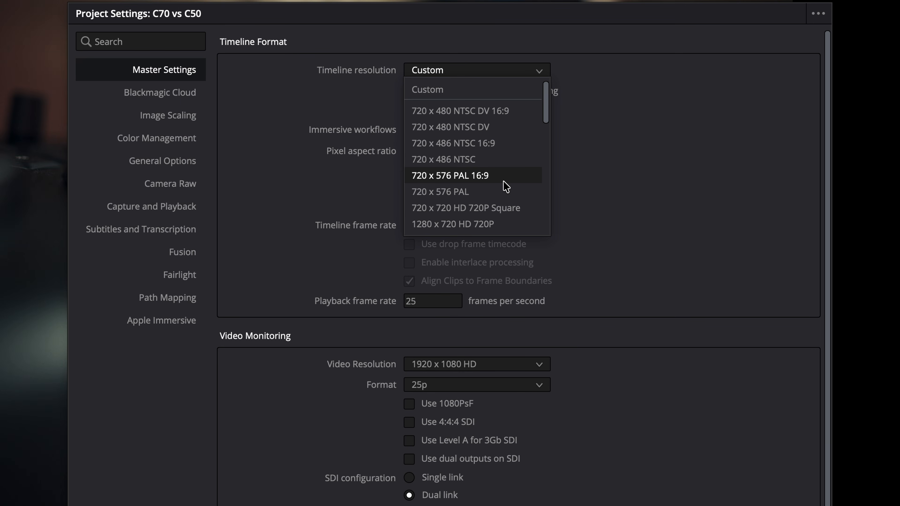
{"action": "scroll", "coordinate": [505, 187], "scroll_direction": "down", "scroll_amount": 5}
{"action": "scroll", "coordinate": [504, 184], "scroll_direction": "up", "scroll_amount": 2}
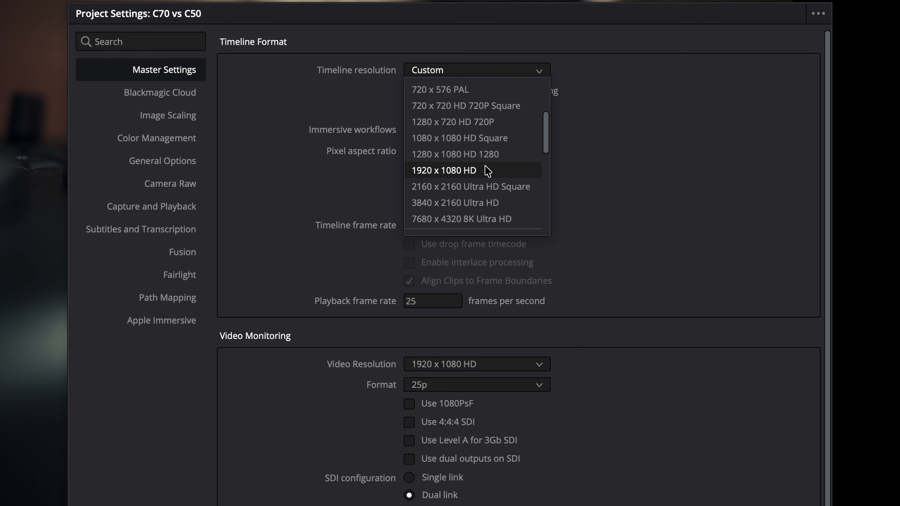
{"action": "left_click", "coordinate": [487, 171]}
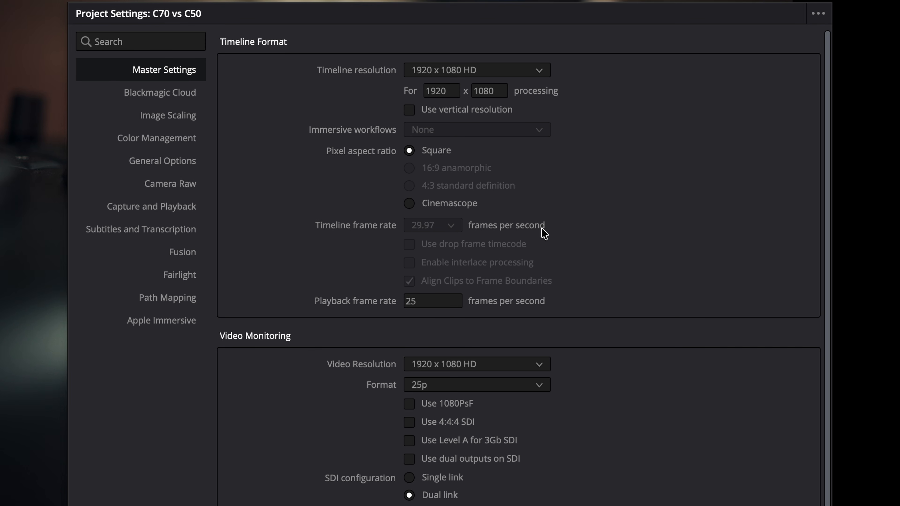
{"action": "left_click", "coordinate": [437, 301]}
{"action": "key", "text": "BackSpace"}
{"action": "key", "text": "BackSpace"}
{"action": "type", "text": "29.97"}
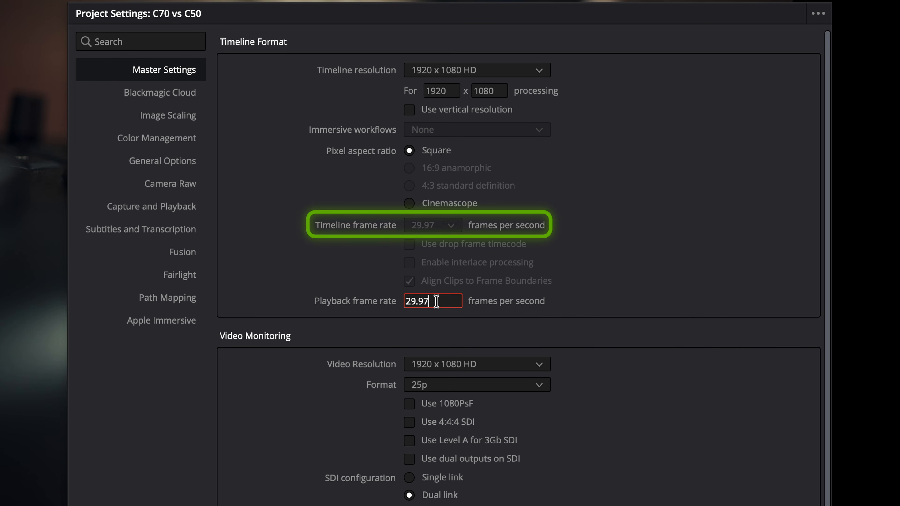
{"action": "key", "text": "Return"}
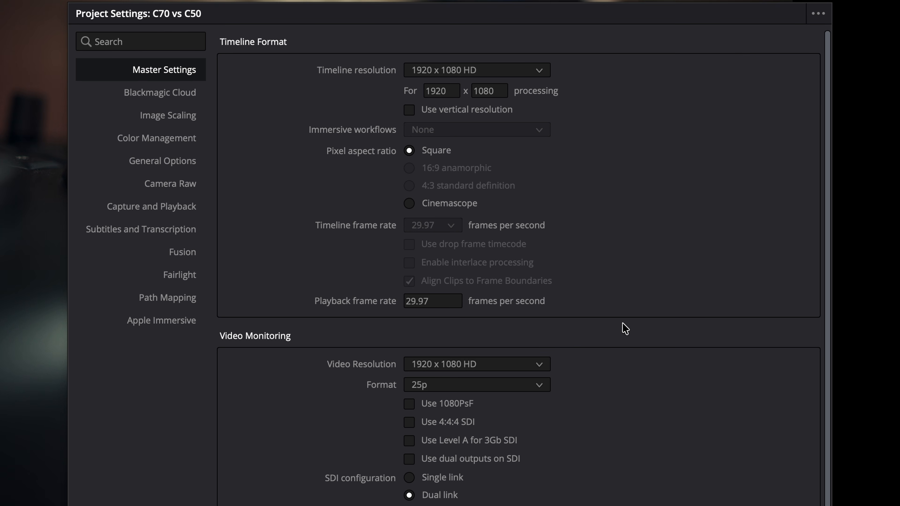
{"action": "scroll", "coordinate": [619, 431], "scroll_direction": "down", "scroll_amount": 3}
{"action": "scroll", "coordinate": [619, 432], "scroll_direction": "down", "scroll_amount": 3}
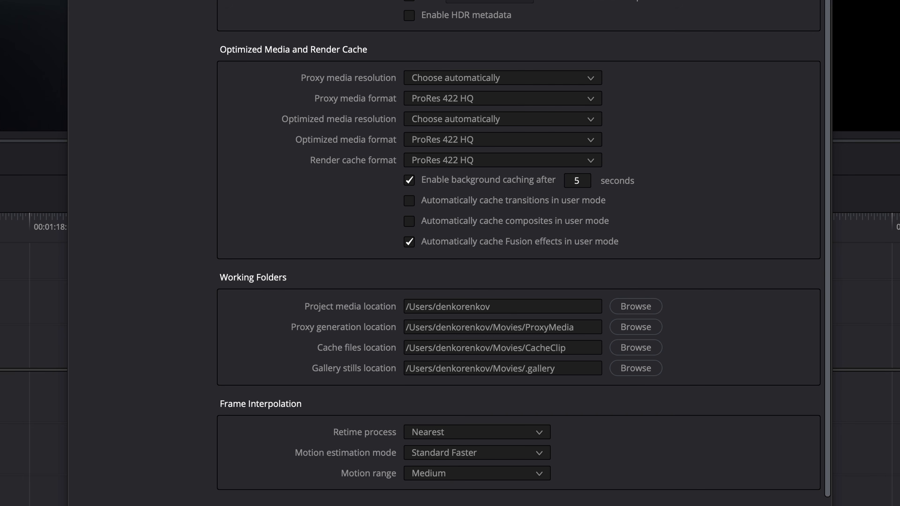
- Browse the Image Scaling, Color Management, General Options, Camera RAW, Capture and Playback, and Subtitles pages
{"action": "left_click", "coordinate": [169, 116]}
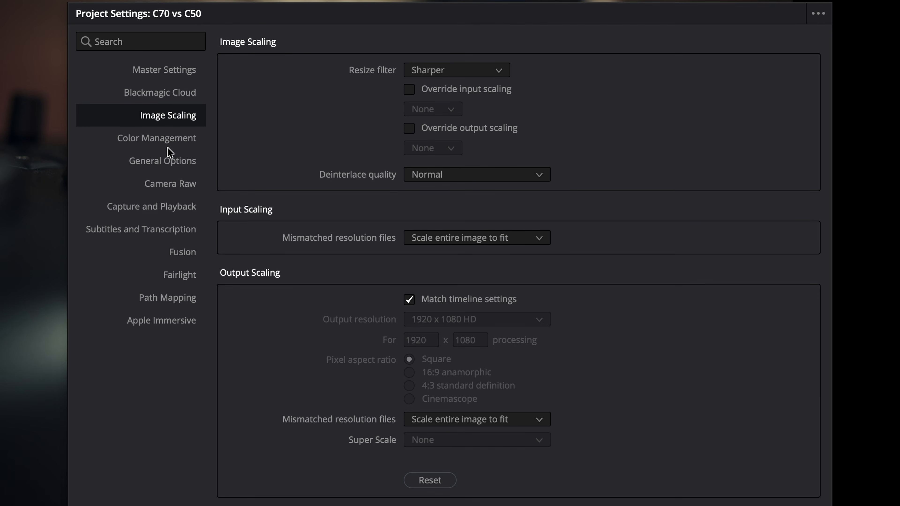
{"action": "left_click", "coordinate": [162, 138]}
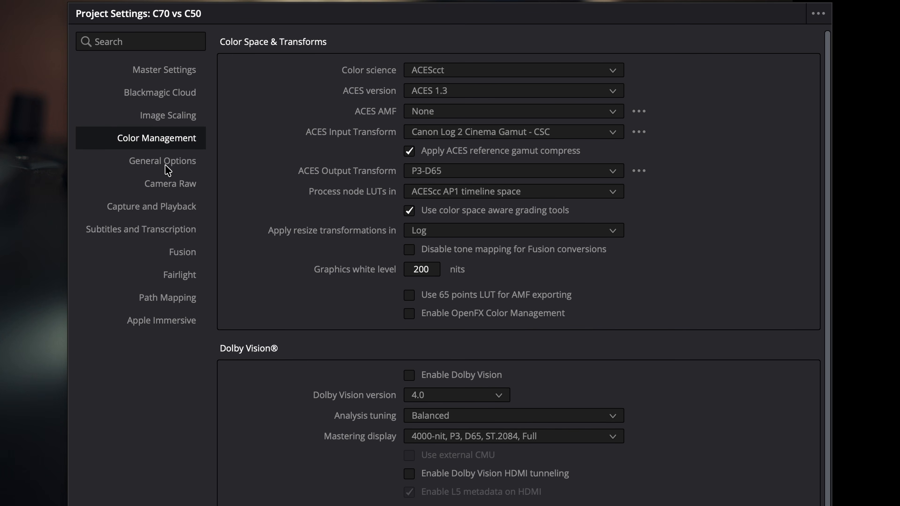
{"action": "scroll", "coordinate": [711, 320], "scroll_direction": "down", "scroll_amount": 5}
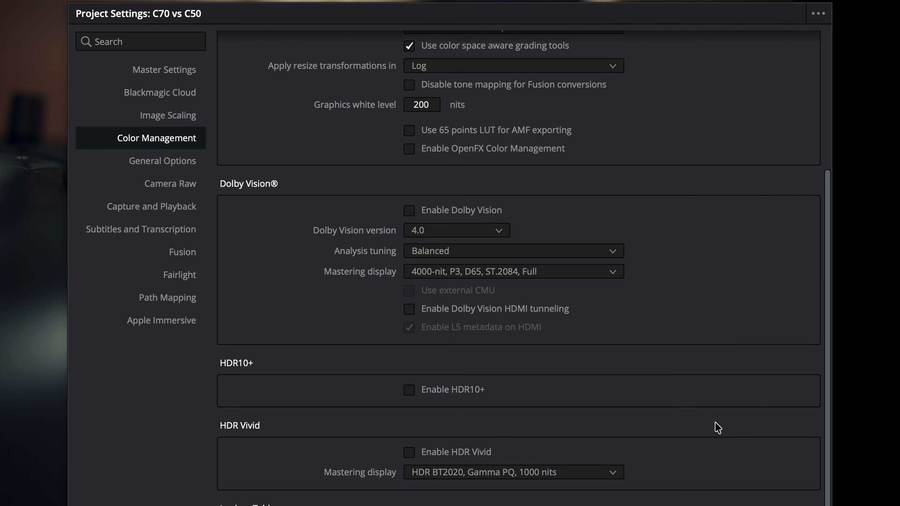
{"action": "scroll", "coordinate": [715, 422], "scroll_direction": "up", "scroll_amount": 5}
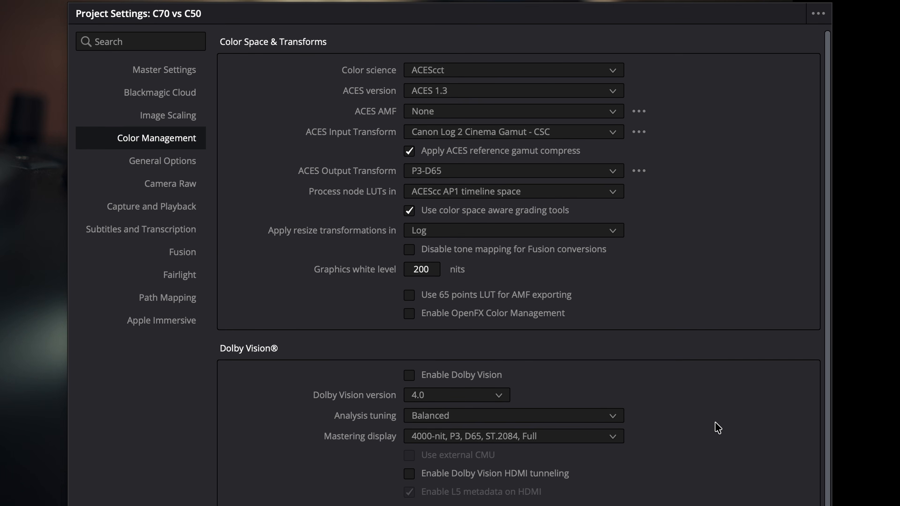
{"action": "left_click", "coordinate": [159, 172]}
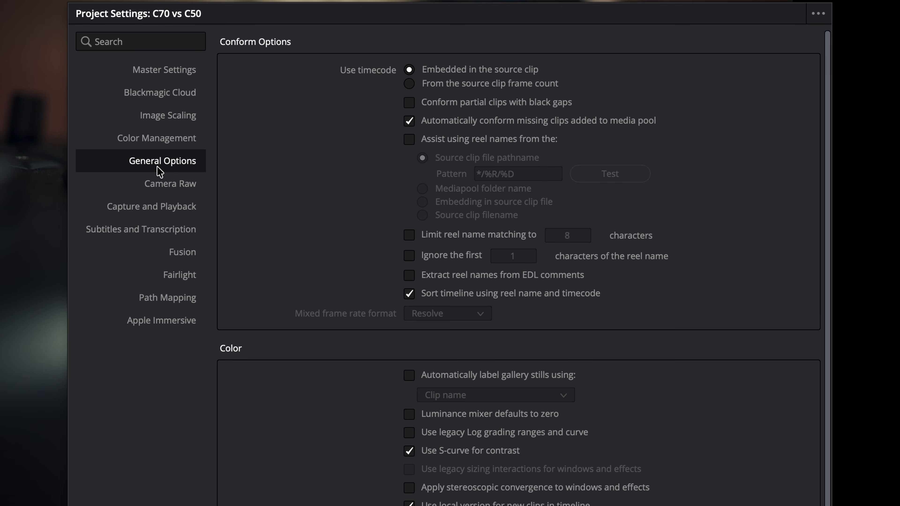
{"action": "left_click", "coordinate": [168, 191]}
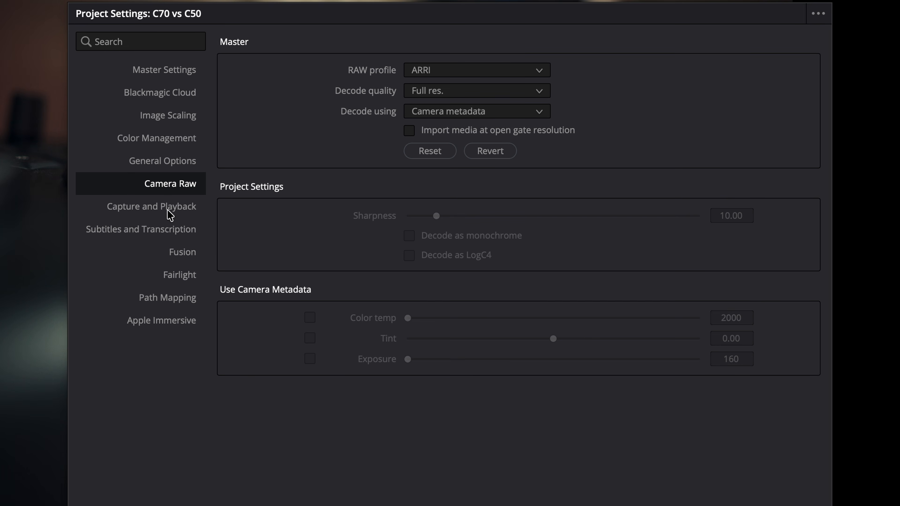
{"action": "left_click", "coordinate": [169, 212]}
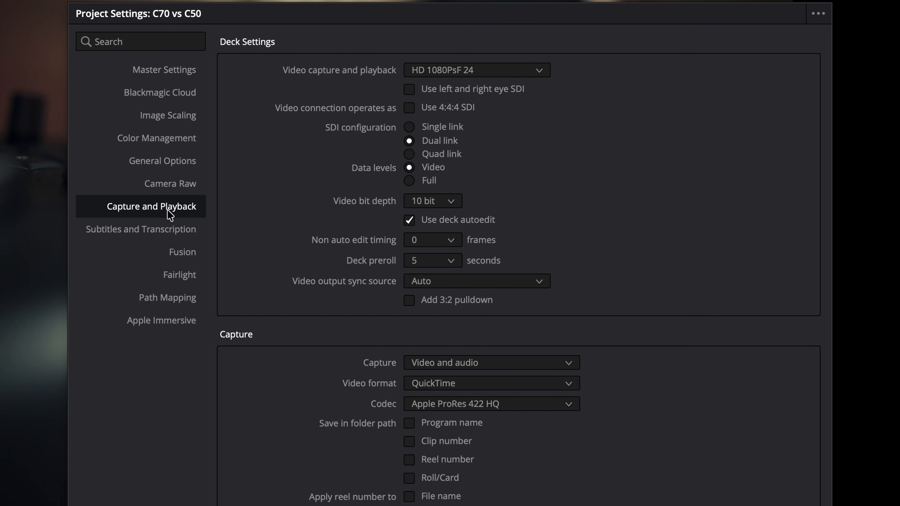
{"action": "left_click", "coordinate": [155, 236]}
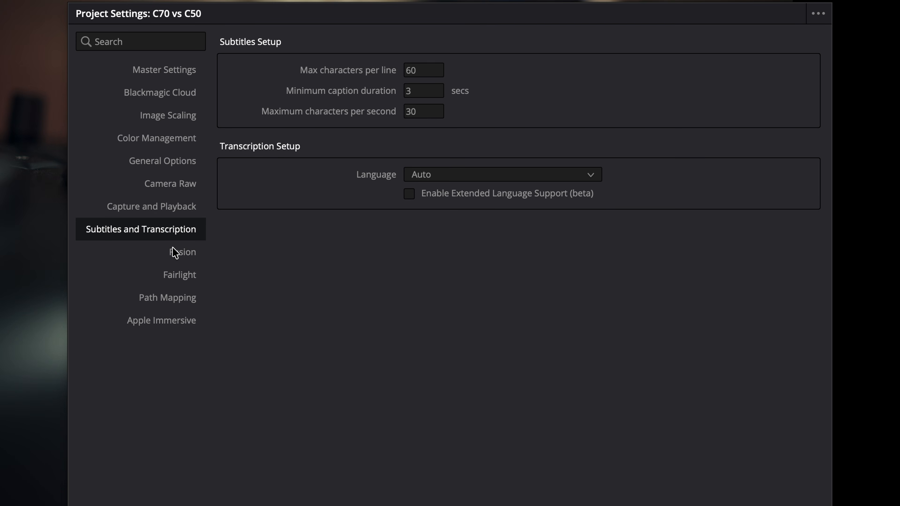
- View the Fusion, Fairlight, Path Mapping and Apple Immersive pages, then cancel Project Settings
{"action": "left_click", "coordinate": [178, 264]}
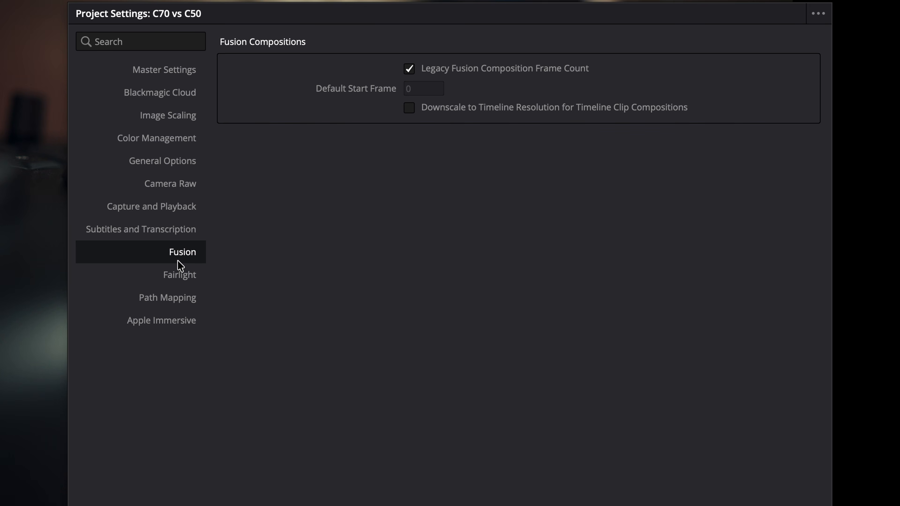
{"action": "left_click", "coordinate": [175, 278]}
{"action": "left_click", "coordinate": [173, 307]}
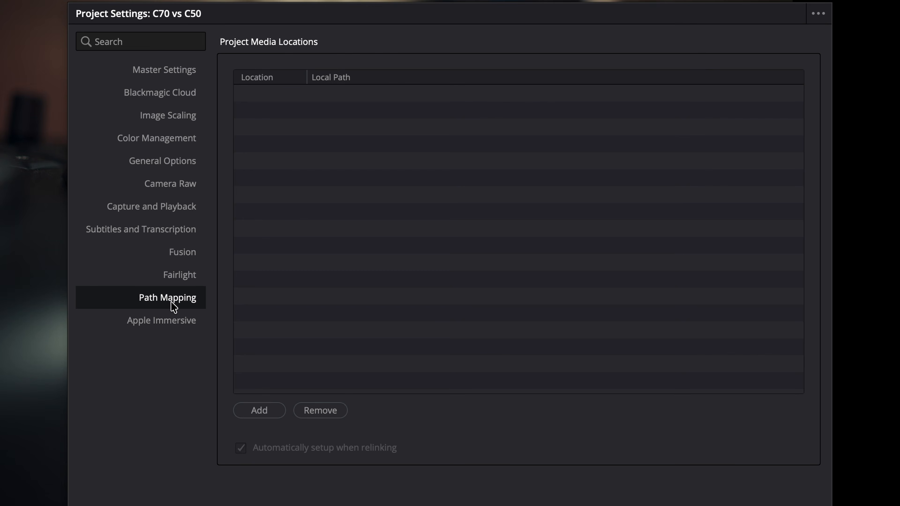
{"action": "left_click", "coordinate": [176, 326]}
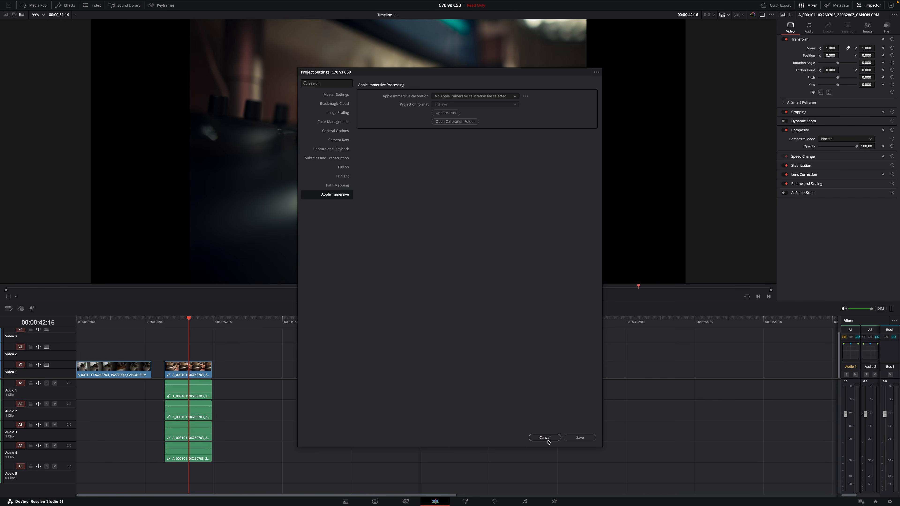
{"action": "left_click", "coordinate": [545, 439]}
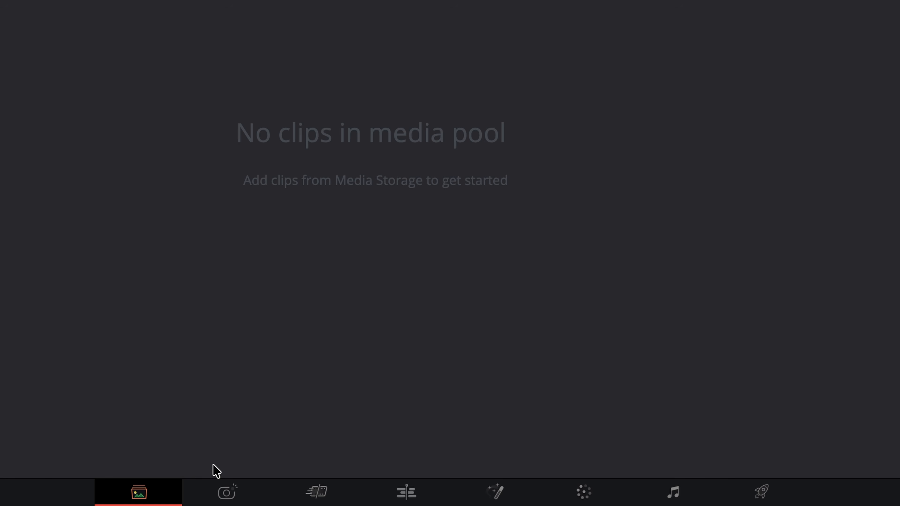
- Visit the Edit, Cut and Color pages, then return to the Media page
{"action": "left_click", "coordinate": [388, 496]}
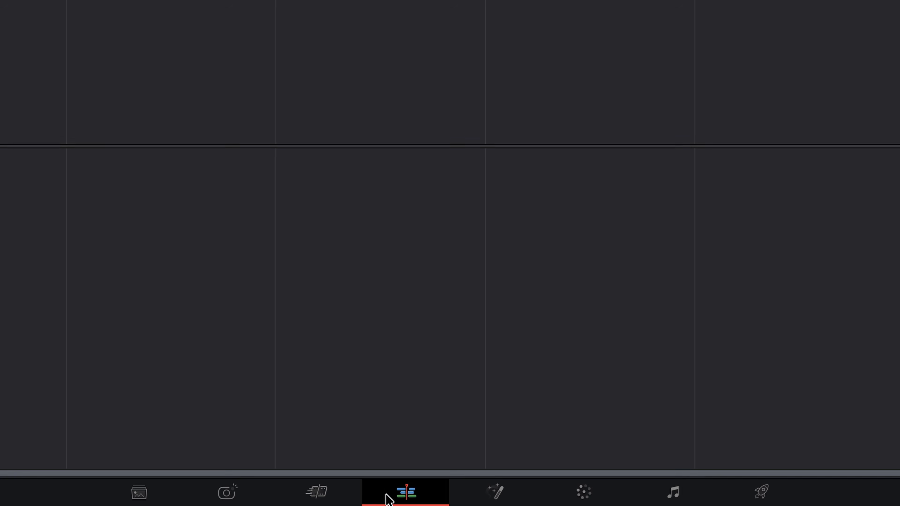
{"action": "left_click", "coordinate": [329, 500]}
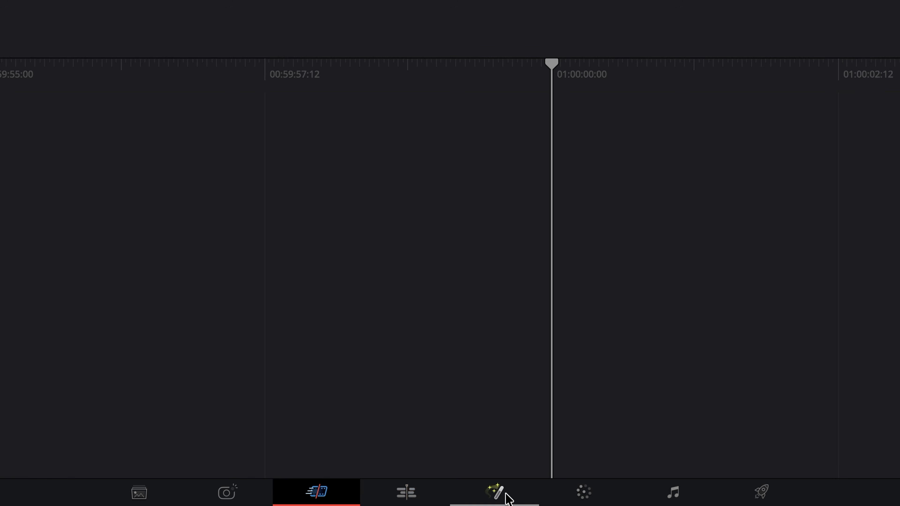
{"action": "left_click", "coordinate": [570, 496]}
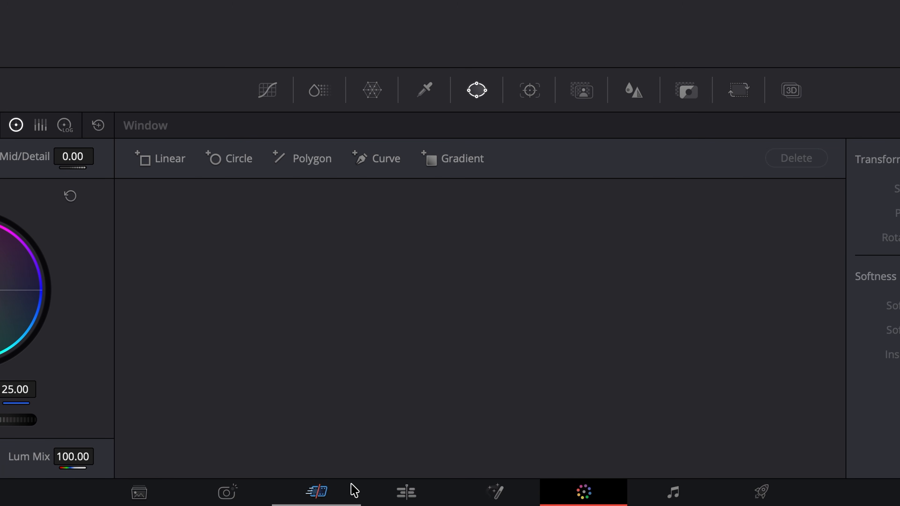
{"action": "left_click", "coordinate": [142, 496]}
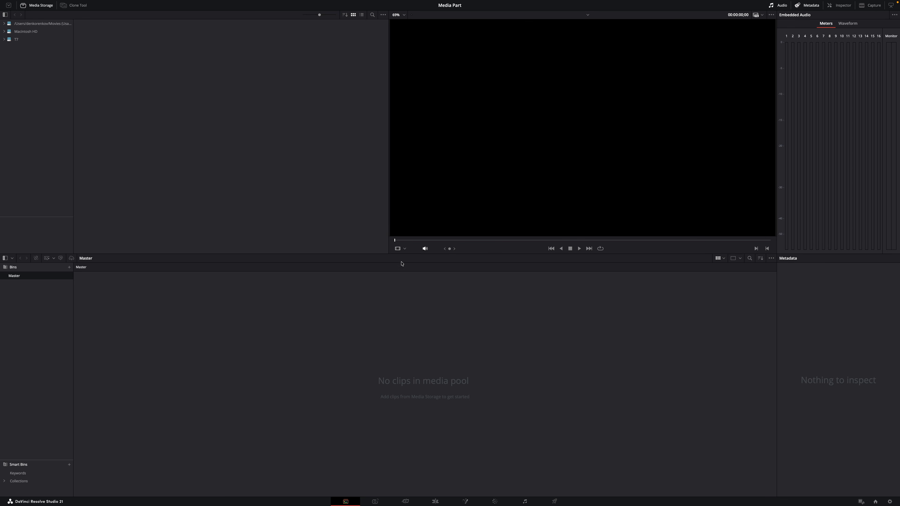
- Resize the viewer over the media pool, and hide then reshow Media Storage
{"action": "left_click_drag", "start_coordinate": [411, 253], "coordinate": [418, 271]}
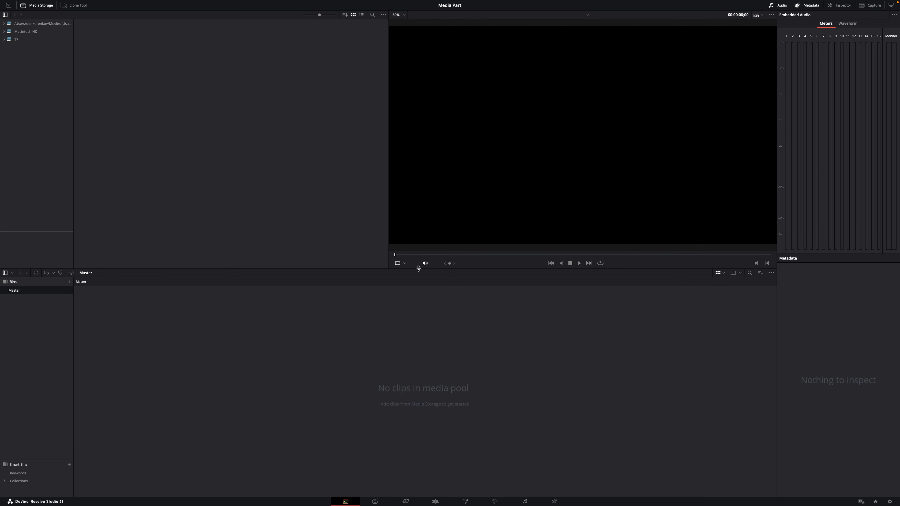
{"action": "mouse_move", "coordinate": [388, 193]}
{"action": "left_mouse_down"}
{"action": "mouse_move", "coordinate": [275, 197]}
{"action": "mouse_move", "coordinate": [401, 200]}
{"action": "mouse_move", "coordinate": [358, 199]}
{"action": "mouse_move", "coordinate": [390, 199]}
{"action": "left_mouse_up"}
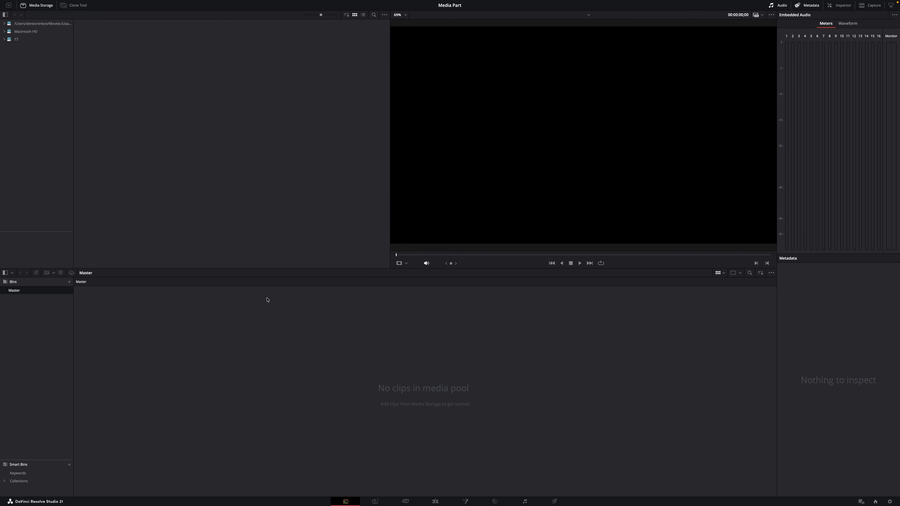
{"action": "left_click", "coordinate": [29, 7]}
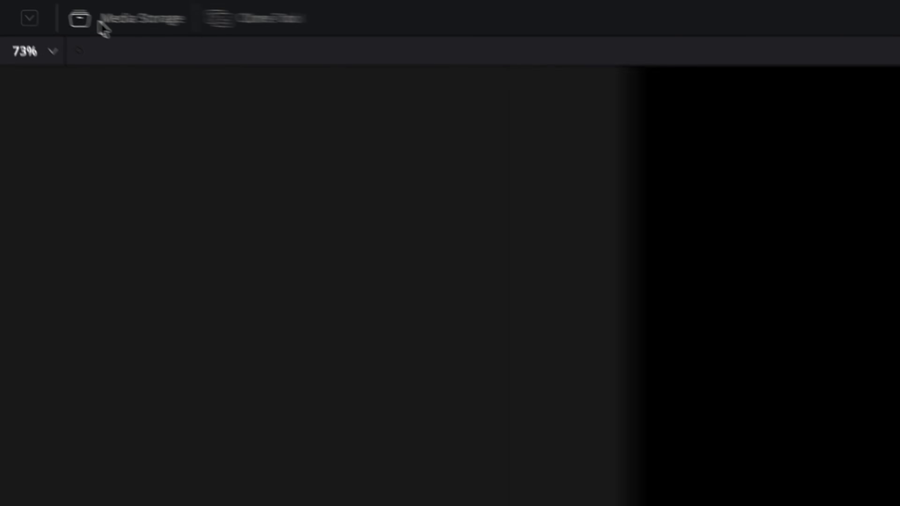
{"action": "left_click", "coordinate": [30, 6]}
- Open the T7 drive and its Phone addiction folder to list its clips
{"action": "left_click", "coordinate": [47, 159]}
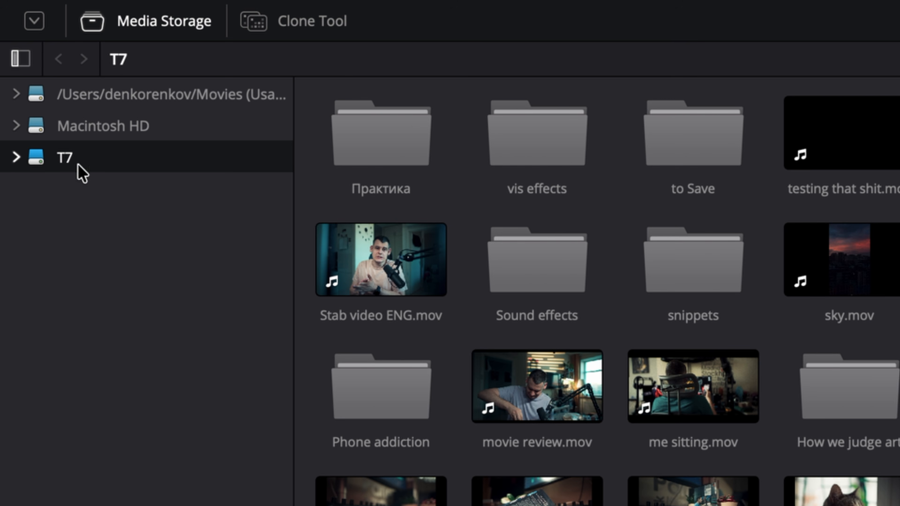
{"action": "left_click", "coordinate": [16, 157]}
{"action": "left_click", "coordinate": [117, 317]}
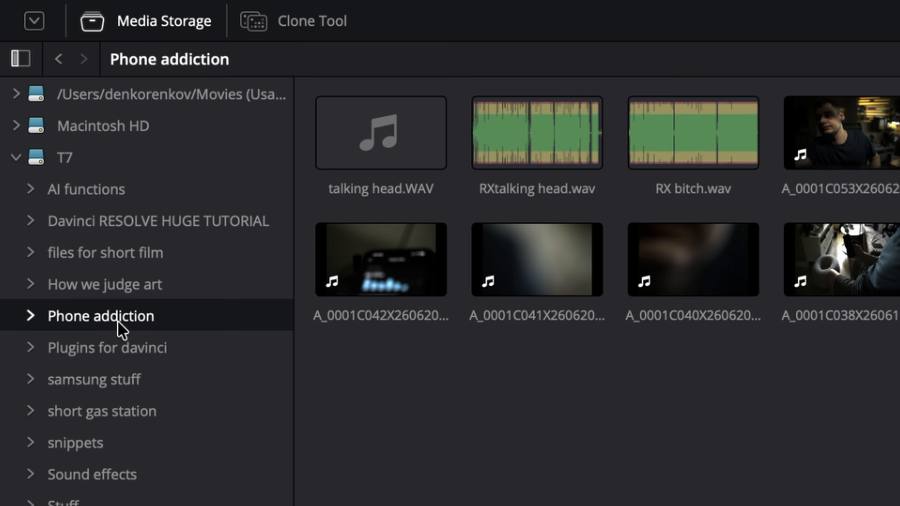
- Import Phone addiction with its subfolders as bins, switching the project to 25 fps
{"action": "right_click", "coordinate": [118, 323]}
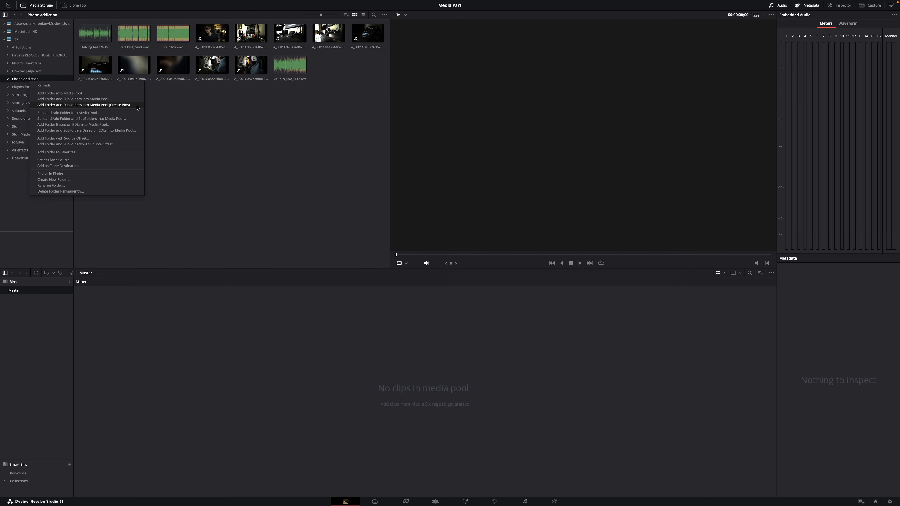
{"action": "left_click", "coordinate": [138, 108]}
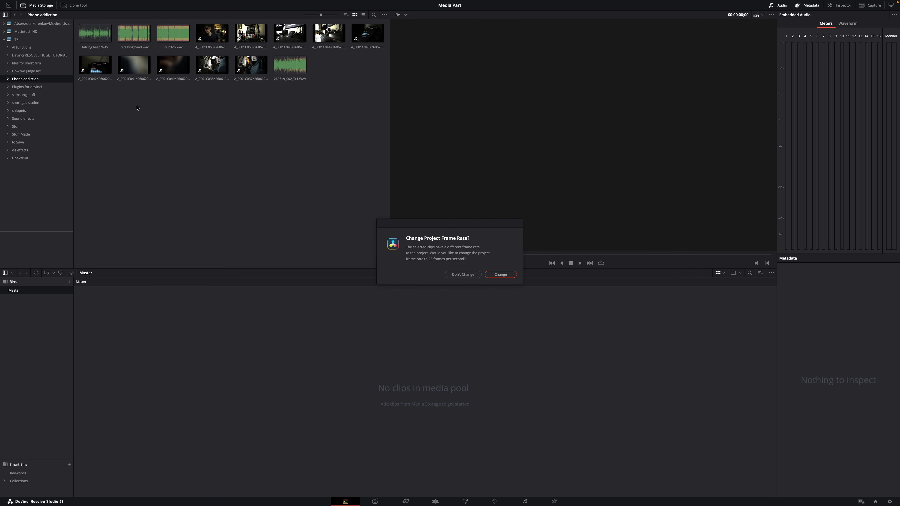
{"action": "left_click", "coordinate": [500, 275]}
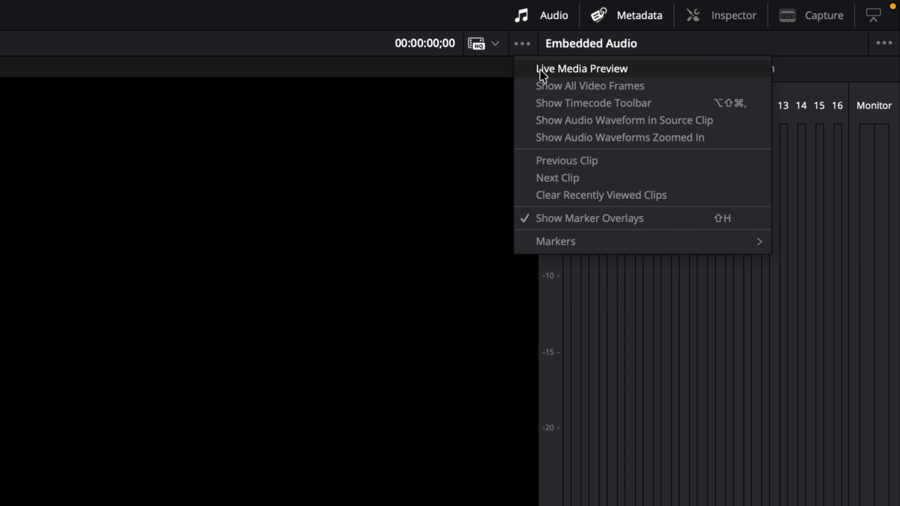
- Enable Live Media Preview and inspect the clip at 100% before returning to Fit
{"action": "left_click", "coordinate": [541, 70]}
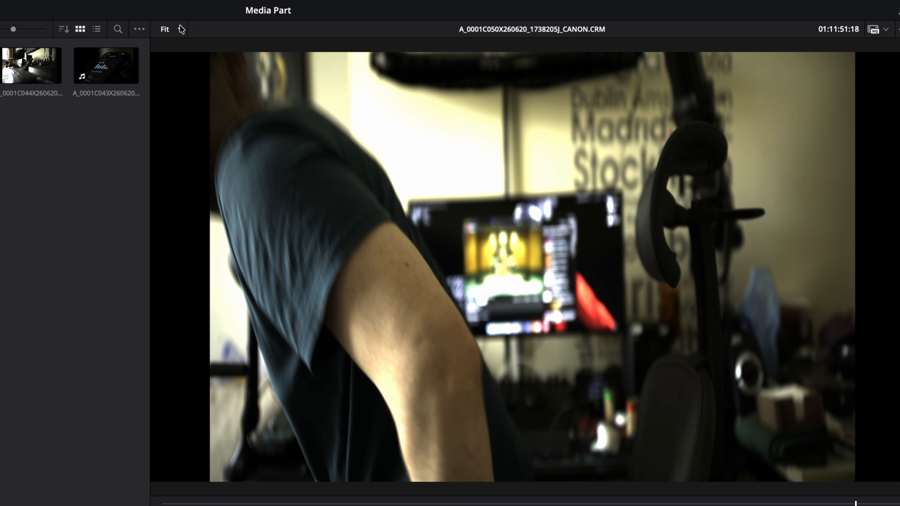
{"action": "left_click", "coordinate": [181, 29]}
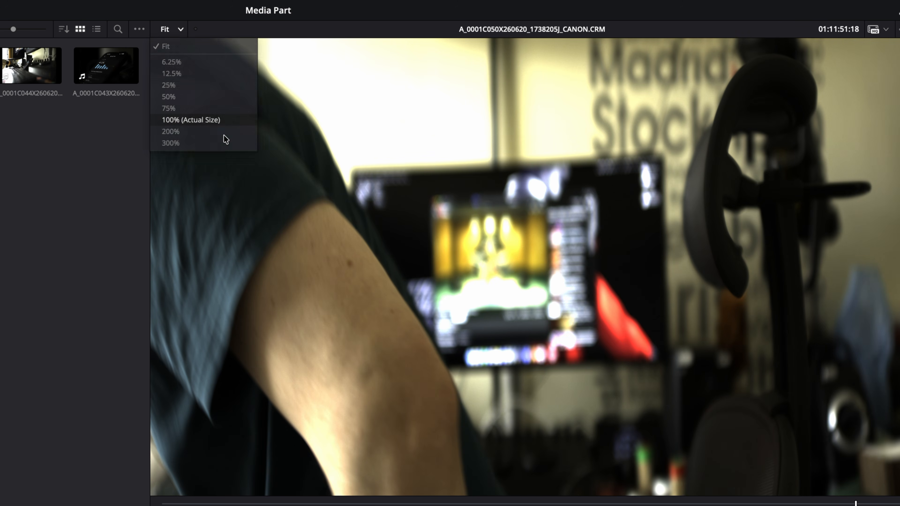
{"action": "left_click", "coordinate": [209, 120]}
{"action": "left_click_drag", "start_coordinate": [520, 249], "coordinate": [252, 230]}
{"action": "scroll", "coordinate": [633, 366], "scroll_direction": "up", "scroll_amount": 5}
{"action": "scroll", "coordinate": [633, 366], "scroll_direction": "up", "scroll_amount": 2}
{"action": "left_click", "coordinate": [180, 30]}
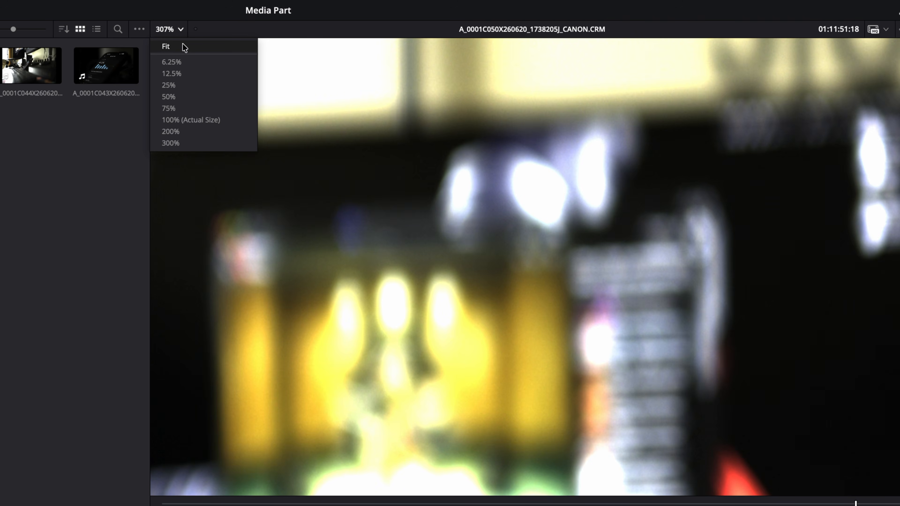
{"action": "left_click", "coordinate": [184, 45]}
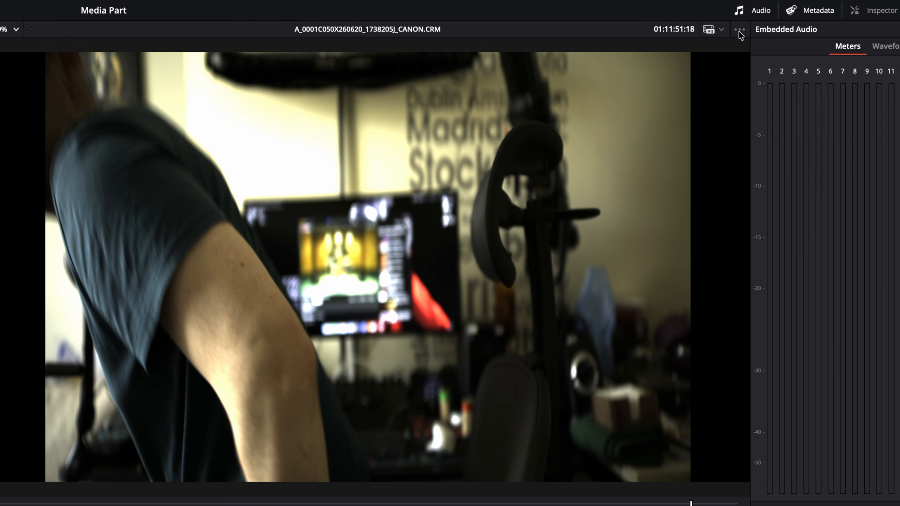
- Try the source viewer's audio waveform and waveform zoom options, leaving the waveform hidden
{"action": "left_click", "coordinate": [739, 30]}
{"action": "left_click", "coordinate": [799, 81]}
{"action": "left_click", "coordinate": [743, 31]}
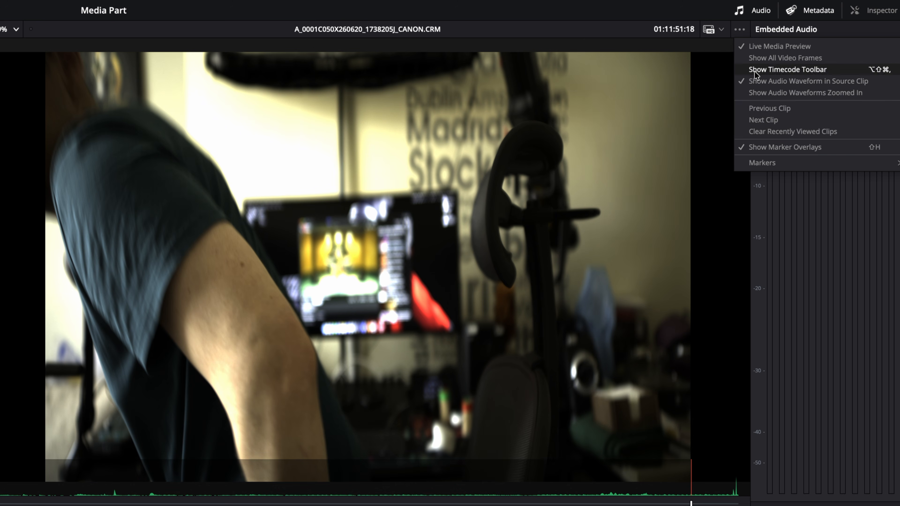
{"action": "left_click", "coordinate": [763, 95]}
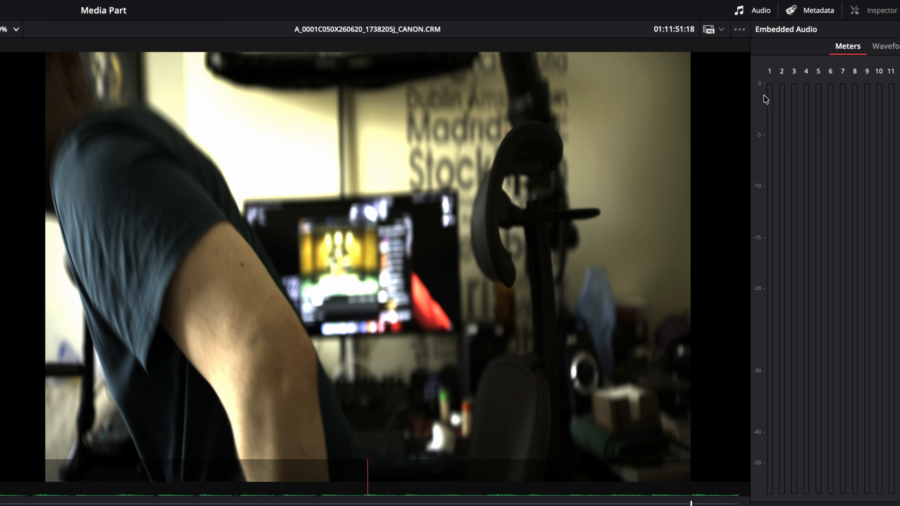
{"action": "left_click", "coordinate": [741, 30]}
{"action": "left_click", "coordinate": [755, 81]}
{"action": "left_click", "coordinate": [741, 31]}
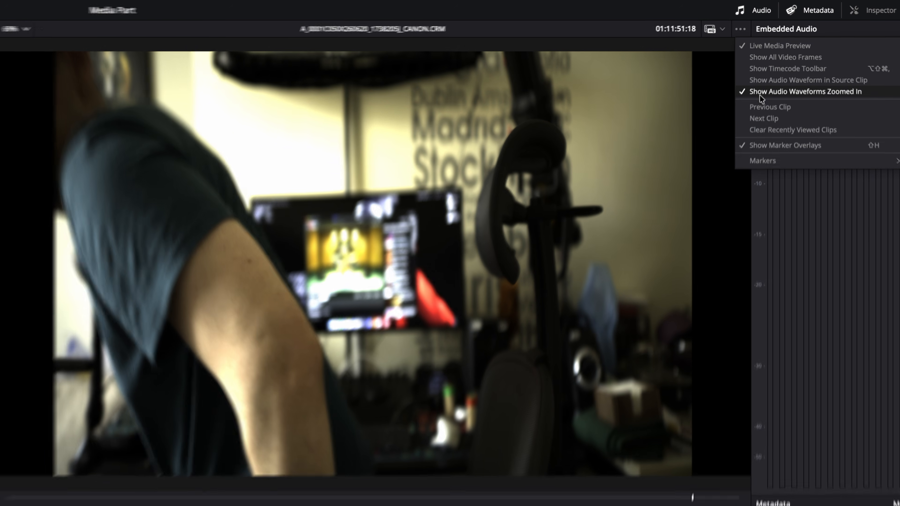
{"action": "left_click", "coordinate": [759, 94]}
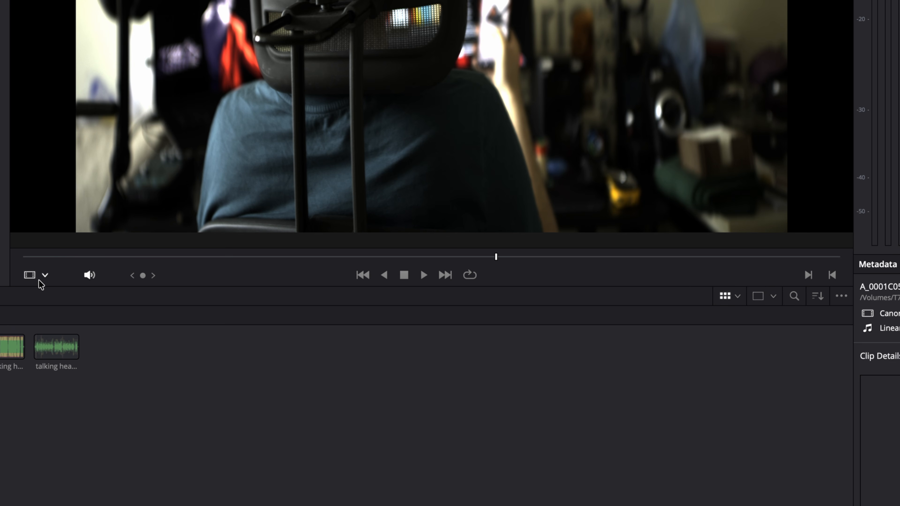
- Switch the viewer to Audio Track display and back to the Source picture
{"action": "left_click", "coordinate": [45, 275]}
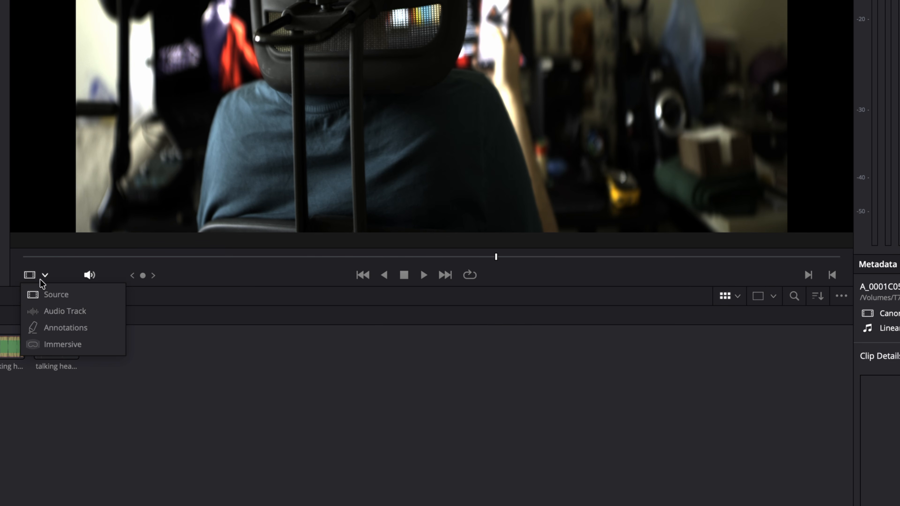
{"action": "left_click", "coordinate": [54, 295]}
{"action": "left_click", "coordinate": [45, 275]}
{"action": "left_click", "coordinate": [66, 311]}
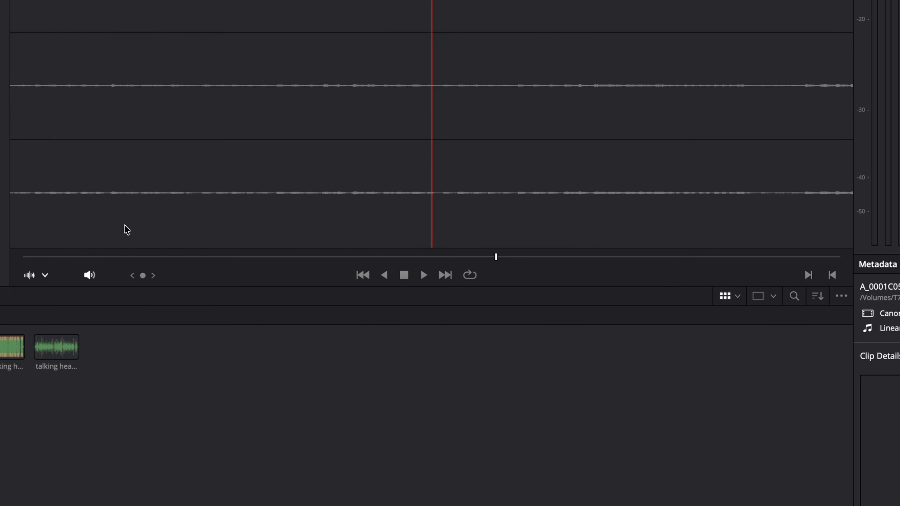
{"action": "left_click", "coordinate": [44, 275]}
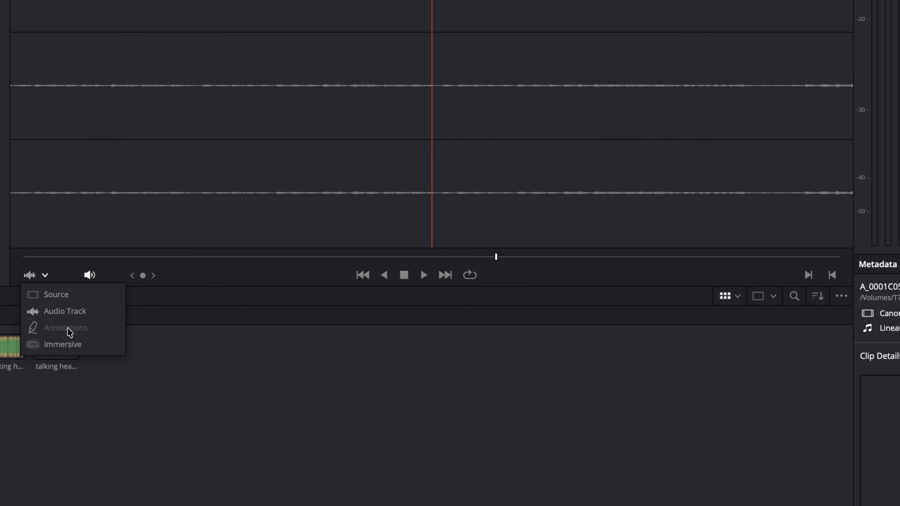
{"action": "left_click", "coordinate": [55, 295]}
- Mark an out point on the desk shot and create a subclip in the media pool
{"action": "left_click_drag", "start_coordinate": [787, 256], "coordinate": [531, 256]}
{"action": "mouse_move", "coordinate": [531, 382]}
{"action": "left_mouse_down"}
{"action": "mouse_move", "coordinate": [312, 381]}
{"action": "mouse_move", "coordinate": [291, 402]}
{"action": "mouse_move", "coordinate": [673, 402]}
{"action": "mouse_move", "coordinate": [233, 402]}
{"action": "left_mouse_up"}
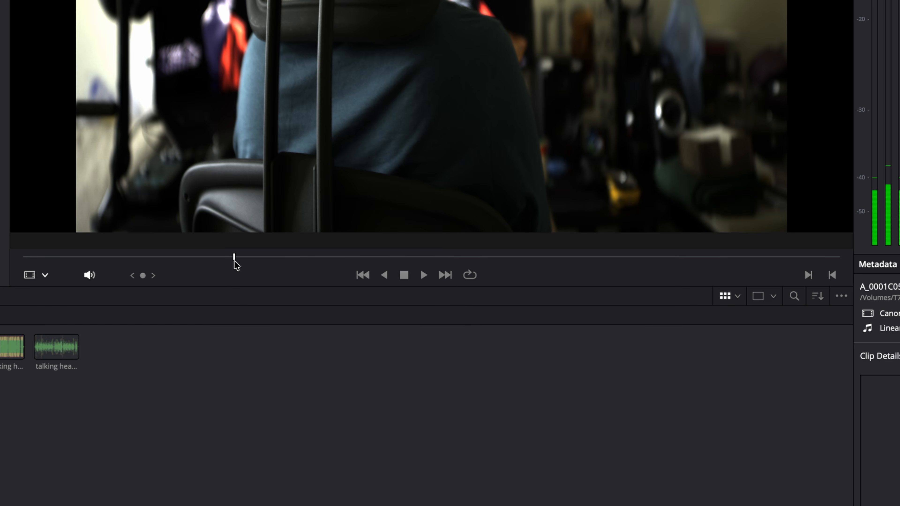
{"action": "left_click_drag", "start_coordinate": [313, 256], "coordinate": [472, 256]}
{"action": "key", "text": "o"}
{"action": "left_click_drag", "start_coordinate": [447, 165], "coordinate": [165, 476]}
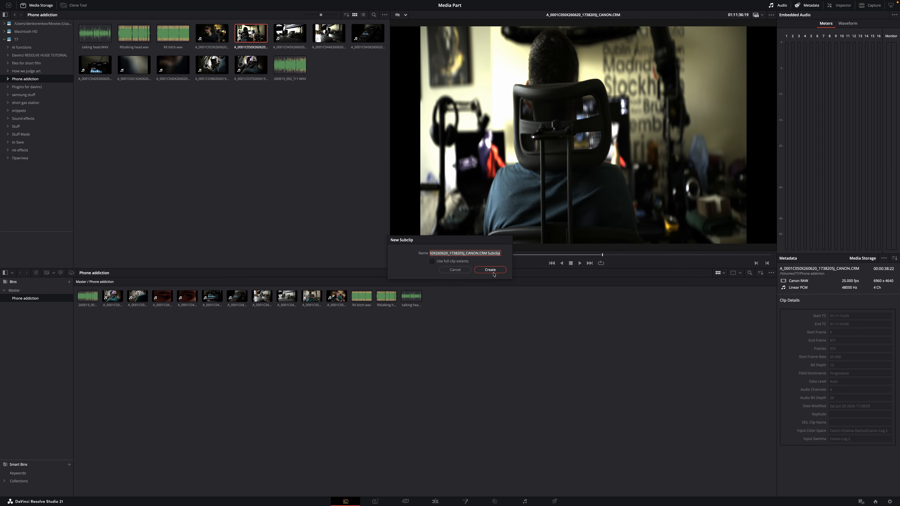
{"action": "left_click", "coordinate": [492, 271]}
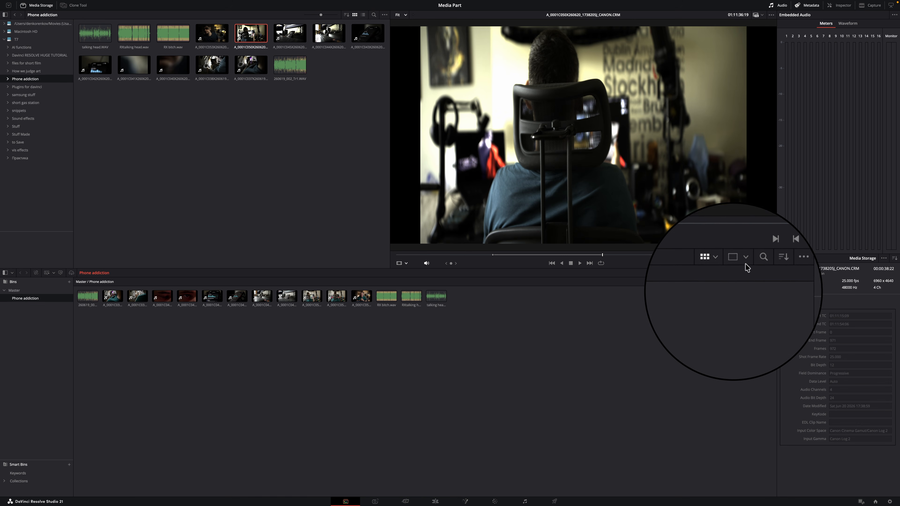
- Cycle the media pool through Metadata, List and Thumbnail views and try the split layout
{"action": "left_click", "coordinate": [723, 273]}
{"action": "left_click", "coordinate": [724, 275]}
{"action": "left_click", "coordinate": [713, 254]}
{"action": "left_click", "coordinate": [741, 300]}
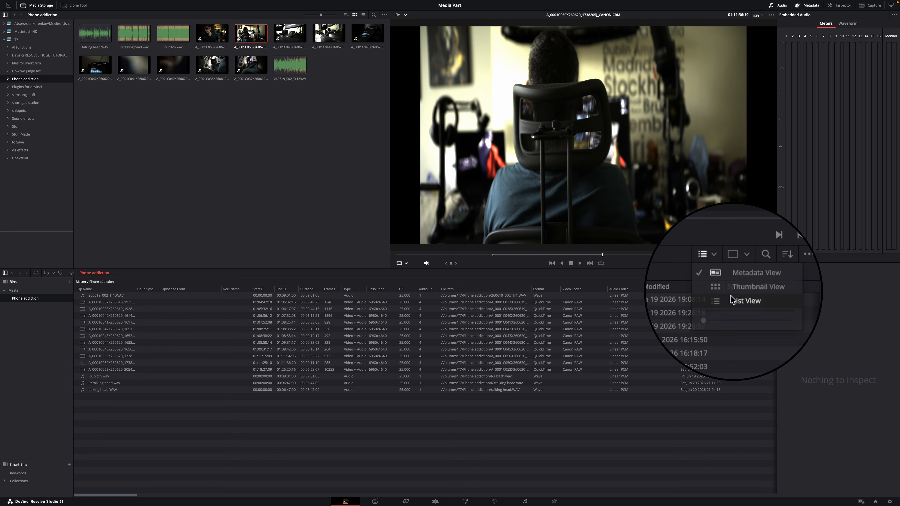
{"action": "left_click", "coordinate": [714, 254]}
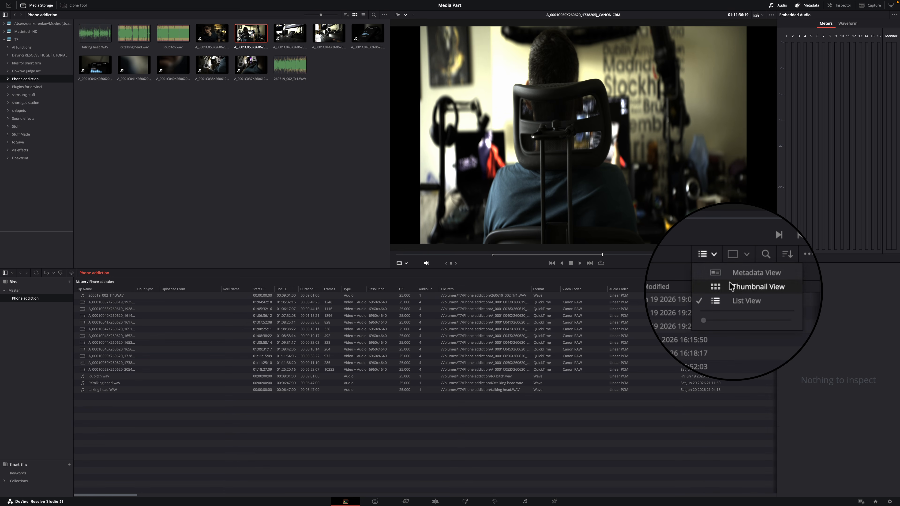
{"action": "left_click", "coordinate": [744, 287]}
{"action": "left_click", "coordinate": [747, 255]}
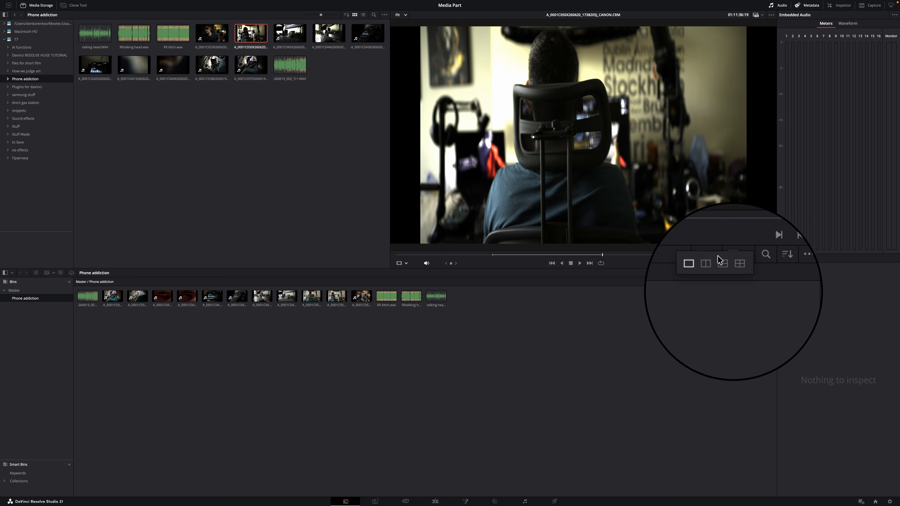
{"action": "left_click", "coordinate": [705, 264]}
{"action": "left_click_drag", "start_coordinate": [141, 298], "coordinate": [550, 385]}
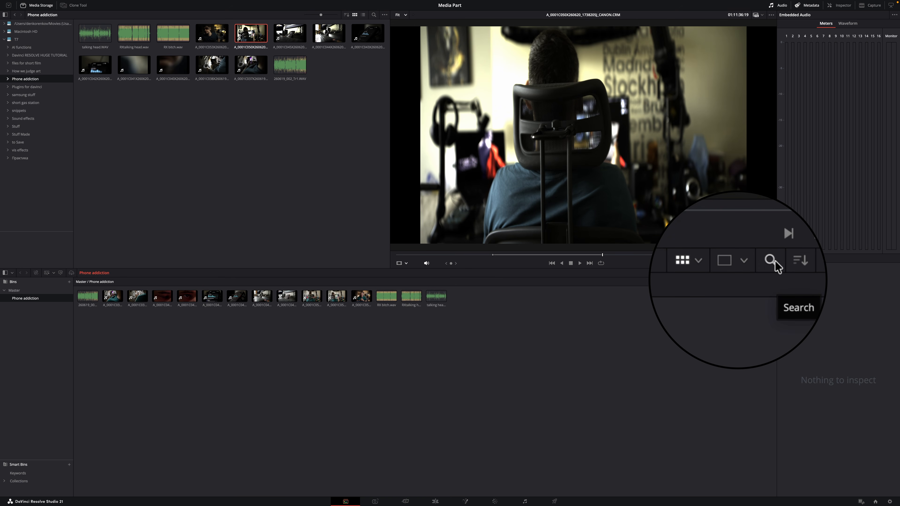
- Search the media pool for 'Rx' and select both RX audio clips
{"action": "left_click", "coordinate": [750, 273]}
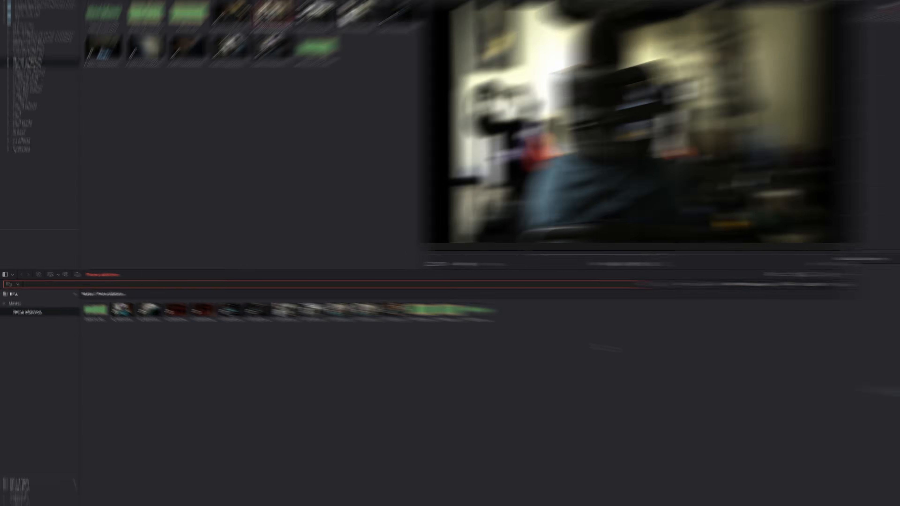
{"action": "type", "text": "Rx"}
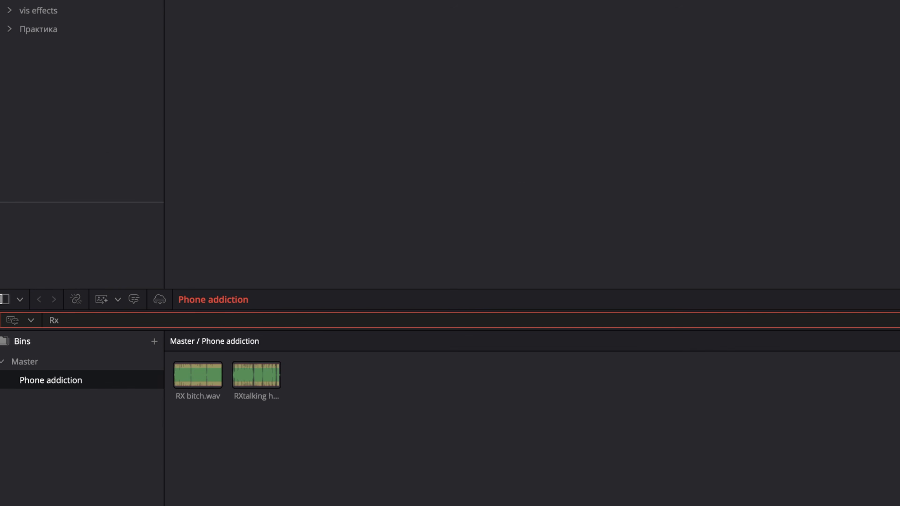
{"action": "left_click_drag", "start_coordinate": [372, 450], "coordinate": [172, 361]}
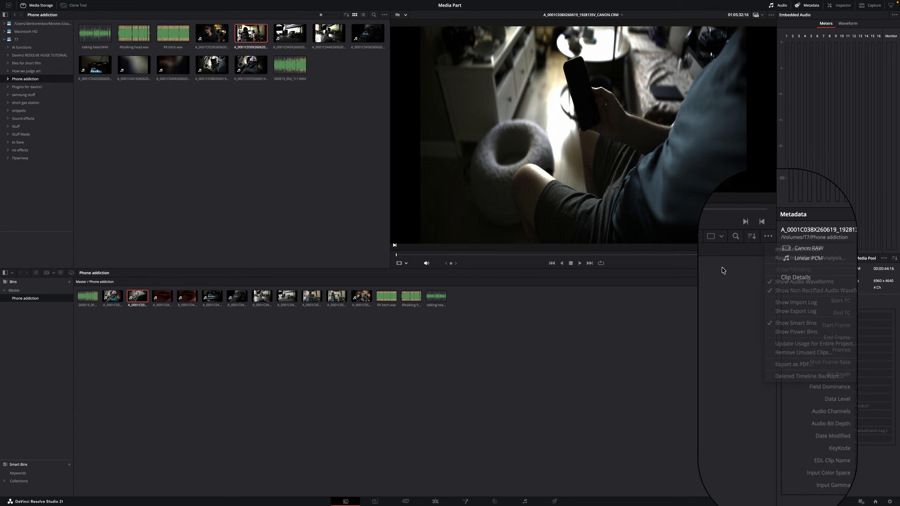
- Sort the media pool by Date Created, then by File Name
{"action": "left_click", "coordinate": [752, 236]}
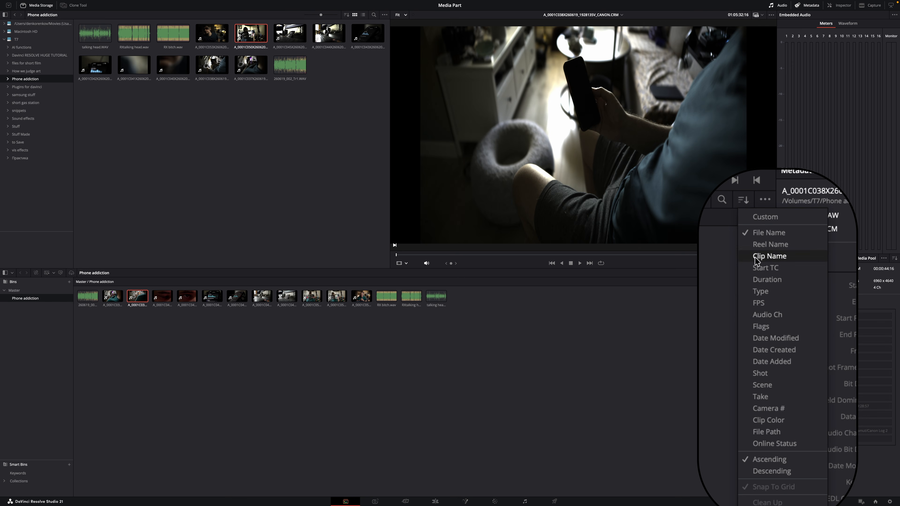
{"action": "left_click", "coordinate": [757, 351]}
{"action": "left_click", "coordinate": [742, 199]}
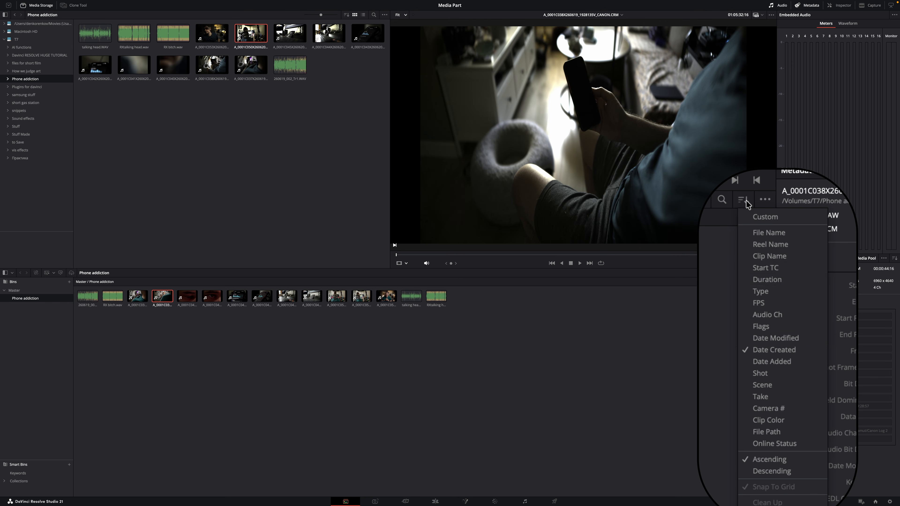
{"action": "left_click", "coordinate": [768, 233]}
- Show and enlarge the Smart Bins and Power Bins panels, then start a new smart bin
{"action": "left_click", "coordinate": [758, 199]}
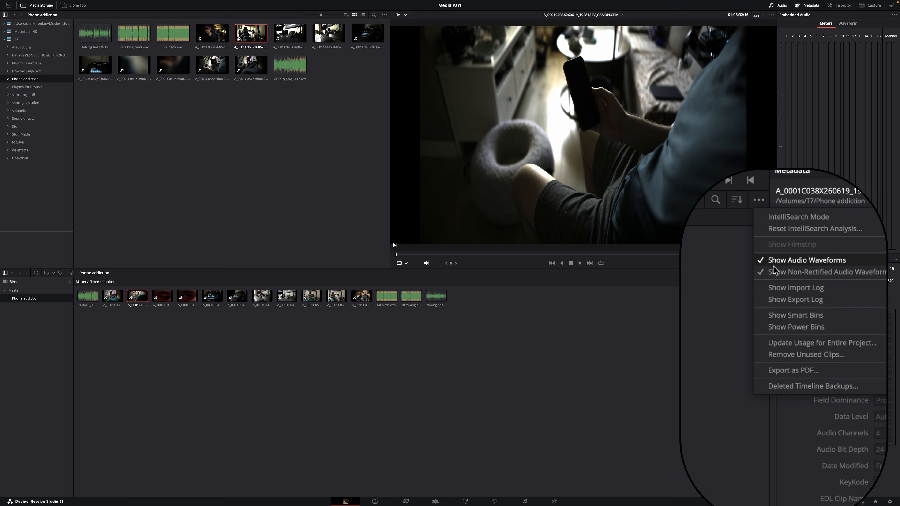
{"action": "left_click", "coordinate": [775, 315]}
{"action": "left_click", "coordinate": [758, 199]}
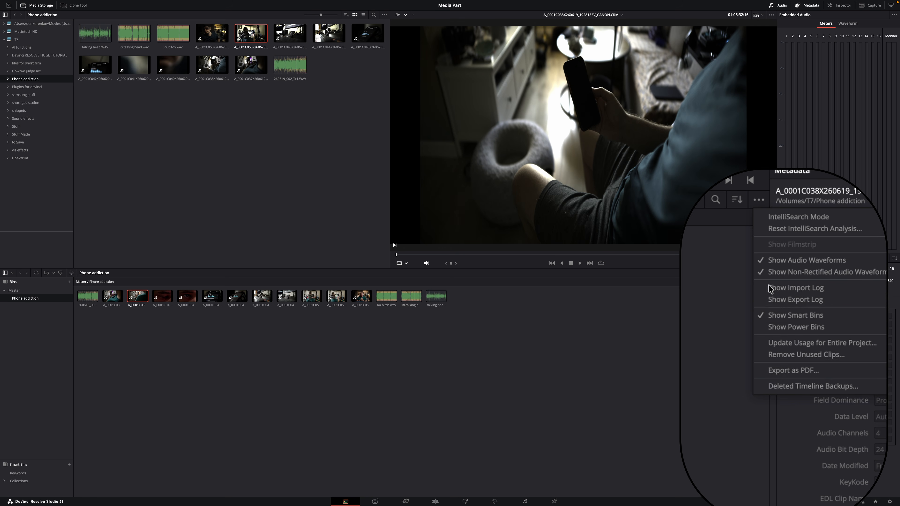
{"action": "left_click", "coordinate": [769, 327]}
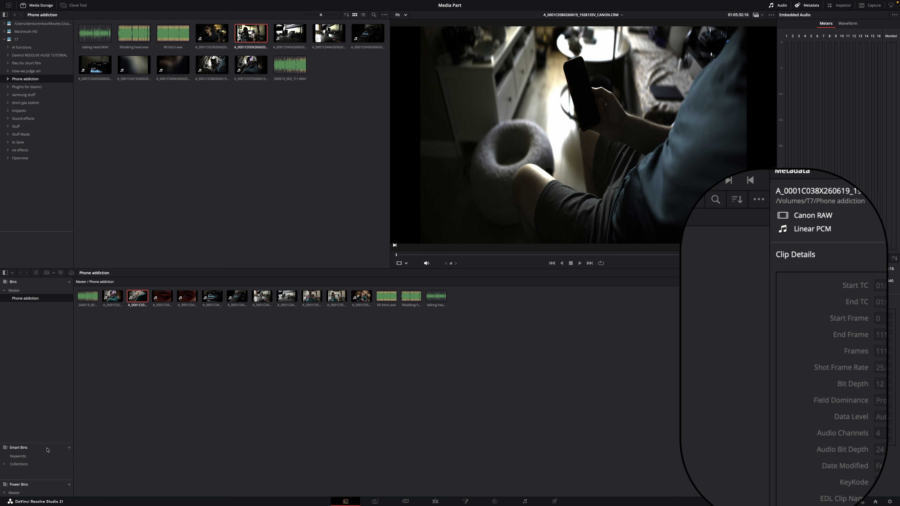
{"action": "left_click_drag", "start_coordinate": [48, 445], "coordinate": [48, 393]}
{"action": "left_click_drag", "start_coordinate": [39, 481], "coordinate": [36, 446]}
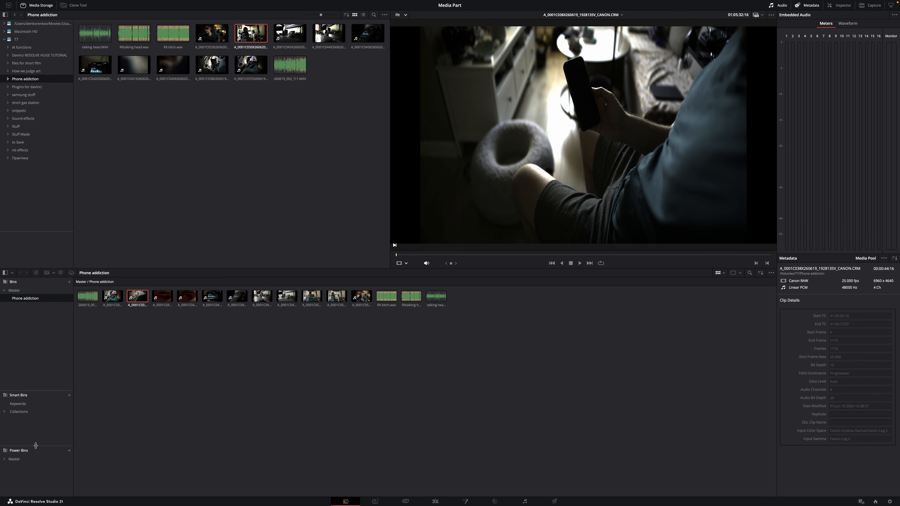
{"action": "left_click", "coordinate": [69, 395]}
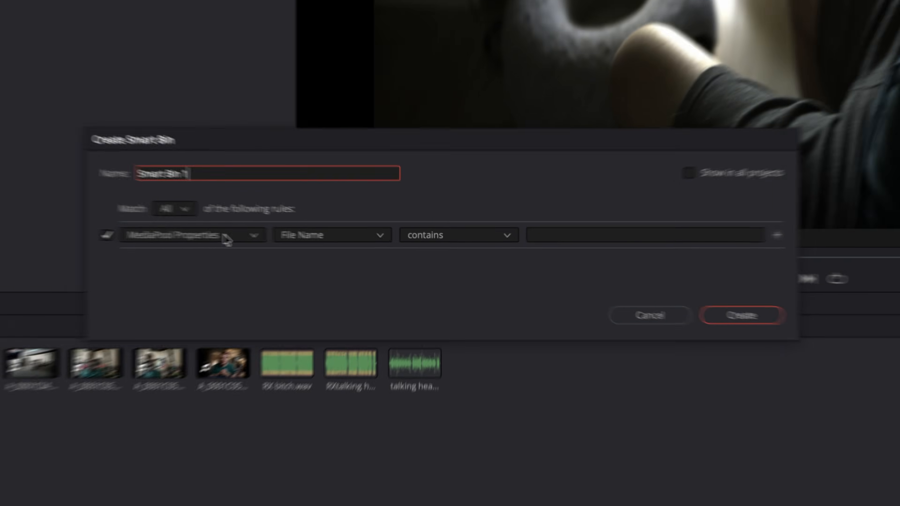
- Try a shot and scene metadata rule, cancel the smart bin, and open the Master power bin
{"action": "left_click", "coordinate": [354, 245]}
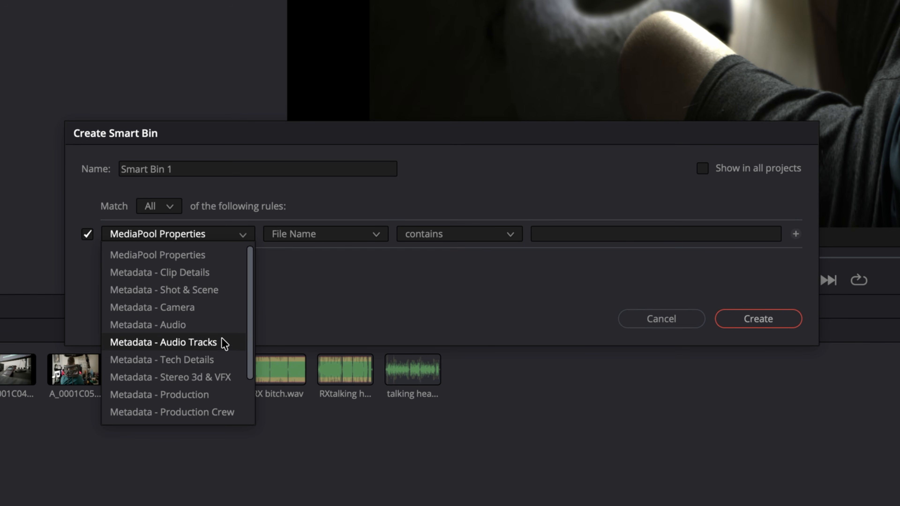
{"action": "left_click", "coordinate": [220, 291]}
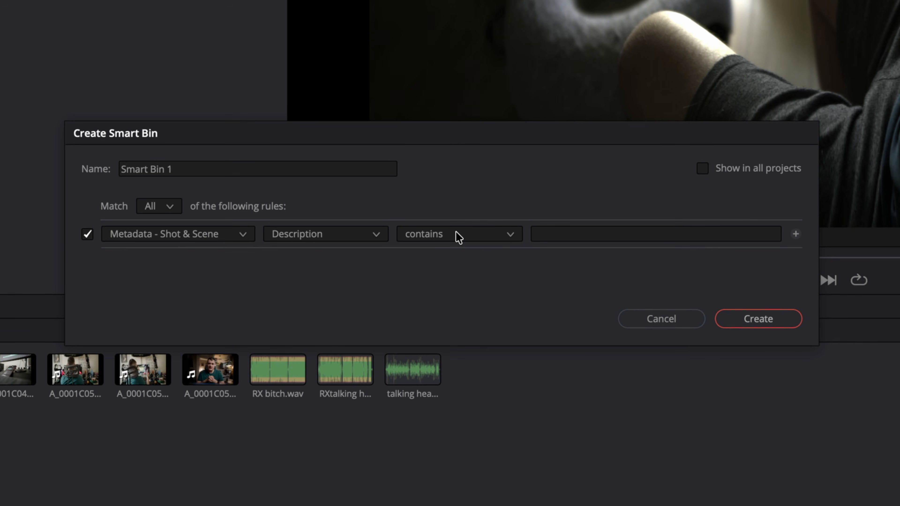
{"action": "left_click", "coordinate": [456, 234]}
{"action": "left_click", "coordinate": [589, 234]}
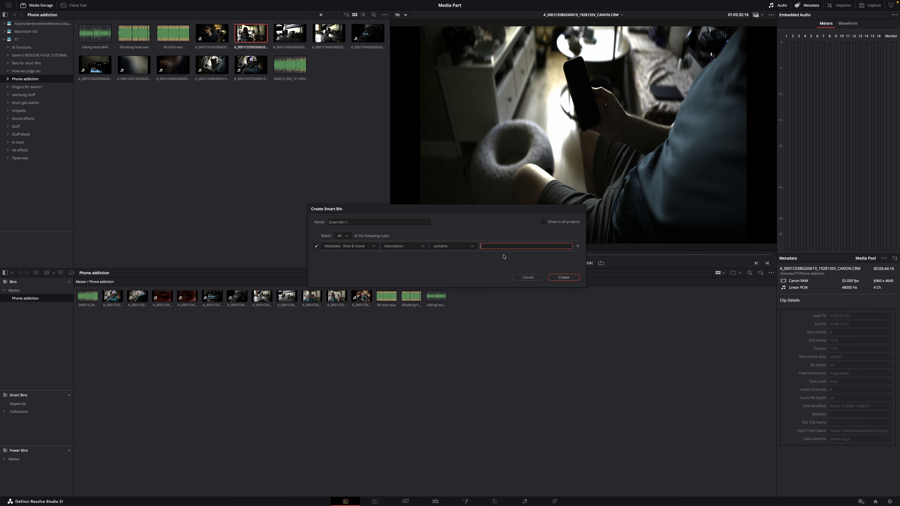
{"action": "left_click", "coordinate": [528, 277]}
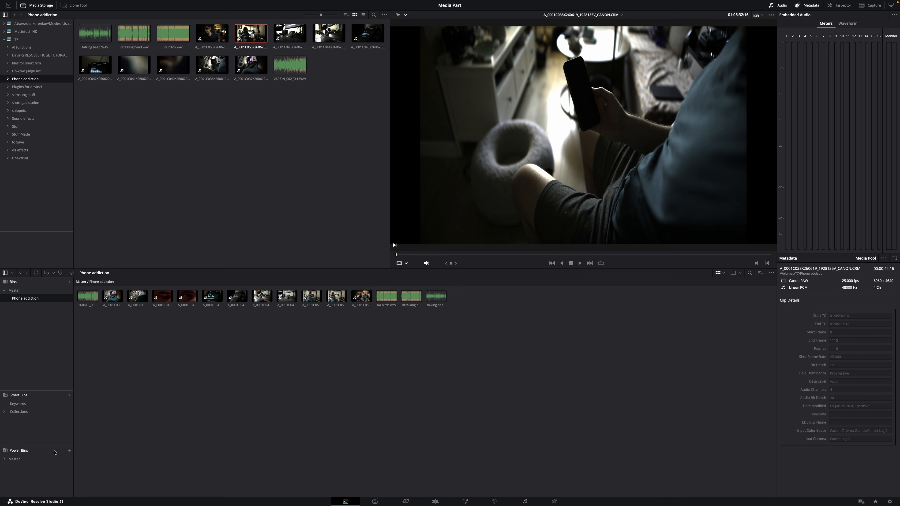
{"action": "left_click", "coordinate": [5, 459]}
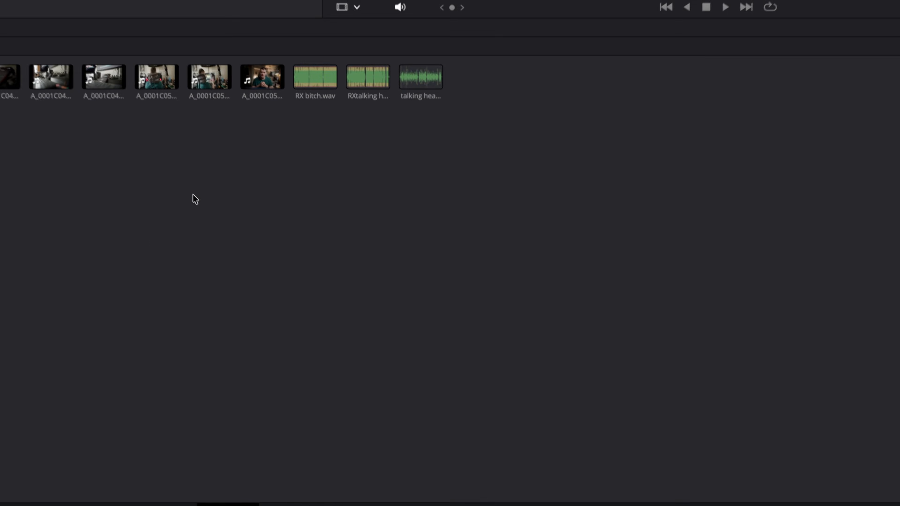
- Create Timeline 1 from the whole Phone addiction bin via Create New Timeline Using Selected Bin
{"action": "right_click", "coordinate": [327, 351]}
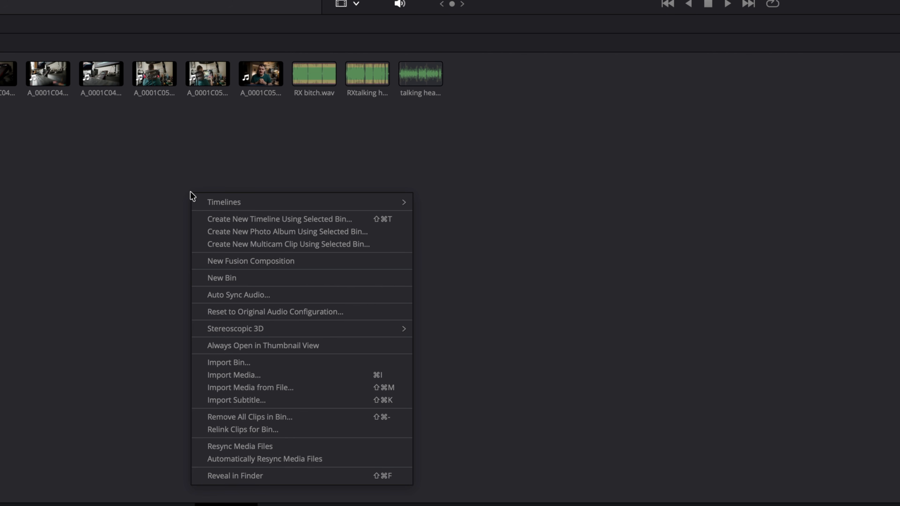
{"action": "left_click", "coordinate": [263, 215]}
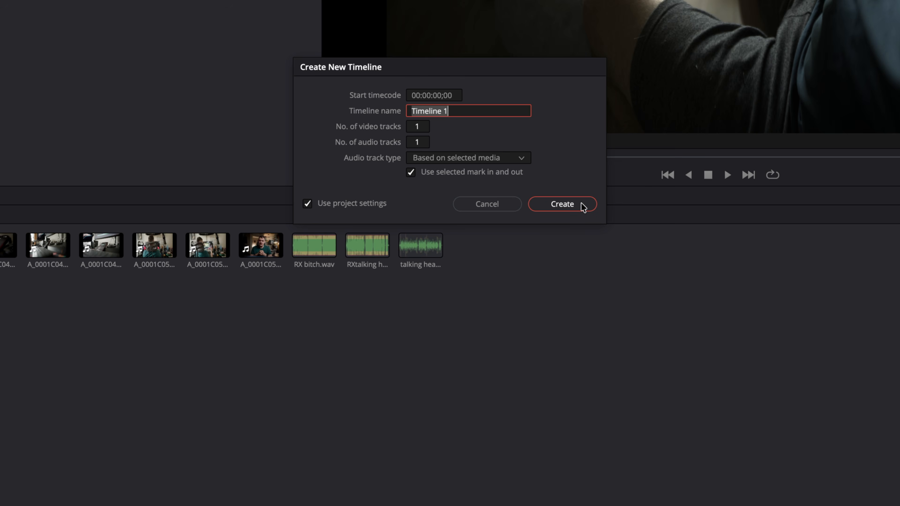
{"action": "left_click", "coordinate": [583, 207]}
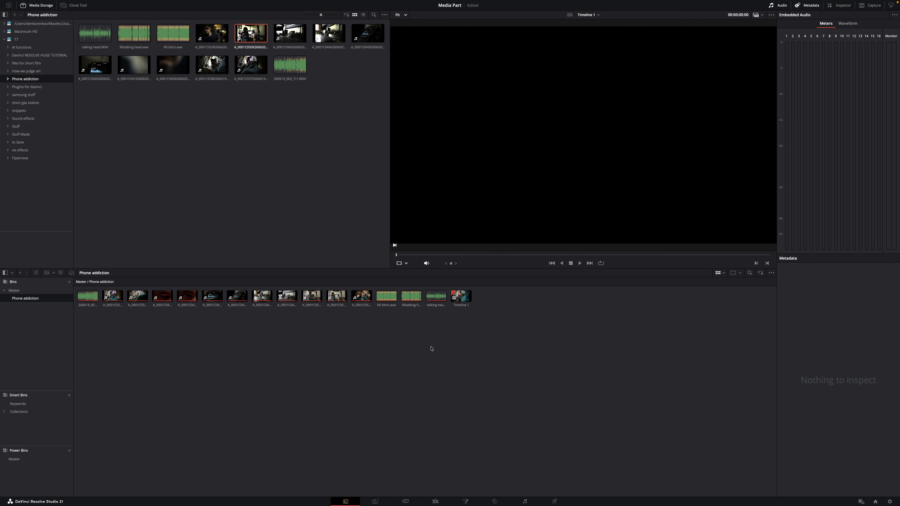
{"action": "left_click", "coordinate": [435, 501]}
{"action": "scroll", "coordinate": [316, 446], "scroll_direction": "down", "scroll_amount": 10}
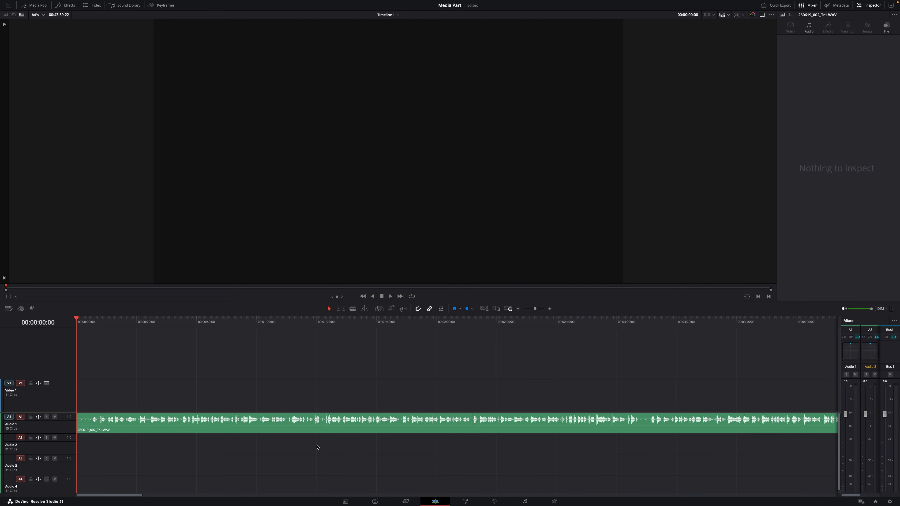
{"action": "scroll", "coordinate": [261, 441], "scroll_direction": "down", "scroll_amount": 5}
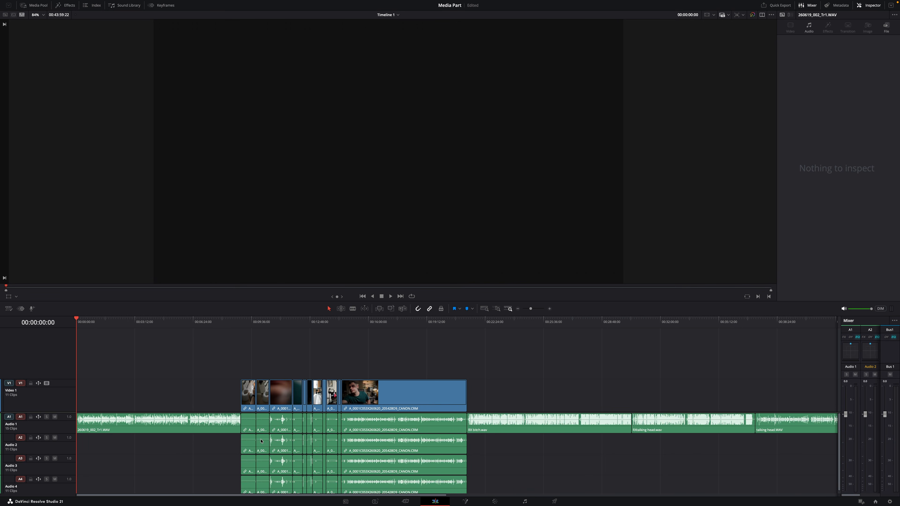
{"action": "scroll", "coordinate": [269, 448], "scroll_direction": "up", "scroll_amount": 3}
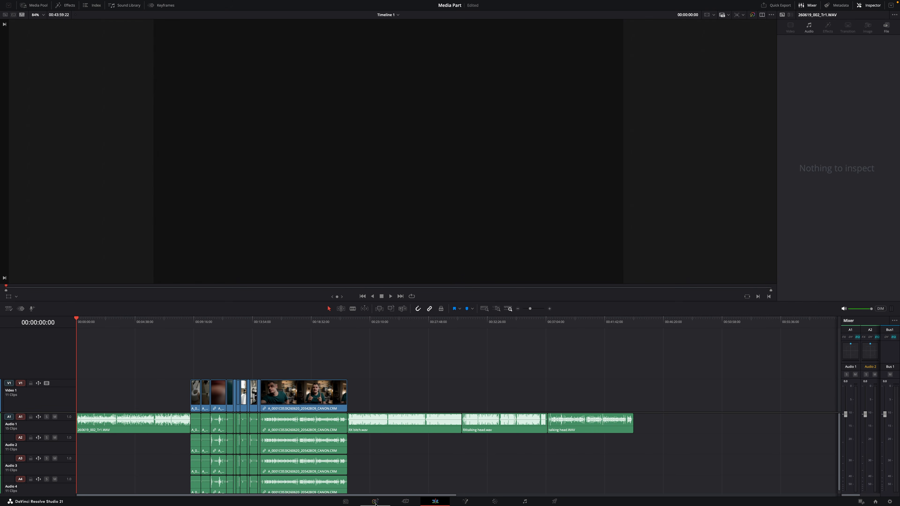
{"action": "left_click", "coordinate": [345, 501]}
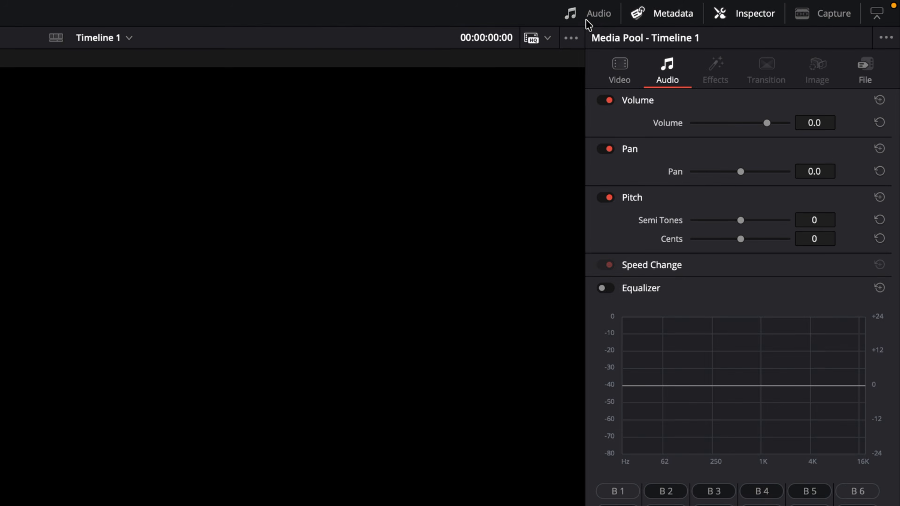
- Show the audio meters and metadata panels, play RX bitch.wav, and turn off the capture panel
{"action": "left_click", "coordinate": [774, 7]}
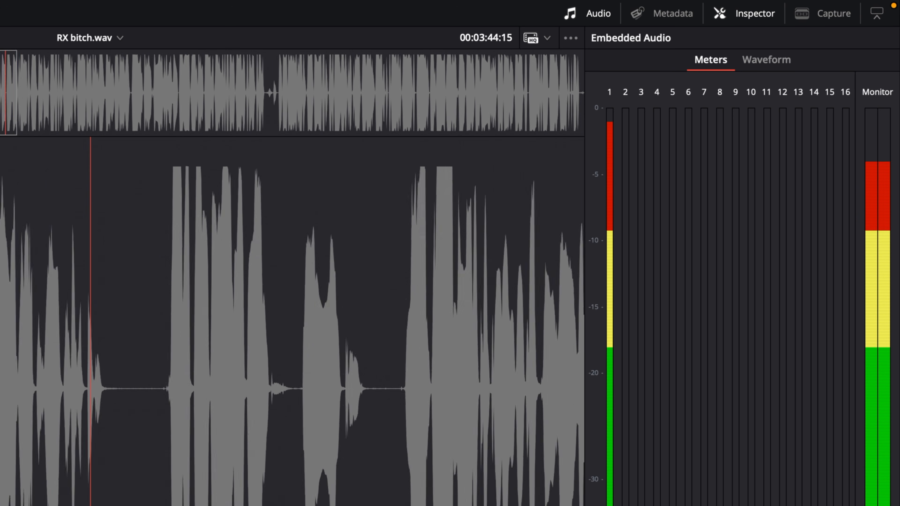
{"action": "key", "text": "space"}
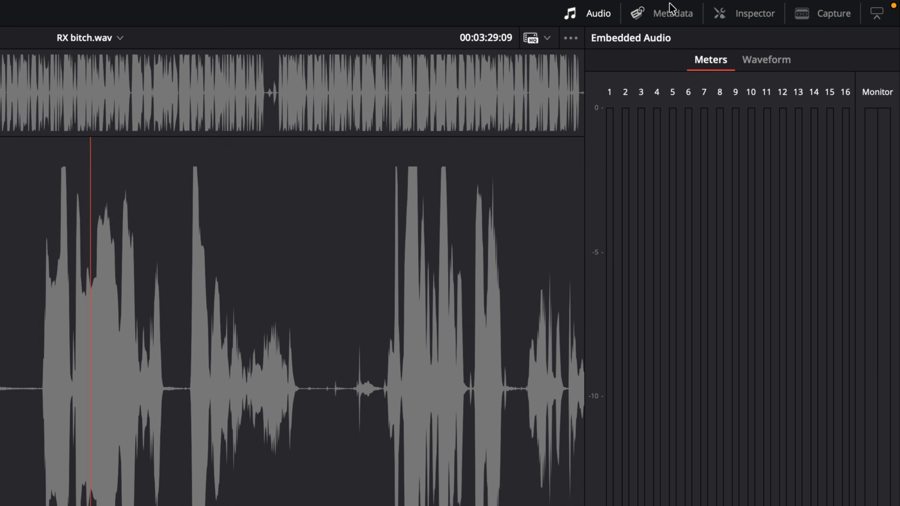
{"action": "left_click", "coordinate": [672, 11]}
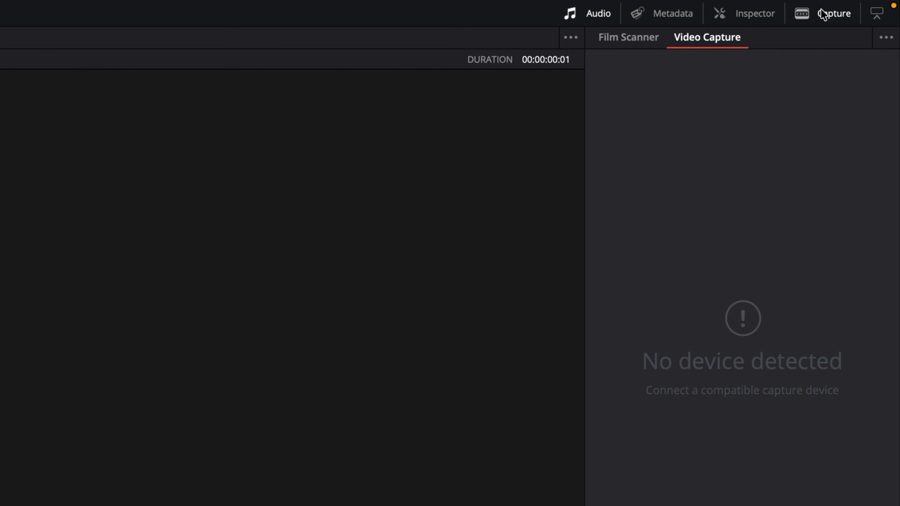
{"action": "left_click", "coordinate": [827, 14]}
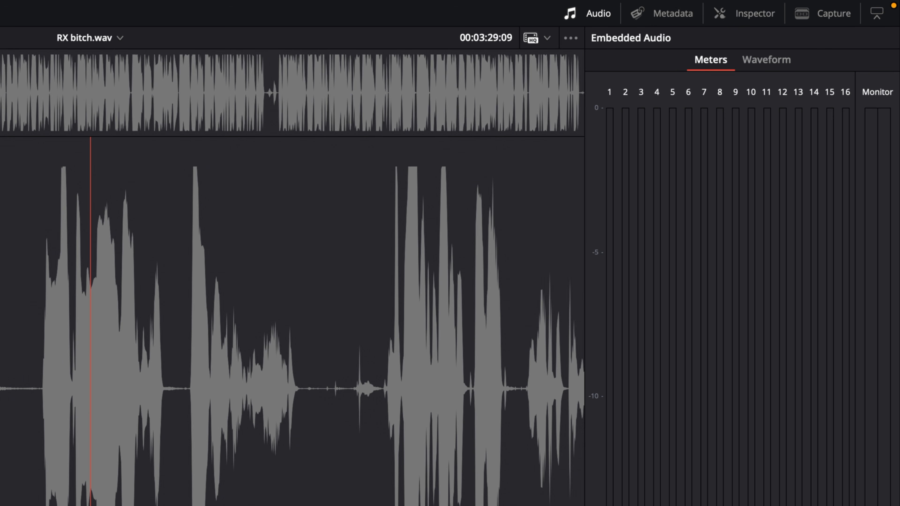
{"action": "left_click", "coordinate": [669, 15]}
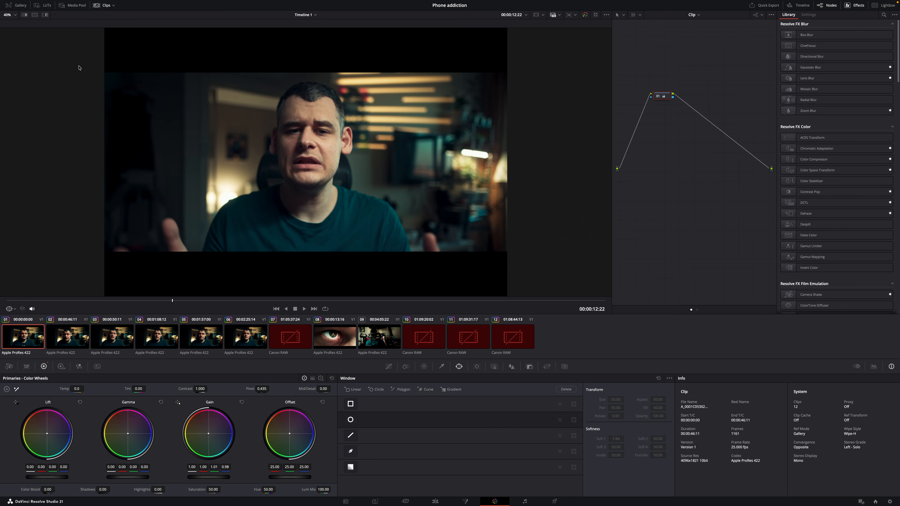
- Switch to the Color page to view Timeline 1's twelve ungraded clips
{"action": "left_click", "coordinate": [72, 5]}
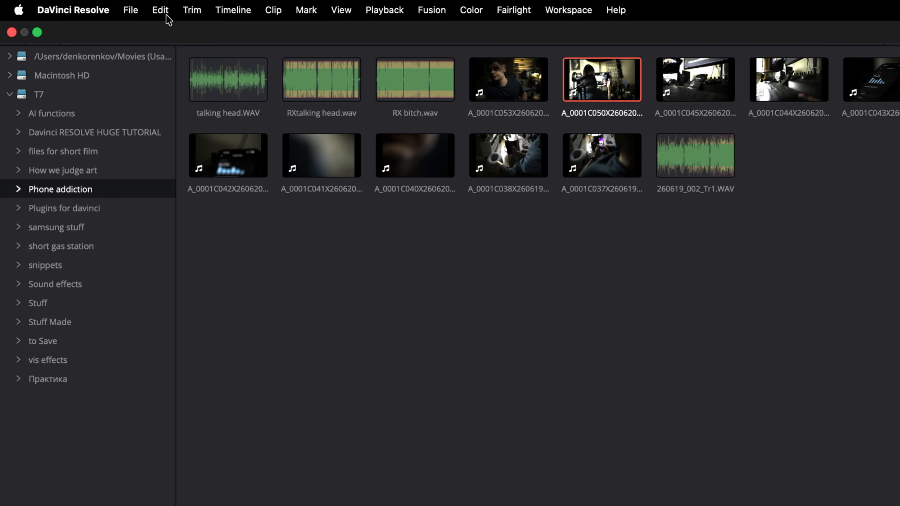
- Revert the project to its Original history state, then expand the T7 drive's folders
{"action": "left_click", "coordinate": [70, 7]}
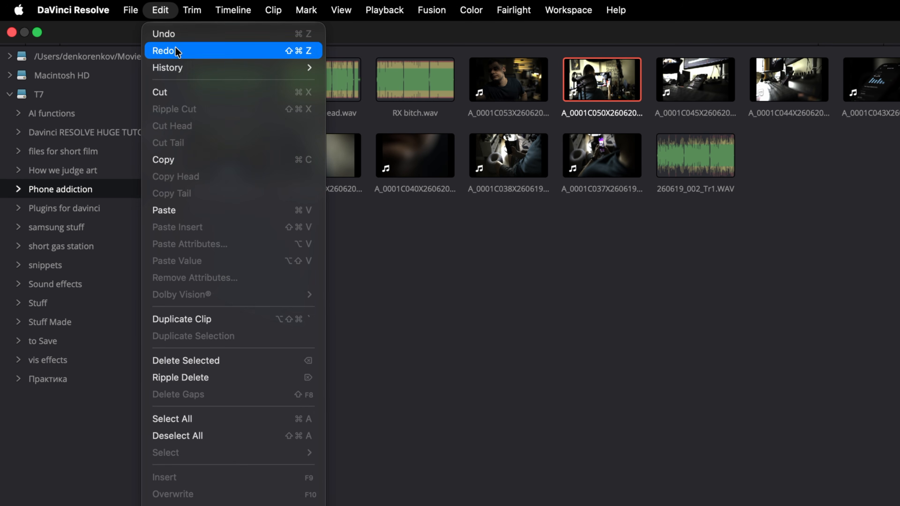
{"action": "mouse_move", "coordinate": [186, 68]}
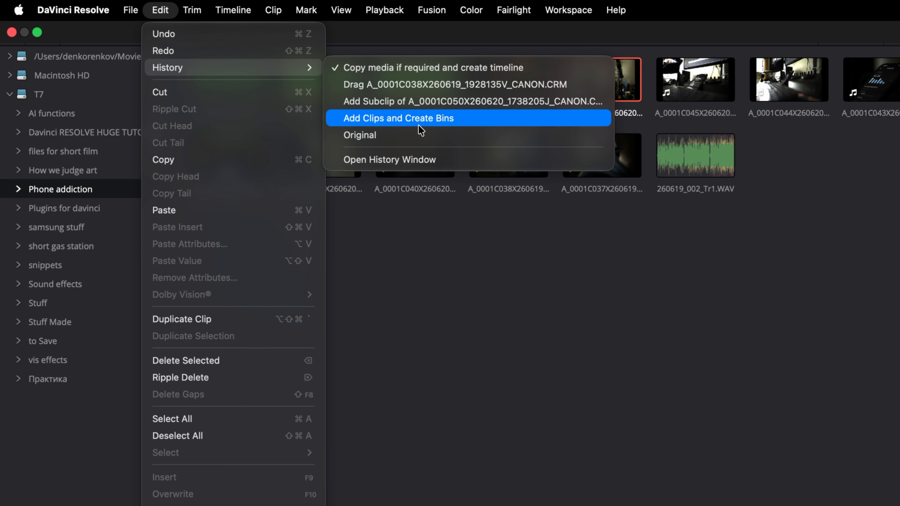
{"action": "left_click", "coordinate": [418, 135]}
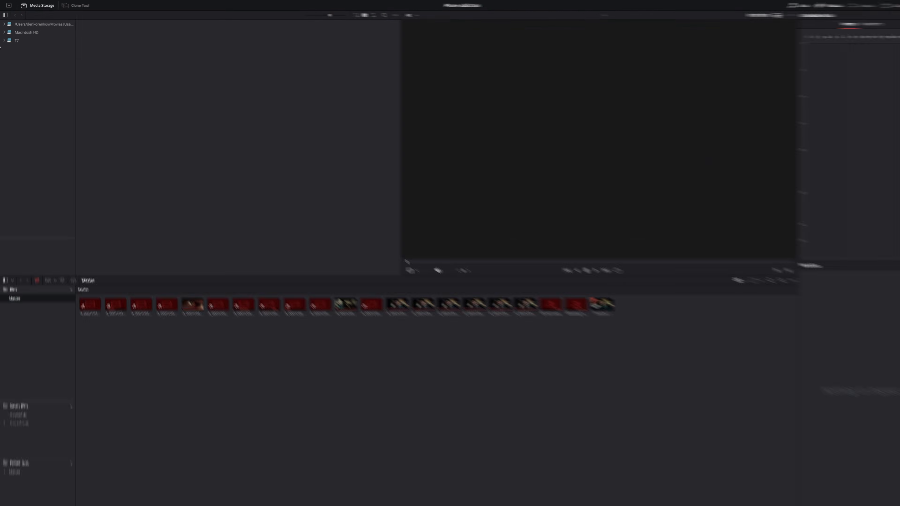
{"action": "left_click", "coordinate": [4, 40]}
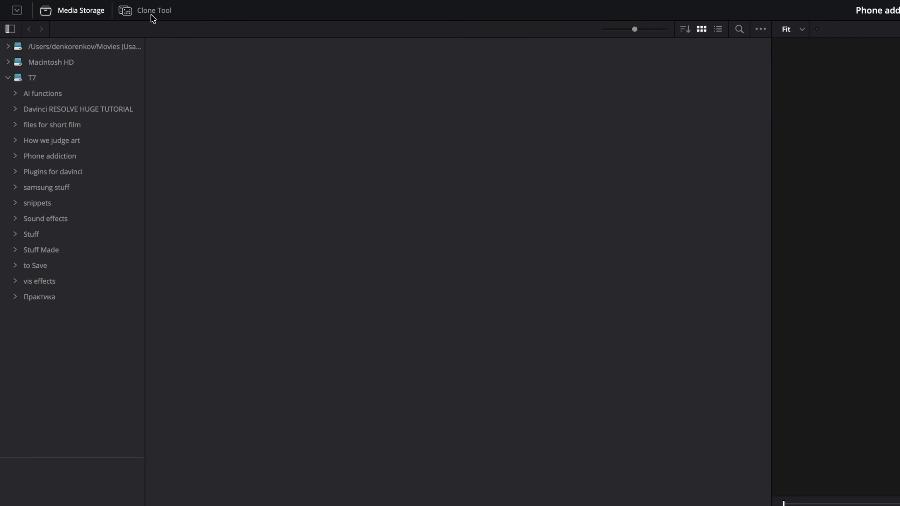
- Set the Phone addiction folder as clone source and Stuff Made as destination, then review the clone options
{"action": "left_click", "coordinate": [151, 16]}
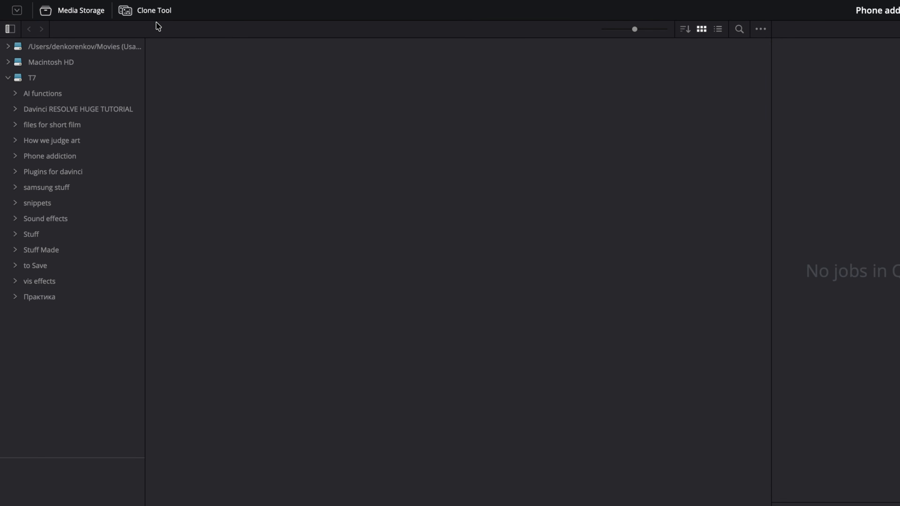
{"action": "right_click", "coordinate": [53, 153]}
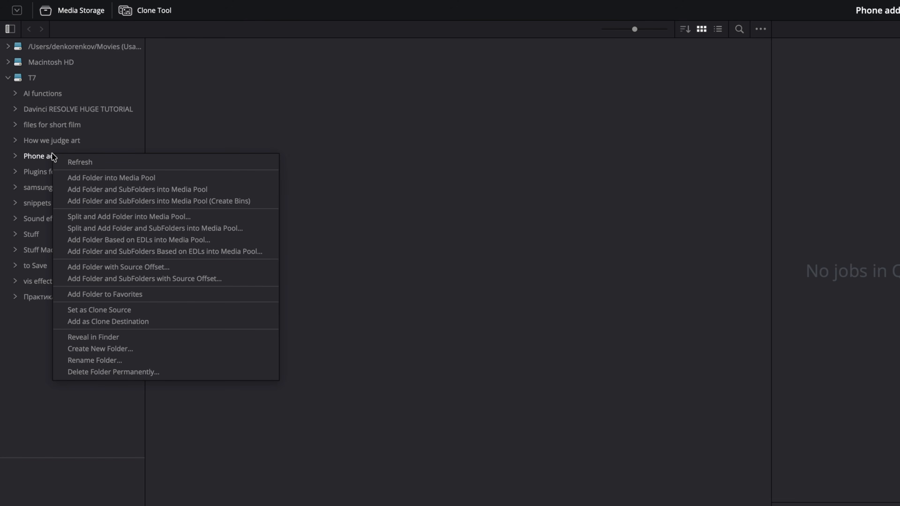
{"action": "left_click", "coordinate": [88, 310]}
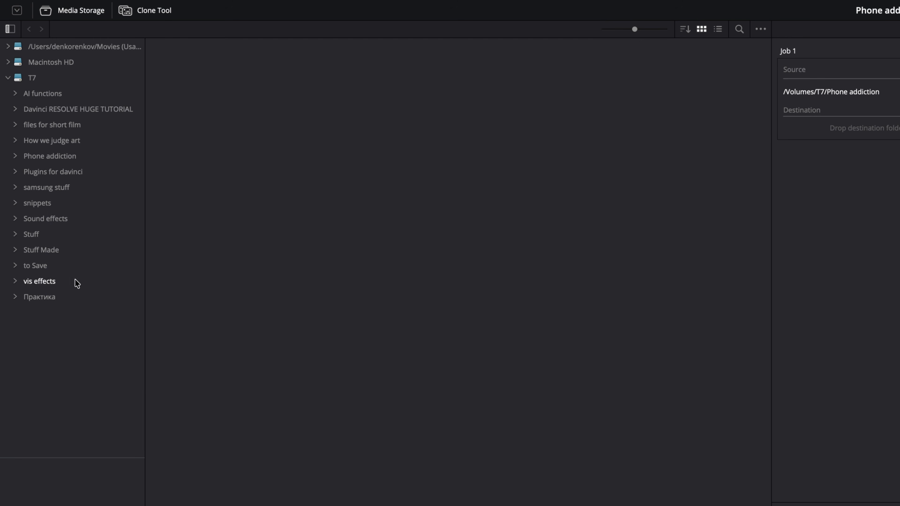
{"action": "right_click", "coordinate": [43, 252]}
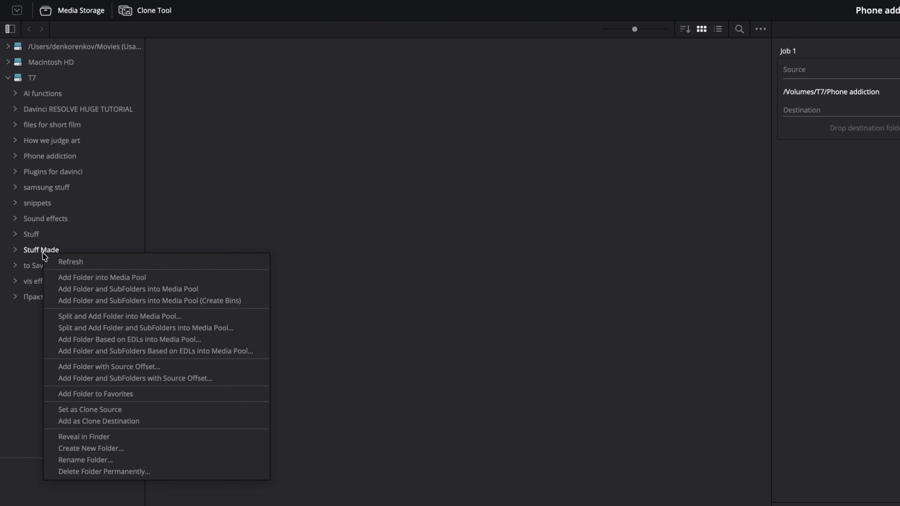
{"action": "left_click", "coordinate": [111, 424]}
{"action": "left_click", "coordinate": [603, 29]}
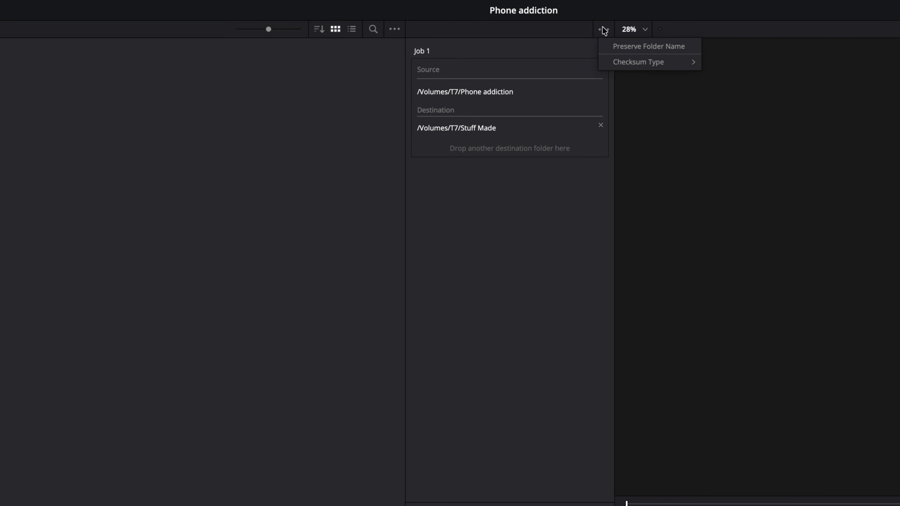
{"action": "mouse_move", "coordinate": [618, 61]}
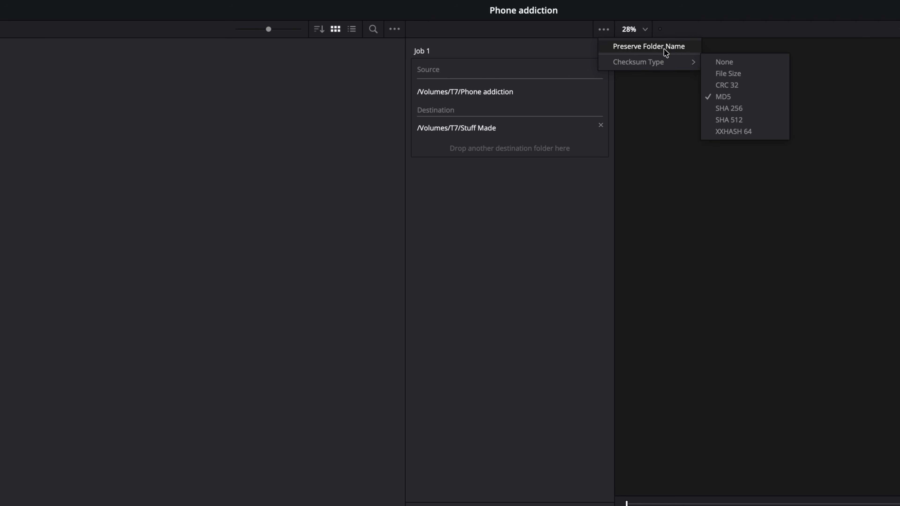
{"action": "left_click", "coordinate": [532, 150]}
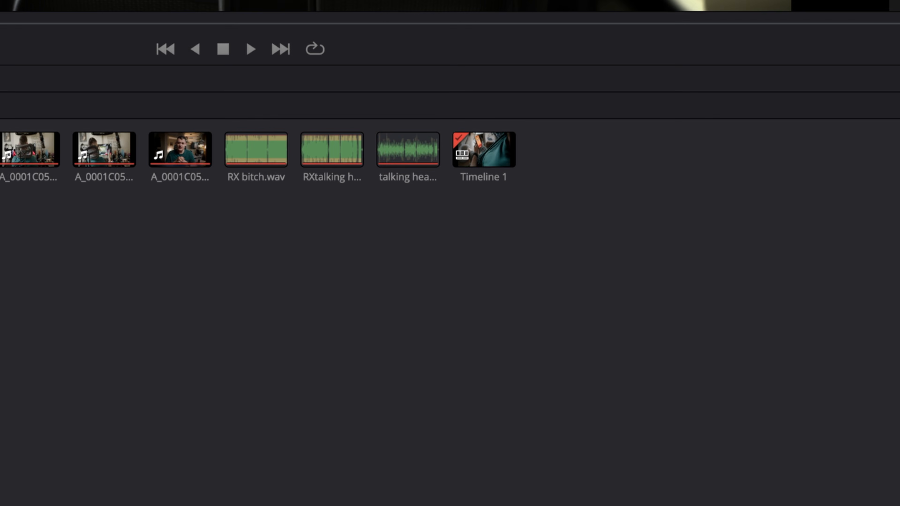
{"action": "left_click_drag", "start_coordinate": [259, 209], "coordinate": [172, 146]}
{"action": "right_click", "coordinate": [172, 146]}
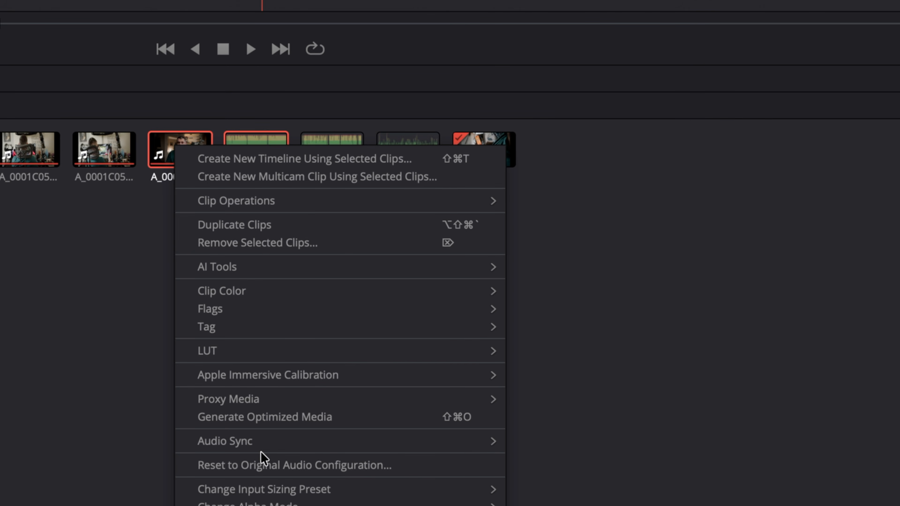
{"action": "left_click", "coordinate": [572, 441]}
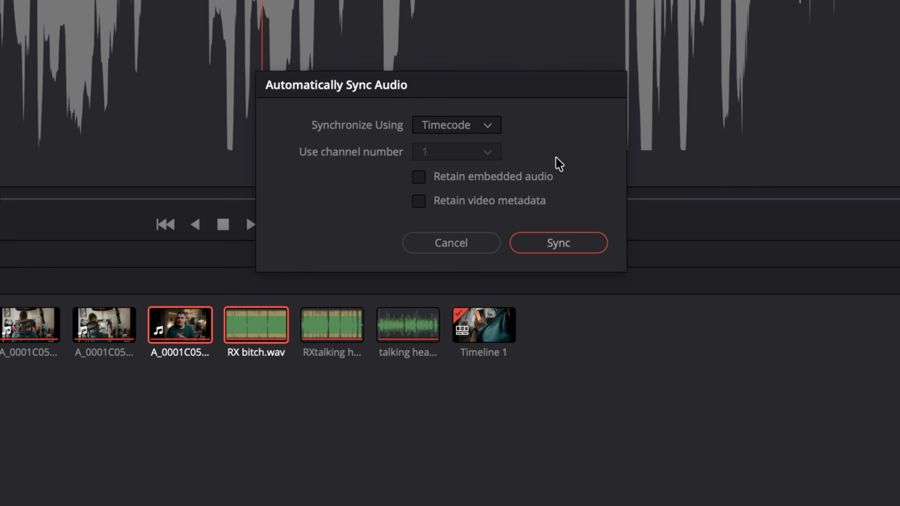
{"action": "left_click", "coordinate": [468, 128]}
{"action": "left_click", "coordinate": [471, 150]}
{"action": "left_click", "coordinate": [472, 152]}
{"action": "left_click", "coordinate": [475, 216]}
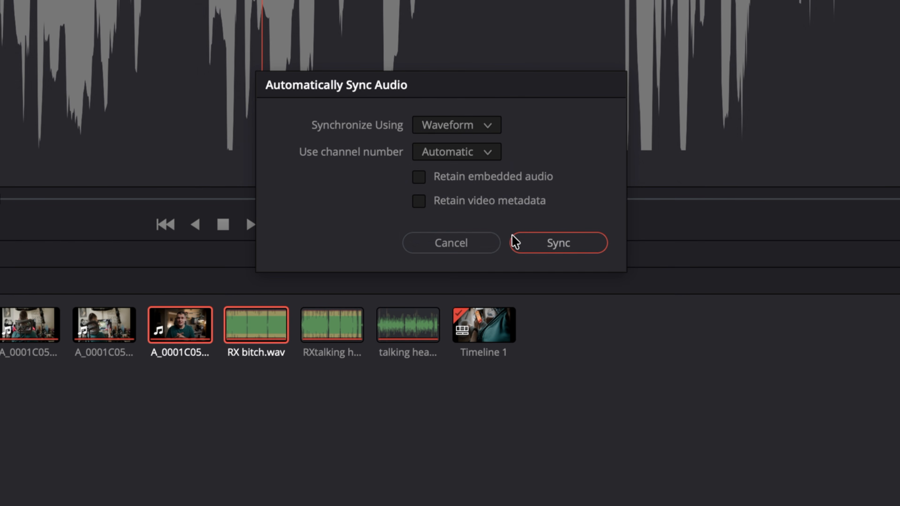
{"action": "left_click", "coordinate": [562, 241]}
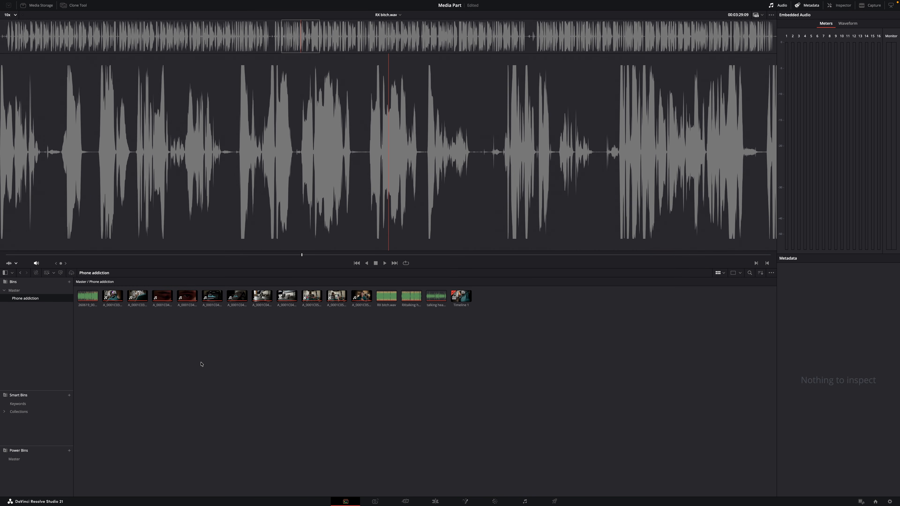
{"action": "right_click", "coordinate": [230, 362]}
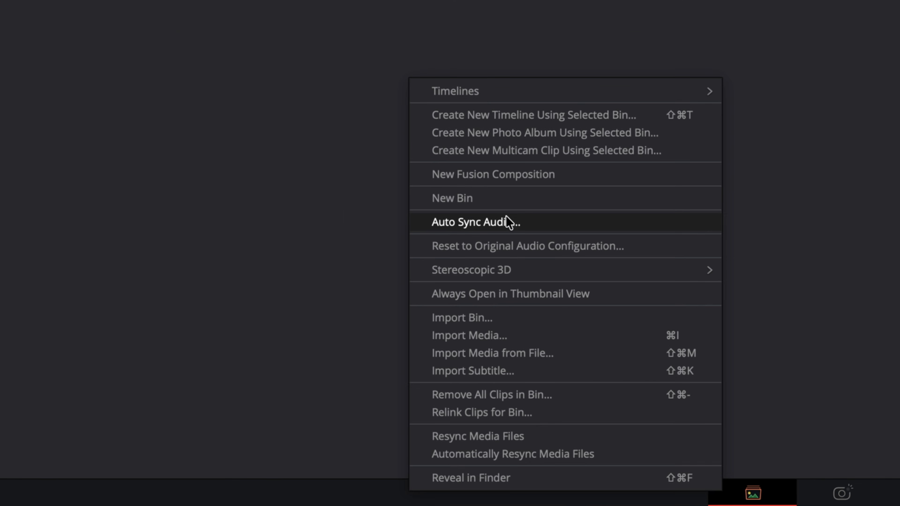
{"action": "left_click", "coordinate": [508, 222]}
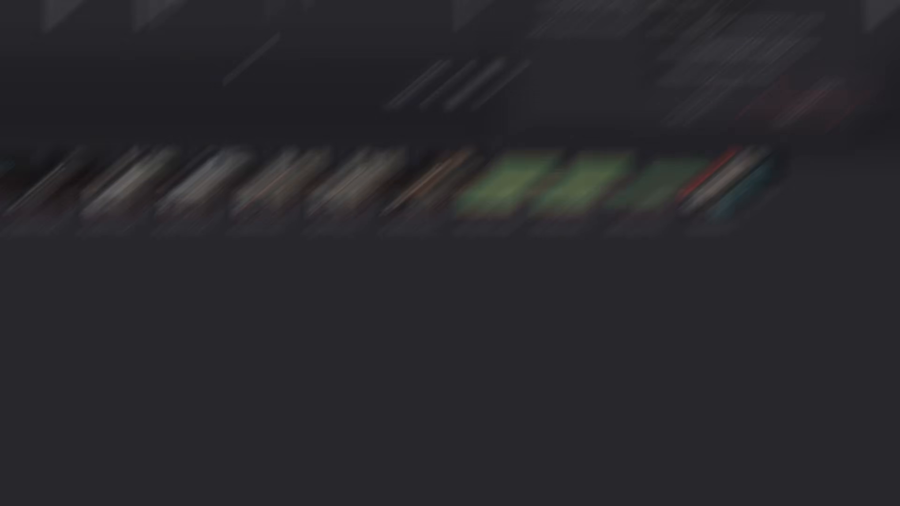
{"action": "left_click", "coordinate": [553, 321]}
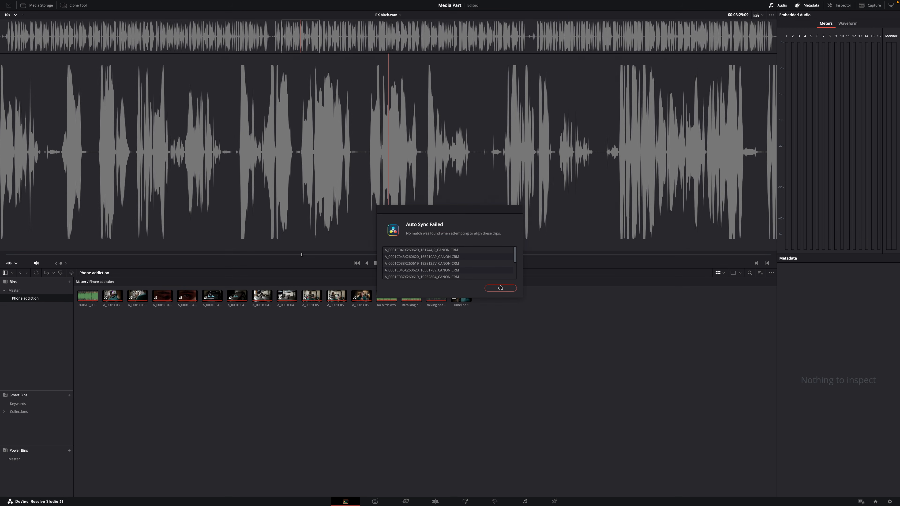
{"action": "left_click", "coordinate": [501, 288]}
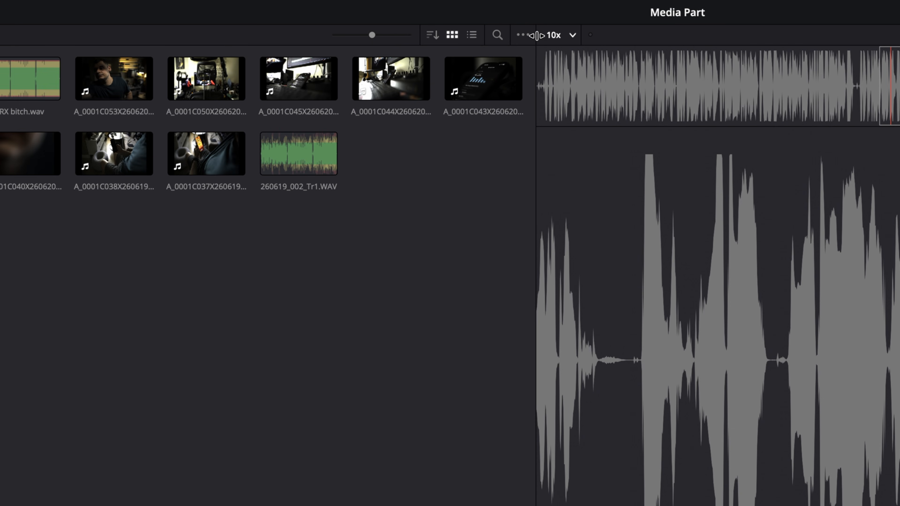
- Review the viewer's display options, including Frame Display Mode, and close them unchanged
{"action": "left_click", "coordinate": [521, 35]}
{"action": "mouse_move", "coordinate": [667, 60]}
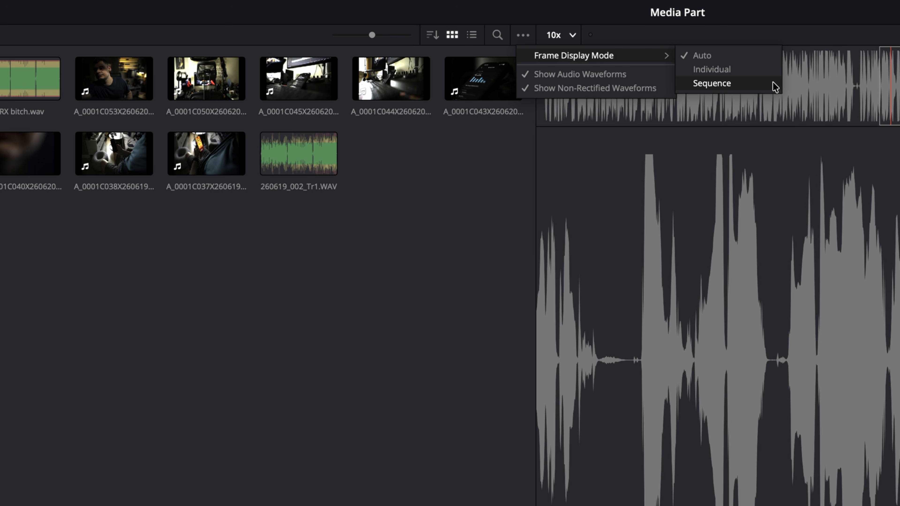
{"action": "left_click", "coordinate": [364, 340]}
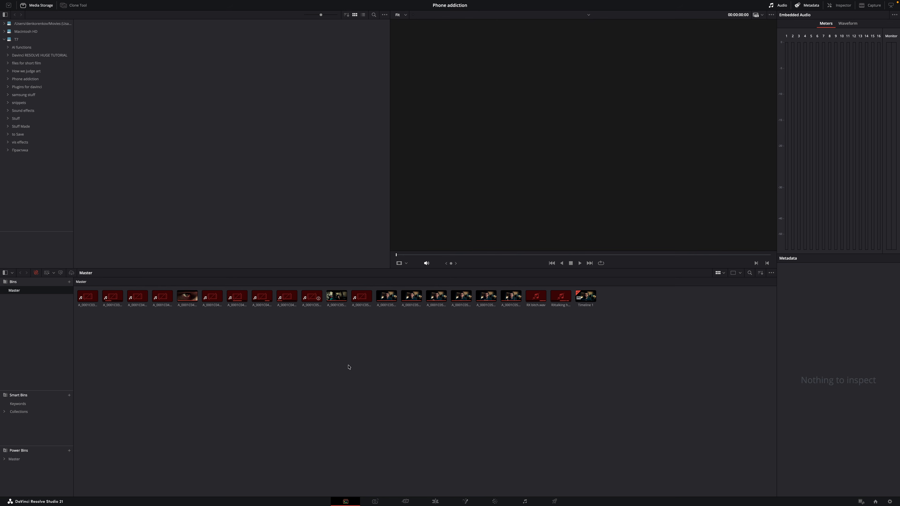
{"action": "left_click", "coordinate": [435, 501]}
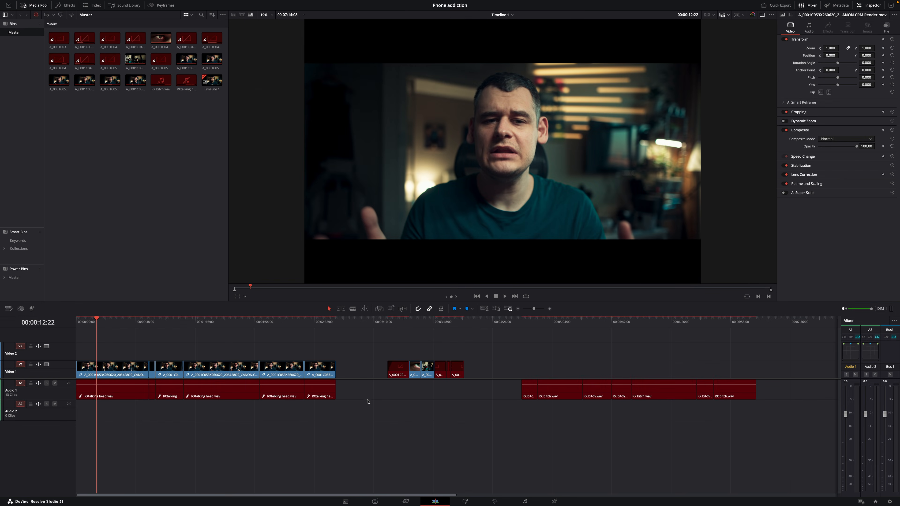
{"action": "left_click", "coordinate": [442, 322]}
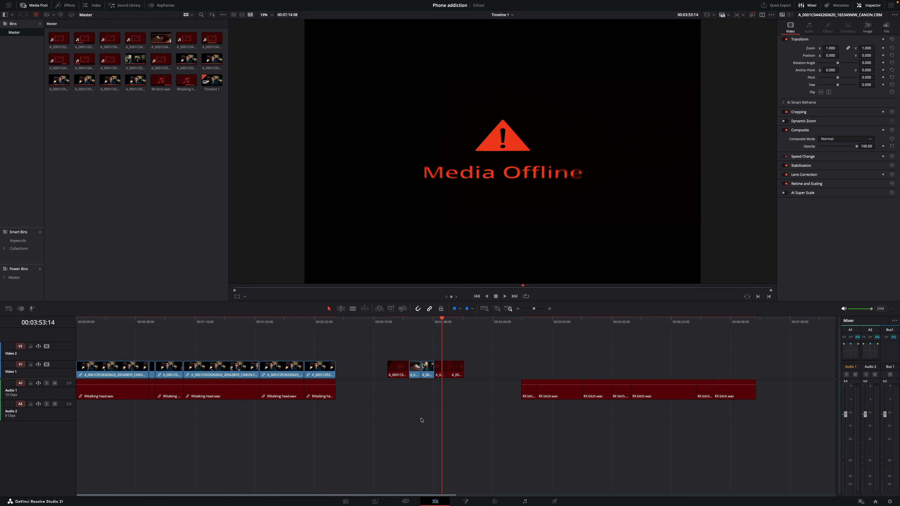
{"action": "left_click", "coordinate": [398, 325]}
{"action": "left_click", "coordinate": [459, 323]}
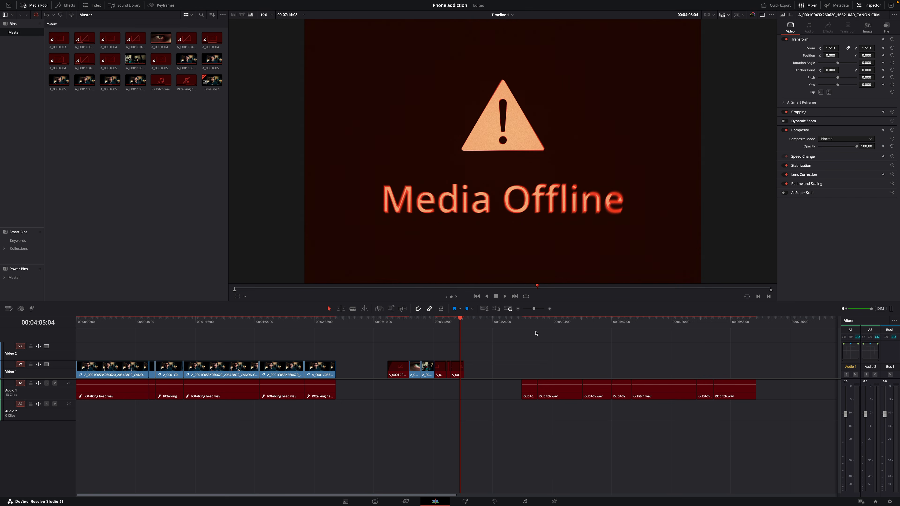
{"action": "left_click", "coordinate": [345, 501]}
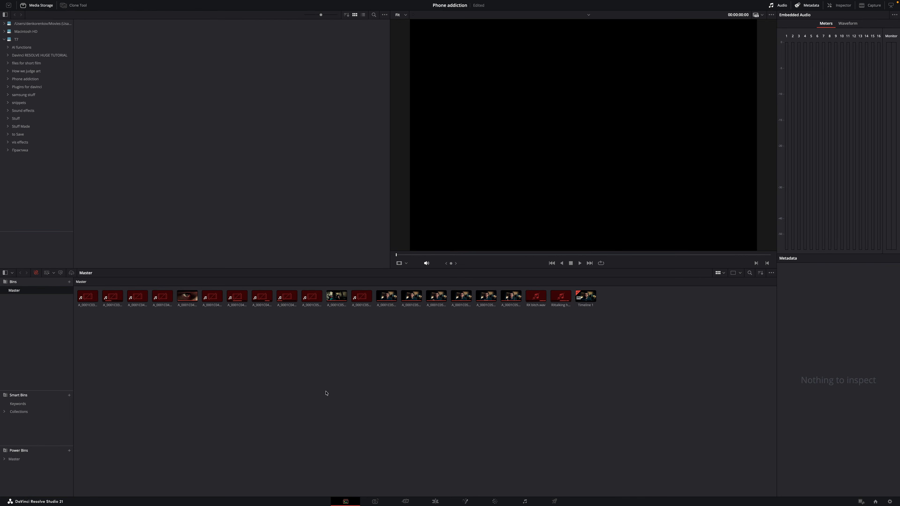
- Preview an offline clip, then start and cancel a single-location relink
{"action": "left_click", "coordinate": [285, 298]}
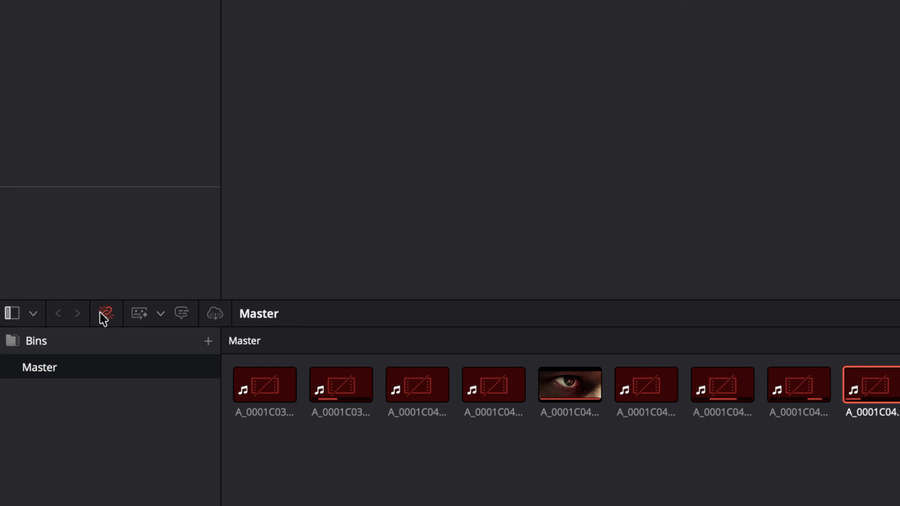
{"action": "left_click", "coordinate": [36, 273]}
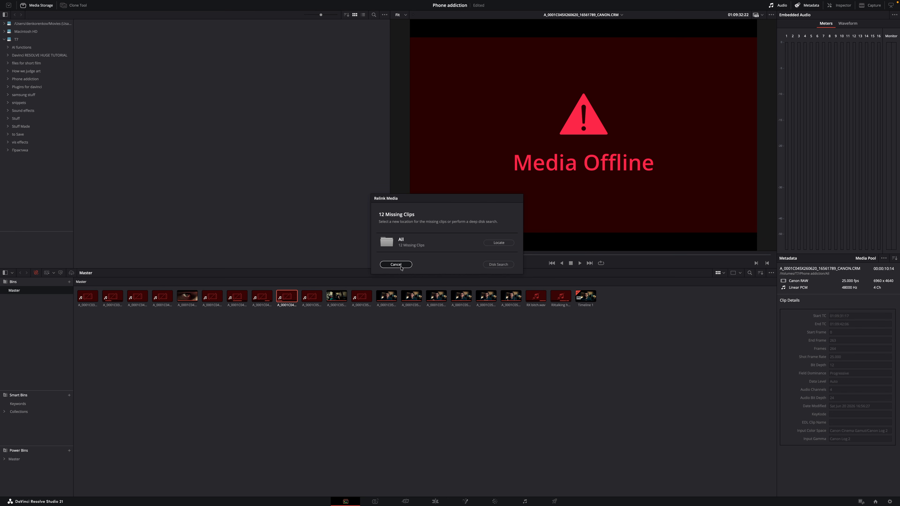
{"action": "left_click", "coordinate": [396, 264]}
- Relink all bin clips to the phone addiction folder, skipping the comprehensive search
{"action": "right_click", "coordinate": [348, 351]}
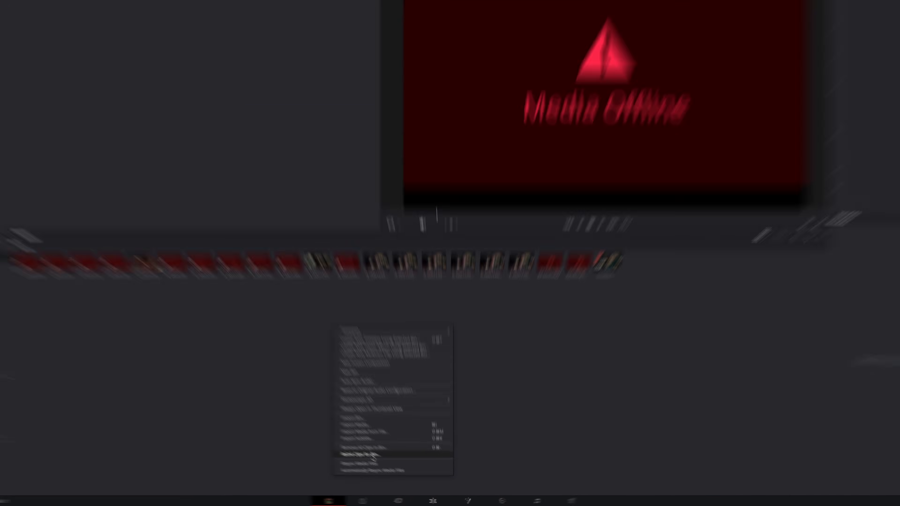
{"action": "left_click", "coordinate": [281, 399]}
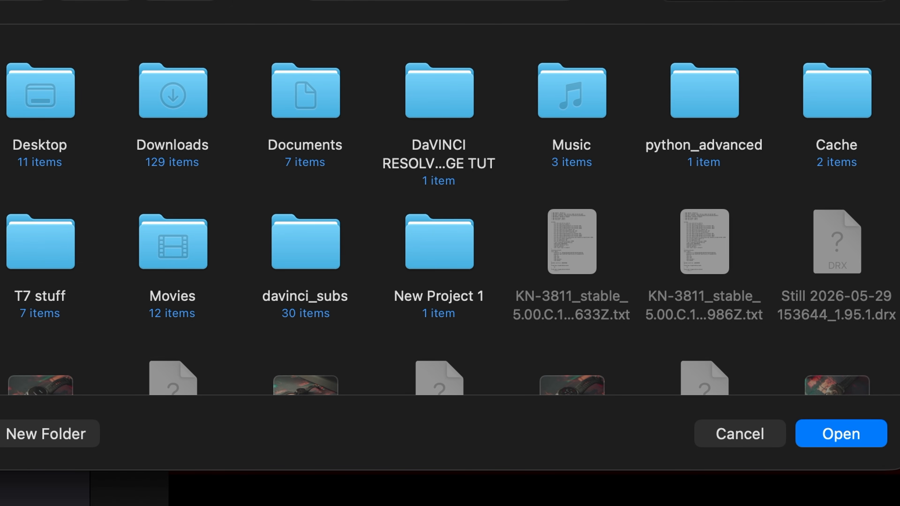
{"action": "left_click", "coordinate": [67, 108]}
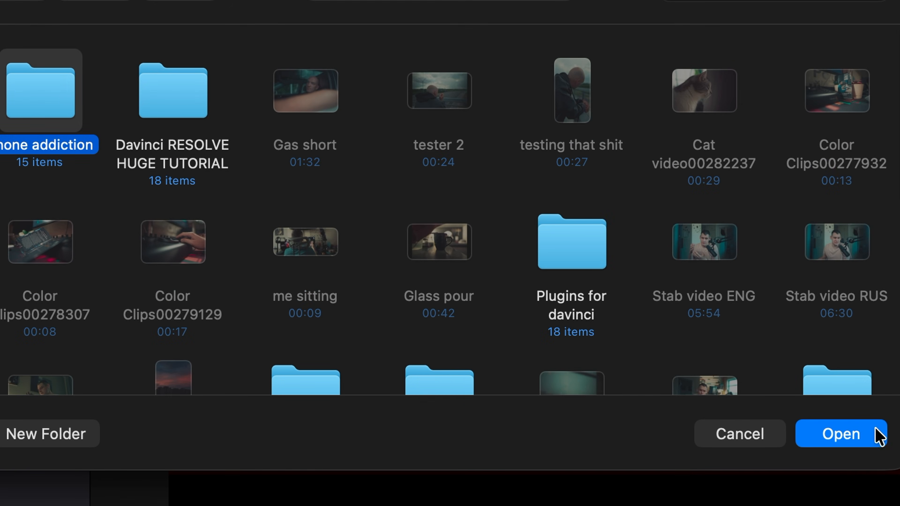
{"action": "left_click", "coordinate": [849, 434]}
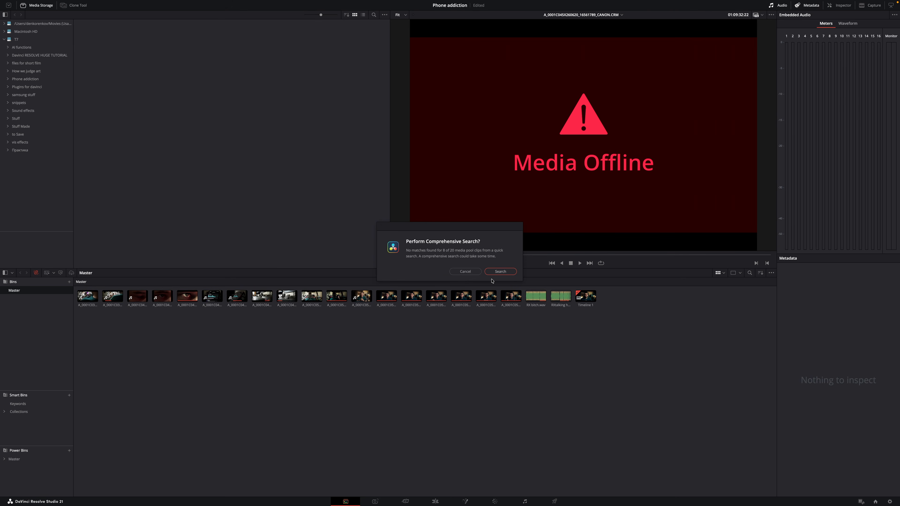
{"action": "left_click", "coordinate": [465, 271]}
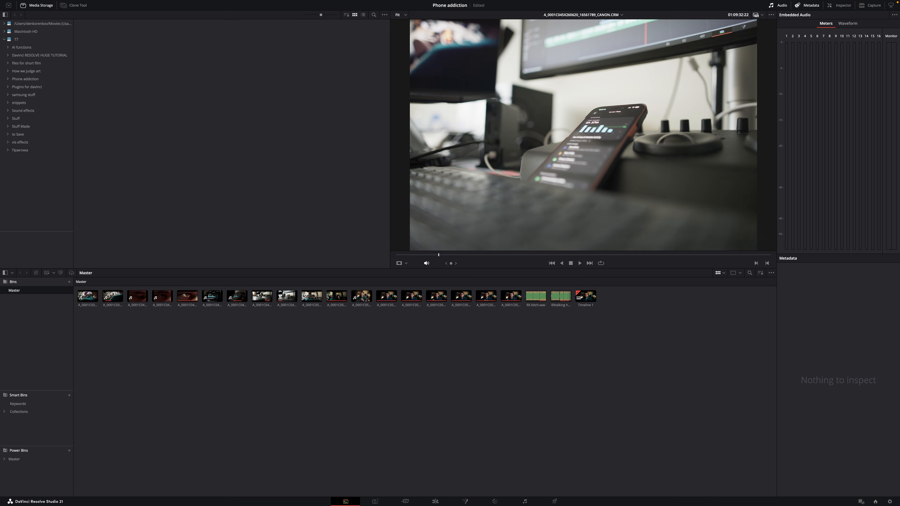
- Set RX bitch.wav's Clip Attributes to Stereo, with the second channel from Embedded Channel 1
{"action": "left_click", "coordinate": [536, 297]}
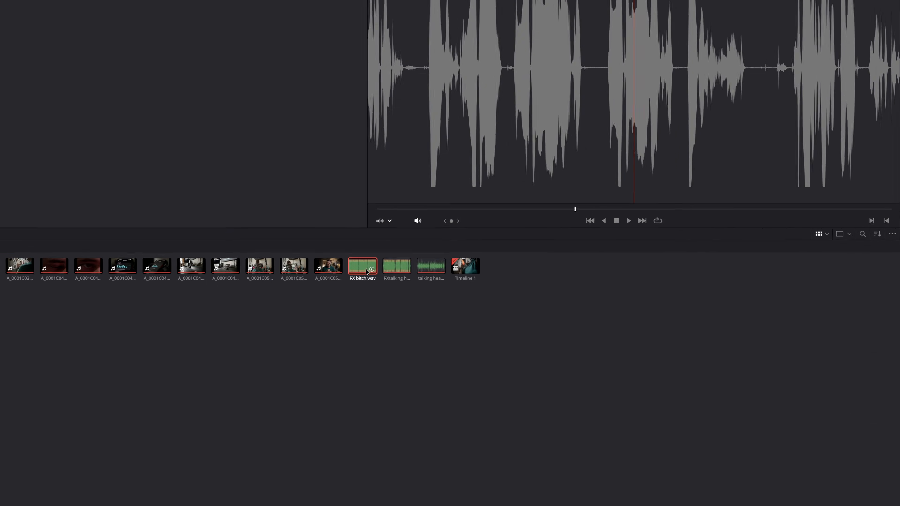
{"action": "right_click", "coordinate": [535, 297]}
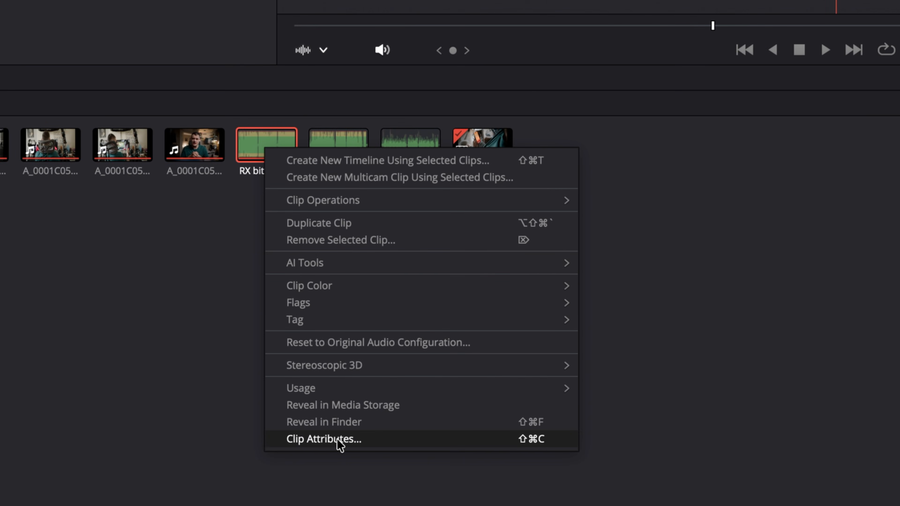
{"action": "left_click", "coordinate": [338, 441]}
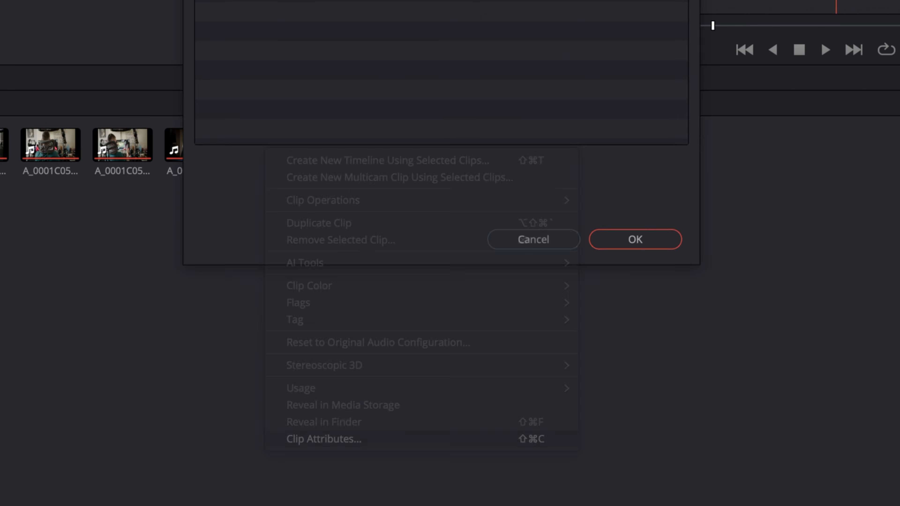
{"action": "left_click", "coordinate": [237, 230]}
{"action": "left_click", "coordinate": [250, 270]}
{"action": "left_click", "coordinate": [326, 250]}
{"action": "left_click", "coordinate": [345, 290]}
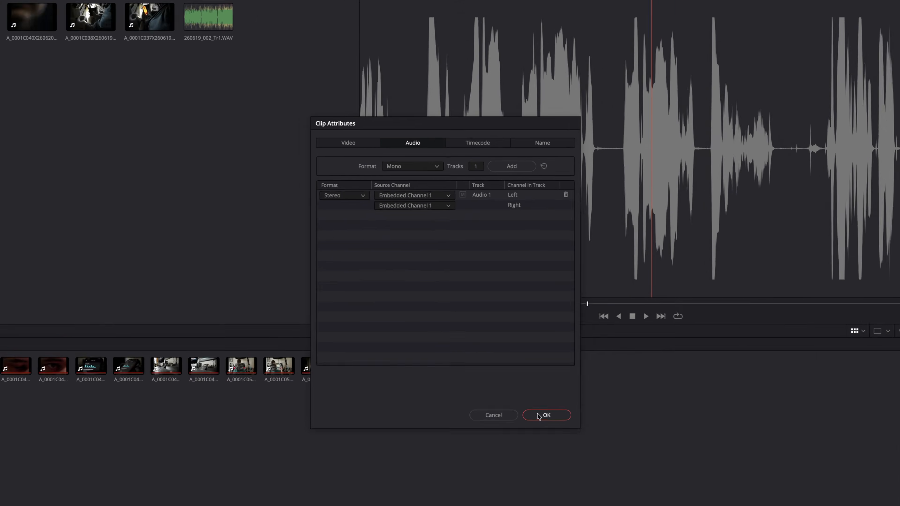
{"action": "left_click", "coordinate": [538, 415]}
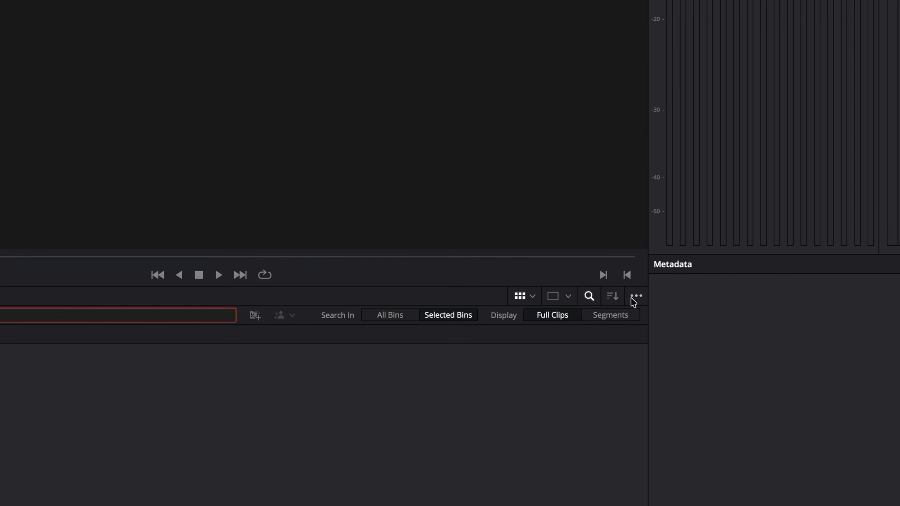
{"action": "left_click", "coordinate": [770, 273]}
- Set the media pool's IntelliSearch mode to Better
{"action": "mouse_move", "coordinate": [778, 283]}
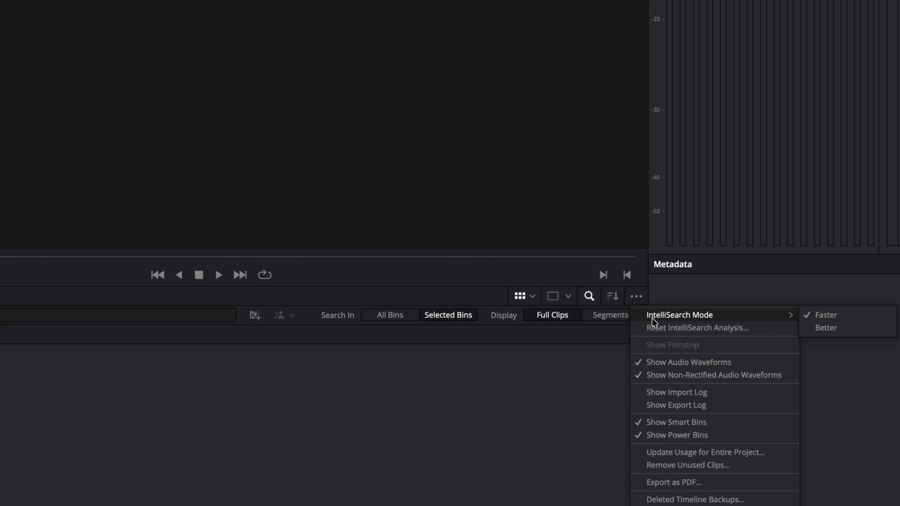
{"action": "left_click", "coordinate": [821, 328]}
{"action": "left_click", "coordinate": [636, 296]}
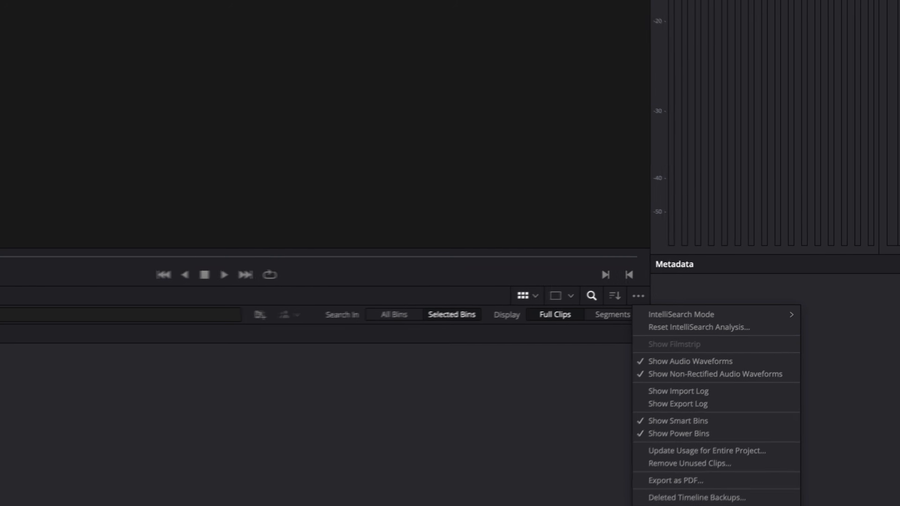
{"action": "left_click", "coordinate": [516, 432]}
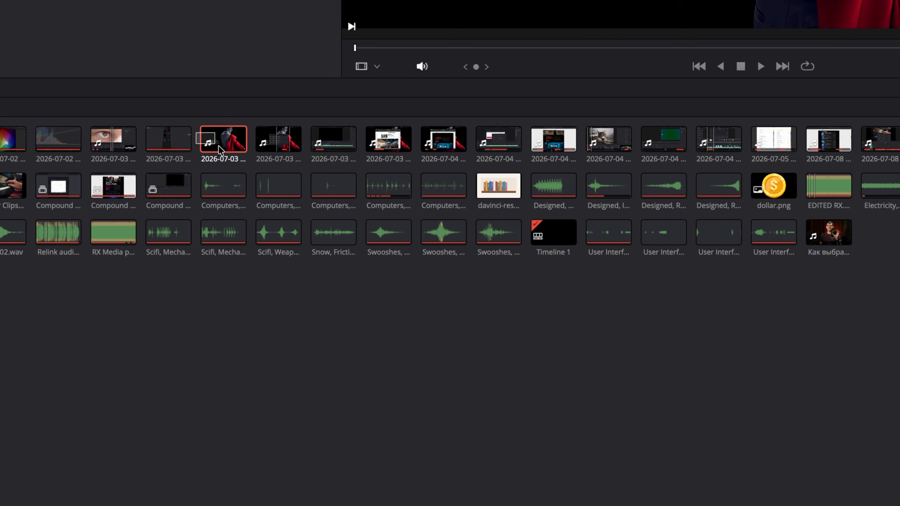
- Run IntelliSearch analysis on the selected clips with Transcription and Audio Classification turned off
{"action": "left_click", "coordinate": [324, 140], "text": "shift"}
{"action": "right_click", "coordinate": [324, 140]}
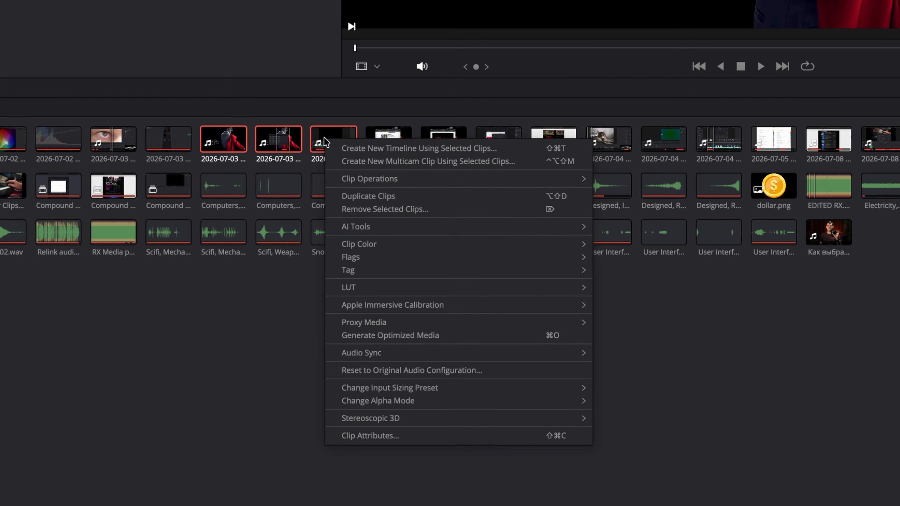
{"action": "mouse_move", "coordinate": [350, 226]}
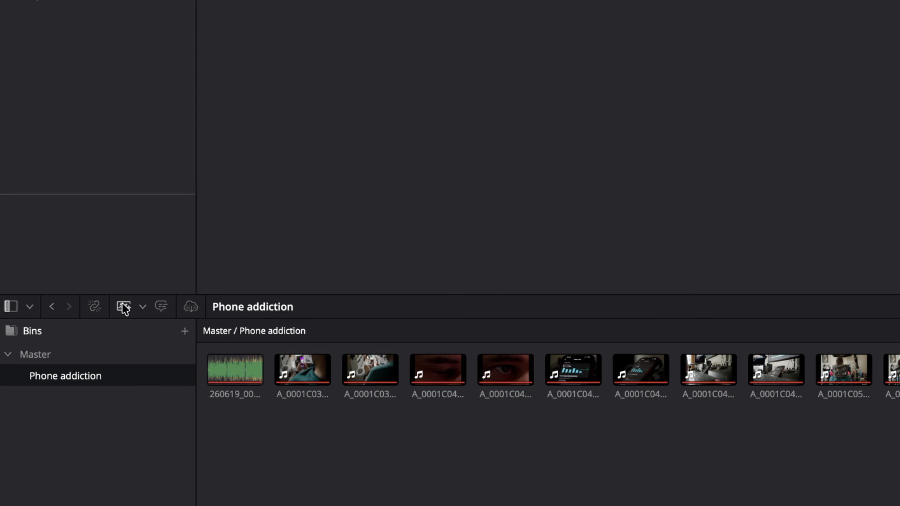
{"action": "left_click", "coordinate": [124, 307]}
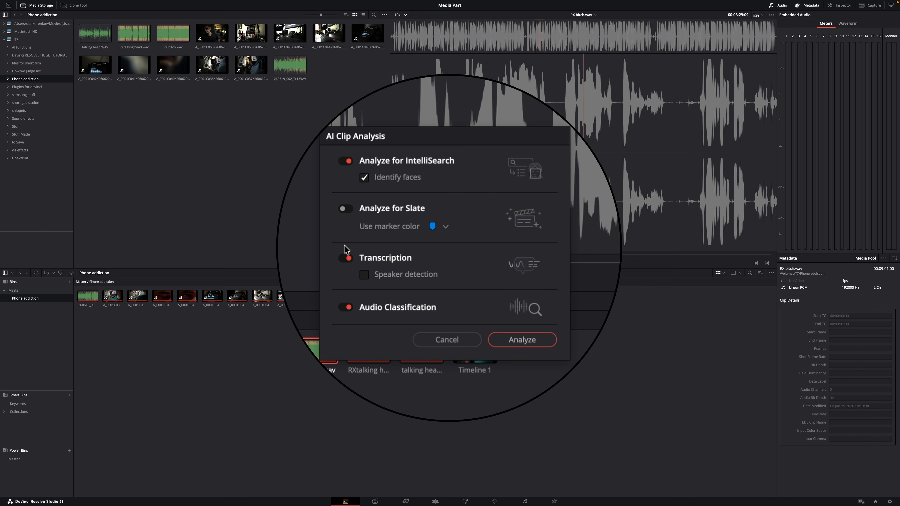
{"action": "left_click", "coordinate": [346, 257]}
{"action": "left_click", "coordinate": [345, 307]}
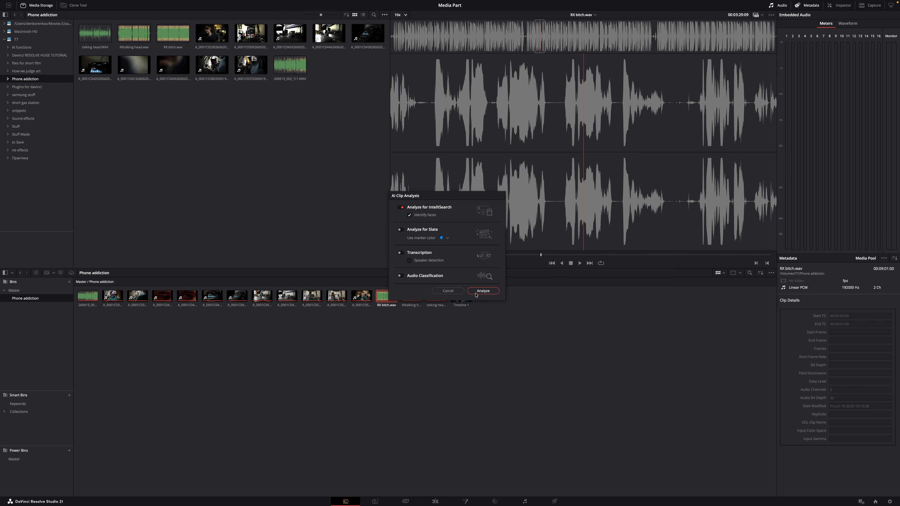
{"action": "left_click", "coordinate": [482, 291]}
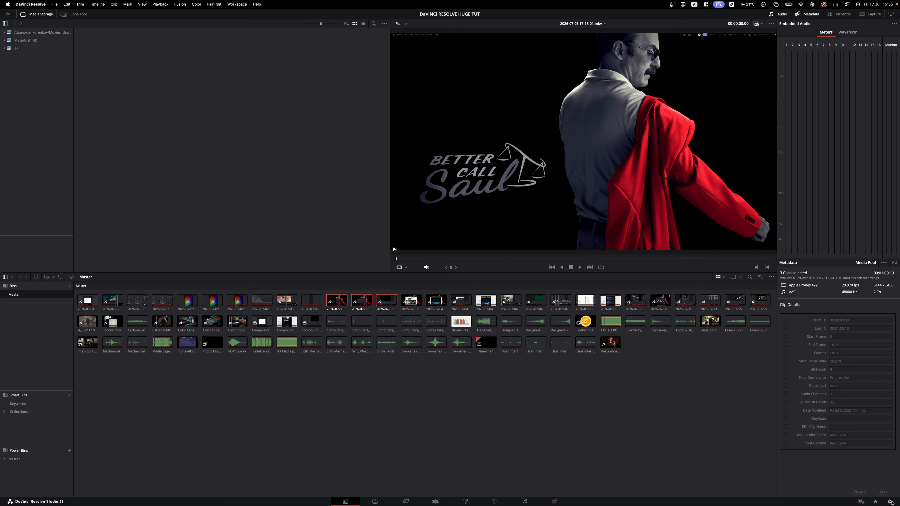
{"action": "left_click", "coordinate": [889, 501]}
- Browse the Camera Raw RAW profile list, keep ARRI, and close Project Settings
{"action": "left_click", "coordinate": [335, 141]}
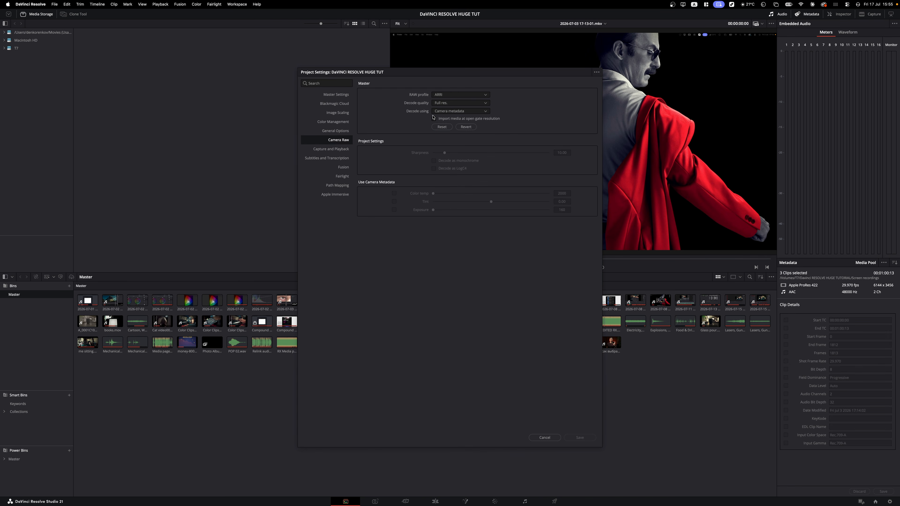
{"action": "left_click", "coordinate": [463, 97]}
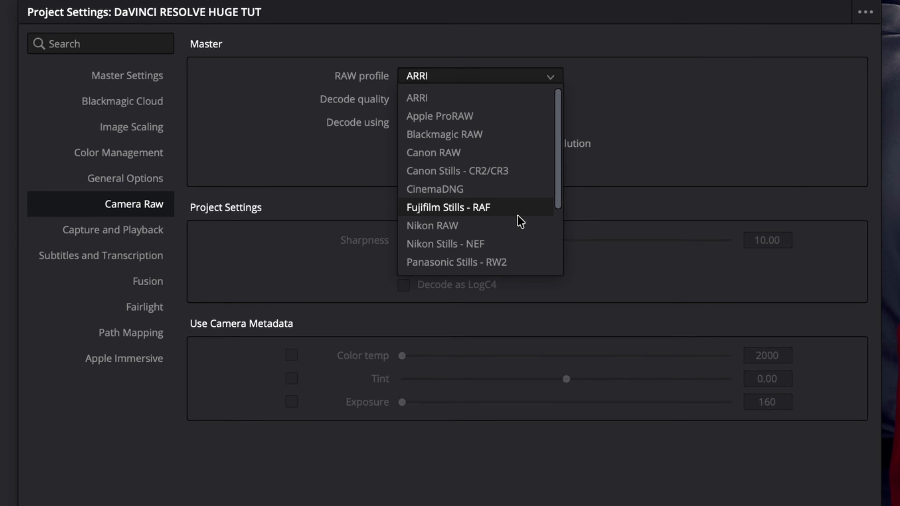
{"action": "scroll", "coordinate": [520, 234], "scroll_direction": "down", "scroll_amount": 5}
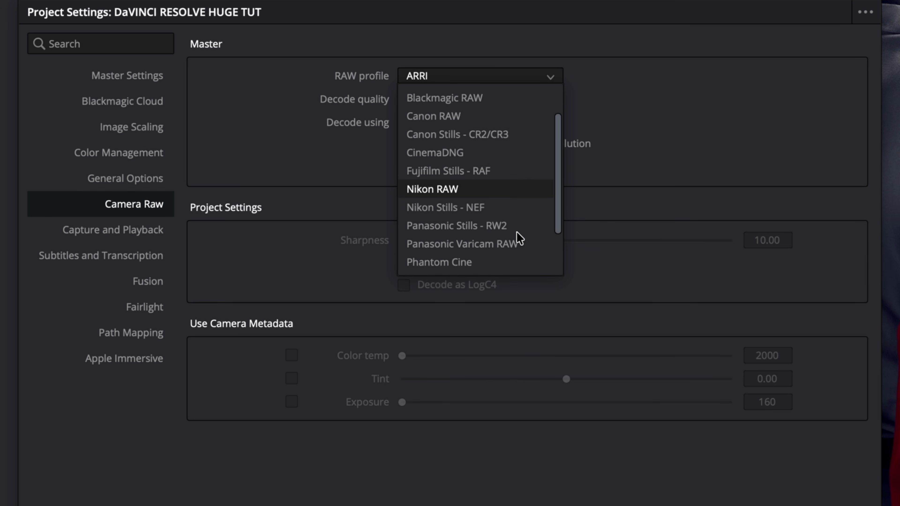
{"action": "scroll", "coordinate": [517, 232], "scroll_direction": "up", "scroll_amount": 5}
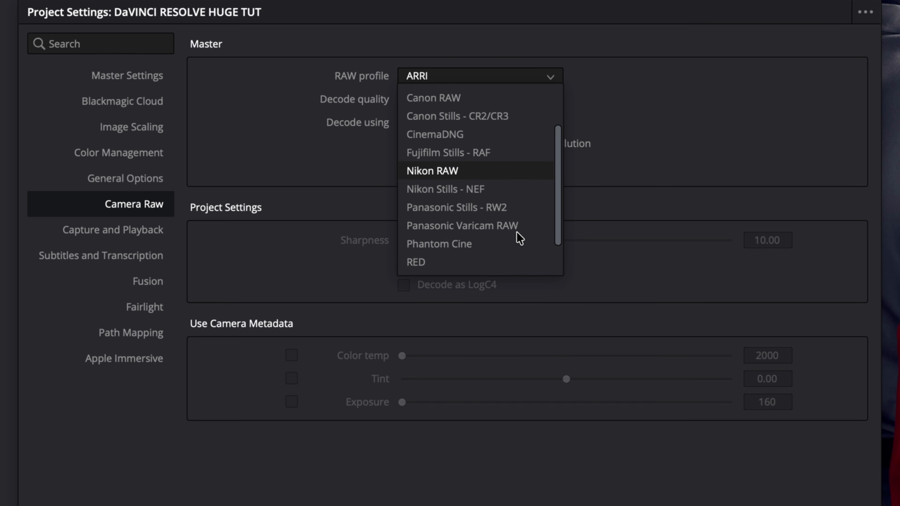
{"action": "key", "text": "Escape"}
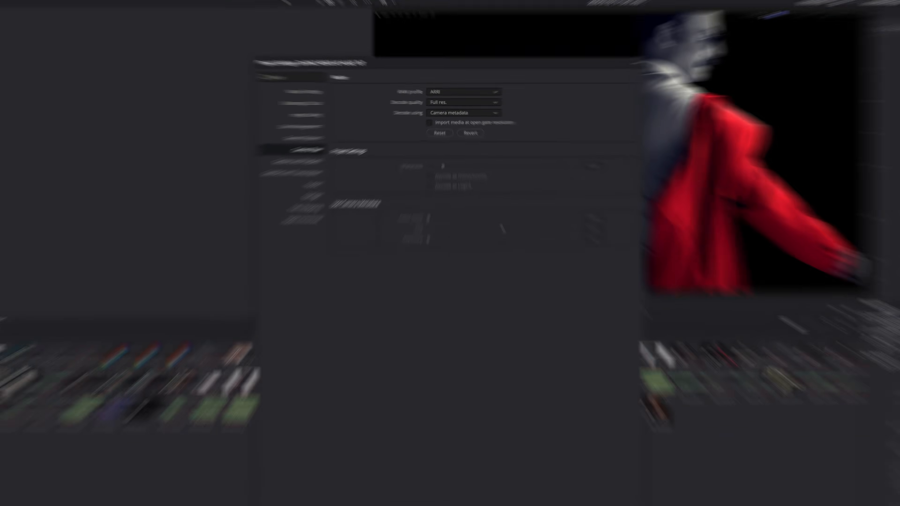
{"action": "left_click", "coordinate": [547, 442]}
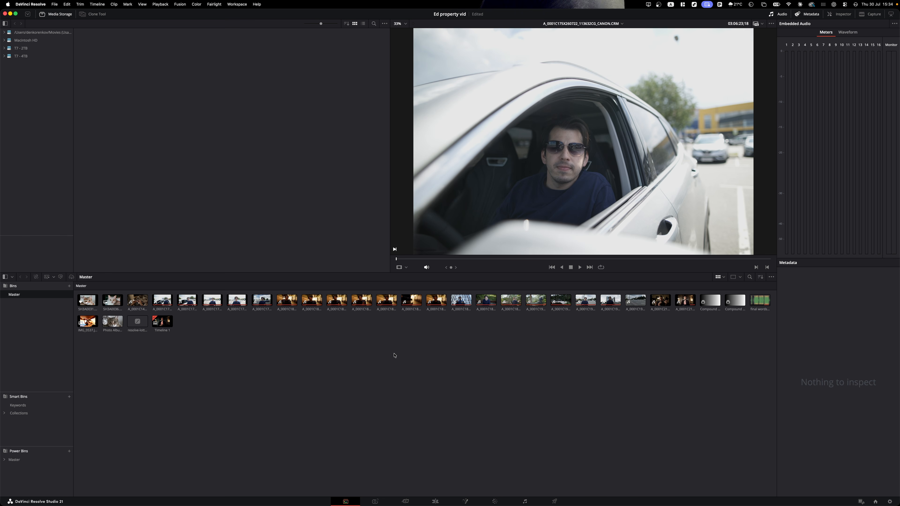
- Start optimized media for three A_0001C18 clips, cancel it, and move to the Edit page
{"action": "left_click_drag", "start_coordinate": [412, 352], "coordinate": [359, 304]}
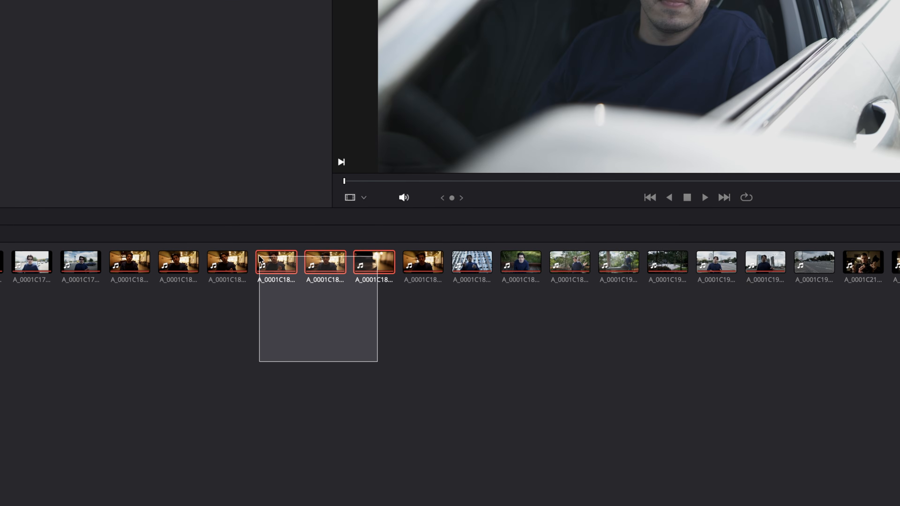
{"action": "right_click", "coordinate": [273, 271]}
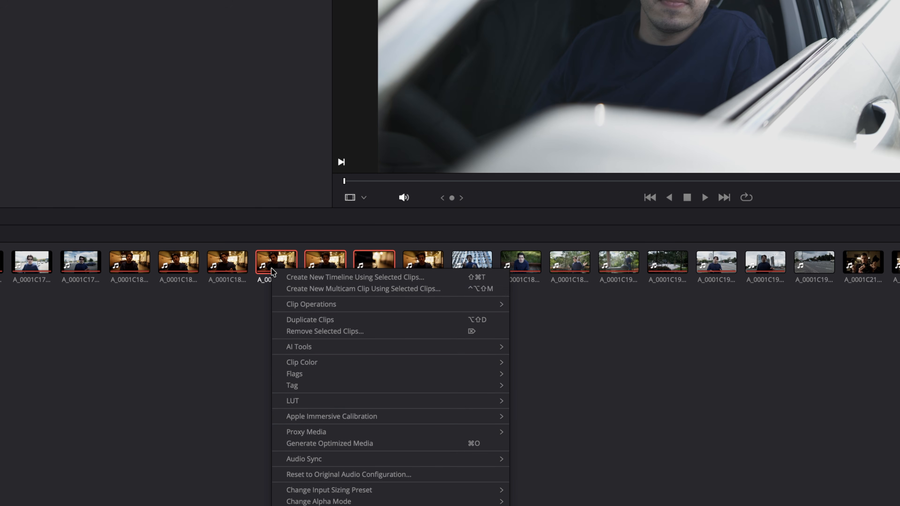
{"action": "left_click", "coordinate": [337, 444]}
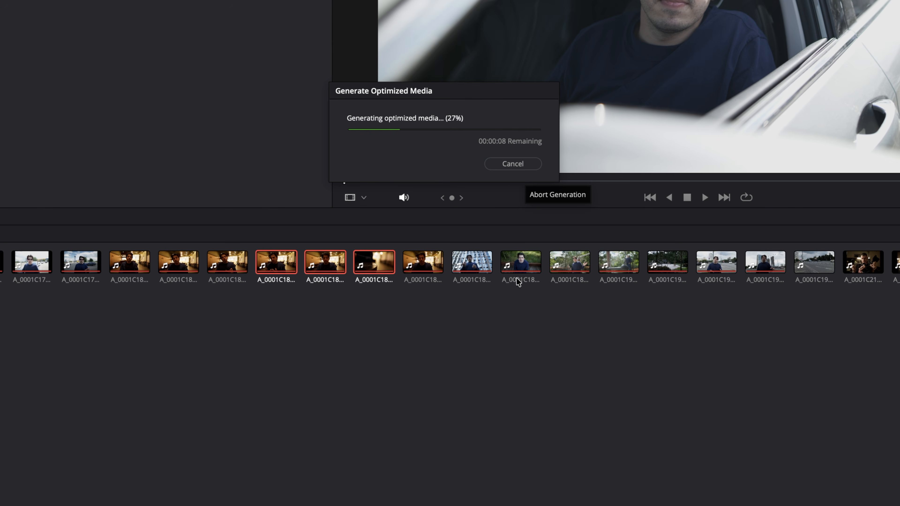
{"action": "left_click", "coordinate": [510, 165]}
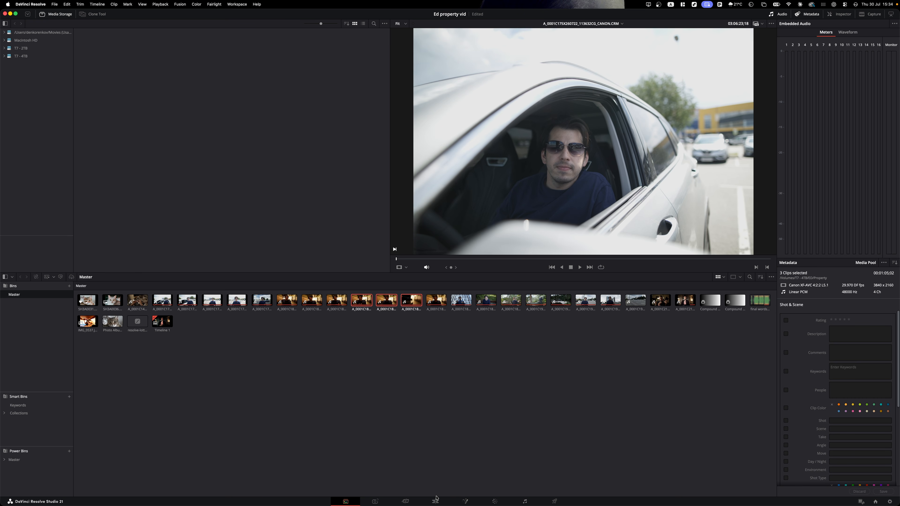
{"action": "left_click", "coordinate": [436, 498]}
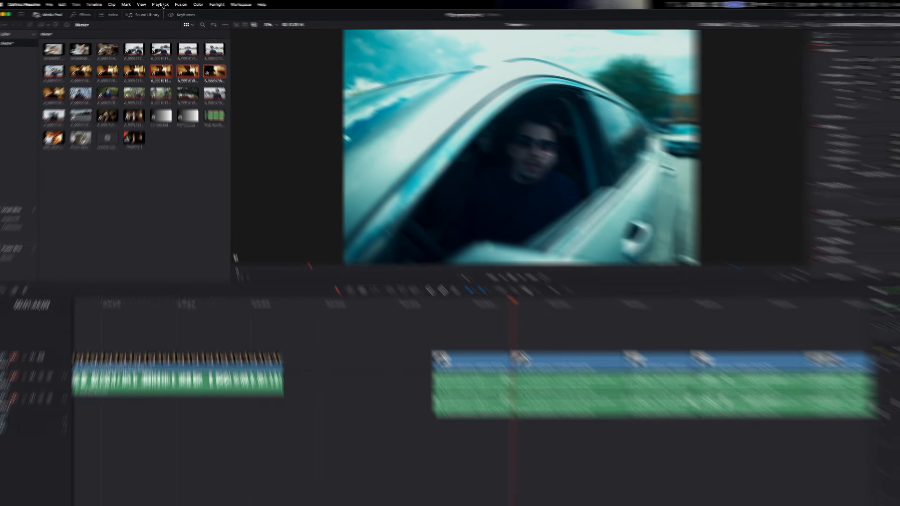
{"action": "left_click", "coordinate": [160, 4]}
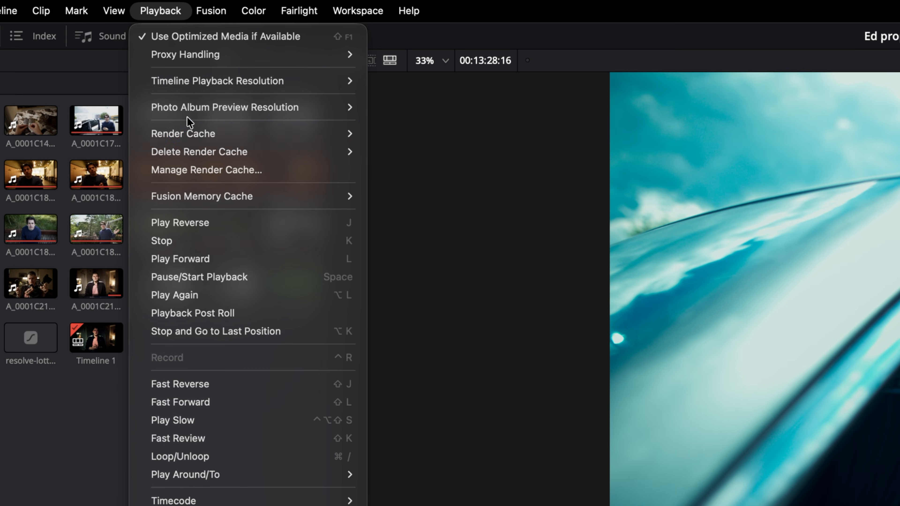
- Choose Smart under Playback > Render Cache
{"action": "mouse_move", "coordinate": [172, 50]}
{"action": "left_click", "coordinate": [399, 152]}
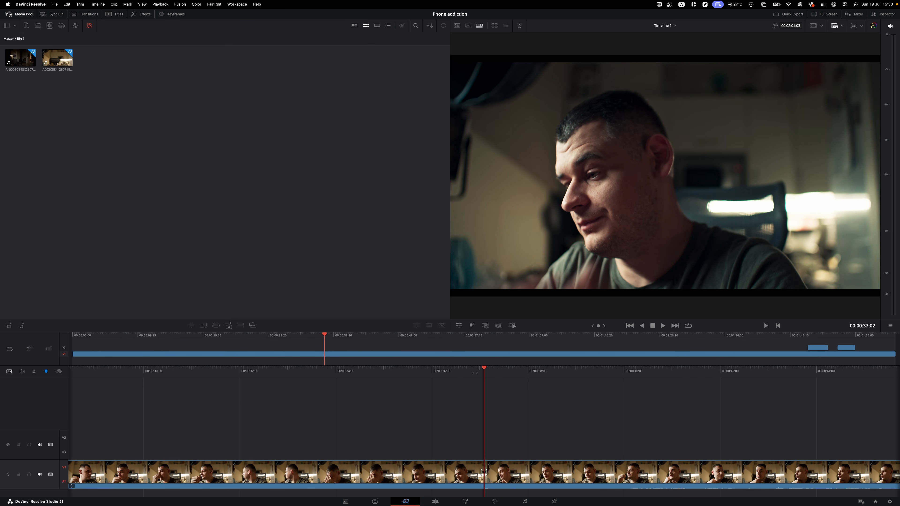
- Play and scrub the program, then split the talking-head clip at 00:49:17
{"action": "key", "text": "space"}
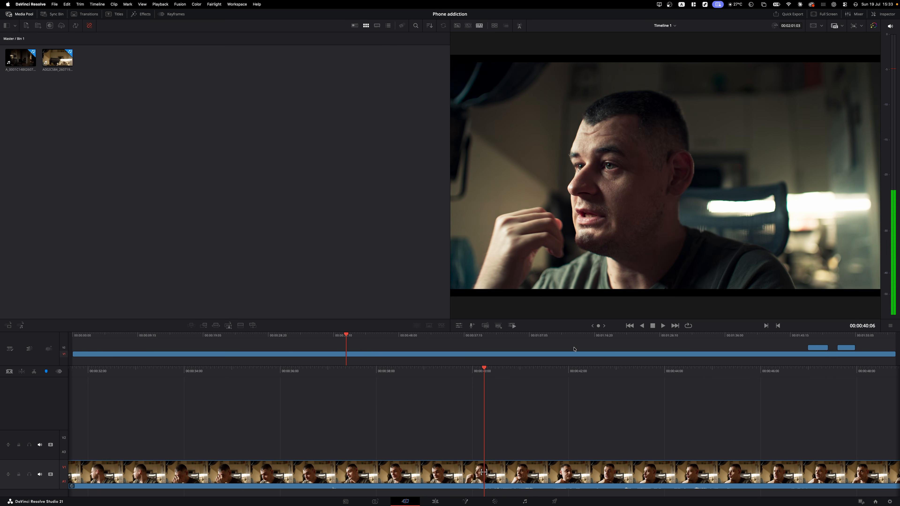
{"action": "left_click_drag", "start_coordinate": [807, 339], "coordinate": [410, 356]}
{"action": "key", "text": "super+b"}
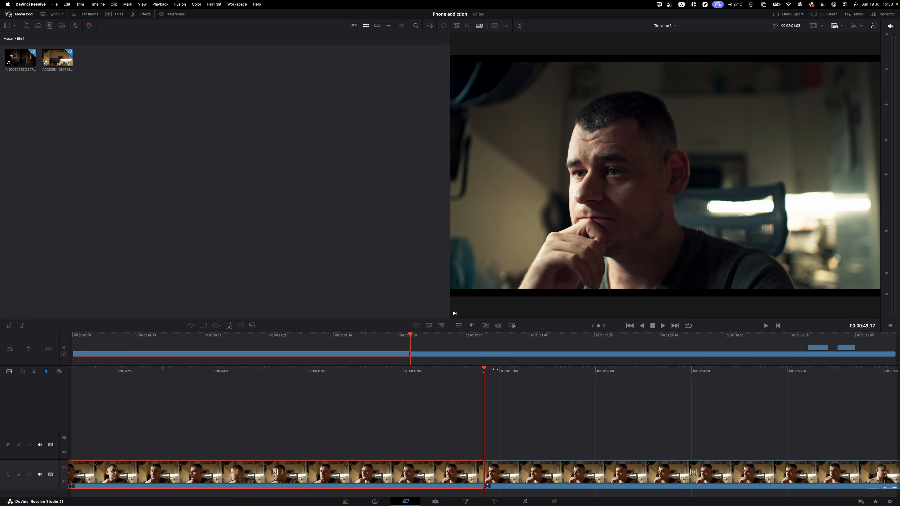
- Ripple-trim the start of the clip after the cut to the playhead and save Phone addiction
{"action": "key", "text": "space"}
{"action": "left_click", "coordinate": [516, 479]}
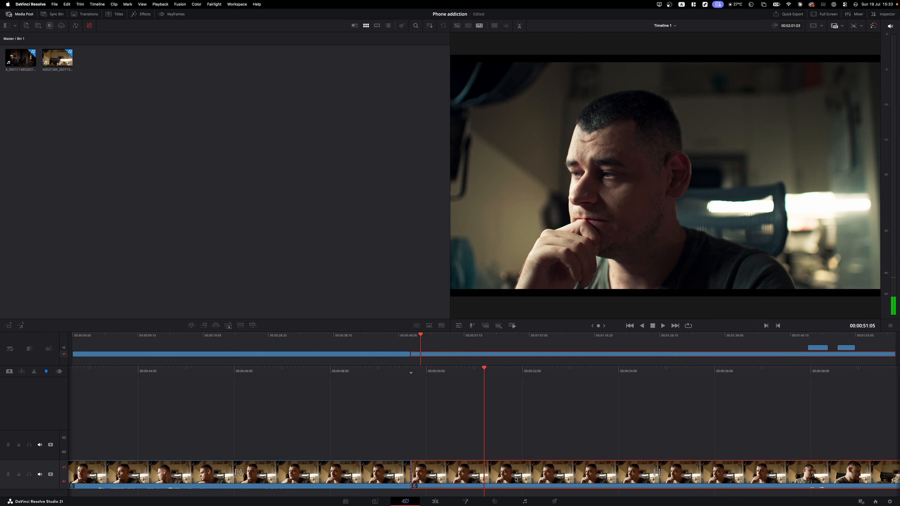
{"action": "key", "text": "super+shift+bracketleft"}
{"action": "mouse_move", "coordinate": [496, 372]}
{"action": "left_mouse_down"}
{"action": "mouse_move", "coordinate": [447, 373]}
{"action": "mouse_move", "coordinate": [564, 373]}
{"action": "mouse_move", "coordinate": [458, 372]}
{"action": "mouse_move", "coordinate": [495, 372]}
{"action": "left_mouse_up"}
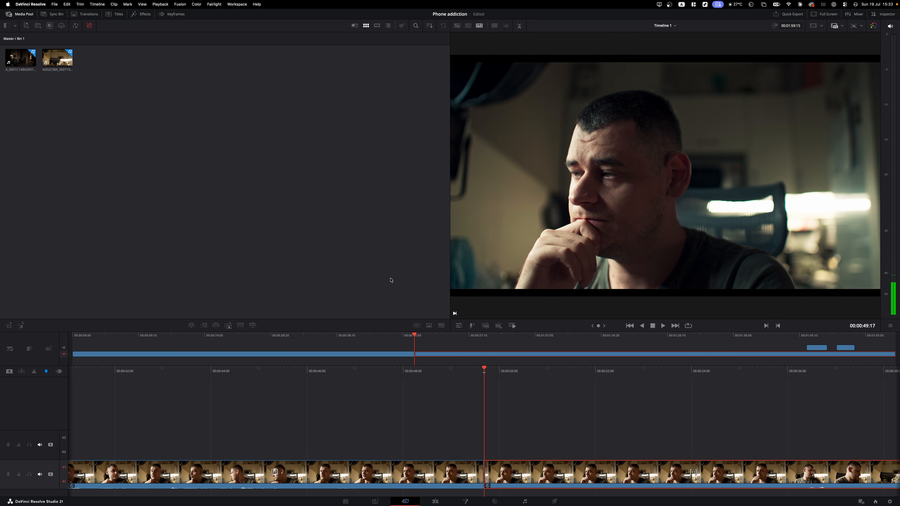
{"action": "key", "text": "super+s"}
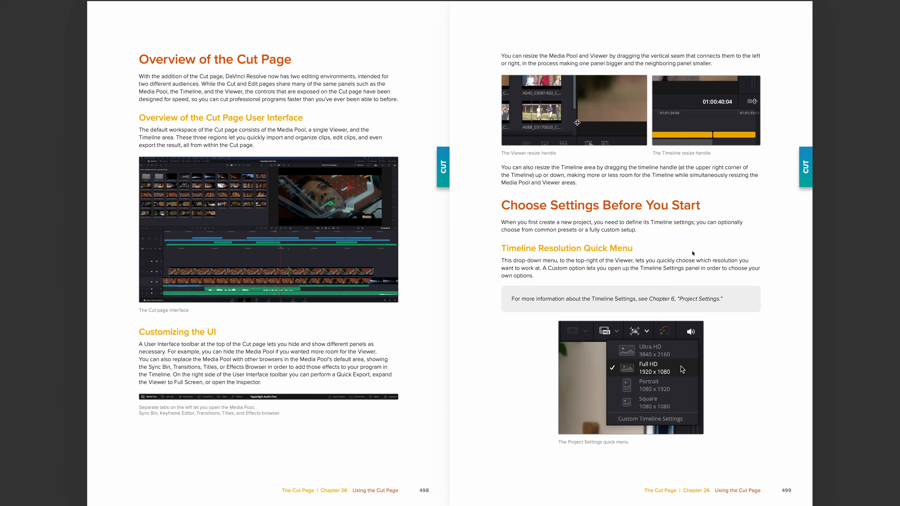
- Flip the Resolve manual forward two pages at a time, from pages 500–501 to 508–509
{"action": "key", "text": "Right"}
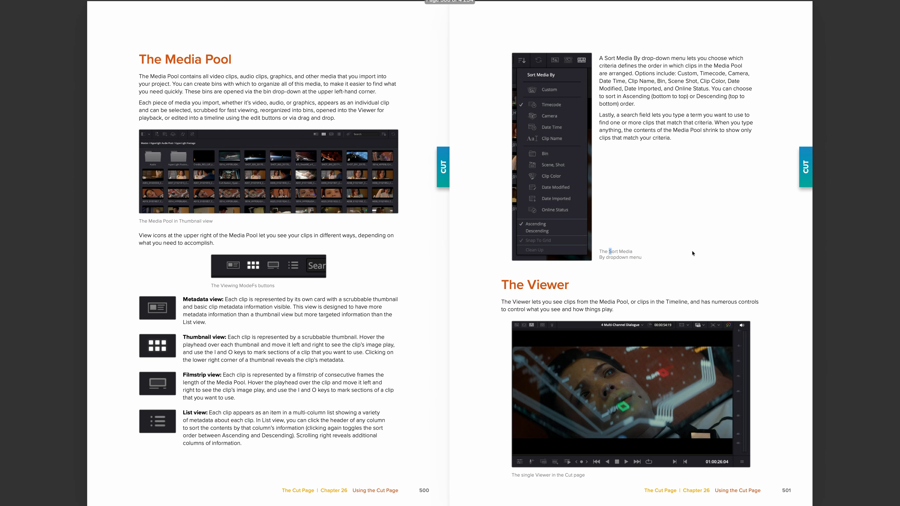
{"action": "key", "text": "Right"}
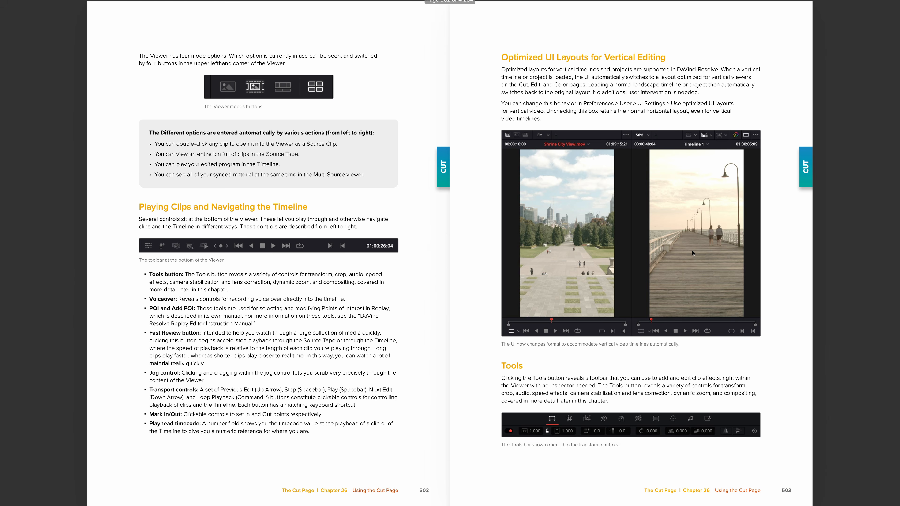
{"action": "key", "text": "Right"}
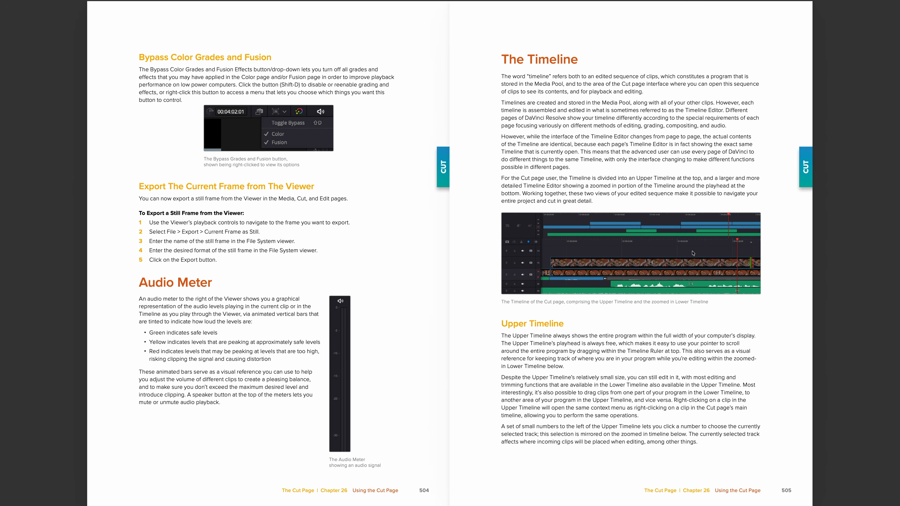
{"action": "key", "text": "Right"}
{"action": "key", "text": "Right"}
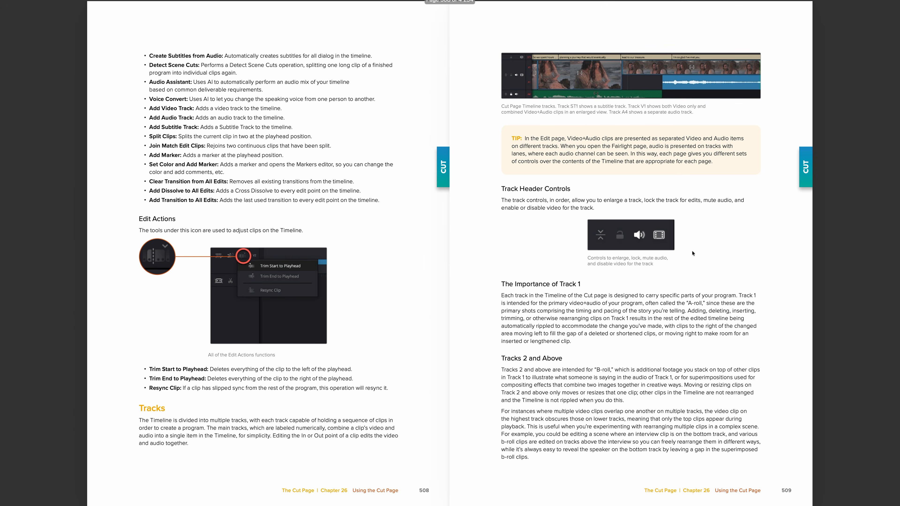
{"action": "key", "text": "Right"}
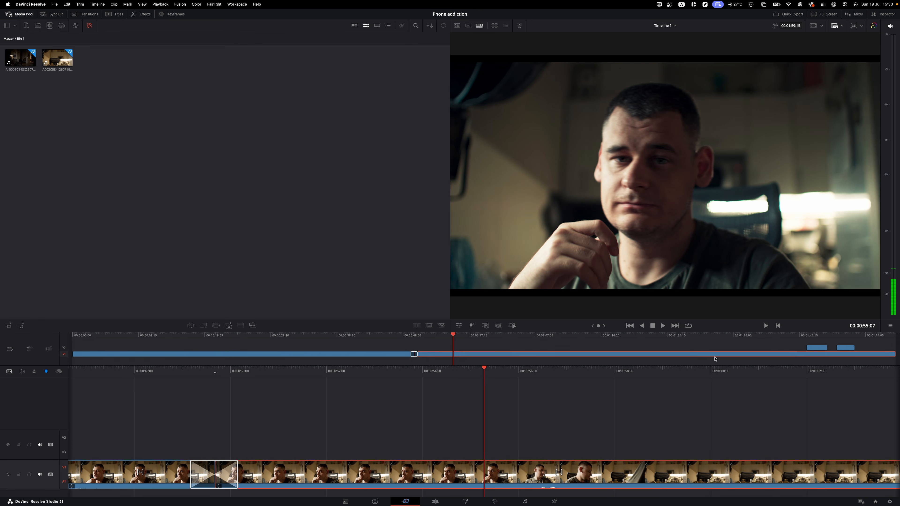
- Open Import Media on empty Bin 1 to browse the Phone addiction CRM clips and WAV files
{"action": "left_click", "coordinate": [807, 337]}
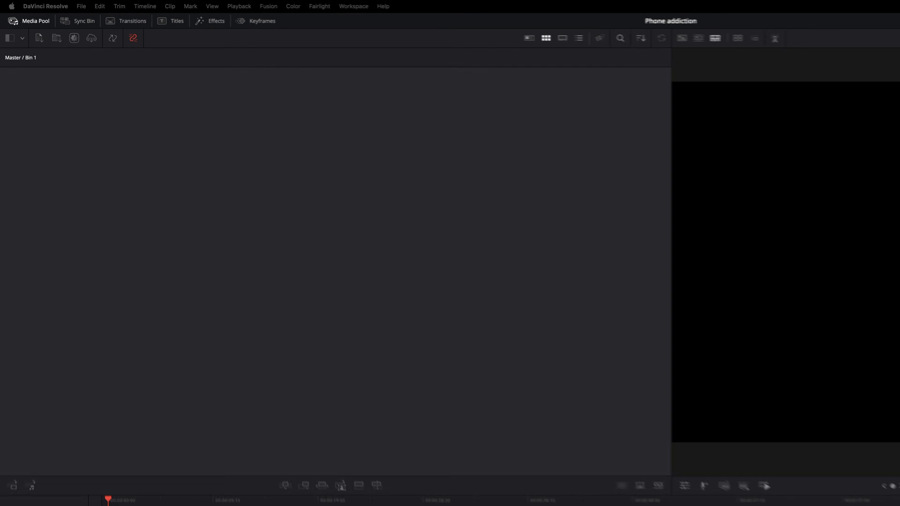
{"action": "right_click", "coordinate": [200, 187]}
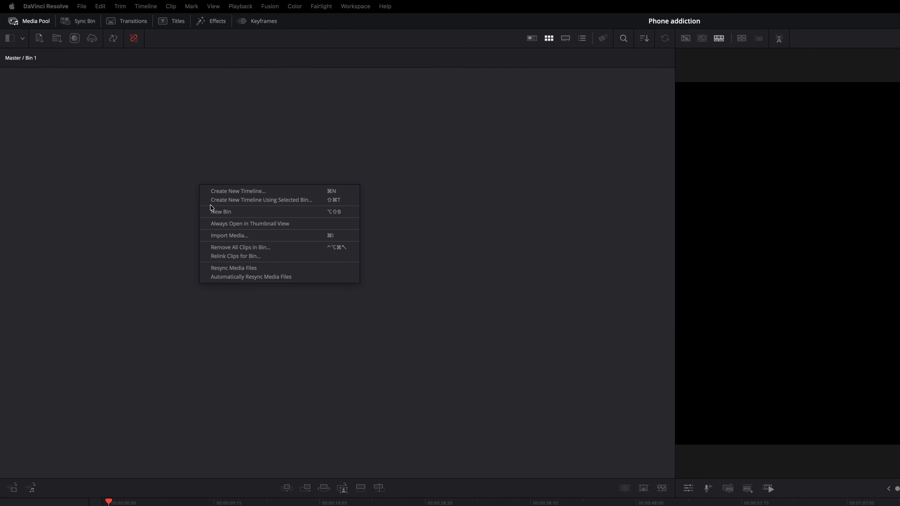
{"action": "left_click", "coordinate": [227, 235]}
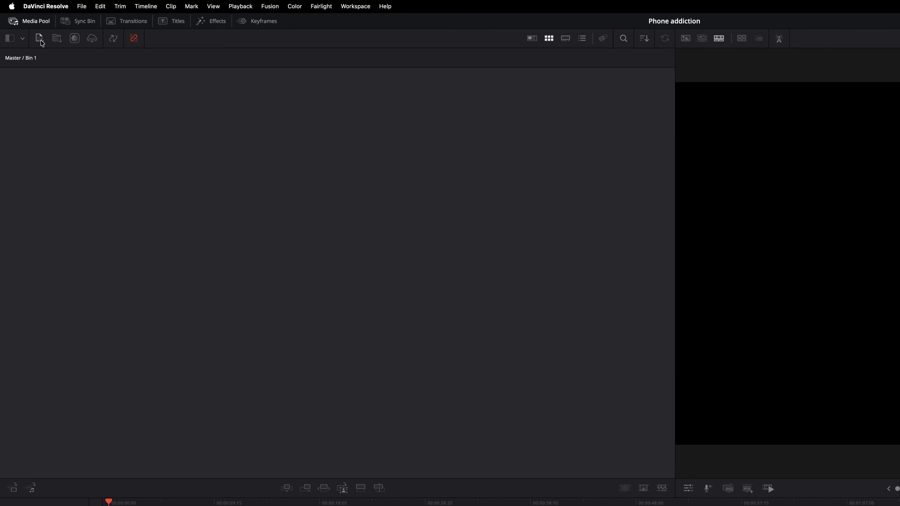
{"action": "left_click", "coordinate": [39, 39]}
{"action": "left_click_drag", "start_coordinate": [725, 303], "coordinate": [664, 277]}
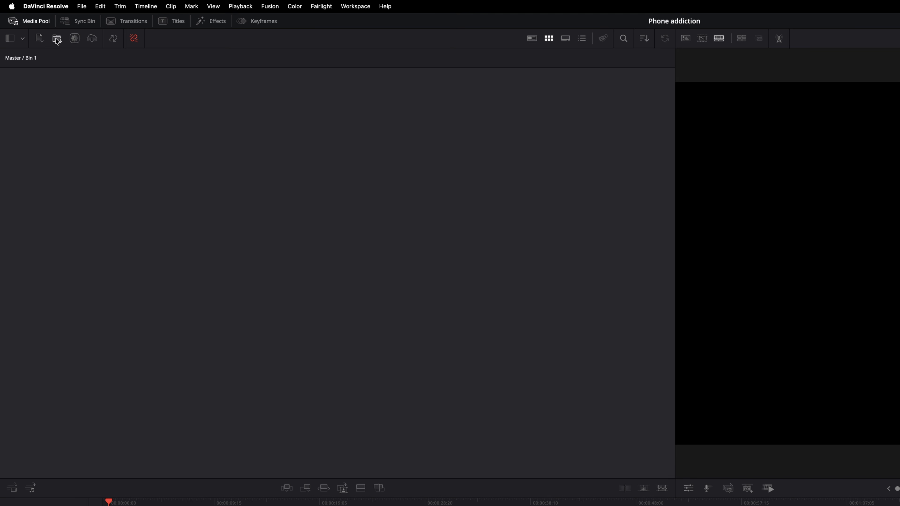
{"action": "left_click", "coordinate": [57, 38]}
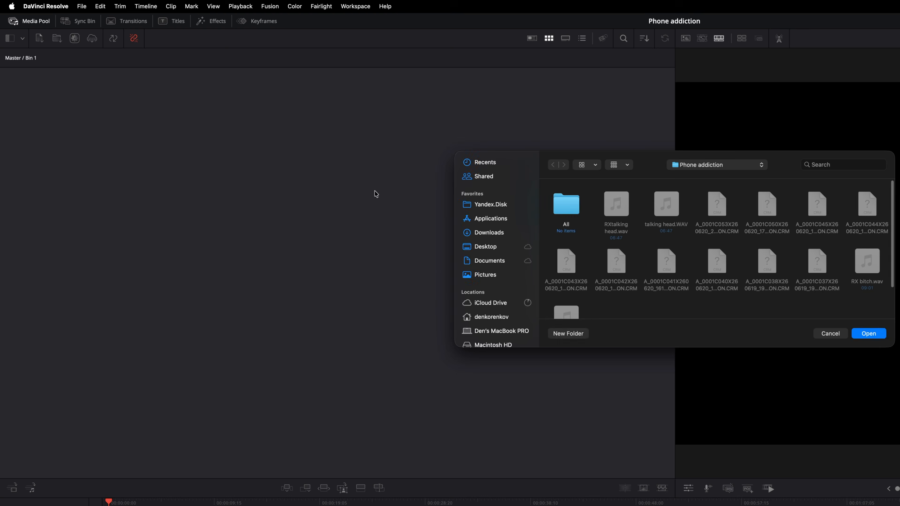
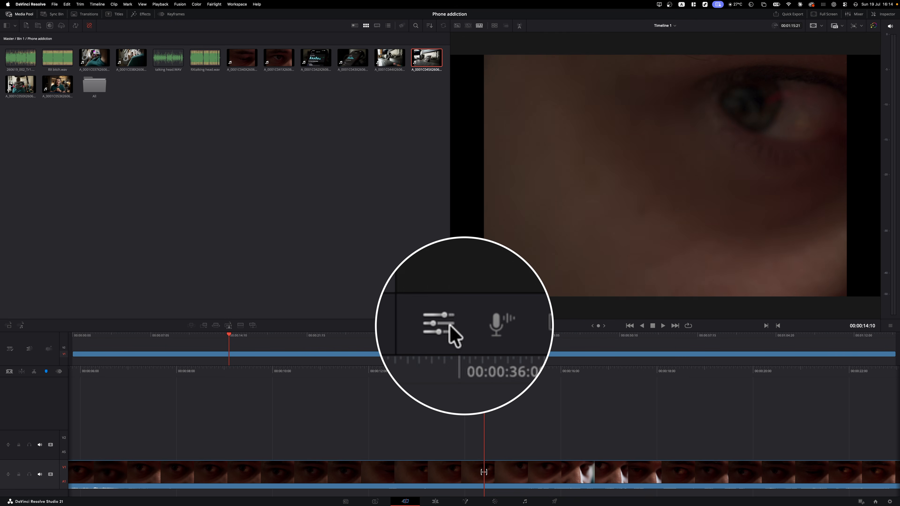
- Cycle the viewer overlay through Transform, Crop, Dynamic Zoom, Composite, Speed, Stabilization, Lens, Auto Color and Audio
{"action": "left_click", "coordinate": [460, 325]}
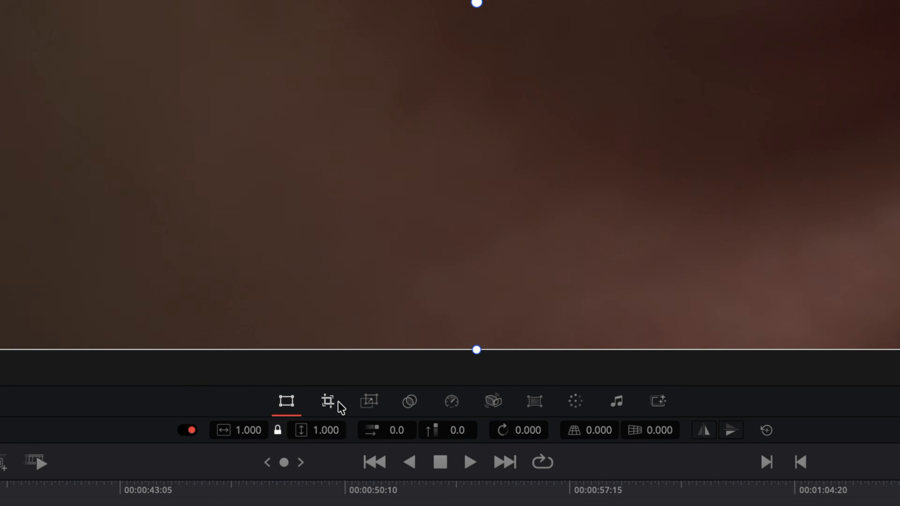
{"action": "left_click", "coordinate": [599, 310]}
{"action": "left_click", "coordinate": [370, 401]}
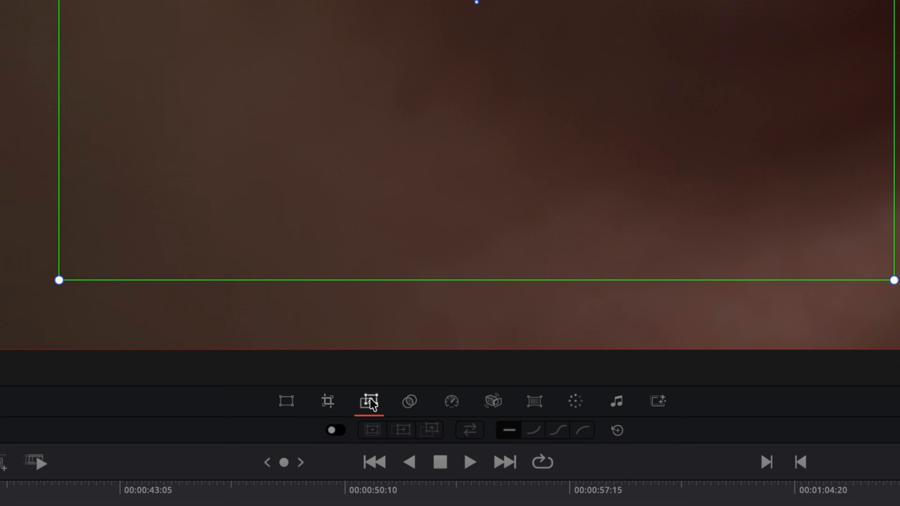
{"action": "left_click", "coordinate": [409, 402]}
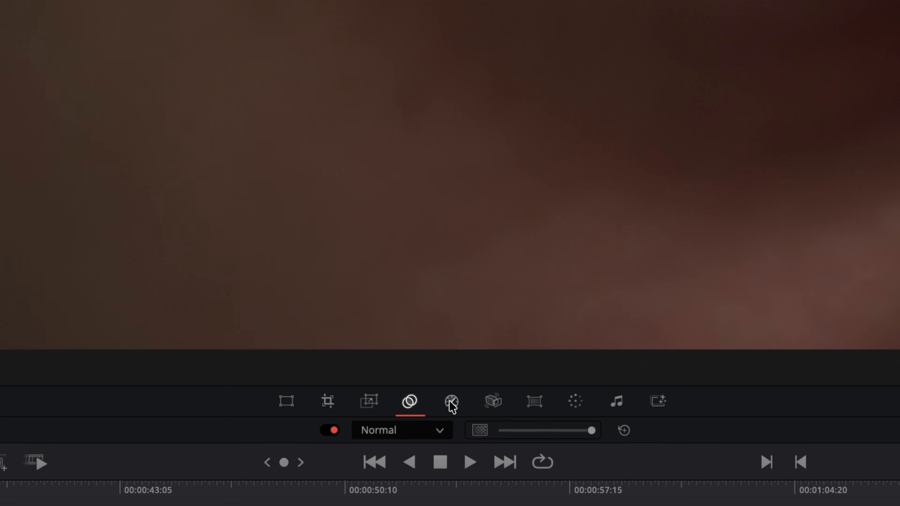
{"action": "left_click", "coordinate": [451, 401]}
{"action": "left_click", "coordinate": [494, 401]}
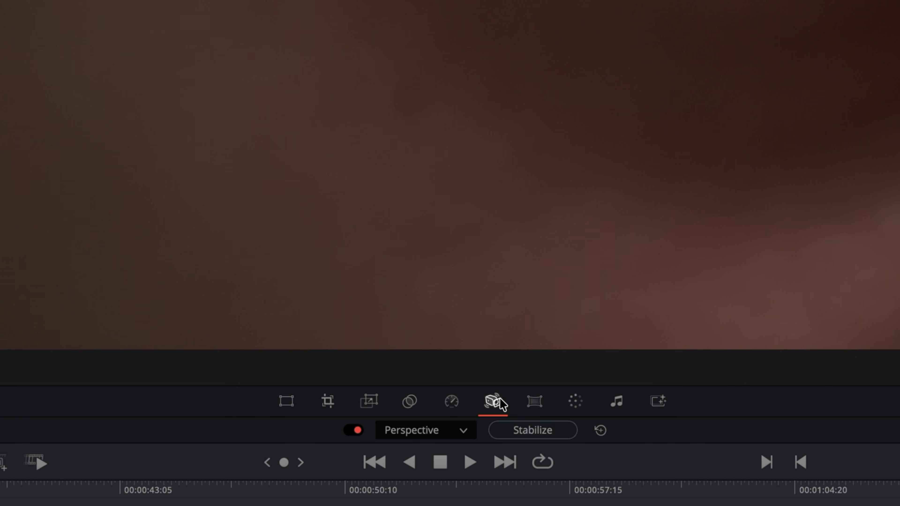
{"action": "left_click", "coordinate": [534, 402]}
{"action": "left_click", "coordinate": [575, 403]}
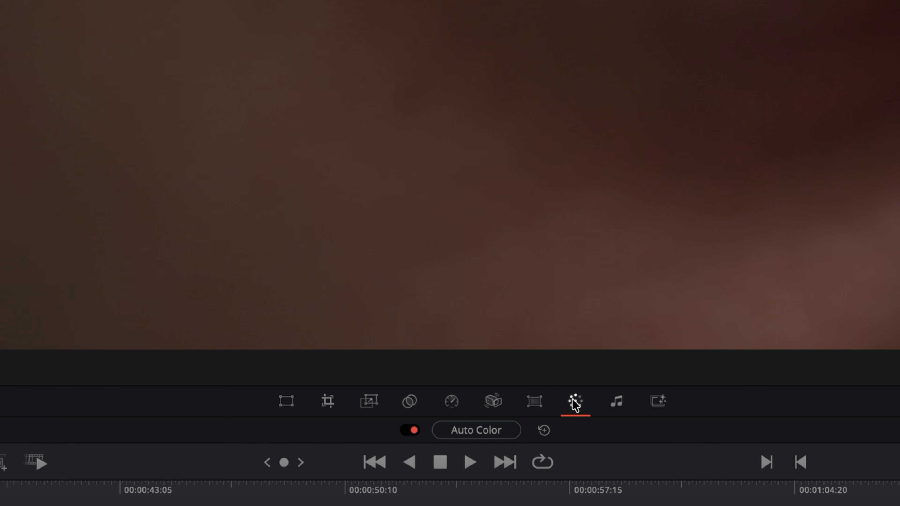
{"action": "left_click", "coordinate": [617, 402]}
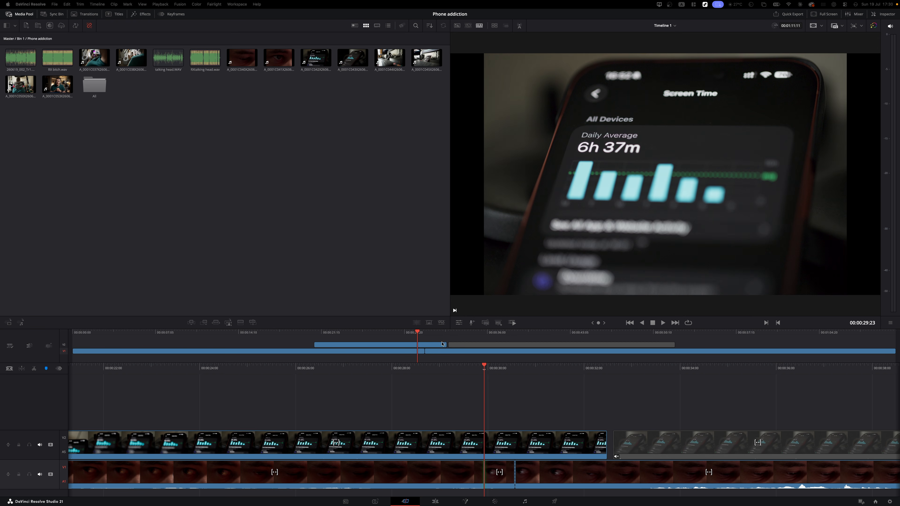
- Turn on Fixed Playhead in Timeline View Options and scrub Timeline 1 to around 00:00:28:00
{"action": "left_click_drag", "start_coordinate": [417, 336], "coordinate": [368, 337]}
{"action": "left_click_drag", "start_coordinate": [706, 373], "coordinate": [635, 382]}
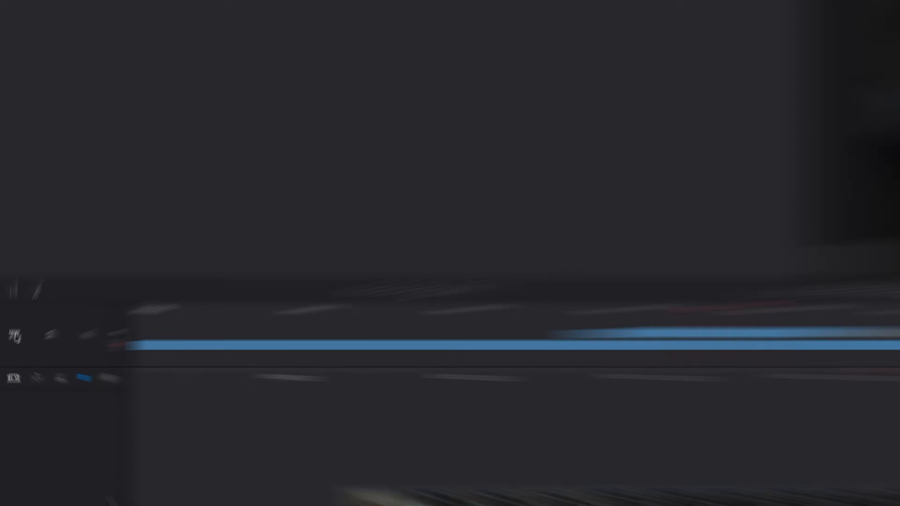
{"action": "left_click", "coordinate": [10, 345]}
{"action": "left_click", "coordinate": [117, 259]}
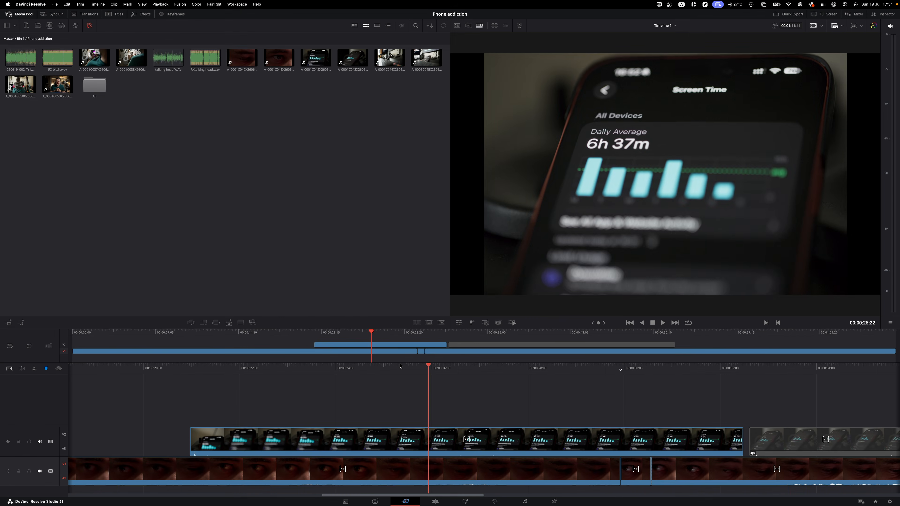
{"action": "left_click_drag", "start_coordinate": [400, 365], "coordinate": [461, 384]}
- Enable the Boring Detector and select the V1 edit point nearest the playhead
{"action": "left_click", "coordinate": [15, 350]}
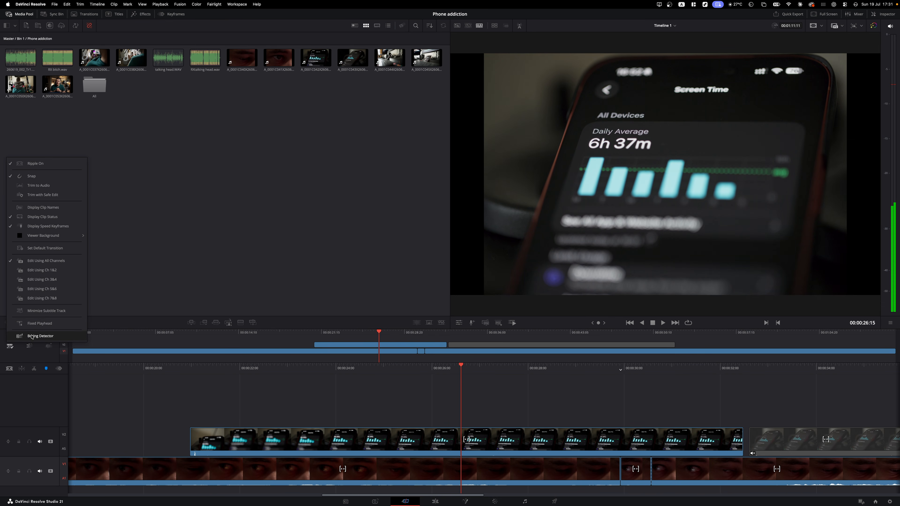
{"action": "left_click", "coordinate": [31, 326]}
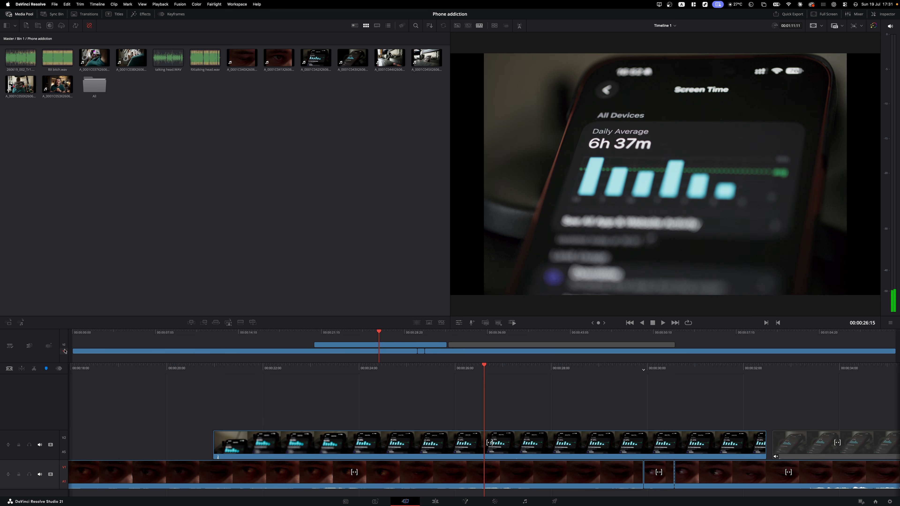
{"action": "key", "text": "v"}
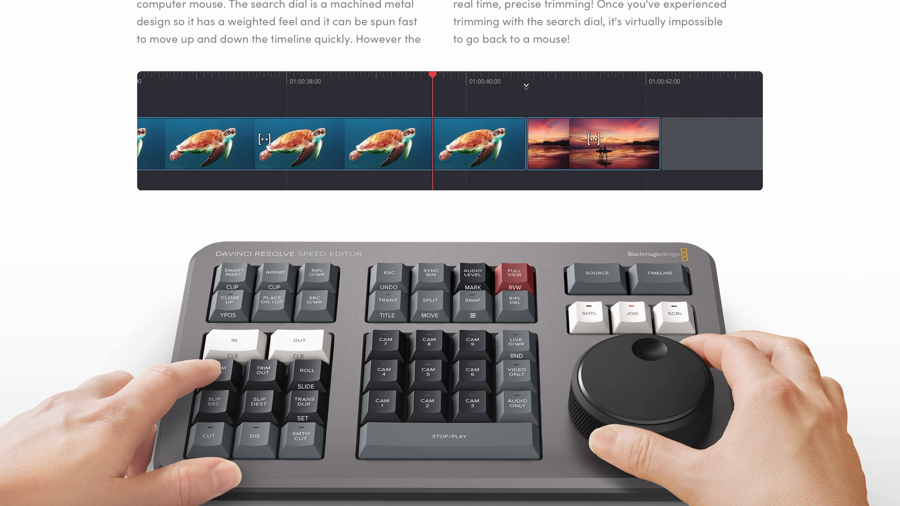
{"action": "scroll", "coordinate": [450, 253], "scroll_direction": "down", "scroll_amount": 10}
{"action": "scroll", "coordinate": [450, 253], "scroll_direction": "down", "scroll_amount": 20}
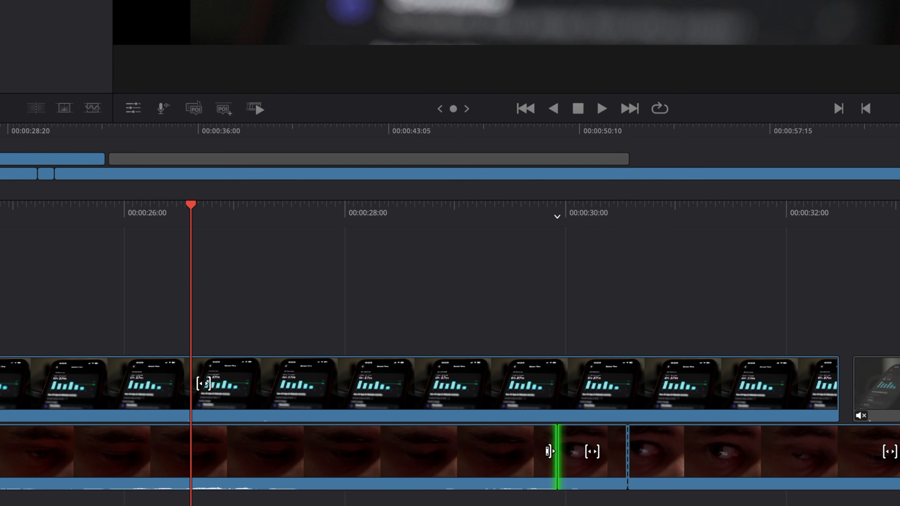
- Test-trim the V1 clip end, then toggle ripple editing in Timeline View Options
{"action": "mouse_move", "coordinate": [550, 452]}
{"action": "left_mouse_down"}
{"action": "mouse_move", "coordinate": [460, 452]}
{"action": "mouse_move", "coordinate": [623, 451]}
{"action": "mouse_move", "coordinate": [557, 452]}
{"action": "left_mouse_up"}
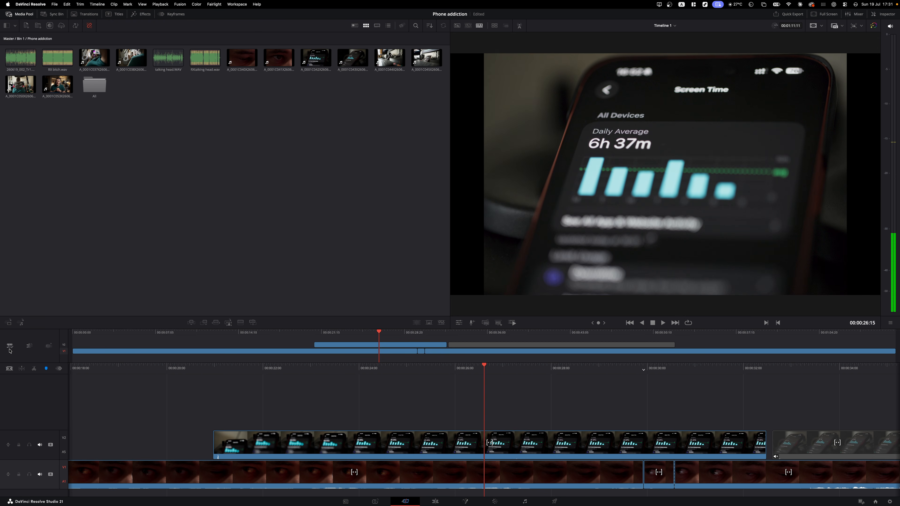
{"action": "left_click", "coordinate": [10, 347]}
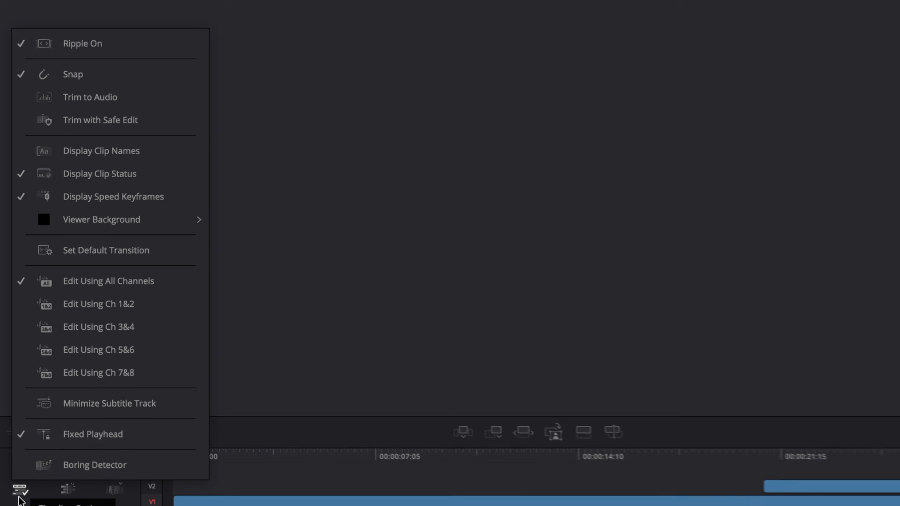
{"action": "left_click", "coordinate": [40, 39]}
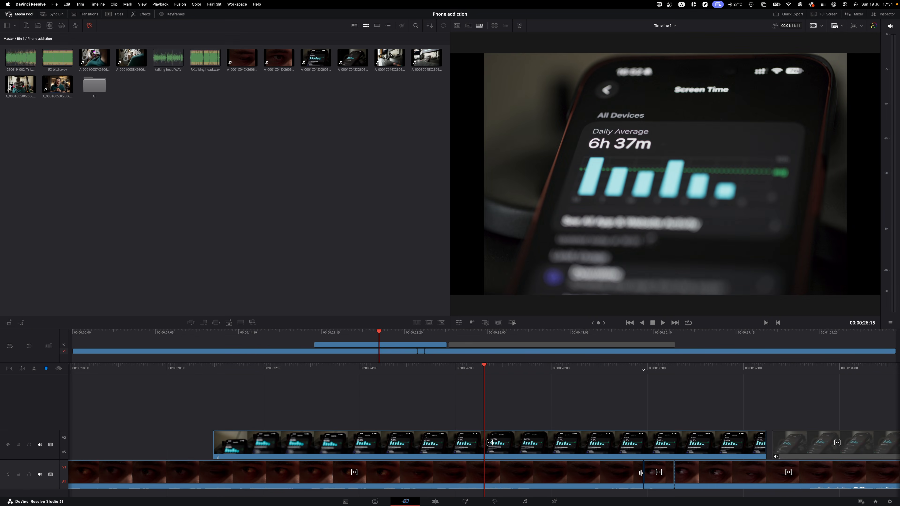
- Shorten the V1 clip end by 17 frames, undo it, and re-trim leaving a gap
{"action": "left_click", "coordinate": [640, 473]}
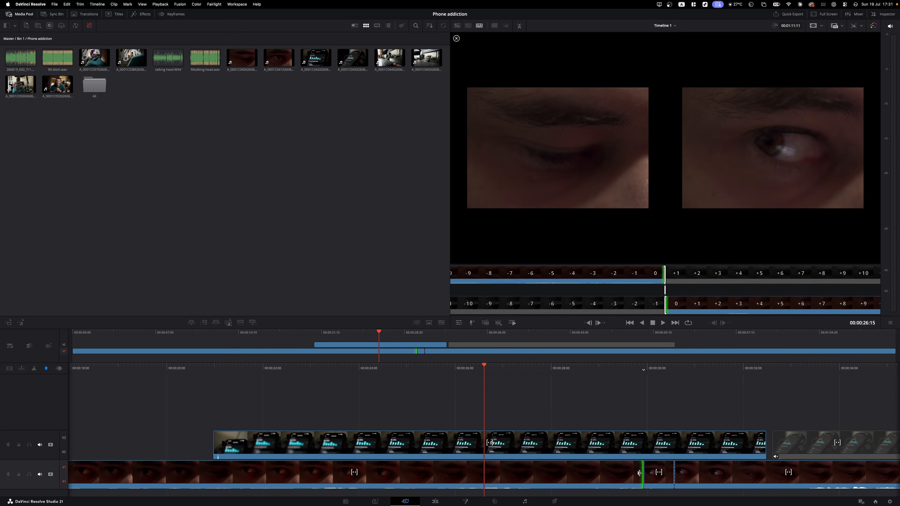
{"action": "left_click_drag", "start_coordinate": [641, 473], "coordinate": [519, 477]}
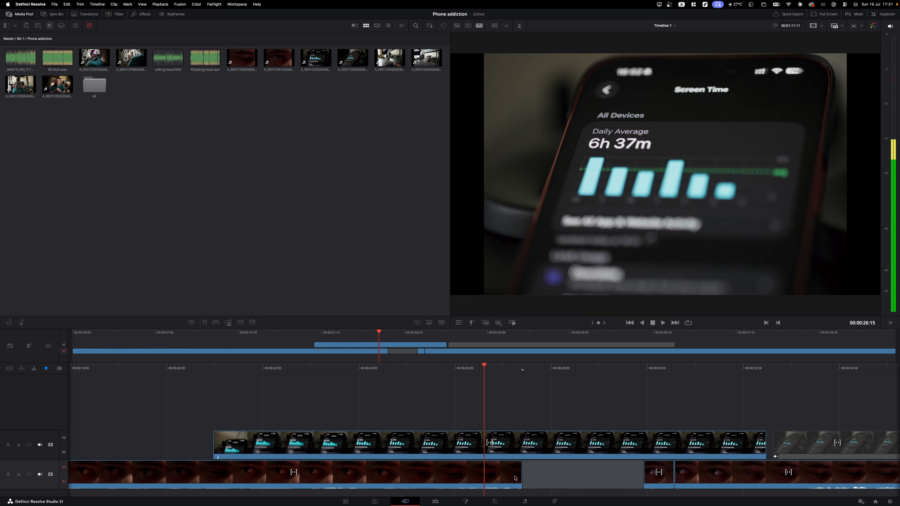
{"action": "key", "text": "super+z"}
{"action": "left_click", "coordinate": [640, 473], "text": "alt"}
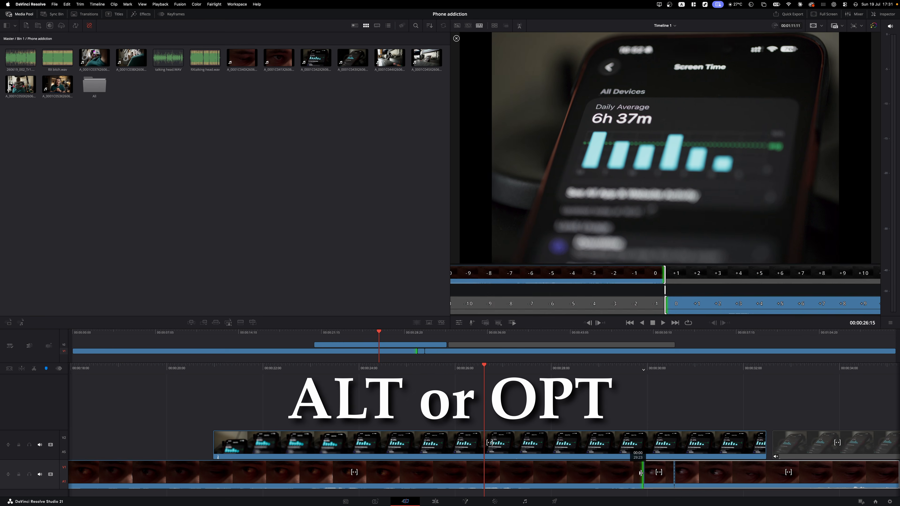
{"action": "left_click_drag", "start_coordinate": [641, 472], "coordinate": [519, 477]}
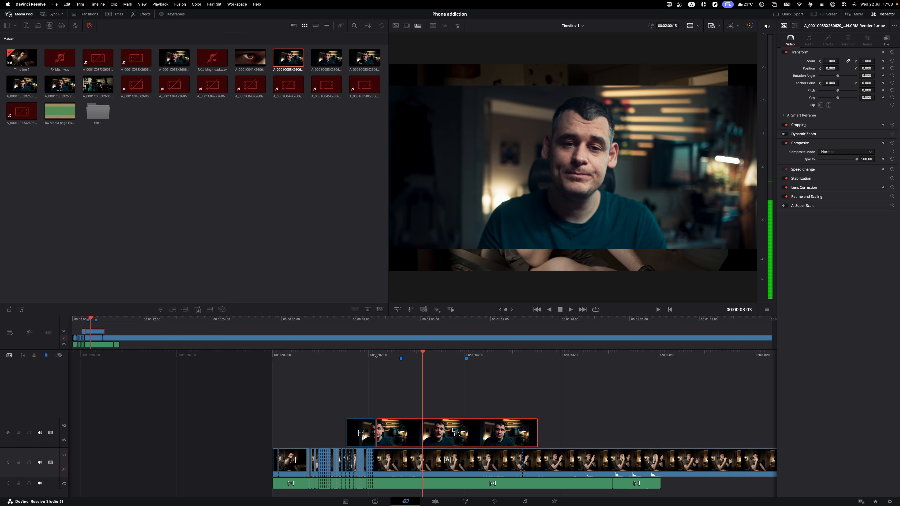
- Delete a V2 B-roll clip, play back, and trim the V1 cut point earlier with Trim to Audio toggled
{"action": "key", "text": "BackSpace"}
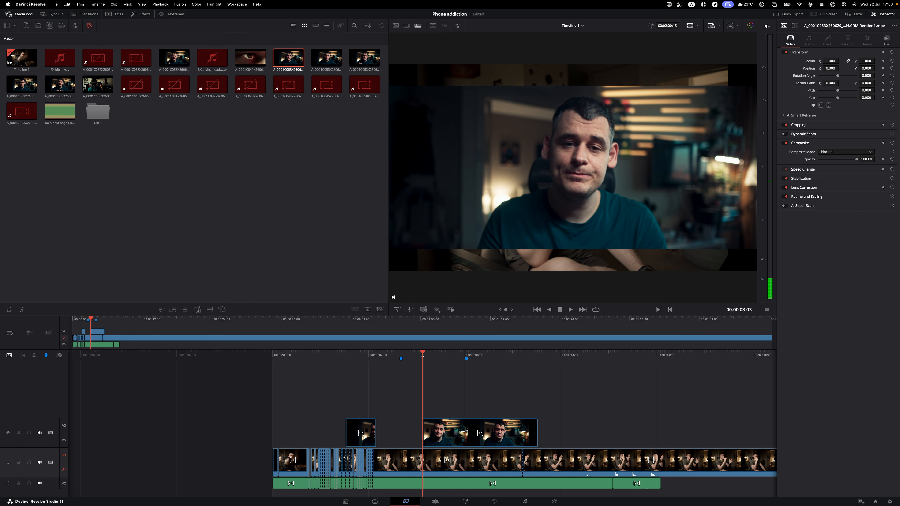
{"action": "key", "text": "space"}
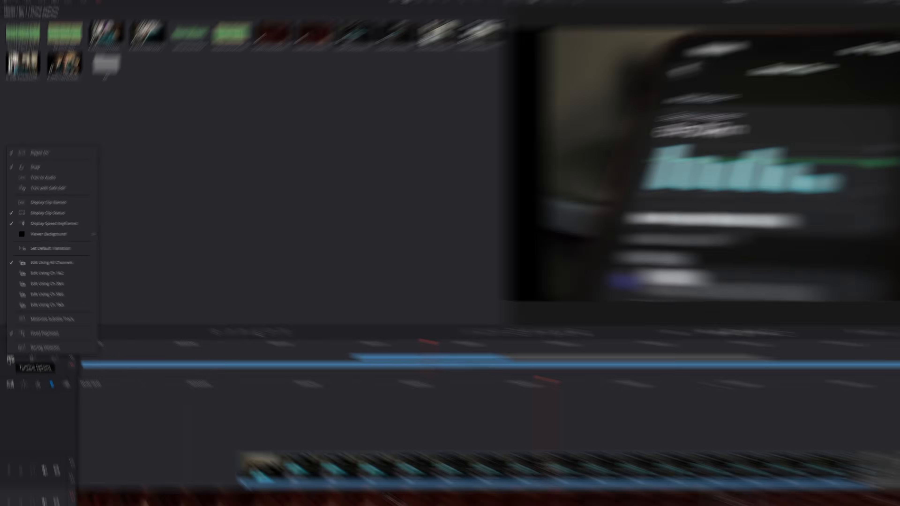
{"action": "left_click", "coordinate": [9, 333]}
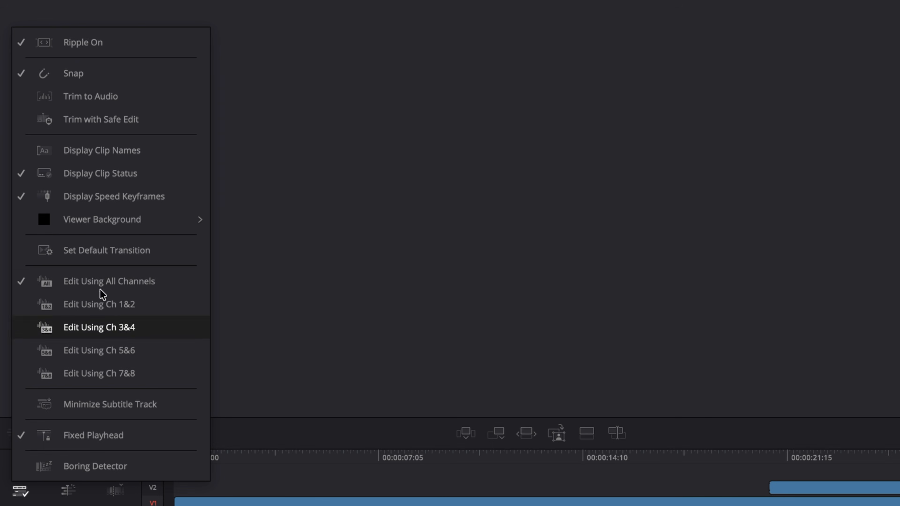
{"action": "left_click", "coordinate": [96, 98]}
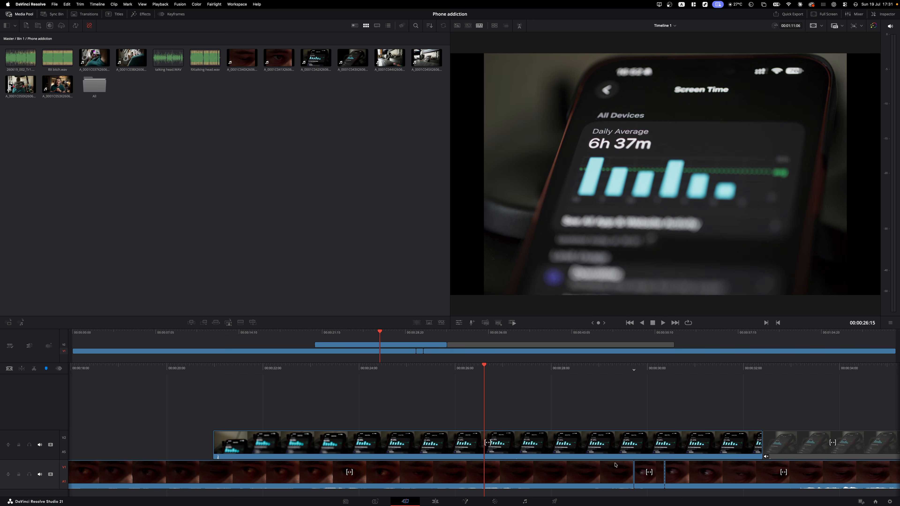
{"action": "left_click_drag", "start_coordinate": [632, 474], "coordinate": [531, 474]}
- Turn off Trim to Audio, move the second V2 B-roll clip, and delete the V2 clip under the playhead
{"action": "left_click", "coordinate": [10, 346]}
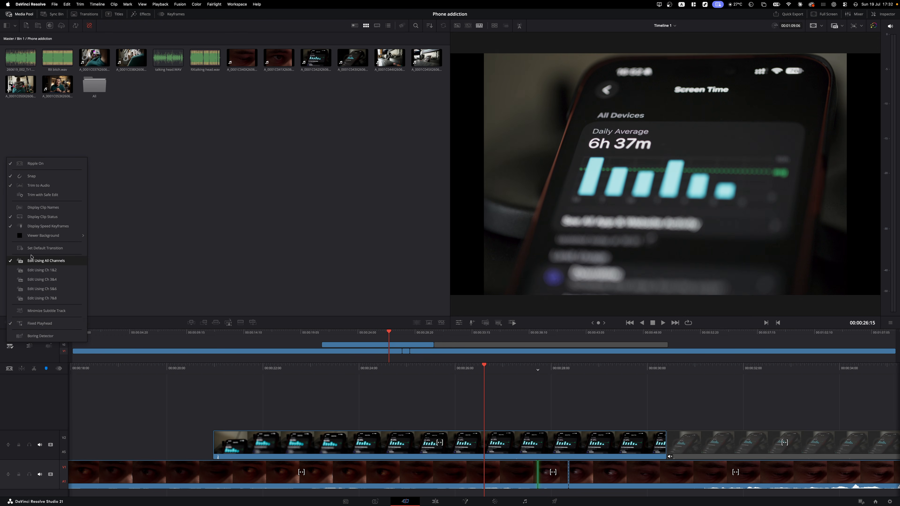
{"action": "left_click", "coordinate": [38, 185]}
{"action": "left_click", "coordinate": [11, 346]}
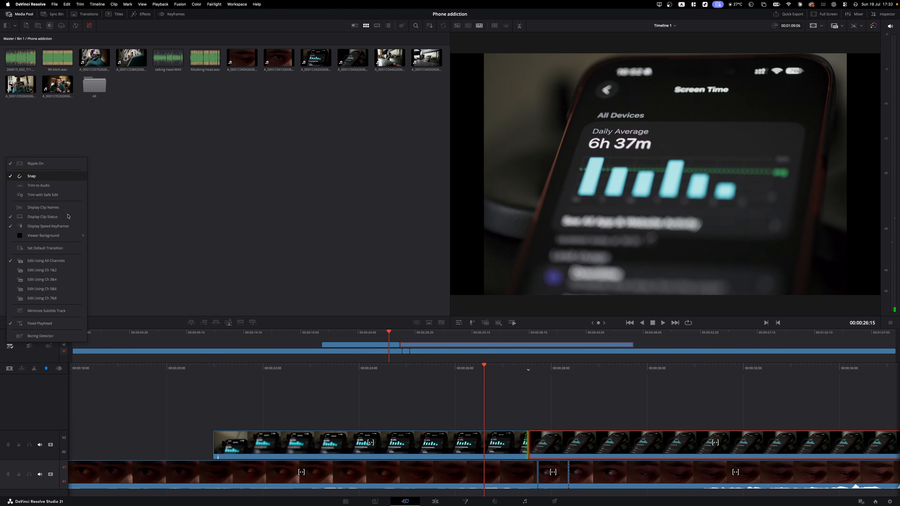
{"action": "left_click", "coordinate": [512, 418]}
{"action": "left_click_drag", "start_coordinate": [713, 453], "coordinate": [529, 433]}
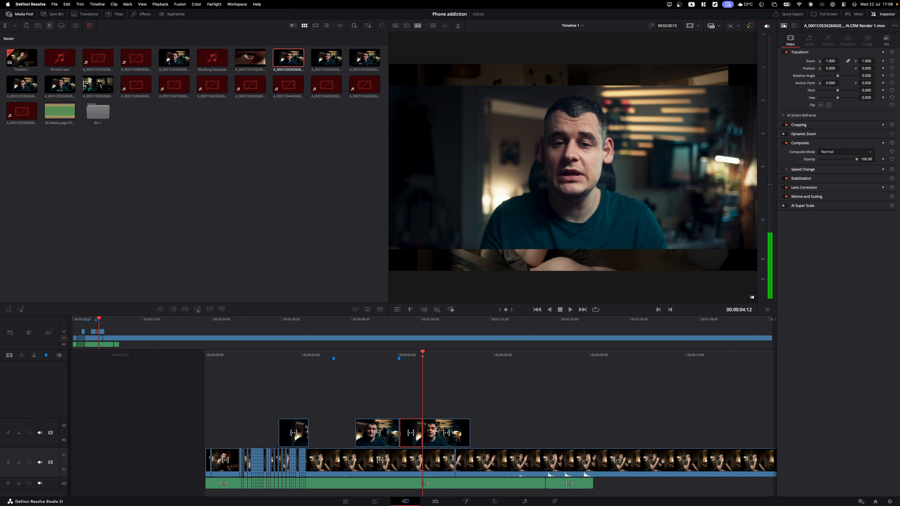
{"action": "key", "text": "BackSpace"}
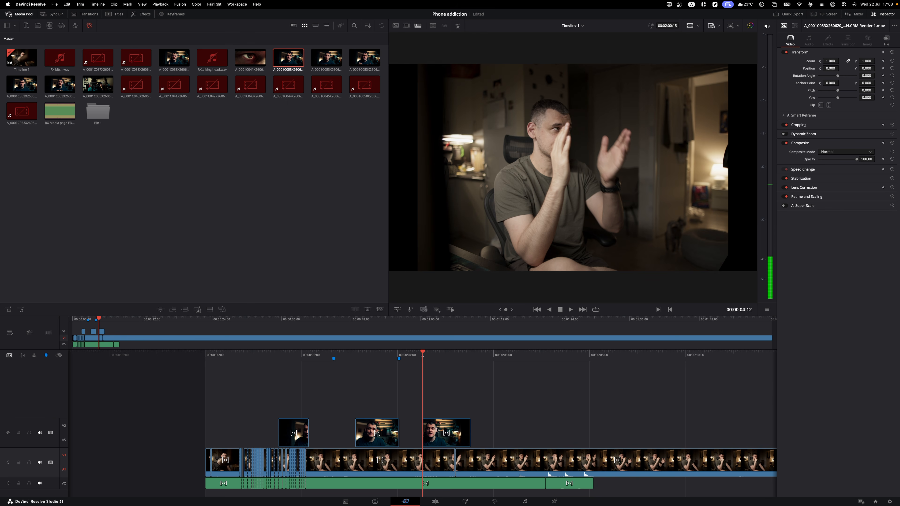
- Add a new video track above V2 and lock the V2 track
{"action": "right_click", "coordinate": [50, 410]}
{"action": "left_click", "coordinate": [72, 418]}
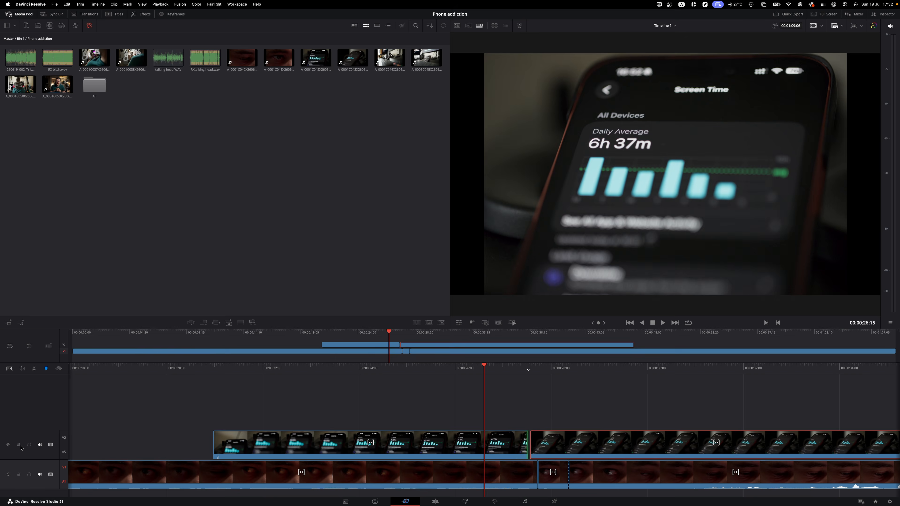
{"action": "left_click", "coordinate": [19, 445]}
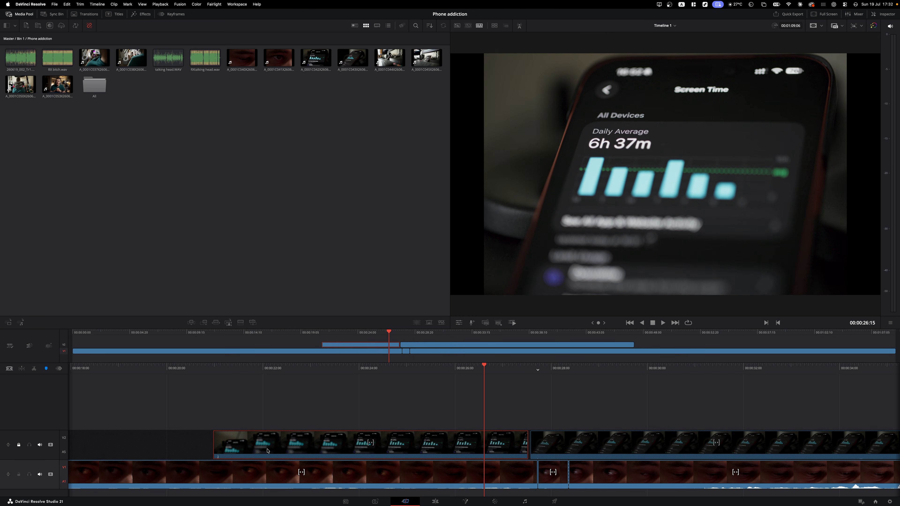
- Unlock V2 and toggle its video off and on to compare with the eye shot below
{"action": "left_click", "coordinate": [19, 445]}
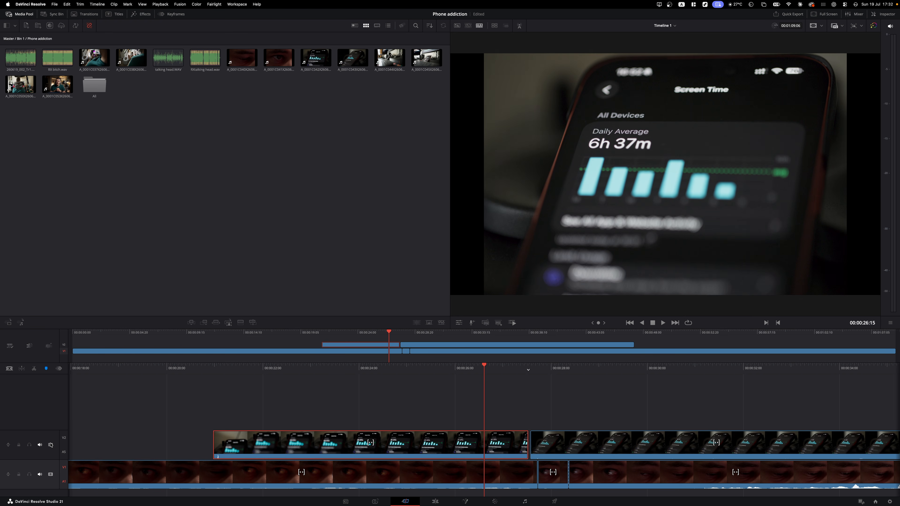
{"action": "left_click", "coordinate": [55, 446]}
{"action": "left_click", "coordinate": [54, 446]}
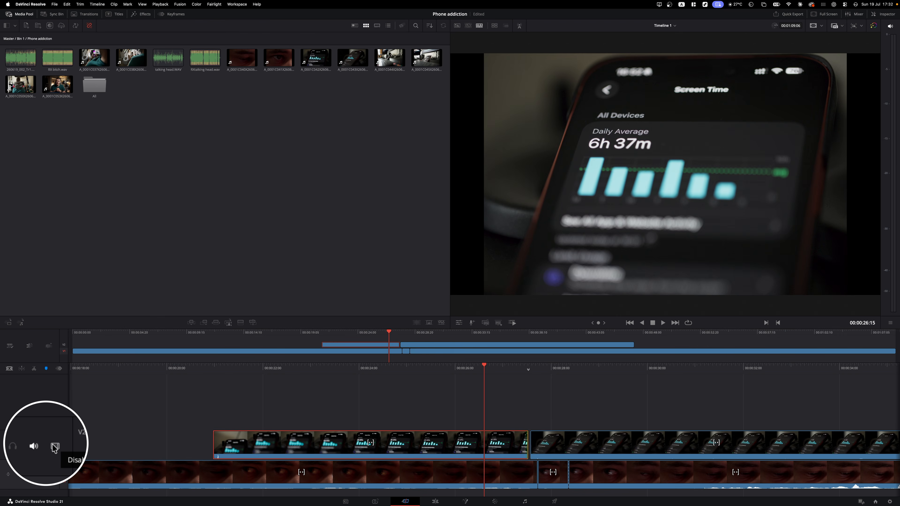
{"action": "left_click", "coordinate": [55, 447]}
{"action": "left_click", "coordinate": [54, 446]}
- Mute the V2 track's audio, leaving it muted after a quick unmute
{"action": "left_click", "coordinate": [31, 447]}
{"action": "left_click", "coordinate": [33, 448]}
{"action": "left_click", "coordinate": [32, 447]}
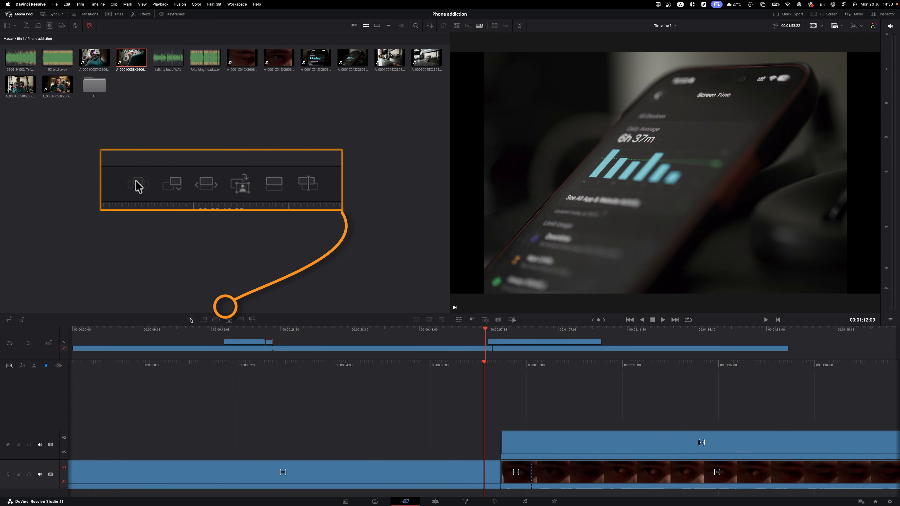
{"action": "left_click", "coordinate": [191, 320]}
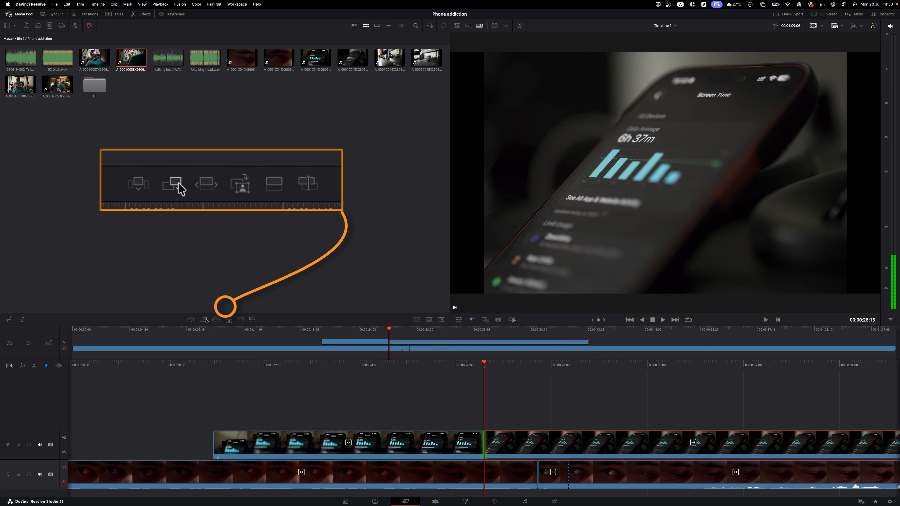
{"action": "left_click", "coordinate": [204, 320]}
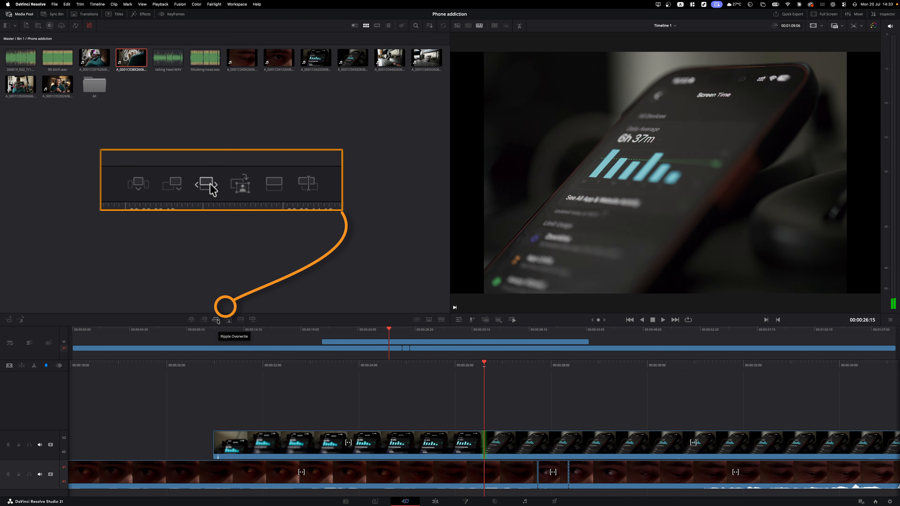
{"action": "left_click", "coordinate": [216, 320]}
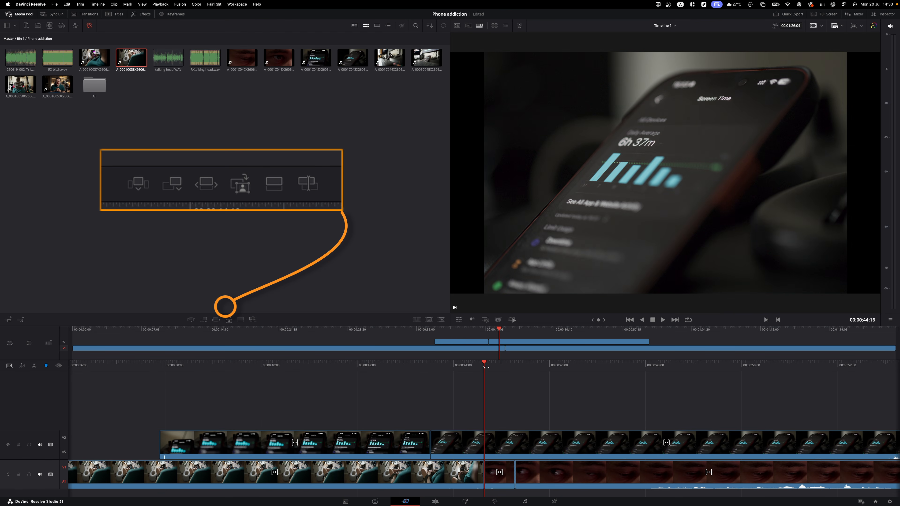
{"action": "mouse_move", "coordinate": [485, 367]}
{"action": "left_mouse_down"}
{"action": "mouse_move", "coordinate": [599, 365]}
{"action": "mouse_move", "coordinate": [484, 364]}
{"action": "left_mouse_up"}
{"action": "key", "text": "super+z"}
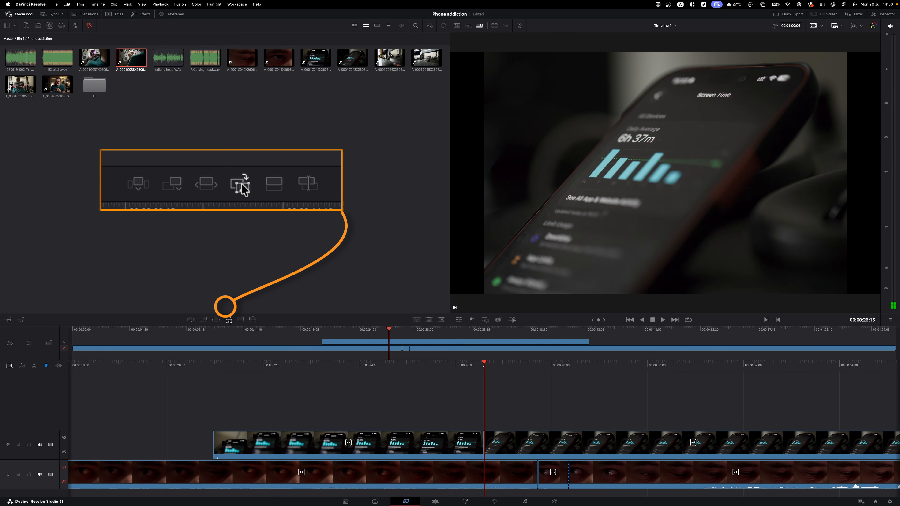
{"action": "left_click", "coordinate": [228, 320]}
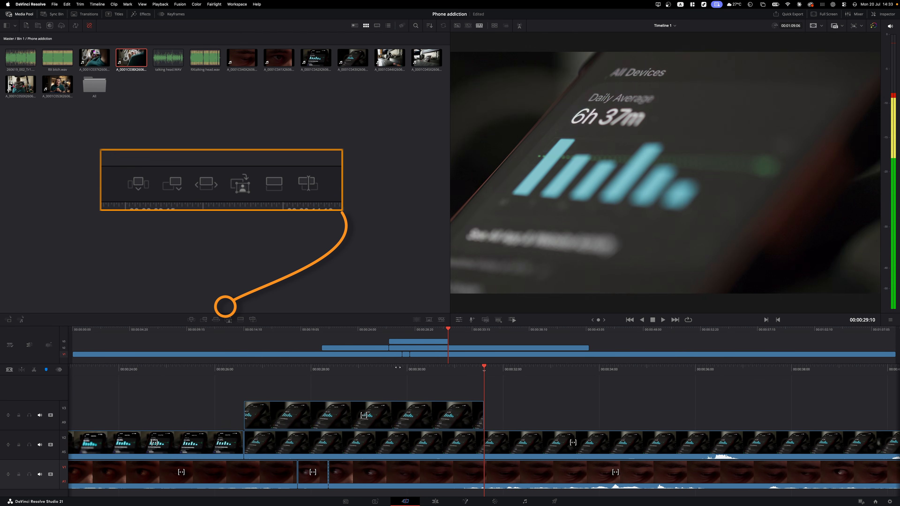
{"action": "left_click_drag", "start_coordinate": [398, 367], "coordinate": [502, 372]}
{"action": "key", "text": "super+z"}
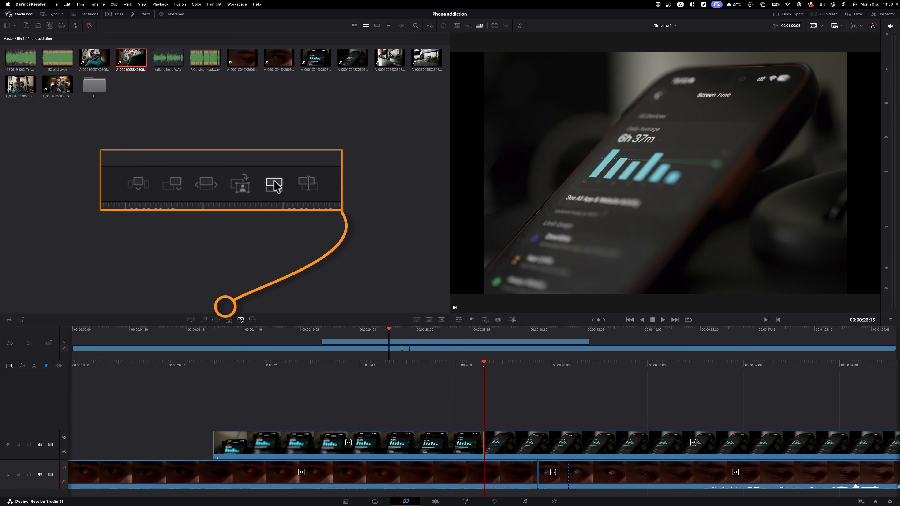
{"action": "left_click", "coordinate": [241, 320]}
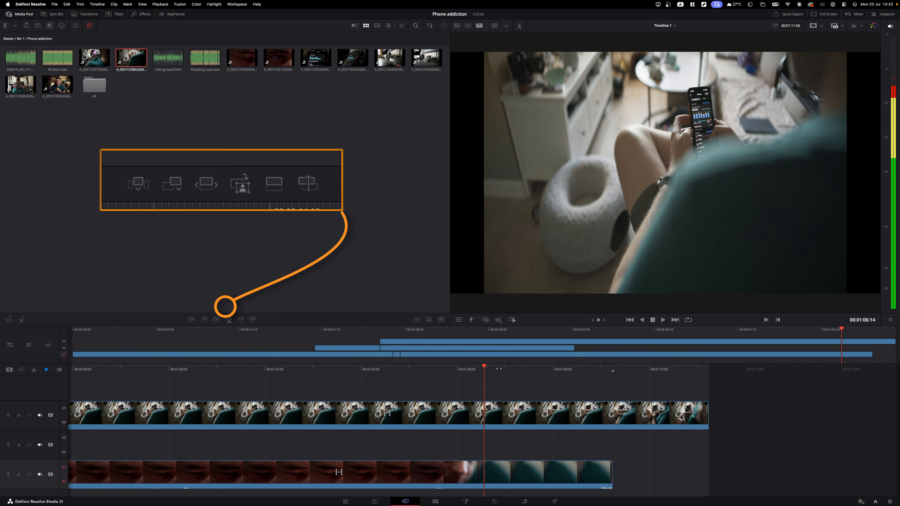
{"action": "key", "text": "super+z"}
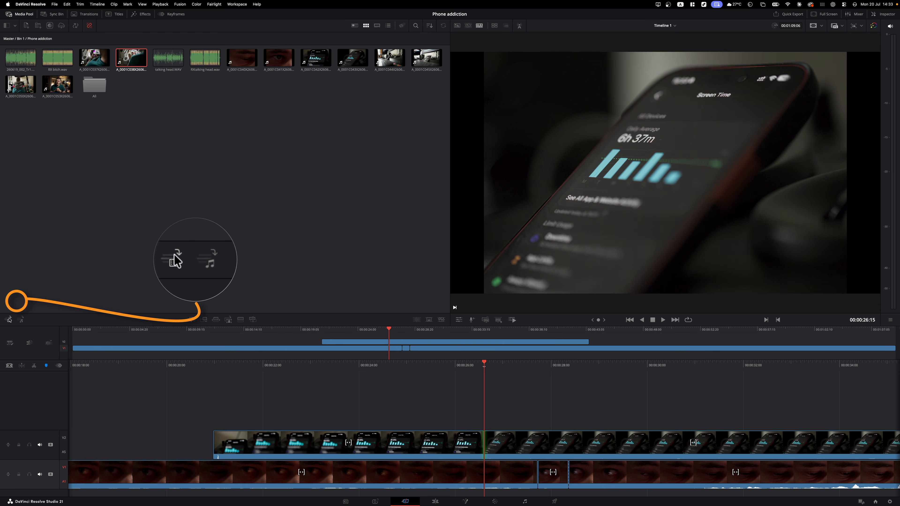
{"action": "left_click", "coordinate": [21, 320]}
{"action": "left_click", "coordinate": [192, 319]}
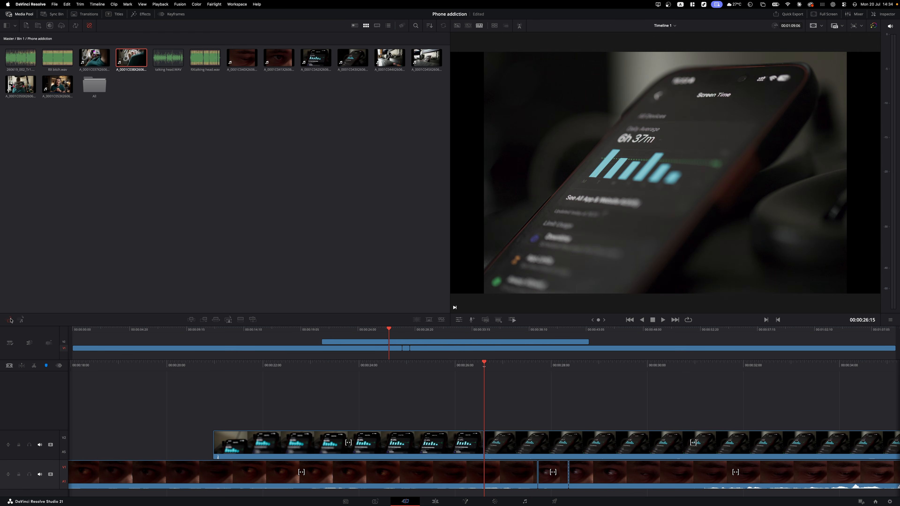
{"action": "key", "text": "v"}
- Try a cross-dissolve at the V2 cut, play it, then revert to a plain cut
{"action": "left_click", "coordinate": [429, 320]}
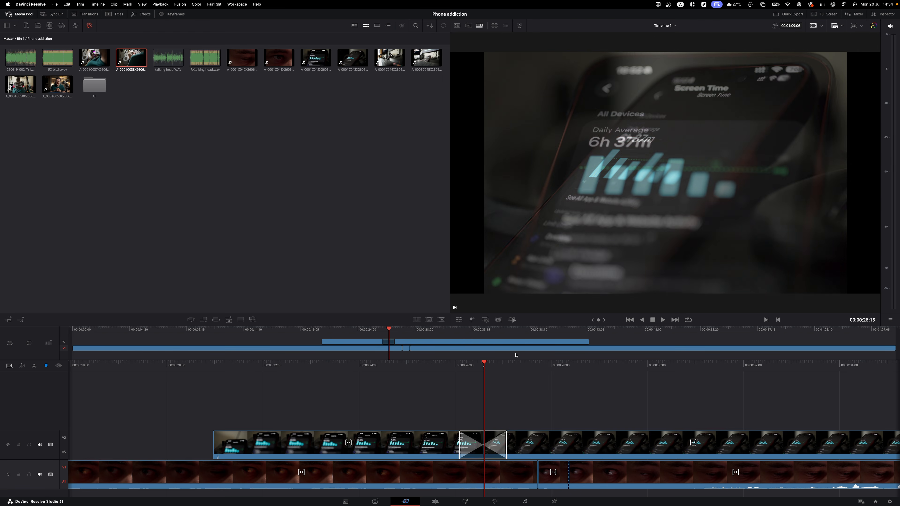
{"action": "key", "text": "space"}
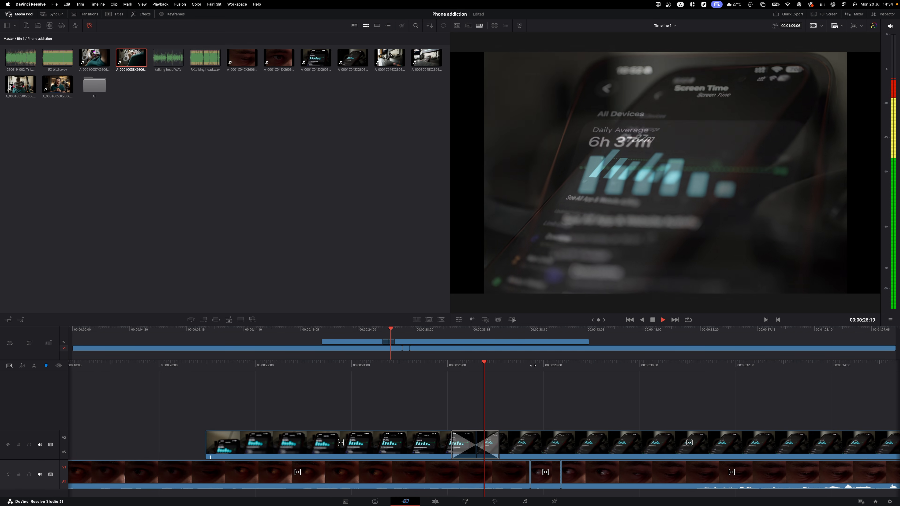
{"action": "left_click", "coordinate": [415, 319]}
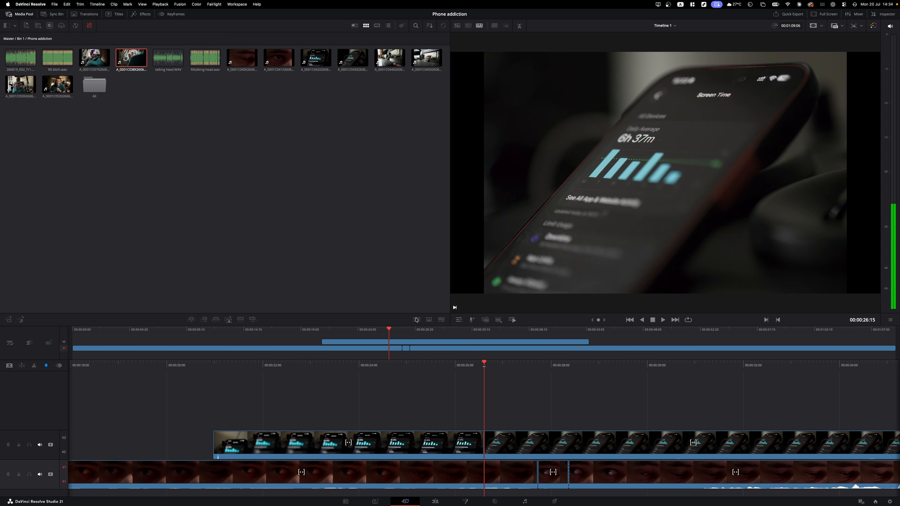
- Select the V2 edit point at 26:15, add a dissolve, and play through it to preview
{"action": "key", "text": "v"}
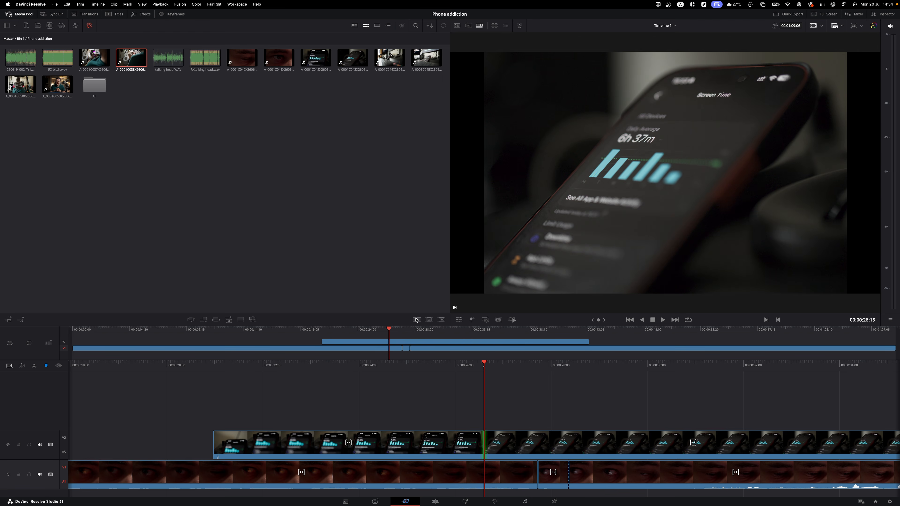
{"action": "left_click", "coordinate": [416, 320]}
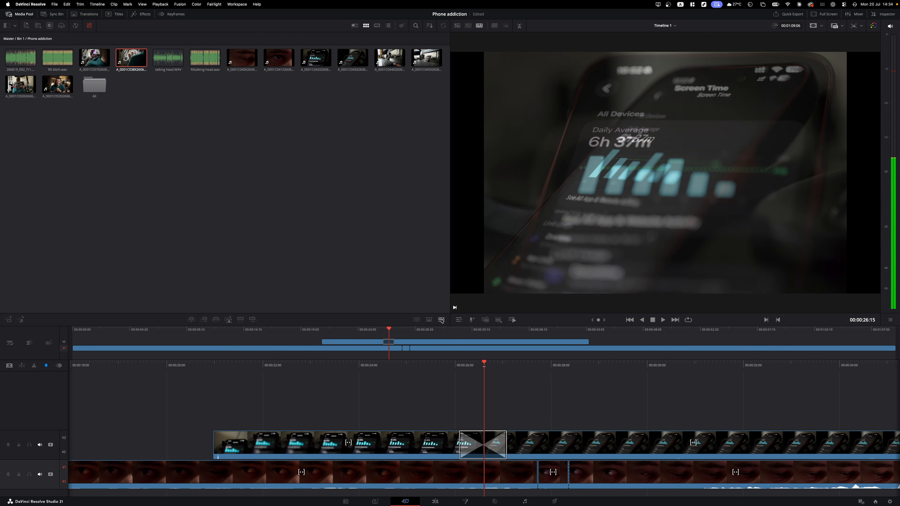
{"action": "left_click_drag", "start_coordinate": [497, 370], "coordinate": [530, 366]}
{"action": "key", "text": "space"}
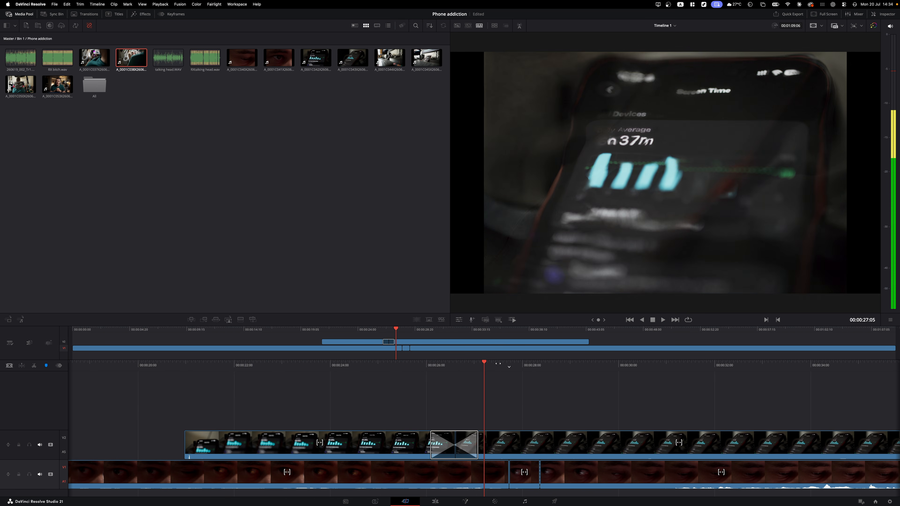
{"action": "left_click_drag", "start_coordinate": [479, 369], "coordinate": [510, 368]}
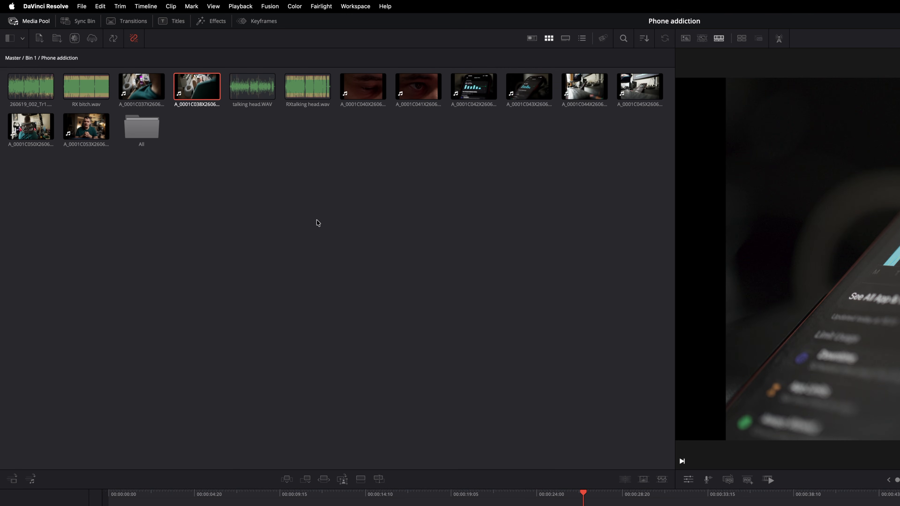
- Browse the Transitions, Titles and Effects libraries in turn, ending back on Transitions
{"action": "left_click", "coordinate": [133, 21]}
{"action": "left_click", "coordinate": [178, 22]}
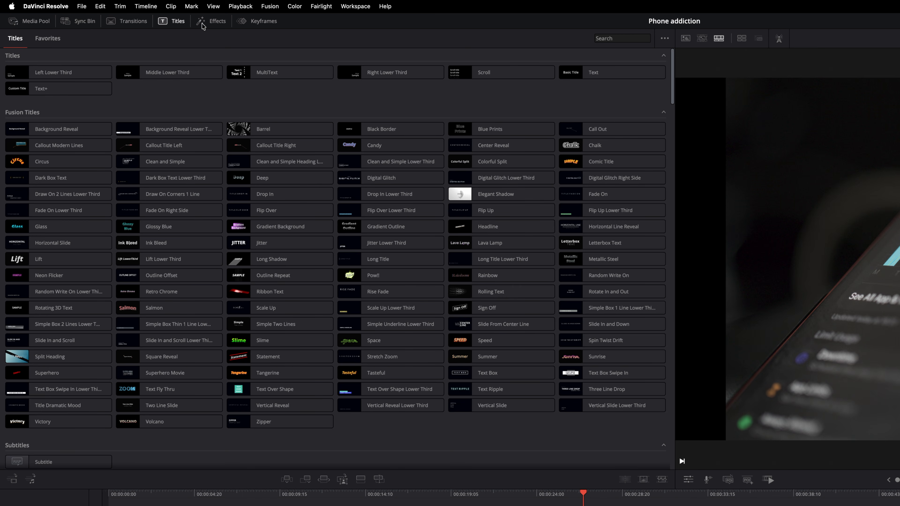
{"action": "left_click", "coordinate": [222, 23]}
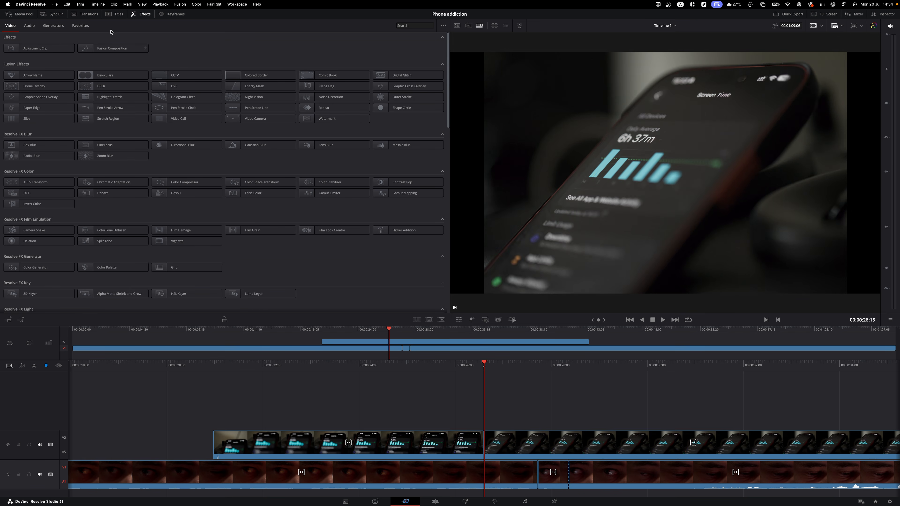
{"action": "left_click", "coordinate": [115, 15]}
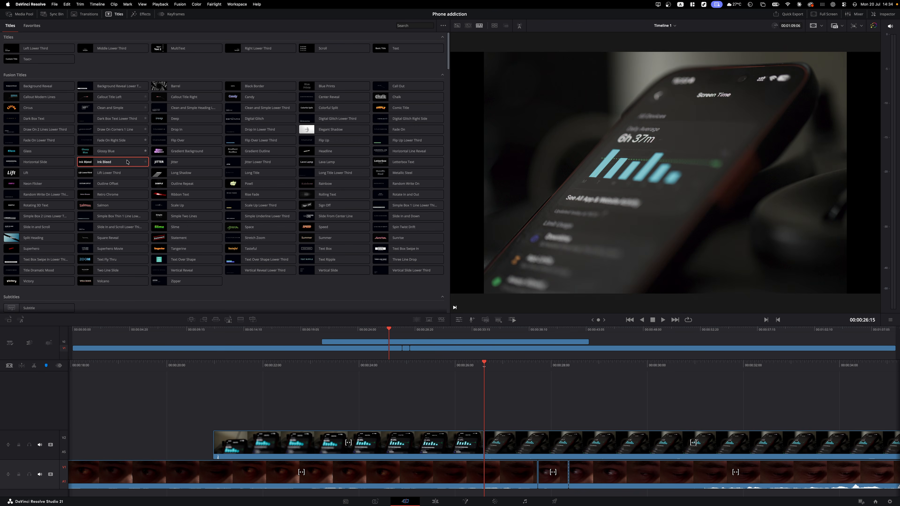
{"action": "left_click", "coordinate": [85, 14]}
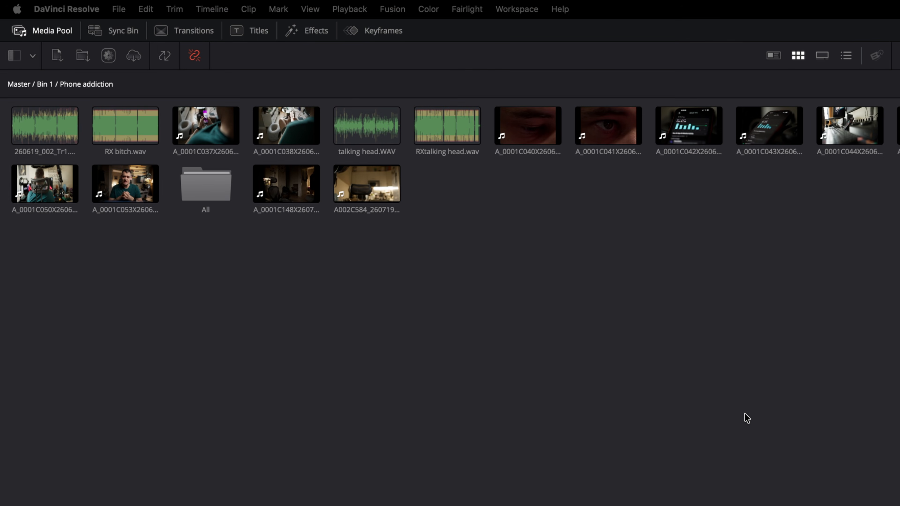
- Auto-sync the two interview camera clips by waveform, save the sync, and place one on V1
{"action": "left_click_drag", "start_coordinate": [453, 315], "coordinate": [284, 187]}
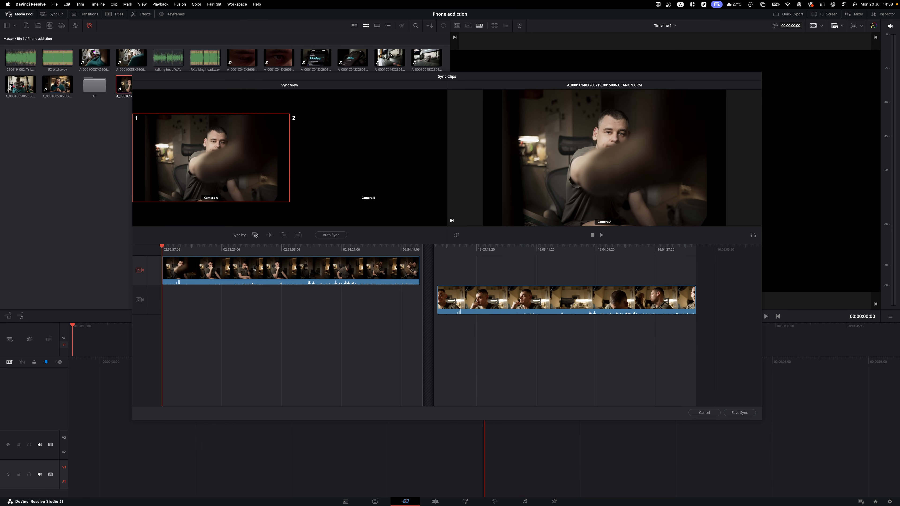
{"action": "left_click", "coordinate": [271, 237]}
{"action": "left_click", "coordinate": [339, 236]}
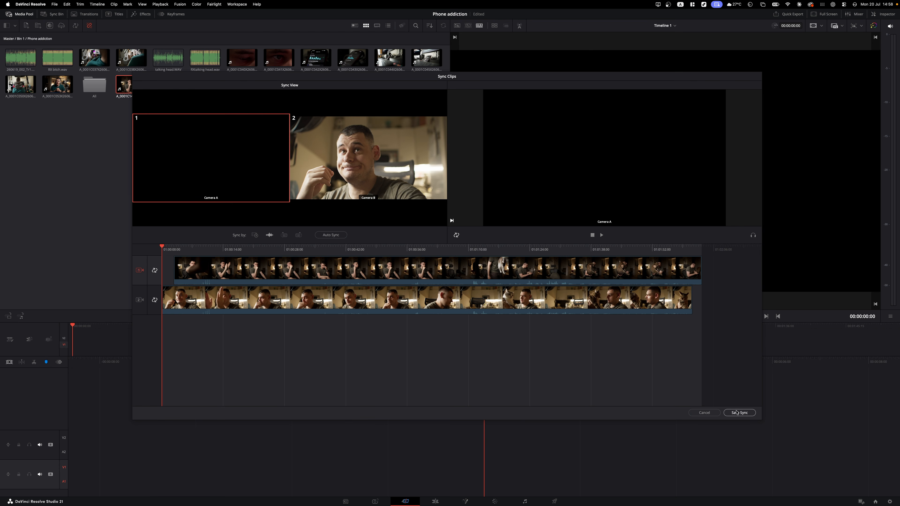
{"action": "left_click", "coordinate": [738, 413]}
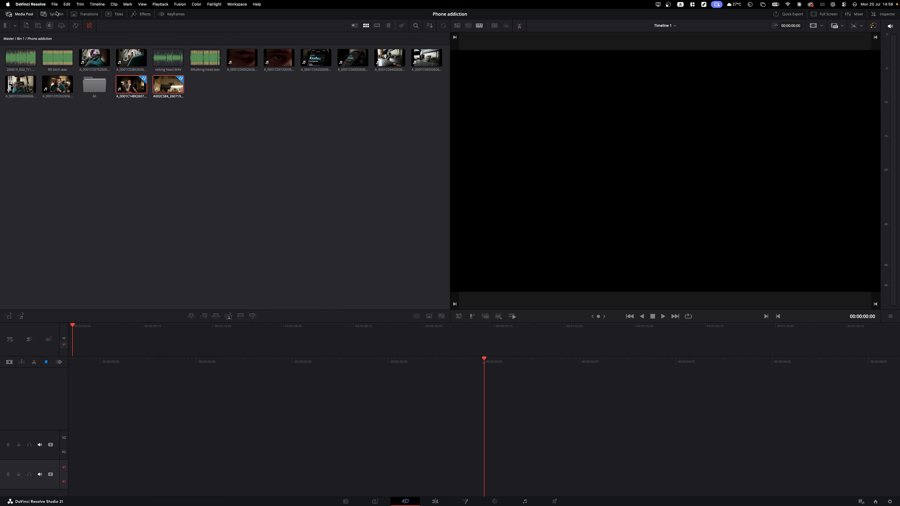
{"action": "left_click", "coordinate": [125, 129]}
{"action": "left_click_drag", "start_coordinate": [131, 86], "coordinate": [294, 438]}
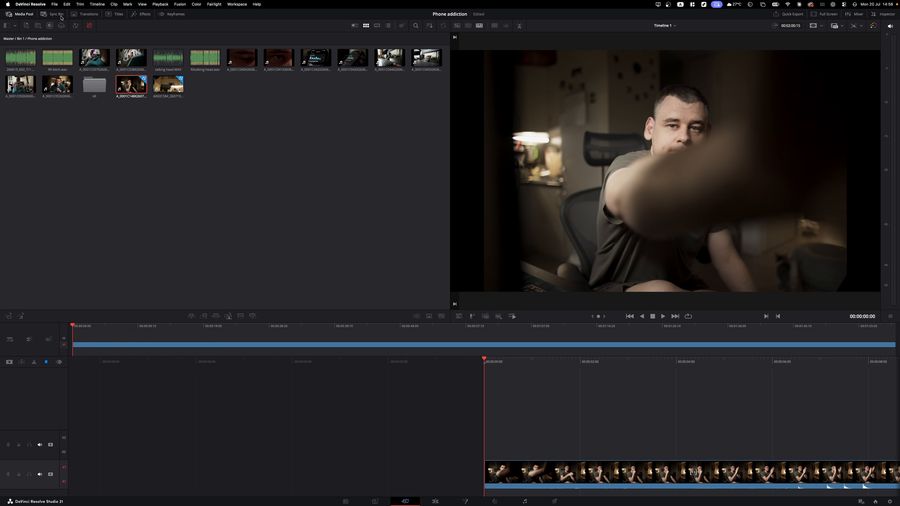
{"action": "left_click", "coordinate": [52, 14]}
{"action": "left_click_drag", "start_coordinate": [577, 366], "coordinate": [212, 365]}
{"action": "left_click", "coordinate": [717, 182]}
{"action": "key", "text": "space"}
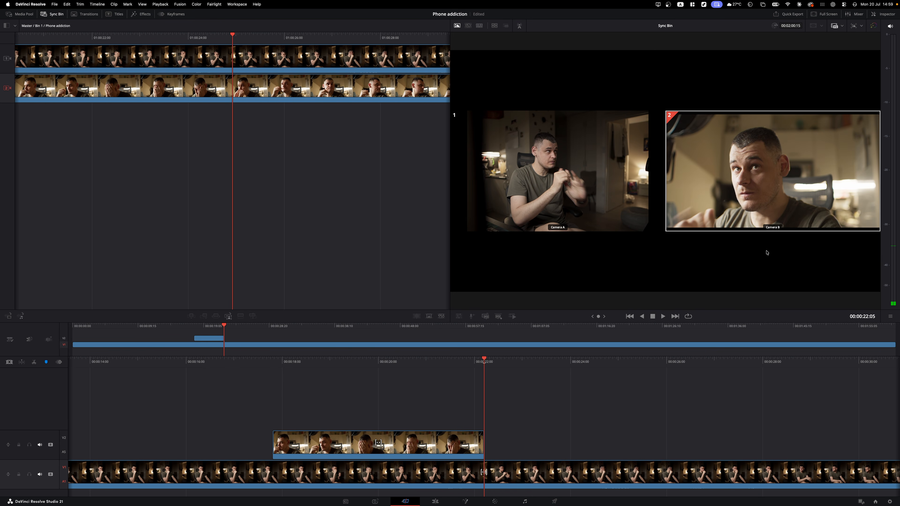
{"action": "left_click_drag", "start_coordinate": [478, 361], "coordinate": [396, 357]}
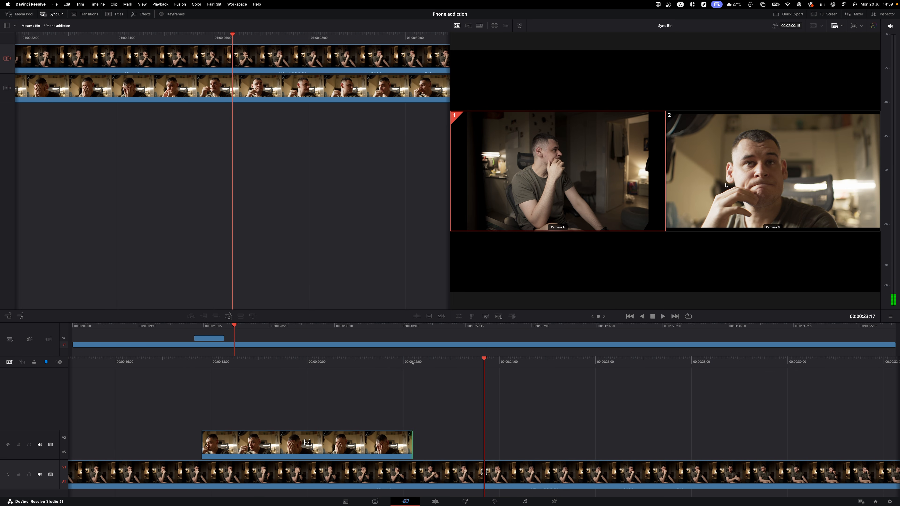
{"action": "left_click", "coordinate": [706, 187]}
{"action": "left_click_drag", "start_coordinate": [706, 187], "coordinate": [801, 187]}
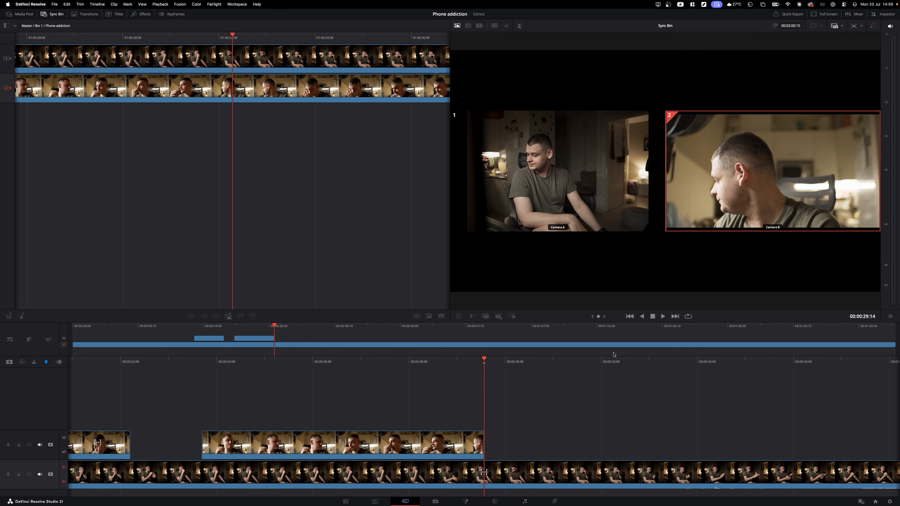
{"action": "left_click_drag", "start_coordinate": [437, 362], "coordinate": [811, 360]}
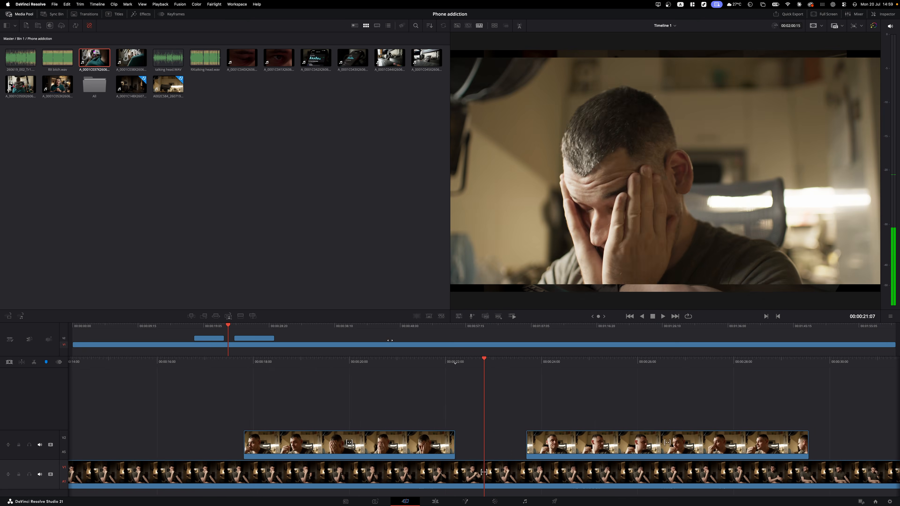
{"action": "left_click_drag", "start_coordinate": [390, 340], "coordinate": [448, 343]}
{"action": "key", "text": "space"}
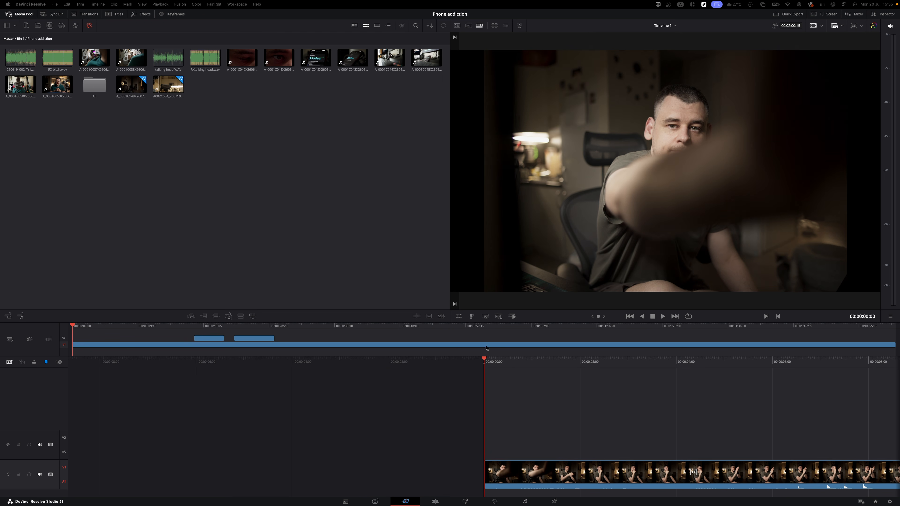
- Record a voice-over on a new VO track while reading the loaded Voiceover Recording Guide script
{"action": "left_click", "coordinate": [471, 316]}
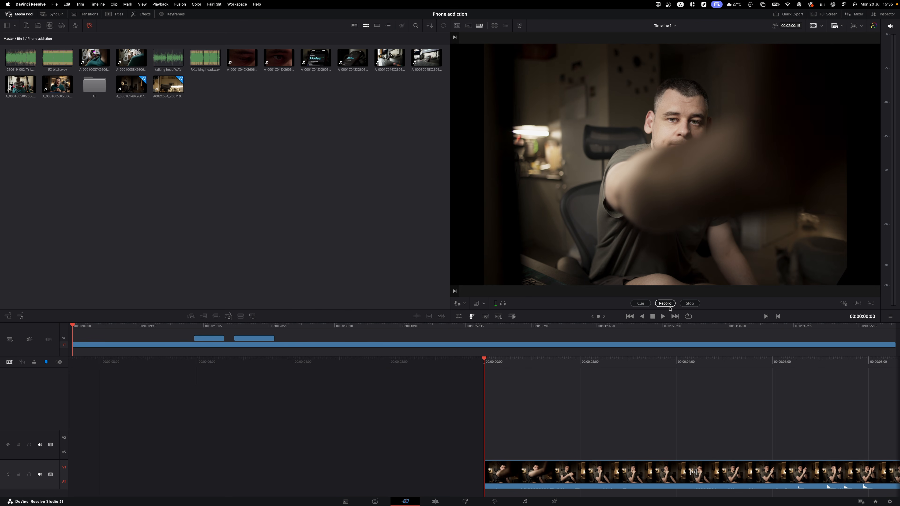
{"action": "left_click", "coordinate": [667, 306]}
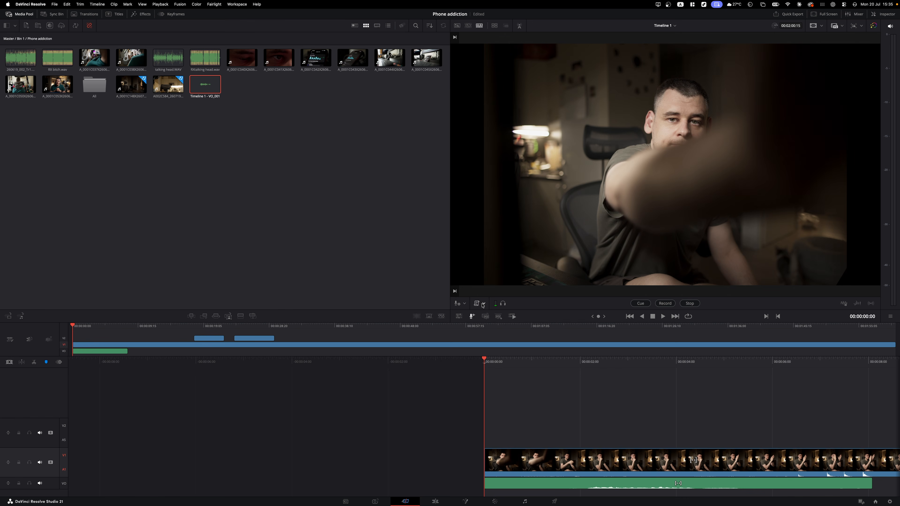
{"action": "left_click", "coordinate": [483, 304]}
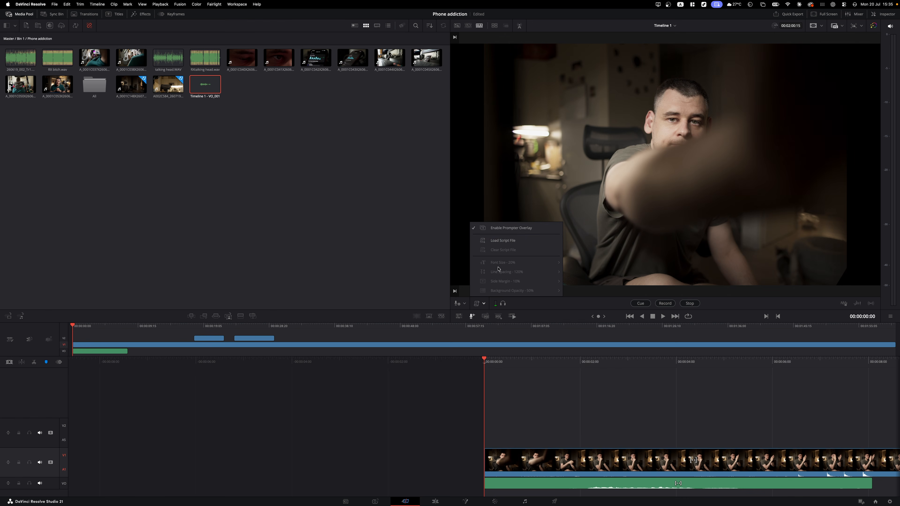
{"action": "left_click", "coordinate": [503, 241]}
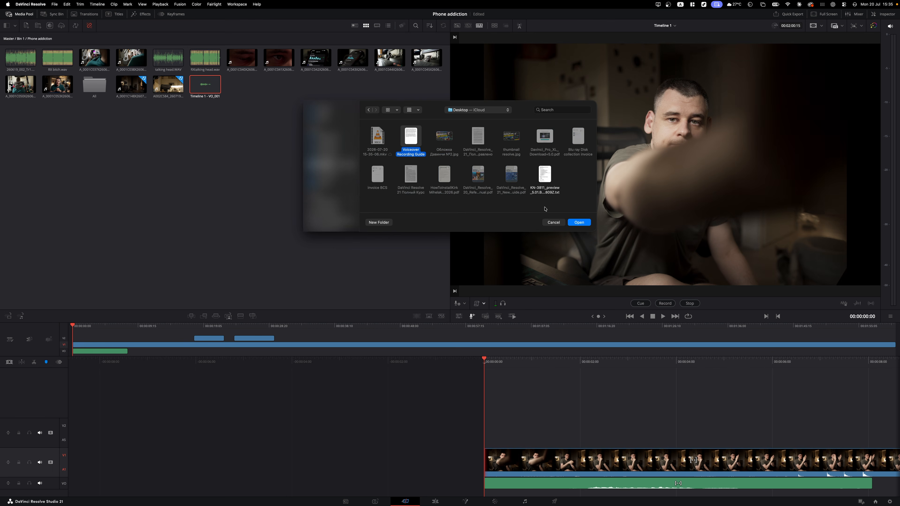
{"action": "left_click", "coordinate": [579, 222]}
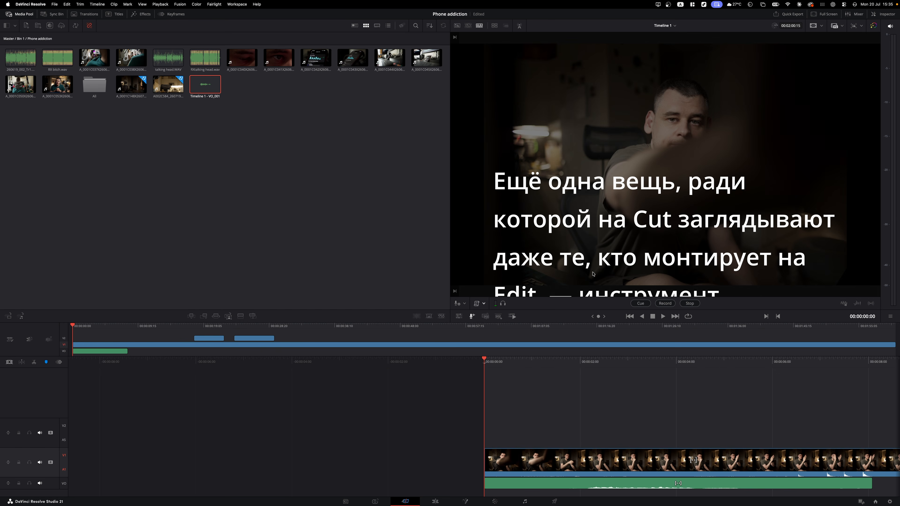
{"action": "left_click", "coordinate": [665, 303]}
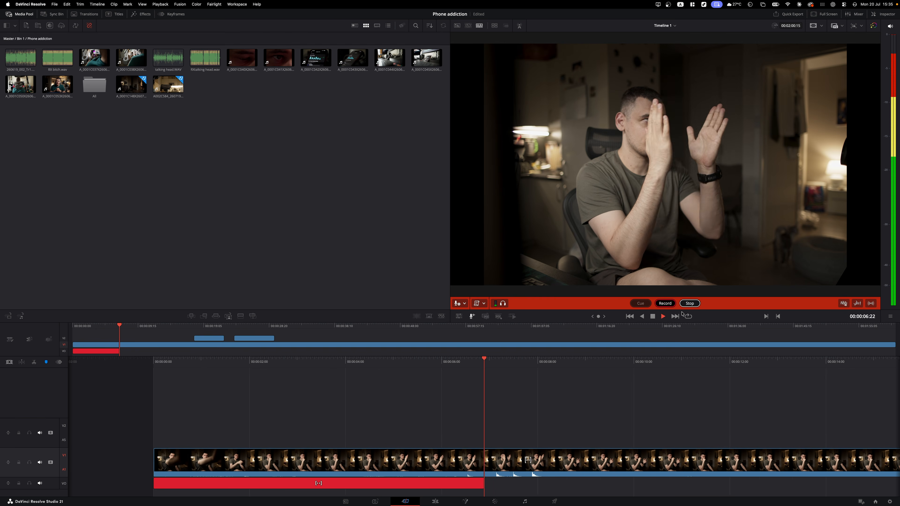
{"action": "left_click", "coordinate": [688, 304]}
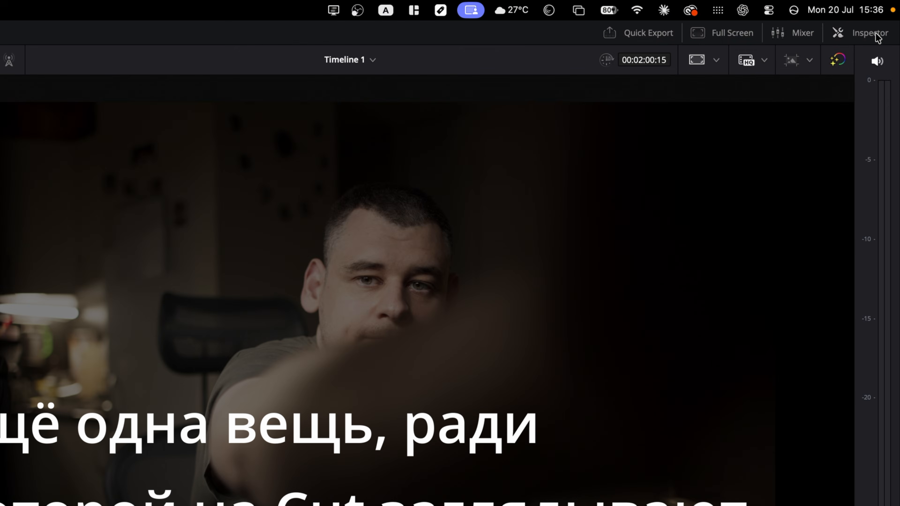
- Show Audio 1's Inspector audio settings and toggle AI Voice Isolation and Dialogue Leveler on and off
{"action": "left_click", "coordinate": [882, 14]}
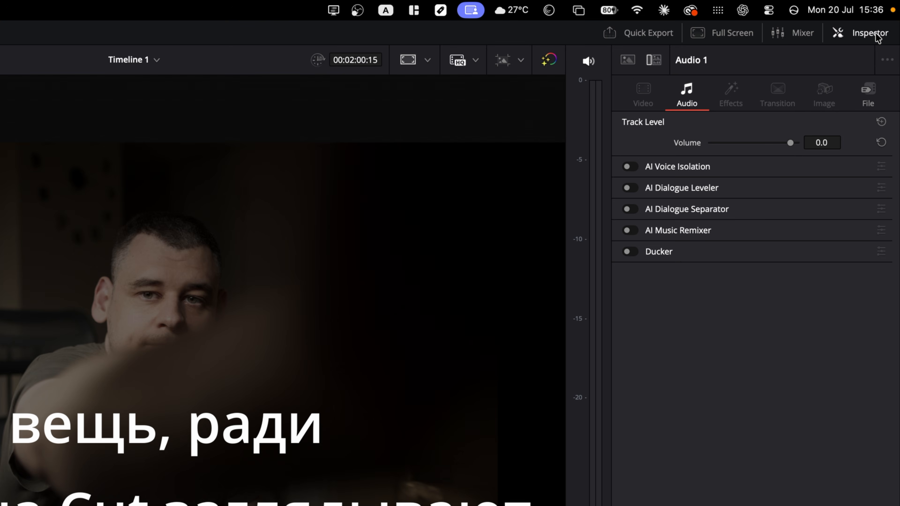
{"action": "left_click", "coordinate": [630, 167]}
{"action": "left_click", "coordinate": [631, 167]}
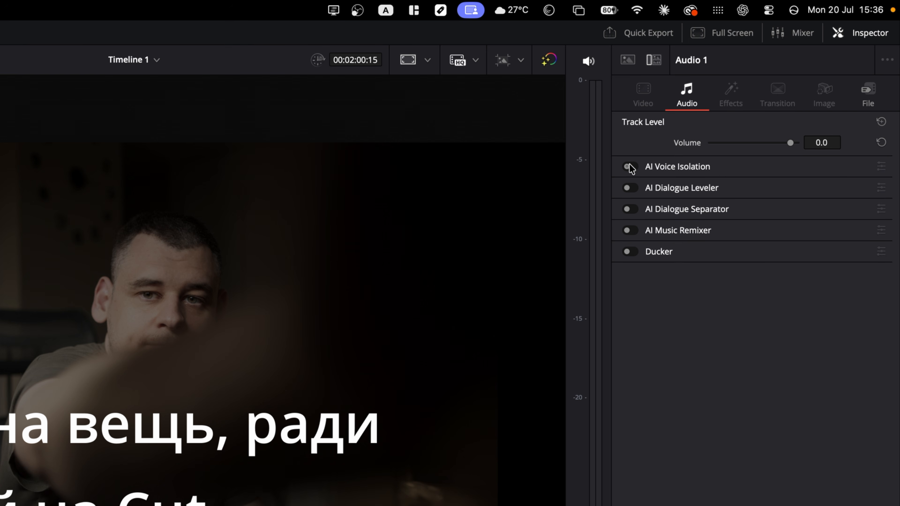
{"action": "left_click", "coordinate": [631, 188]}
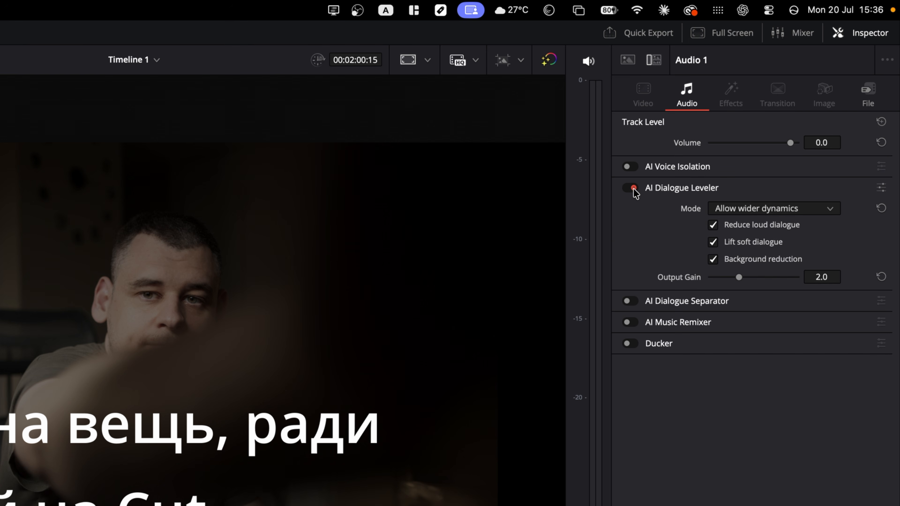
{"action": "left_click", "coordinate": [633, 188]}
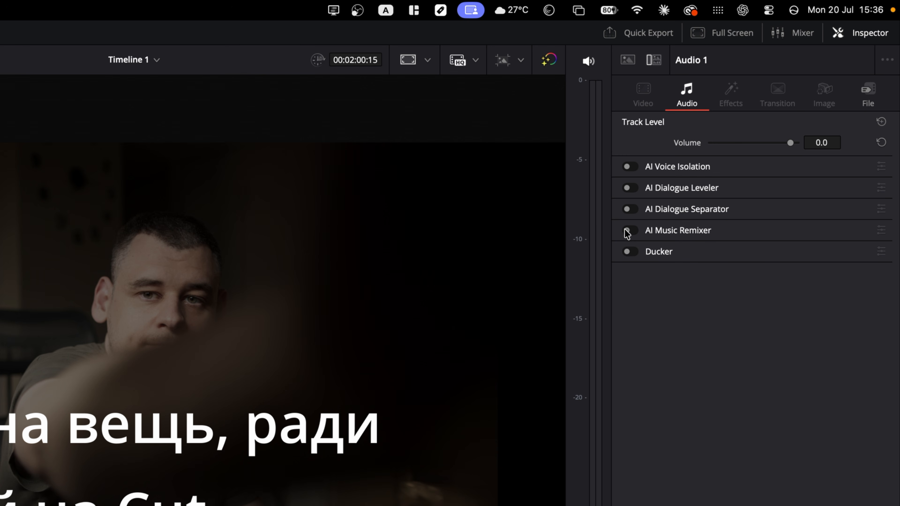
- Try the Ducker with Audio 2 as source and Duck Level 10, turn it off, then enable AI Music Remixer
{"action": "left_click", "coordinate": [632, 252]}
{"action": "left_click", "coordinate": [744, 272]}
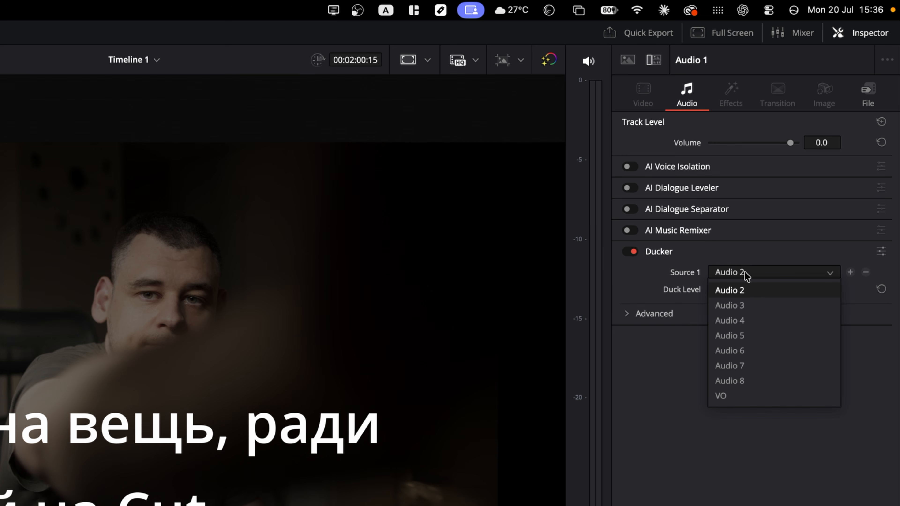
{"action": "left_click", "coordinate": [741, 291]}
{"action": "left_click_drag", "start_coordinate": [743, 289], "coordinate": [759, 298]}
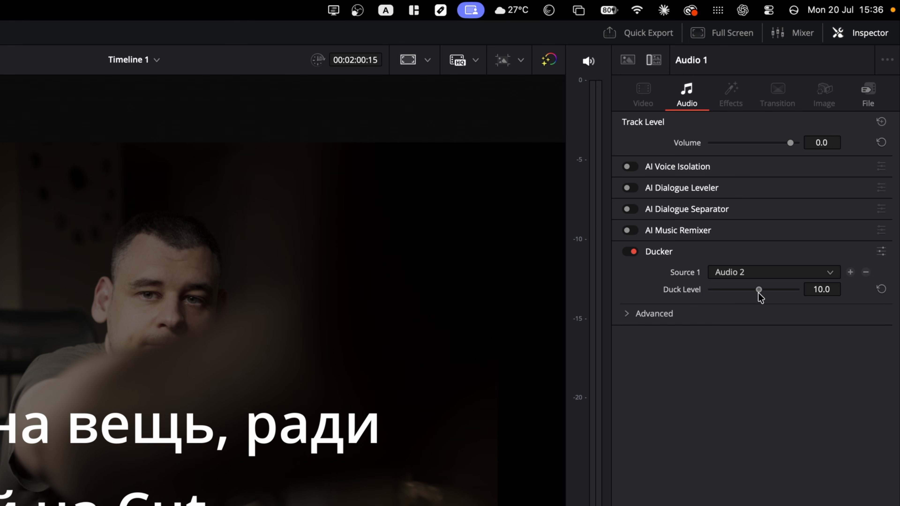
{"action": "left_click", "coordinate": [632, 316]}
{"action": "left_click", "coordinate": [631, 315]}
{"action": "left_click", "coordinate": [631, 252]}
{"action": "left_click", "coordinate": [634, 231]}
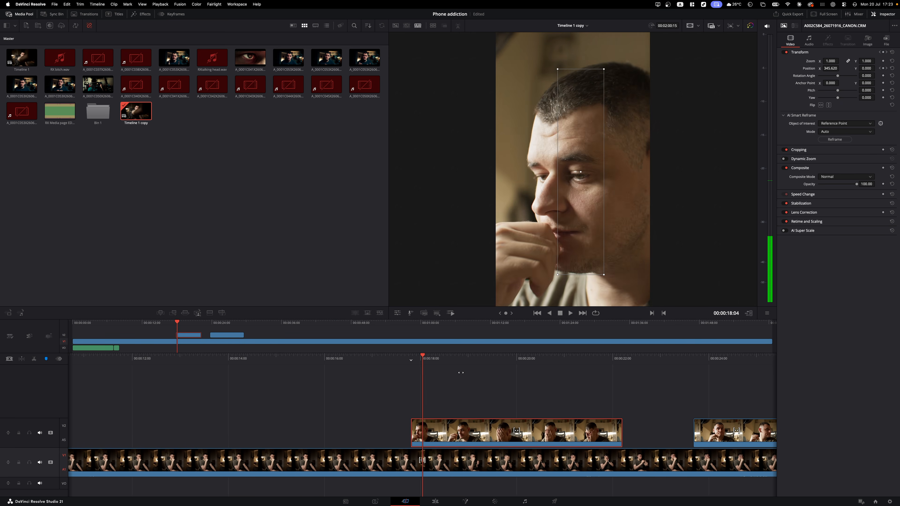
- Scrub back through the interview footage in the timeline
{"action": "left_click_drag", "start_coordinate": [314, 374], "coordinate": [312, 393]}
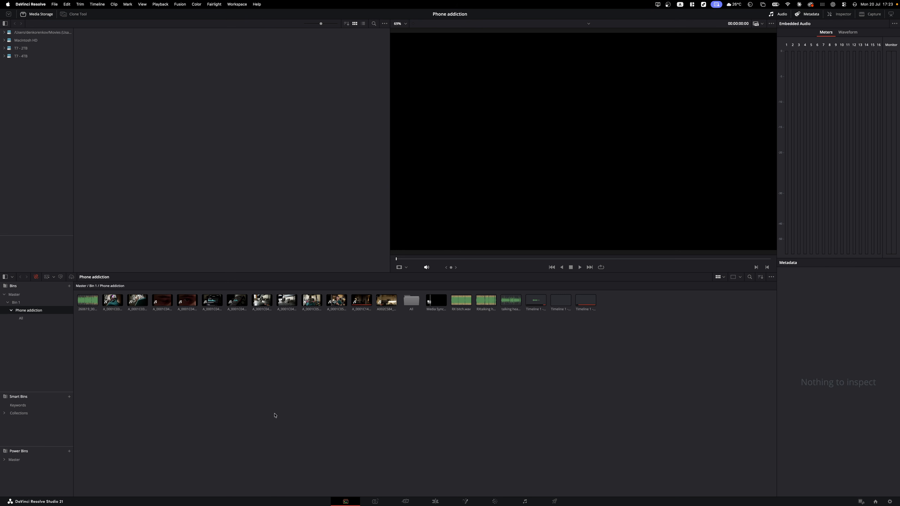
- Duplicate Timeline 1 in the Master bin to create Timeline 1 copy
{"action": "left_click", "coordinate": [22, 294]}
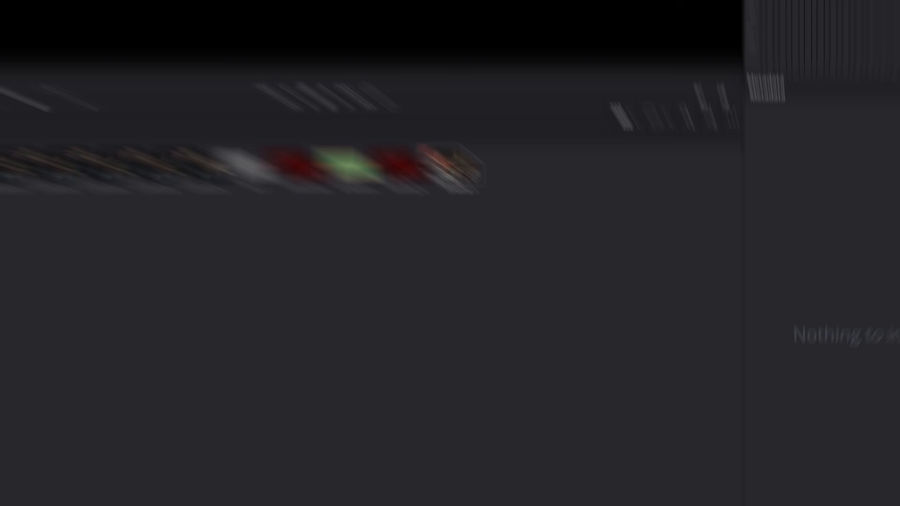
{"action": "right_click", "coordinate": [642, 304]}
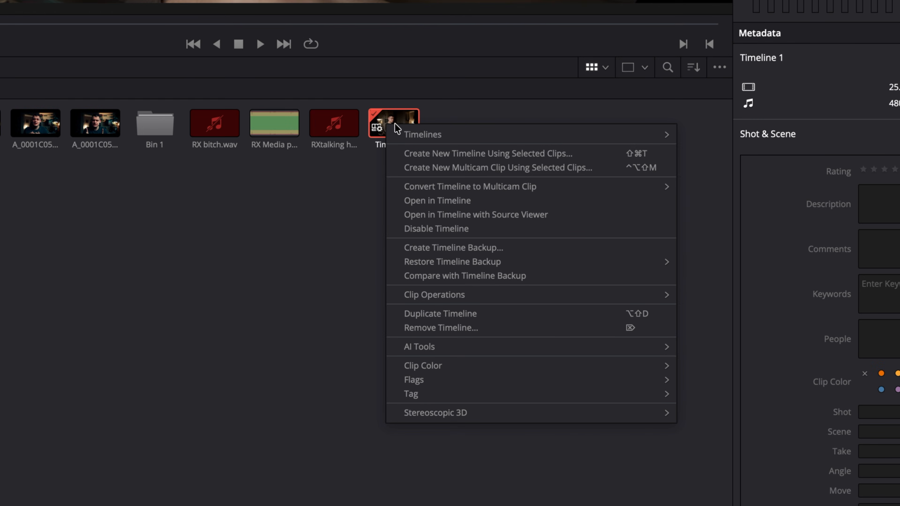
{"action": "left_click", "coordinate": [499, 322]}
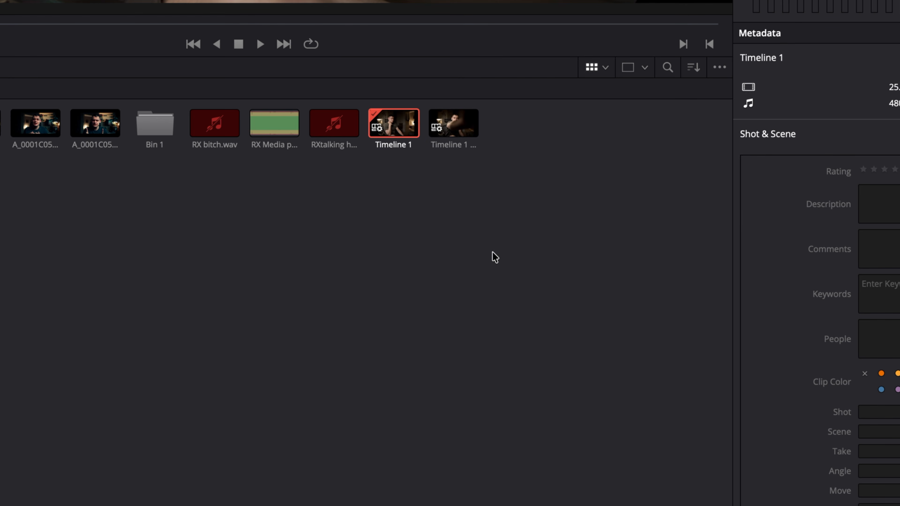
- Switch Timeline 1 copy's settings to vertical resolution (2160 x 3840)
{"action": "right_click", "coordinate": [442, 128]}
{"action": "mouse_move", "coordinate": [673, 135]}
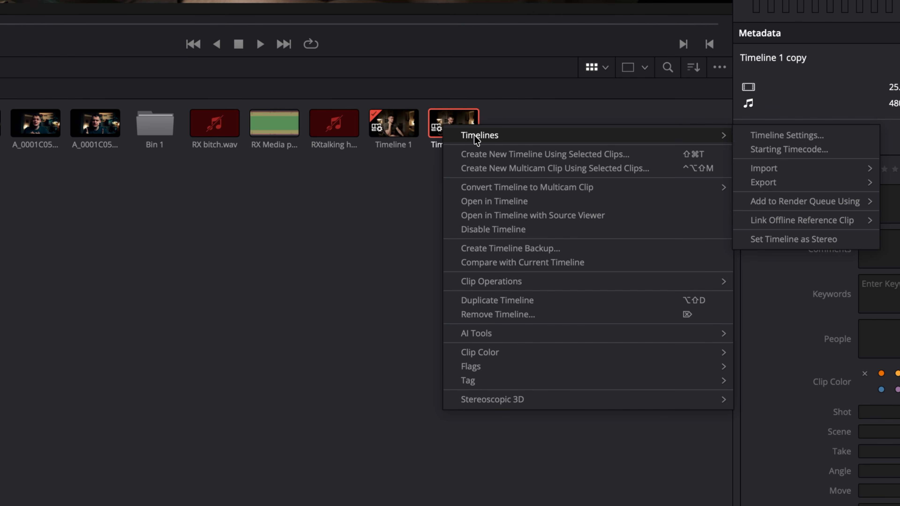
{"action": "left_click", "coordinate": [785, 135]}
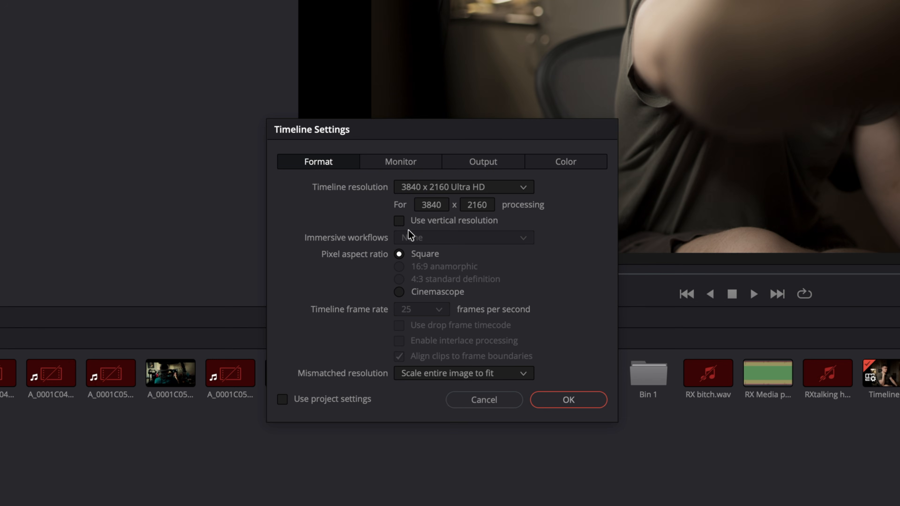
{"action": "left_click", "coordinate": [398, 221]}
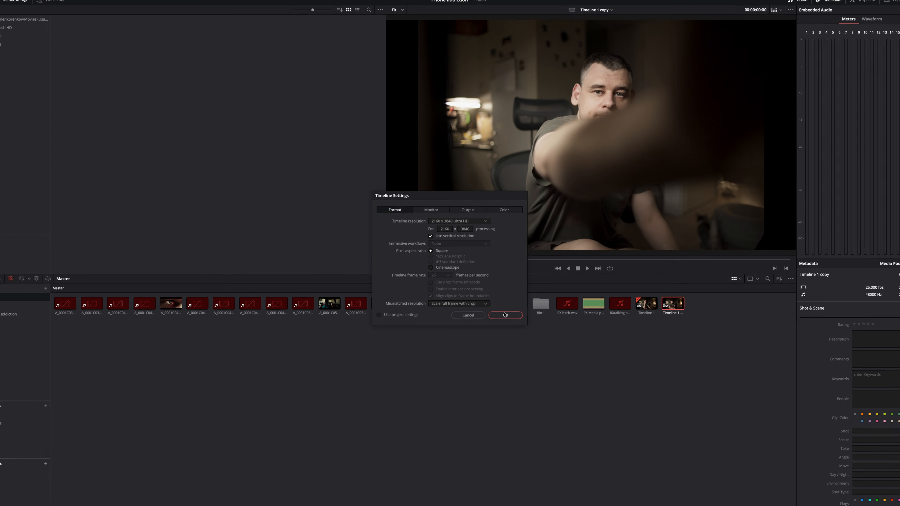
{"action": "left_click", "coordinate": [569, 399]}
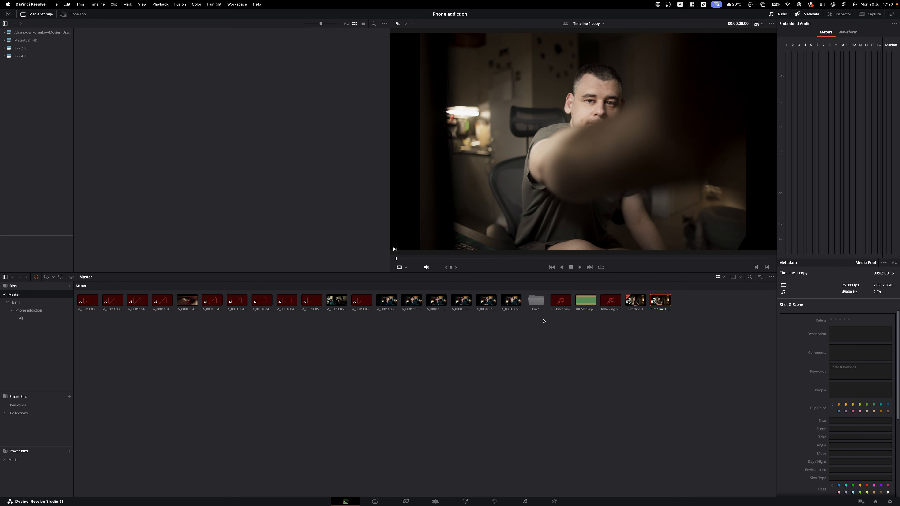
- Open Timeline 1 copy and auto-reframe the V2 clip for vertical with AI Smart Reframe
{"action": "double_click", "coordinate": [656, 299]}
{"action": "left_click", "coordinate": [405, 501]}
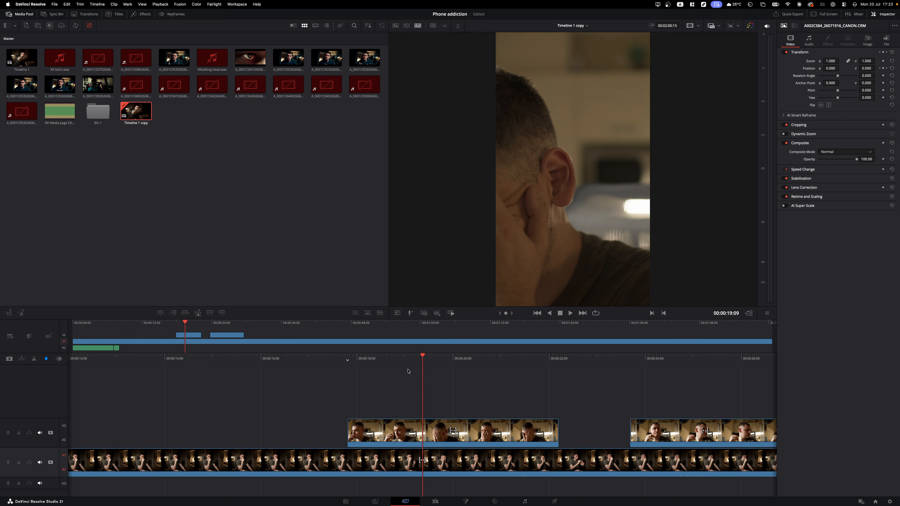
{"action": "left_click", "coordinate": [434, 429]}
{"action": "left_click_drag", "start_coordinate": [438, 359], "coordinate": [494, 359]}
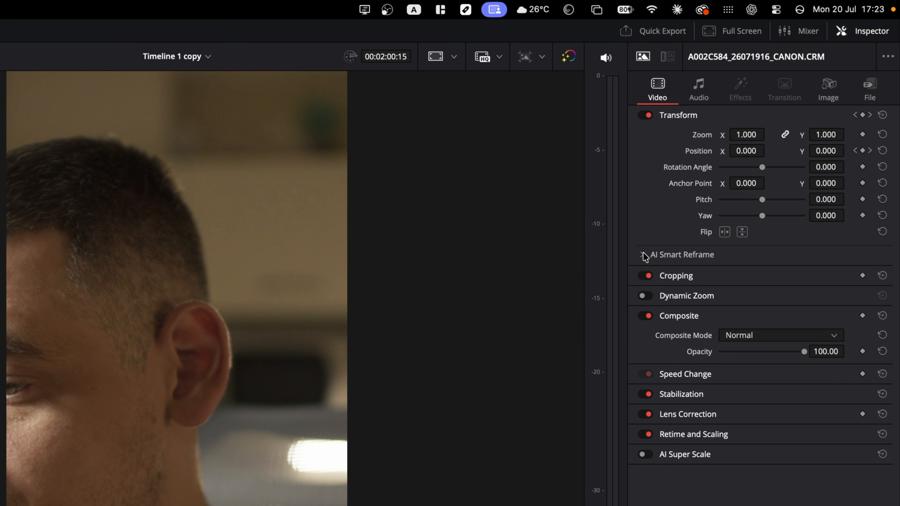
{"action": "left_click", "coordinate": [642, 255]}
{"action": "left_click", "coordinate": [760, 308]}
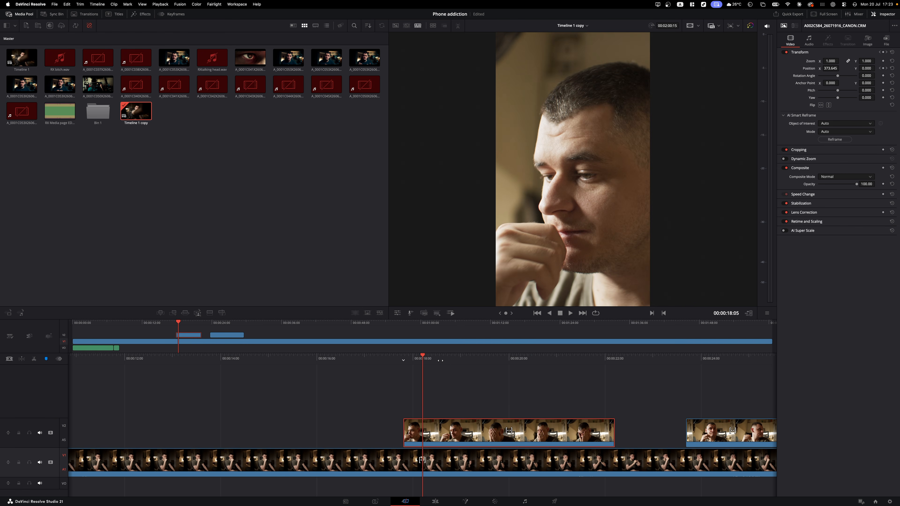
{"action": "key", "text": "space"}
- Reframe the V2 clip around a Reference Point placed over the man's face
{"action": "left_click_drag", "start_coordinate": [286, 364], "coordinate": [417, 364]}
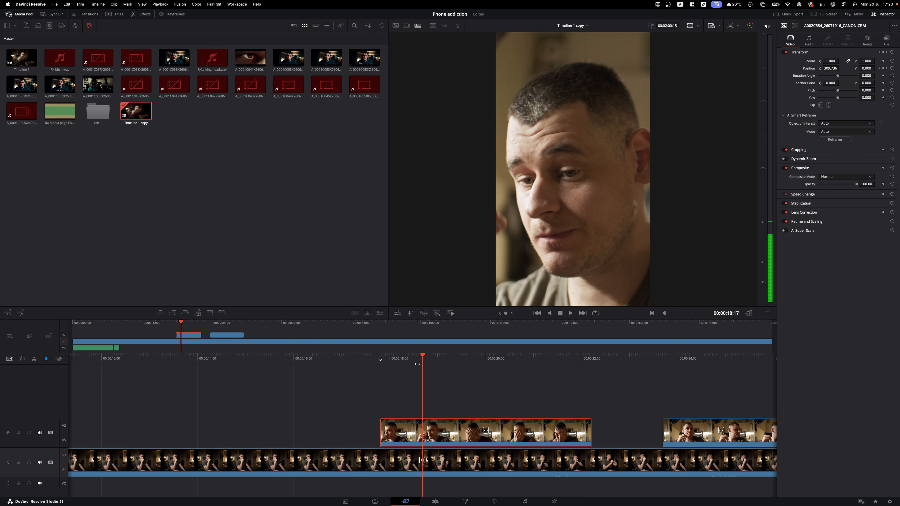
{"action": "left_click_drag", "start_coordinate": [416, 364], "coordinate": [425, 363]}
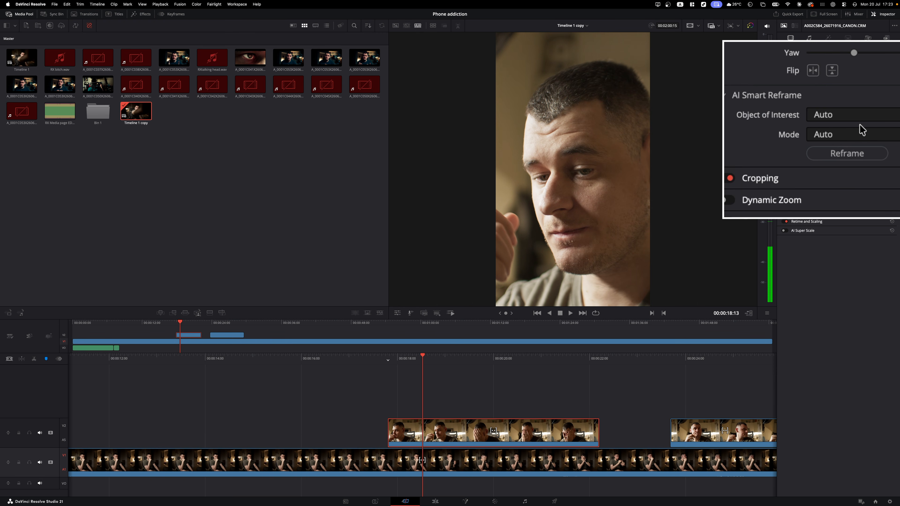
{"action": "left_click", "coordinate": [837, 132]}
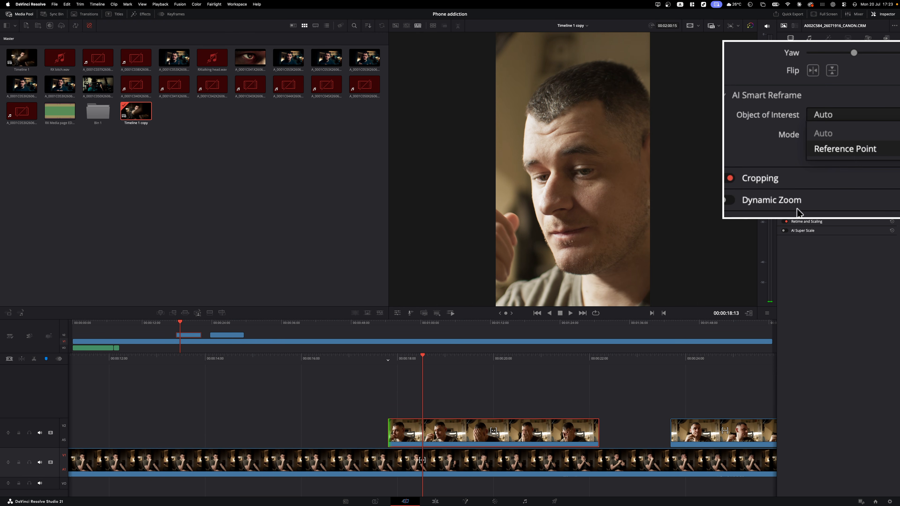
{"action": "left_click", "coordinate": [839, 138]}
{"action": "left_click_drag", "start_coordinate": [570, 204], "coordinate": [579, 207]}
{"action": "left_click", "coordinate": [835, 139]}
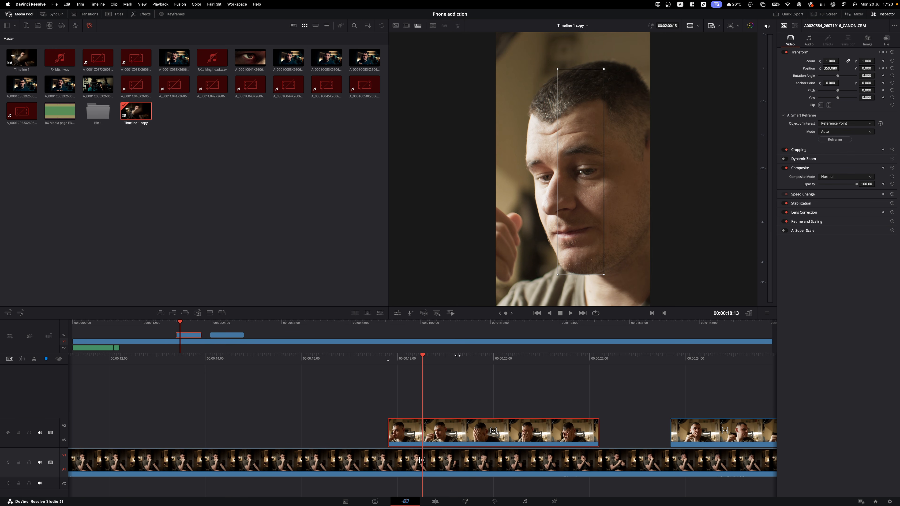
{"action": "left_click_drag", "start_coordinate": [430, 360], "coordinate": [333, 381]}
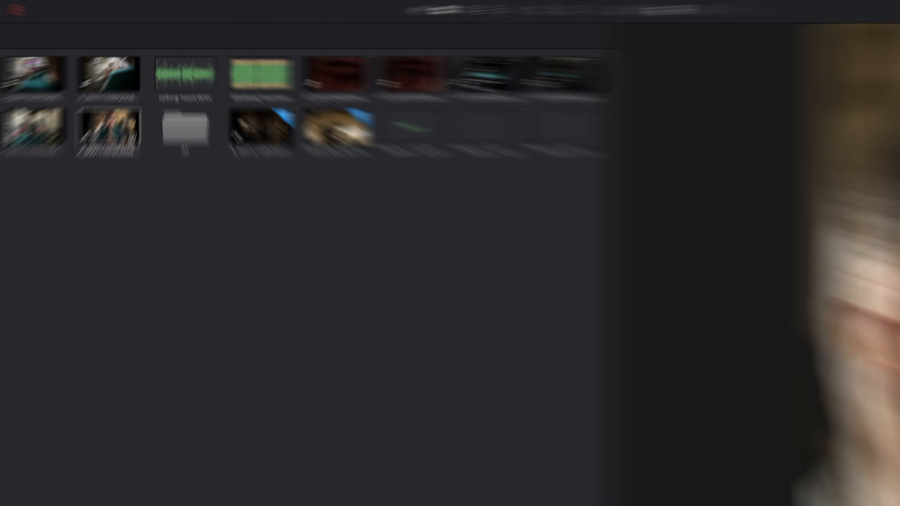
- Append a selected stretch of the interview's audio transcription to the end of the timeline
{"action": "right_click", "coordinate": [133, 83]}
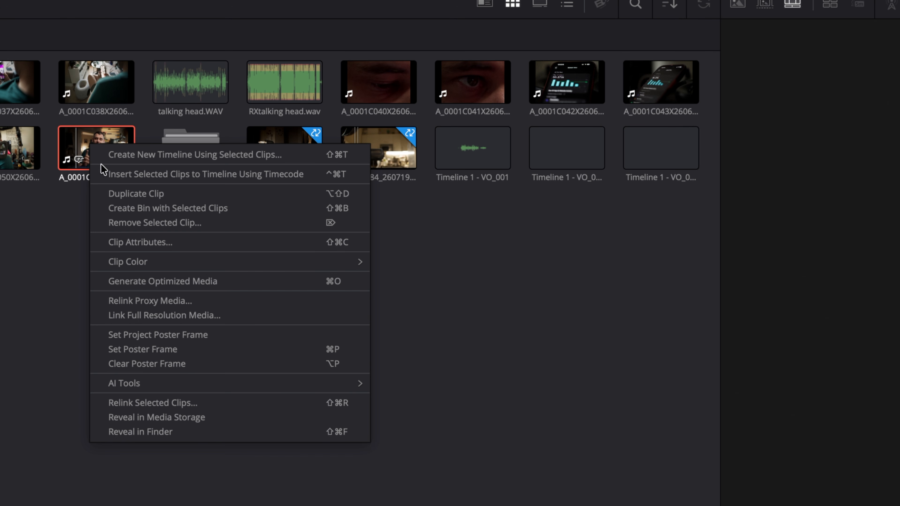
{"action": "mouse_move", "coordinate": [149, 383]}
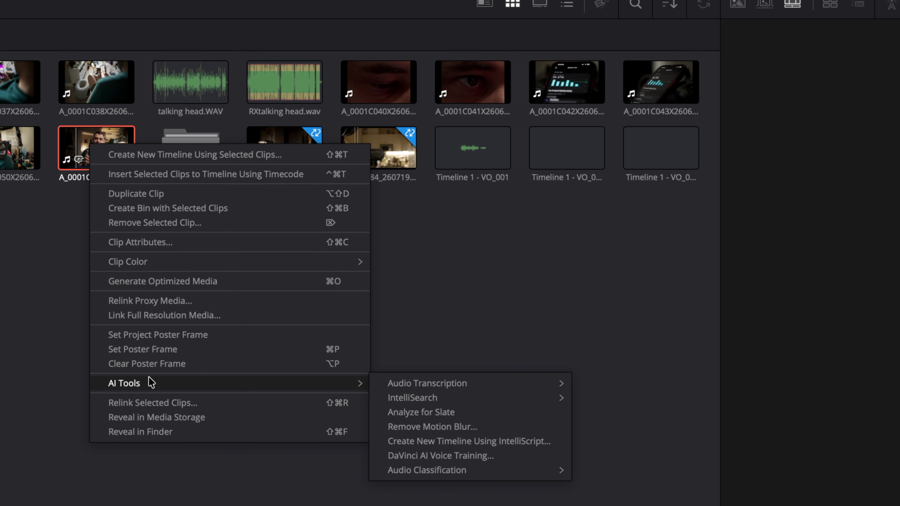
{"action": "mouse_move", "coordinate": [418, 386]}
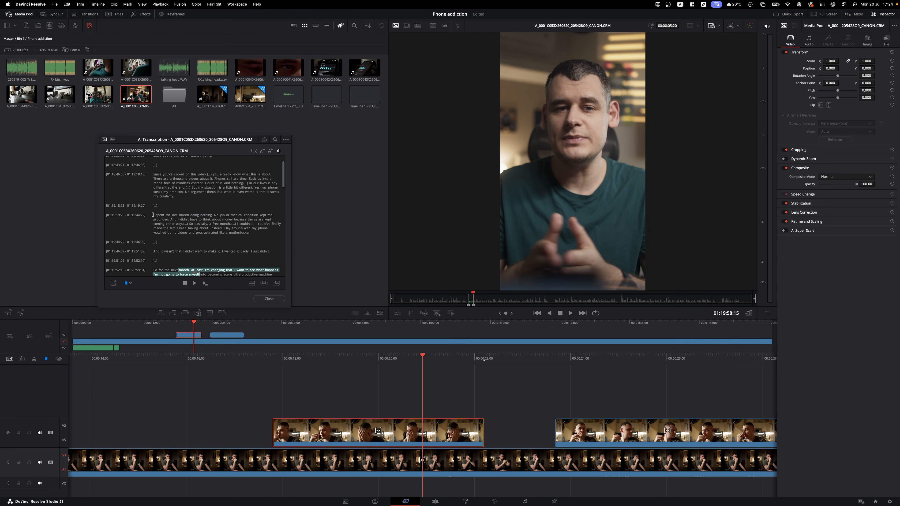
{"action": "left_click_drag", "start_coordinate": [153, 214], "coordinate": [254, 222]}
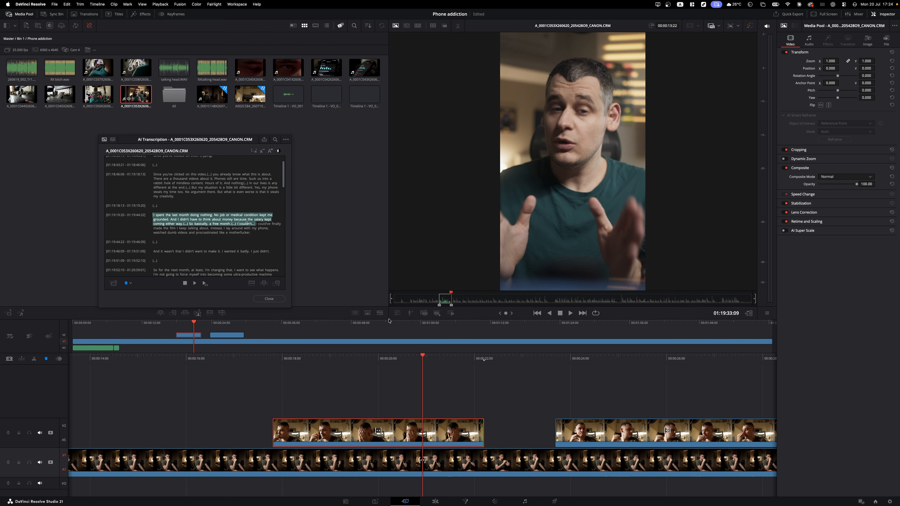
{"action": "left_click", "coordinate": [174, 313]}
- Review the appended section and bring up the Boring Detector's Analyze Timeline Edits settings
{"action": "left_click_drag", "start_coordinate": [360, 361], "coordinate": [754, 370]}
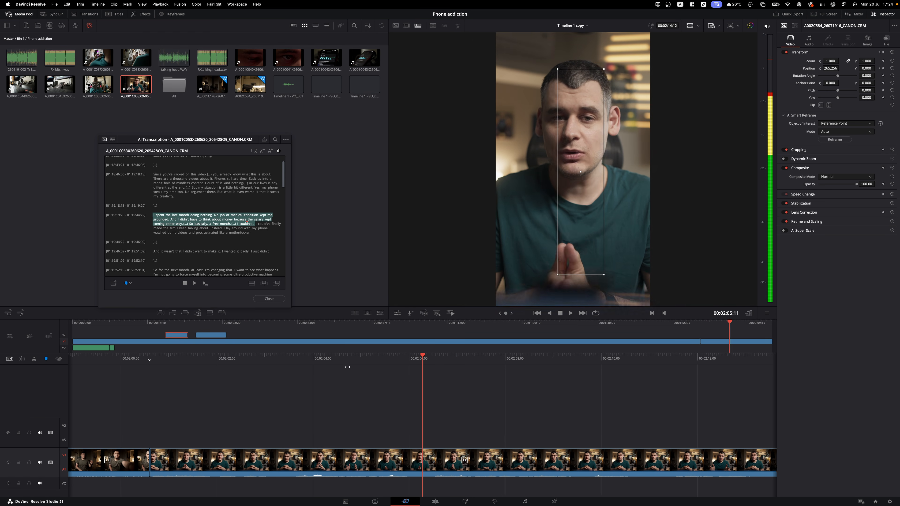
{"action": "left_click_drag", "start_coordinate": [273, 363], "coordinate": [319, 367]}
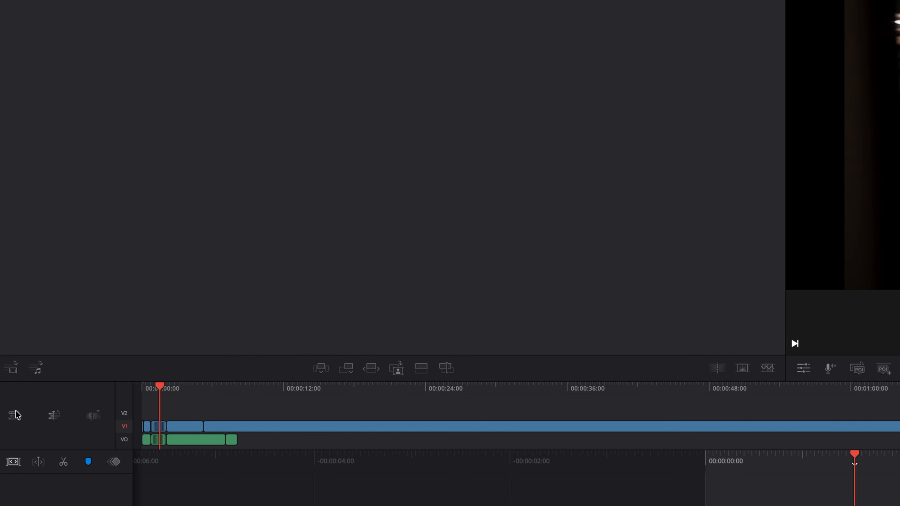
{"action": "left_click", "coordinate": [10, 333]}
{"action": "left_click", "coordinate": [67, 394]}
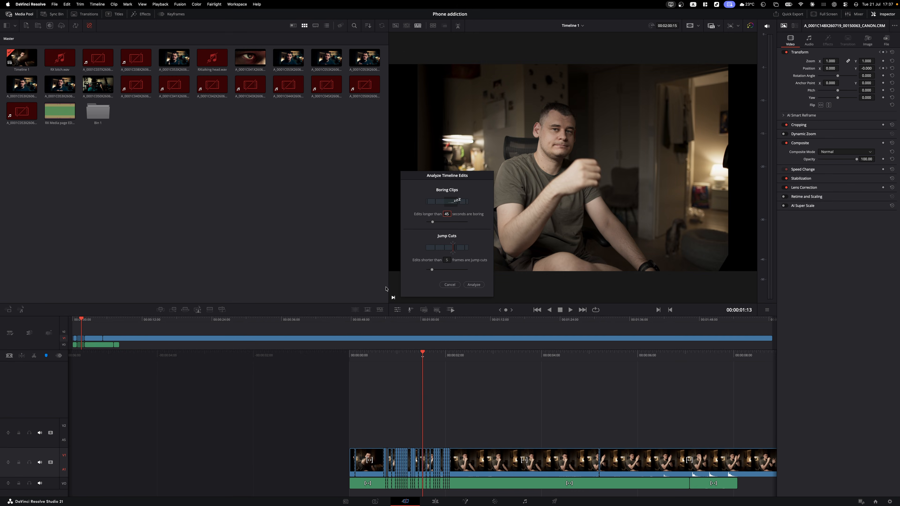
- Analyze Timeline 1 for edits over 45 seconds and jump cuts under 5 frames
{"action": "left_click", "coordinate": [474, 285]}
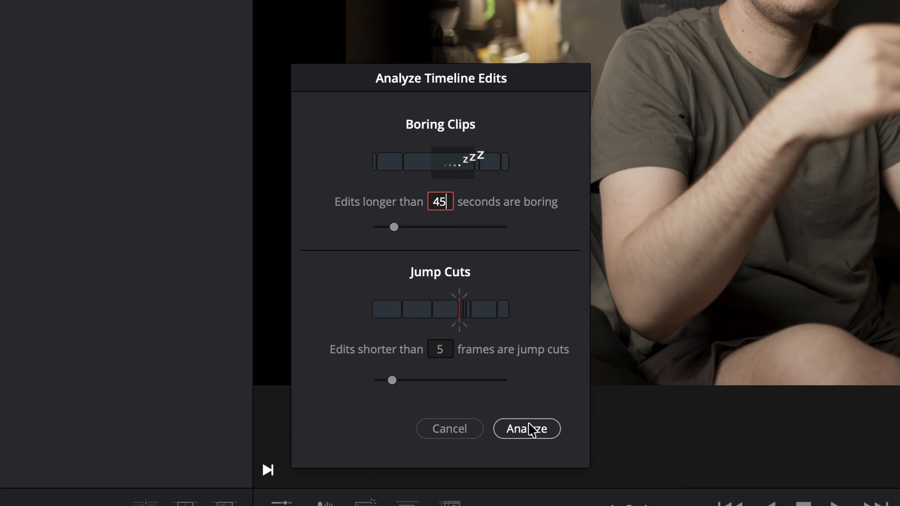
{"action": "left_click", "coordinate": [528, 428]}
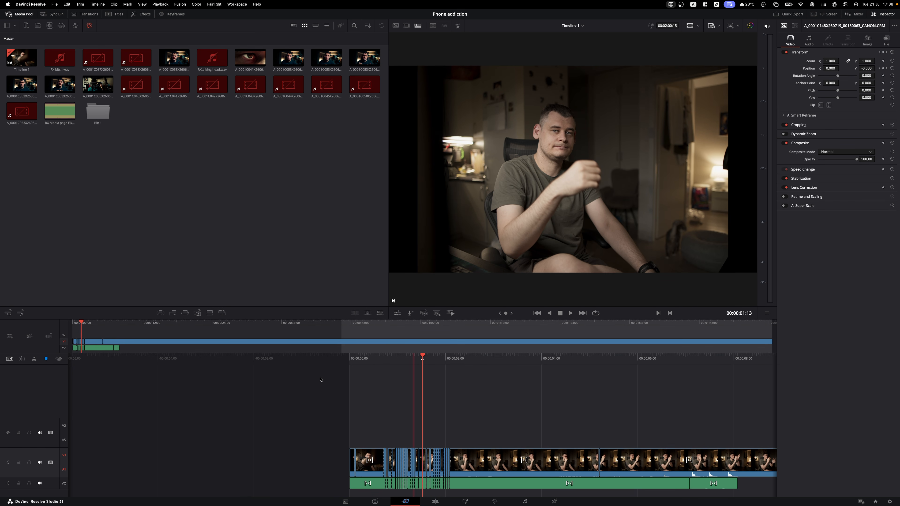
- Clear the analysis highlights, add a marker named 'My Marker', and jump between markers
{"action": "left_click", "coordinate": [10, 336]}
{"action": "left_click", "coordinate": [257, 387]}
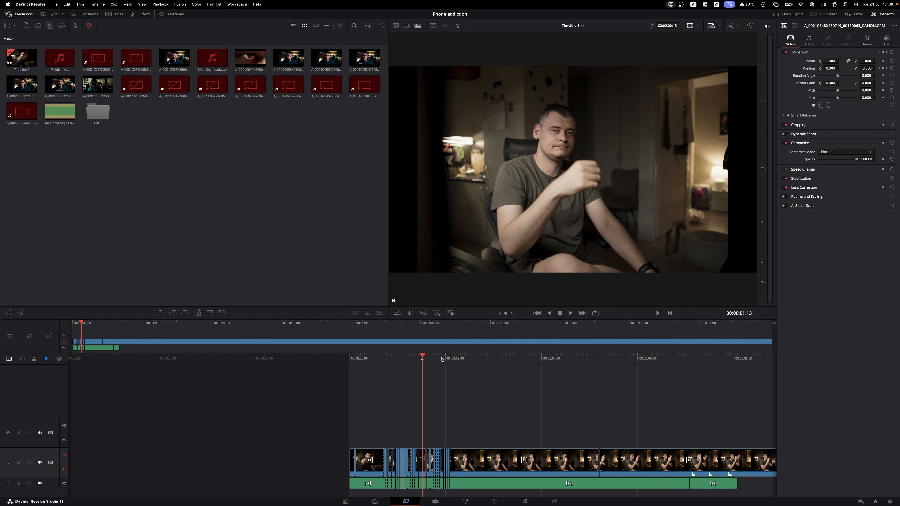
{"action": "key", "text": "space"}
{"action": "key", "text": "space"}
{"action": "key", "text": "m"}
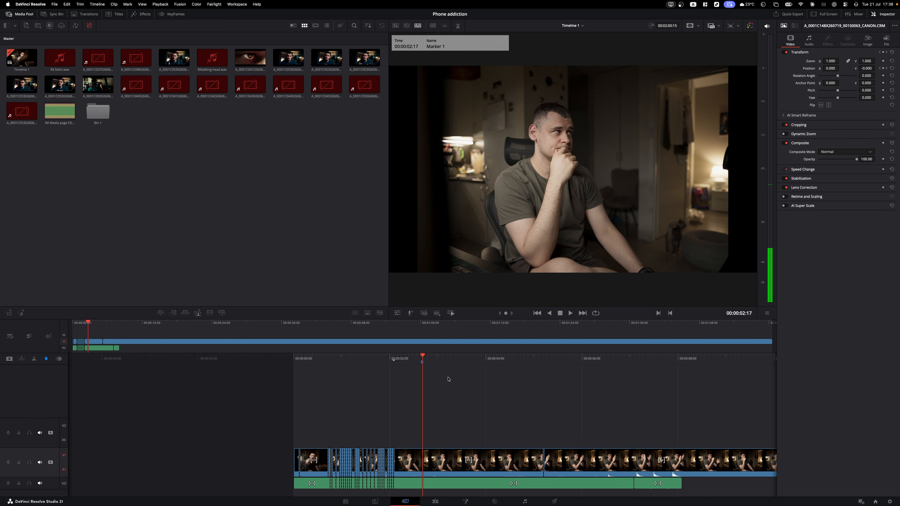
{"action": "key", "text": "m"}
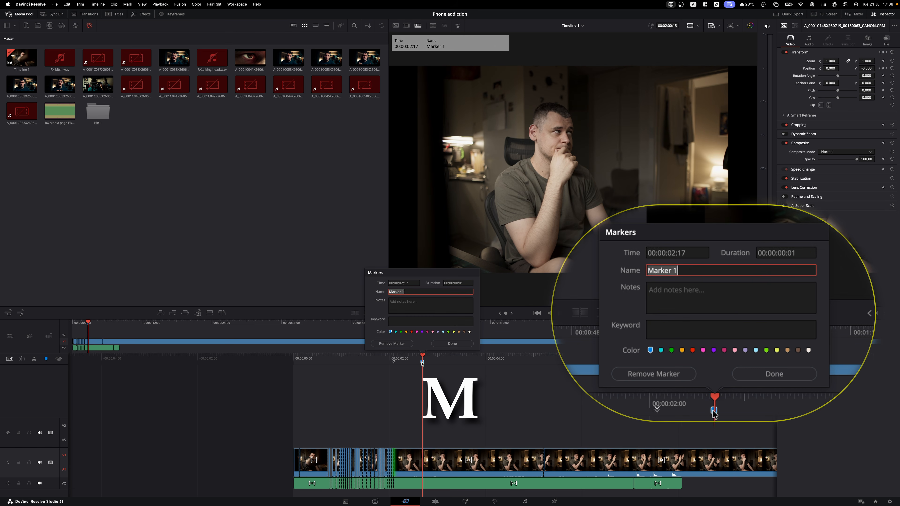
{"action": "type", "text": "My Marker"}
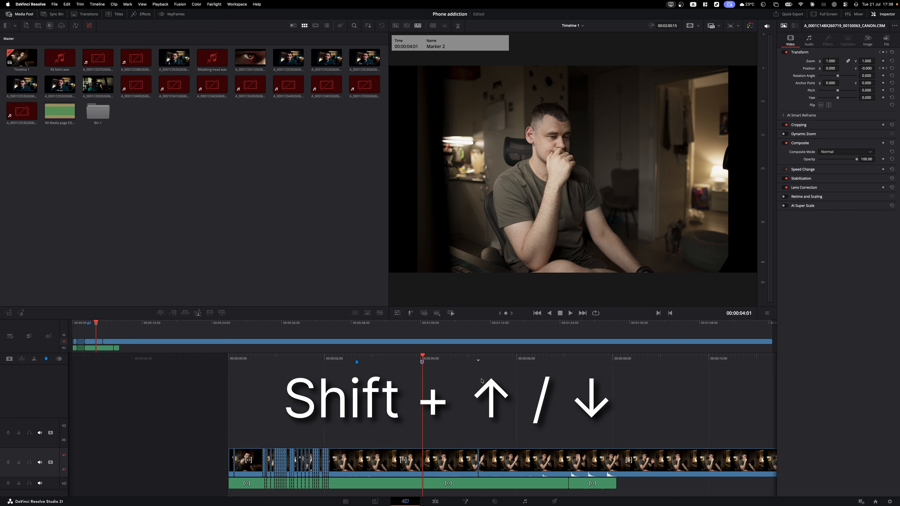
{"action": "key", "text": "shift+Up"}
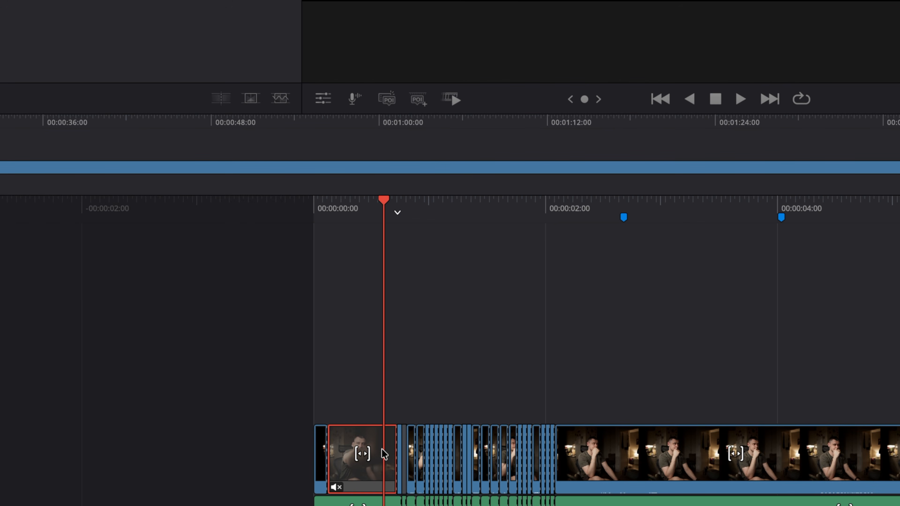
{"action": "right_click", "coordinate": [377, 443]}
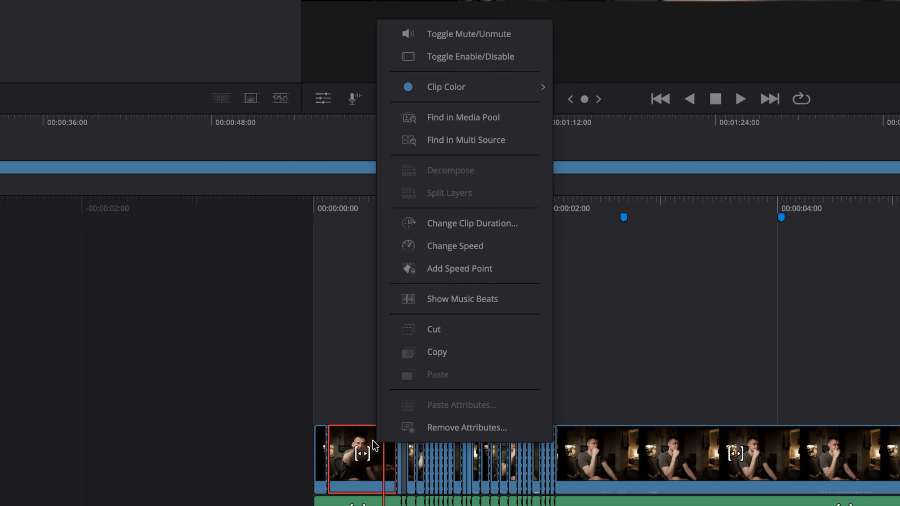
{"action": "left_click", "coordinate": [474, 34]}
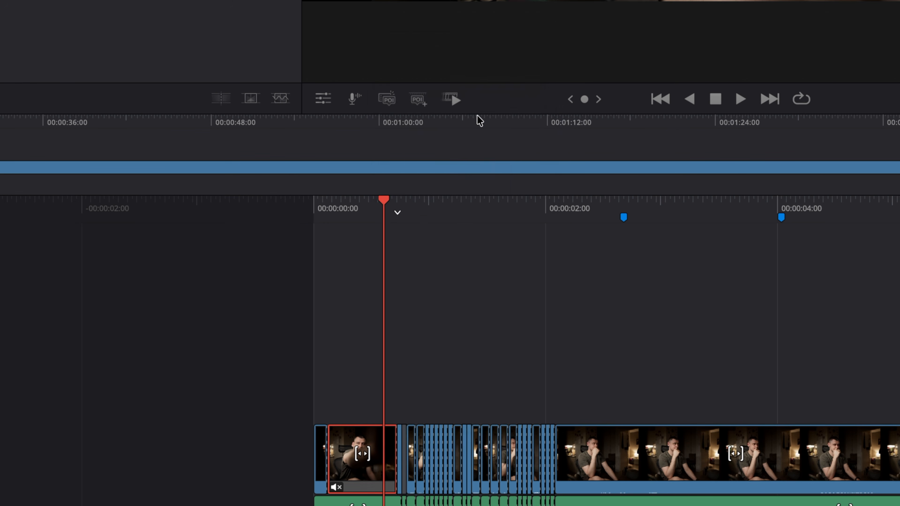
{"action": "right_click", "coordinate": [363, 436]}
{"action": "left_click", "coordinate": [435, 29]}
{"action": "right_click", "coordinate": [355, 454]}
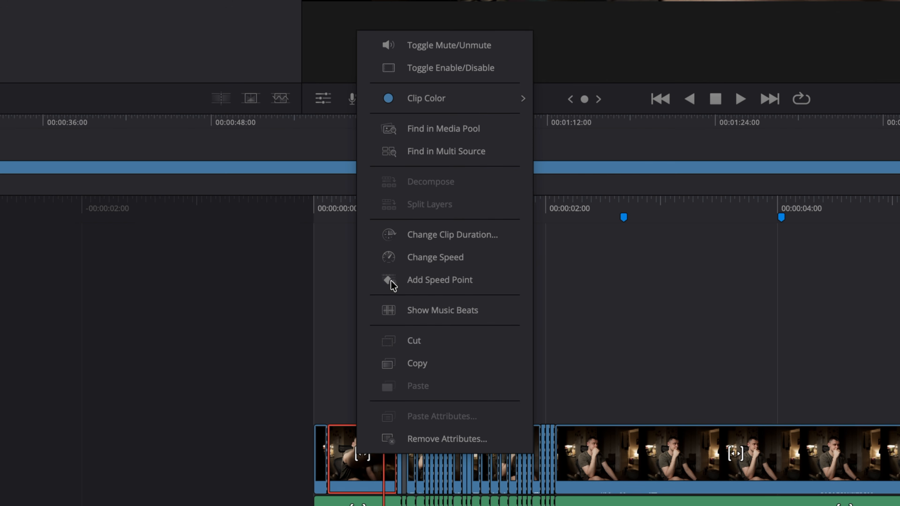
{"action": "mouse_move", "coordinate": [420, 98]}
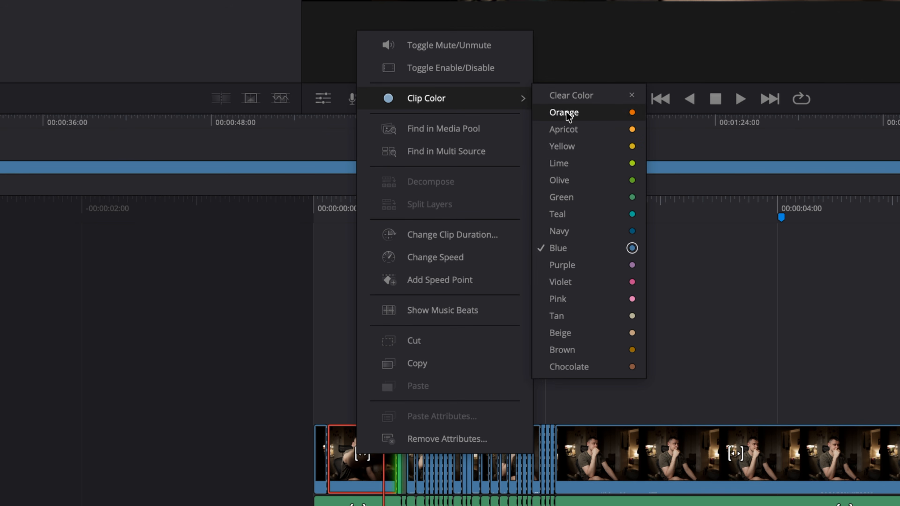
{"action": "left_click", "coordinate": [566, 112]}
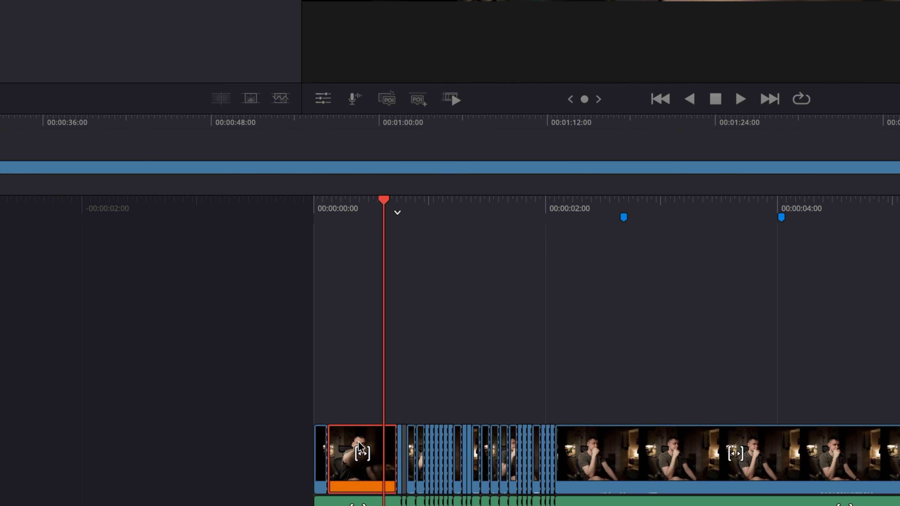
{"action": "right_click", "coordinate": [358, 445]}
{"action": "mouse_move", "coordinate": [432, 87]}
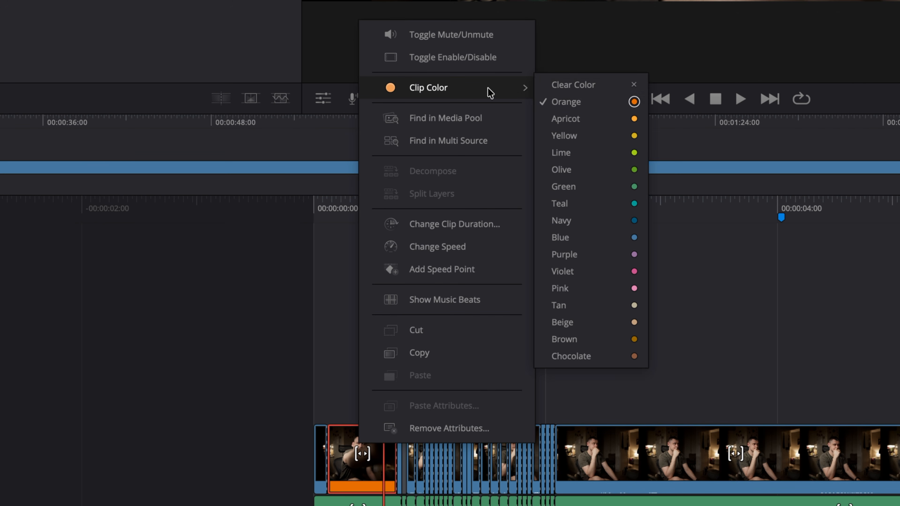
{"action": "left_click", "coordinate": [565, 91]}
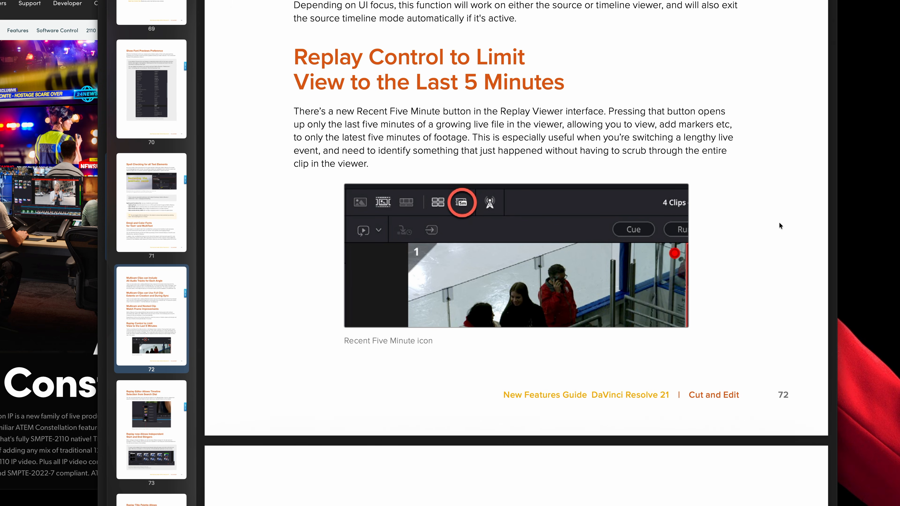
- Scroll the New Features Guide from page 72 down to page 74's Replay Title Palette section
{"action": "scroll", "coordinate": [778, 227], "scroll_direction": "down", "scroll_amount": 5}
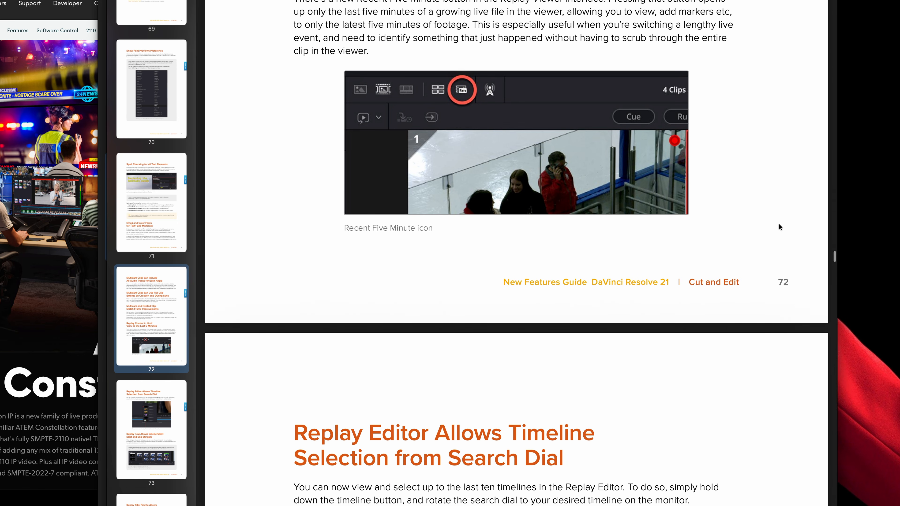
{"action": "scroll", "coordinate": [778, 231], "scroll_direction": "down", "scroll_amount": 3}
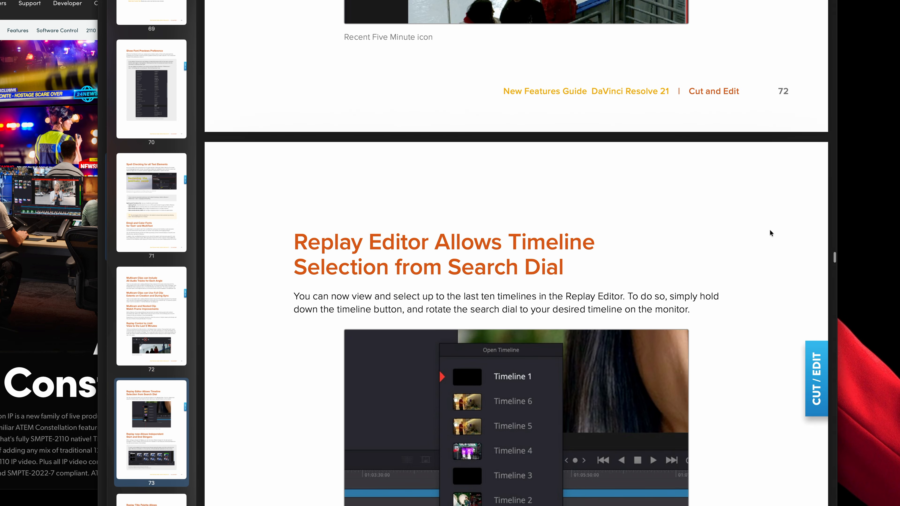
{"action": "scroll", "coordinate": [771, 233], "scroll_direction": "down", "scroll_amount": 3}
{"action": "scroll", "coordinate": [771, 233], "scroll_direction": "down", "scroll_amount": 1}
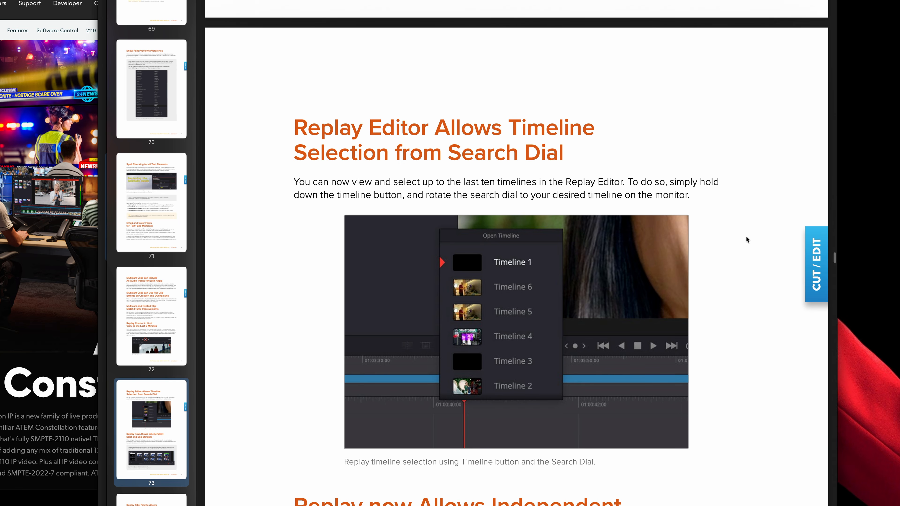
{"action": "scroll", "coordinate": [747, 239], "scroll_direction": "down", "scroll_amount": 10}
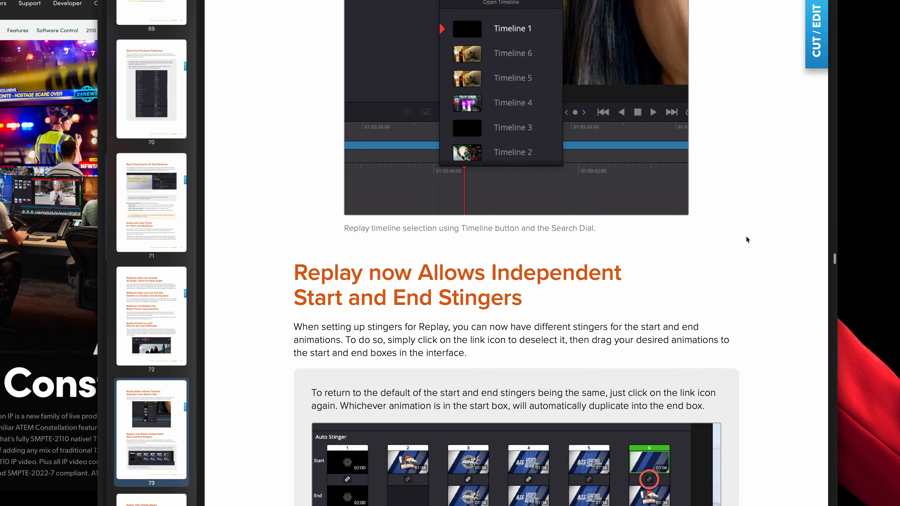
{"action": "scroll", "coordinate": [746, 239], "scroll_direction": "down", "scroll_amount": 2}
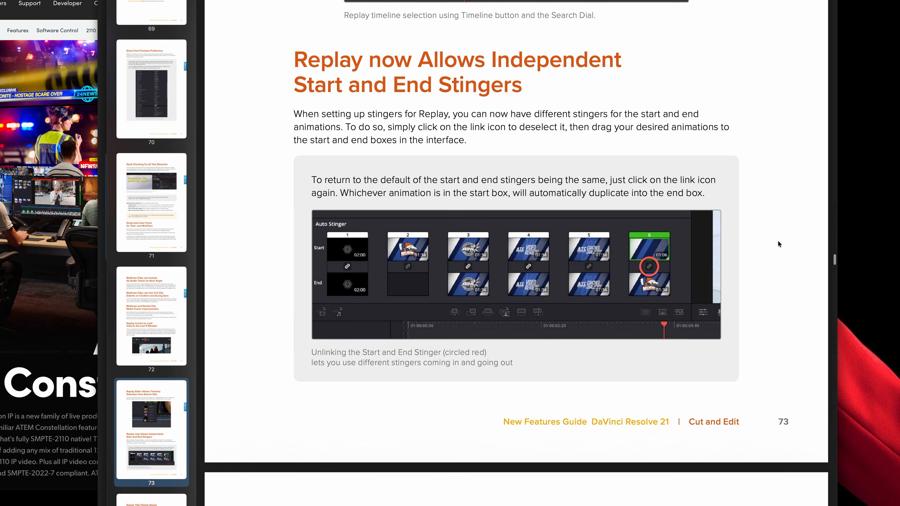
{"action": "scroll", "coordinate": [773, 246], "scroll_direction": "down", "scroll_amount": 12}
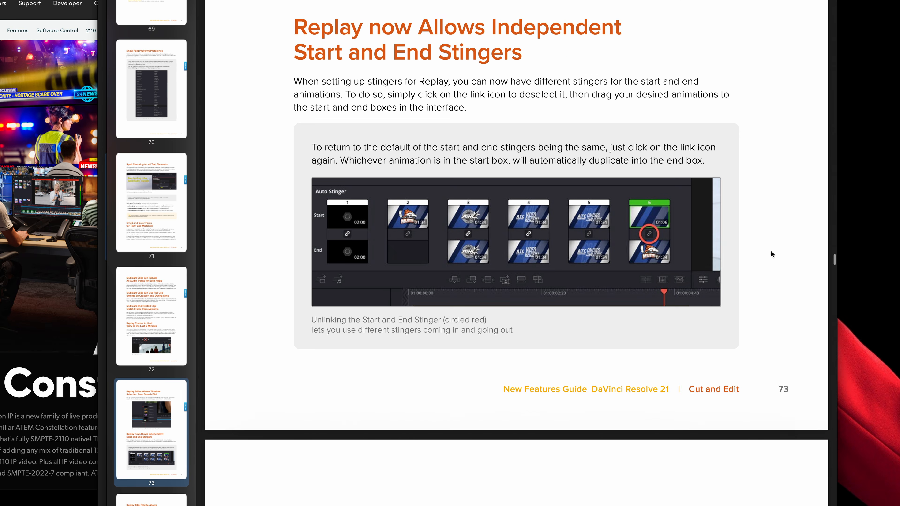
{"action": "scroll", "coordinate": [770, 240], "scroll_direction": "down", "scroll_amount": 1}
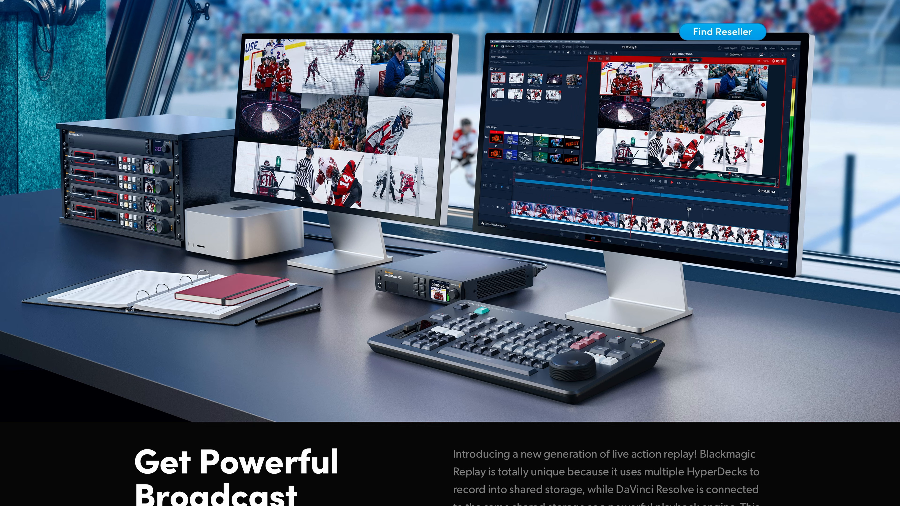
- Scroll the Blackmagic Replay page down to the 'Get Started in a Few Simple Steps!' section
{"action": "scroll", "coordinate": [449, 253], "scroll_direction": "down", "scroll_amount": 10}
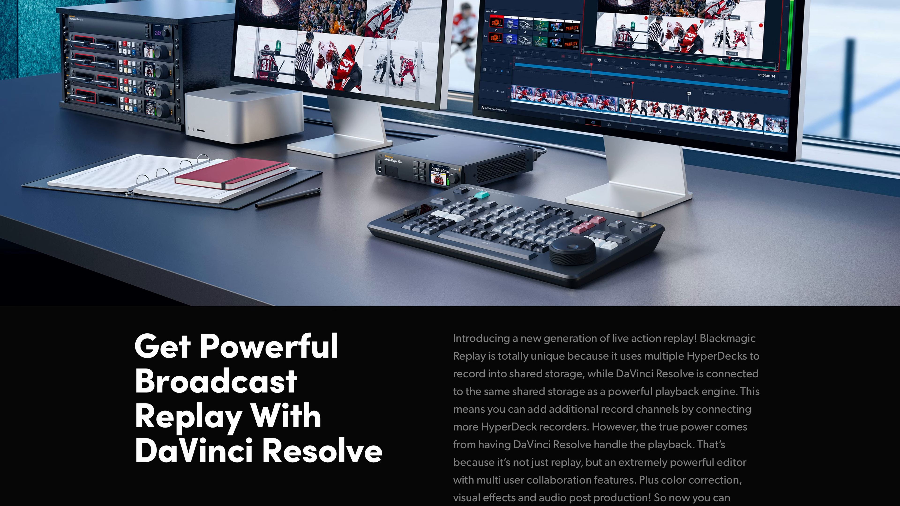
{"action": "scroll", "coordinate": [450, 253], "scroll_direction": "down", "scroll_amount": 20}
{"action": "scroll", "coordinate": [449, 253], "scroll_direction": "down", "scroll_amount": 1}
{"action": "scroll", "coordinate": [450, 253], "scroll_direction": "down", "scroll_amount": 13}
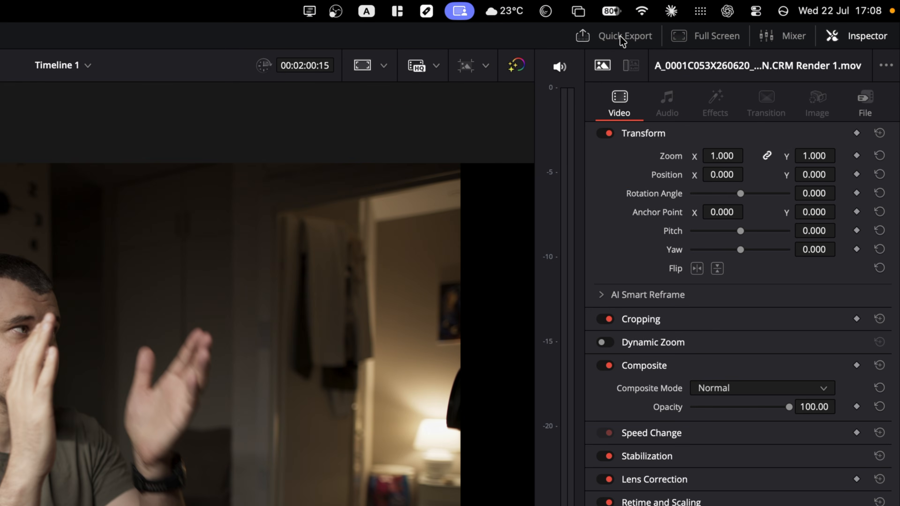
- Browse the Quick Export presets: H.265 Master, ProRes 422 HQ, YouTube, Vimeo, Dropbox, Presentations, TikTok
{"action": "left_click", "coordinate": [790, 14]}
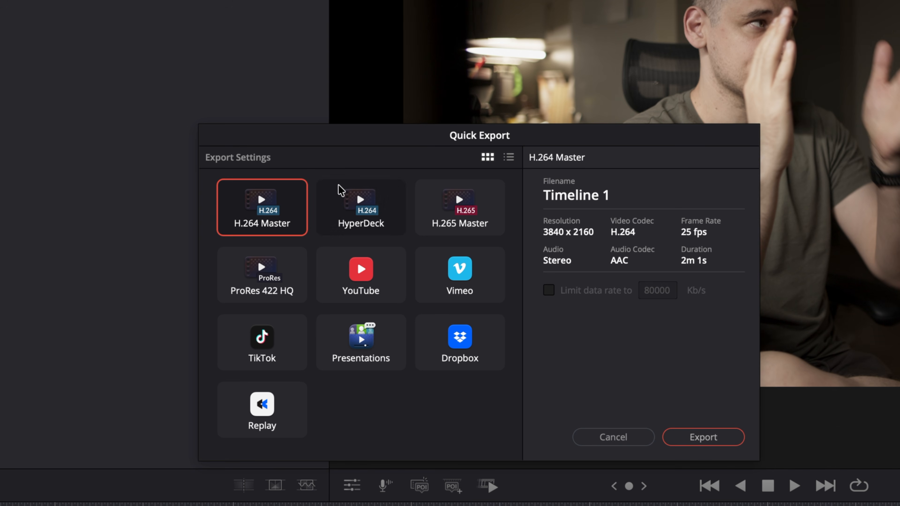
{"action": "left_click", "coordinate": [419, 207]}
{"action": "left_click", "coordinate": [284, 264]}
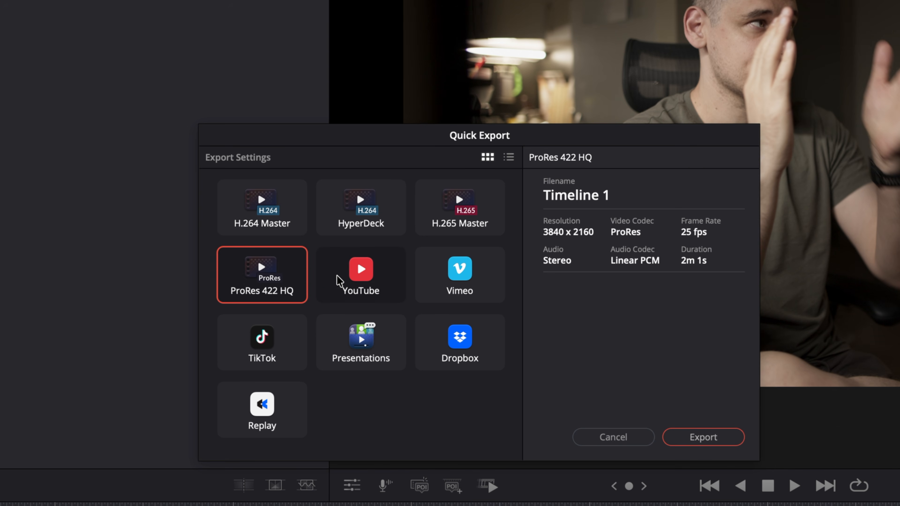
{"action": "left_click", "coordinate": [390, 296]}
{"action": "left_click", "coordinate": [478, 301]}
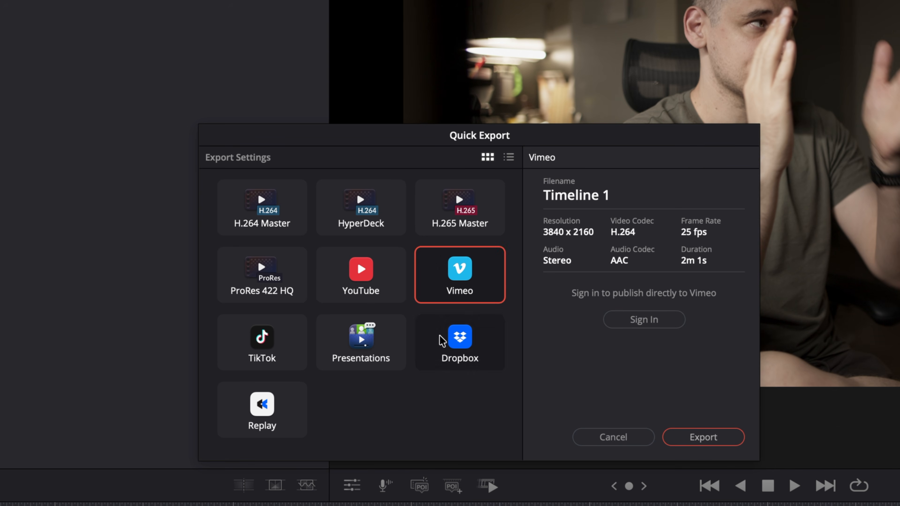
{"action": "left_click", "coordinate": [450, 367]}
{"action": "left_click", "coordinate": [392, 362]}
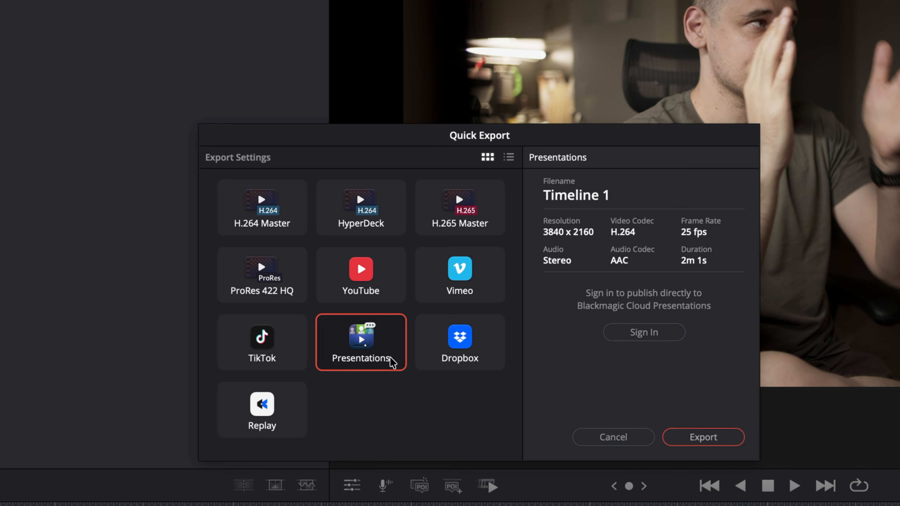
{"action": "left_click", "coordinate": [278, 362]}
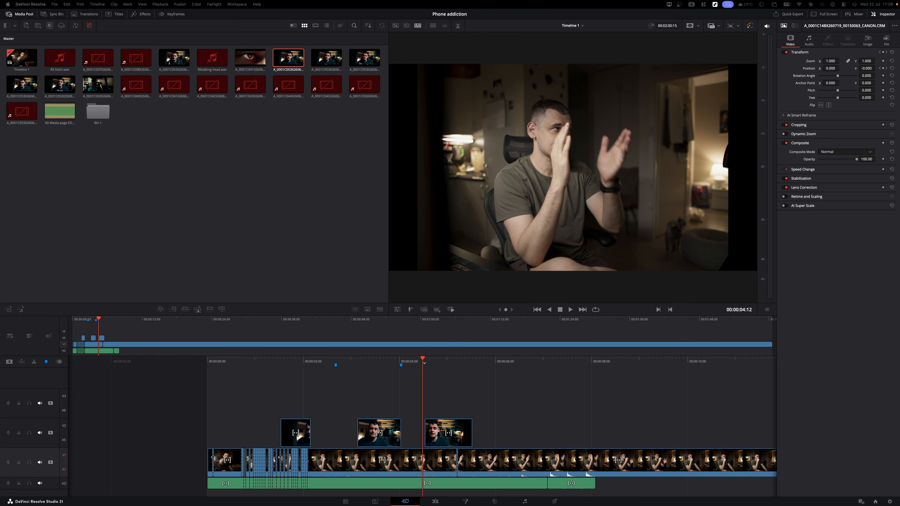
- Mark in and out points for a 00:00:01:19 range, then reopen and cancel Quick Export
{"action": "left_click", "coordinate": [481, 383]}
{"action": "key", "text": "i"}
{"action": "left_click_drag", "start_coordinate": [496, 361], "coordinate": [414, 361]}
{"action": "key", "text": "o"}
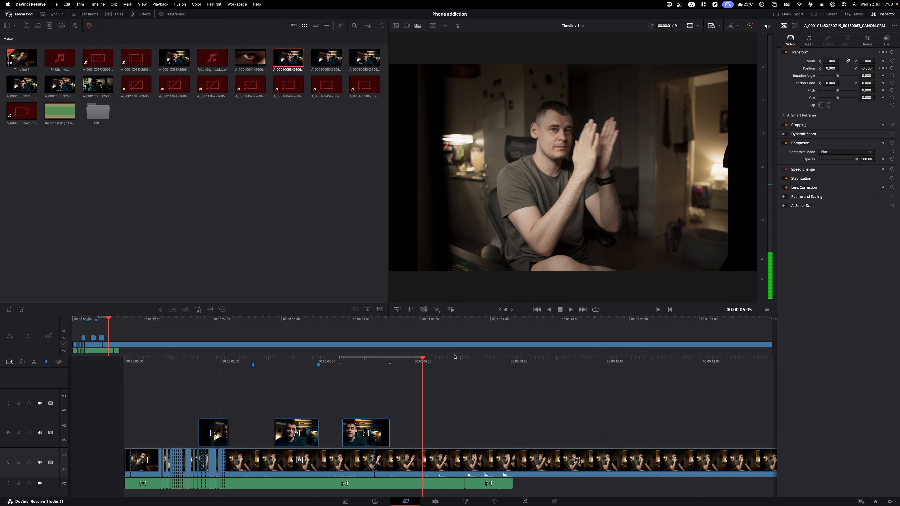
{"action": "left_click_drag", "start_coordinate": [451, 361], "coordinate": [443, 361]}
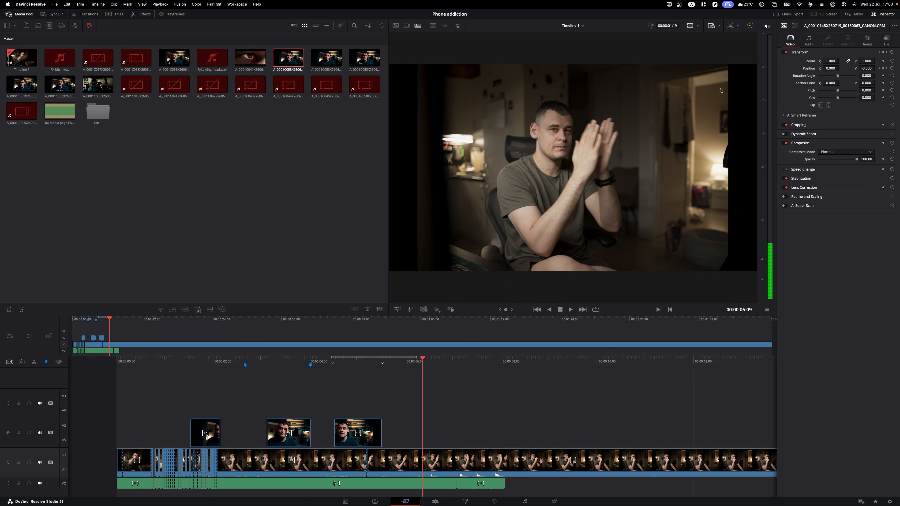
{"action": "left_click", "coordinate": [792, 16]}
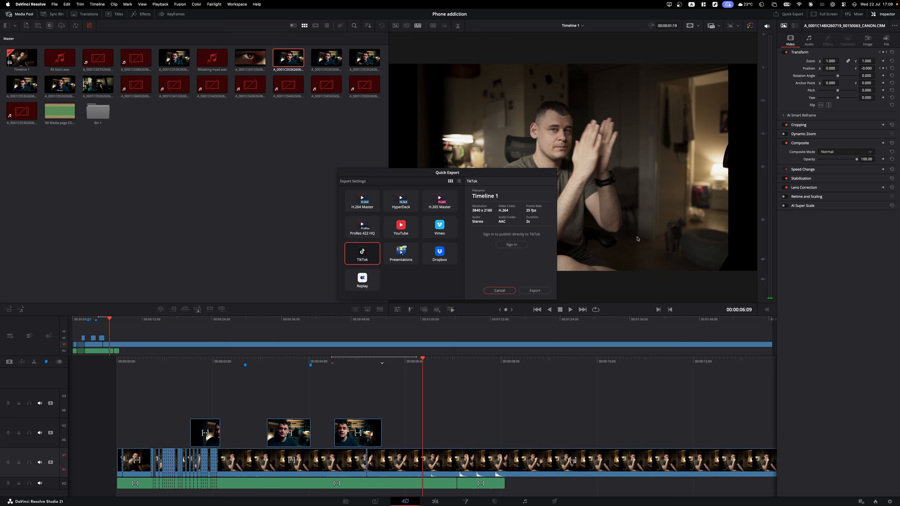
{"action": "left_click", "coordinate": [499, 290]}
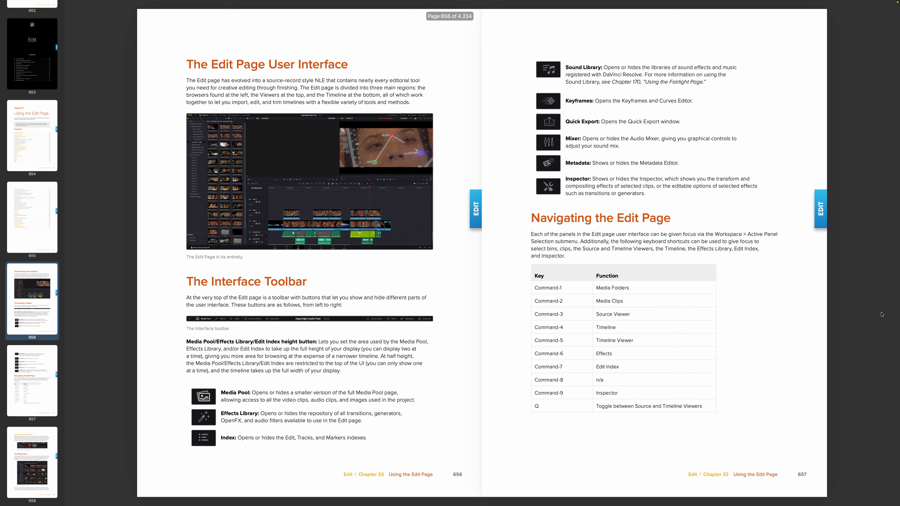
- Page forward through the manual to page 664 on the Effects Library, Toolbox and OpenFX
{"action": "key", "text": "Right"}
{"action": "key", "text": "Right"}
{"action": "key", "text": "Right"}
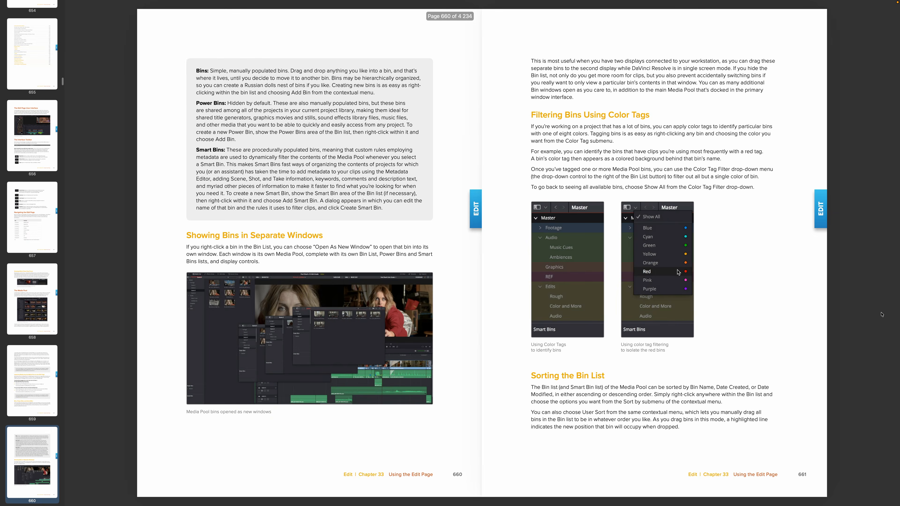
{"action": "key", "text": "Right"}
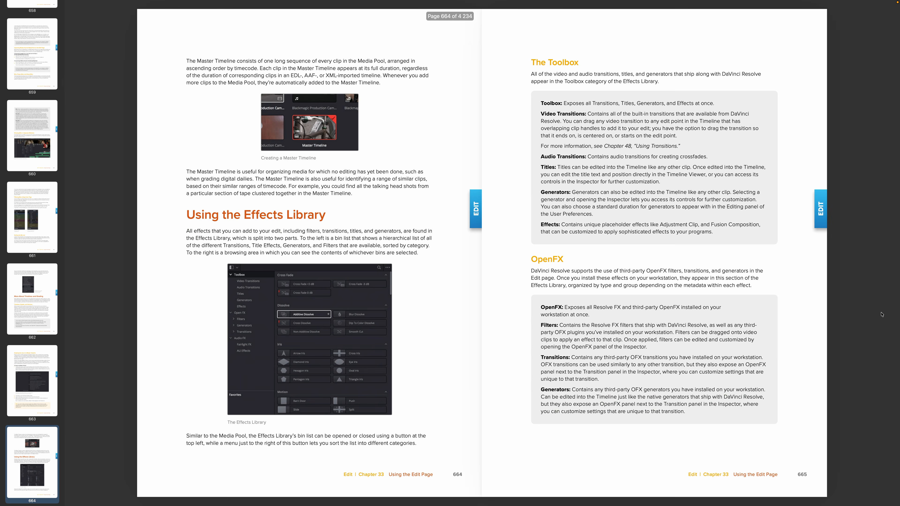
{"action": "key", "text": "Right"}
{"action": "key", "text": "Right"}
{"action": "key", "text": "Right"}
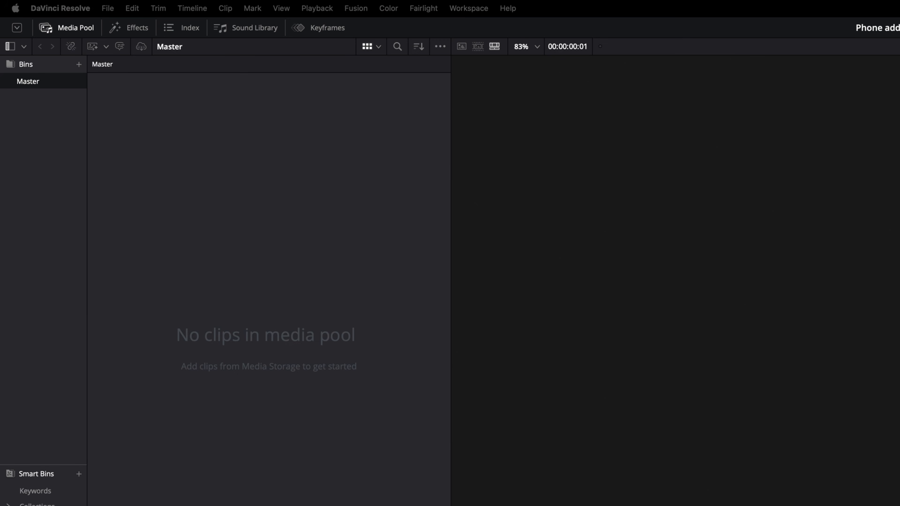
- Import a CRM camera clip from the T7 - 2TB Phone addiction folder into the Media Pool
{"action": "right_click", "coordinate": [251, 283]}
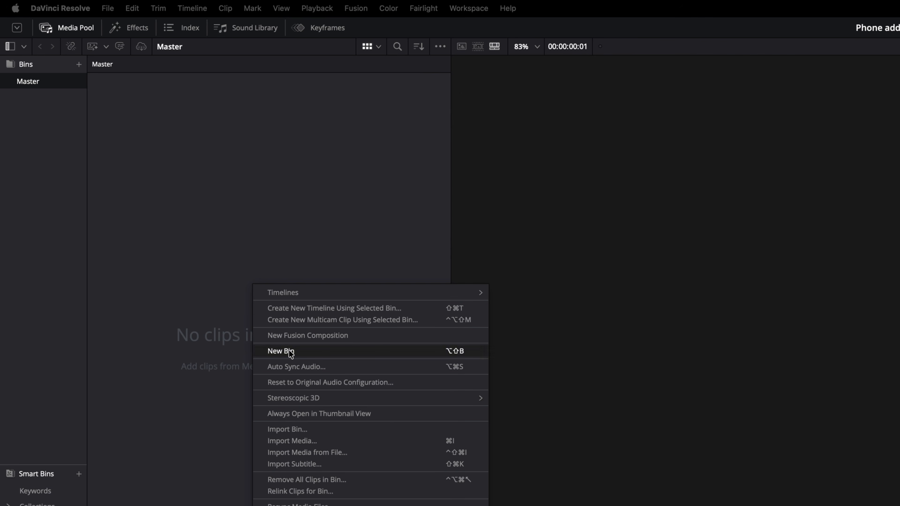
{"action": "left_click", "coordinate": [319, 442]}
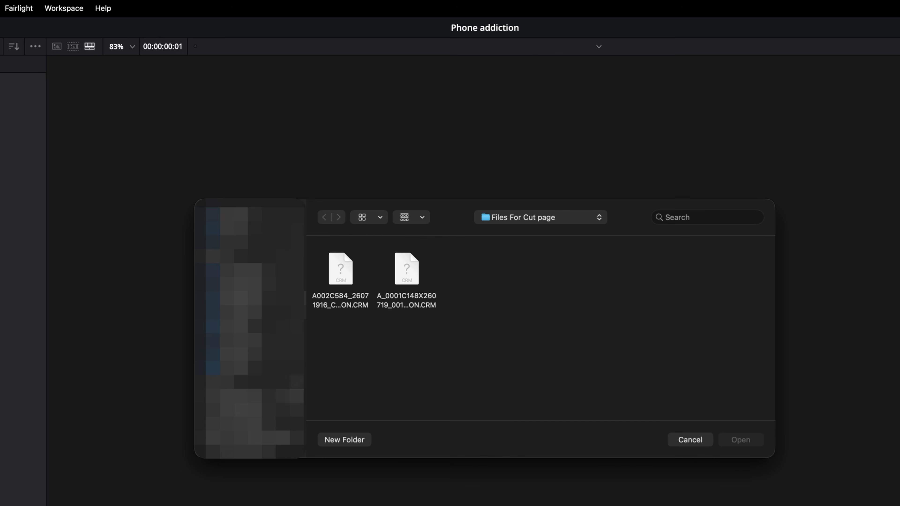
{"action": "scroll", "coordinate": [248, 311], "scroll_direction": "up", "scroll_amount": 1}
{"action": "left_click", "coordinate": [235, 220]}
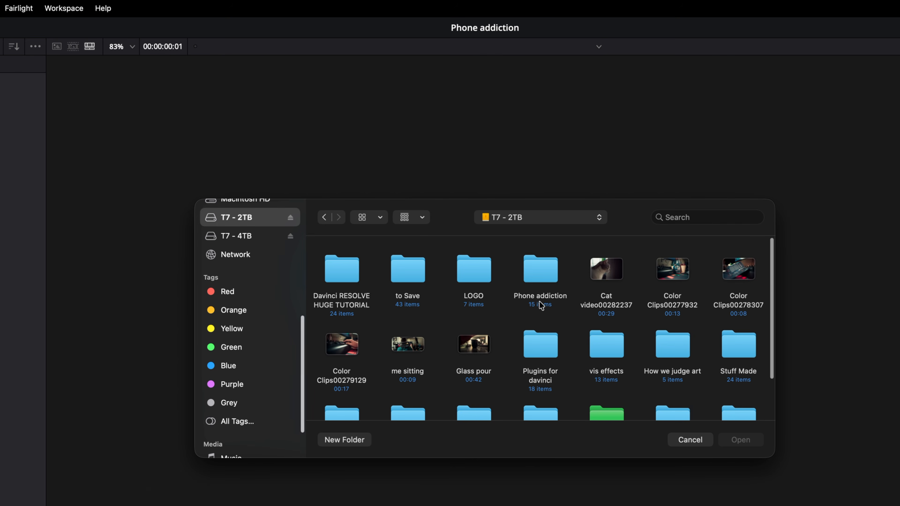
{"action": "double_click", "coordinate": [538, 268]}
{"action": "left_click", "coordinate": [475, 351]}
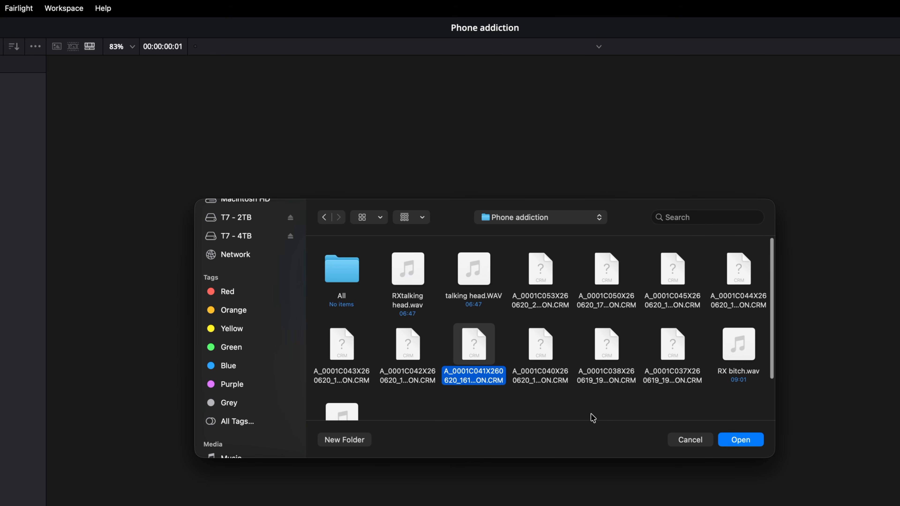
{"action": "left_click", "coordinate": [740, 439]}
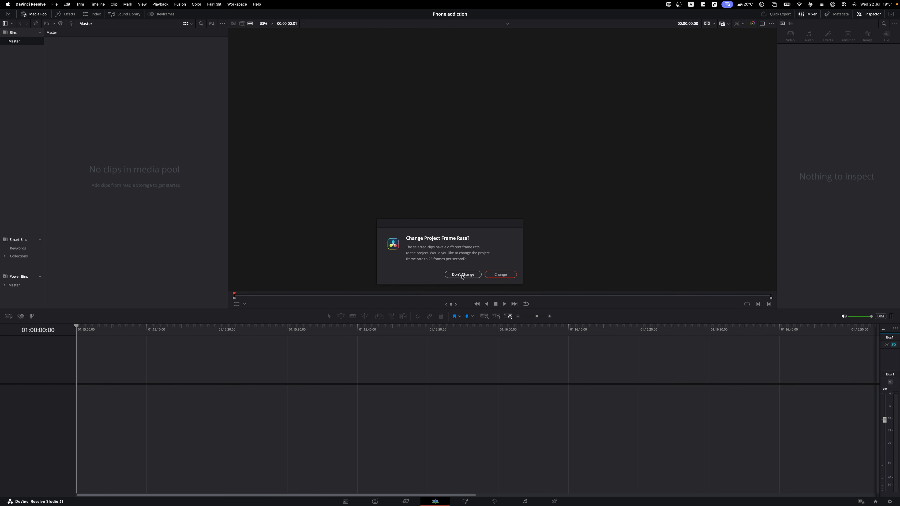
- Keep the project's current frame rate and add the remaining project clips to the Media Pool
{"action": "left_click", "coordinate": [462, 276]}
{"action": "right_click", "coordinate": [132, 153]}
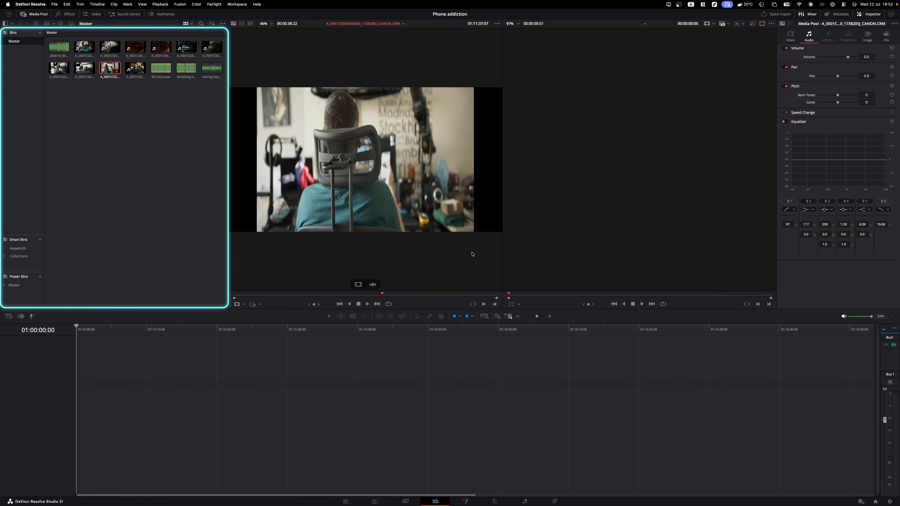
{"action": "left_click", "coordinate": [472, 254]}
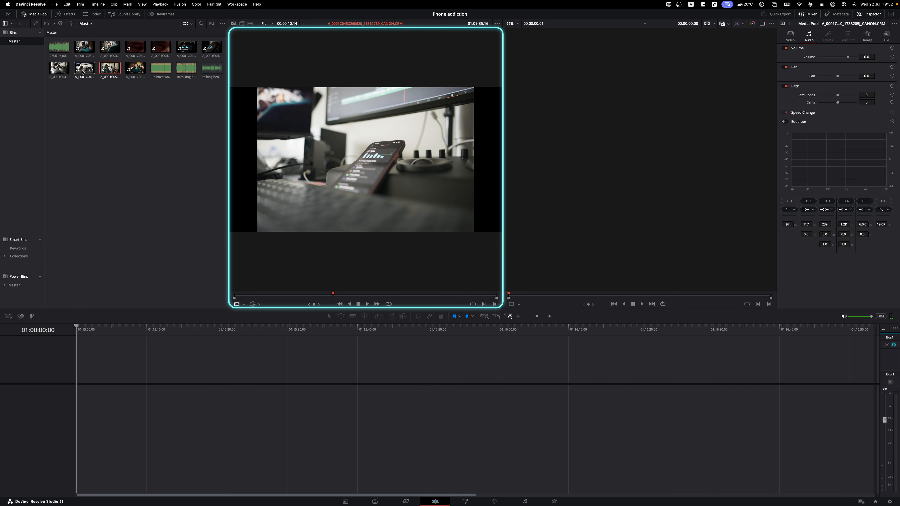
- Load the talking-head clip in the source viewer and mark its in and out points
{"action": "left_click", "coordinate": [136, 68]}
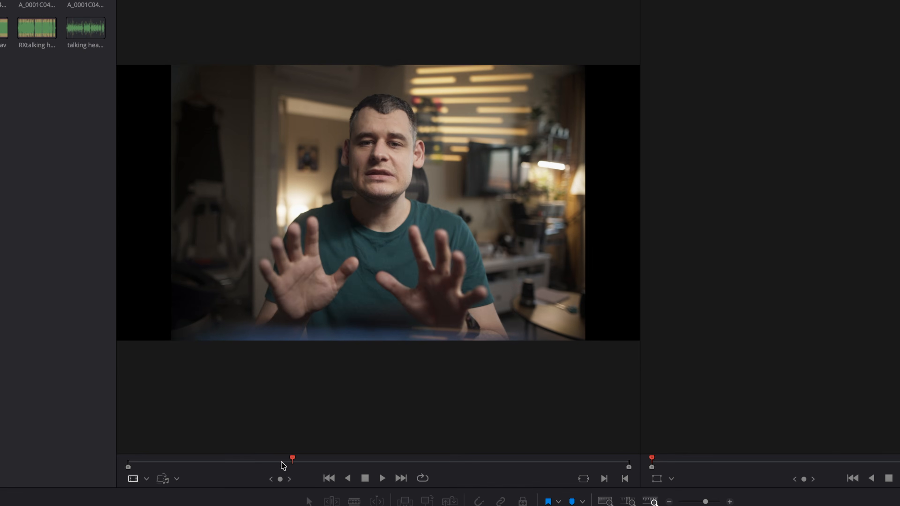
{"action": "left_click", "coordinate": [297, 298]}
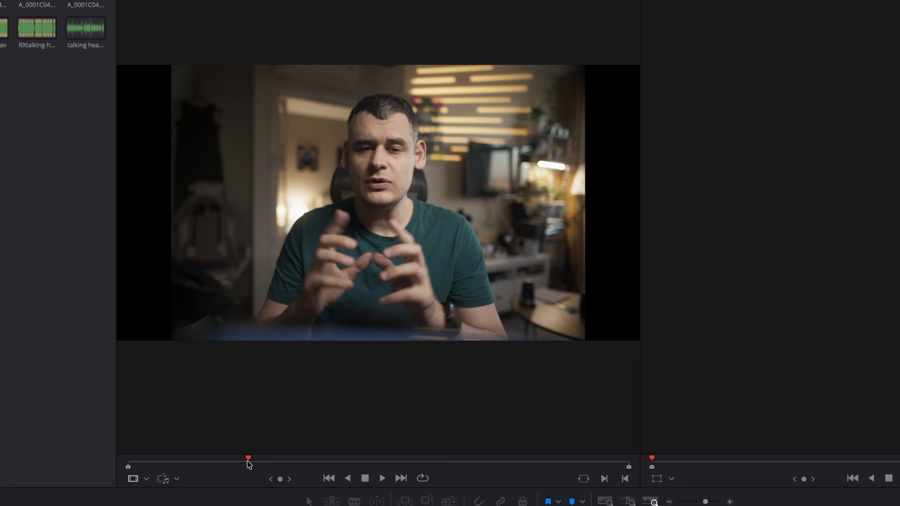
{"action": "key", "text": "i"}
{"action": "left_click_drag", "start_coordinate": [279, 462], "coordinate": [391, 465]}
{"action": "key", "text": "o"}
{"action": "left_click_drag", "start_coordinate": [350, 245], "coordinate": [0, 505]}
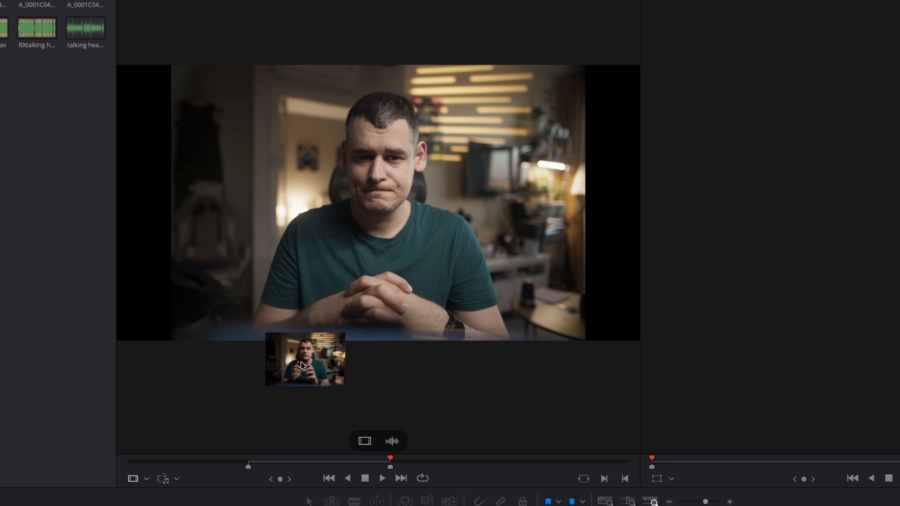
- Place the marked talking-head clip at the timeline start and append the eye close-up after it
{"action": "left_click_drag", "start_coordinate": [225, 236], "coordinate": [85, 321]}
{"action": "left_click_drag", "start_coordinate": [170, 175], "coordinate": [269, 198]}
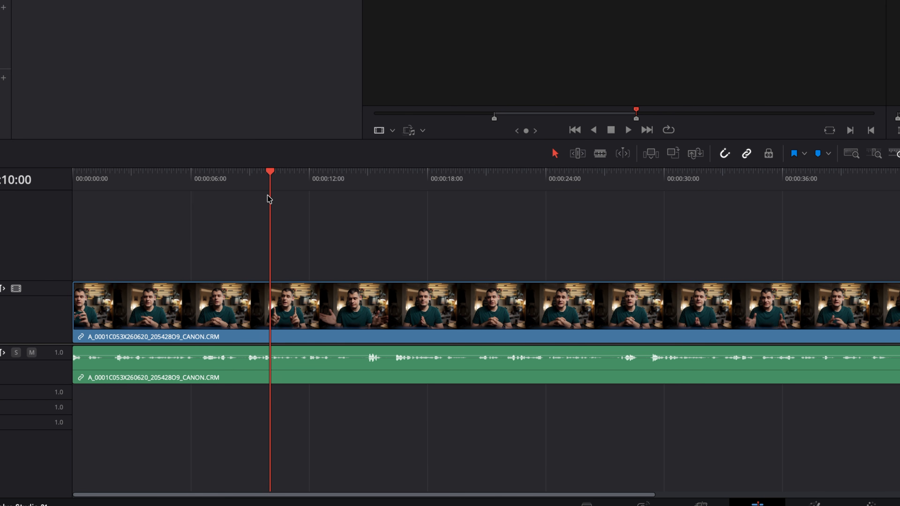
{"action": "double_click", "coordinate": [161, 47]}
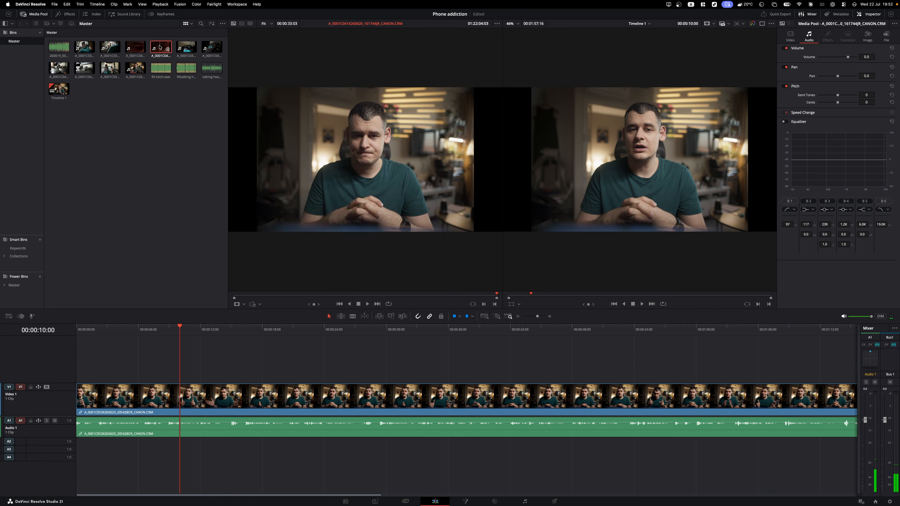
{"action": "left_click_drag", "start_coordinate": [348, 164], "coordinate": [599, 171]}
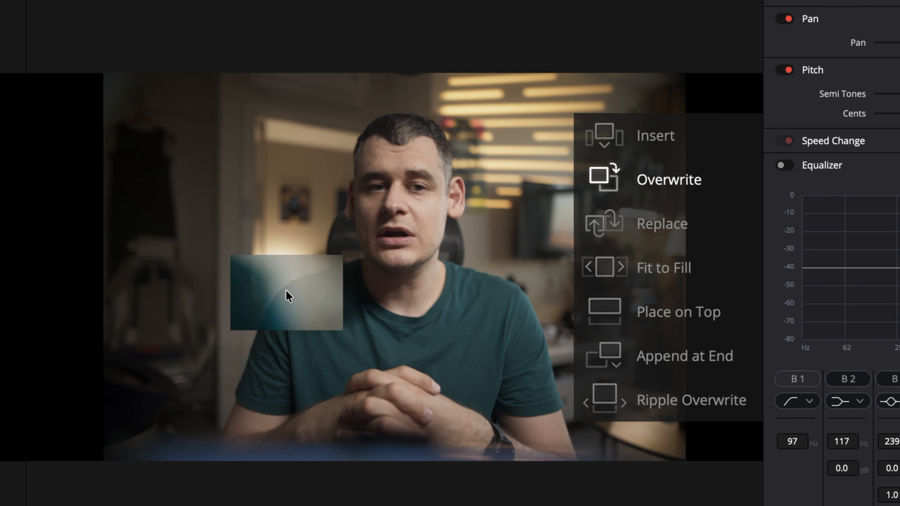
{"action": "left_click_drag", "start_coordinate": [289, 296], "coordinate": [682, 362]}
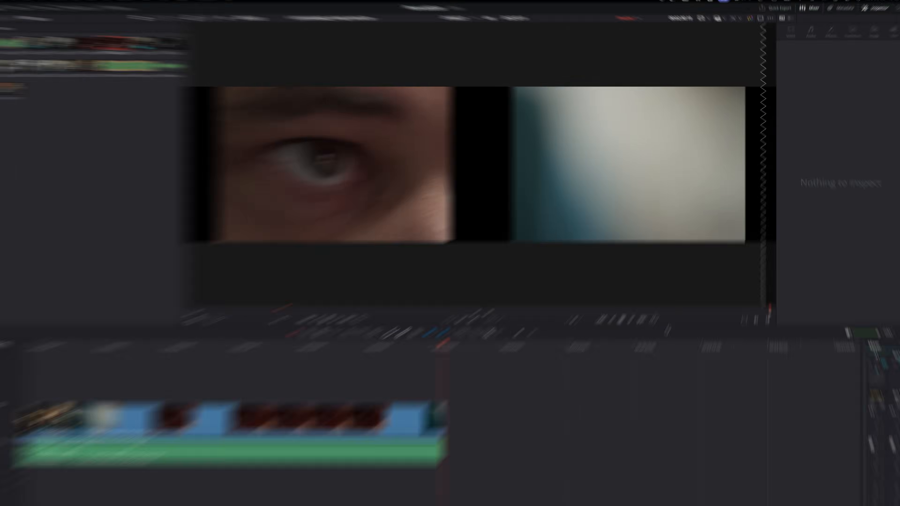
- Gang the source and timeline viewers and bypass grades and effects during playback
{"action": "left_click", "coordinate": [407, 91]}
{"action": "left_click", "coordinate": [439, 127]}
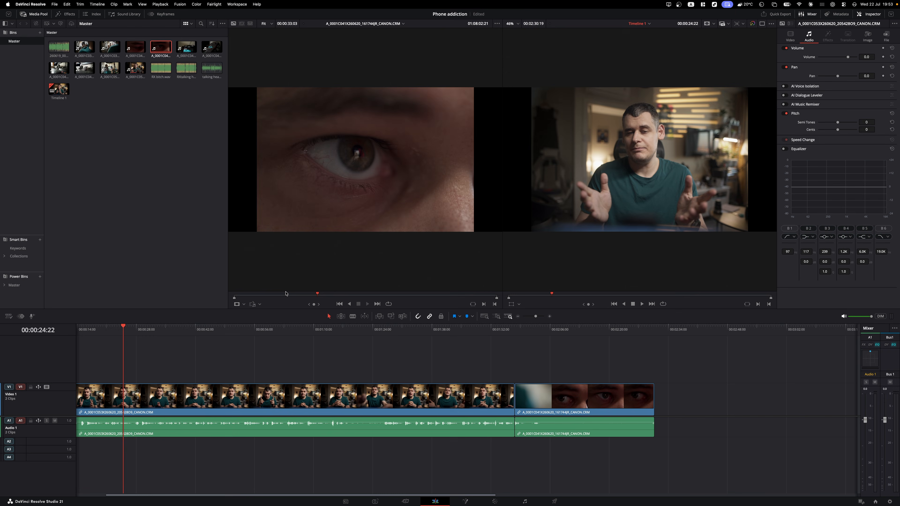
{"action": "mouse_move", "coordinate": [283, 297]}
{"action": "left_mouse_down"}
{"action": "mouse_move", "coordinate": [258, 297]}
{"action": "mouse_move", "coordinate": [445, 291]}
{"action": "mouse_move", "coordinate": [271, 295]}
{"action": "left_mouse_up"}
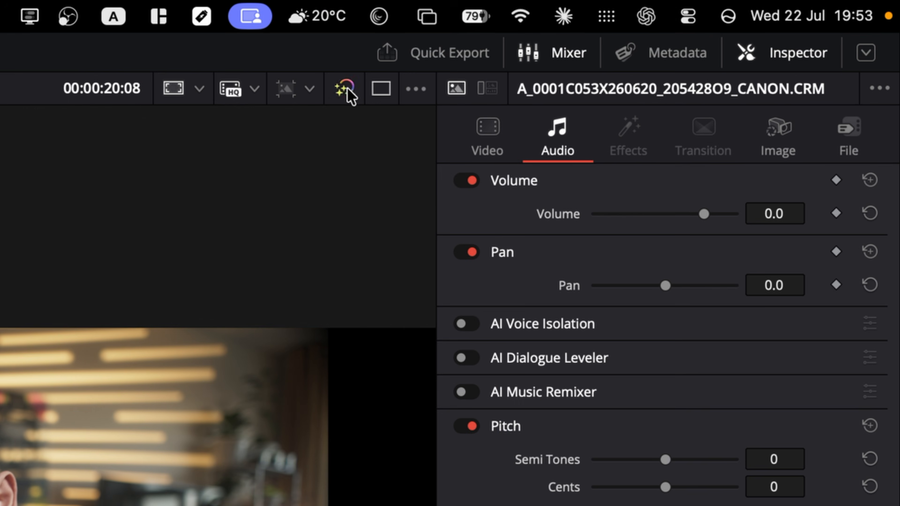
{"action": "left_click", "coordinate": [345, 89]}
- Restore grades and effects, then trial anchor point and width transform changes and undo both
{"action": "left_click", "coordinate": [348, 89]}
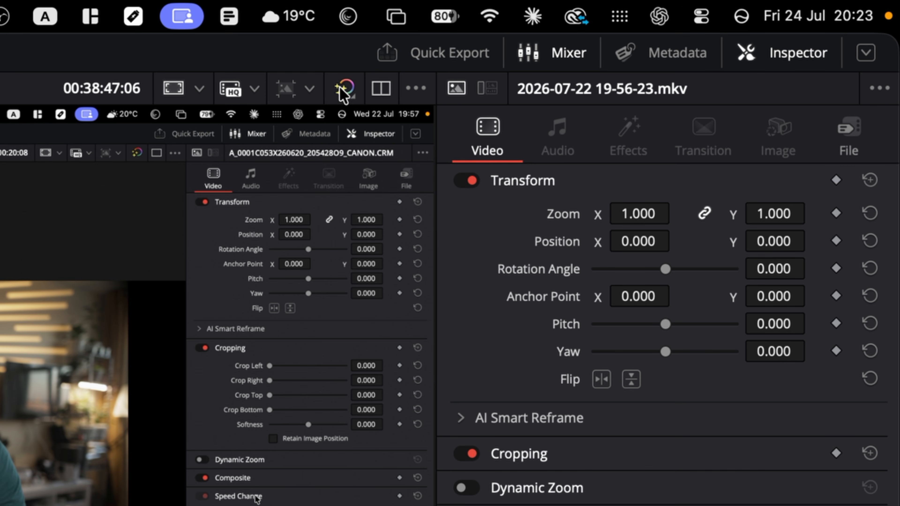
{"action": "right_click", "coordinate": [340, 91]}
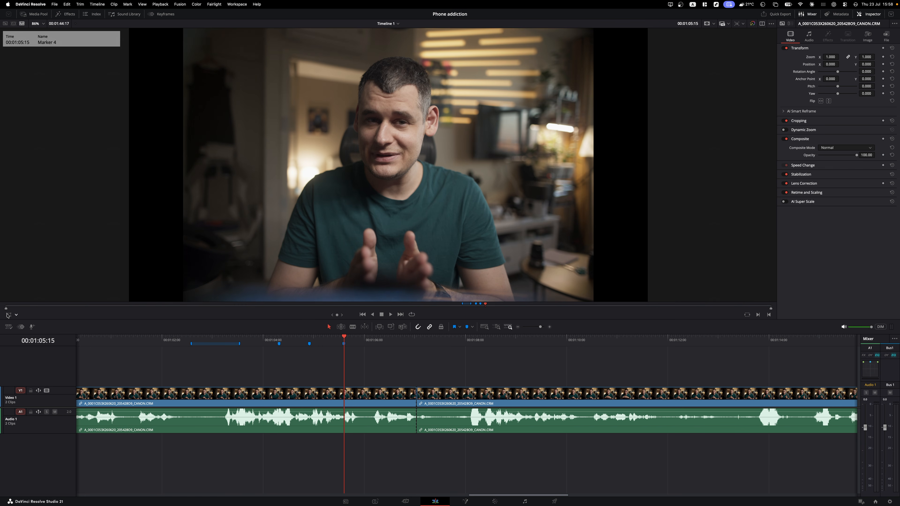
{"action": "left_click", "coordinate": [8, 315]}
{"action": "left_click_drag", "start_coordinate": [389, 163], "coordinate": [318, 164]}
{"action": "key", "text": "super+z"}
{"action": "left_click_drag", "start_coordinate": [184, 165], "coordinate": [217, 174]}
{"action": "key", "text": "super+z"}
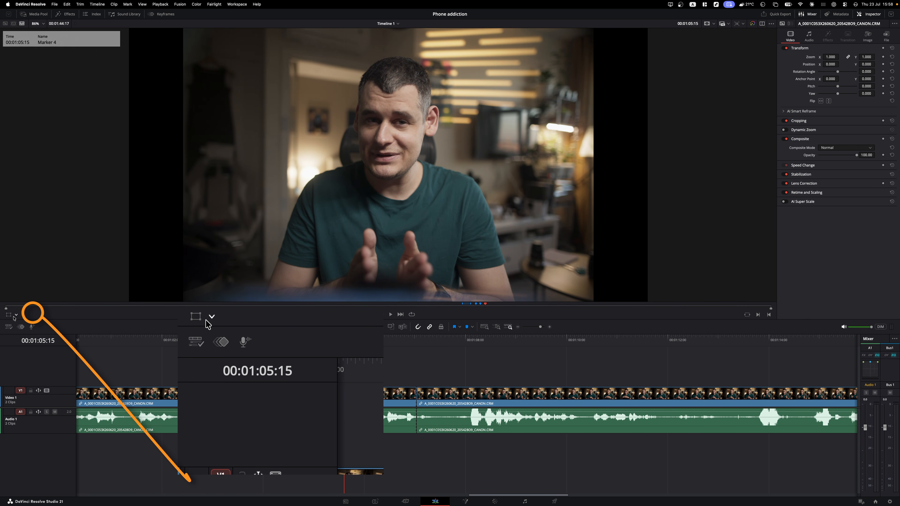
- Trial a left-side crop in the Crop overlay, undo it, and save the project
{"action": "left_click", "coordinate": [16, 315]}
{"action": "left_click", "coordinate": [20, 332]}
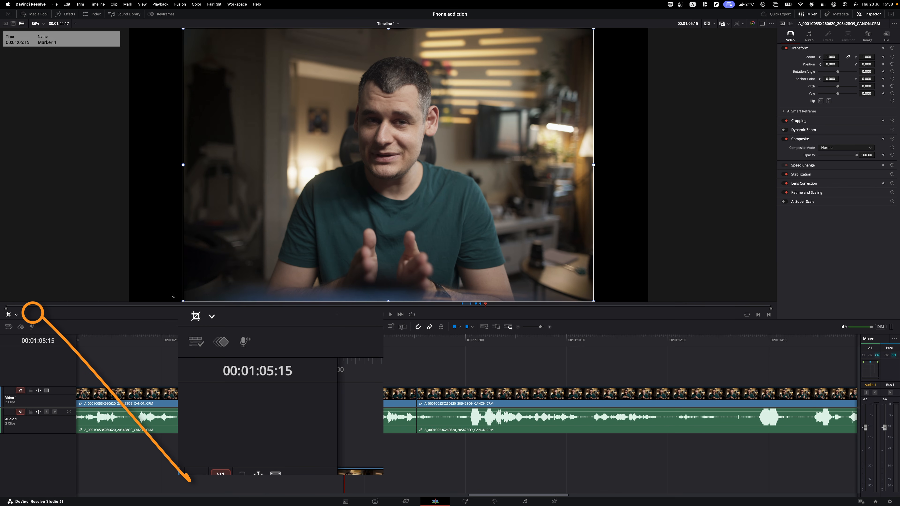
{"action": "left_click_drag", "start_coordinate": [184, 165], "coordinate": [307, 165]}
{"action": "key", "text": "super+z"}
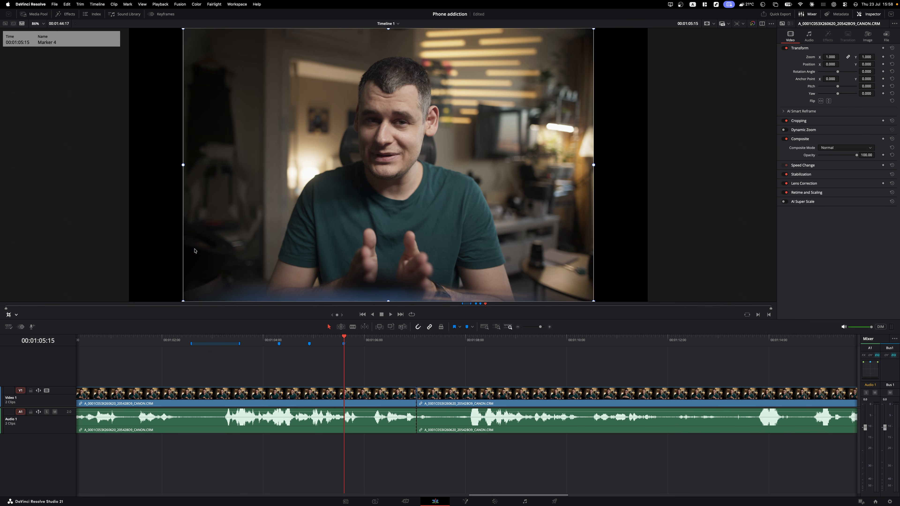
{"action": "key", "text": "super+s"}
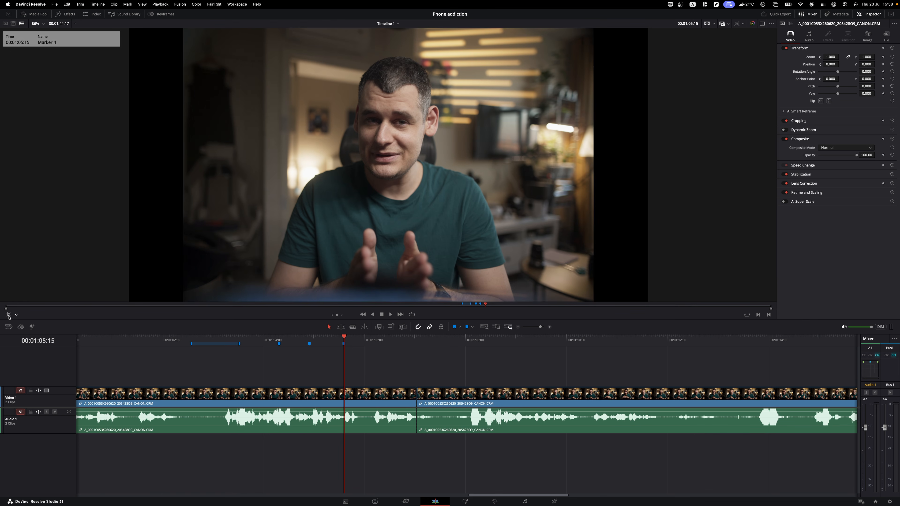
- Switch the viewer overlay to Annotations and draw a red stroke over the man's head
{"action": "left_click", "coordinate": [16, 315]}
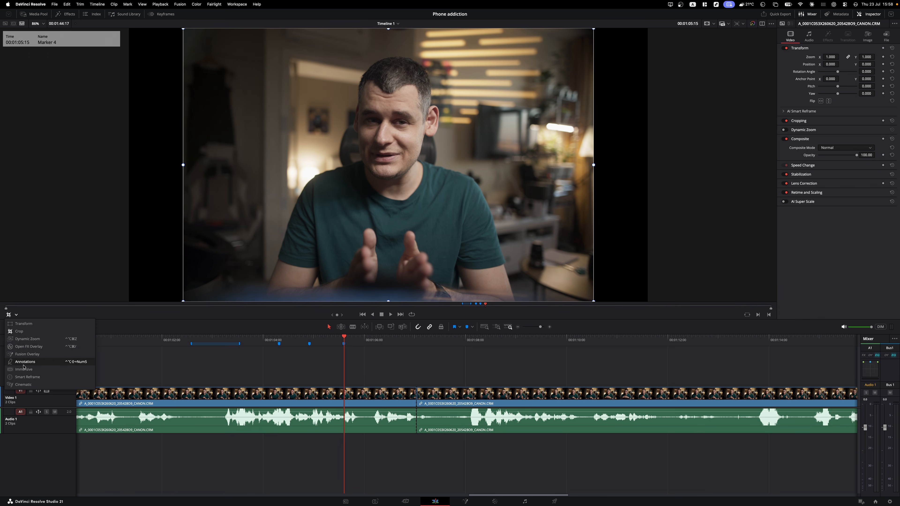
{"action": "left_click", "coordinate": [22, 361]}
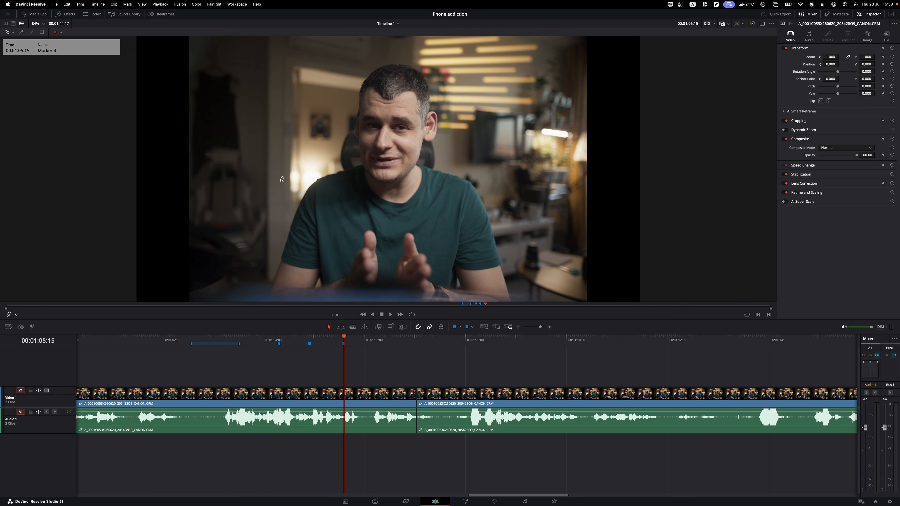
{"action": "mouse_move", "coordinate": [363, 55]}
{"action": "left_mouse_down"}
{"action": "mouse_move", "coordinate": [433, 55]}
{"action": "mouse_move", "coordinate": [471, 130]}
{"action": "mouse_move", "coordinate": [472, 157]}
{"action": "mouse_move", "coordinate": [486, 133]}
{"action": "mouse_move", "coordinate": [531, 100]}
{"action": "mouse_move", "coordinate": [442, 146]}
{"action": "left_mouse_up"}
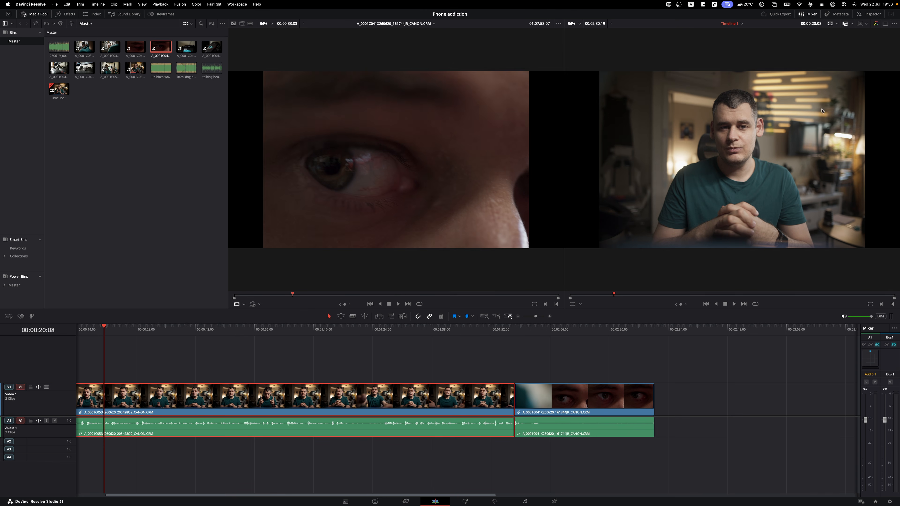
- In the Inspector, trial zoom 1.450 and rotation 52.210, then reset rotation, position and zoom
{"action": "left_click", "coordinate": [870, 14]}
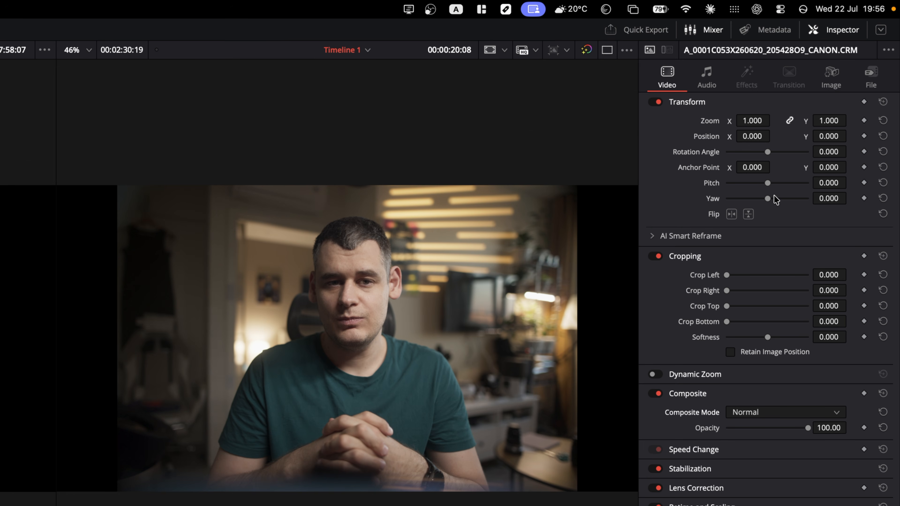
{"action": "left_click_drag", "start_coordinate": [755, 119], "coordinate": [774, 136]}
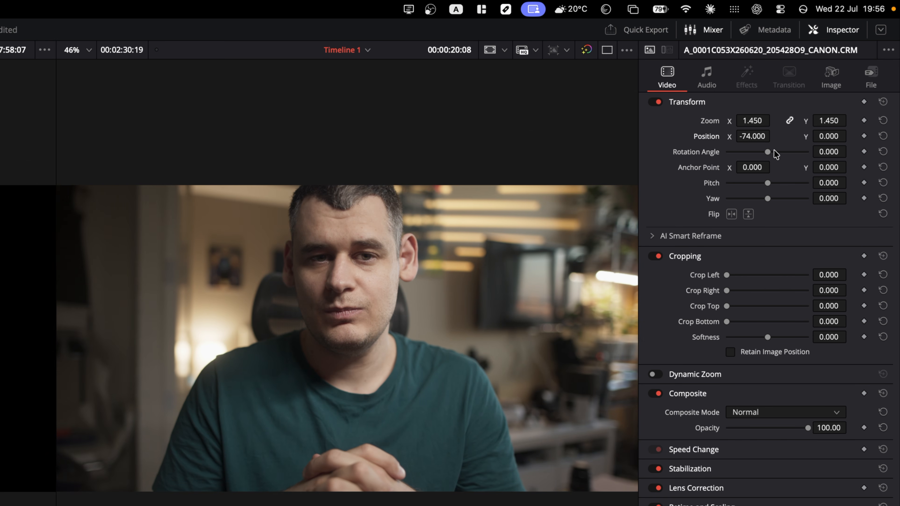
{"action": "mouse_move", "coordinate": [774, 152]}
{"action": "left_mouse_down"}
{"action": "mouse_move", "coordinate": [782, 152]}
{"action": "mouse_move", "coordinate": [773, 152]}
{"action": "left_mouse_up"}
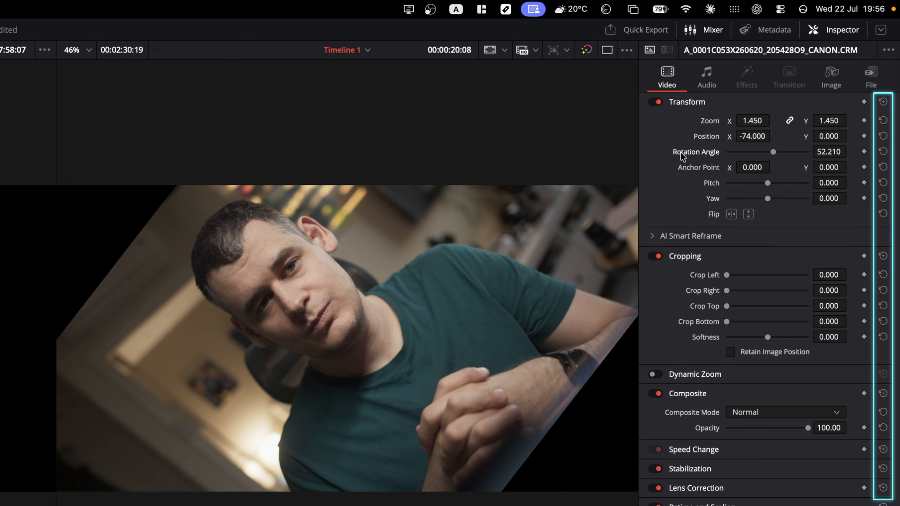
{"action": "double_click", "coordinate": [680, 153]}
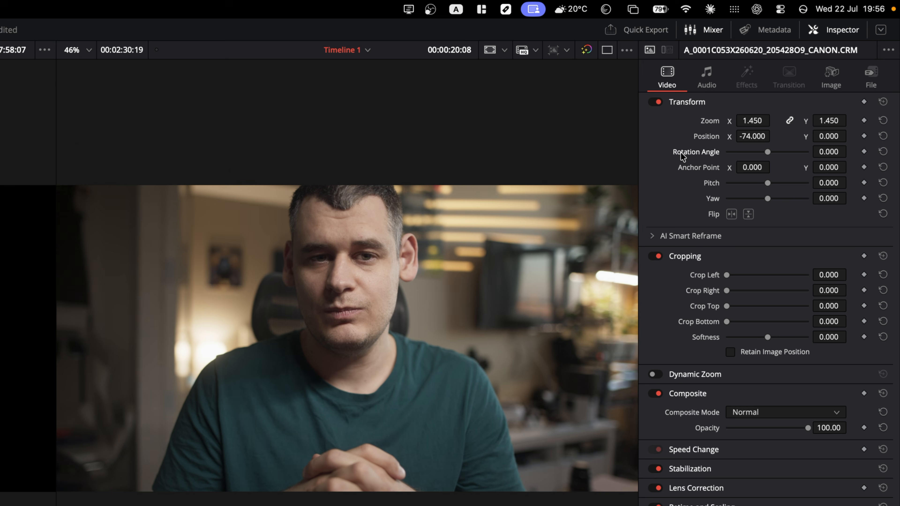
{"action": "double_click", "coordinate": [707, 137]}
{"action": "double_click", "coordinate": [710, 121]}
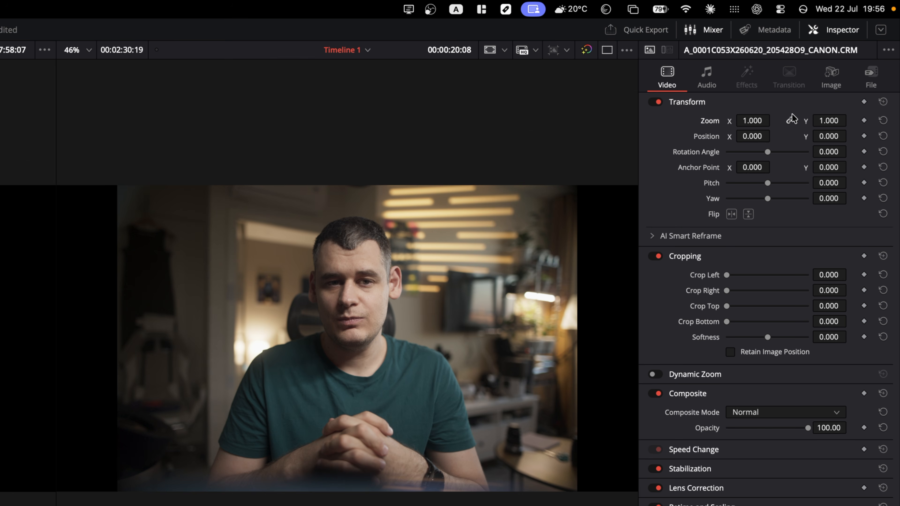
- Unlink zoom, stretch the image horizontally, then reset it to 1.000 and relink zoom
{"action": "left_click", "coordinate": [790, 121]}
{"action": "left_click_drag", "start_coordinate": [752, 123], "coordinate": [790, 121]}
{"action": "double_click", "coordinate": [710, 121]}
{"action": "left_click", "coordinate": [789, 120]}
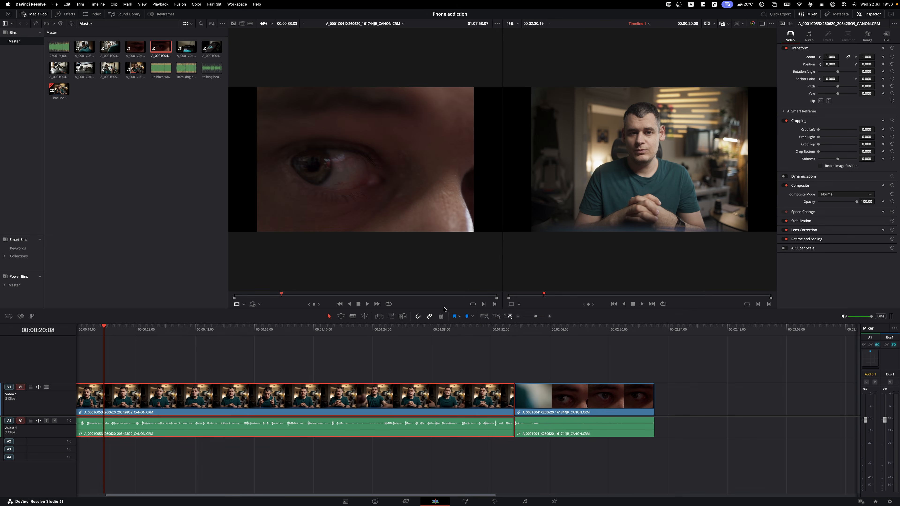
- Keyframe the interview clip's zoom, rising to 2.900 at 00:00:28:18, and play the animation
{"action": "left_click", "coordinate": [882, 58]}
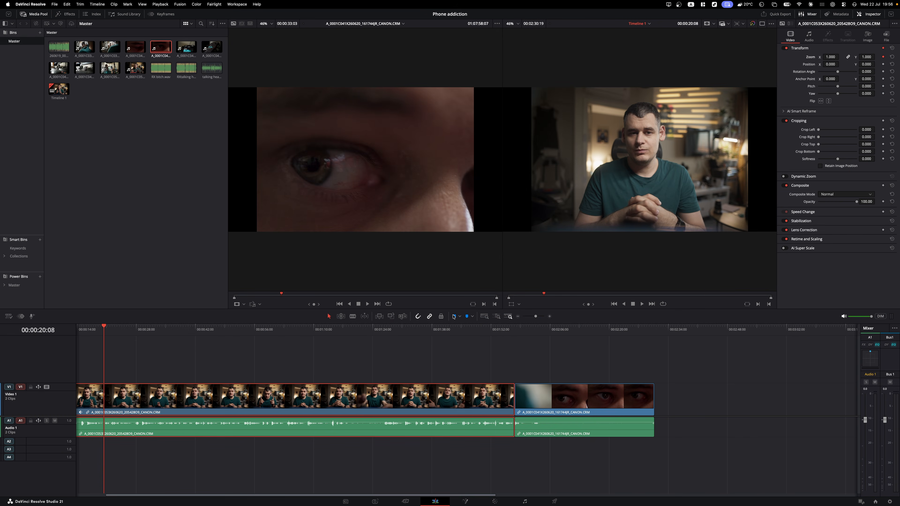
{"action": "left_click_drag", "start_coordinate": [102, 333], "coordinate": [139, 331]}
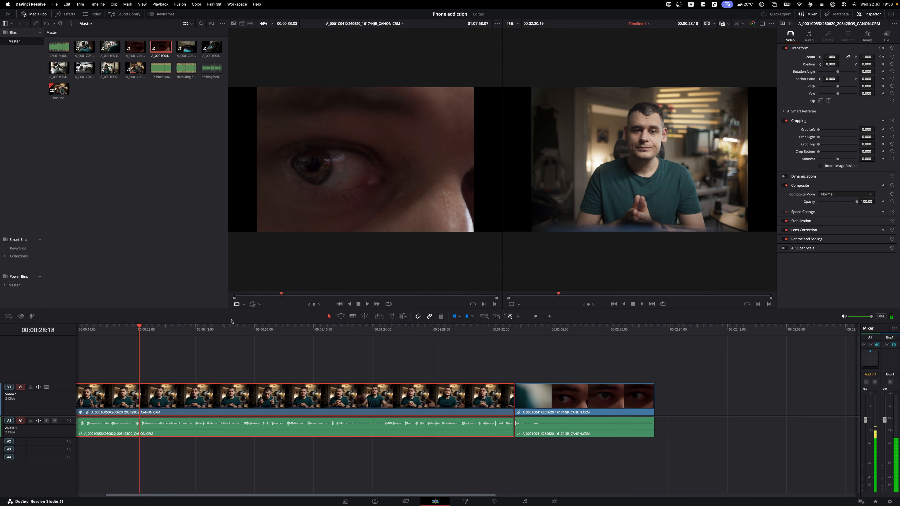
{"action": "left_click_drag", "start_coordinate": [831, 61], "coordinate": [840, 57]}
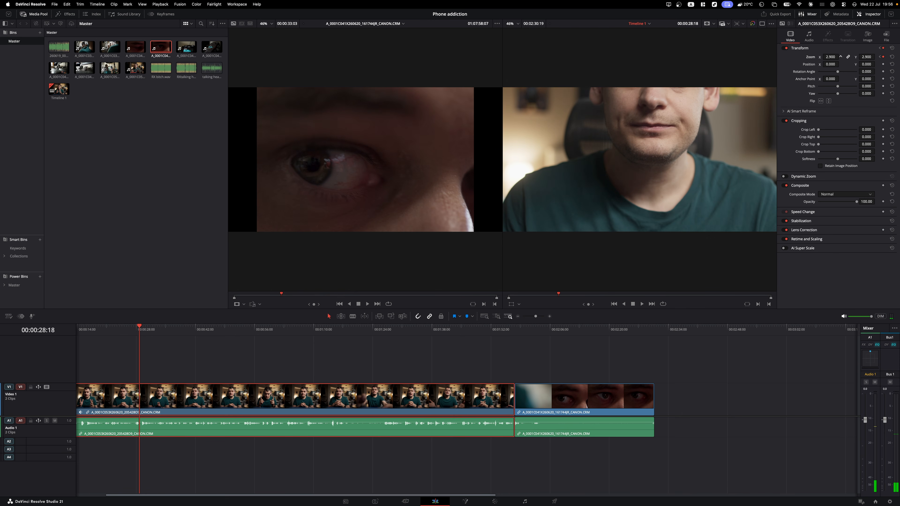
{"action": "left_click", "coordinate": [880, 57]}
{"action": "key", "text": "space"}
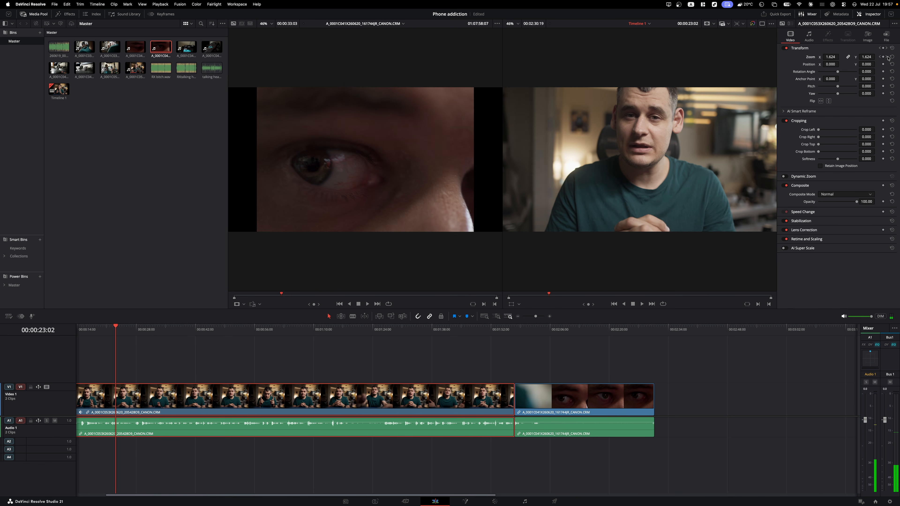
- Delete the 2.900 zoom keyframe and bring up the Keyframes editor
{"action": "left_click", "coordinate": [887, 56]}
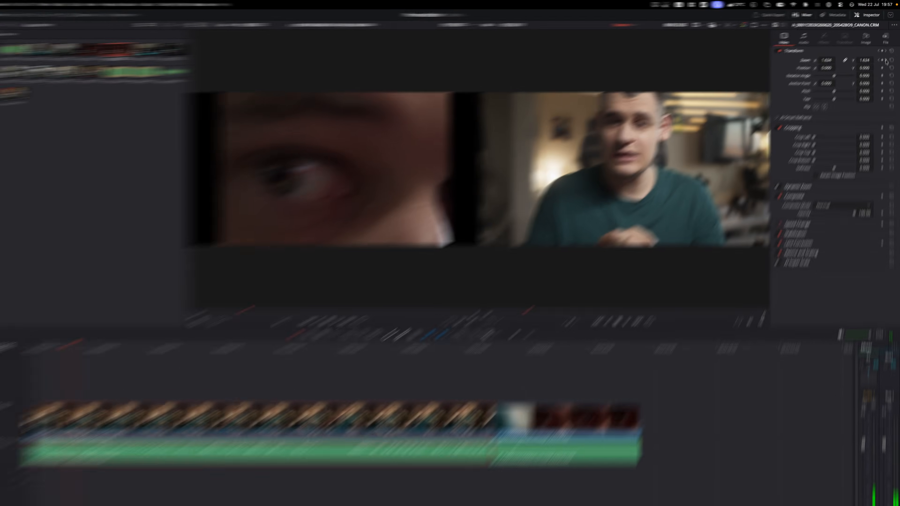
{"action": "left_click", "coordinate": [883, 57]}
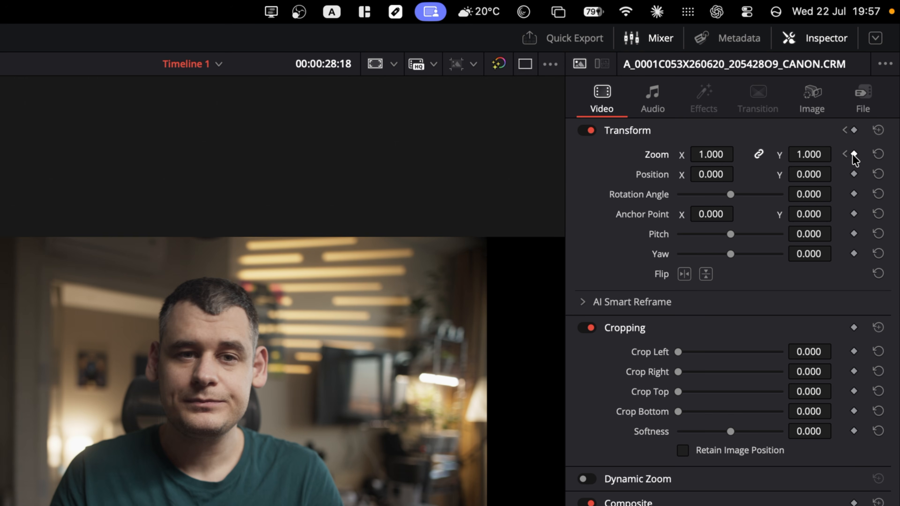
{"action": "left_click", "coordinate": [844, 154]}
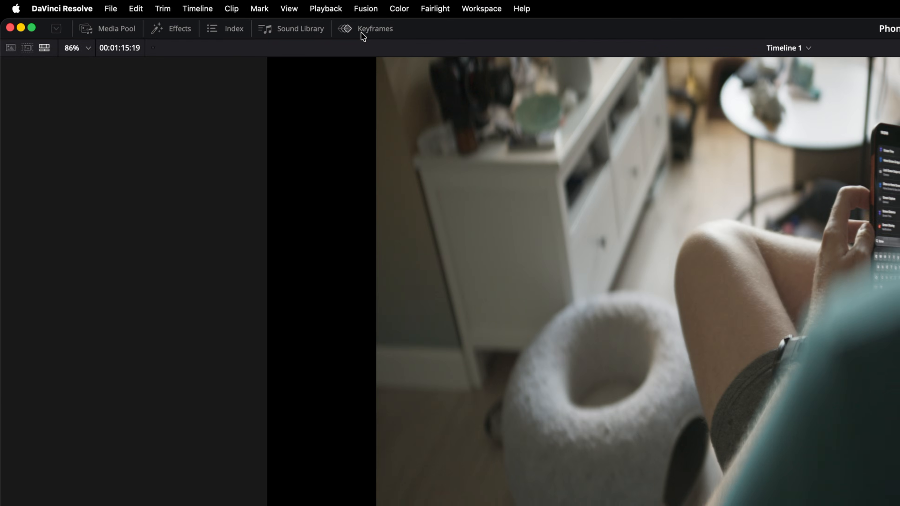
{"action": "left_click", "coordinate": [161, 15]}
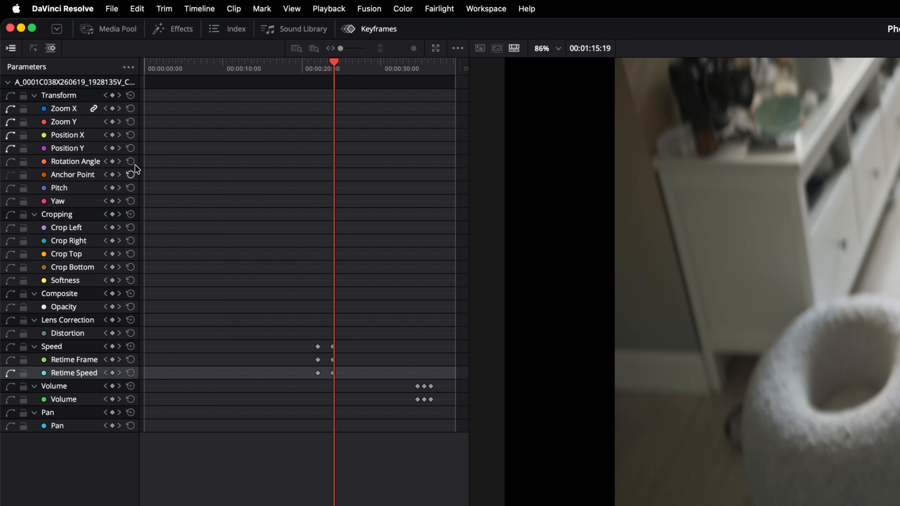
- Smooth the Retime Speed keyframes in the curve editor and widen their bezier easing handles
{"action": "left_click", "coordinate": [34, 48]}
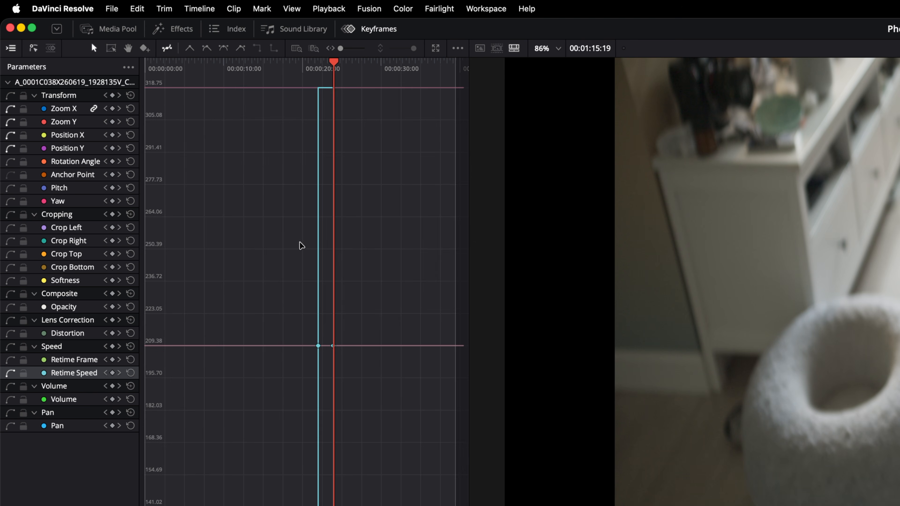
{"action": "left_click", "coordinate": [273, 277]}
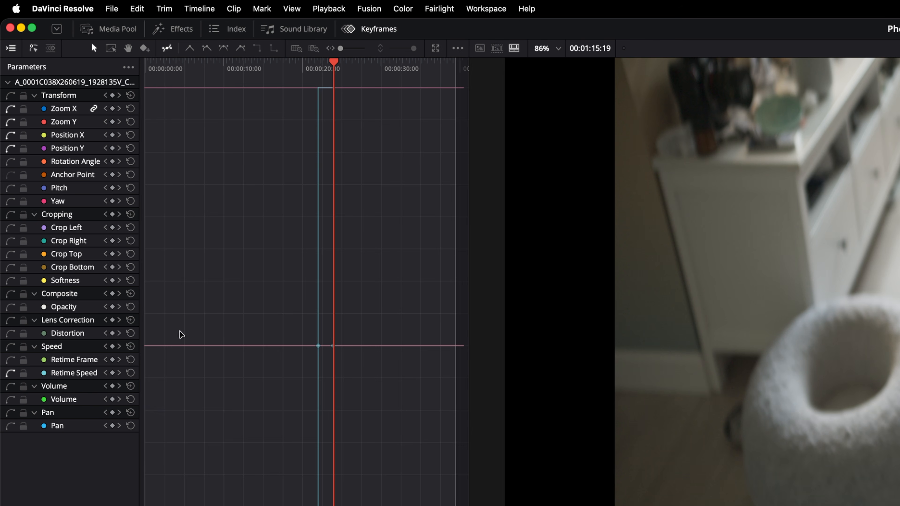
{"action": "left_click", "coordinate": [75, 360]}
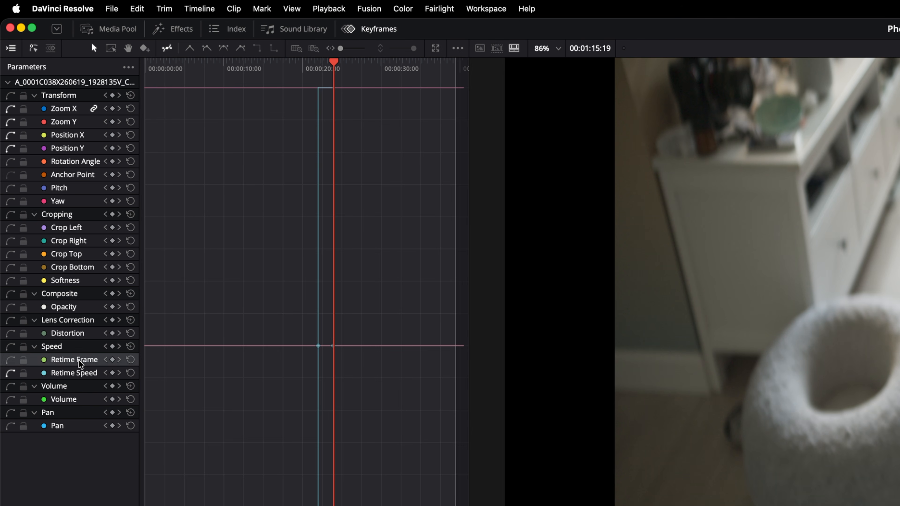
{"action": "left_click", "coordinate": [85, 374]}
{"action": "key", "text": "super+a"}
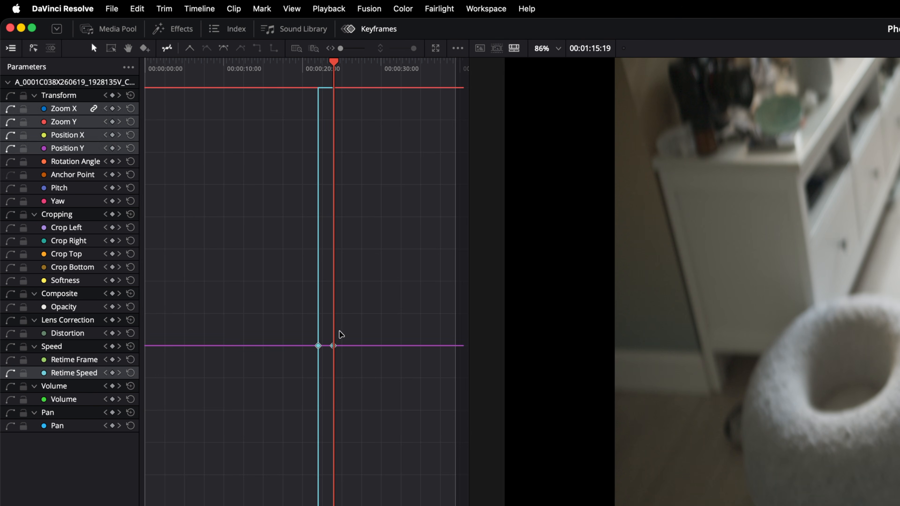
{"action": "left_click", "coordinate": [223, 49]}
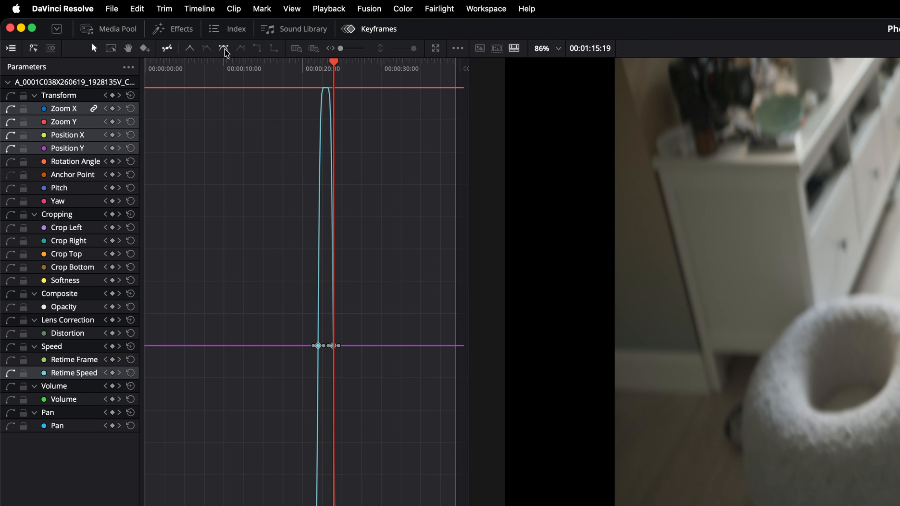
{"action": "left_click_drag", "start_coordinate": [338, 346], "coordinate": [304, 346]}
{"action": "left_click", "coordinate": [317, 345]}
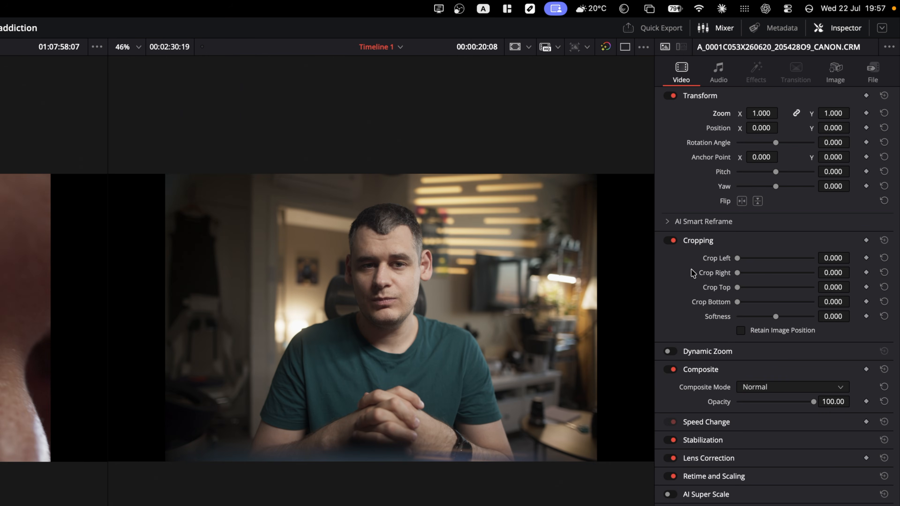
- Crop the clip in from the left and set its composite mode to Color Burn
{"action": "mouse_move", "coordinate": [740, 258]}
{"action": "left_mouse_down"}
{"action": "mouse_move", "coordinate": [772, 257]}
{"action": "mouse_move", "coordinate": [736, 258]}
{"action": "left_mouse_up"}
{"action": "left_click", "coordinate": [765, 386]}
{"action": "left_click", "coordinate": [780, 458]}
{"action": "left_click", "coordinate": [760, 388]}
{"action": "left_click", "coordinate": [777, 445]}
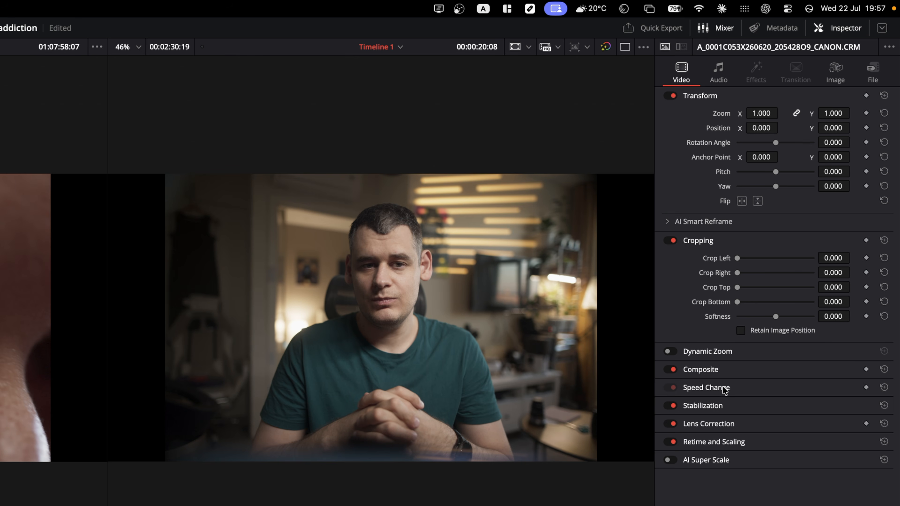
- Check Speed Change and Stabilization, set Smart Reframe to Reference Point, and raise volume to 30.0
{"action": "left_click", "coordinate": [723, 387]}
{"action": "left_click", "coordinate": [724, 388]}
{"action": "left_click", "coordinate": [730, 407]}
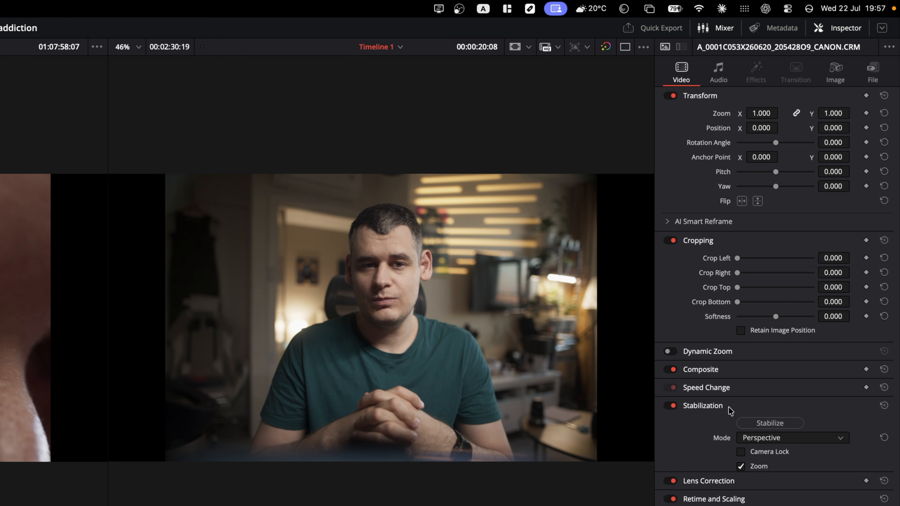
{"action": "left_click", "coordinate": [729, 407]}
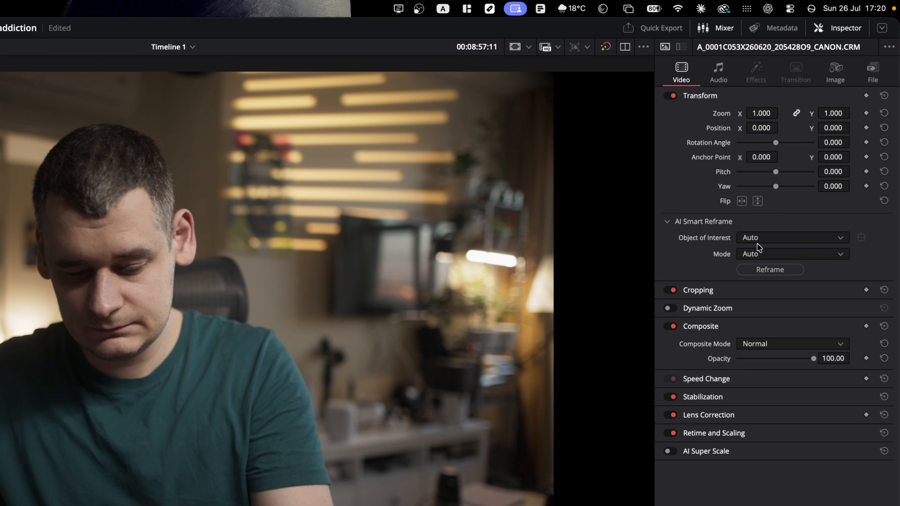
{"action": "left_click", "coordinate": [758, 238]}
{"action": "left_click", "coordinate": [764, 263]}
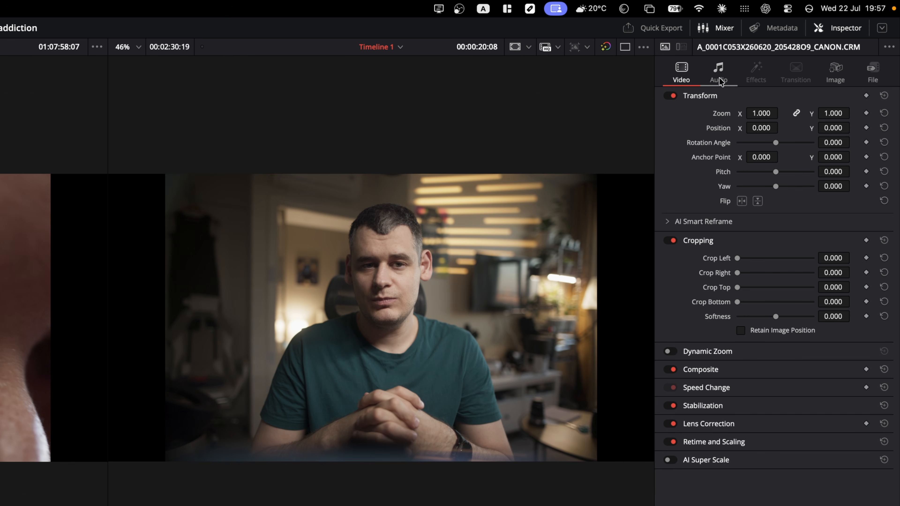
{"action": "left_click", "coordinate": [718, 71]}
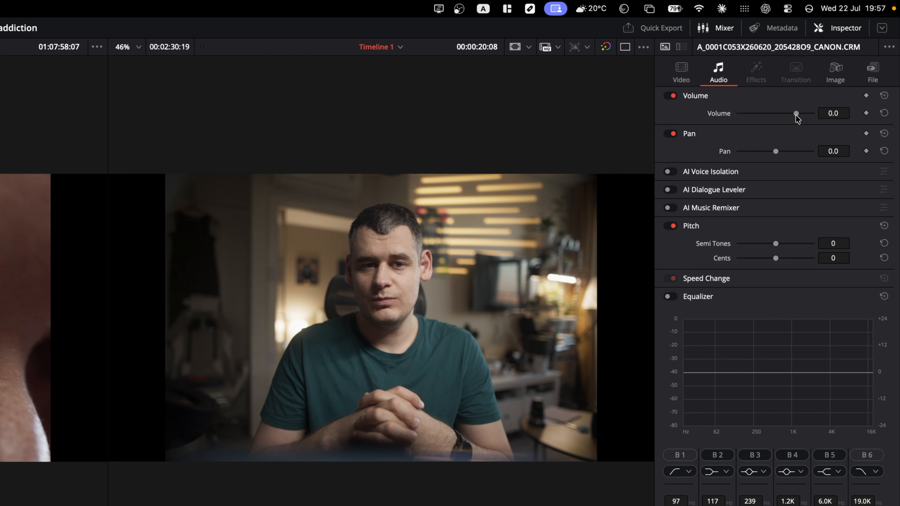
{"action": "mouse_move", "coordinate": [798, 116]}
{"action": "left_mouse_down"}
{"action": "mouse_move", "coordinate": [781, 117]}
{"action": "mouse_move", "coordinate": [811, 116]}
{"action": "left_mouse_up"}
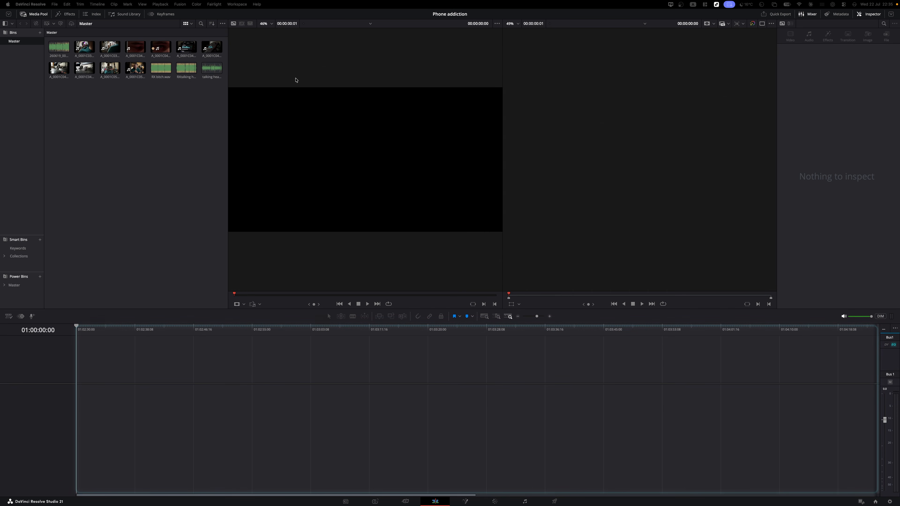
- Drop the interview clip onto the empty timeline, then undo the new timeline
{"action": "left_click", "coordinate": [133, 70]}
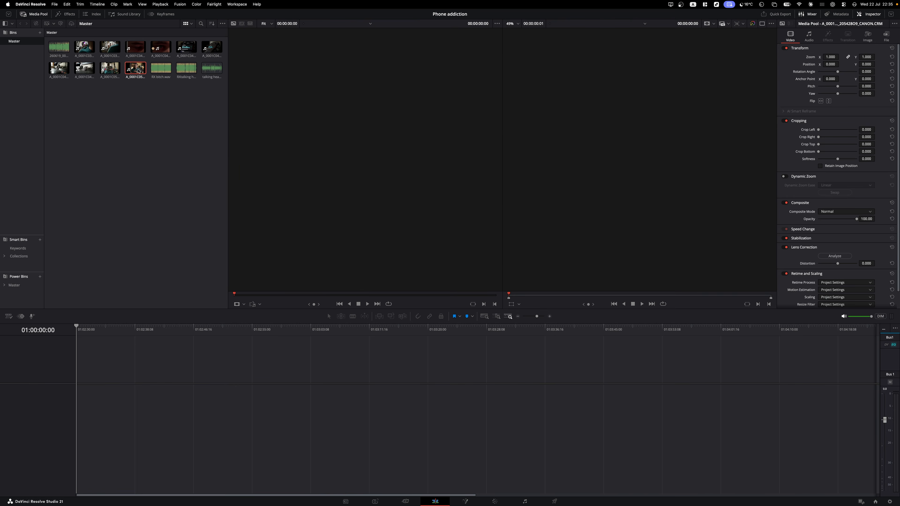
{"action": "left_click_drag", "start_coordinate": [134, 69], "coordinate": [96, 374]}
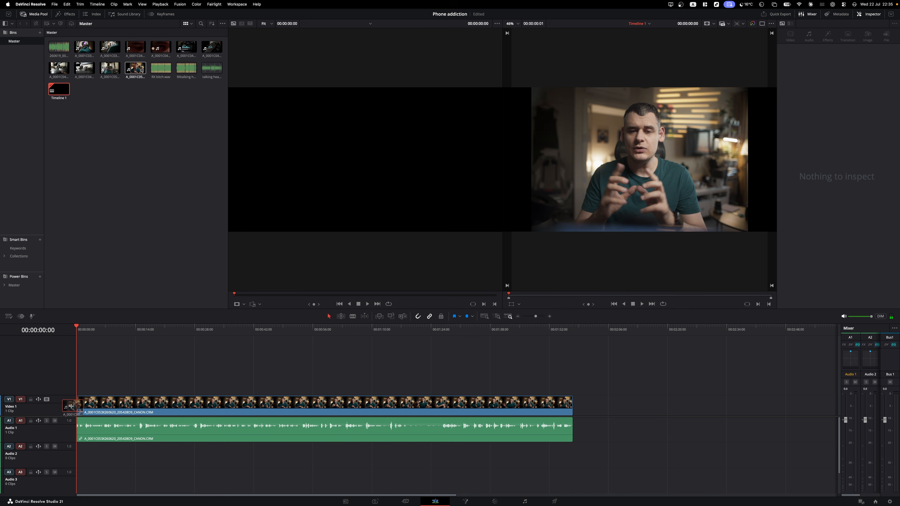
{"action": "left_click", "coordinate": [117, 329]}
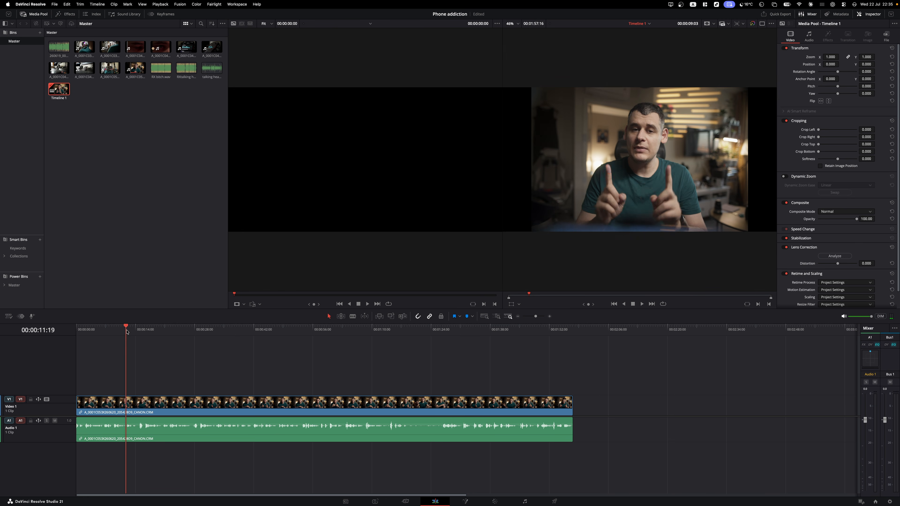
{"action": "key", "text": "ctrl+z"}
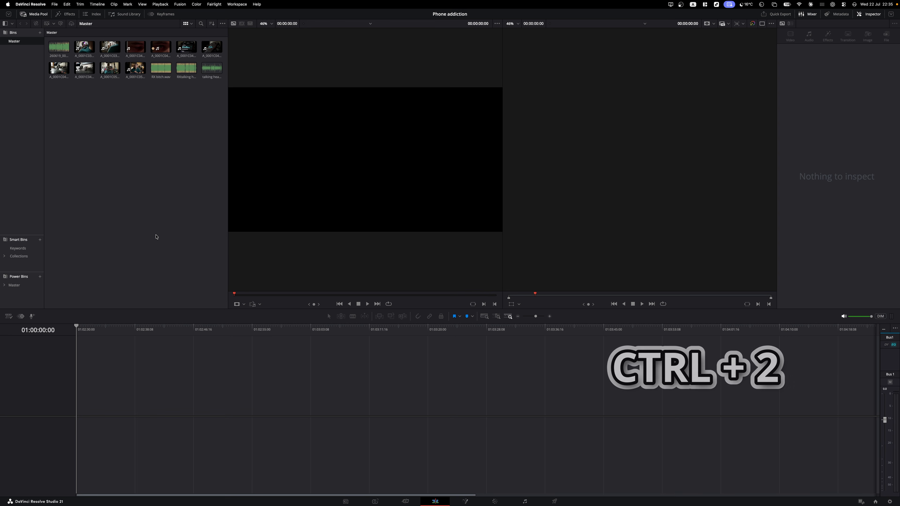
- Select the interview clip, mark in and out points, and insert the range into Timeline 1 with F9
{"action": "key", "text": "Right"}
{"action": "key", "text": "Right"}
{"action": "key", "text": "Right"}
{"action": "key", "text": "Down"}
{"action": "key", "text": "Return"}
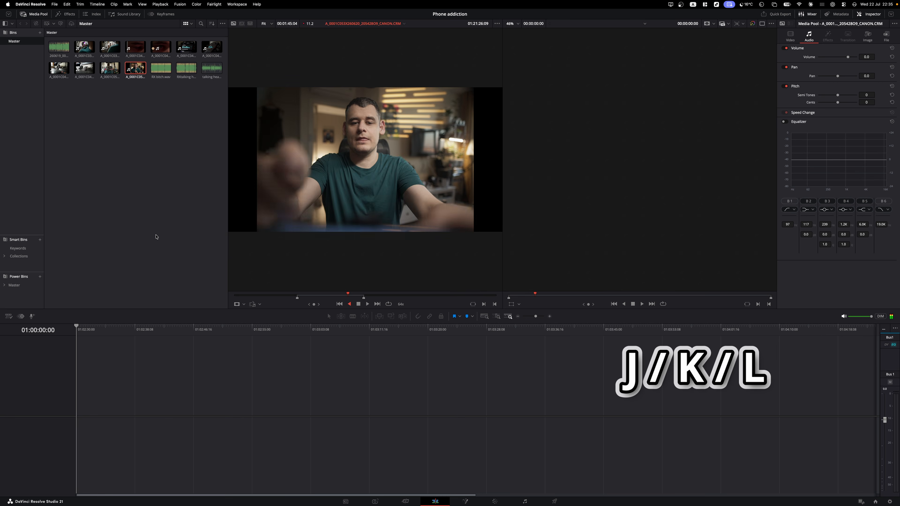
{"action": "key", "text": "k"}
{"action": "key", "text": "l"}
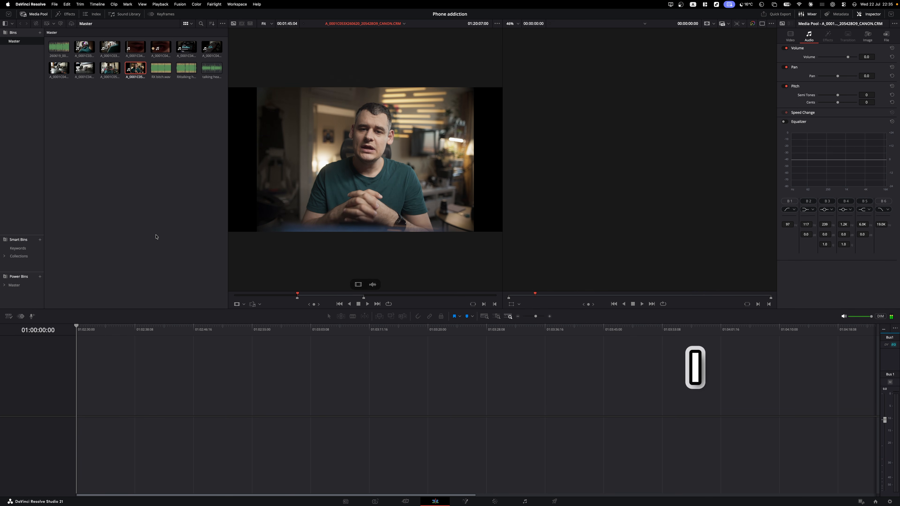
{"action": "key", "text": "o"}
{"action": "key", "text": "F9"}
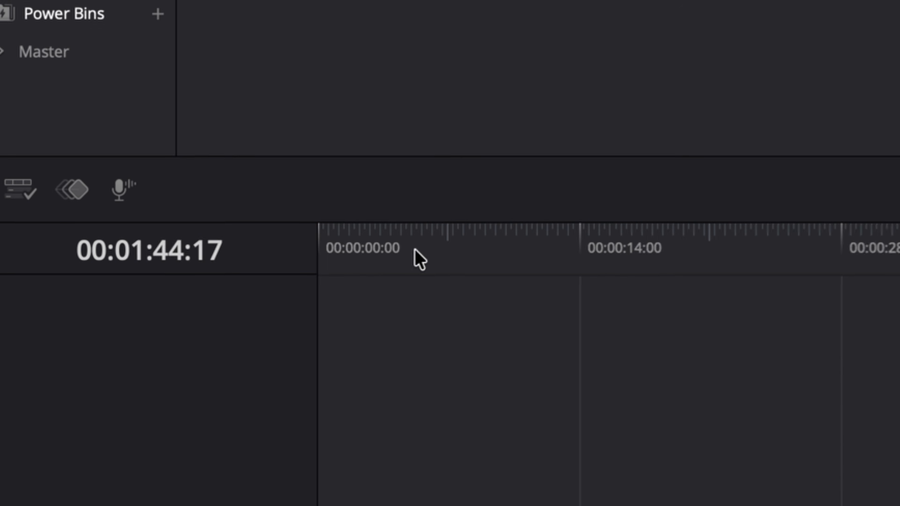
{"action": "left_click_drag", "start_coordinate": [98, 331], "coordinate": [118, 336]}
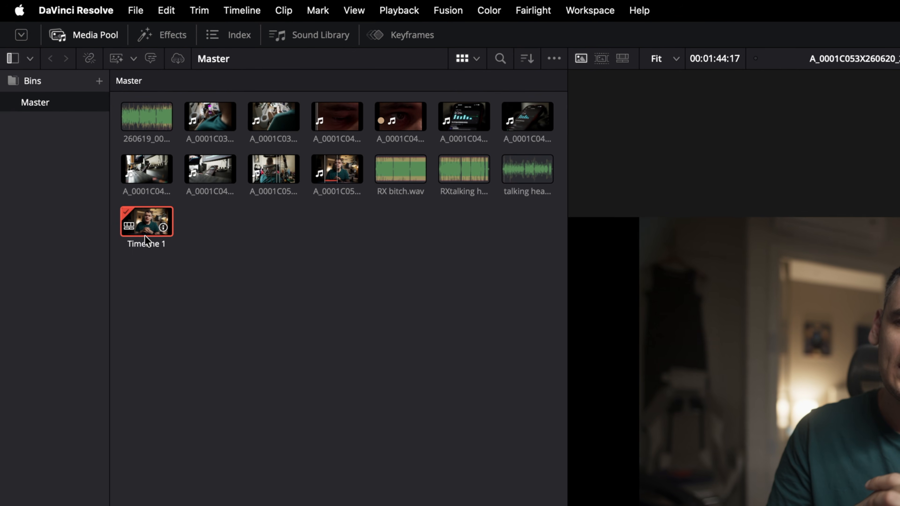
- Set the starting timecode of Timeline 1 and Timeline 2 to 00:00:00:00
{"action": "right_click", "coordinate": [57, 90]}
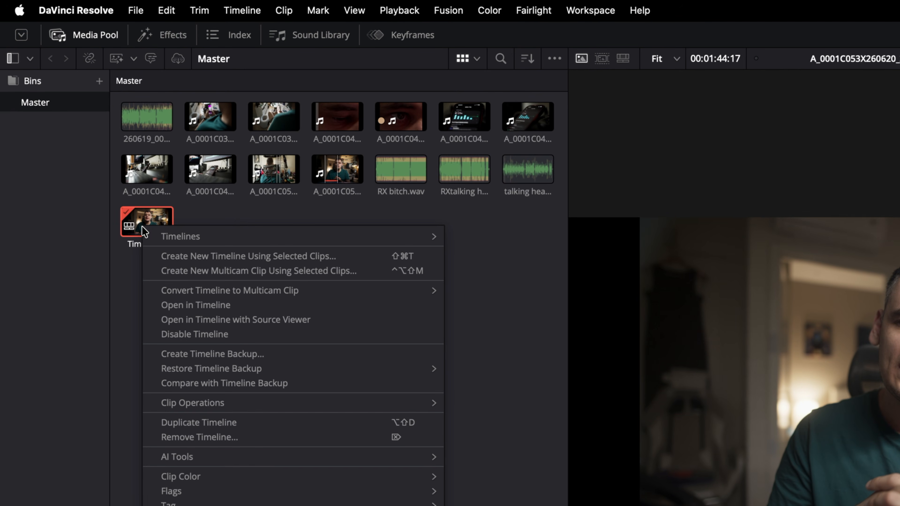
{"action": "mouse_move", "coordinate": [180, 235]}
{"action": "left_click", "coordinate": [527, 250]}
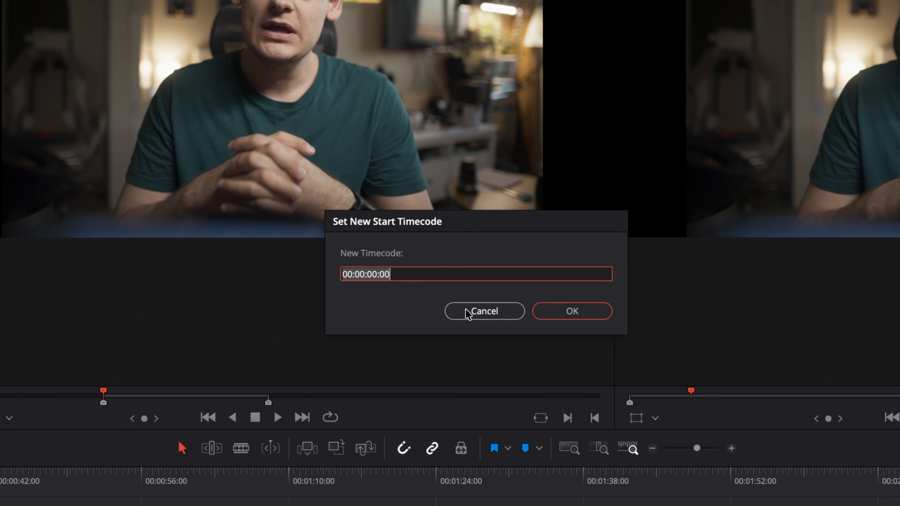
{"action": "left_click", "coordinate": [467, 311]}
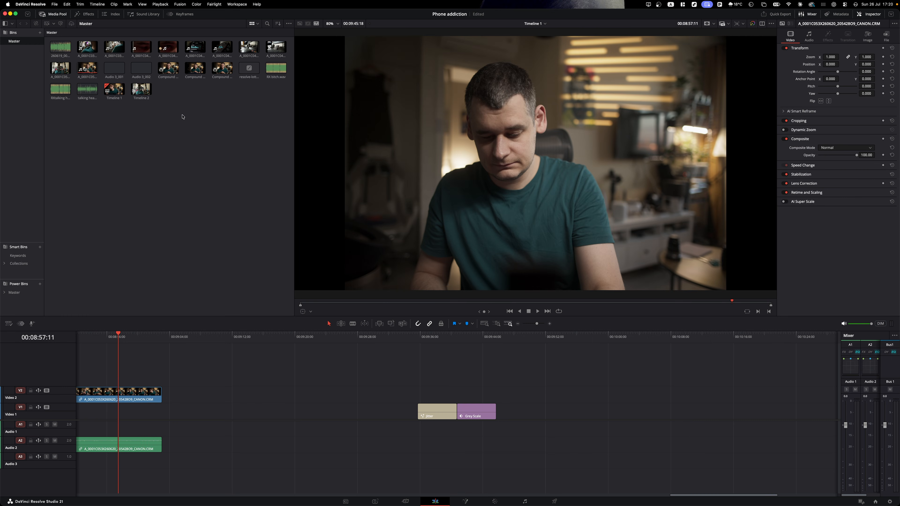
{"action": "left_click_drag", "start_coordinate": [183, 117], "coordinate": [112, 94]}
{"action": "right_click", "coordinate": [112, 94]}
{"action": "mouse_move", "coordinate": [124, 98]}
{"action": "left_click", "coordinate": [255, 102]}
{"action": "left_click", "coordinate": [486, 261]}
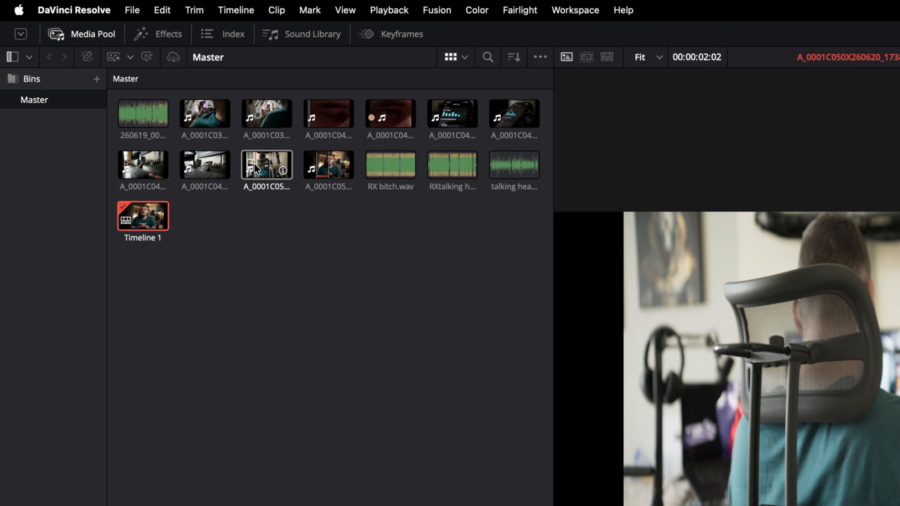
- Create Timeline 2 from the chair-back clip
{"action": "right_click", "coordinate": [254, 164]}
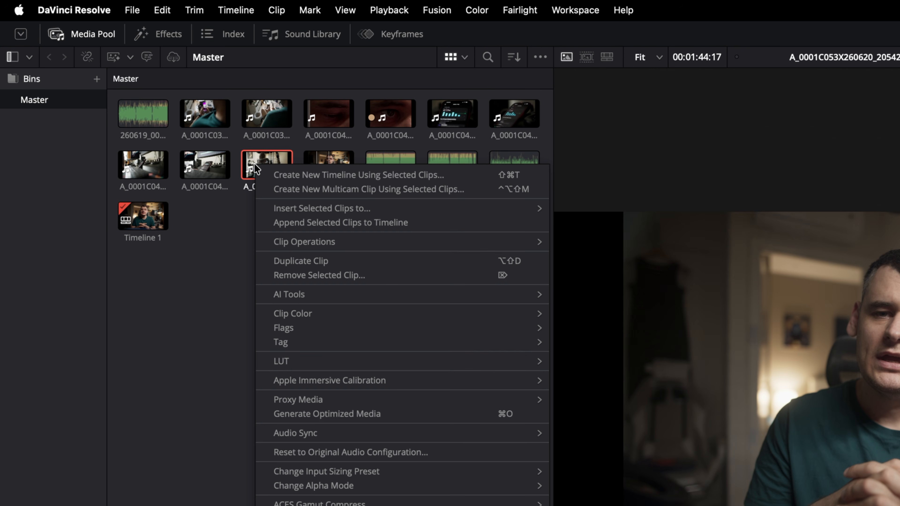
{"action": "left_click", "coordinate": [282, 175]}
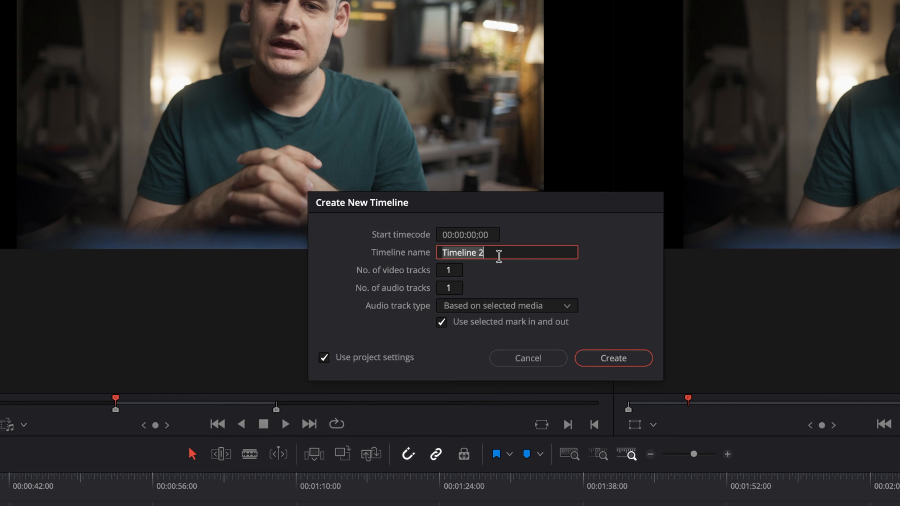
{"action": "left_click", "coordinate": [620, 359]}
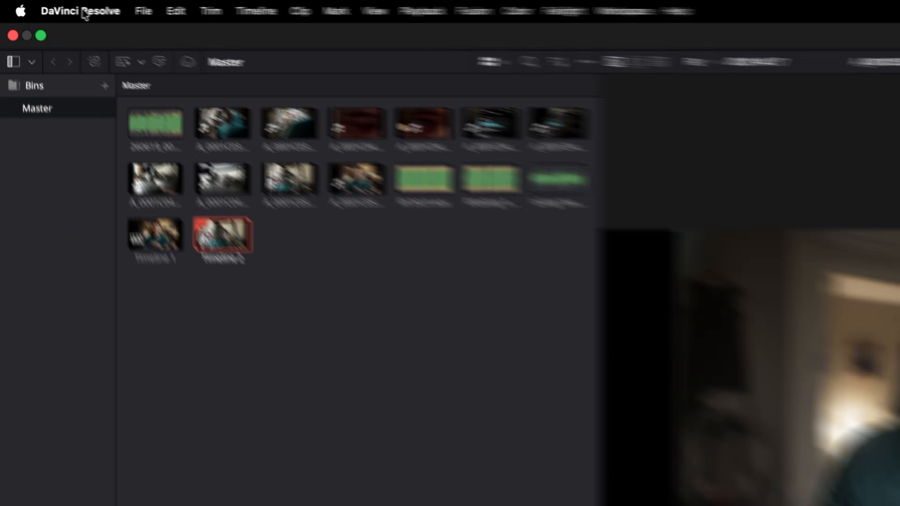
{"action": "left_click", "coordinate": [31, 4]}
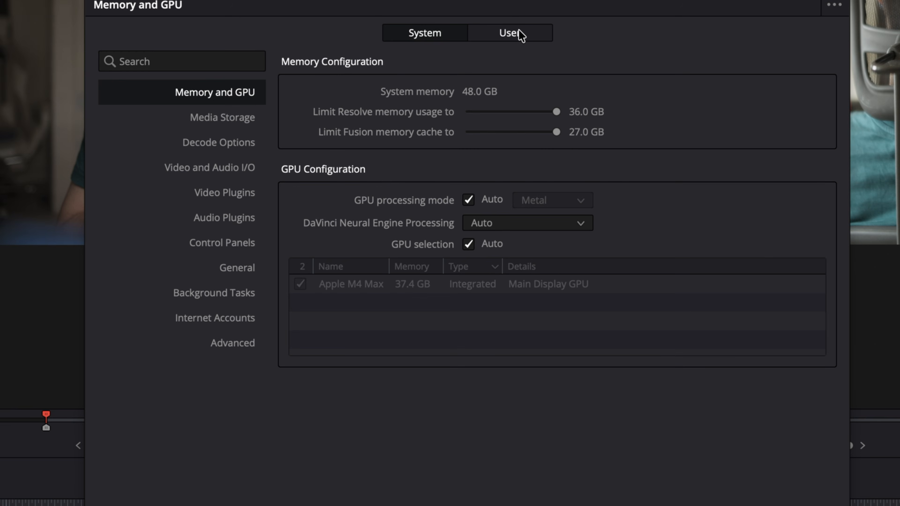
{"action": "left_click", "coordinate": [520, 35]}
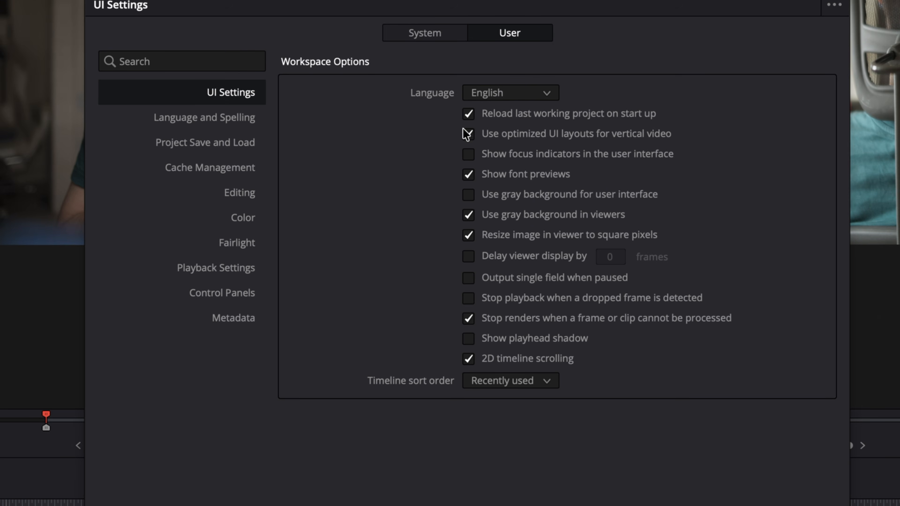
{"action": "left_click", "coordinate": [245, 196]}
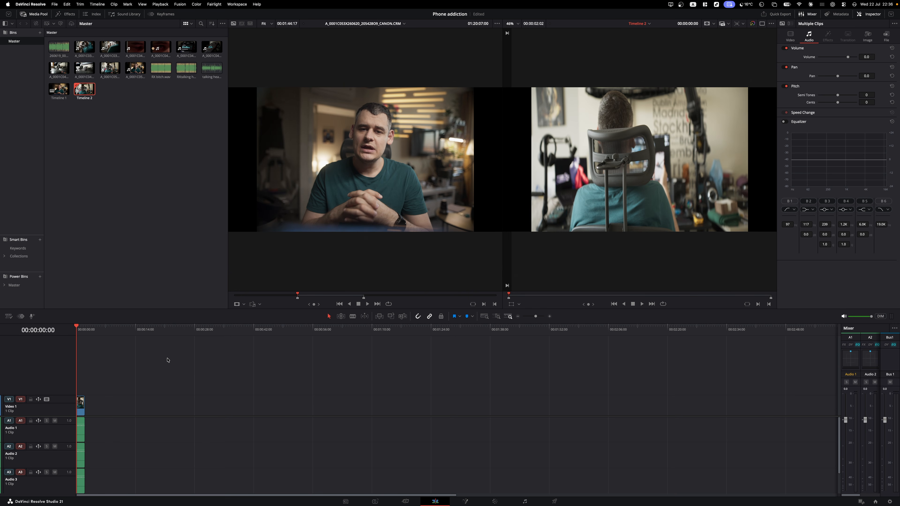
- Stack the eye close-up clip on V2 starting at about 00:00:00:20, then play the timeline from the start
{"action": "scroll", "coordinate": [127, 391], "scroll_direction": "up", "scroll_amount": 6}
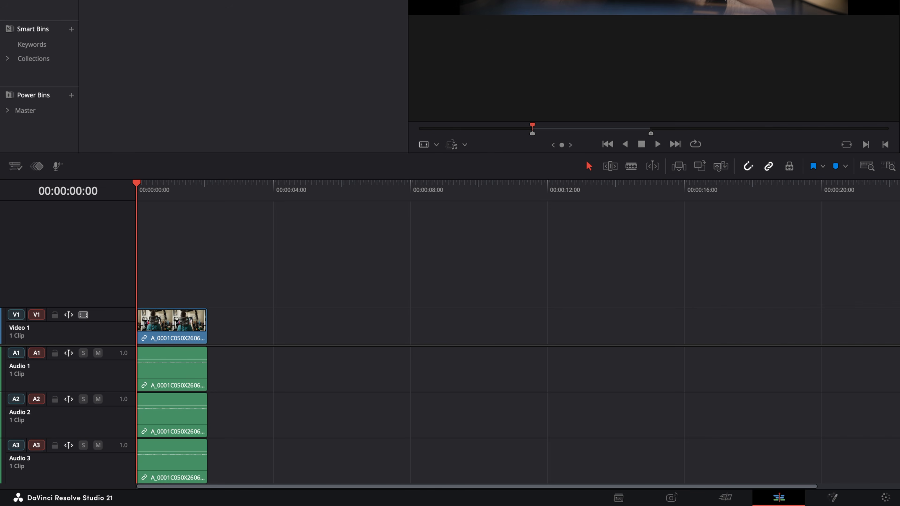
{"action": "left_click_drag", "start_coordinate": [244, 1], "coordinate": [190, 293]}
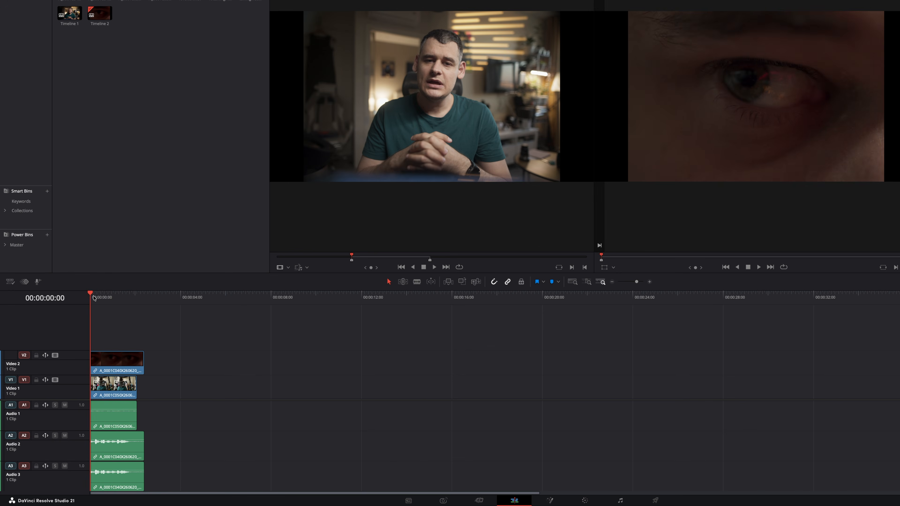
{"action": "left_click_drag", "start_coordinate": [94, 298], "coordinate": [109, 307]}
{"action": "left_click_drag", "start_coordinate": [121, 359], "coordinate": [139, 359]}
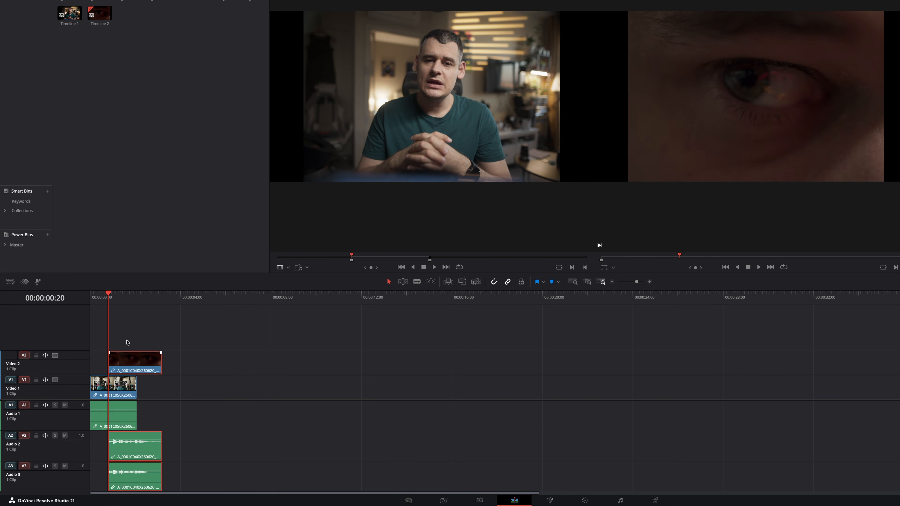
{"action": "left_click", "coordinate": [92, 304]}
{"action": "key", "text": "space"}
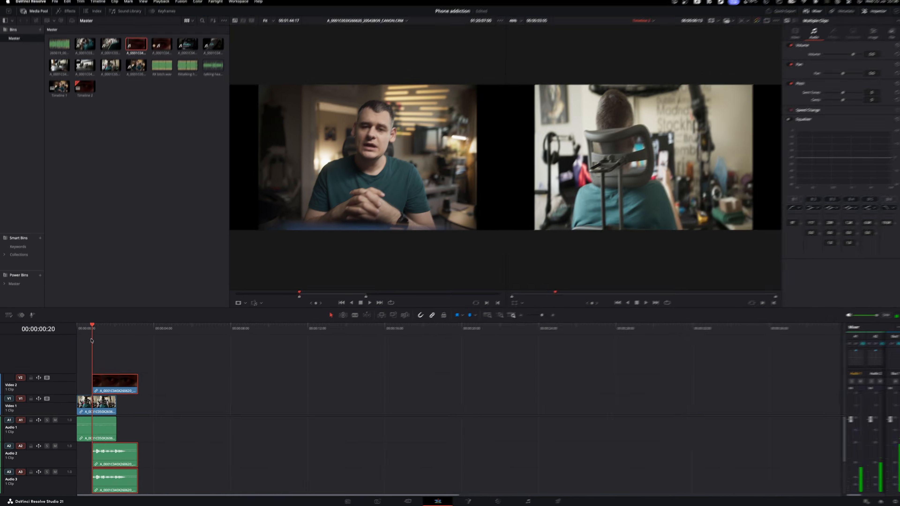
{"action": "key", "text": "space"}
- Compare Full Extent, Detail and Custom timeline zoom on the stacked clips
{"action": "scroll", "coordinate": [222, 341], "scroll_direction": "up", "scroll_amount": 10}
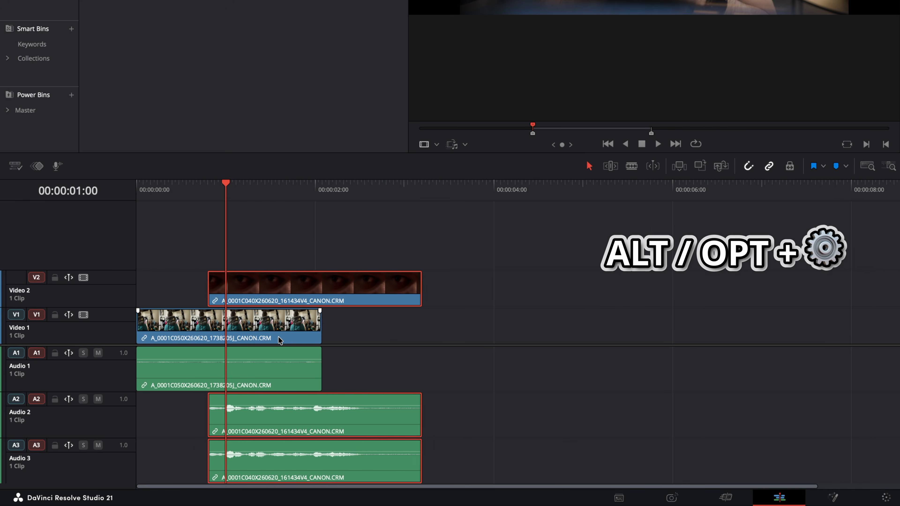
{"action": "scroll", "coordinate": [315, 335], "scroll_direction": "up", "scroll_amount": 5}
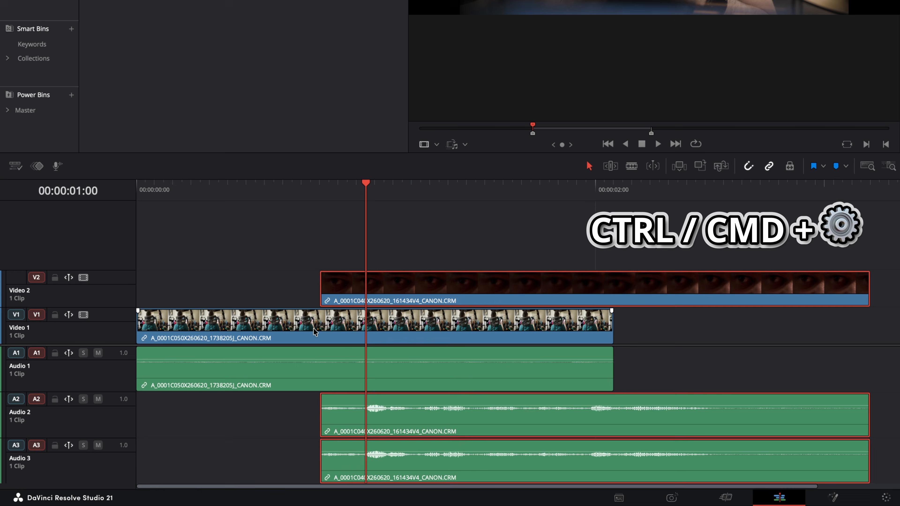
{"action": "scroll", "coordinate": [315, 332], "scroll_direction": "right", "scroll_amount": 8}
{"action": "scroll", "coordinate": [314, 333], "scroll_direction": "left", "scroll_amount": 12}
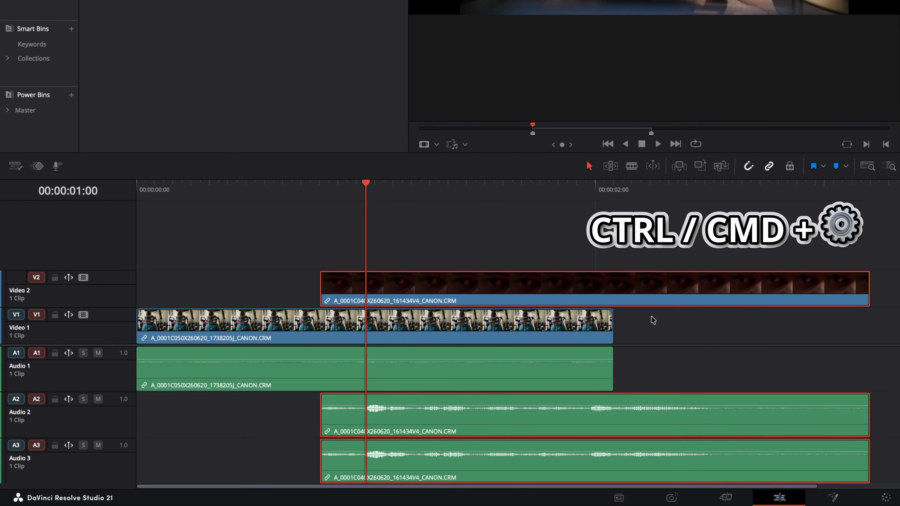
{"action": "left_click", "coordinate": [867, 166]}
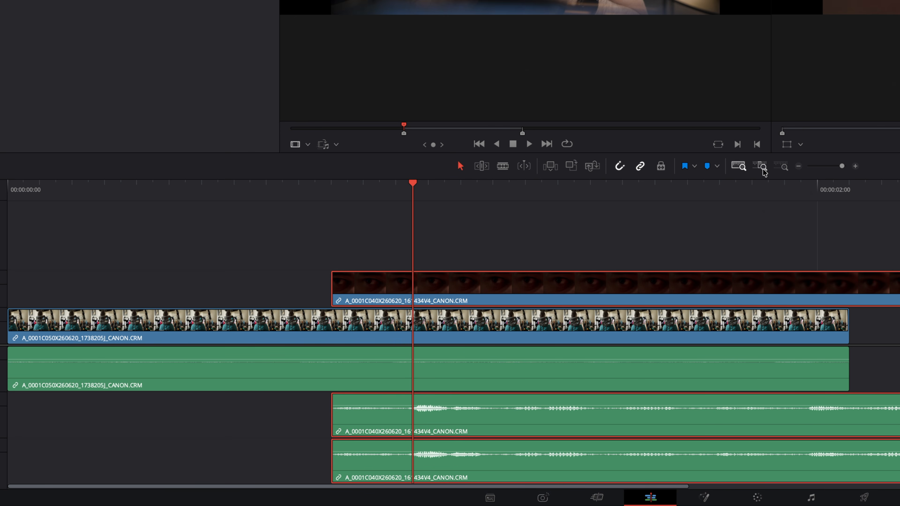
{"action": "left_click", "coordinate": [762, 169]}
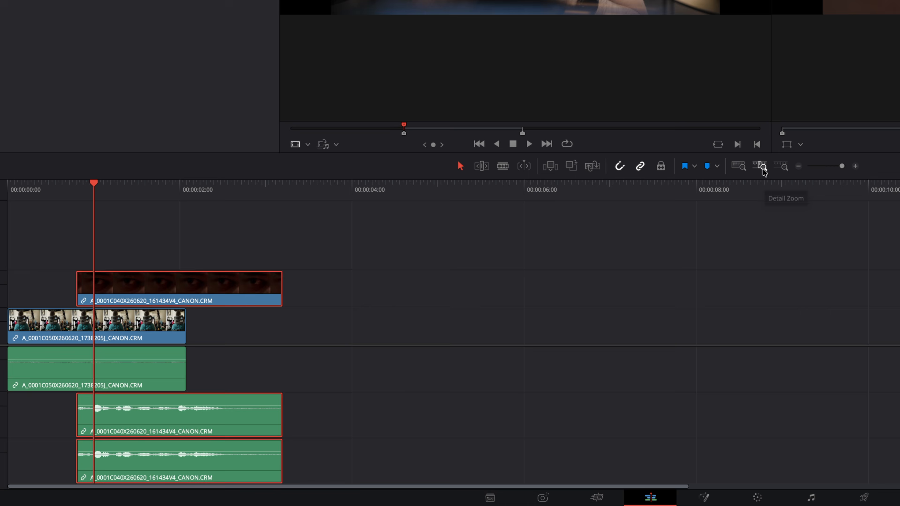
{"action": "left_click", "coordinate": [782, 167]}
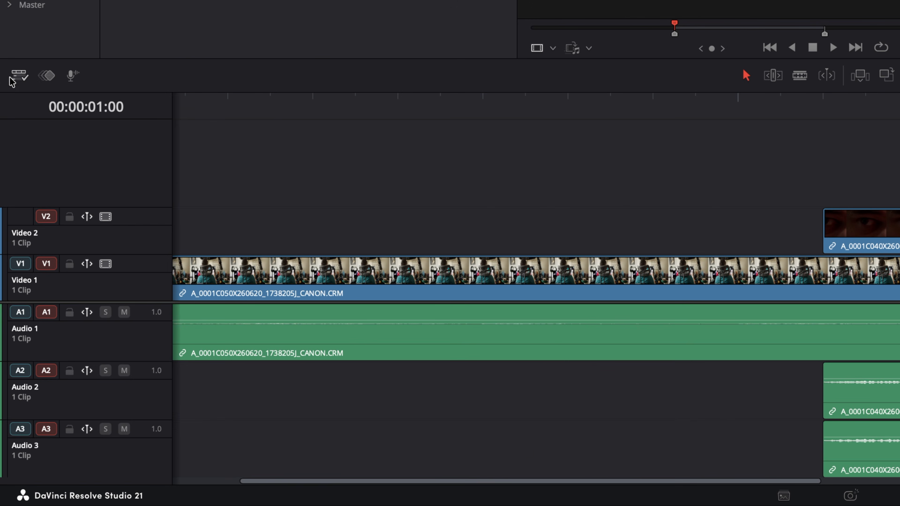
- Shorten the video tracks with the track height slider in Timeline View Options
{"action": "left_click", "coordinate": [8, 313]}
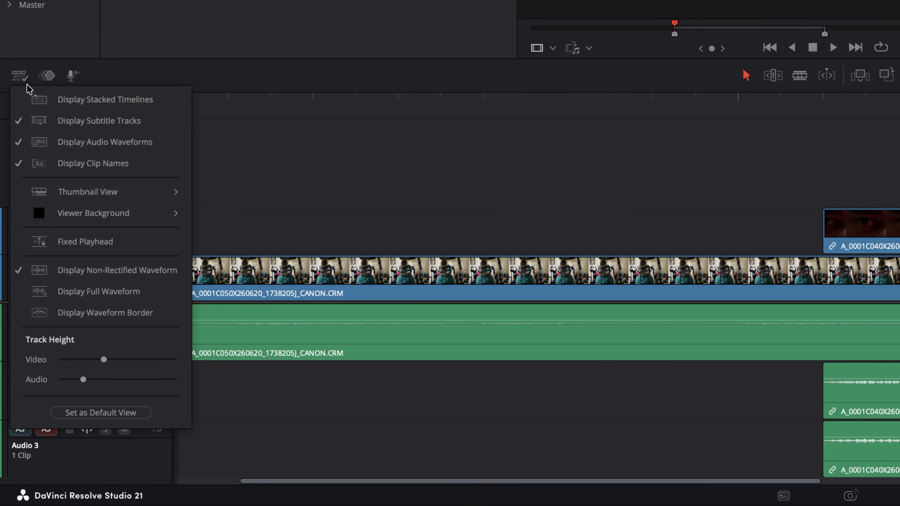
{"action": "mouse_move", "coordinate": [132, 193]}
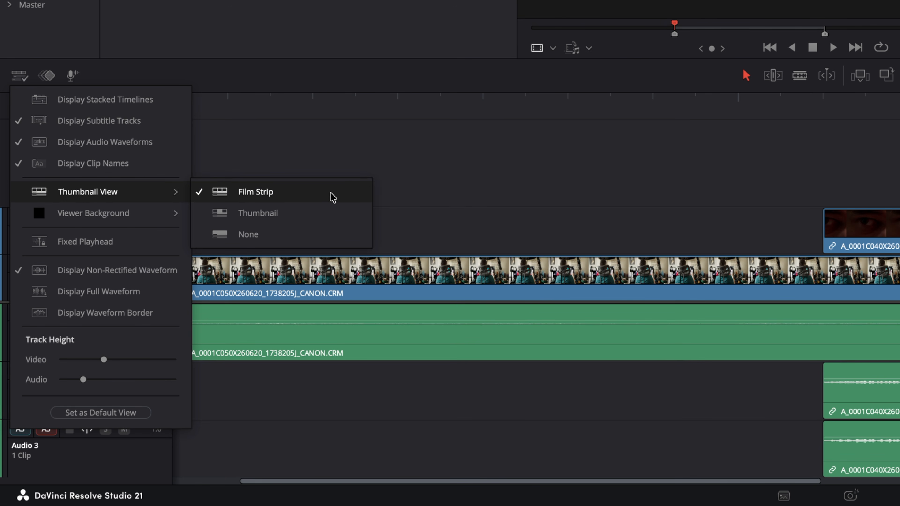
{"action": "left_click_drag", "start_coordinate": [104, 359], "coordinate": [71, 382]}
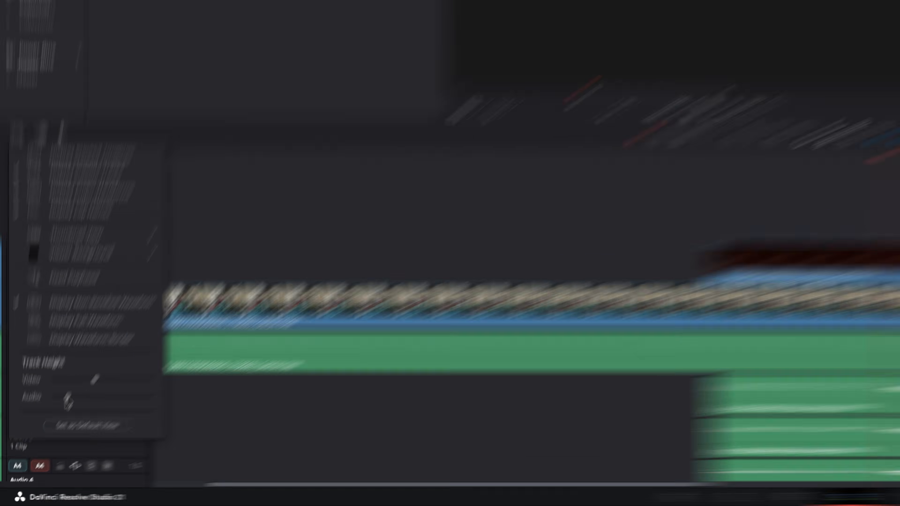
- Turn on Display Stacked Timelines in the timeline view options
{"action": "left_click", "coordinate": [284, 187]}
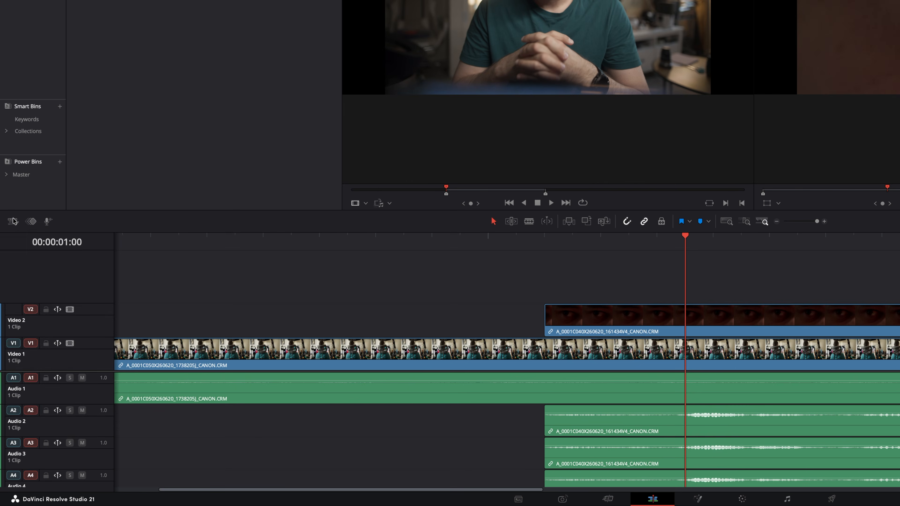
{"action": "left_click", "coordinate": [17, 136]}
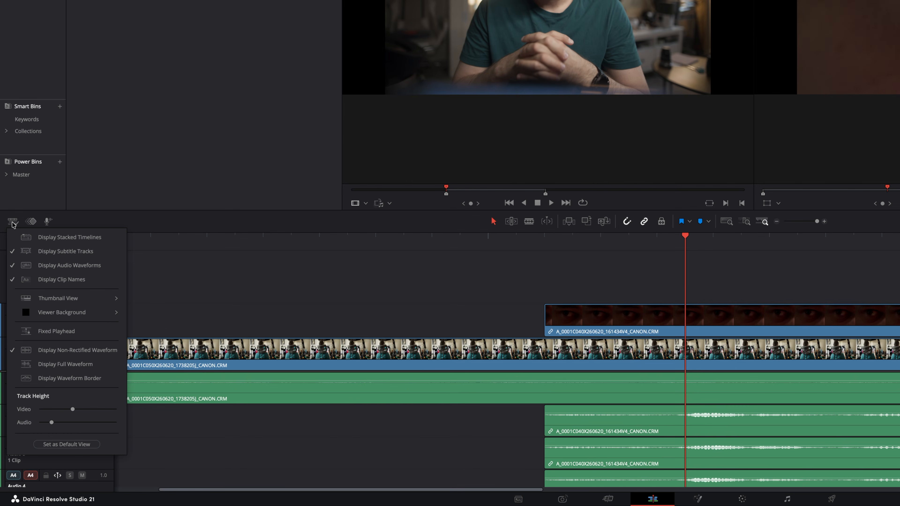
{"action": "left_click", "coordinate": [53, 238]}
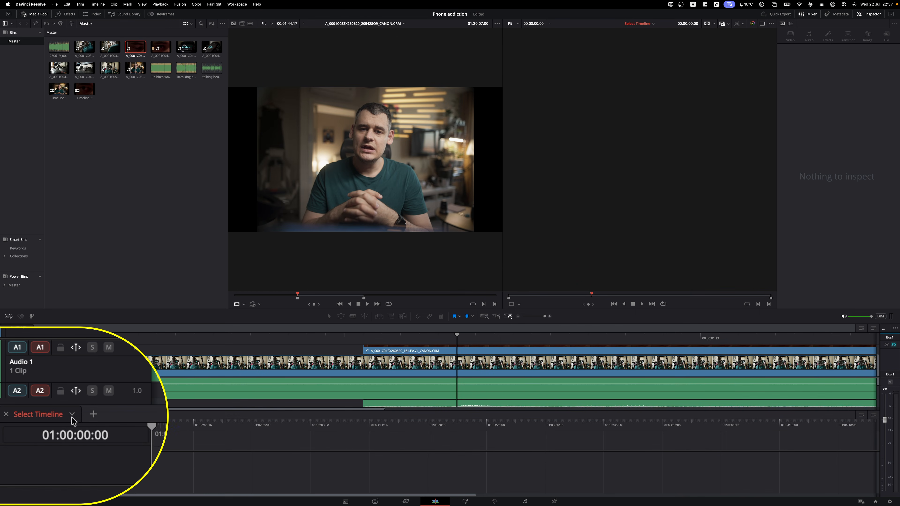
- Load Timeline 1 into the stacked slot, raise its interview clip's volume to 16.0, and scrub to hear it
{"action": "left_click", "coordinate": [72, 414]}
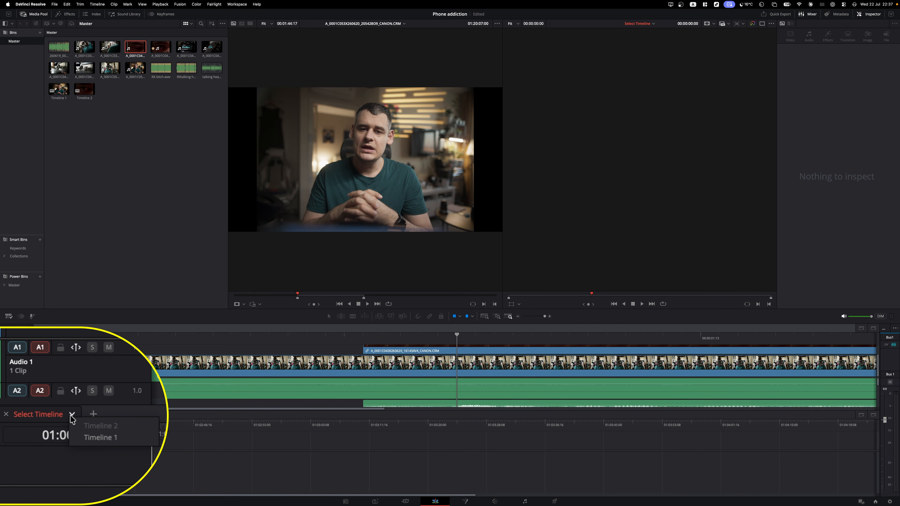
{"action": "left_click", "coordinate": [99, 483]}
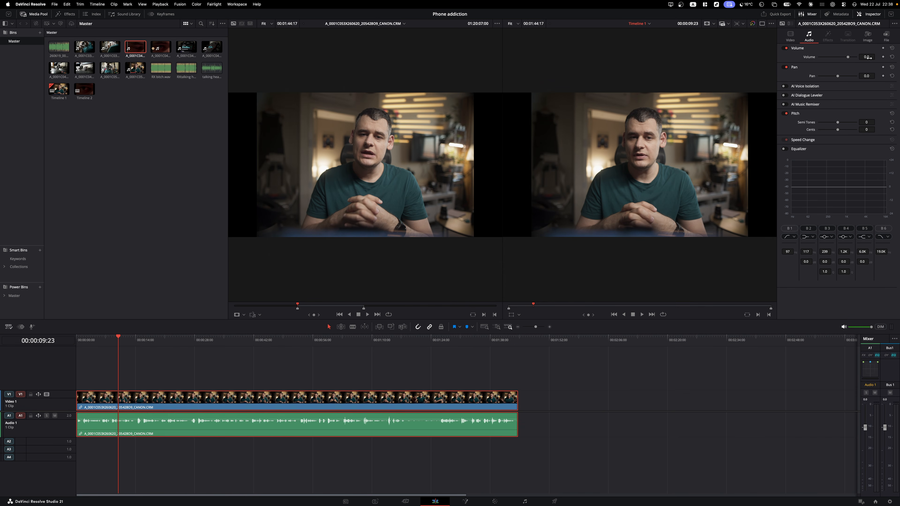
{"action": "left_click_drag", "start_coordinate": [868, 57], "coordinate": [870, 60]}
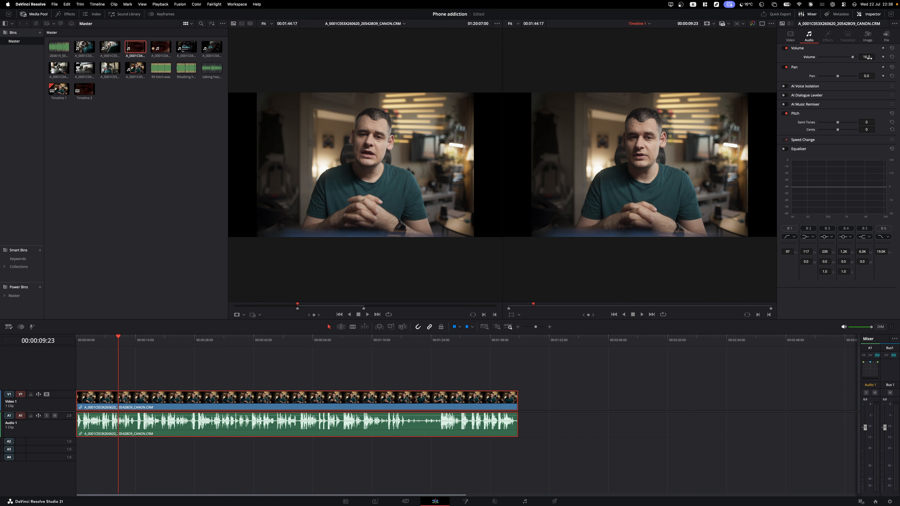
{"action": "left_click_drag", "start_coordinate": [443, 348], "coordinate": [471, 343]}
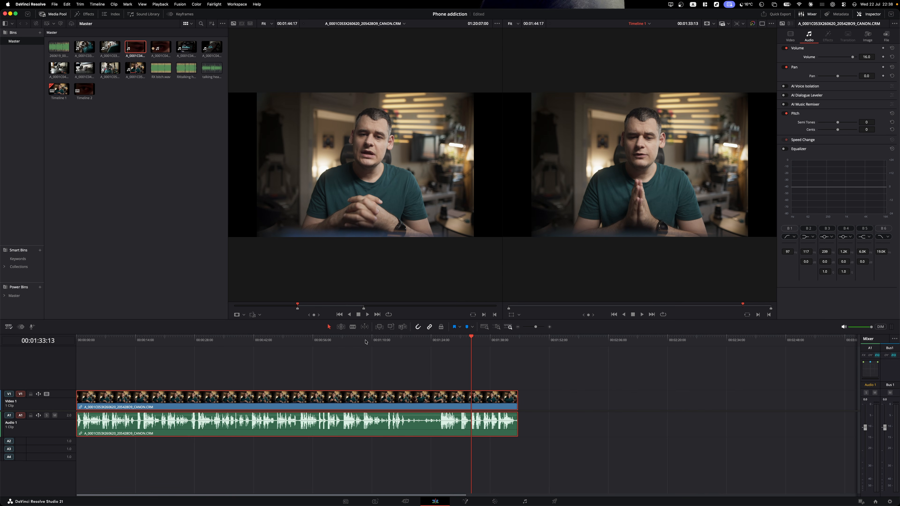
{"action": "key", "text": "super+shift+w"}
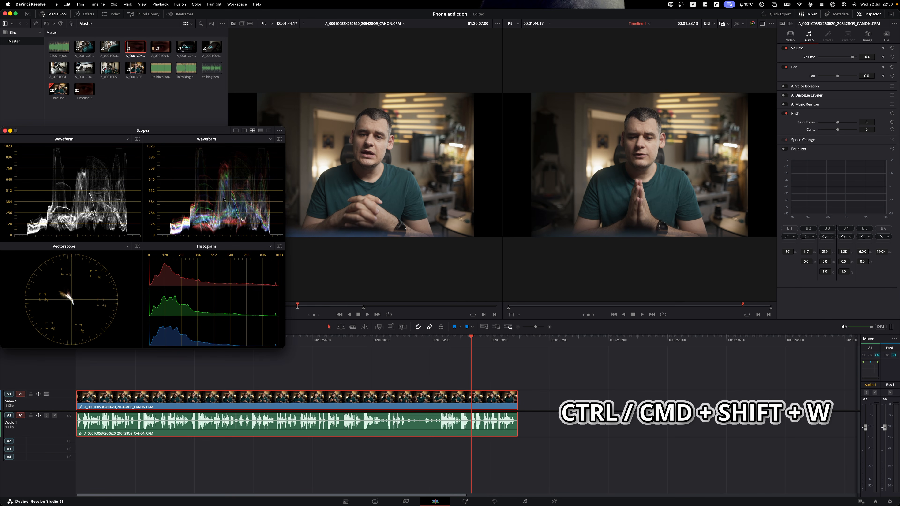
{"action": "left_click_drag", "start_coordinate": [118, 132], "coordinate": [626, 208]}
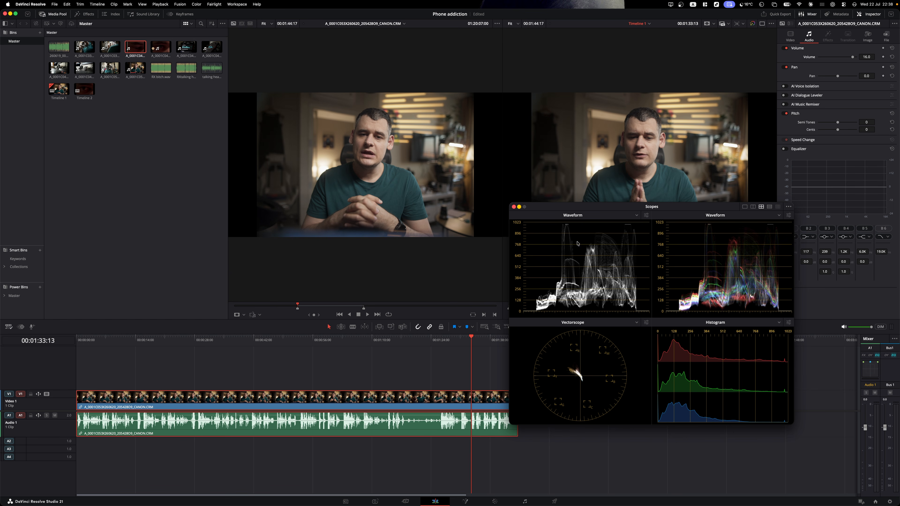
{"action": "left_click", "coordinate": [514, 207]}
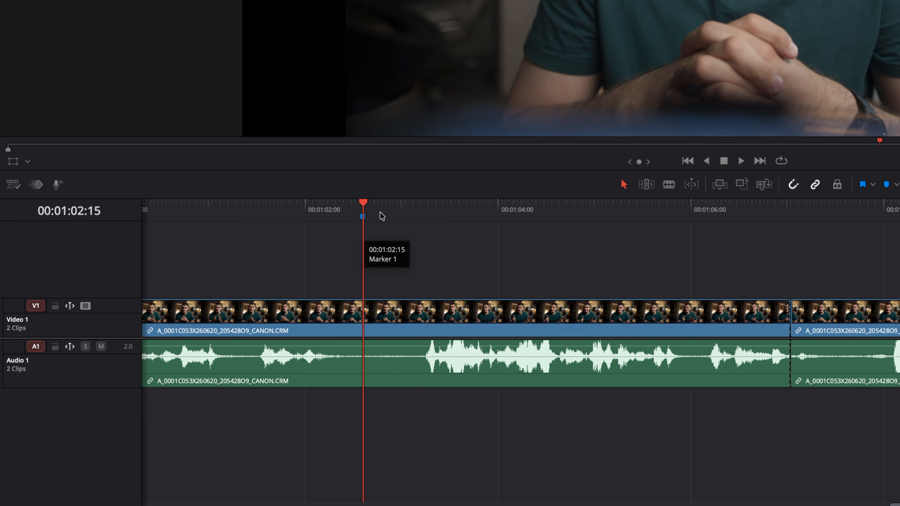
- Stretch Marker 1 at 00:01:02:15 into a duration marker
{"action": "left_click", "coordinate": [388, 209]}
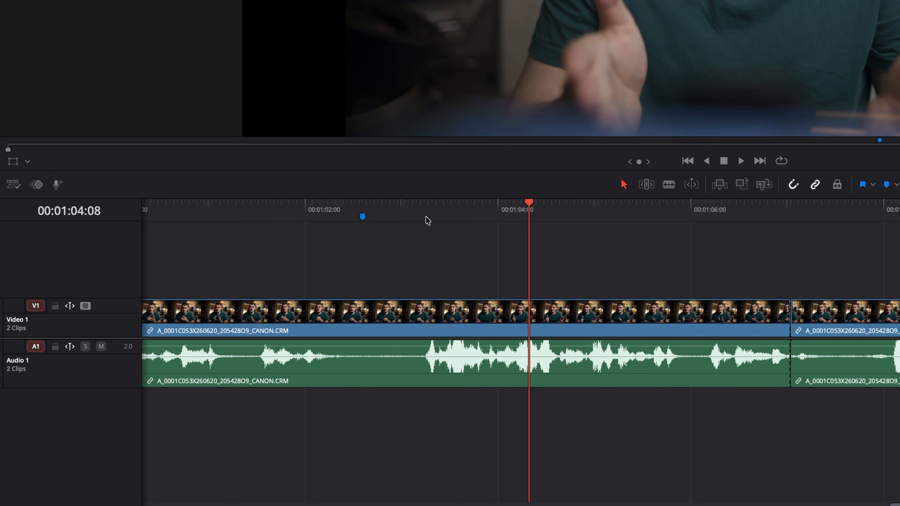
{"action": "left_click", "coordinate": [502, 214]}
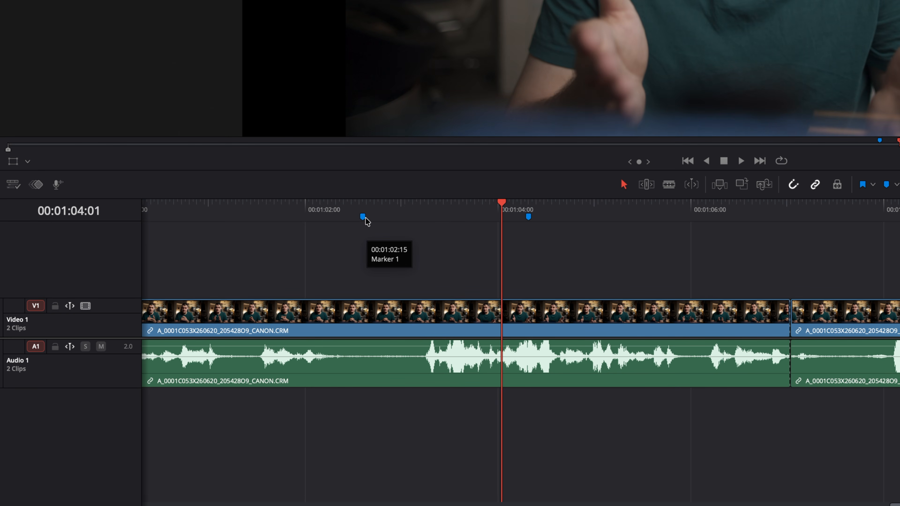
{"action": "left_click_drag", "start_coordinate": [363, 216], "coordinate": [454, 221]}
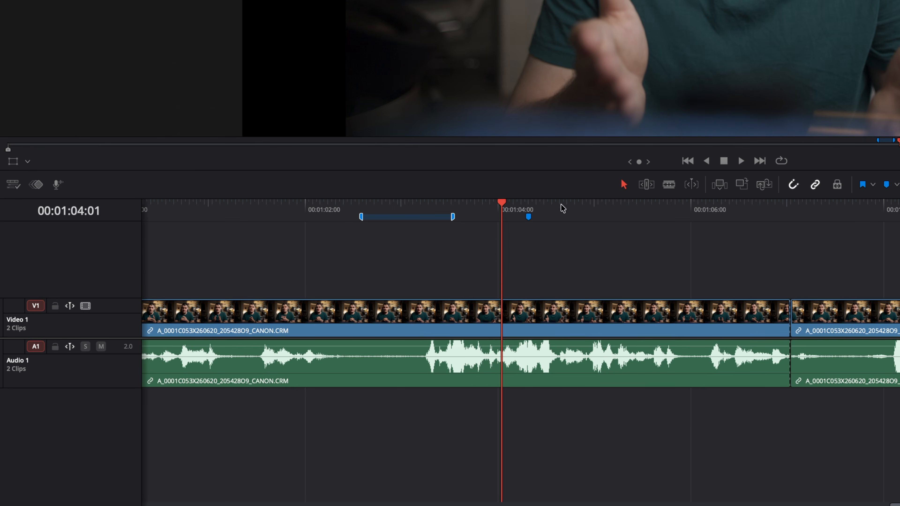
- Add a marker at 00:01:04:23, move to 00:01:05:15 and view the marker list
{"action": "left_click", "coordinate": [585, 206]}
{"action": "key", "text": "m"}
{"action": "left_click", "coordinate": [652, 209]}
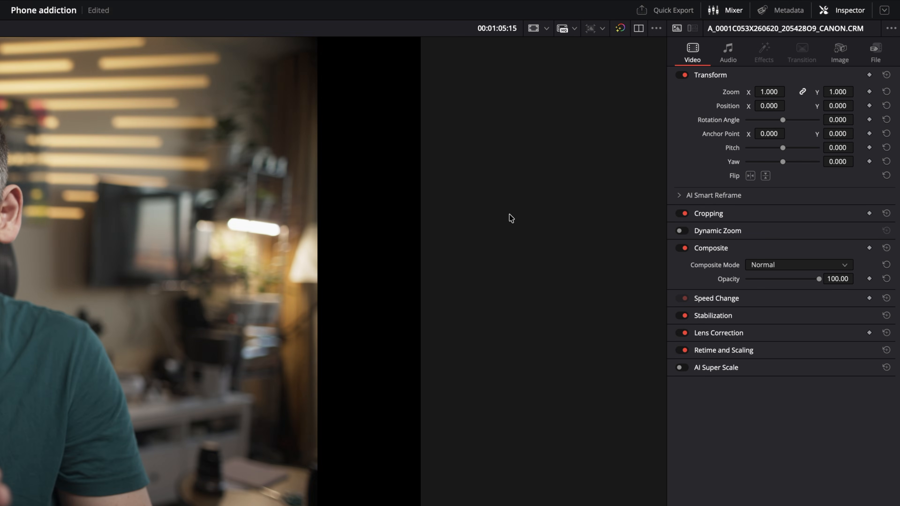
{"action": "left_click", "coordinate": [656, 29]}
{"action": "mouse_move", "coordinate": [676, 147]}
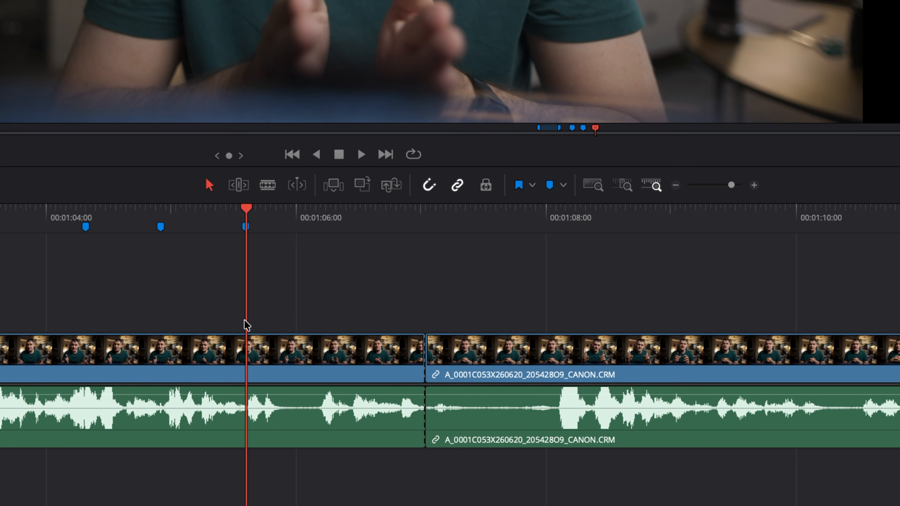
- Toggle snapping, scrub around the cut, and select the right-hand clip with audio, then video only
{"action": "key", "text": "n"}
{"action": "left_click_drag", "start_coordinate": [397, 228], "coordinate": [429, 233]}
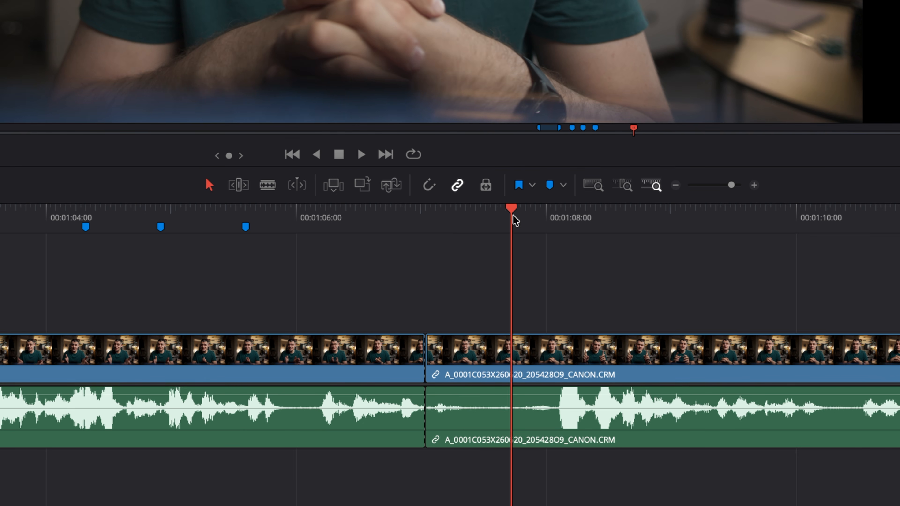
{"action": "left_click_drag", "start_coordinate": [515, 220], "coordinate": [476, 230]}
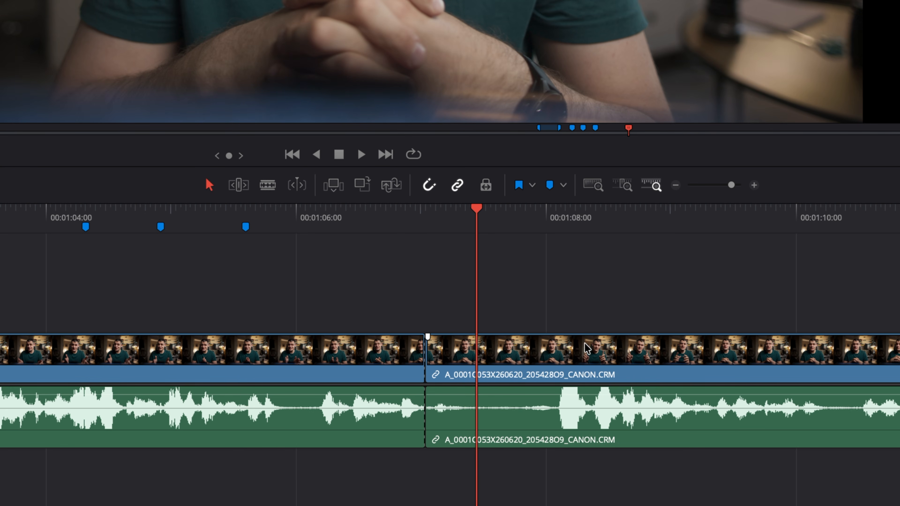
{"action": "left_click", "coordinate": [585, 366]}
{"action": "left_click", "coordinate": [641, 307]}
{"action": "left_click", "coordinate": [617, 347]}
{"action": "left_click", "coordinate": [612, 301]}
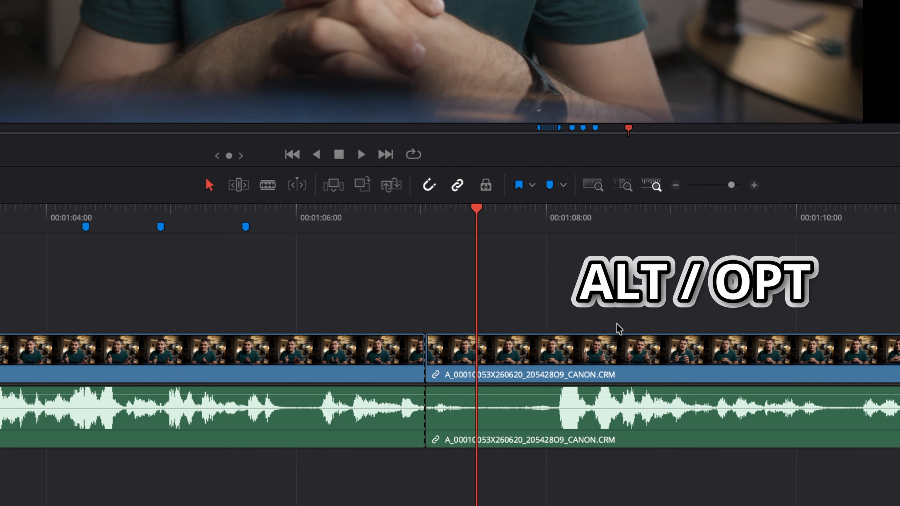
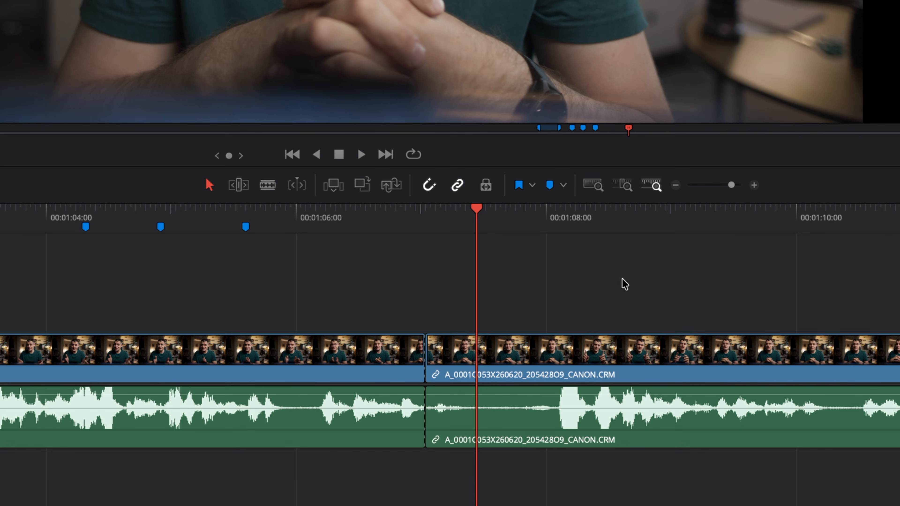
- Unlink the right-hand clip's video and audio, then select it
{"action": "right_click", "coordinate": [661, 356]}
{"action": "left_click", "coordinate": [683, 343]}
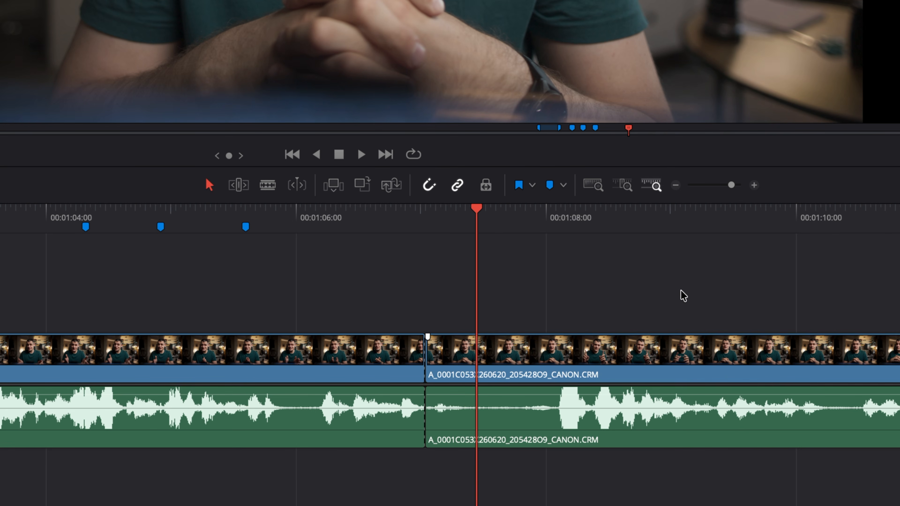
{"action": "left_click", "coordinate": [590, 342]}
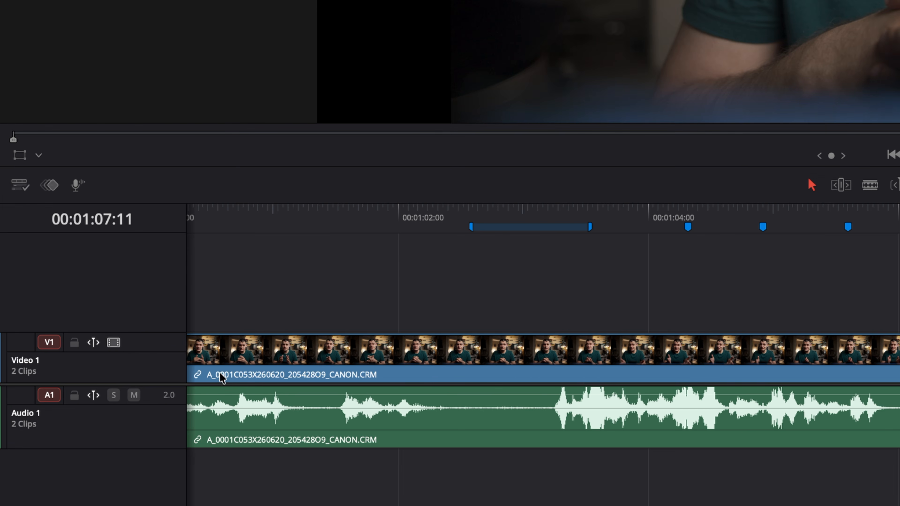
- Test locking and disabling the Video 1 track, then restore it
{"action": "left_click", "coordinate": [74, 342]}
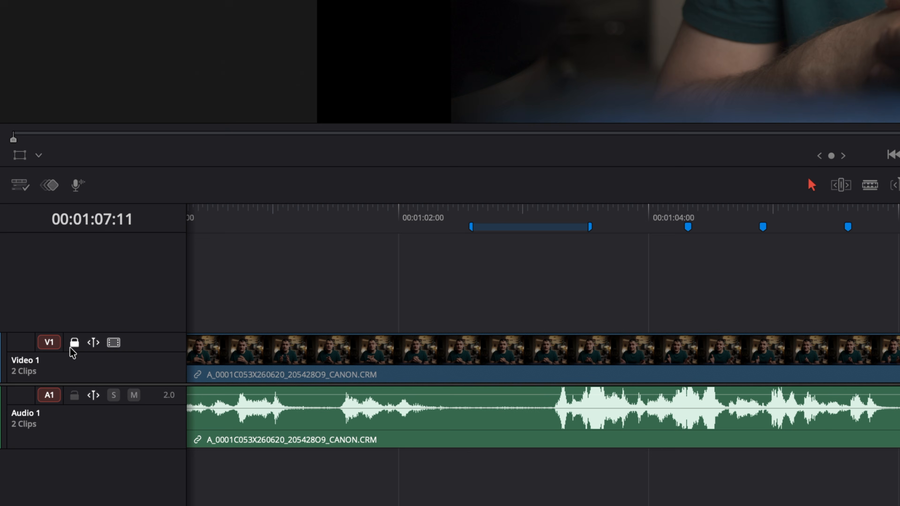
{"action": "left_click", "coordinate": [537, 358]}
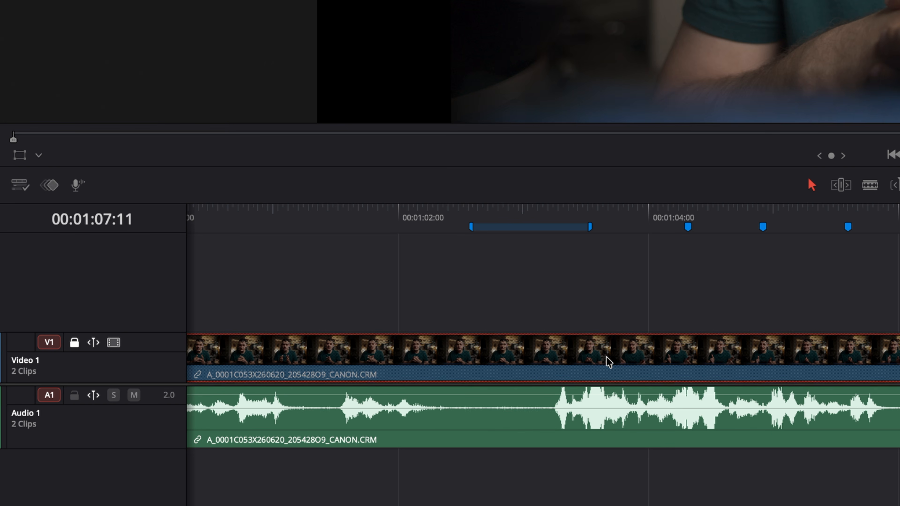
{"action": "left_click", "coordinate": [75, 343]}
{"action": "left_click", "coordinate": [113, 343]}
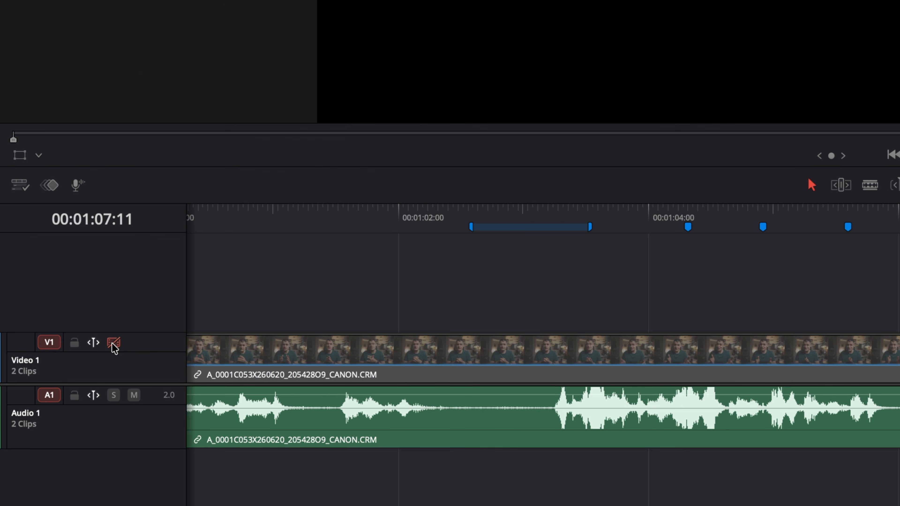
{"action": "left_click", "coordinate": [112, 344]}
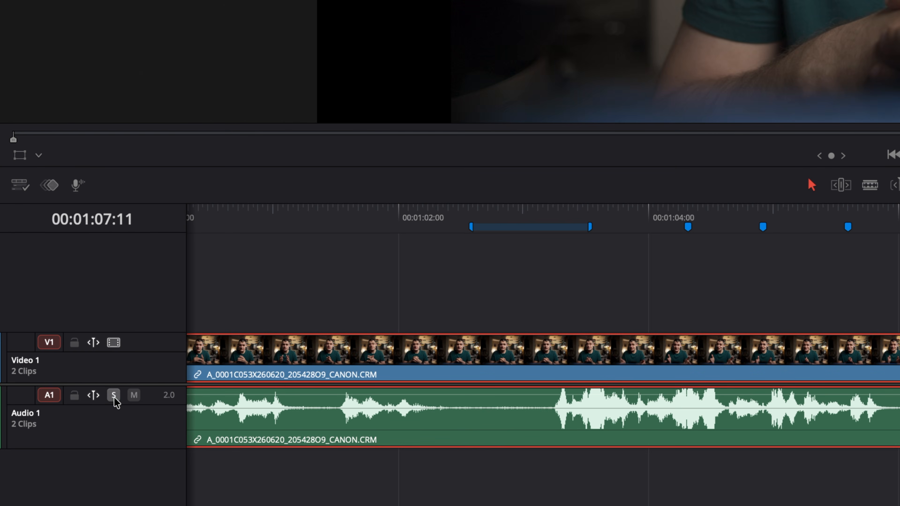
- Mute Audio 1, exclude Video 1 from auto-select, and cut the audio at 01:01:24
{"action": "left_click", "coordinate": [135, 396]}
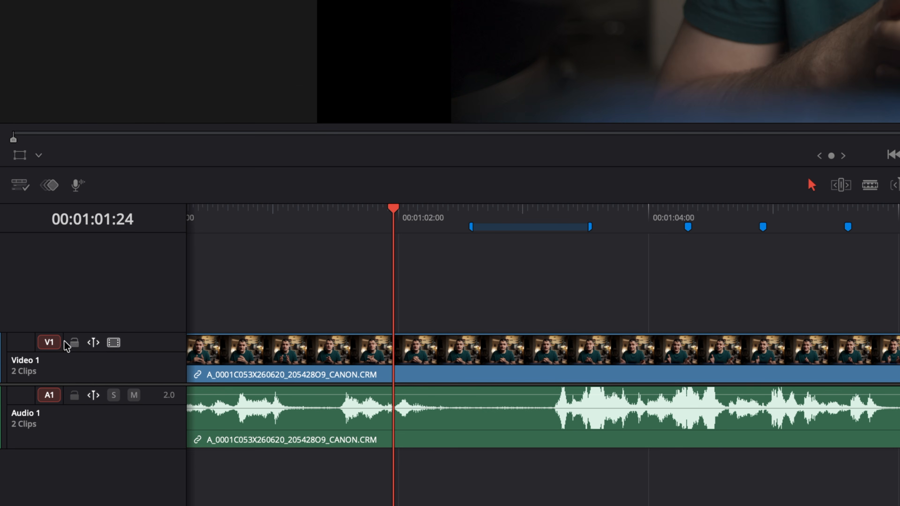
{"action": "left_click", "coordinate": [50, 343]}
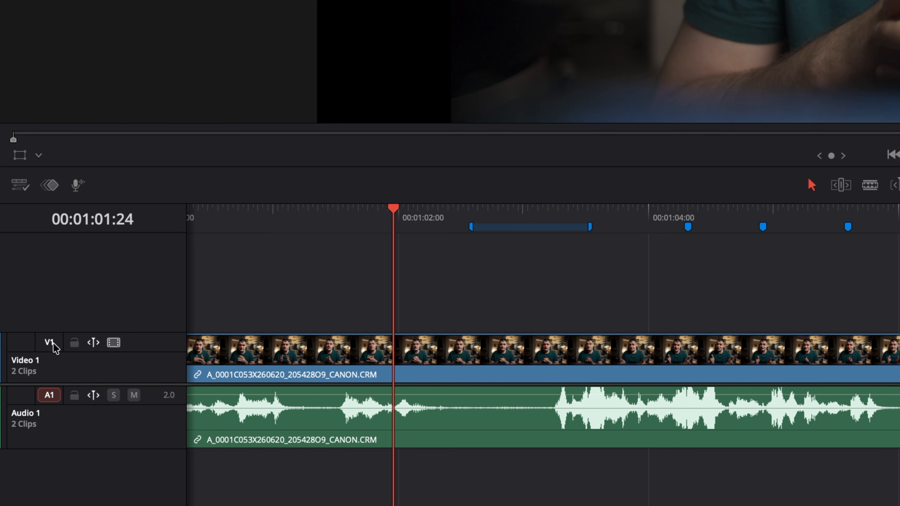
{"action": "key", "text": "ctrl+b"}
- Cut the audio at 01:01:05, then re-include Video 1 in auto-select and split the video further on
{"action": "left_click_drag", "start_coordinate": [391, 229], "coordinate": [473, 248]}
{"action": "key", "text": "ctrl+b"}
{"action": "left_click", "coordinate": [50, 343]}
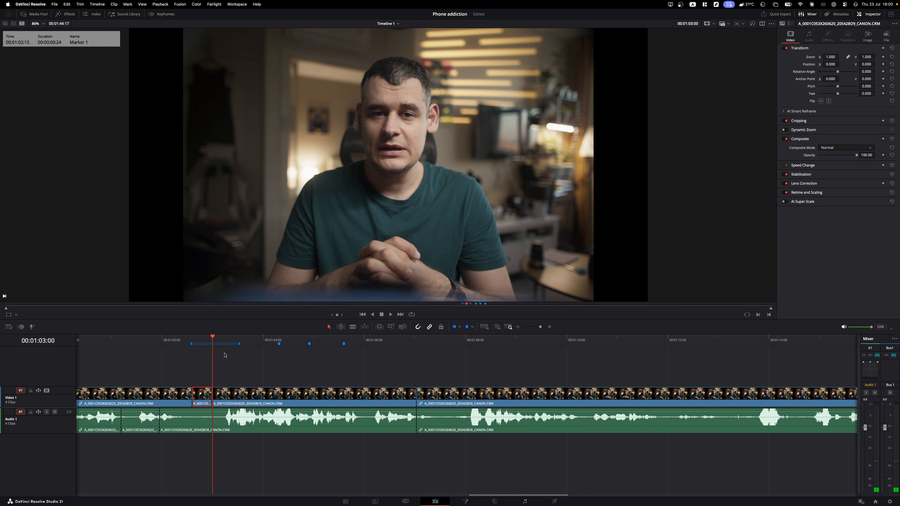
{"action": "key", "text": "shift+Right"}
{"action": "key", "text": "super+b"}
{"action": "key", "text": "shift+Right"}
{"action": "key", "text": "super+b"}
{"action": "key", "text": "shift+Right"}
{"action": "key", "text": "super+b"}
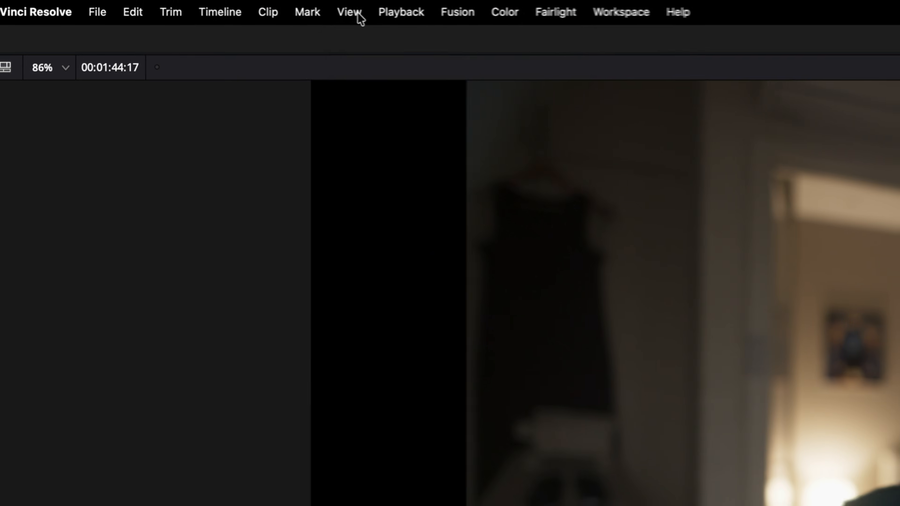
- Check the cut section with Show Duplicate Frames on, then turn it off
{"action": "left_click", "coordinate": [142, 4]}
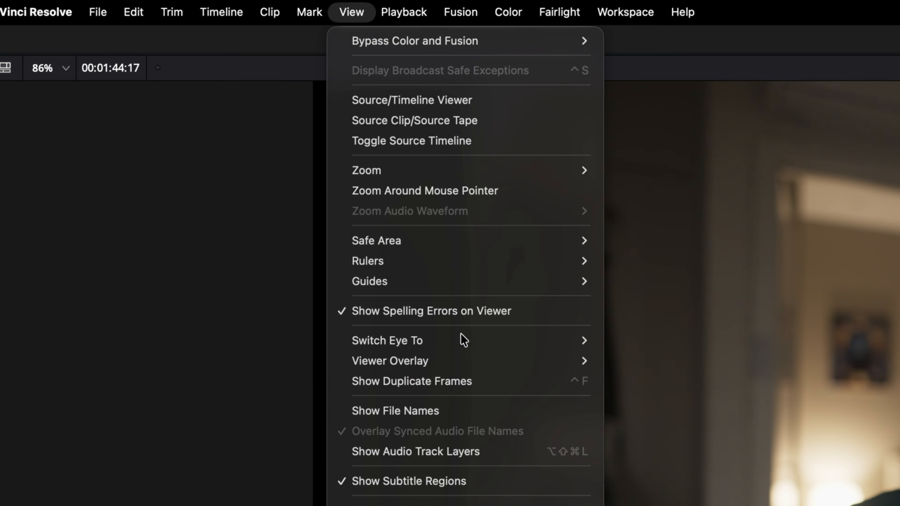
{"action": "left_click", "coordinate": [471, 376]}
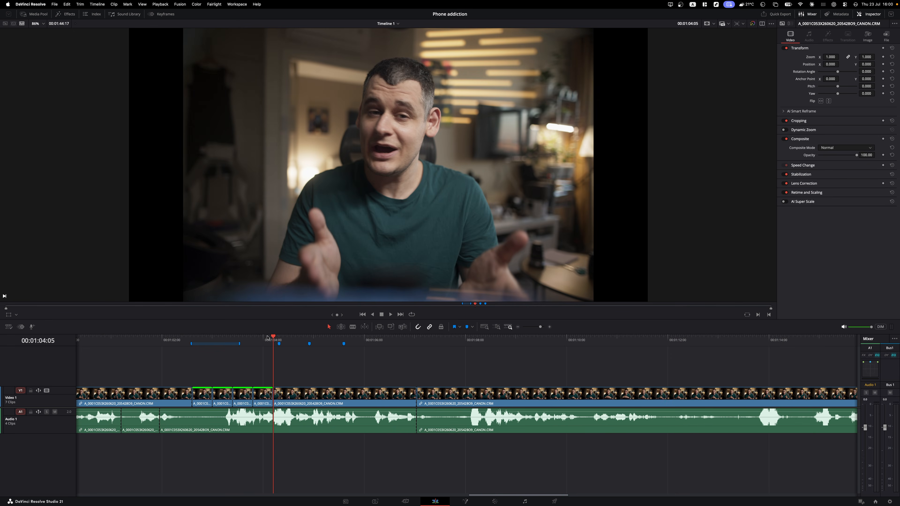
{"action": "key", "text": "super+equal"}
{"action": "key", "text": "super+equal"}
{"action": "key", "text": "super+equal"}
{"action": "key", "text": "super+equal"}
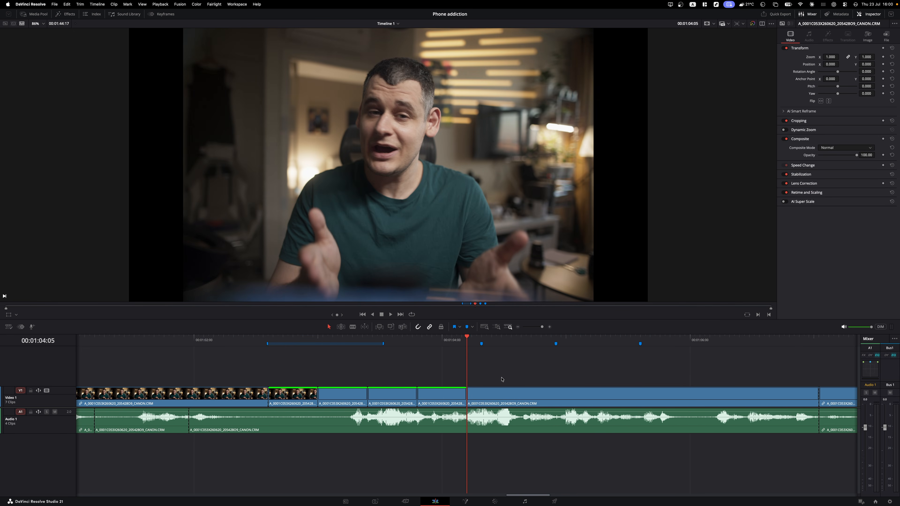
{"action": "left_click_drag", "start_coordinate": [427, 339], "coordinate": [407, 349]}
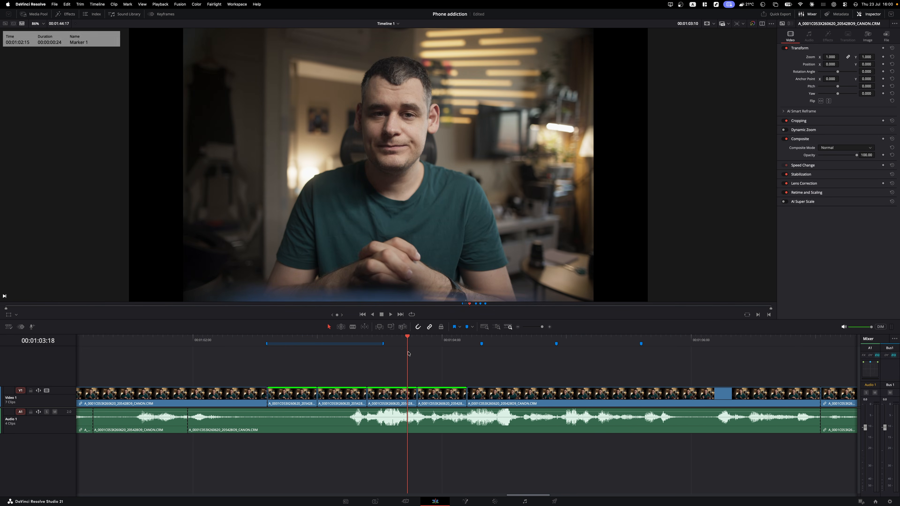
{"action": "left_click", "coordinate": [142, 4]}
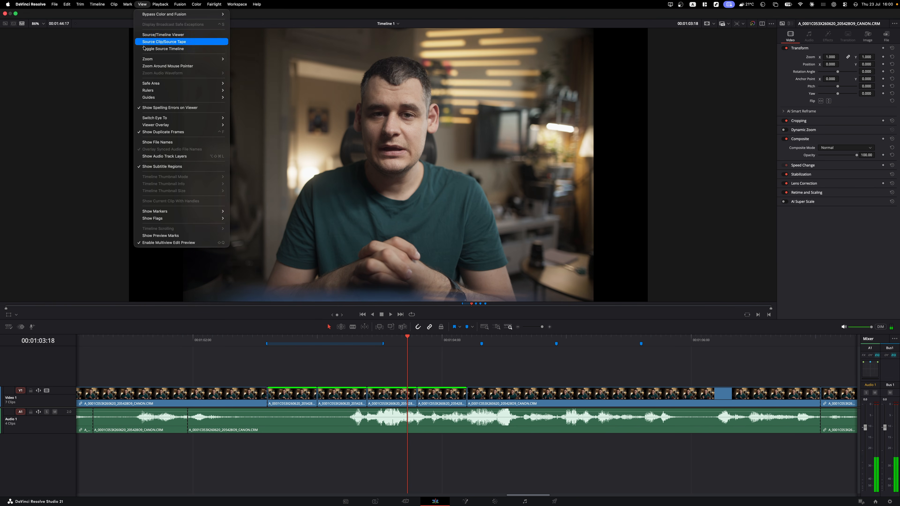
{"action": "left_click", "coordinate": [167, 132]}
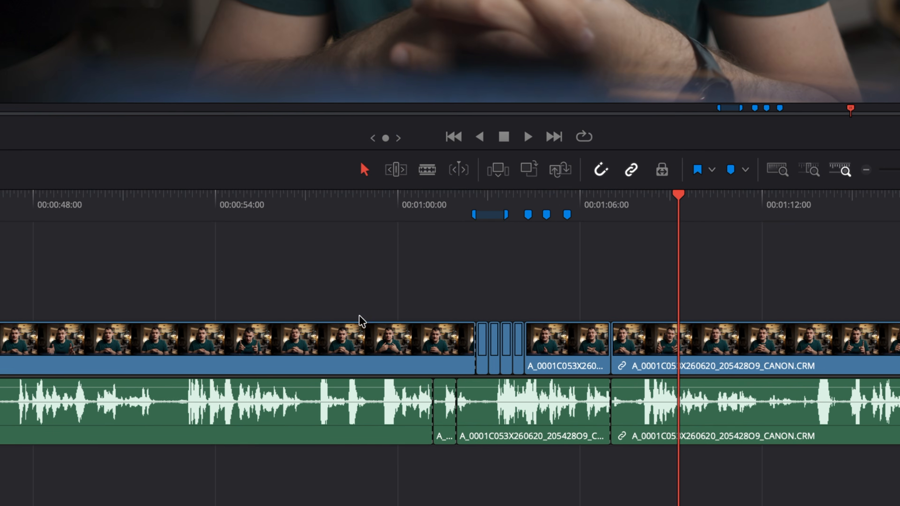
- Move the linked clip right and back, then slip its content with the Trim tool
{"action": "left_click_drag", "start_coordinate": [714, 354], "coordinate": [801, 356]}
{"action": "left_click", "coordinate": [815, 287]}
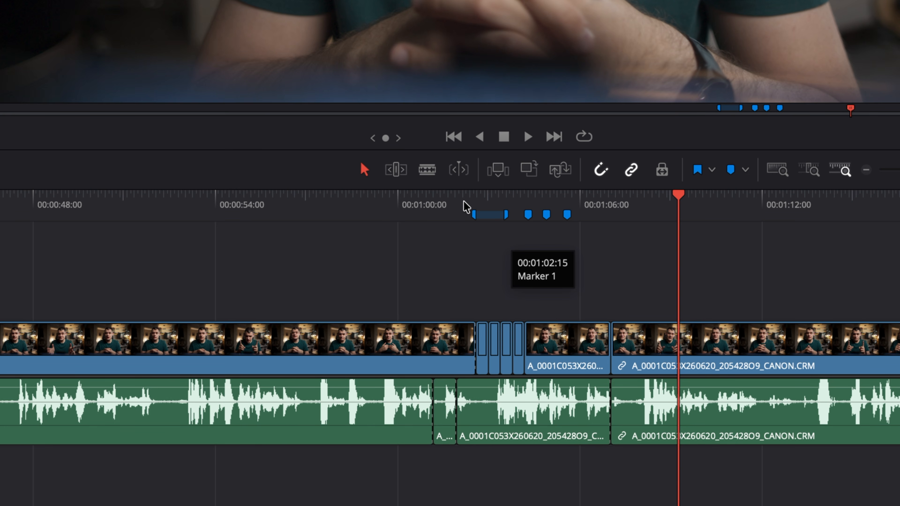
{"action": "left_click", "coordinate": [397, 170]}
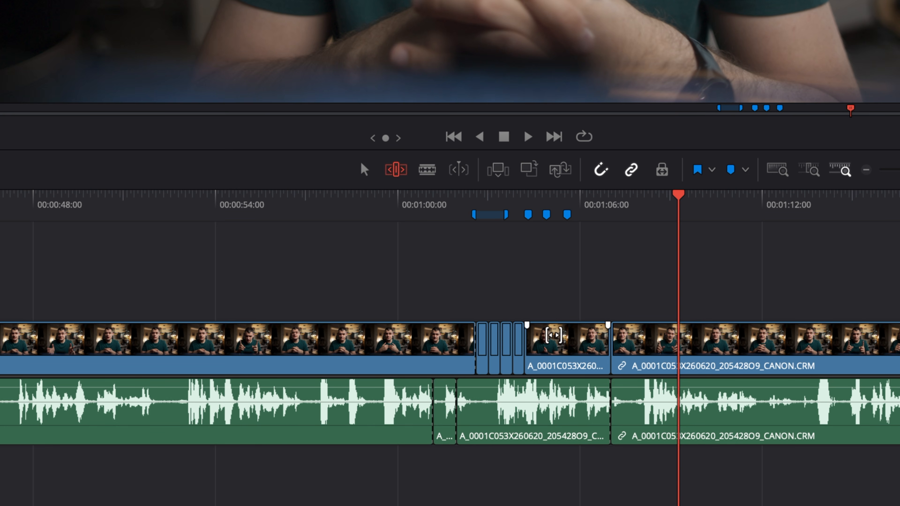
{"action": "scroll", "coordinate": [498, 345], "scroll_direction": "up", "scroll_amount": 2}
{"action": "scroll", "coordinate": [497, 345], "scroll_direction": "up", "scroll_amount": 3}
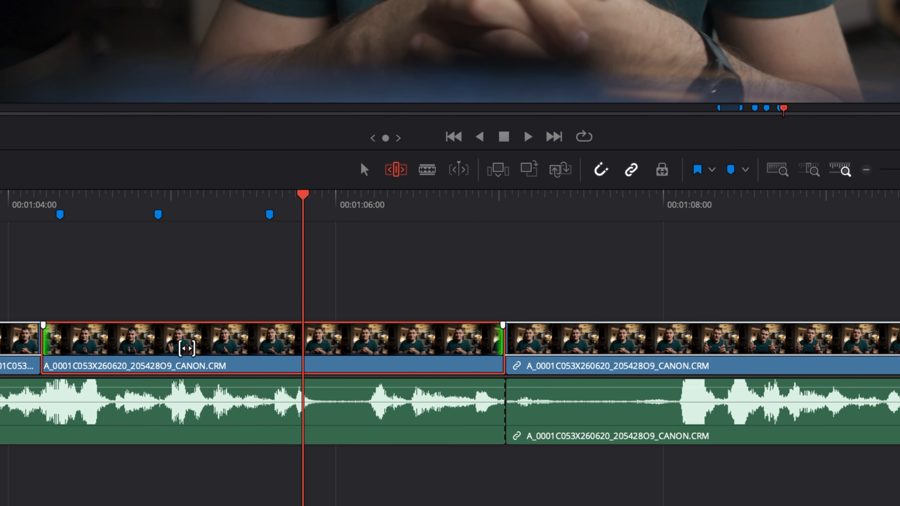
{"action": "left_click_drag", "start_coordinate": [181, 344], "coordinate": [237, 333]}
- Slip the clip at the edit point in dynamic trim mode with J playback
{"action": "key", "text": "w"}
{"action": "key", "text": "Down"}
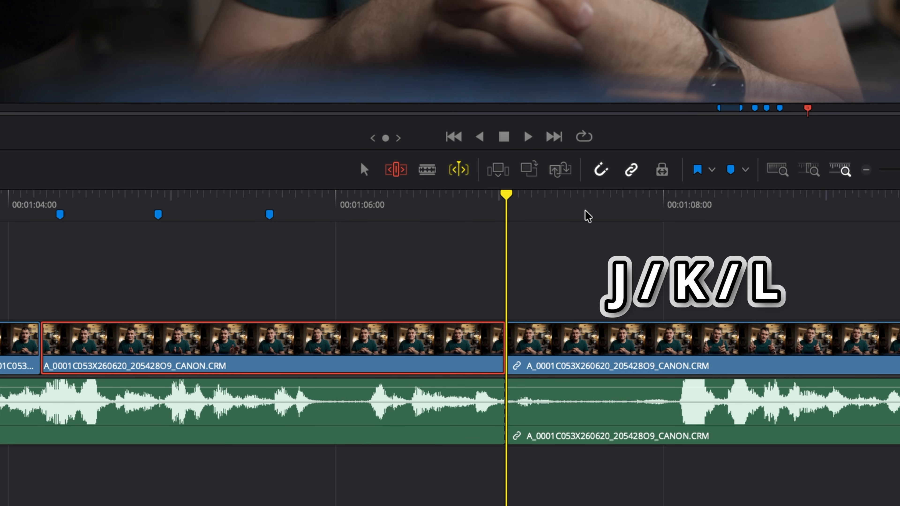
{"action": "key", "text": "j"}
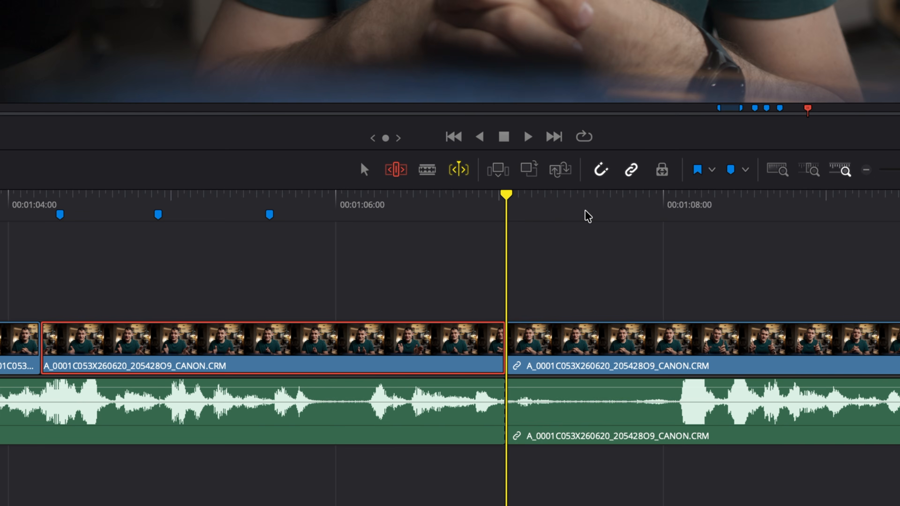
{"action": "left_click", "coordinate": [427, 170]}
- Blade the clip at three points between 01:06 and 01:08
{"action": "left_click", "coordinate": [427, 169]}
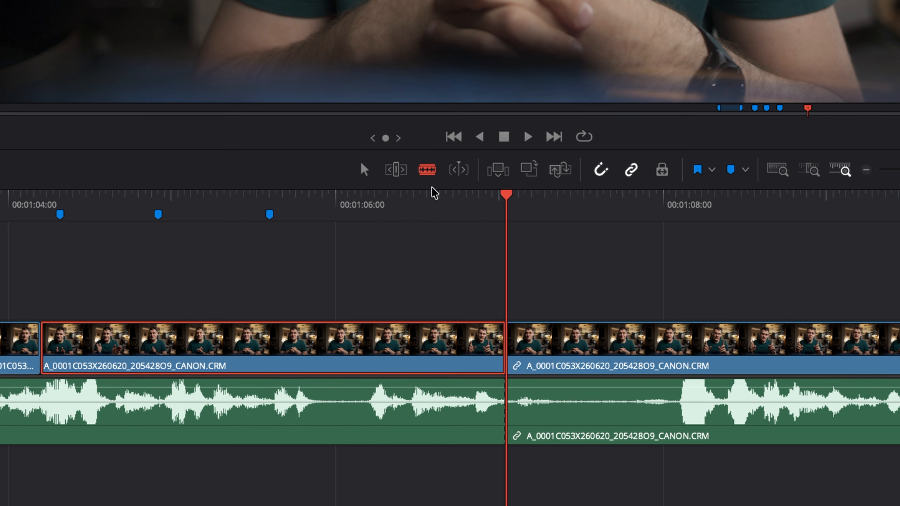
{"action": "left_click", "coordinate": [374, 339]}
{"action": "left_click", "coordinate": [302, 339]}
{"action": "left_click", "coordinate": [230, 339]}
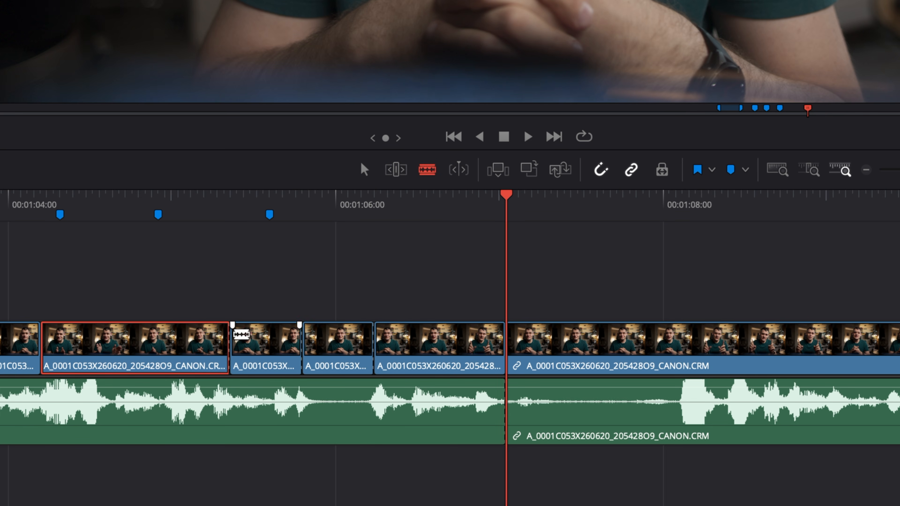
{"action": "left_click", "coordinate": [368, 171]}
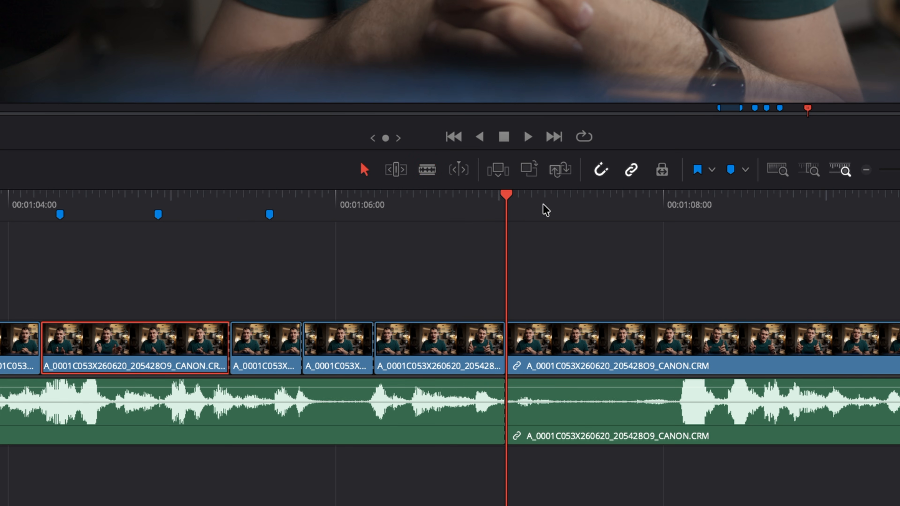
- Split the clip twice at the playhead with Ctrl+B
{"action": "left_click_drag", "start_coordinate": [591, 209], "coordinate": [616, 212]}
{"action": "left_click", "coordinate": [703, 252]}
{"action": "key", "text": "ctrl+b"}
{"action": "key", "text": "space"}
{"action": "key", "text": "space"}
{"action": "key", "text": "ctrl+b"}
- Ripple-trim the clip's start and end so the last clip ends at 01:29:04
{"action": "left_click_drag", "start_coordinate": [712, 215], "coordinate": [811, 207]}
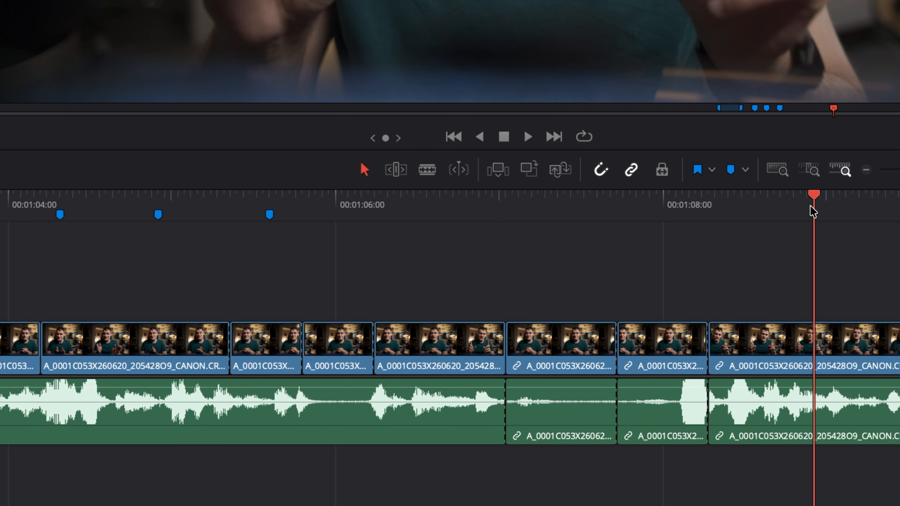
{"action": "key", "text": "ctrl+shift+["}
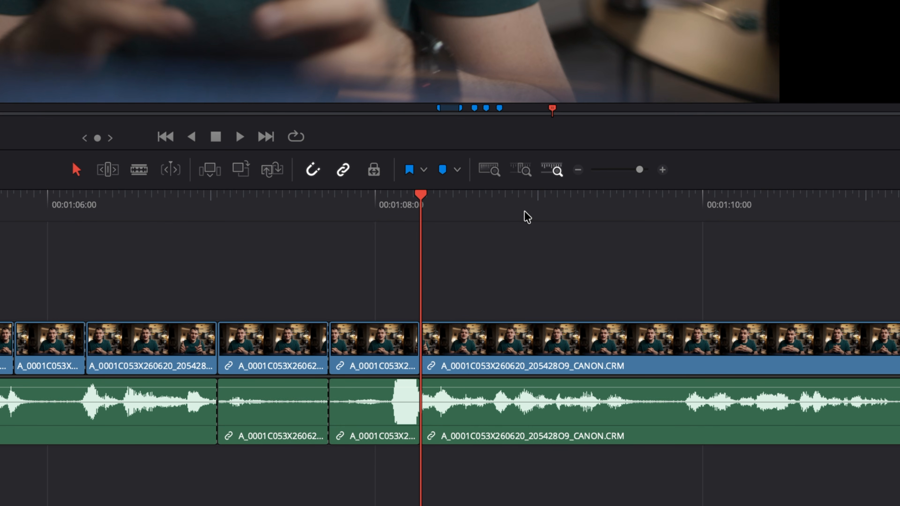
{"action": "left_click", "coordinate": [526, 213]}
{"action": "scroll", "coordinate": [532, 318], "scroll_direction": "down", "scroll_amount": 10}
{"action": "scroll", "coordinate": [508, 339], "scroll_direction": "down", "scroll_amount": 3}
{"action": "left_click_drag", "start_coordinate": [554, 217], "coordinate": [749, 231]}
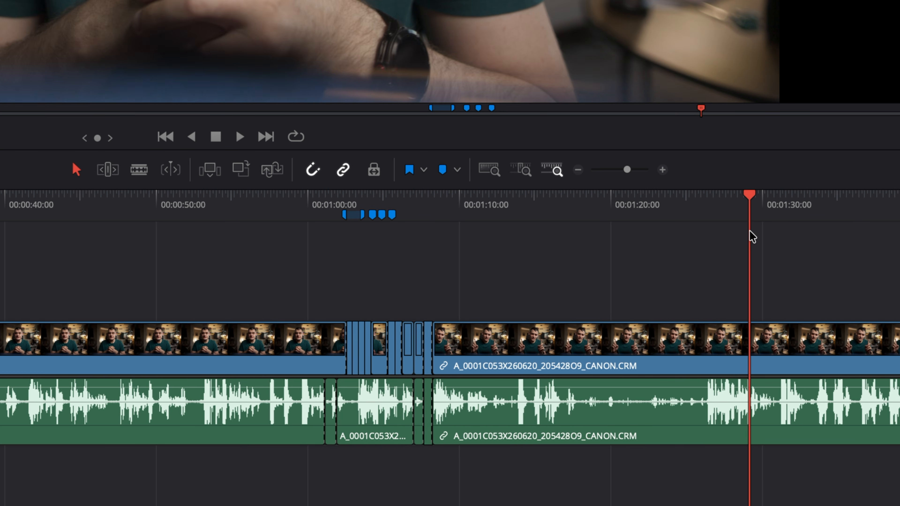
{"action": "key", "text": "ctrl+shift+]"}
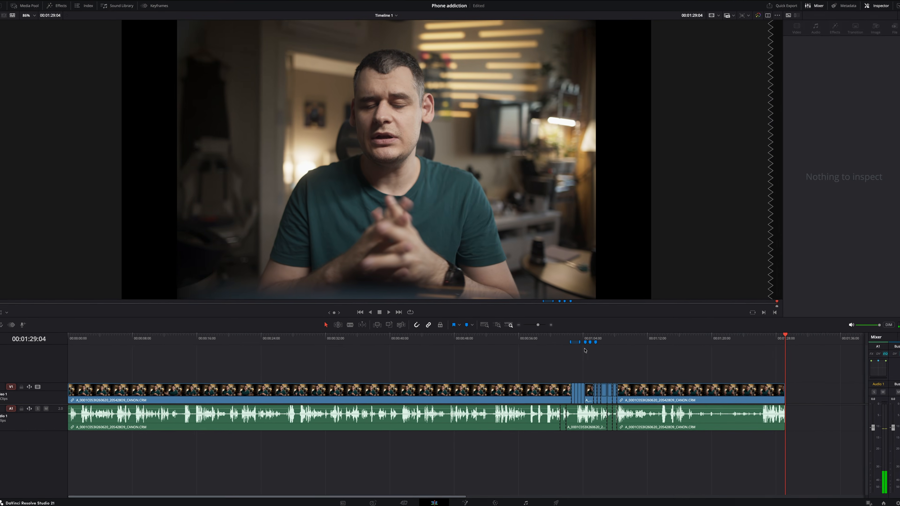
{"action": "key", "text": "shift+z"}
{"action": "key", "text": "shift+z"}
{"action": "key", "text": "shift+z"}
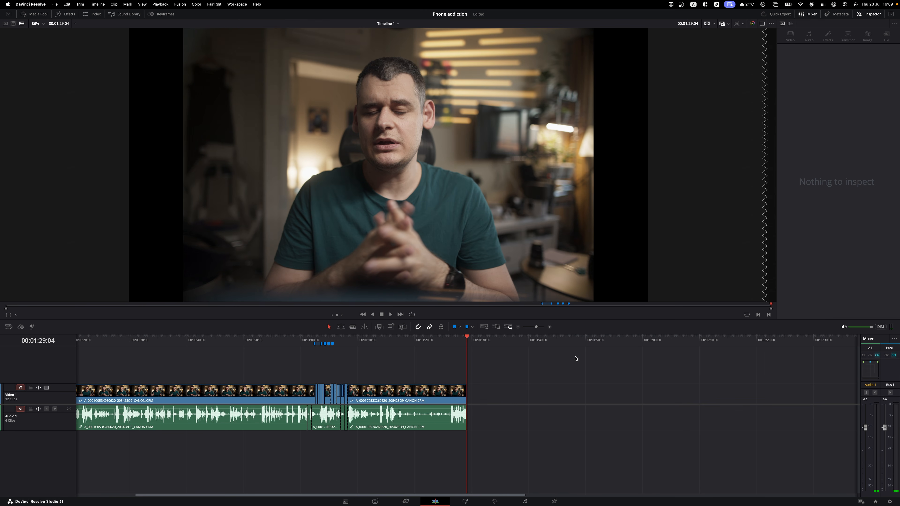
- Undo the end trim, roll the middle edit 7 frames later, and extend the left clip 12 frames
{"action": "key", "text": "cmd+z"}
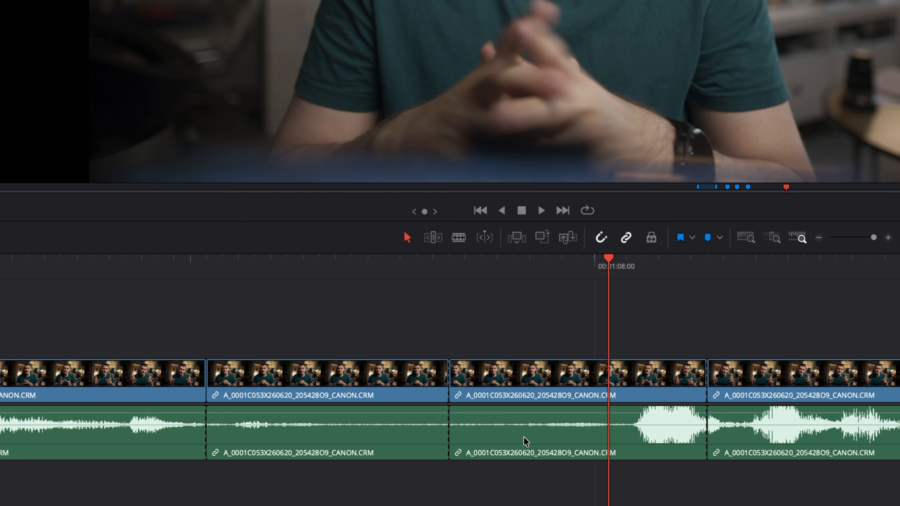
{"action": "scroll", "coordinate": [466, 436], "scroll_direction": "up", "scroll_amount": 5}
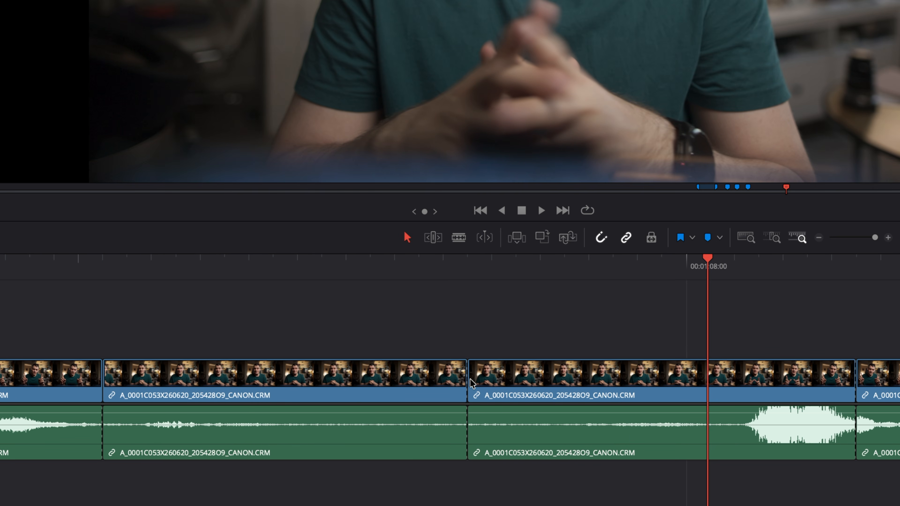
{"action": "left_click", "coordinate": [467, 377]}
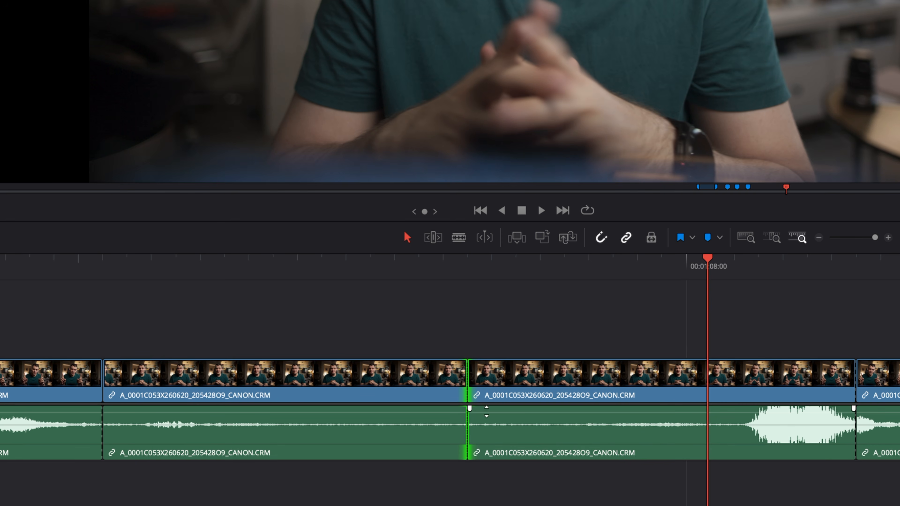
{"action": "mouse_move", "coordinate": [466, 376]}
{"action": "left_mouse_down"}
{"action": "mouse_move", "coordinate": [651, 385]}
{"action": "mouse_move", "coordinate": [224, 386]}
{"action": "mouse_move", "coordinate": [468, 383]}
{"action": "left_mouse_up"}
{"action": "left_click_drag", "start_coordinate": [460, 377], "coordinate": [325, 384]}
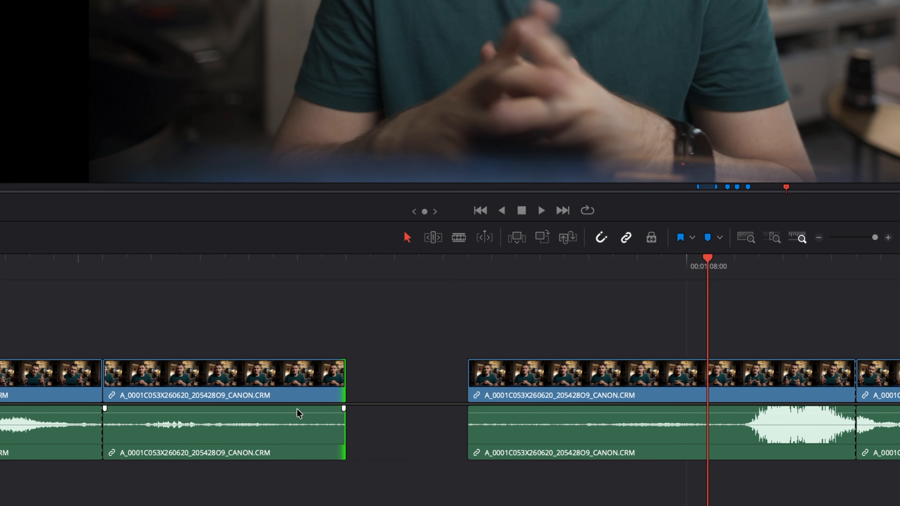
- Lift a clip onto Video 2 ending at the playhead and delete the Video 1 gap
{"action": "left_click_drag", "start_coordinate": [253, 390], "coordinate": [620, 436]}
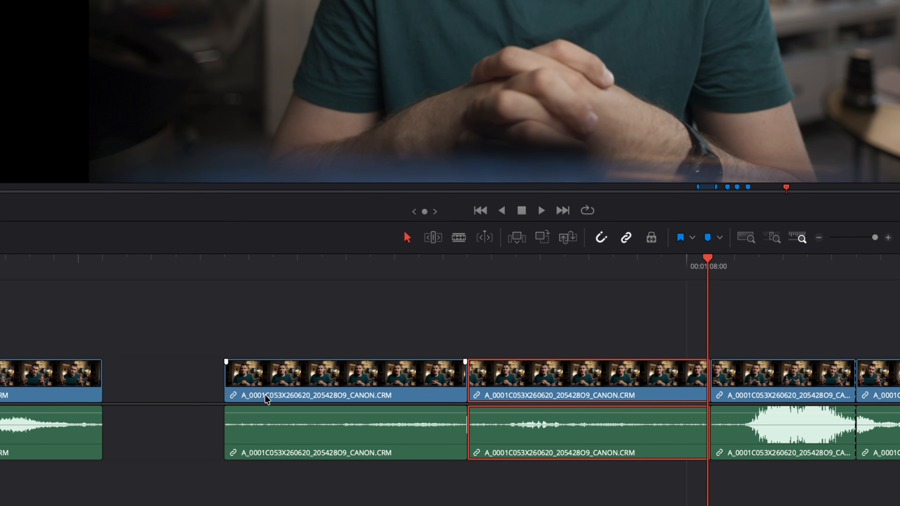
{"action": "left_click", "coordinate": [191, 391]}
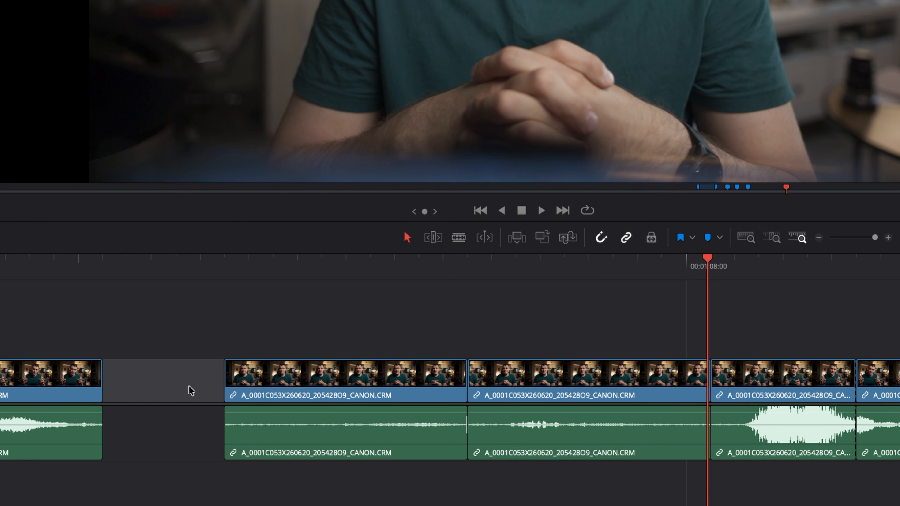
{"action": "key", "text": "Delete"}
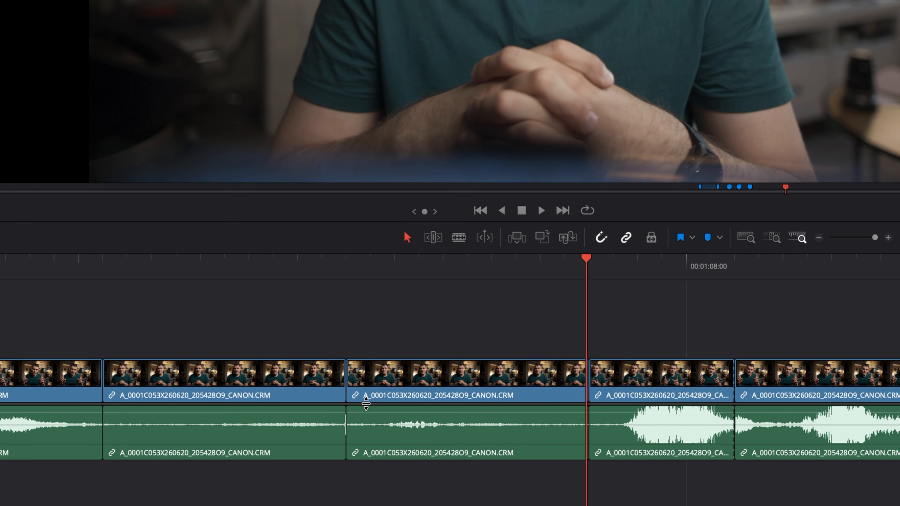
- Remove the remaining timeline gaps with Edit > Delete Gaps
{"action": "left_click", "coordinate": [414, 378]}
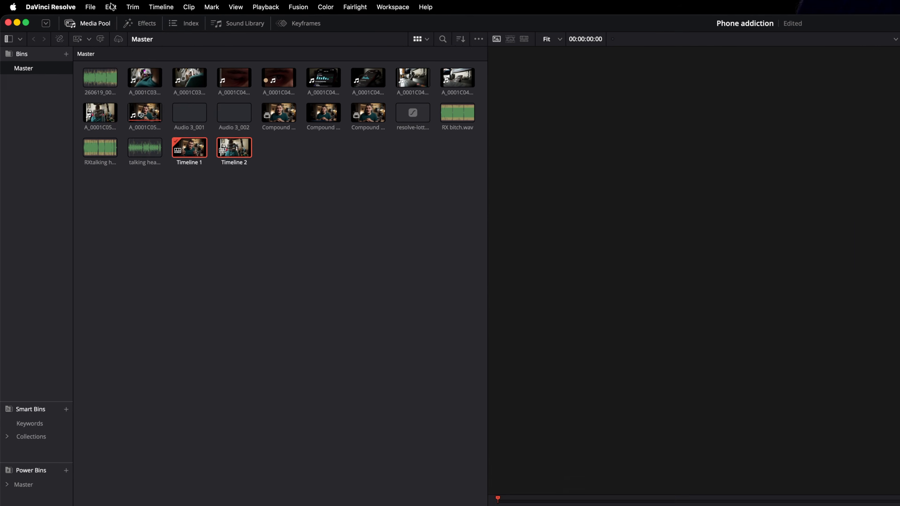
{"action": "left_click", "coordinate": [108, 6]}
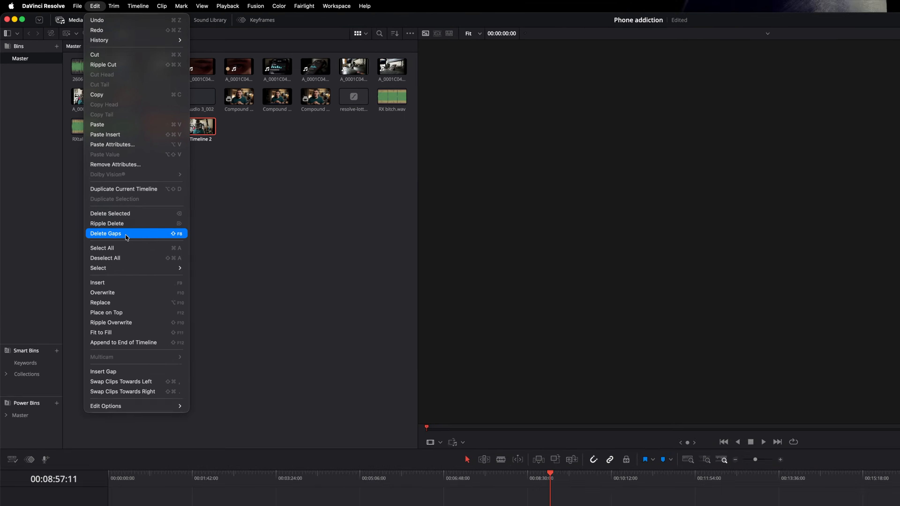
{"action": "left_click", "coordinate": [136, 252]}
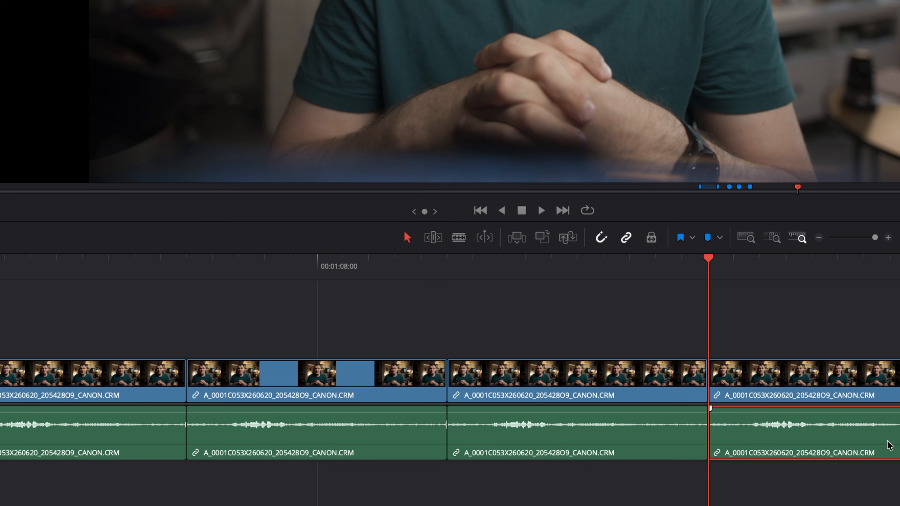
- Shift the audio 5 frames out of sync and try the Slip and Move into place resync options
{"action": "left_click_drag", "start_coordinate": [886, 446], "coordinate": [724, 399]}
{"action": "right_click", "coordinate": [724, 398]}
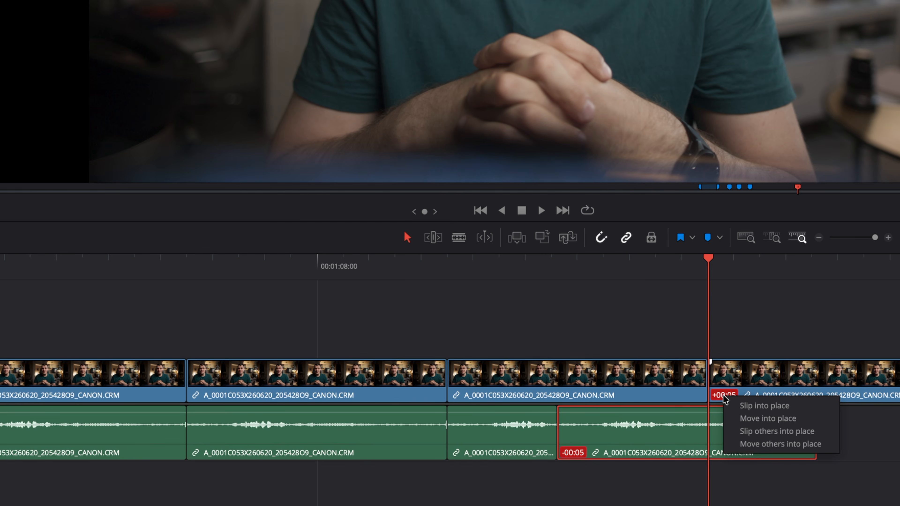
{"action": "left_click", "coordinate": [779, 406]}
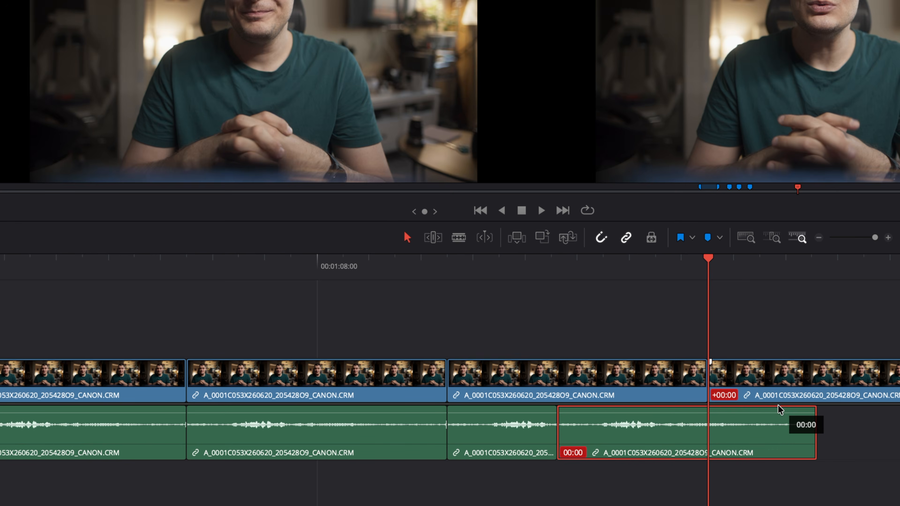
{"action": "key", "text": "ctrl+z"}
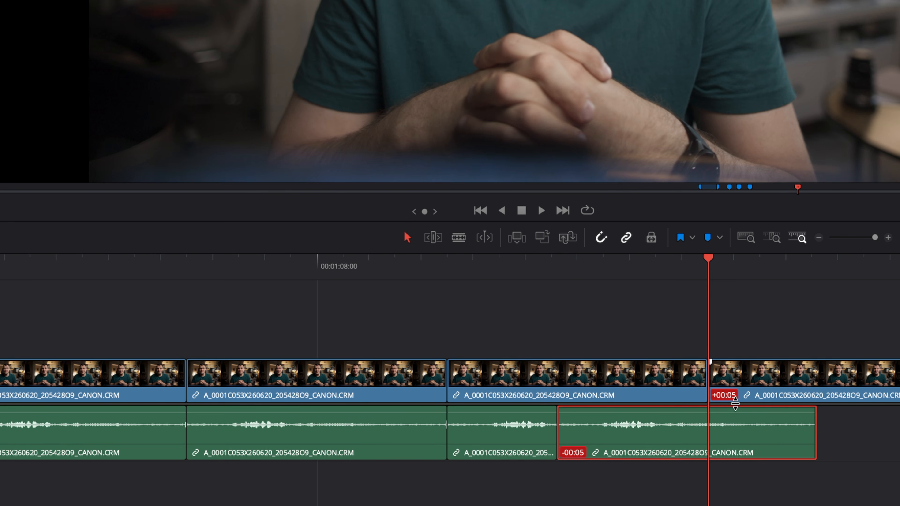
{"action": "right_click", "coordinate": [723, 397]}
{"action": "left_click", "coordinate": [758, 419]}
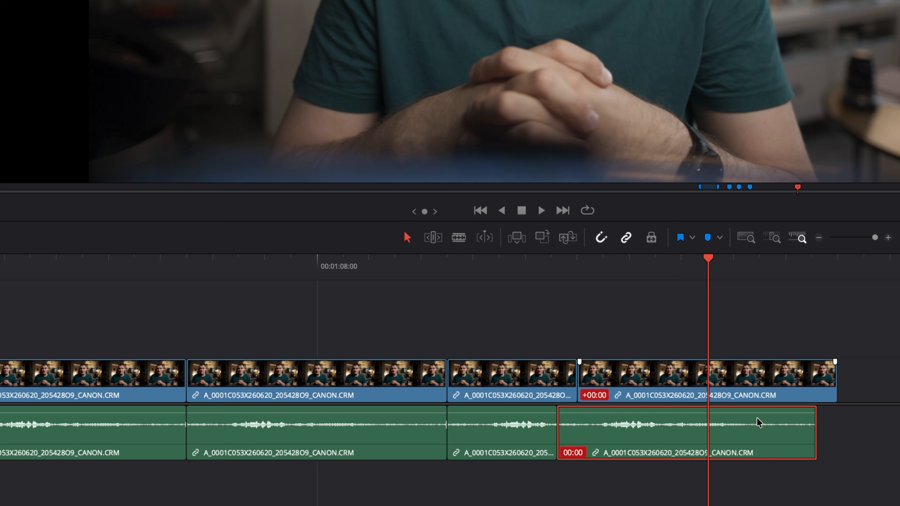
{"action": "key", "text": "ctrl+z"}
- Move the other clip back into sync, paste the copied clip, and insert a copy into Video 1
{"action": "right_click", "coordinate": [721, 398]}
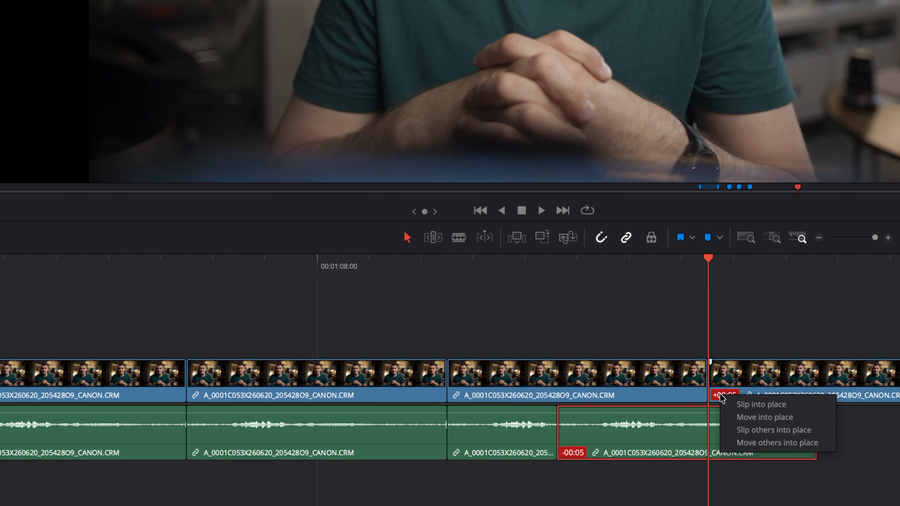
{"action": "left_click", "coordinate": [750, 429]}
{"action": "key", "text": "ctrl+z"}
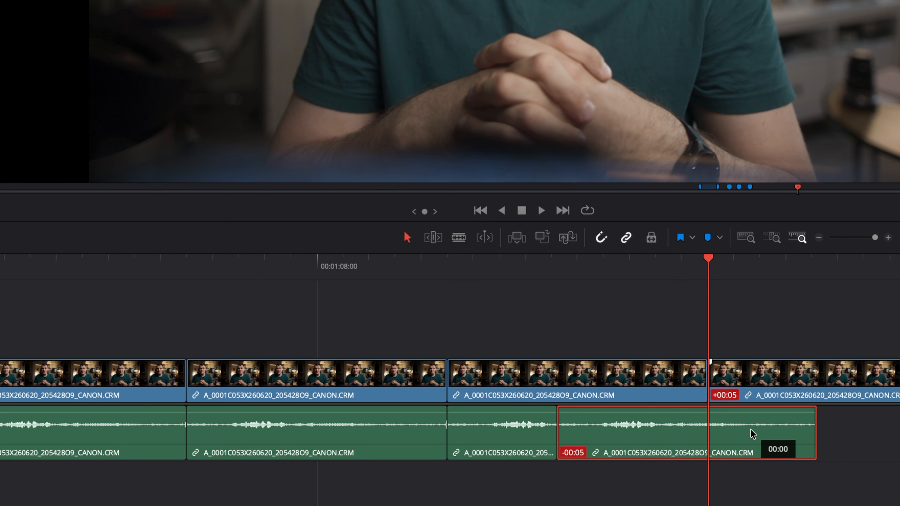
{"action": "right_click", "coordinate": [732, 396]}
{"action": "left_click", "coordinate": [759, 447]}
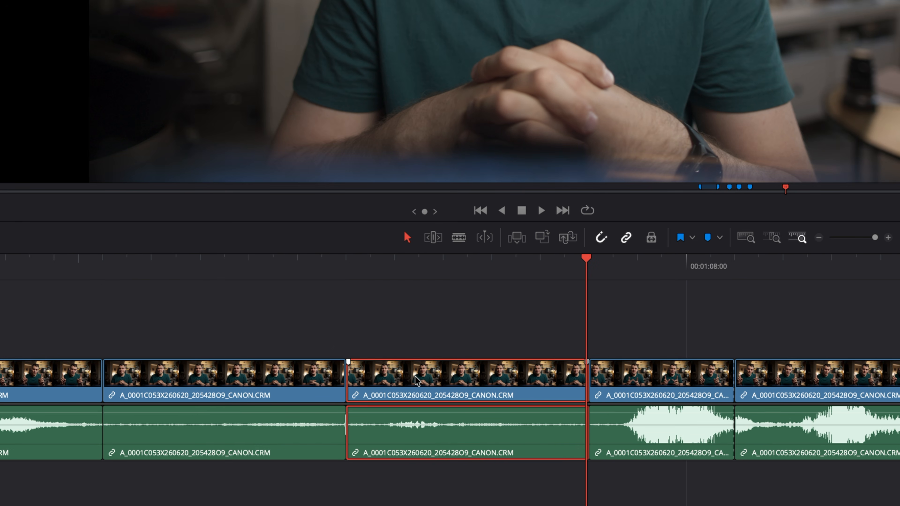
{"action": "key", "text": "ctrl+v"}
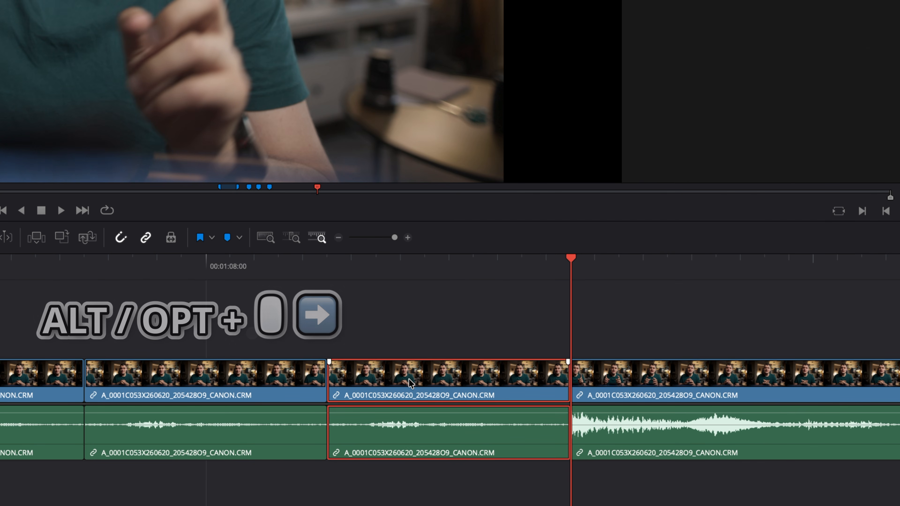
{"action": "left_click_drag", "start_coordinate": [408, 378], "coordinate": [640, 388]}
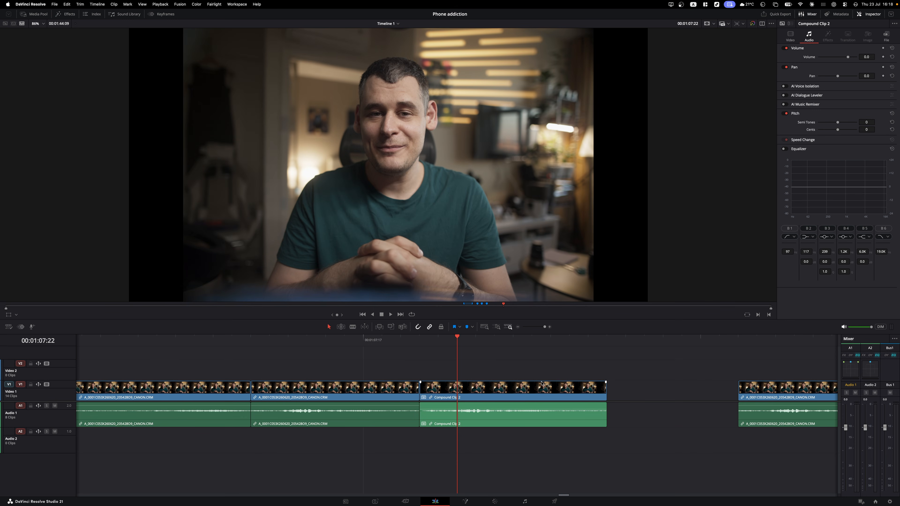
- Move Compound Clip 2 up to Video 2 and select nodes 02 through 06
{"action": "left_click_drag", "start_coordinate": [541, 383], "coordinate": [537, 367]}
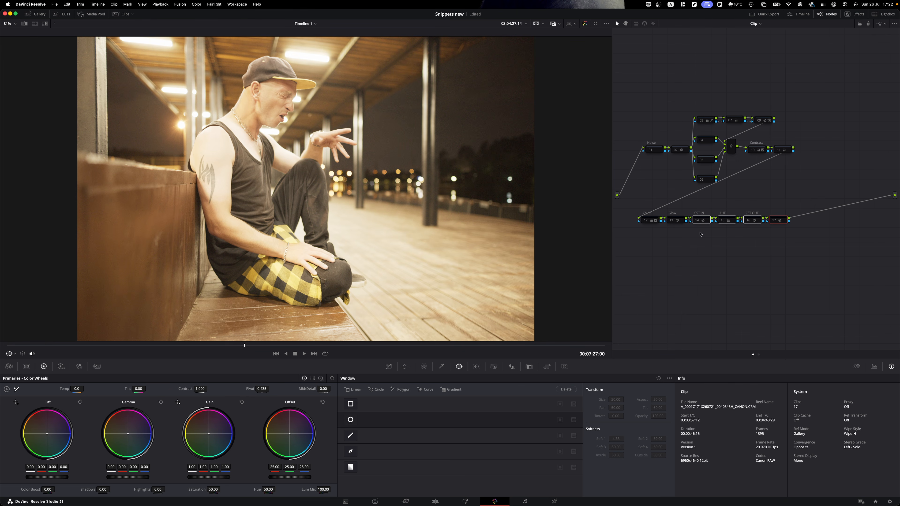
{"action": "left_click", "coordinate": [767, 232]}
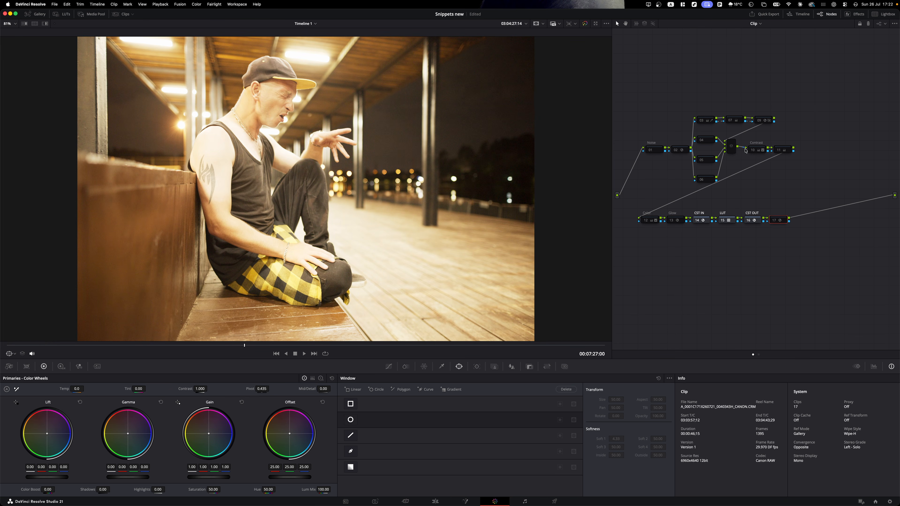
{"action": "left_click", "coordinate": [684, 152]}
{"action": "left_click_drag", "start_coordinate": [707, 114], "coordinate": [712, 180]}
- Enable the correction on each successive node through node 11, then create Compound Clip 2
{"action": "left_click", "coordinate": [734, 122]}
{"action": "key", "text": "super+d"}
{"action": "left_click", "coordinate": [730, 147]}
{"action": "key", "text": "super+d"}
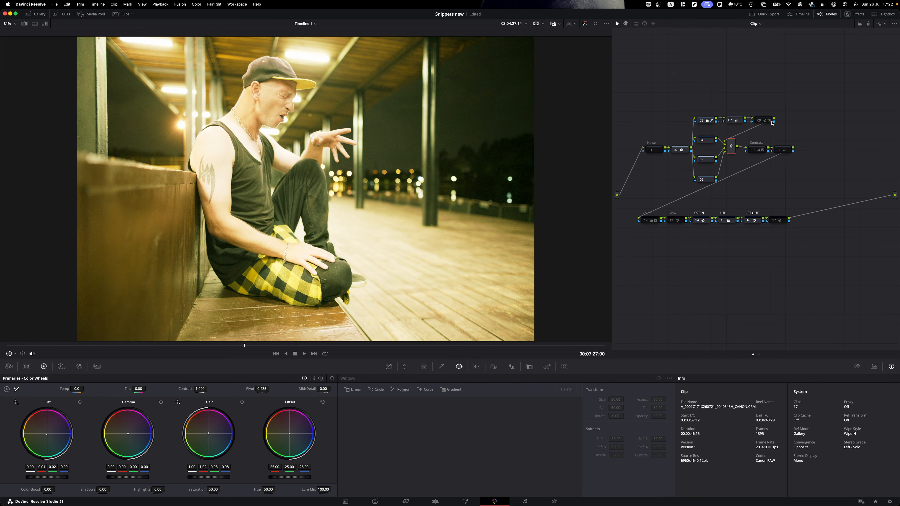
{"action": "left_click", "coordinate": [762, 121]}
{"action": "key", "text": "super+d"}
{"action": "left_click", "coordinate": [759, 150]}
{"action": "key", "text": "super+d"}
{"action": "left_click", "coordinate": [778, 152]}
{"action": "key", "text": "super+d"}
{"action": "left_click", "coordinate": [673, 220]}
{"action": "key", "text": "super+d"}
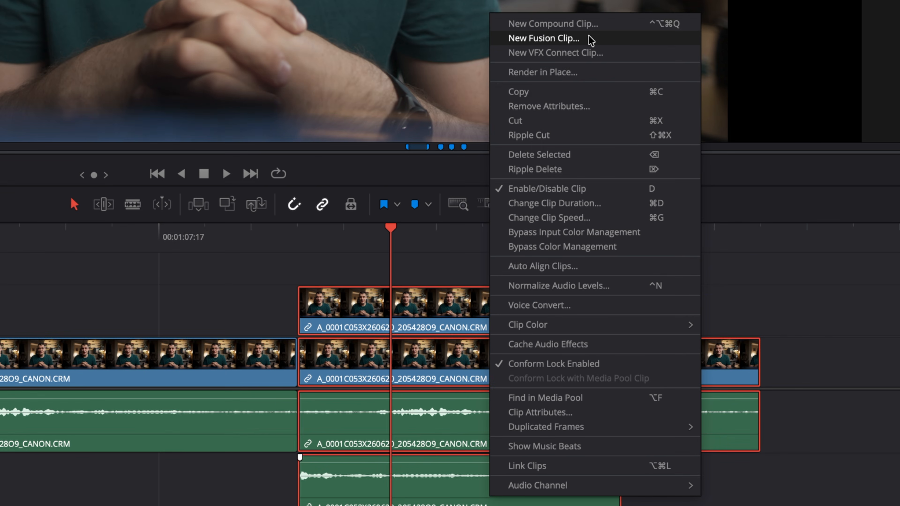
{"action": "left_click", "coordinate": [580, 23]}
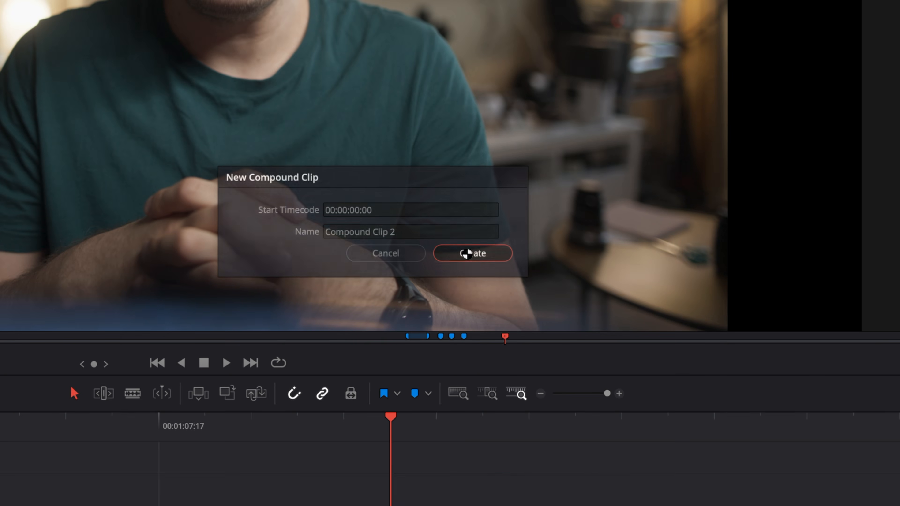
{"action": "left_click", "coordinate": [466, 254]}
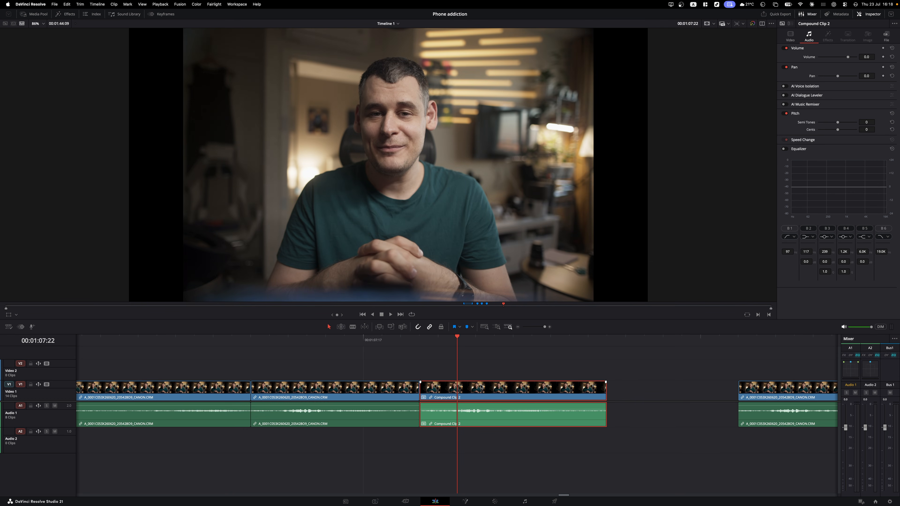
{"action": "right_click", "coordinate": [481, 386]}
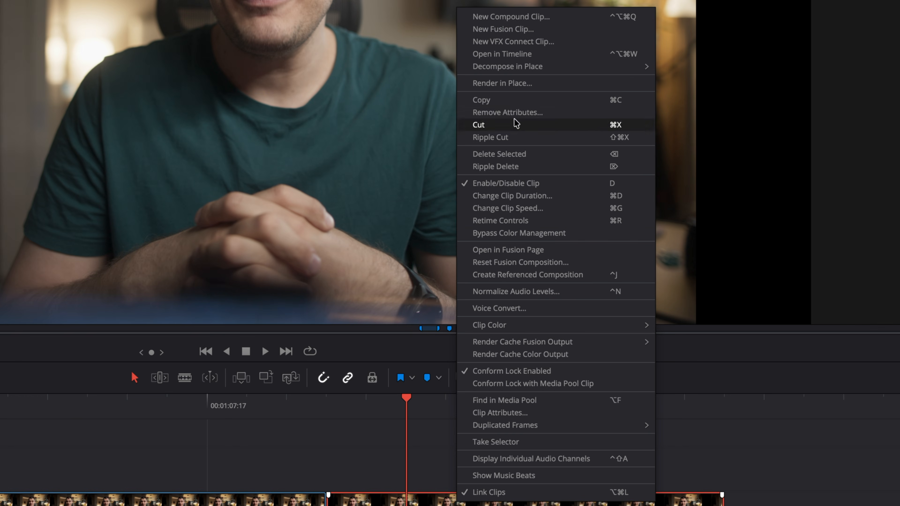
{"action": "left_click", "coordinate": [512, 54]}
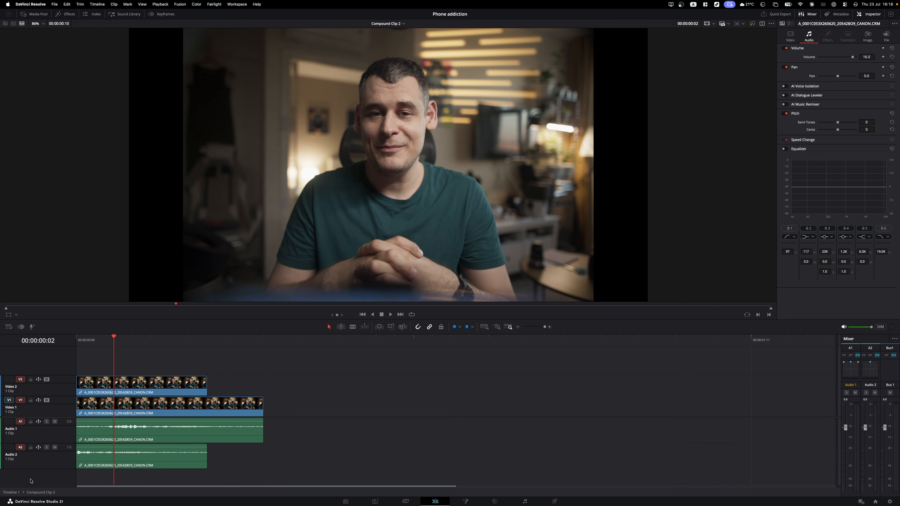
{"action": "left_click", "coordinate": [11, 493]}
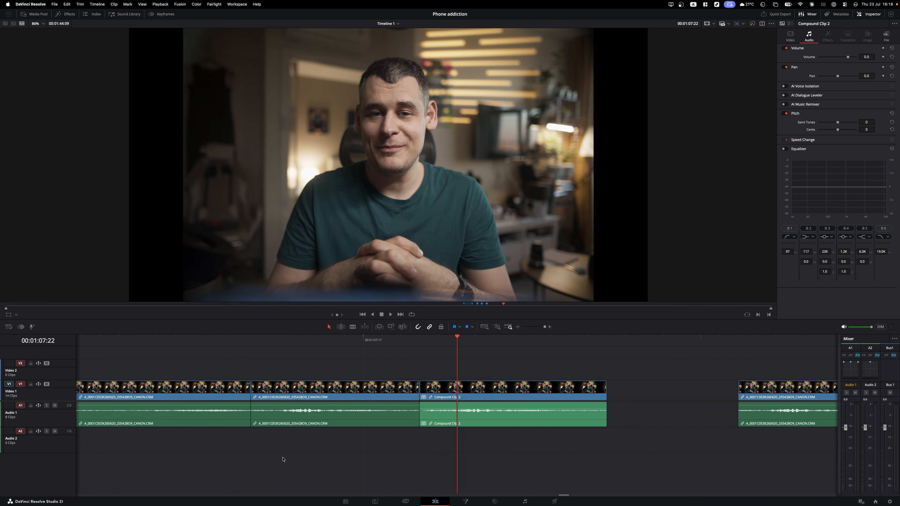
{"action": "double_click", "coordinate": [470, 394]}
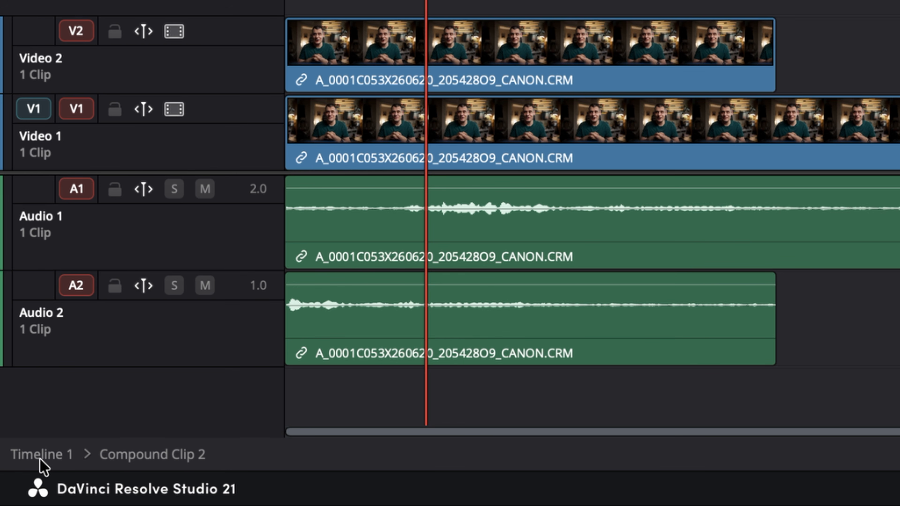
{"action": "left_click", "coordinate": [39, 455]}
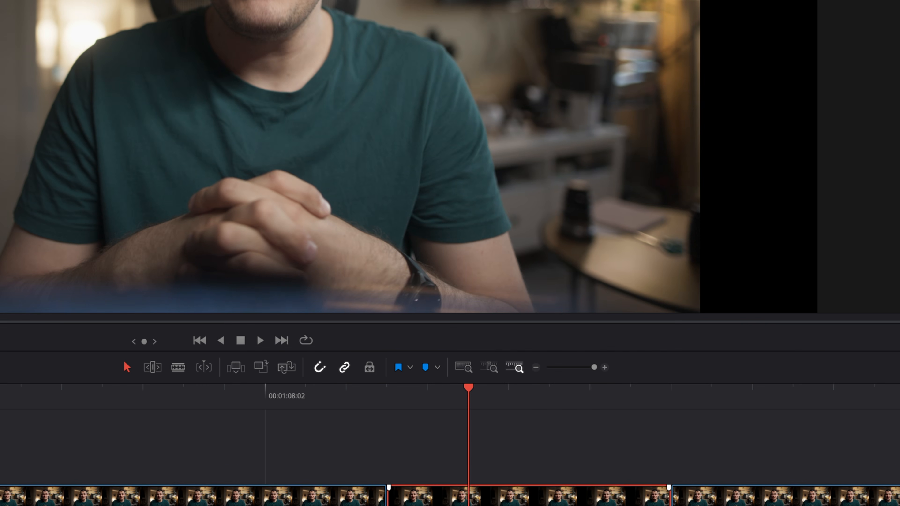
- Render the compound clip in place at its source resolution
{"action": "right_click", "coordinate": [539, 503]}
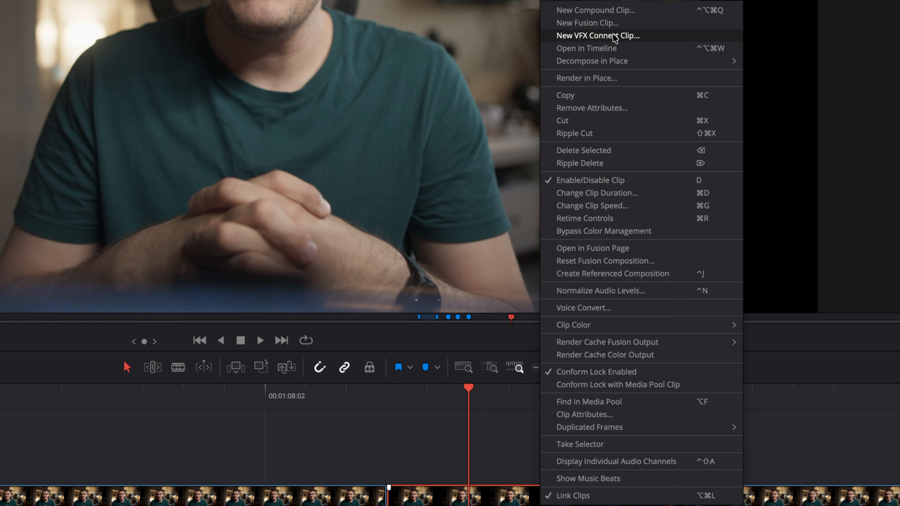
{"action": "left_click", "coordinate": [627, 82]}
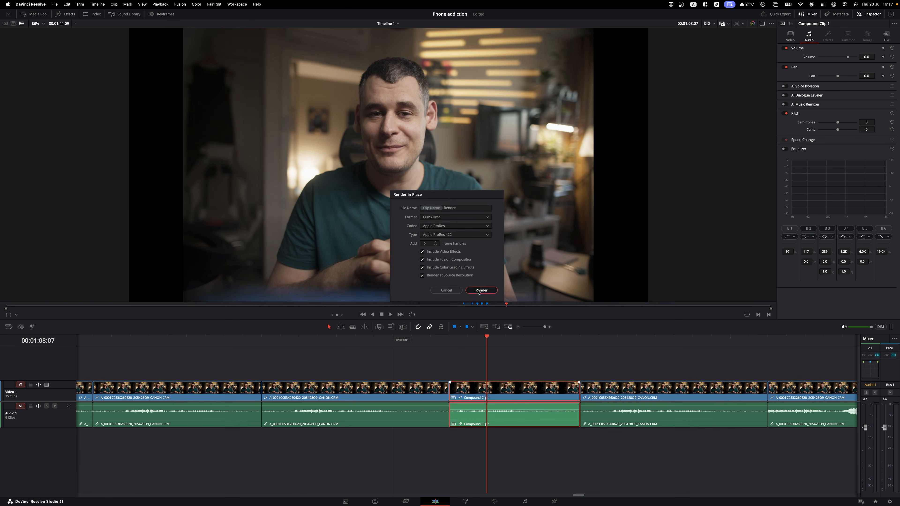
{"action": "left_click", "coordinate": [536, 373]}
{"action": "left_click", "coordinate": [573, 224]}
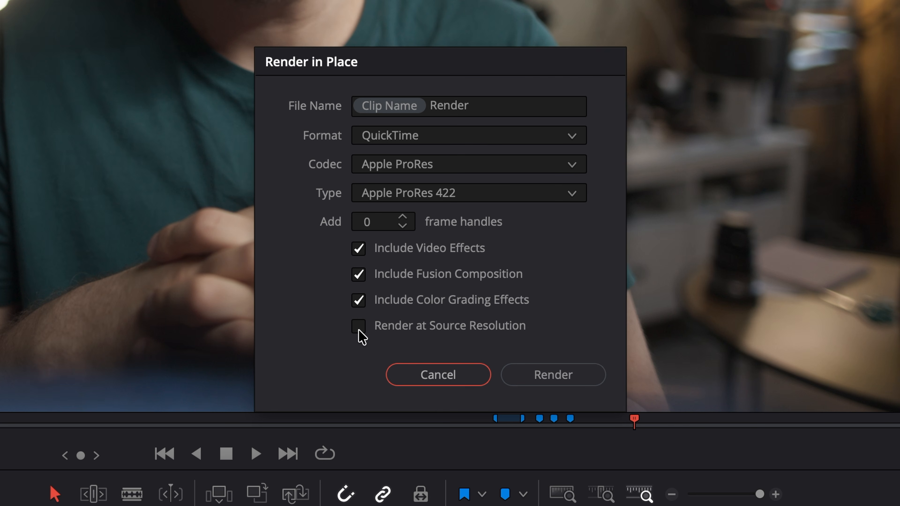
{"action": "left_click", "coordinate": [421, 275]}
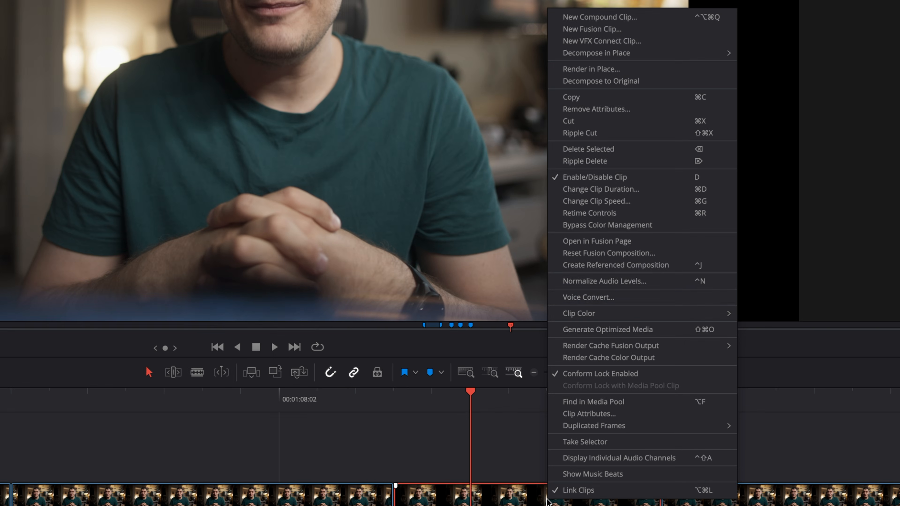
- Decompose the clip back into its original clips and reopen its options
{"action": "left_click", "coordinate": [630, 81]}
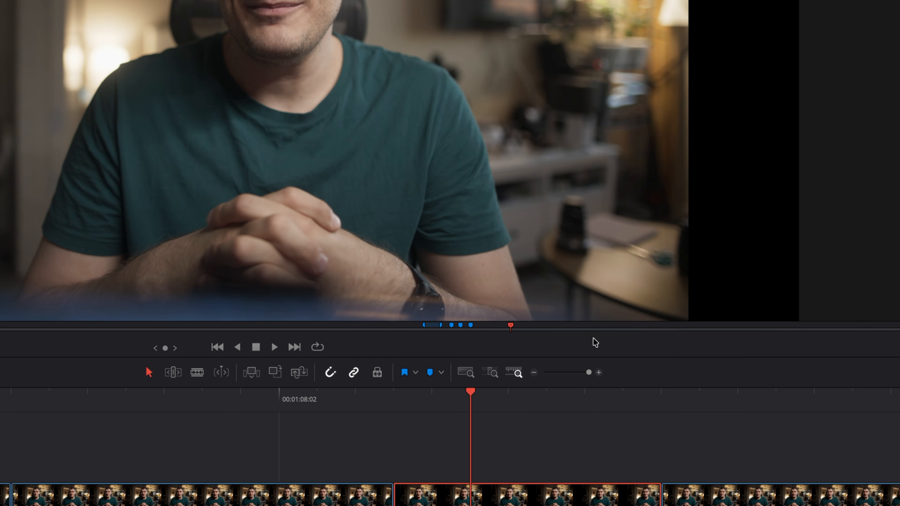
{"action": "right_click", "coordinate": [532, 485]}
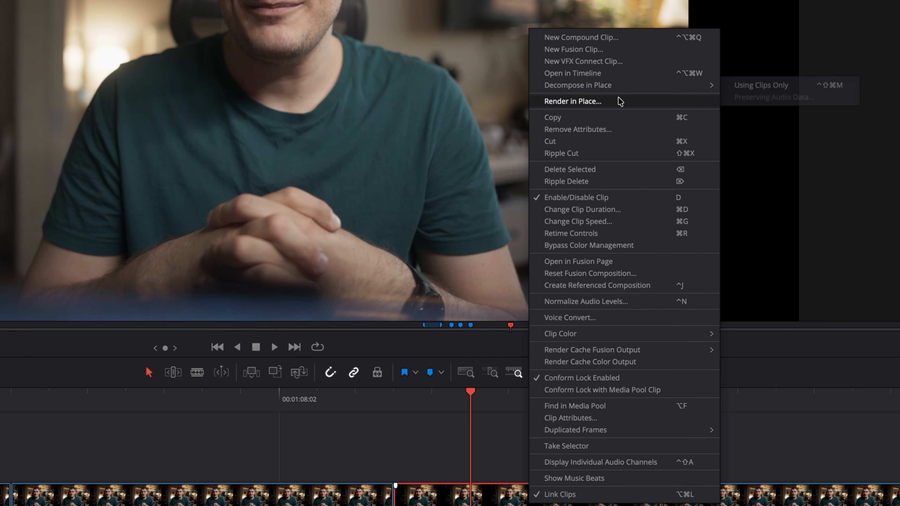
{"action": "mouse_move", "coordinate": [620, 85]}
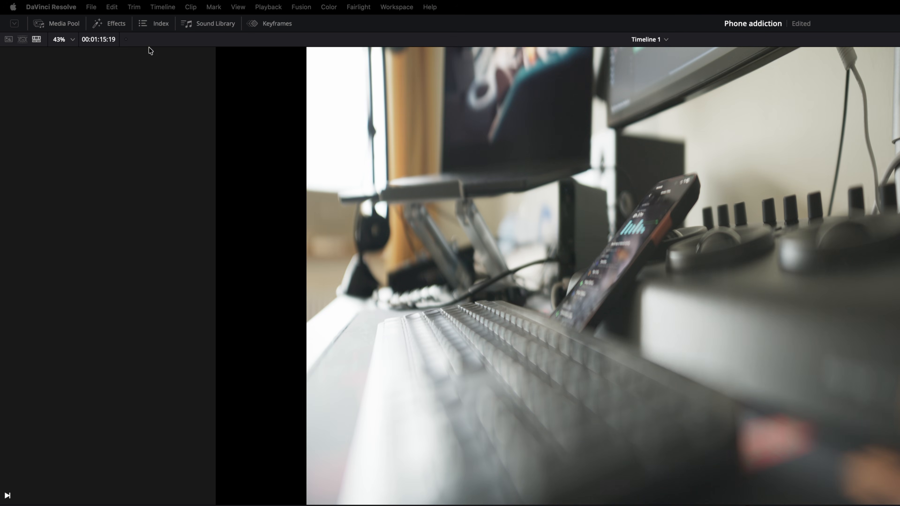
- Try dropping a Cross Dissolve from Video Transitions onto the clip and the cut, then remove it
{"action": "left_click", "coordinate": [114, 28]}
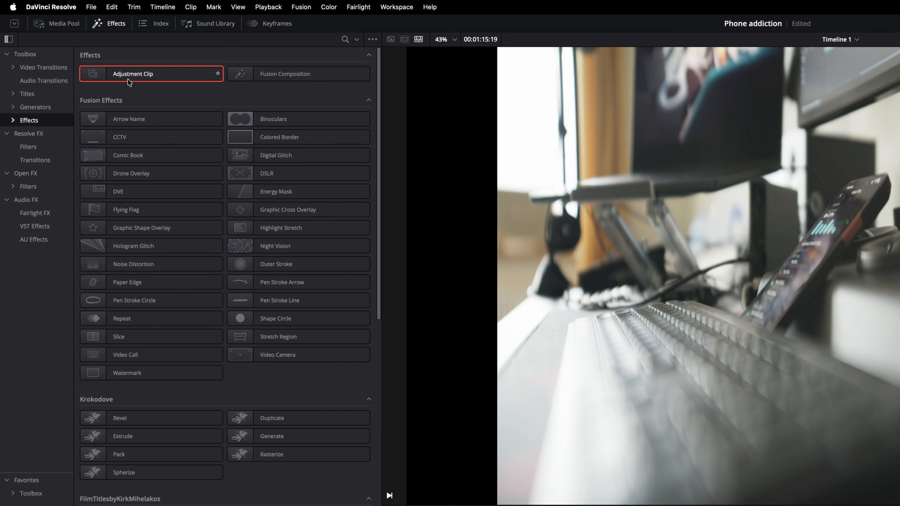
{"action": "left_click", "coordinate": [40, 68]}
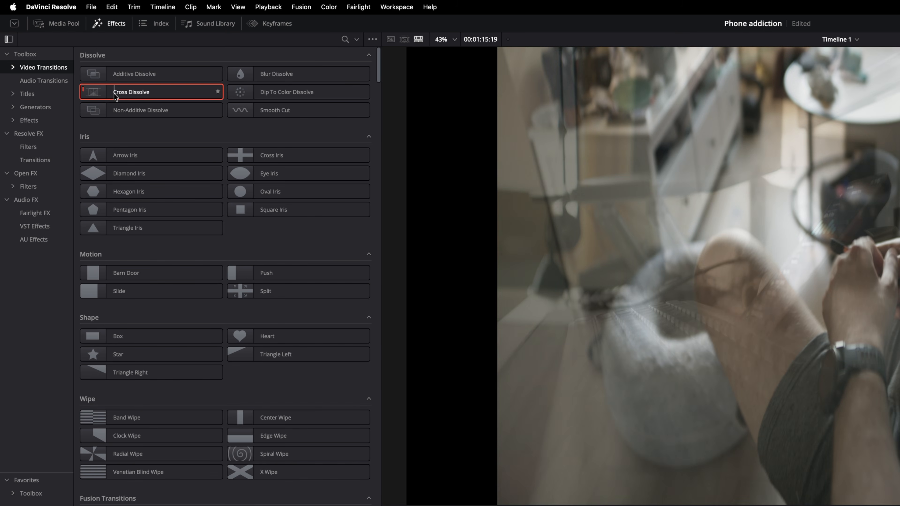
{"action": "left_click_drag", "start_coordinate": [115, 96], "coordinate": [473, 391]}
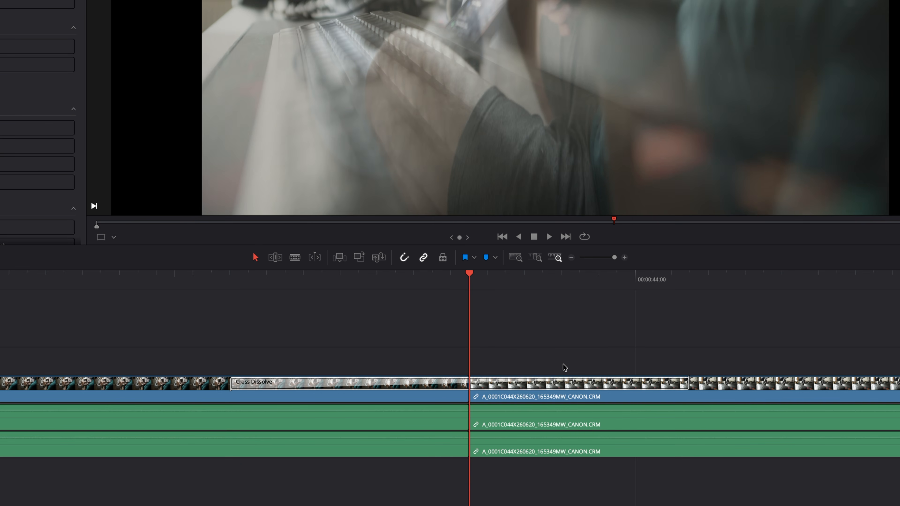
{"action": "key", "text": "ctrl+z"}
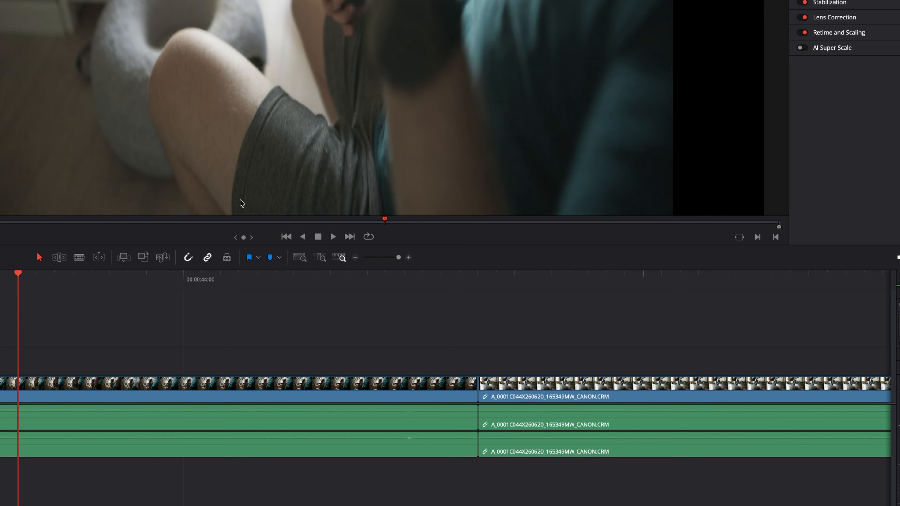
{"action": "left_click_drag", "start_coordinate": [476, 373], "coordinate": [475, 393]}
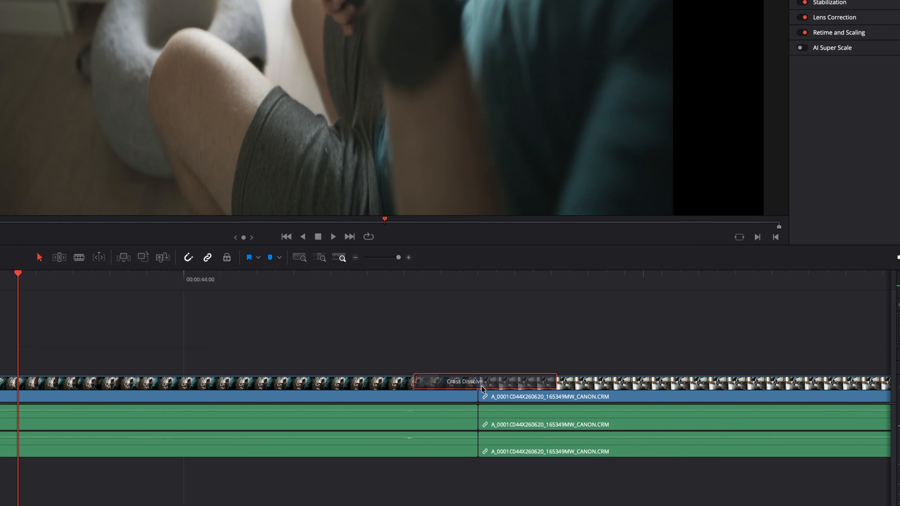
{"action": "key", "text": "Delete"}
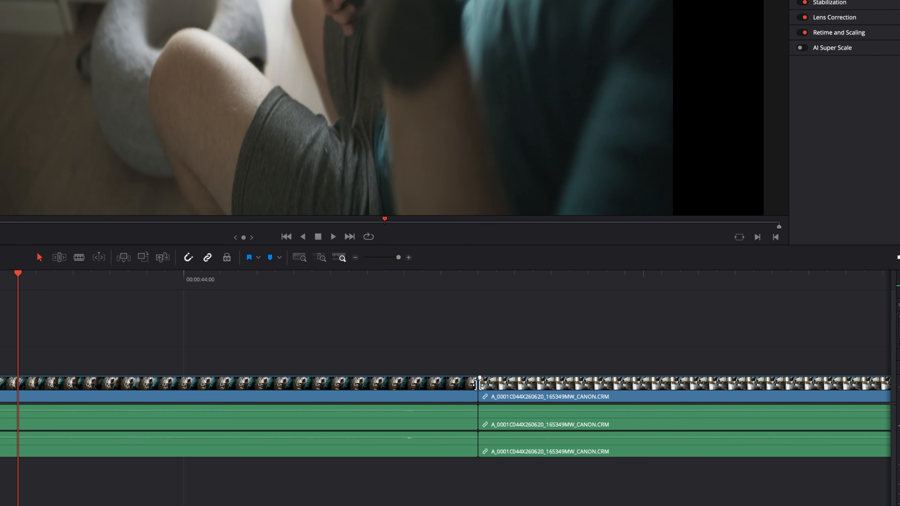
- Add a 50-frame Cross Dissolve at the cut, trimming the clips to fit
{"action": "right_click", "coordinate": [478, 385]}
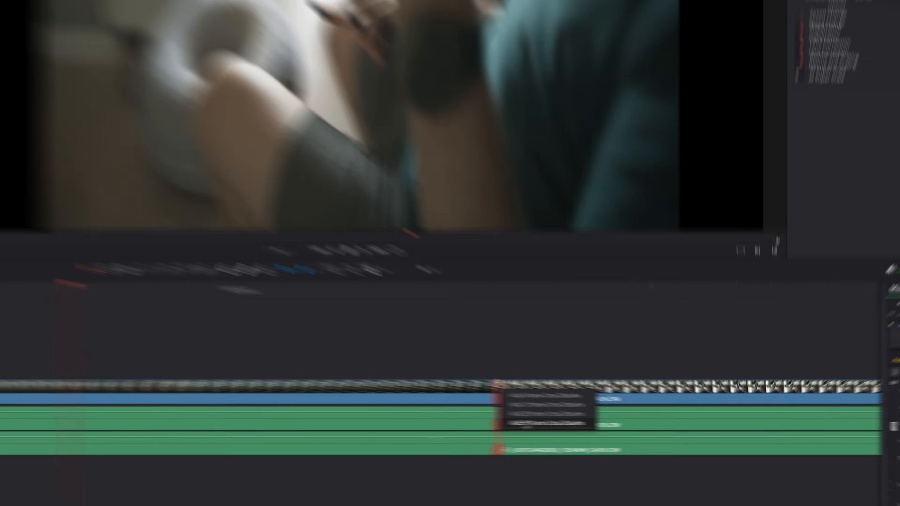
{"action": "left_click", "coordinate": [509, 422]}
{"action": "left_click", "coordinate": [472, 278]}
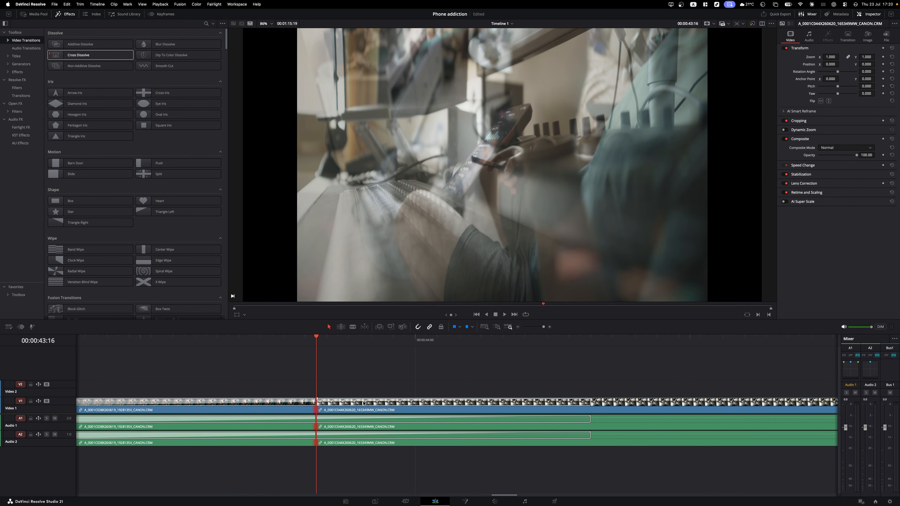
- Set the transitions to 0.4 s (11 frames), centred on the cut
{"action": "left_click", "coordinate": [363, 403]}
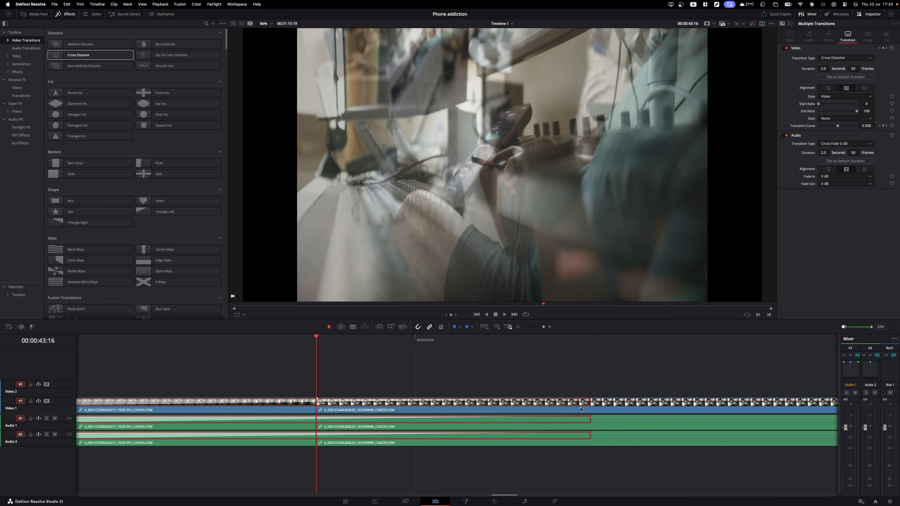
{"action": "left_click_drag", "start_coordinate": [589, 403], "coordinate": [369, 403]}
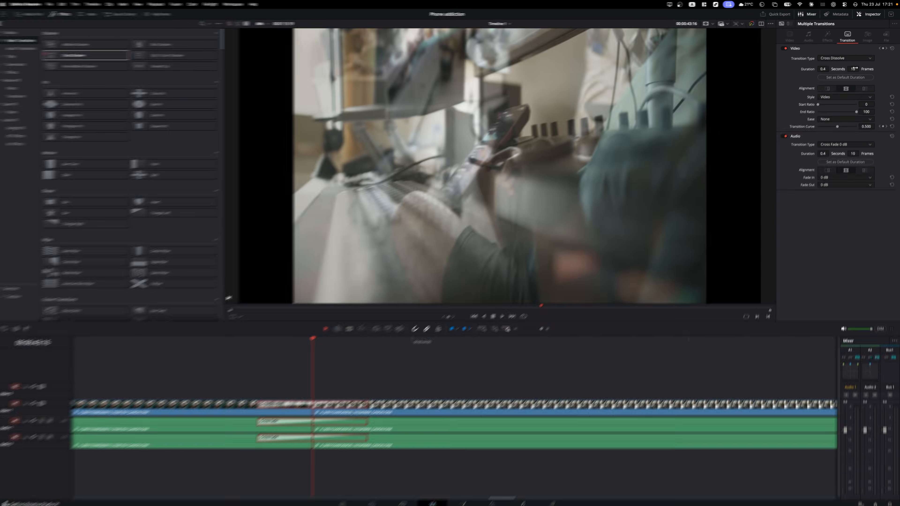
{"action": "mouse_move", "coordinate": [855, 67]}
{"action": "left_mouse_down"}
{"action": "mouse_move", "coordinate": [865, 68]}
{"action": "mouse_move", "coordinate": [849, 68]}
{"action": "left_mouse_up"}
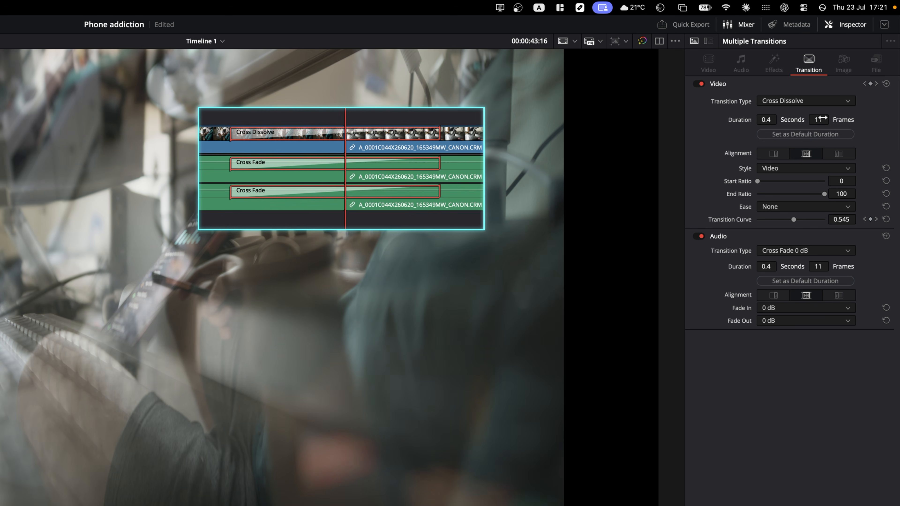
{"action": "left_click", "coordinate": [790, 154]}
{"action": "left_click", "coordinate": [806, 153]}
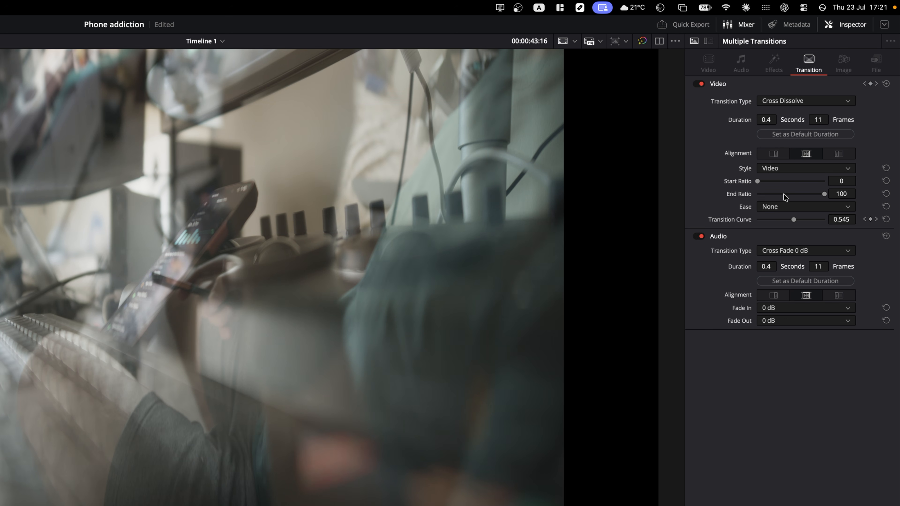
- Try Ease In & Out and a Custom curve, then set the transition Ease to None
{"action": "left_click", "coordinate": [775, 206]}
{"action": "left_click", "coordinate": [782, 256]}
{"action": "left_click", "coordinate": [774, 207]}
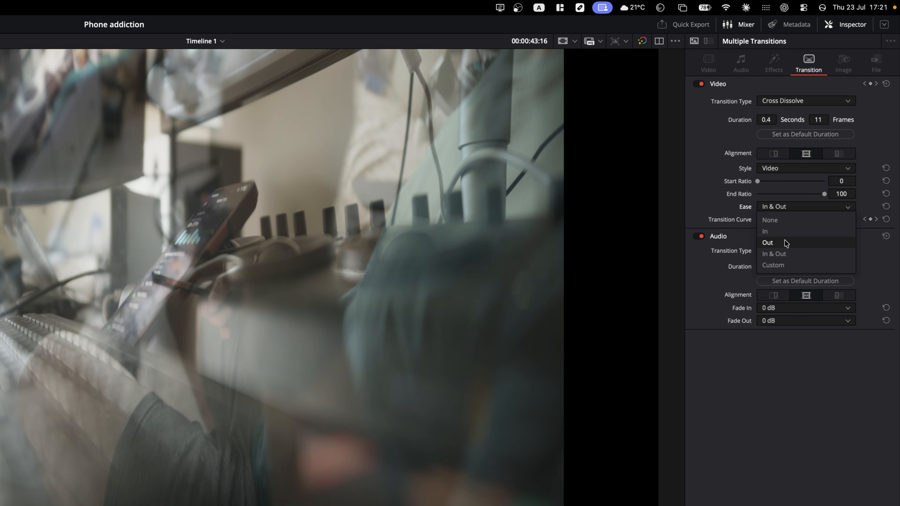
{"action": "left_click", "coordinate": [775, 265]}
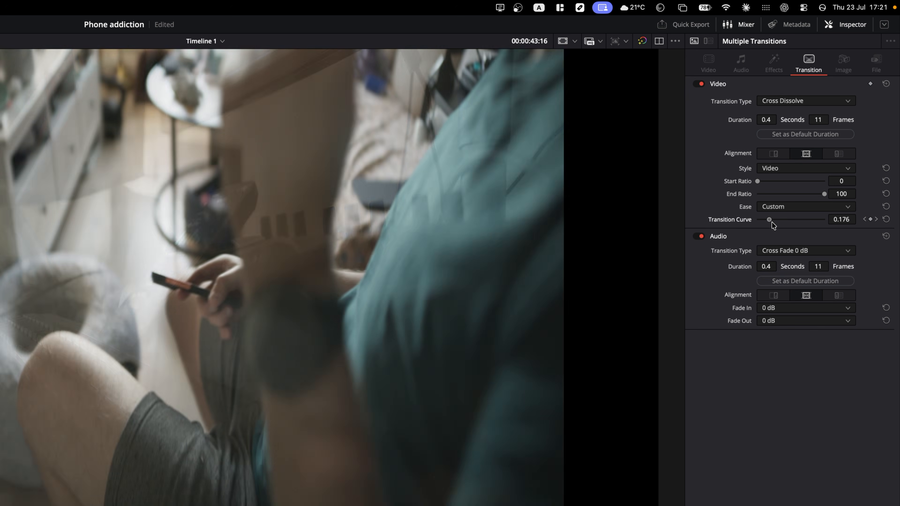
{"action": "left_click_drag", "start_coordinate": [771, 221], "coordinate": [810, 223]}
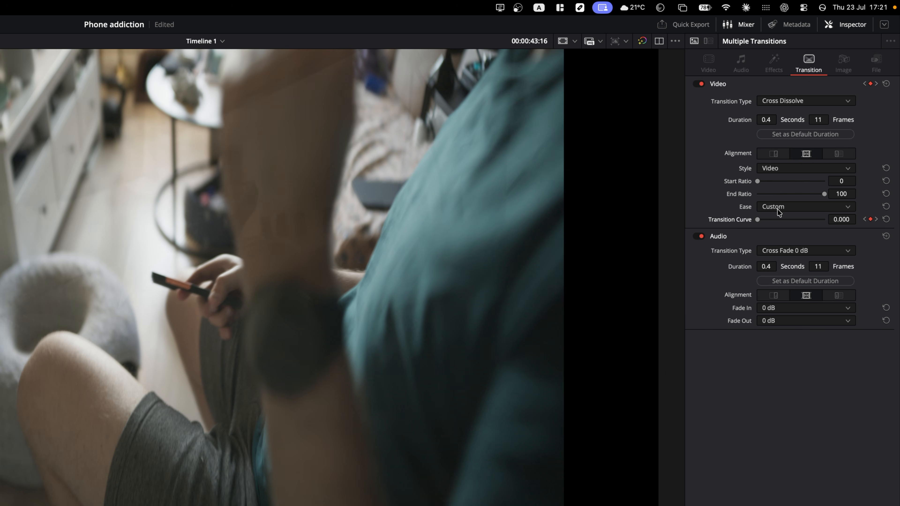
{"action": "left_click", "coordinate": [779, 207]}
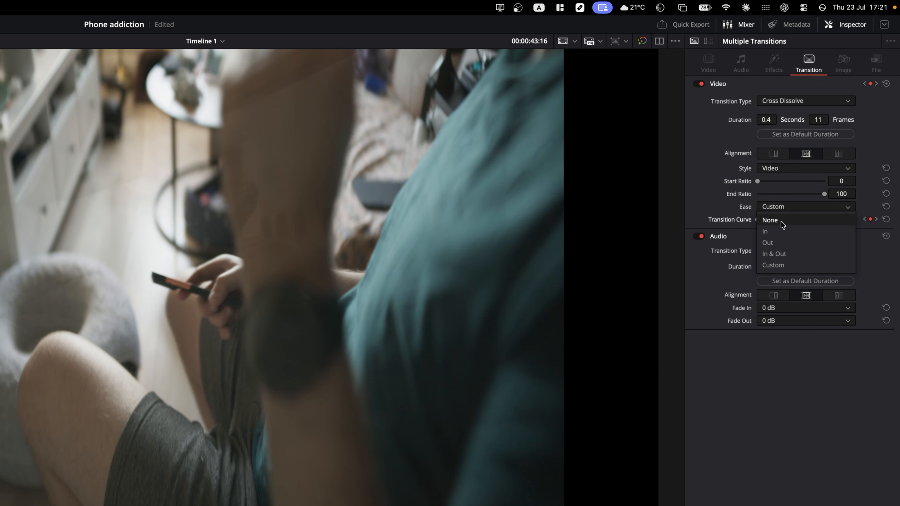
{"action": "left_click", "coordinate": [777, 218]}
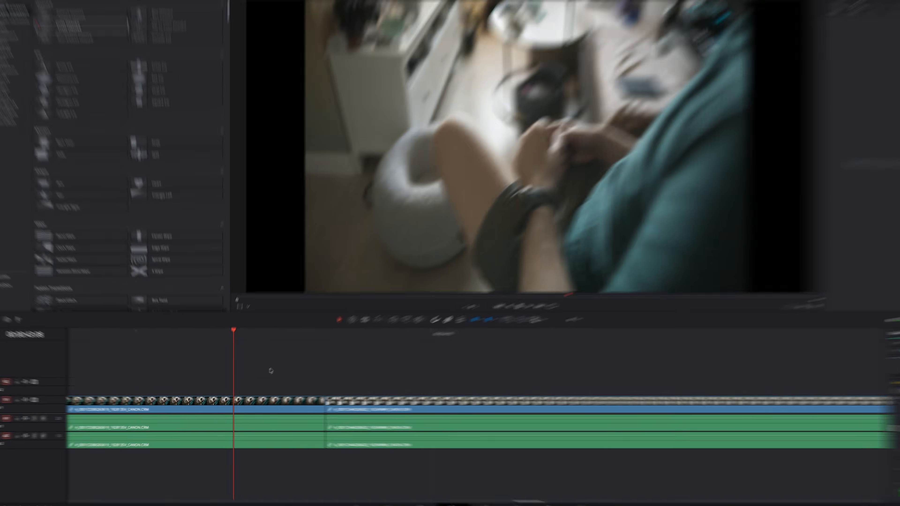
- Add the standard transition at the nearest cut with Ctrl+T, and set Cross Dissolve as standard
{"action": "key", "text": "Down"}
{"action": "key", "text": "v"}
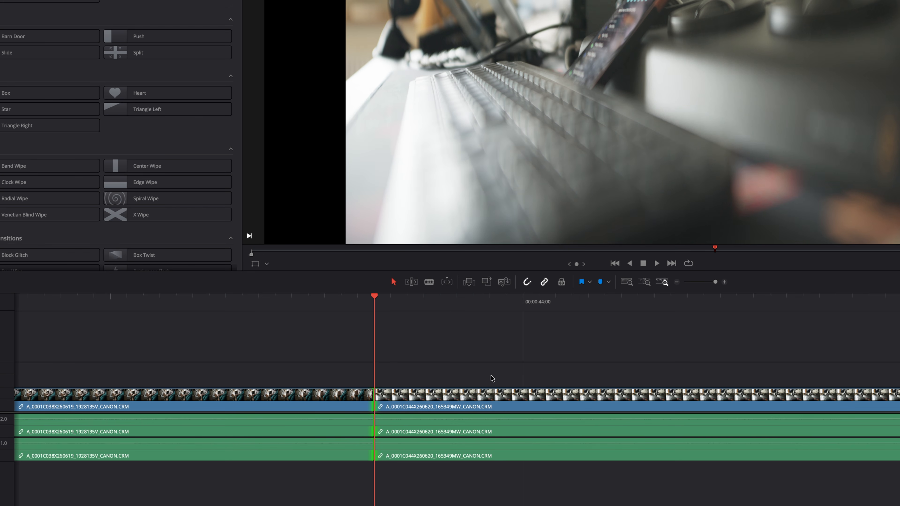
{"action": "key", "text": "ctrl+t"}
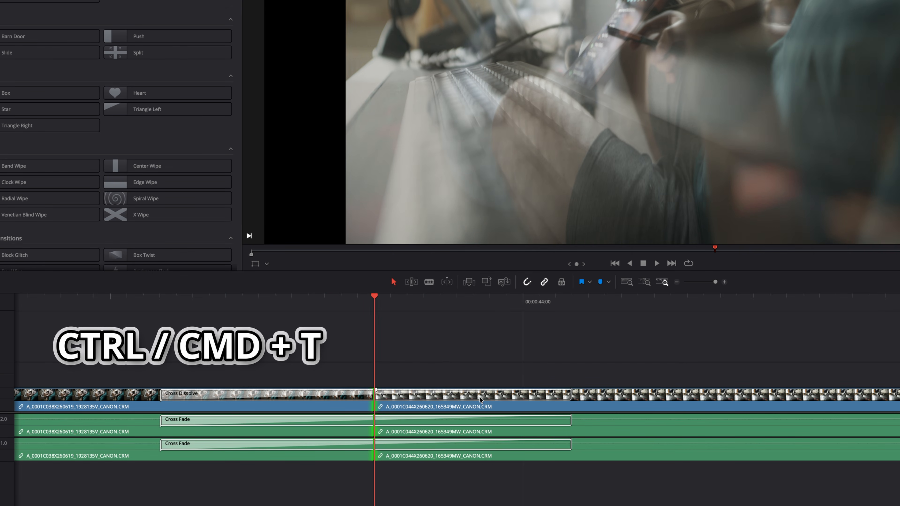
{"action": "left_click", "coordinate": [484, 396]}
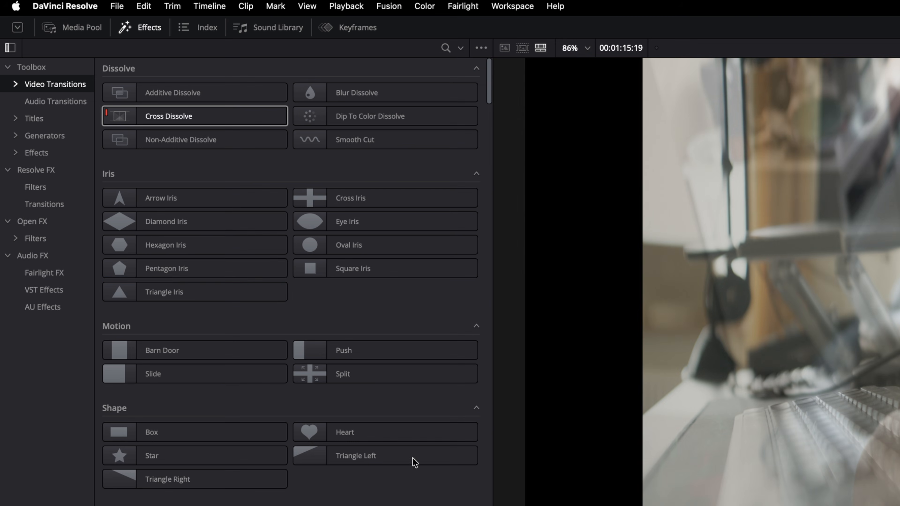
{"action": "right_click", "coordinate": [174, 135]}
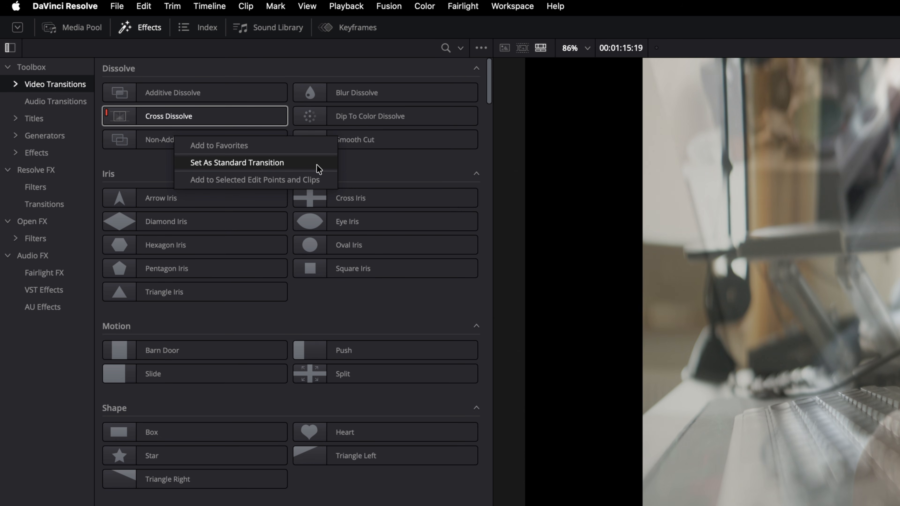
{"action": "left_click", "coordinate": [390, 170]}
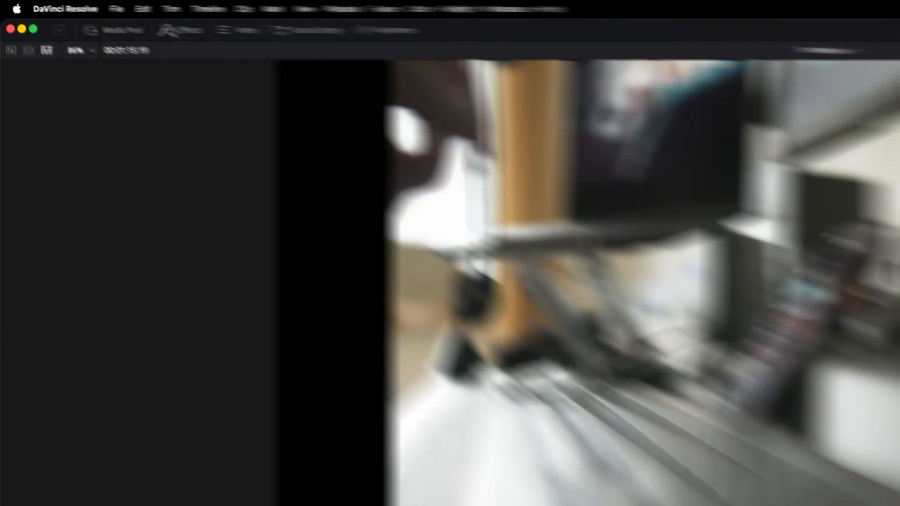
- Add a Text+ title reading 'DaVinci' above the video, enlarging it and adjusting tracking and spacing
{"action": "left_click", "coordinate": [137, 29]}
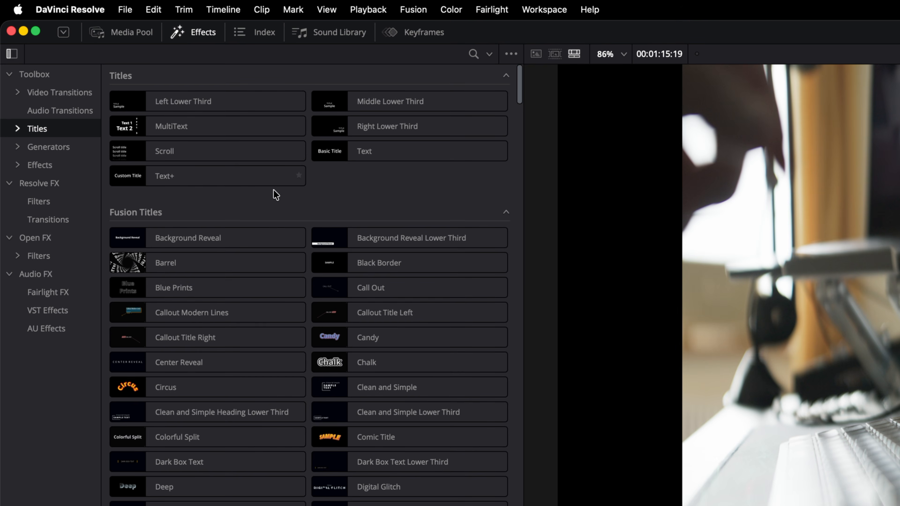
{"action": "left_click_drag", "start_coordinate": [195, 179], "coordinate": [288, 301]}
{"action": "left_click", "coordinate": [376, 217]}
{"action": "left_click", "coordinate": [386, 286]}
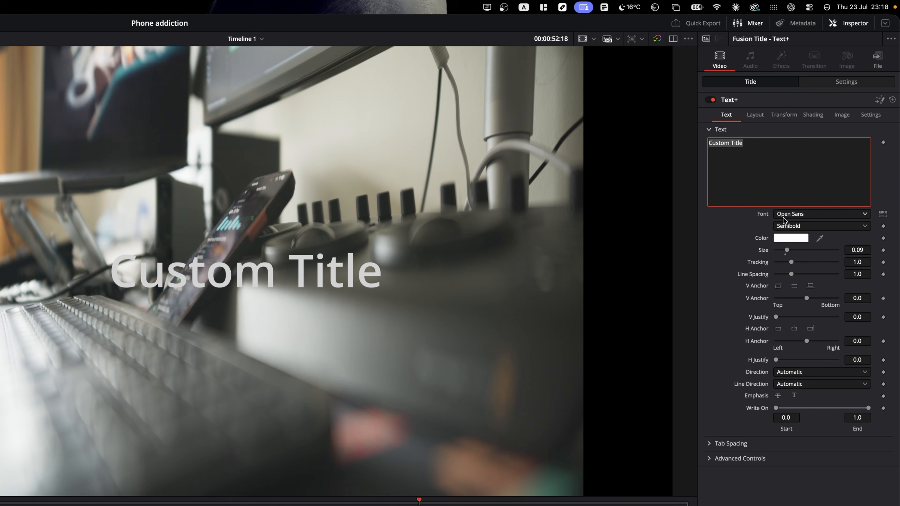
{"action": "type", "text": "DaVin"}
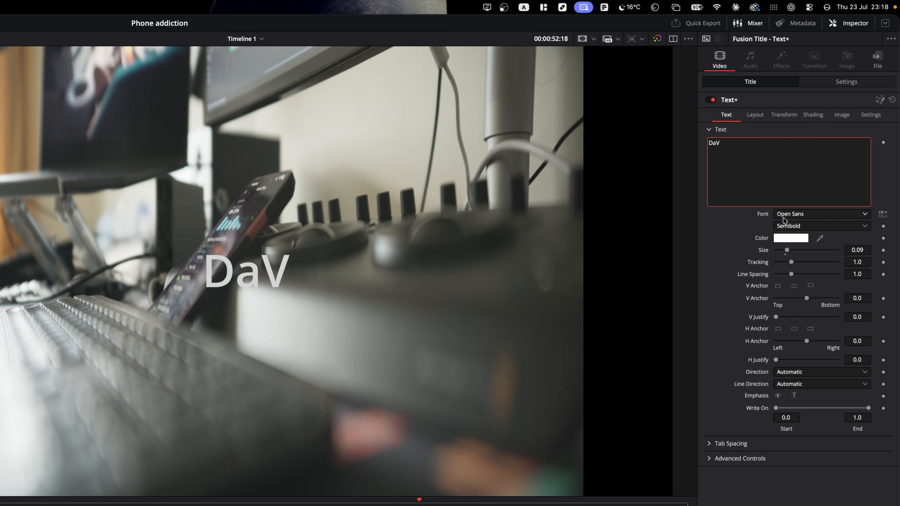
{"action": "type", "text": "ci"}
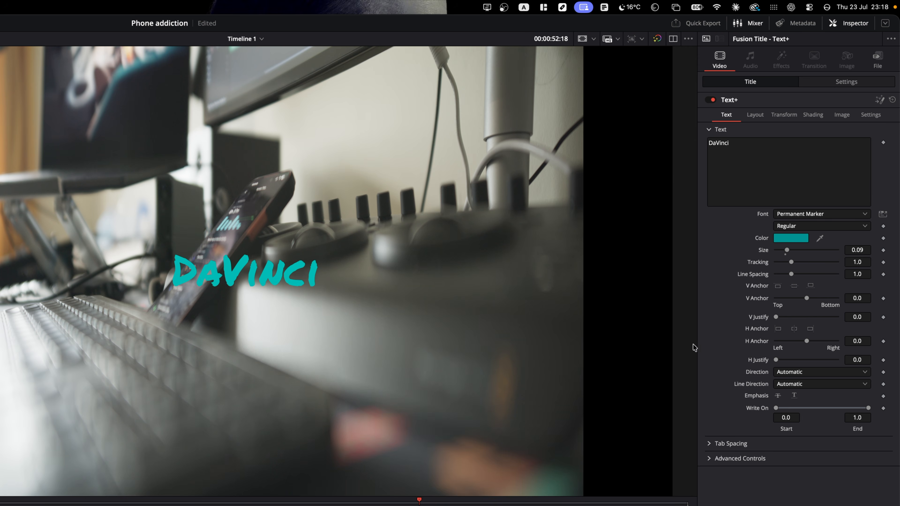
{"action": "left_click_drag", "start_coordinate": [787, 250], "coordinate": [797, 250]}
{"action": "mouse_move", "coordinate": [791, 262]}
{"action": "left_mouse_down"}
{"action": "mouse_move", "coordinate": [804, 262]}
{"action": "mouse_move", "coordinate": [793, 263]}
{"action": "mouse_move", "coordinate": [798, 275]}
{"action": "left_mouse_up"}
- Give the title a black drop shadow, append a row of emojis, and shrink it to fit
{"action": "left_click", "coordinate": [755, 115]}
{"action": "left_click", "coordinate": [784, 115]}
{"action": "left_click", "coordinate": [812, 114]}
{"action": "left_click", "coordinate": [803, 142]}
{"action": "left_click", "coordinate": [776, 166]}
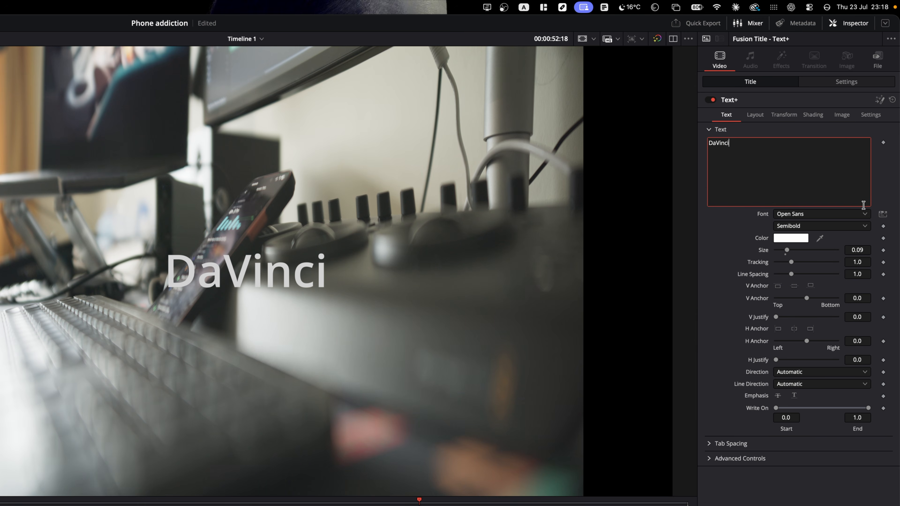
{"action": "left_click", "coordinate": [883, 213]}
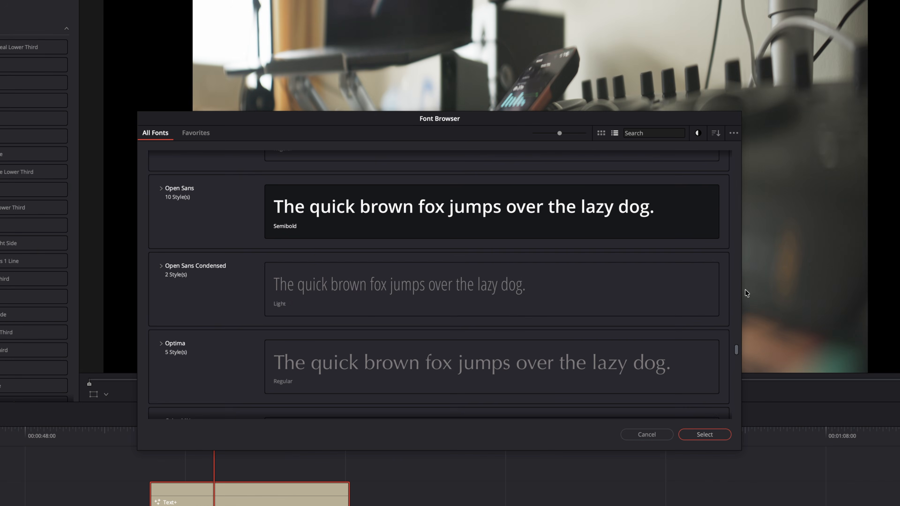
{"action": "scroll", "coordinate": [709, 301], "scroll_direction": "down", "scroll_amount": 10}
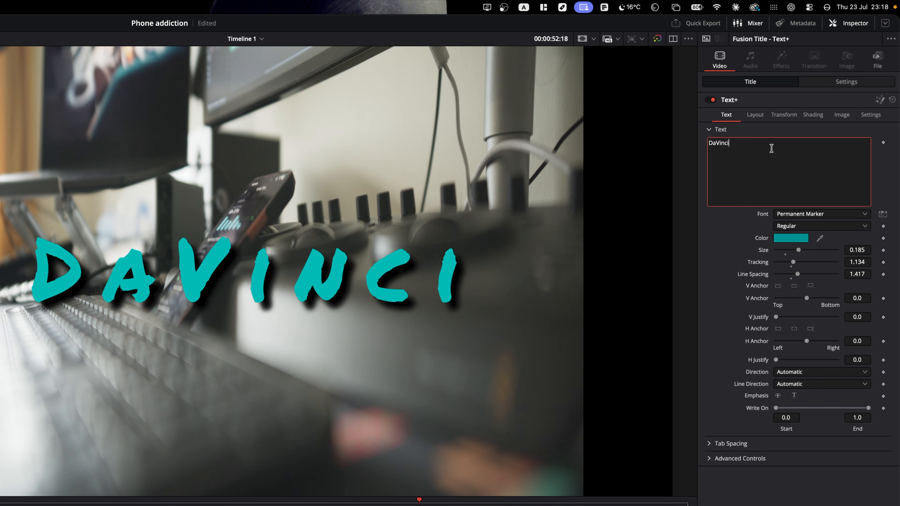
{"action": "type", "text": "sdfs"}
{"action": "key", "text": "BackSpace"}
{"action": "key", "text": "BackSpace"}
{"action": "key", "text": "BackSpace"}
{"action": "key", "text": "BackSpace"}
{"action": "type", "text": "😀 😎 😂 🤔 ❤ 👍 👎 ✅ ❌ ⭐ 🔥"}
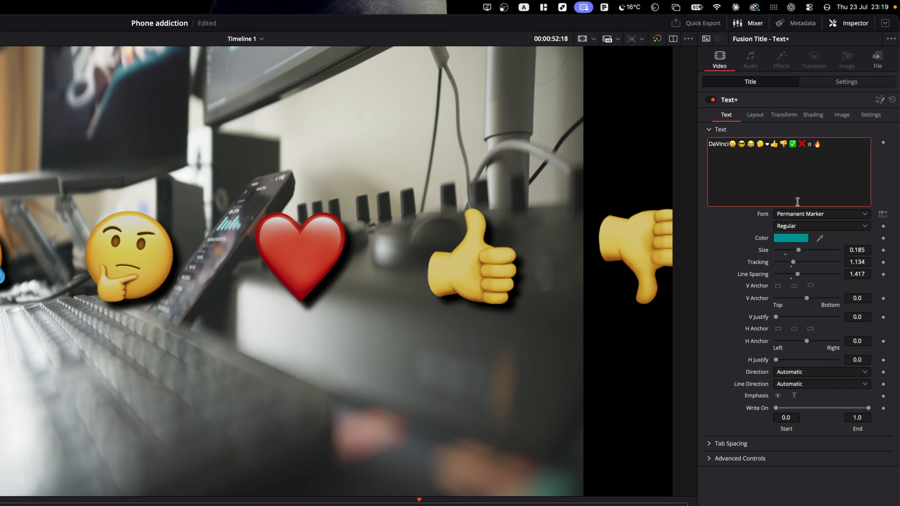
{"action": "left_click_drag", "start_coordinate": [860, 252], "coordinate": [84, 26]}
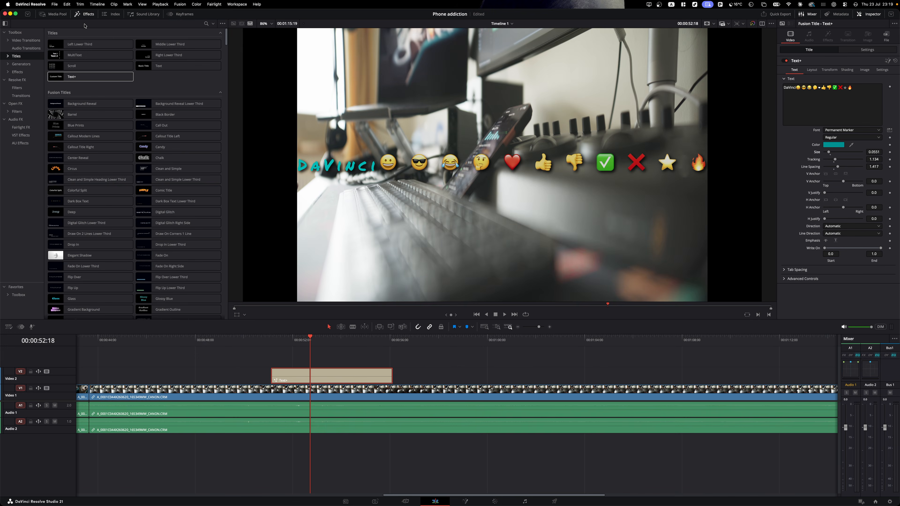
- Add the lottie animation from the media pool after the Text+ title and select it
{"action": "left_click", "coordinate": [85, 14]}
{"action": "left_click", "coordinate": [53, 13]}
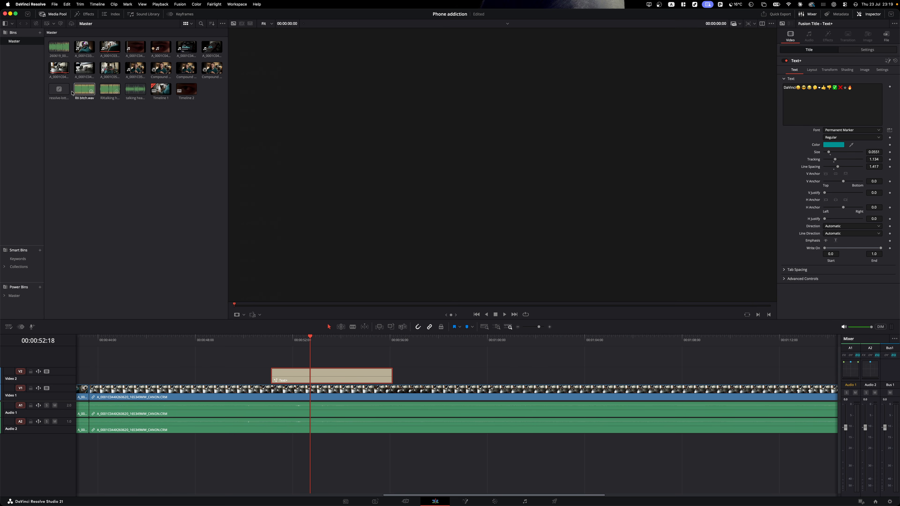
{"action": "left_click_drag", "start_coordinate": [59, 90], "coordinate": [401, 377]}
{"action": "left_click_drag", "start_coordinate": [412, 342], "coordinate": [422, 343]}
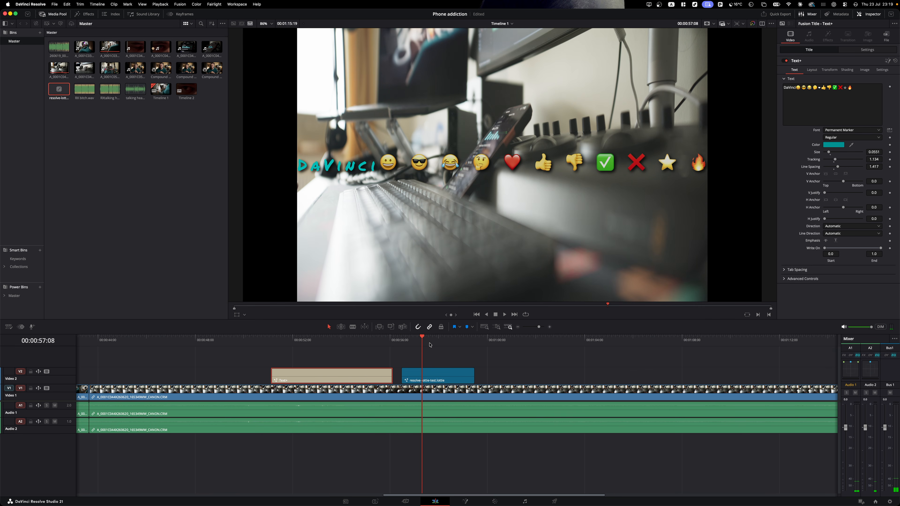
{"action": "mouse_move", "coordinate": [429, 345]}
{"action": "left_mouse_down"}
{"action": "mouse_move", "coordinate": [448, 346]}
{"action": "mouse_move", "coordinate": [420, 350]}
{"action": "mouse_move", "coordinate": [447, 352]}
{"action": "mouse_move", "coordinate": [421, 352]}
{"action": "mouse_move", "coordinate": [438, 351]}
{"action": "left_mouse_up"}
{"action": "left_click", "coordinate": [439, 375]}
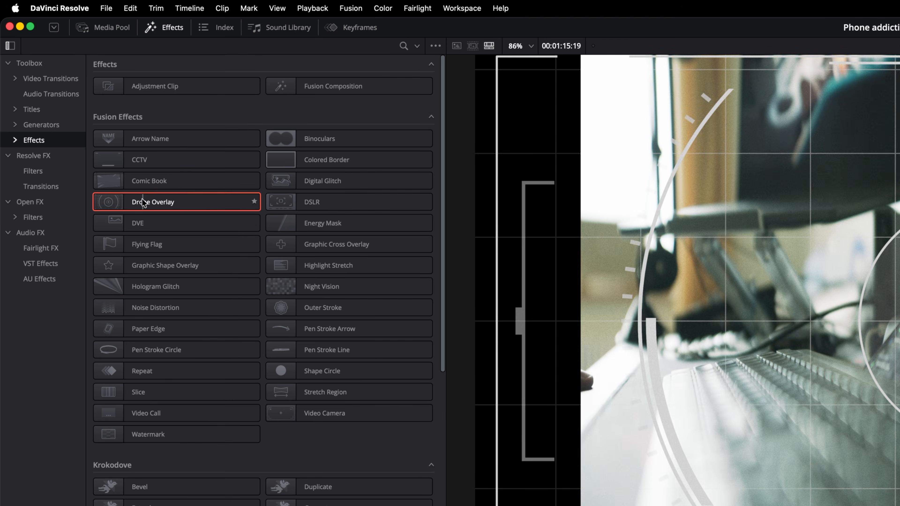
- Apply Mosaic Blur to the second clip with a keyframed Pixel Frequency and play it back
{"action": "left_click", "coordinate": [21, 156]}
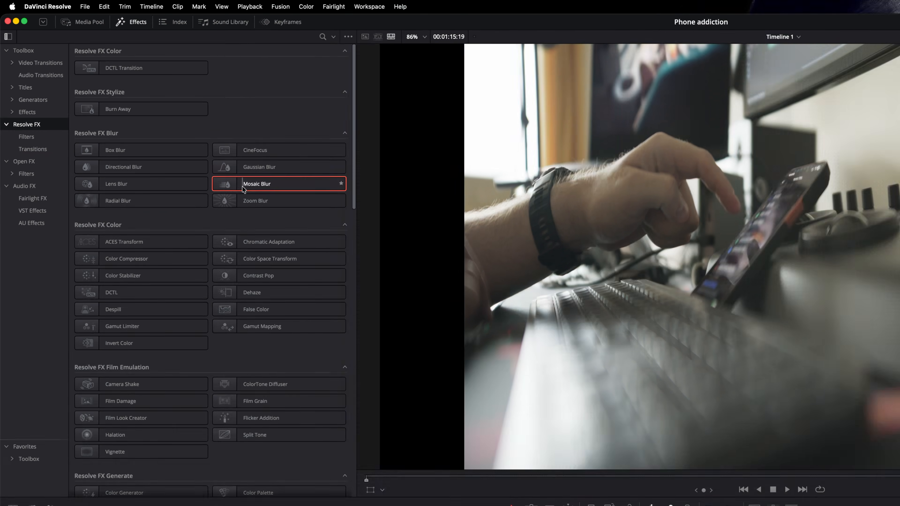
{"action": "left_click_drag", "start_coordinate": [312, 229], "coordinate": [337, 394]}
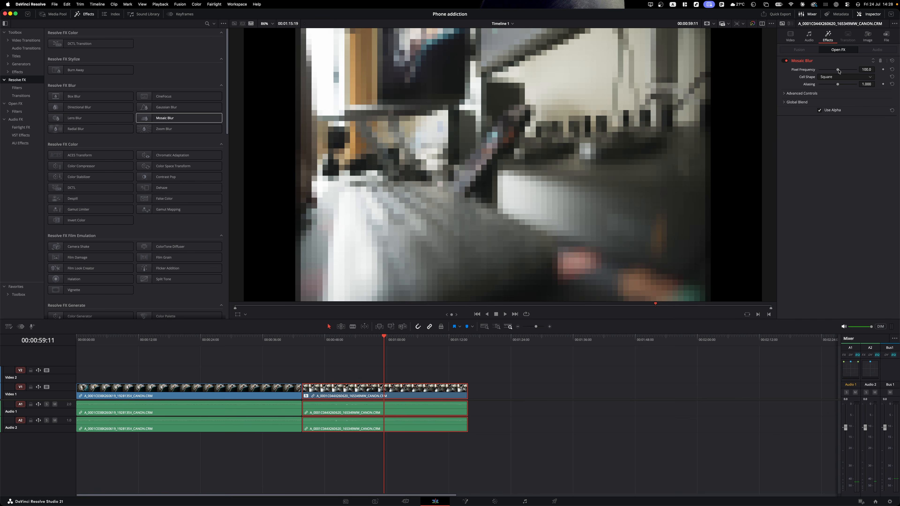
{"action": "left_click_drag", "start_coordinate": [838, 71], "coordinate": [845, 70]}
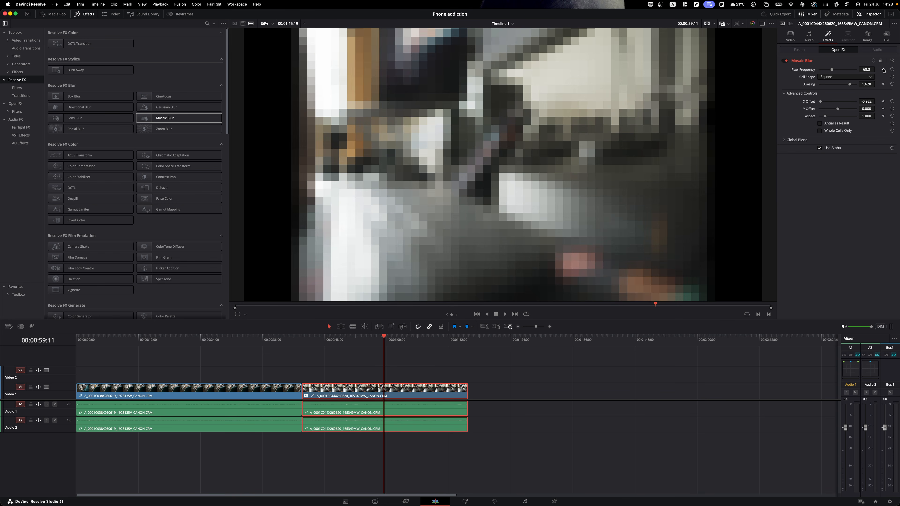
{"action": "left_click", "coordinate": [884, 71]}
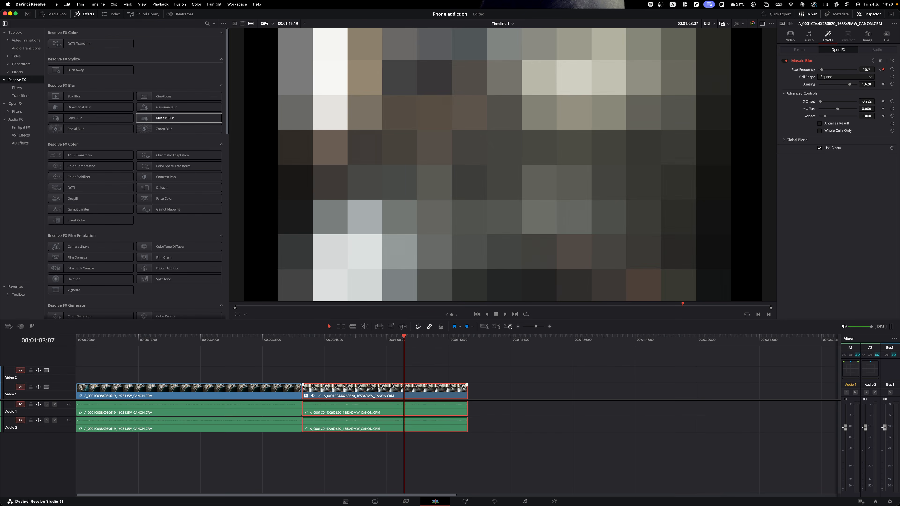
{"action": "left_click", "coordinate": [382, 341]}
{"action": "key", "text": "space"}
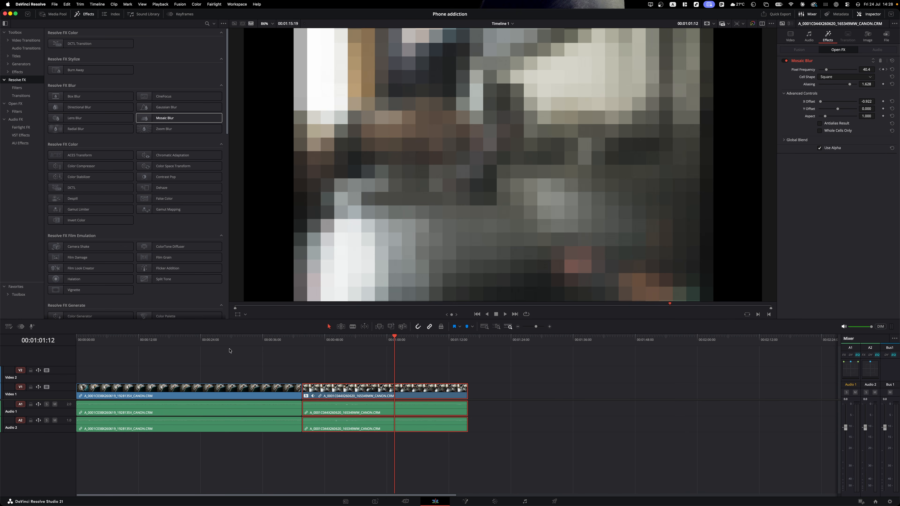
- Place an Adjustment Clip on the track above, lengthen it to about 51 s and trim its start
{"action": "left_click", "coordinate": [18, 72]}
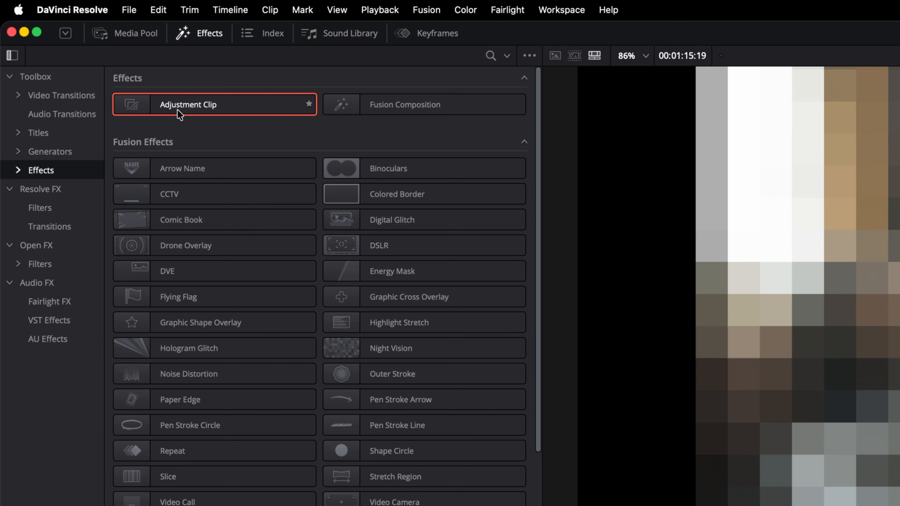
{"action": "left_click_drag", "start_coordinate": [177, 110], "coordinate": [413, 335]}
{"action": "left_click_drag", "start_coordinate": [320, 365], "coordinate": [381, 363]}
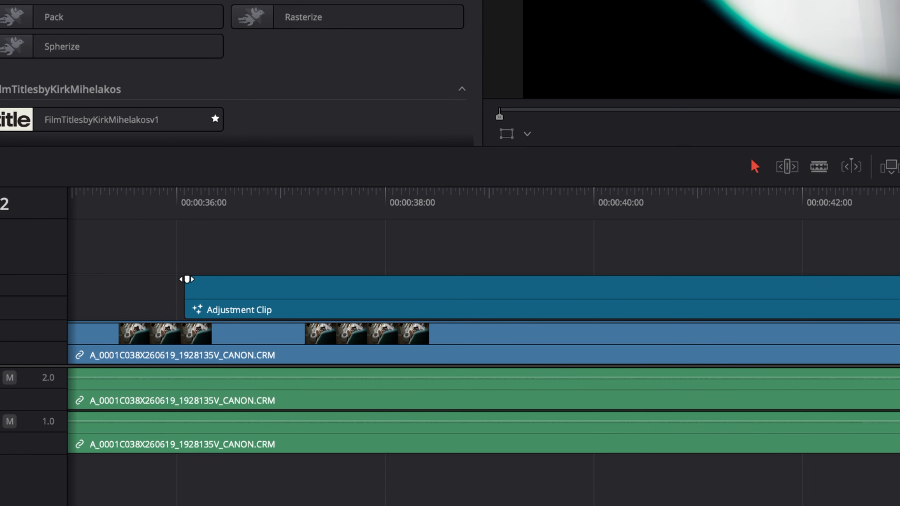
{"action": "left_click_drag", "start_coordinate": [187, 279], "coordinate": [237, 282]}
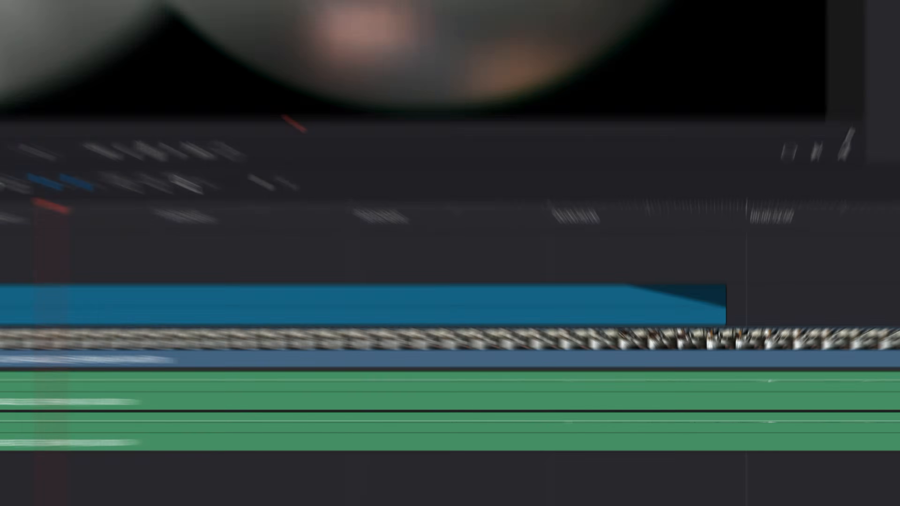
{"action": "left_click", "coordinate": [122, 346]}
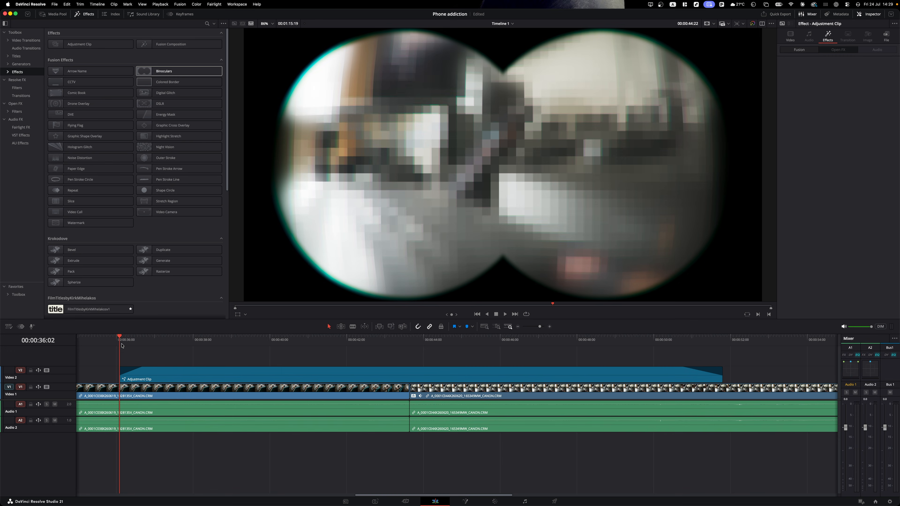
{"action": "key", "text": "space"}
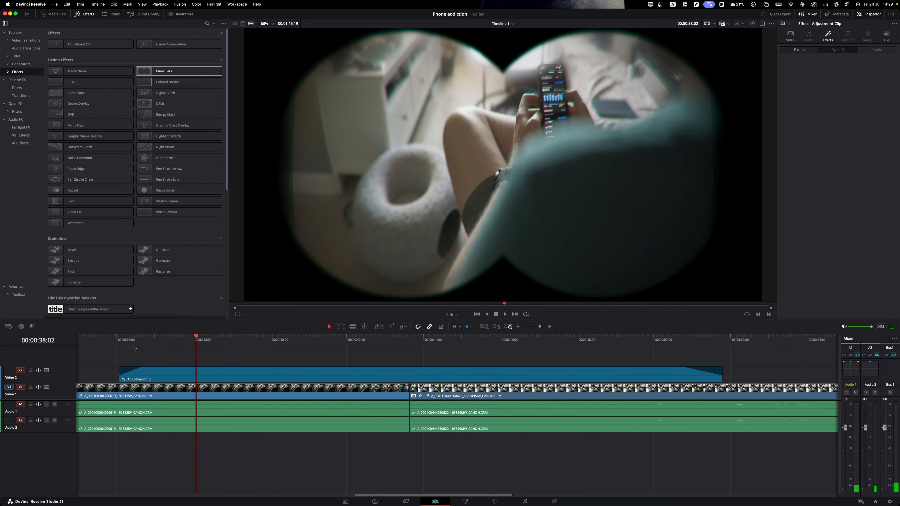
- Paste all of the second clip's video attributes onto the first clip, then remove them again
{"action": "key", "text": "super+c"}
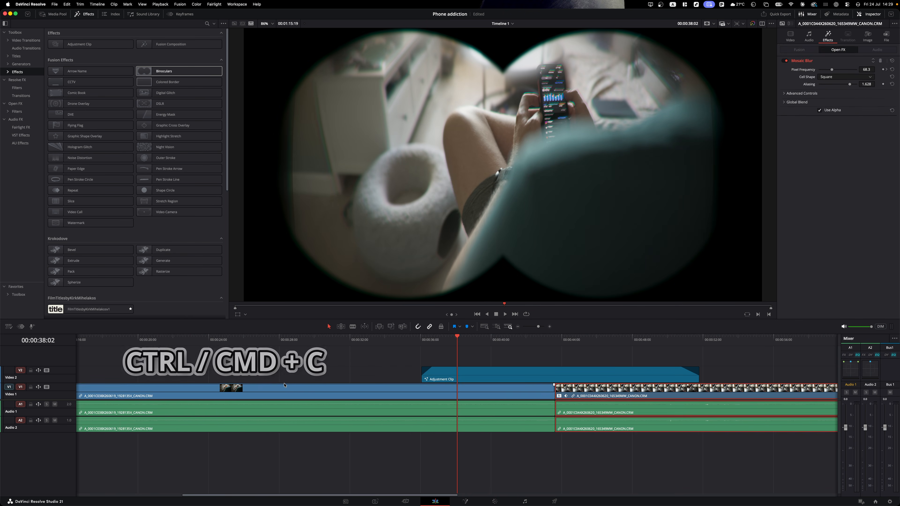
{"action": "left_click", "coordinate": [290, 391]}
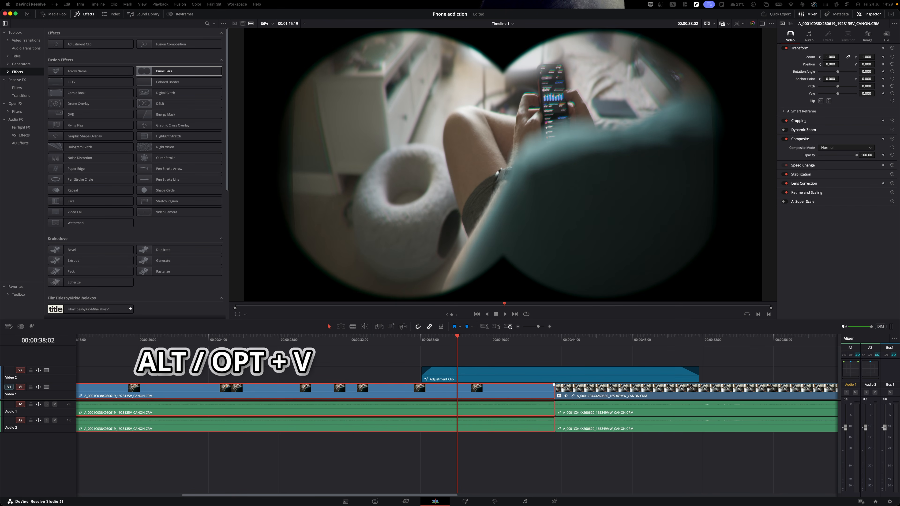
{"action": "key", "text": "alt+v"}
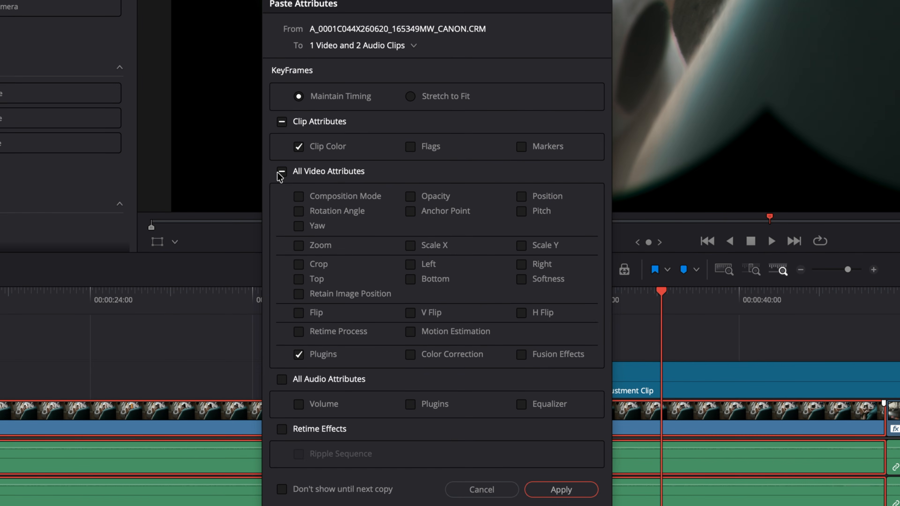
{"action": "left_click", "coordinate": [281, 172]}
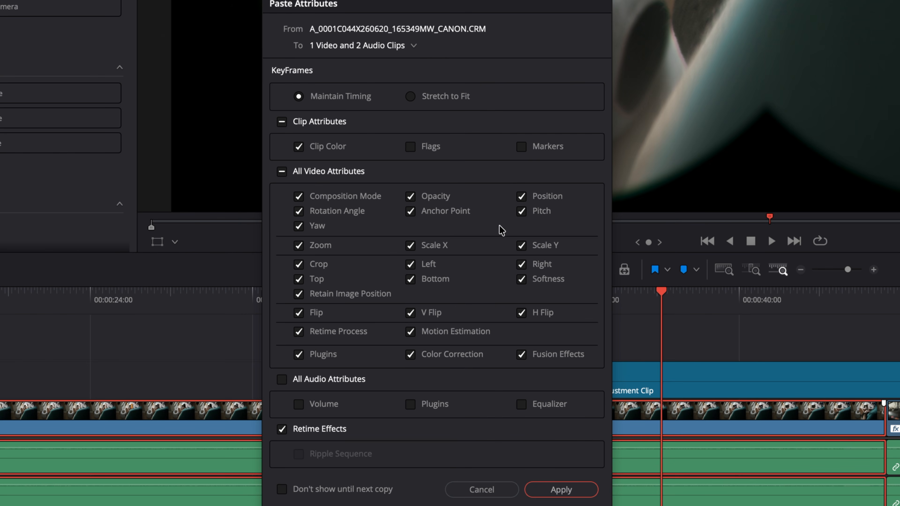
{"action": "left_click", "coordinate": [547, 488]}
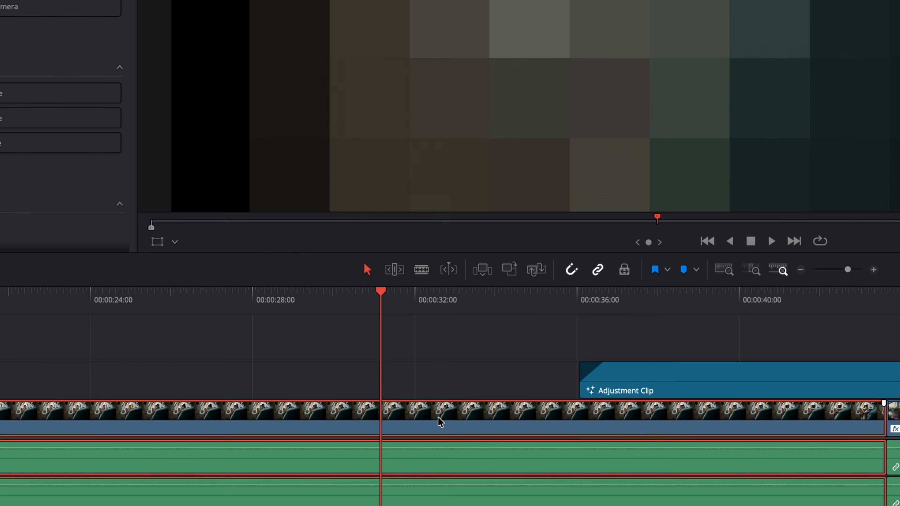
{"action": "right_click", "coordinate": [437, 417]}
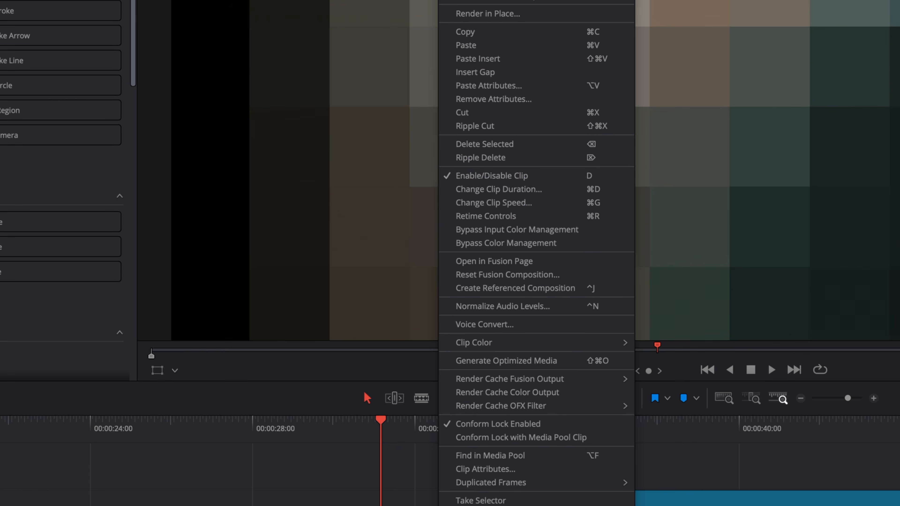
{"action": "left_click", "coordinate": [505, 99]}
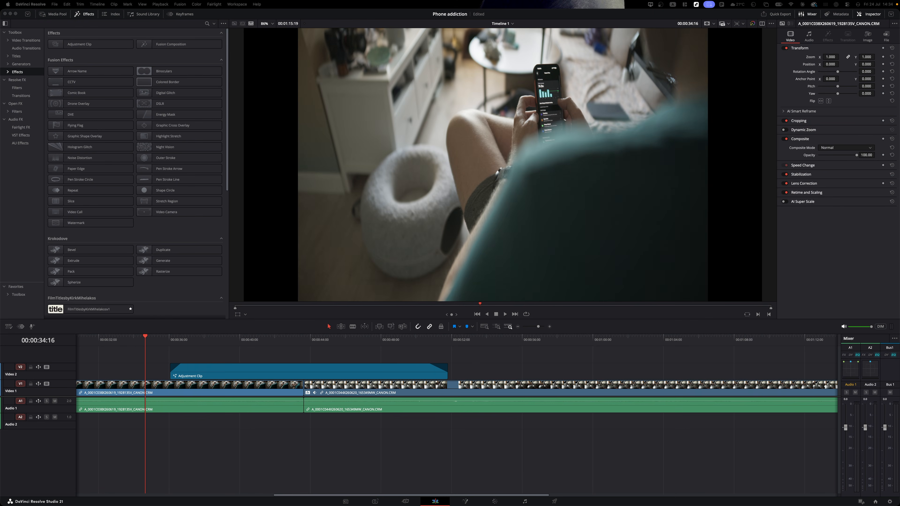
{"action": "left_click", "coordinate": [251, 425]}
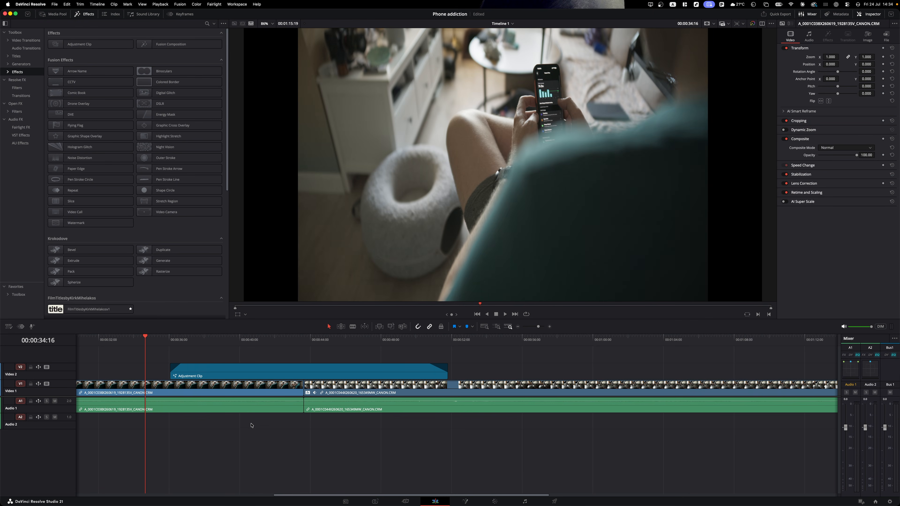
- Keyframe the first clip's audio volume from about 15 dB down to -77 dB
{"action": "mouse_move", "coordinate": [378, 401]}
{"action": "left_mouse_down"}
{"action": "mouse_move", "coordinate": [377, 360]}
{"action": "mouse_move", "coordinate": [376, 400]}
{"action": "left_mouse_up"}
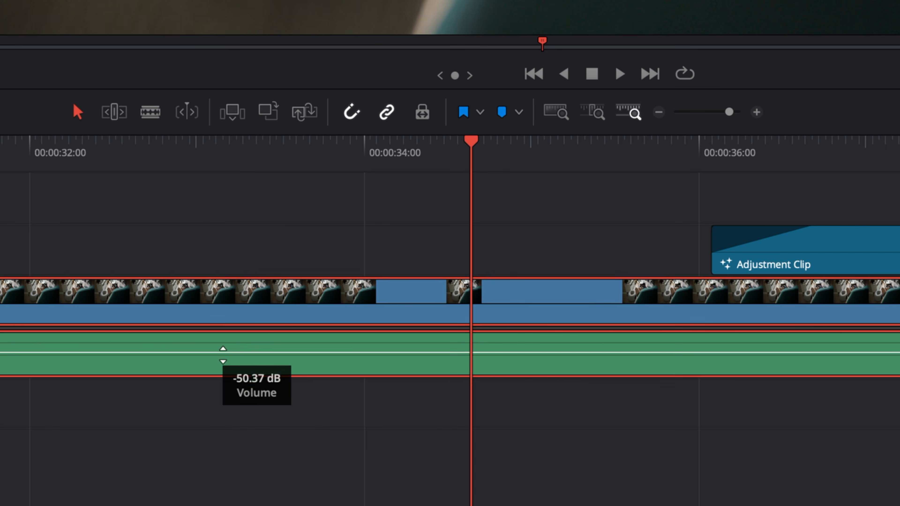
{"action": "left_click_drag", "start_coordinate": [223, 339], "coordinate": [225, 29]}
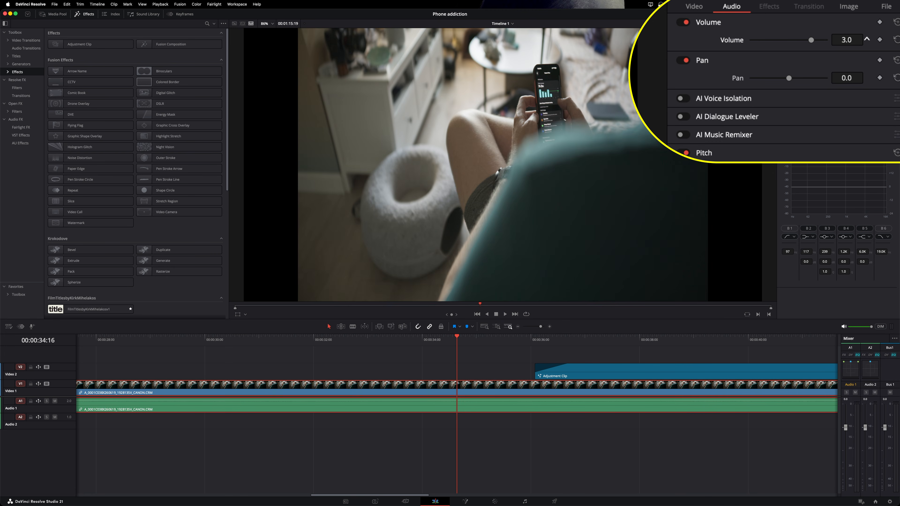
{"action": "left_click_drag", "start_coordinate": [847, 40], "coordinate": [846, 27]}
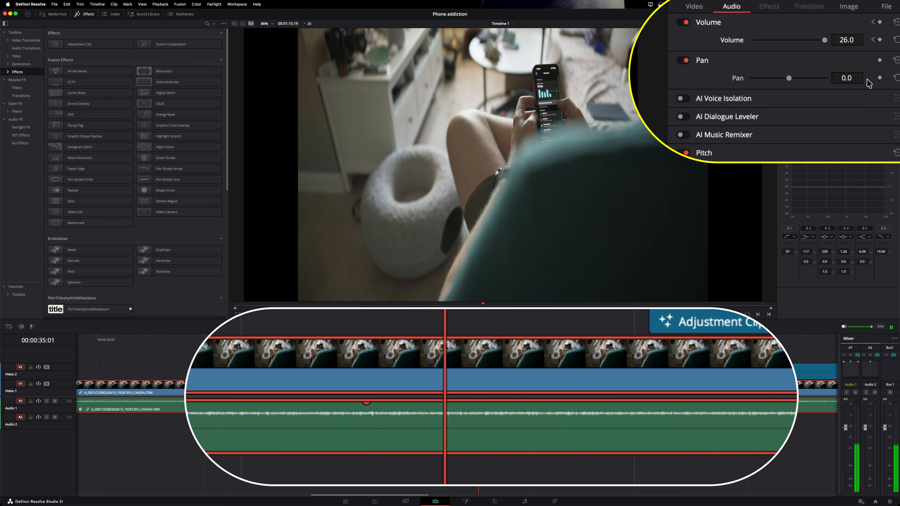
{"action": "left_click_drag", "start_coordinate": [855, 37], "coordinate": [866, 39]}
{"action": "key", "text": "space"}
{"action": "key", "text": "space"}
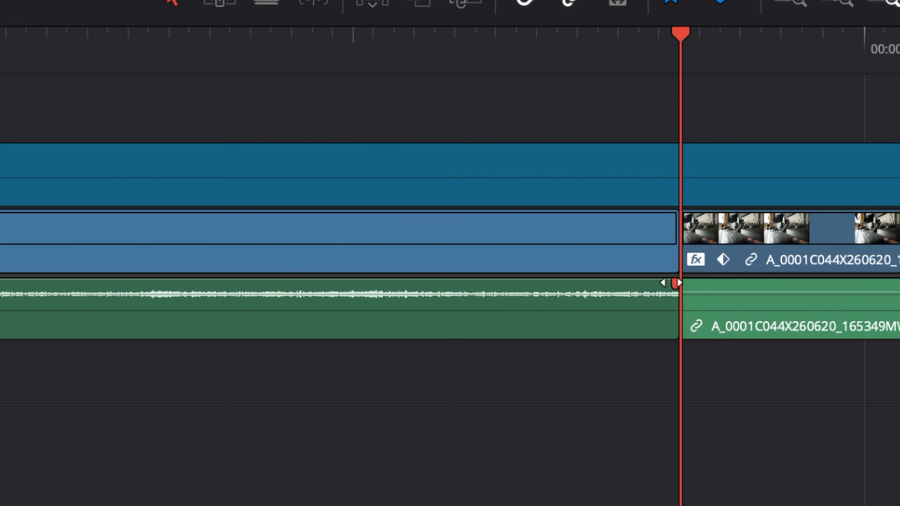
- Add long fade-outs to the end of the first clip's audio and video
{"action": "mouse_move", "coordinate": [675, 282]}
{"action": "left_mouse_down"}
{"action": "mouse_move", "coordinate": [367, 283]}
{"action": "mouse_move", "coordinate": [396, 283]}
{"action": "left_mouse_up"}
{"action": "left_click_drag", "start_coordinate": [675, 213], "coordinate": [404, 213]}
{"action": "left_click", "coordinate": [382, 66]}
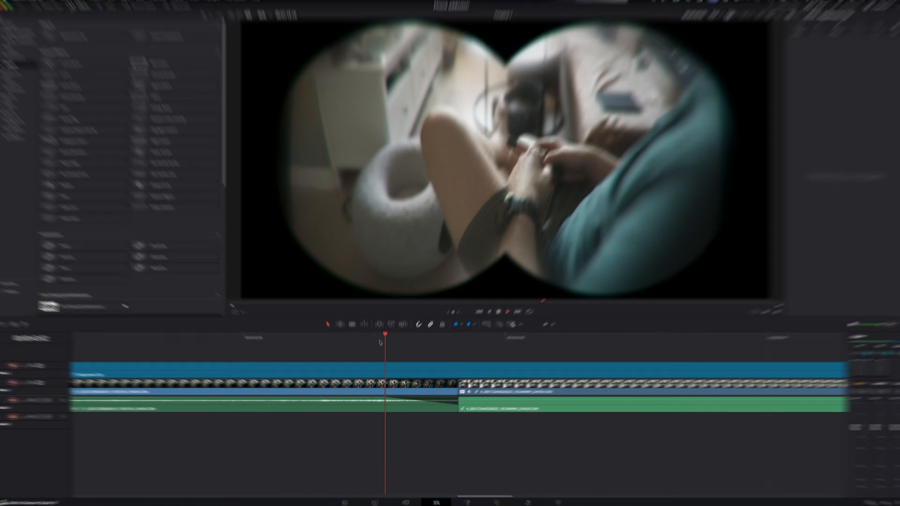
{"action": "key", "text": "space"}
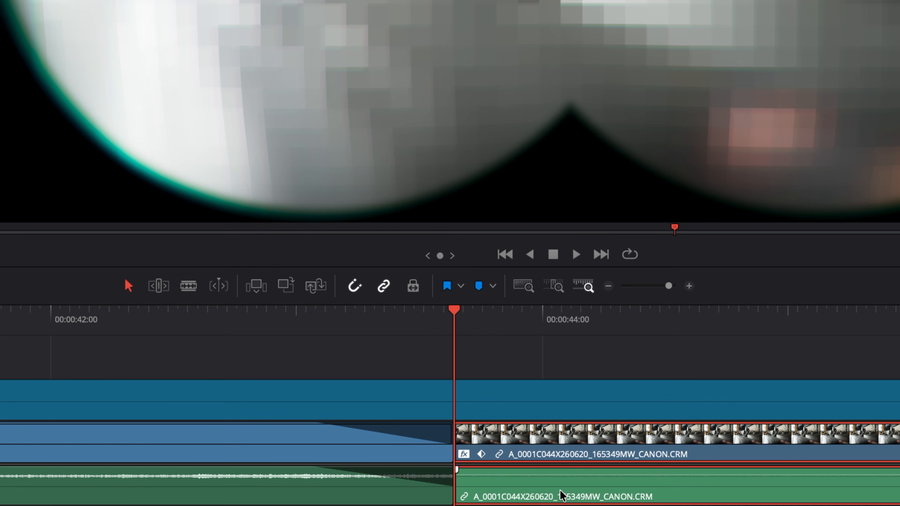
- Normalize the second audio clip's levels to -9.0 dBFS peak
{"action": "right_click", "coordinate": [498, 410]}
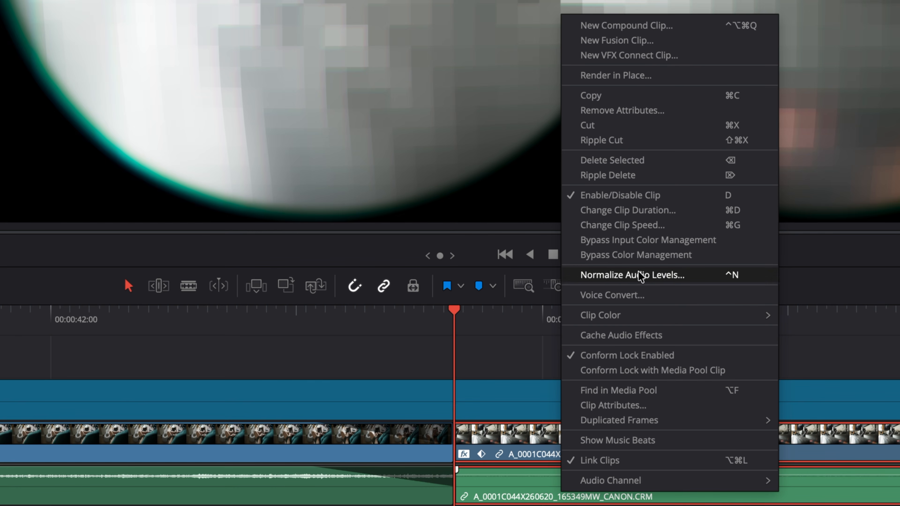
{"action": "left_click", "coordinate": [639, 280]}
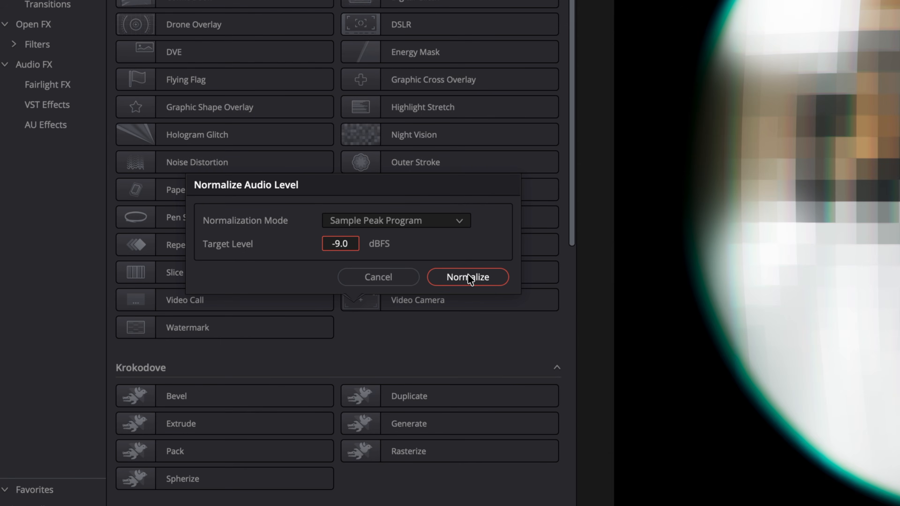
{"action": "left_click", "coordinate": [468, 277]}
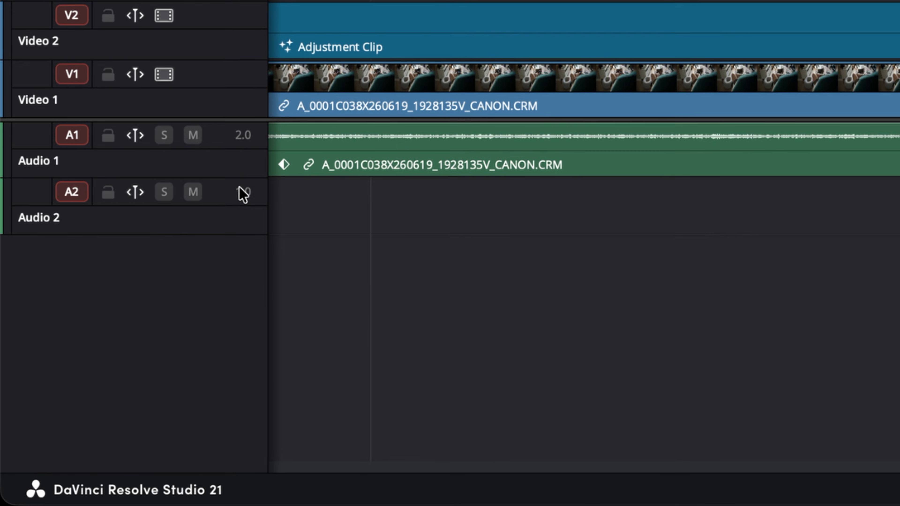
- Change the Audio 2 track type to stereo
{"action": "right_click", "coordinate": [250, 193]}
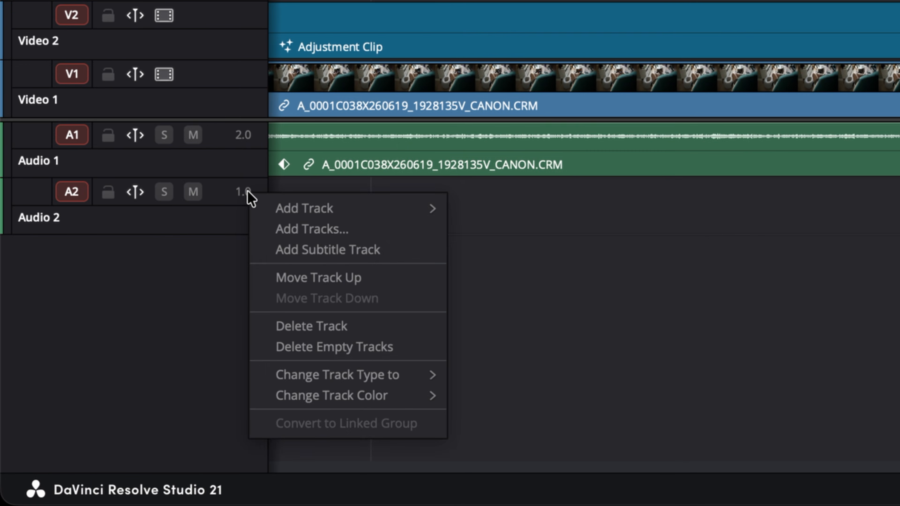
{"action": "mouse_move", "coordinate": [424, 382]}
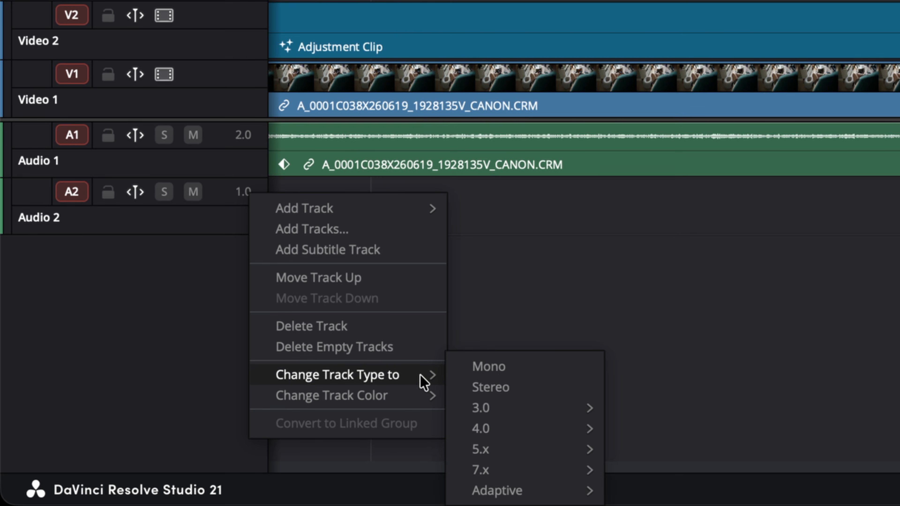
{"action": "left_click", "coordinate": [513, 381]}
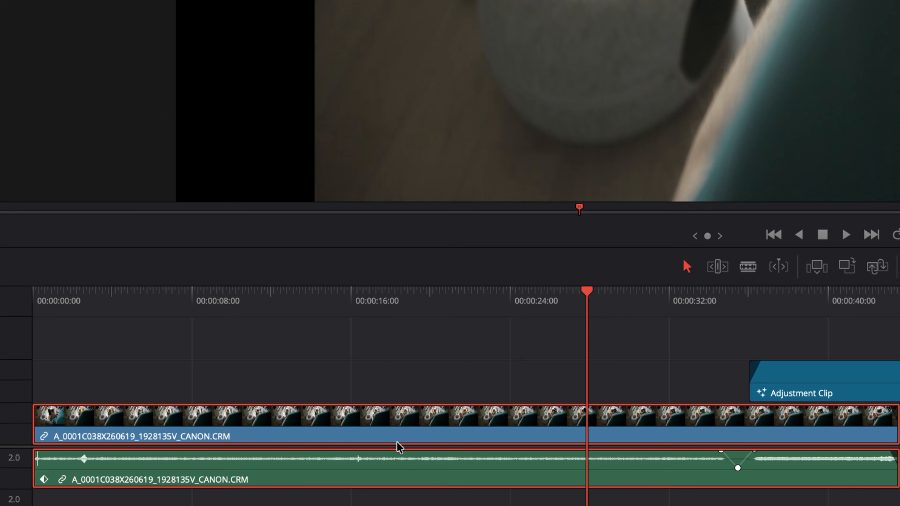
- Try a reversed 20 percent speed on the first video clip, then undo it
{"action": "right_click", "coordinate": [404, 419]}
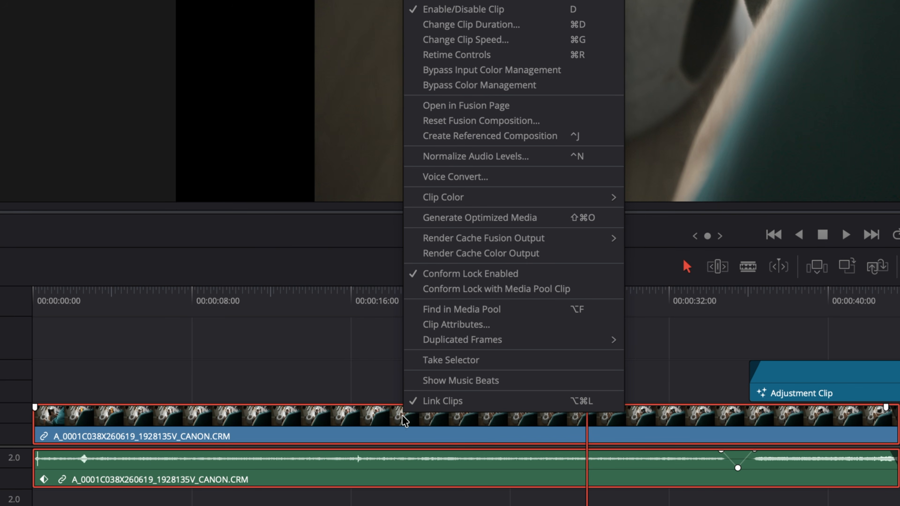
{"action": "left_click", "coordinate": [488, 43]}
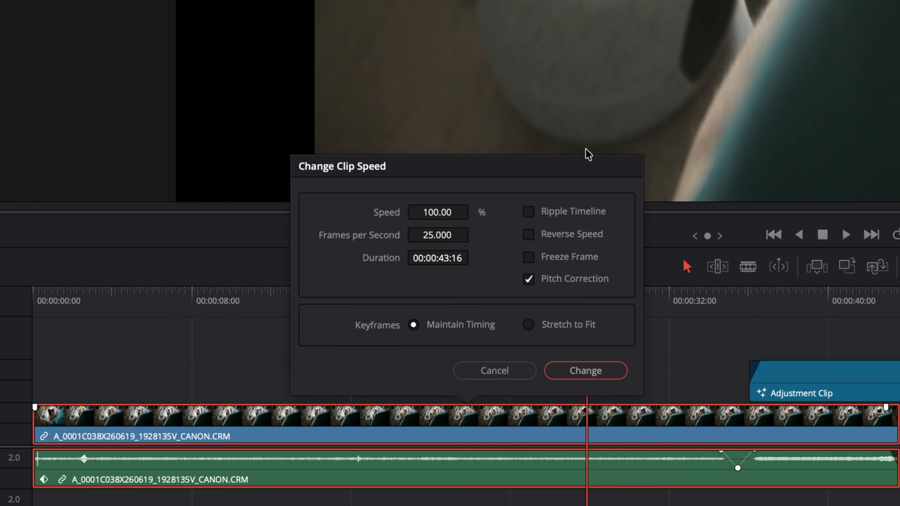
{"action": "left_click", "coordinate": [450, 208]}
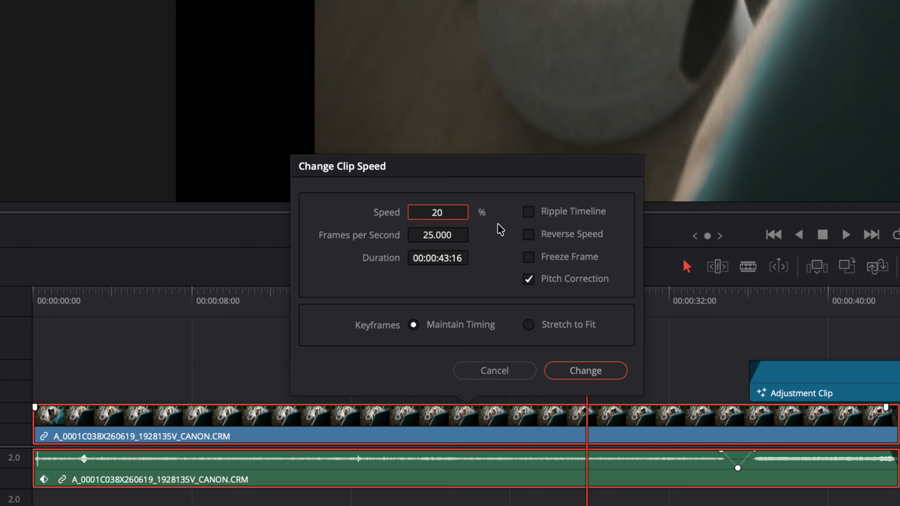
{"action": "left_click", "coordinate": [465, 240]}
{"action": "double_click", "coordinate": [461, 212]}
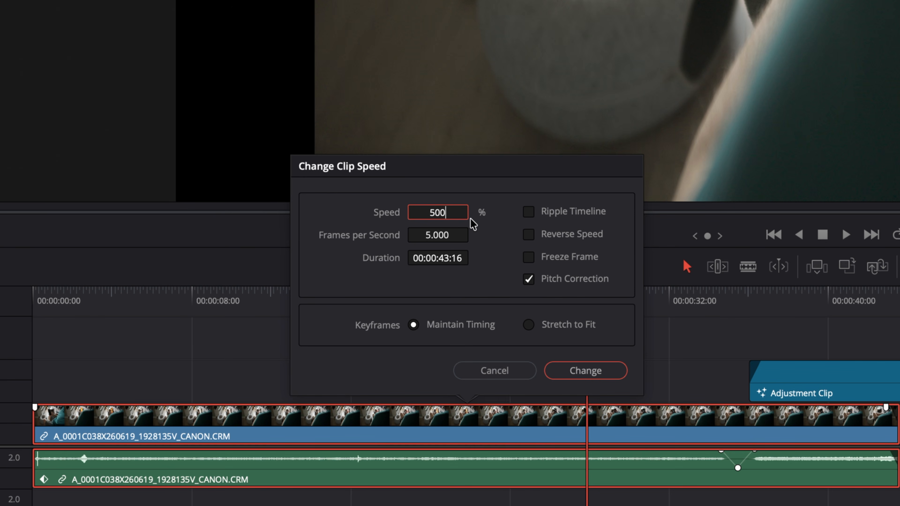
{"action": "left_click", "coordinate": [529, 235]}
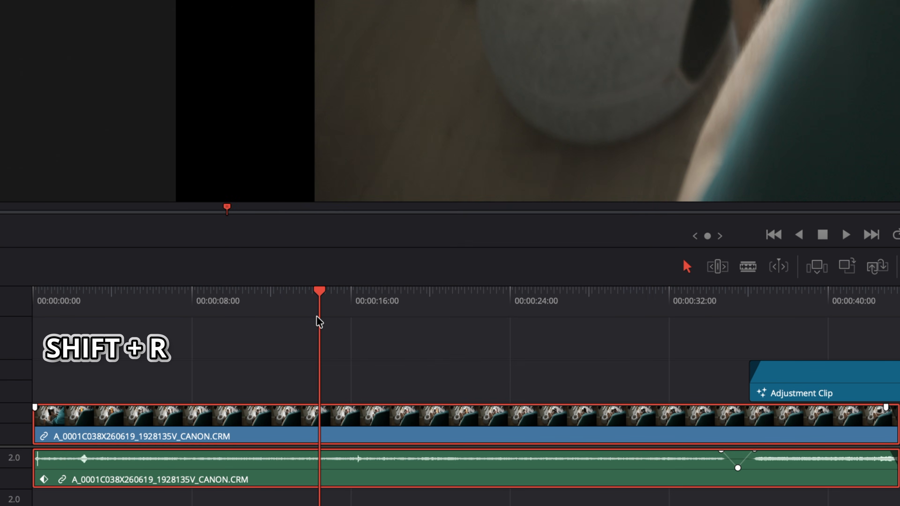
{"action": "key", "text": "shift+r"}
{"action": "left_click", "coordinate": [394, 311]}
{"action": "key", "text": "space"}
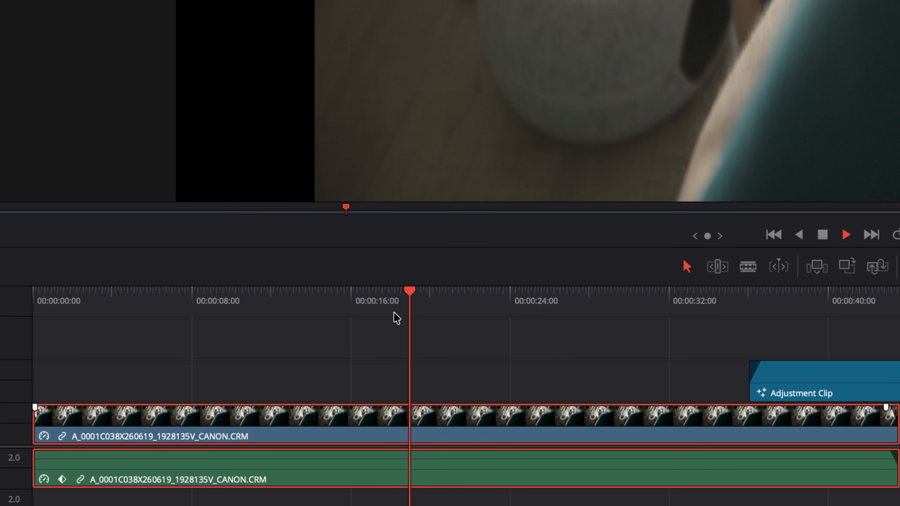
{"action": "key", "text": "super+z"}
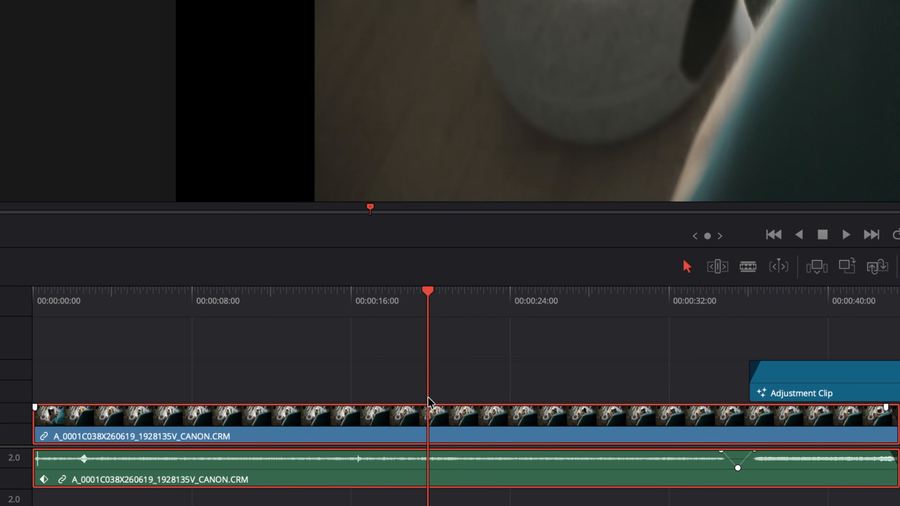
- Add two speed points on the clip and speed up the section between them to 243%
{"action": "key", "text": "super+r"}
{"action": "scroll", "coordinate": [606, 463], "scroll_direction": "up", "scroll_amount": 4}
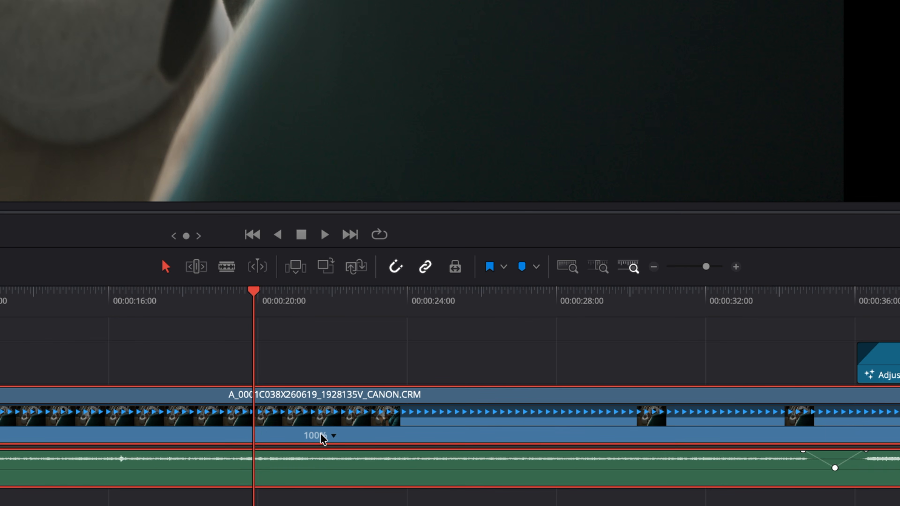
{"action": "left_click", "coordinate": [851, 433]}
{"action": "left_click", "coordinate": [332, 433]}
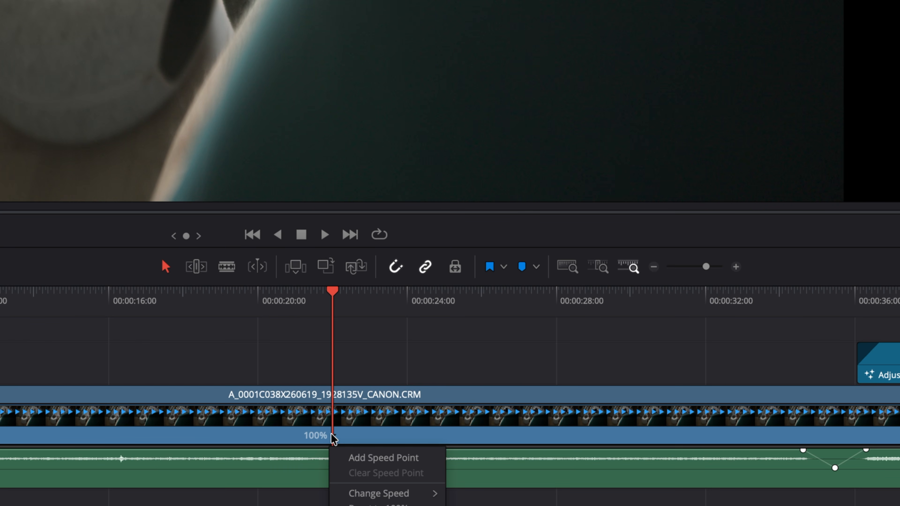
{"action": "left_click", "coordinate": [376, 460]}
{"action": "left_click_drag", "start_coordinate": [518, 309], "coordinate": [560, 330]}
{"action": "left_click", "coordinate": [741, 436]}
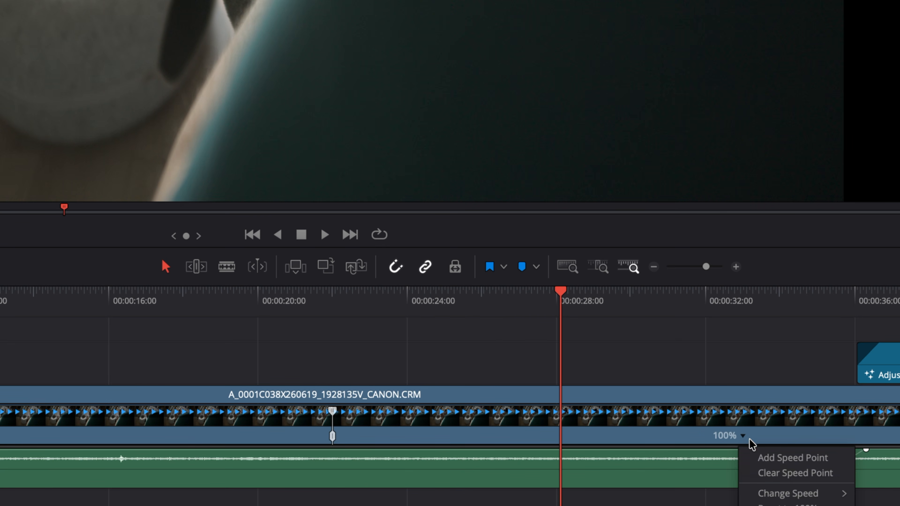
{"action": "left_click", "coordinate": [758, 456]}
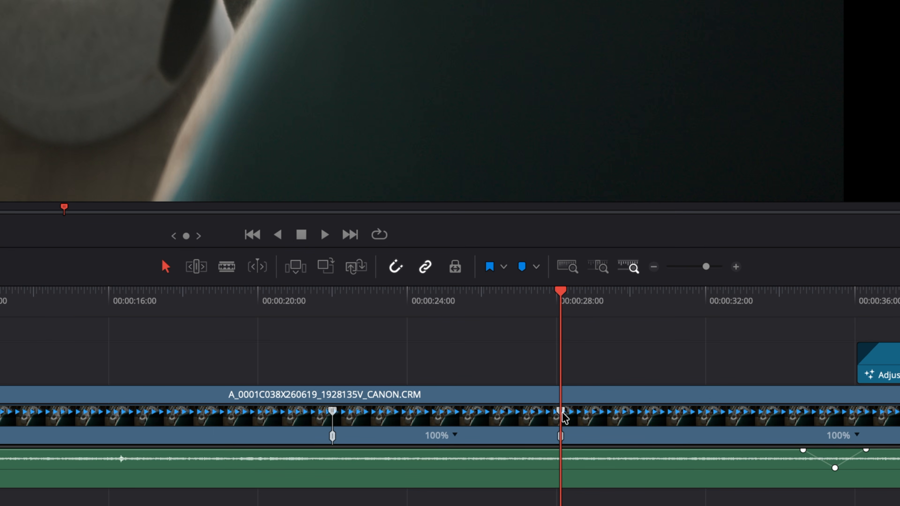
{"action": "left_click_drag", "start_coordinate": [560, 413], "coordinate": [431, 412]}
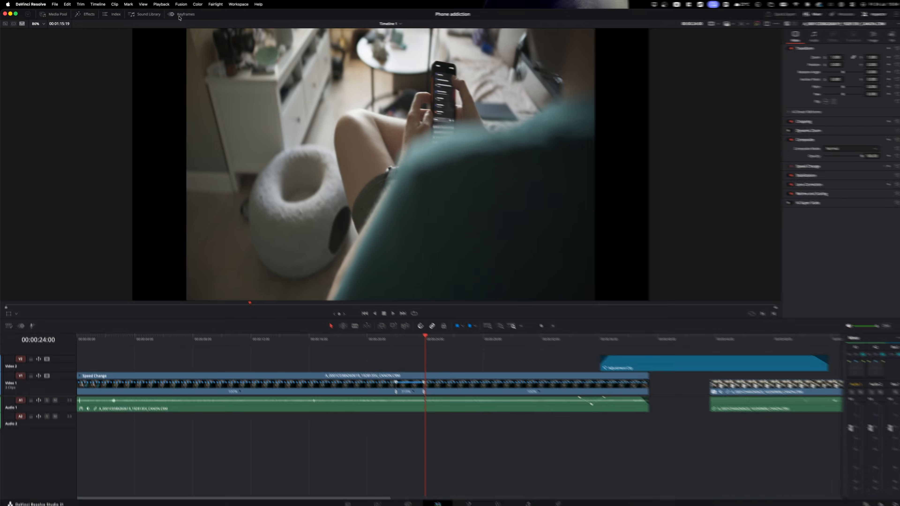
{"action": "left_click", "coordinate": [179, 16]}
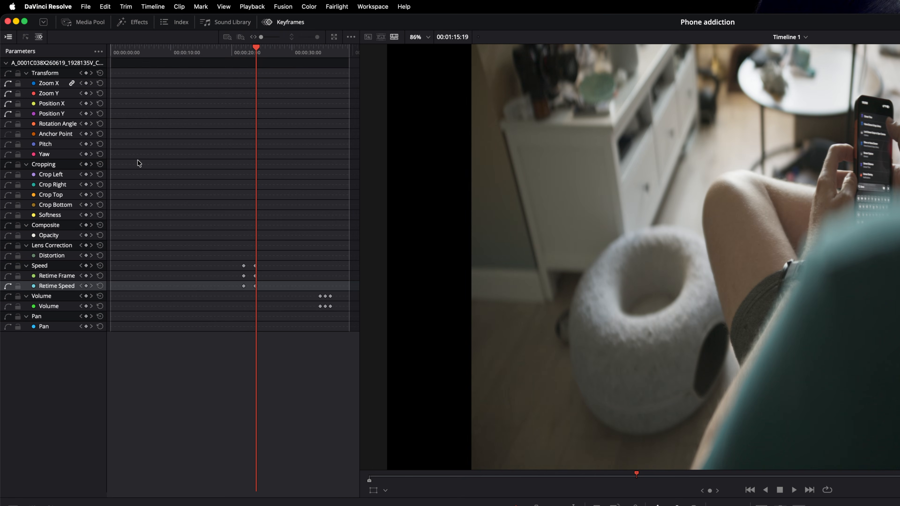
- Show the speed ramp keyframes as curves and ease them smoothly
{"action": "left_click", "coordinate": [27, 39]}
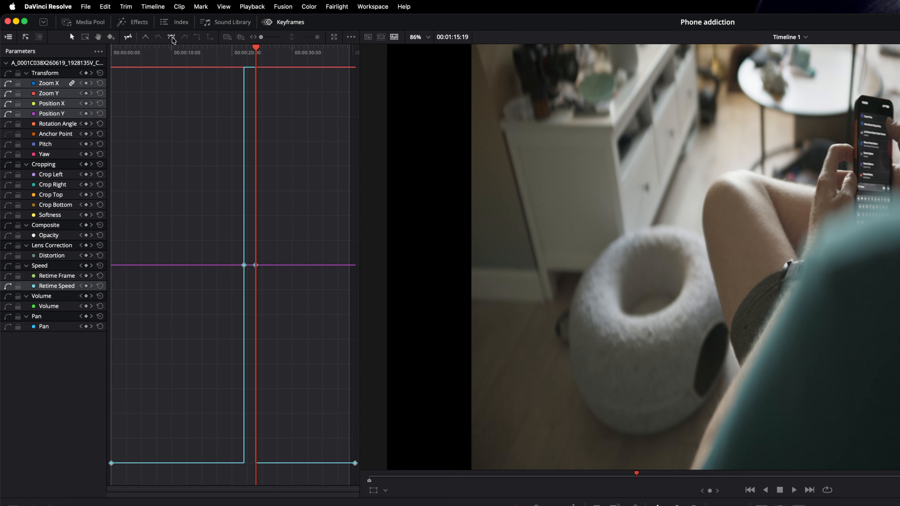
{"action": "left_click", "coordinate": [171, 37]}
{"action": "left_click_drag", "start_coordinate": [259, 265], "coordinate": [239, 265]}
{"action": "left_click", "coordinate": [239, 48]}
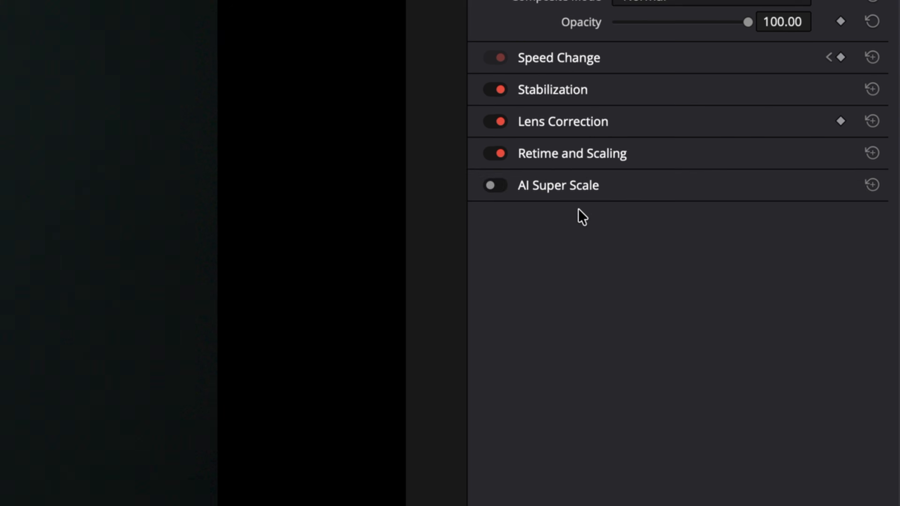
- Set the retime process to Optical Flow with AI Speed Warp motion estimation
{"action": "left_click", "coordinate": [561, 152]}
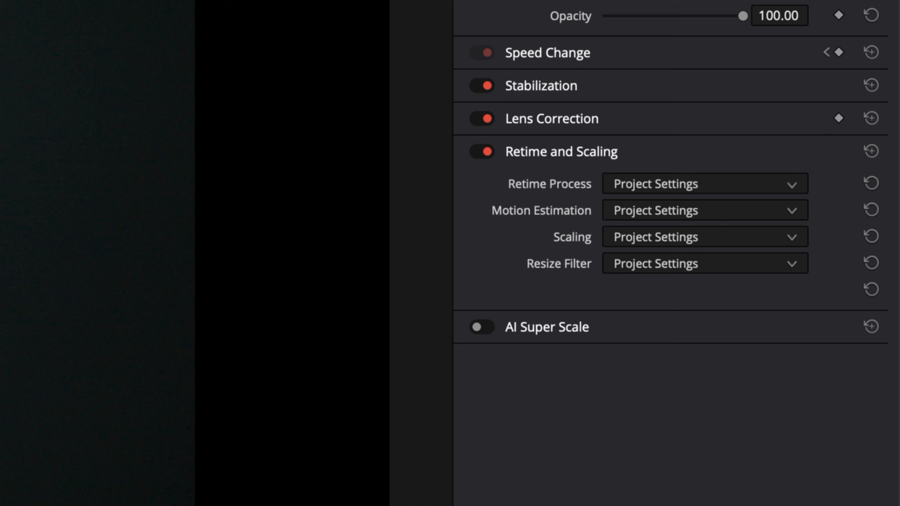
{"action": "left_click", "coordinate": [632, 244]}
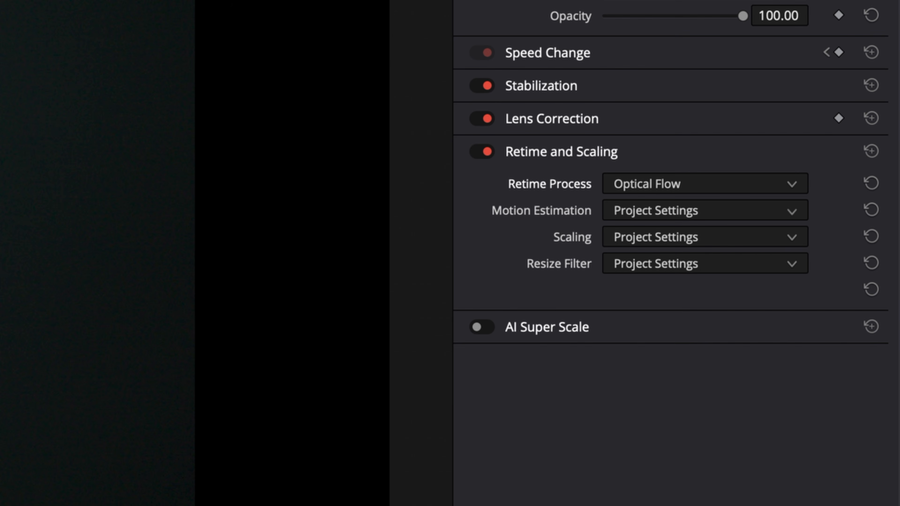
{"action": "left_click", "coordinate": [641, 311]}
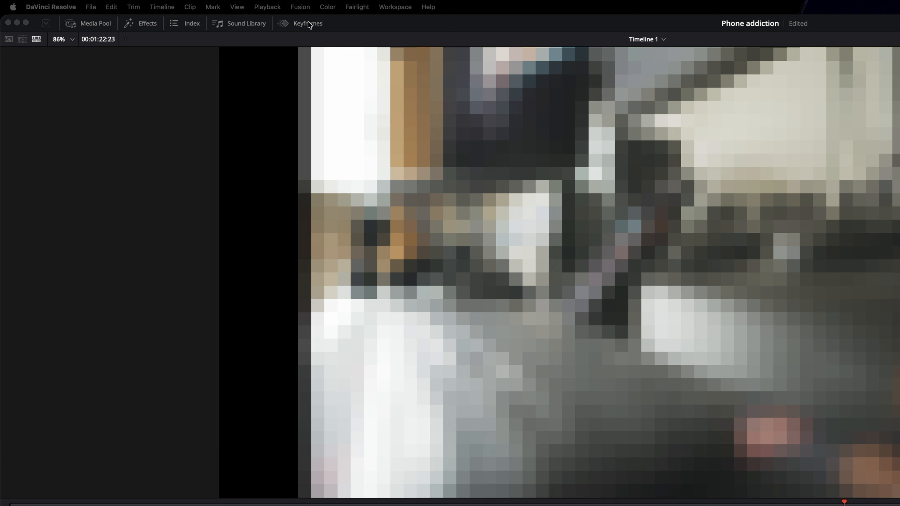
- Ease the pixelated clip's three zoom keyframes, trying step holds before reverting to smooth ease
{"action": "left_click", "coordinate": [308, 24]}
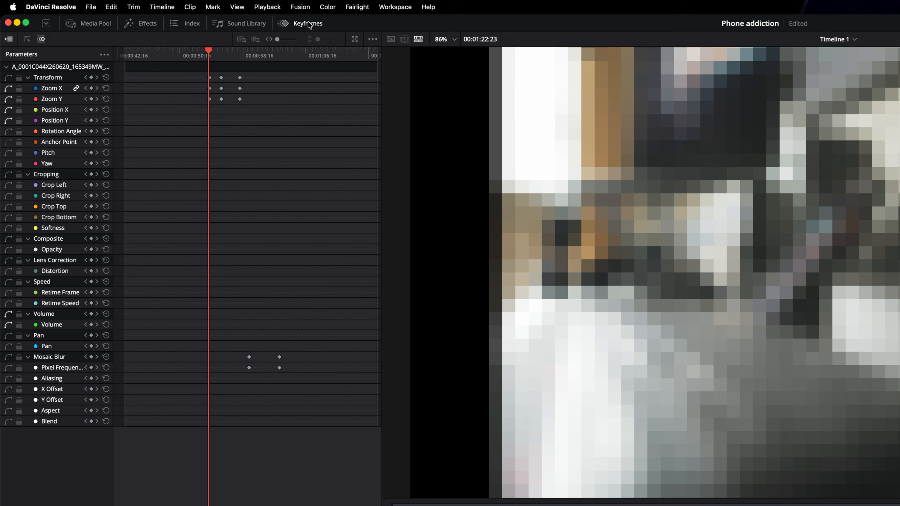
{"action": "left_click", "coordinate": [27, 40]}
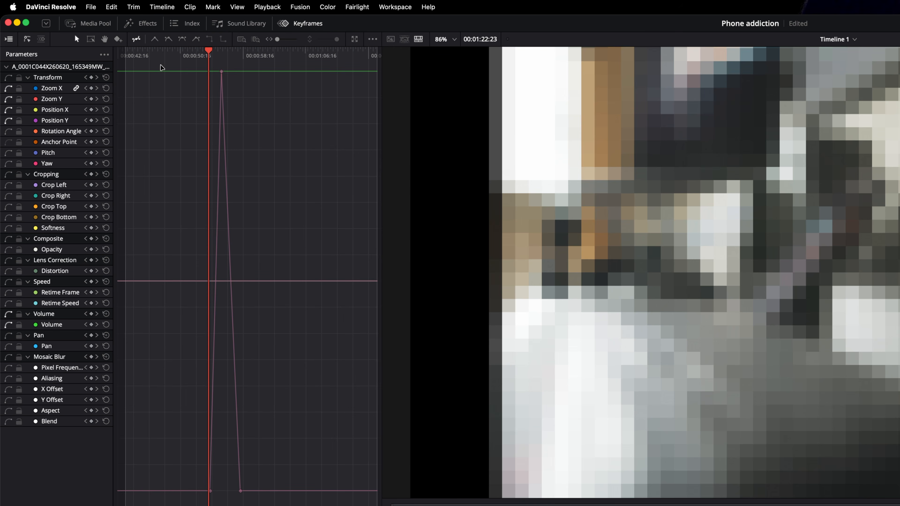
{"action": "left_click_drag", "start_coordinate": [161, 68], "coordinate": [299, 501]}
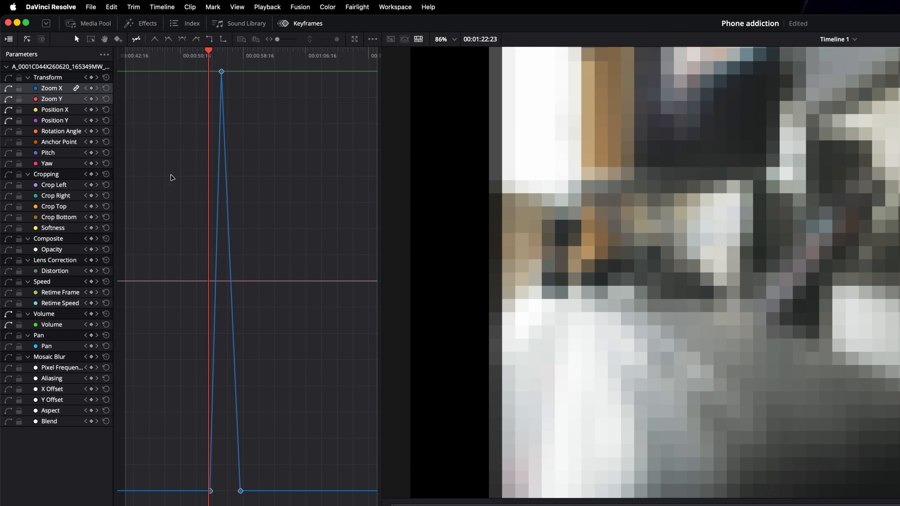
{"action": "left_click", "coordinate": [182, 39]}
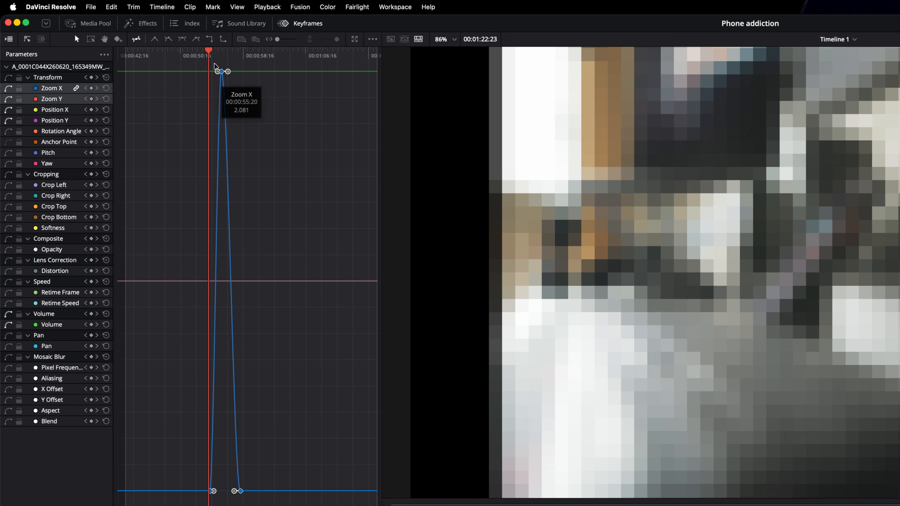
{"action": "left_click", "coordinate": [222, 39]}
{"action": "left_click", "coordinate": [223, 40]}
{"action": "left_click", "coordinate": [210, 40]}
{"action": "key", "text": "super+z"}
{"action": "key", "text": "super+z"}
{"action": "key", "text": "super+z"}
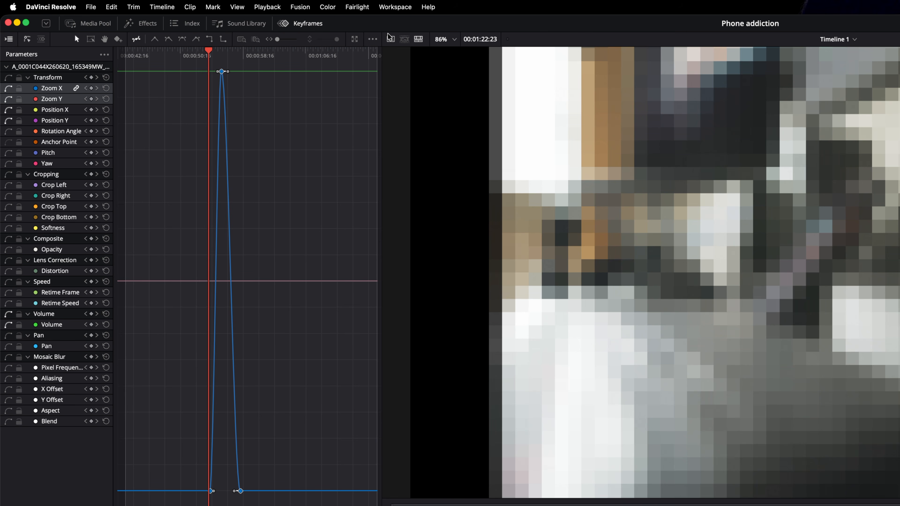
- Set the zoom animation's loop type to Ping Pong and preview it
{"action": "left_click", "coordinate": [373, 40]}
{"action": "mouse_move", "coordinate": [398, 130]}
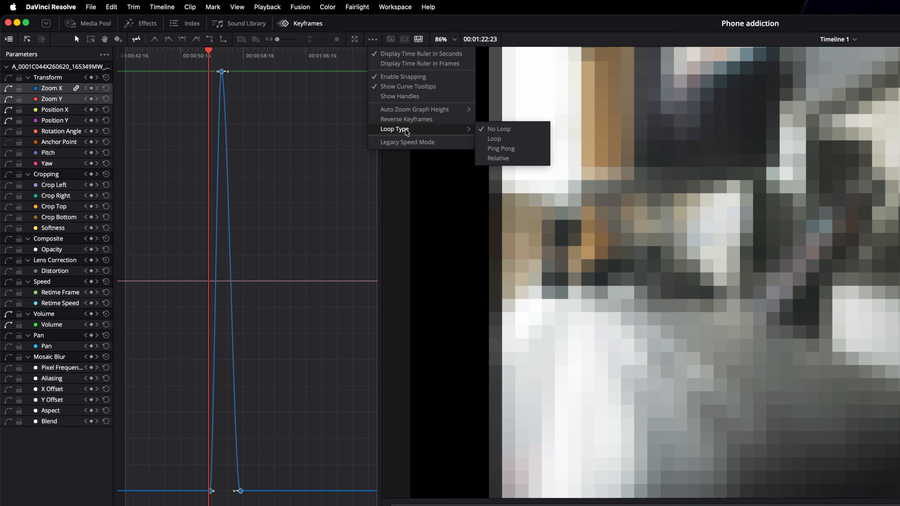
{"action": "left_click", "coordinate": [499, 148]}
{"action": "key", "text": "space"}
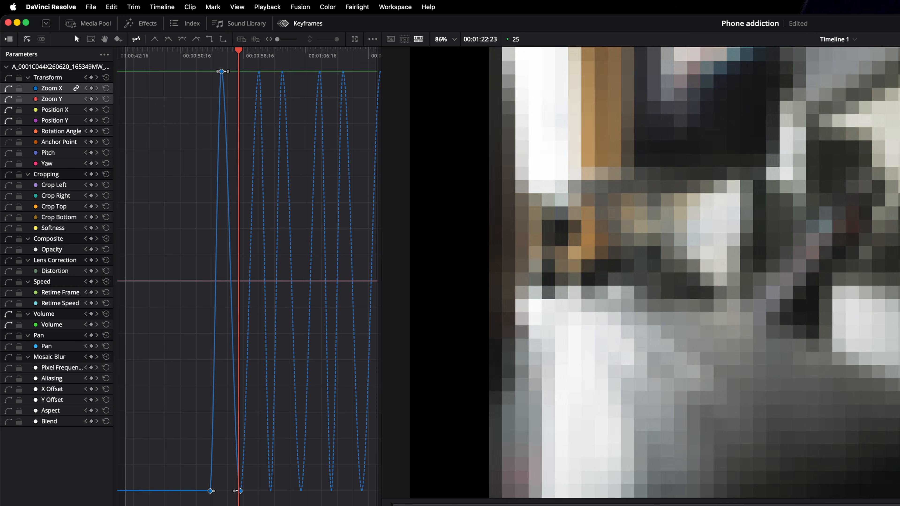
{"action": "key", "text": "space"}
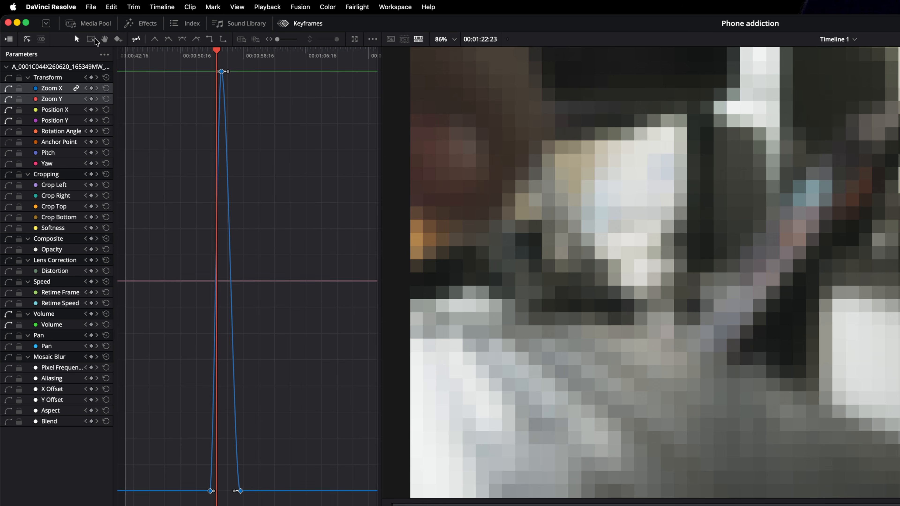
- Stretch and compress the zoom keyframes' timing with the transform box, then undo it
{"action": "left_click", "coordinate": [95, 40]}
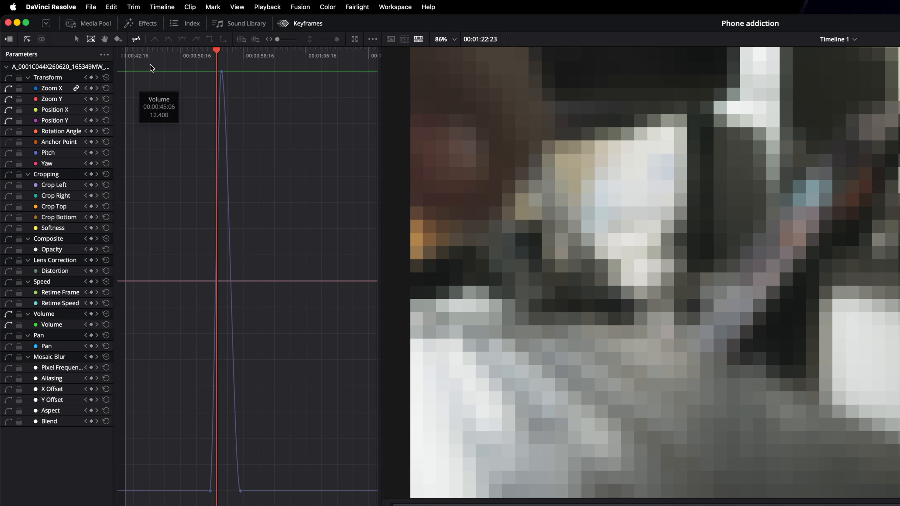
{"action": "left_click_drag", "start_coordinate": [154, 63], "coordinate": [293, 252]}
{"action": "left_click_drag", "start_coordinate": [310, 295], "coordinate": [315, 505]}
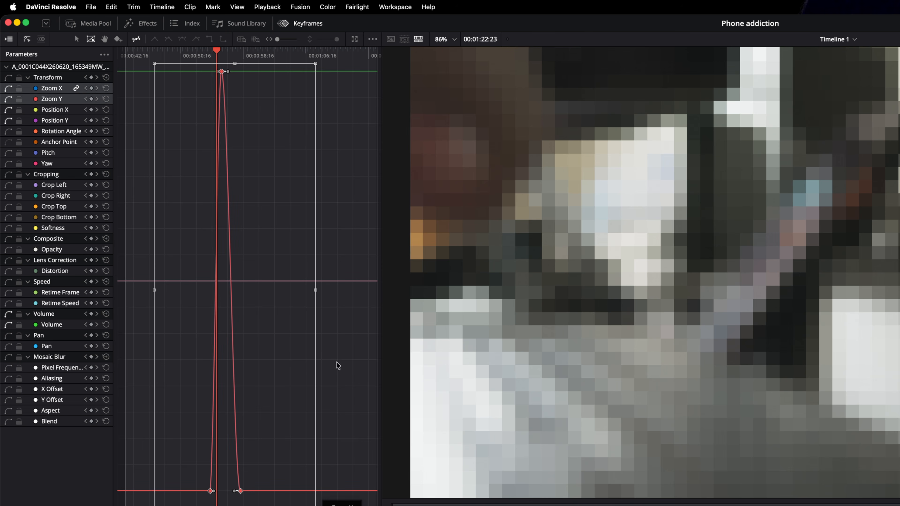
{"action": "mouse_move", "coordinate": [315, 292]}
{"action": "left_mouse_down"}
{"action": "mouse_move", "coordinate": [396, 308]}
{"action": "mouse_move", "coordinate": [231, 307]}
{"action": "mouse_move", "coordinate": [318, 309]}
{"action": "left_mouse_up"}
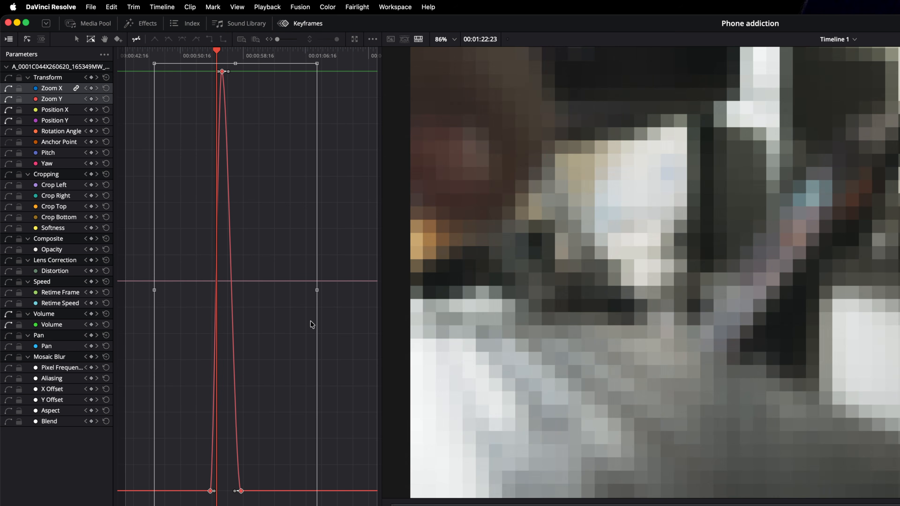
{"action": "key", "text": "super+z"}
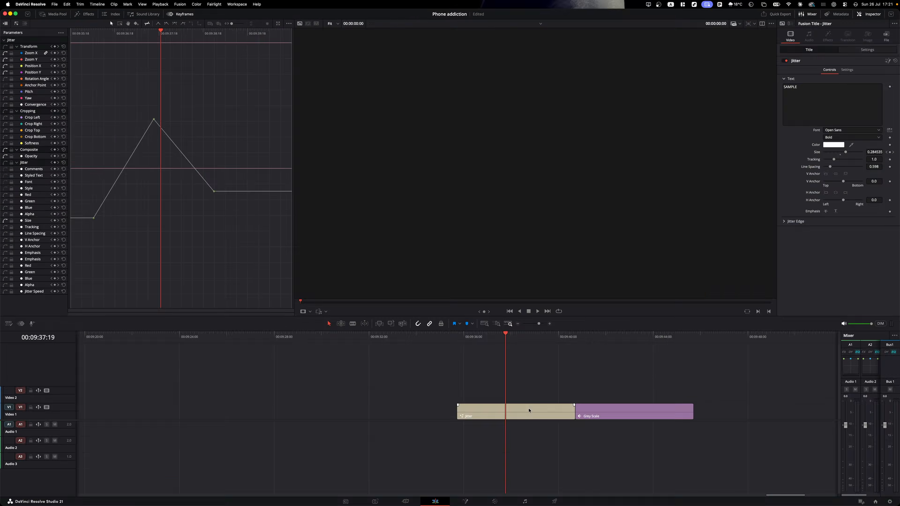
- Play the Jitter title through into the Grey Scale clip
{"action": "left_click", "coordinate": [528, 410]}
{"action": "key", "text": "space"}
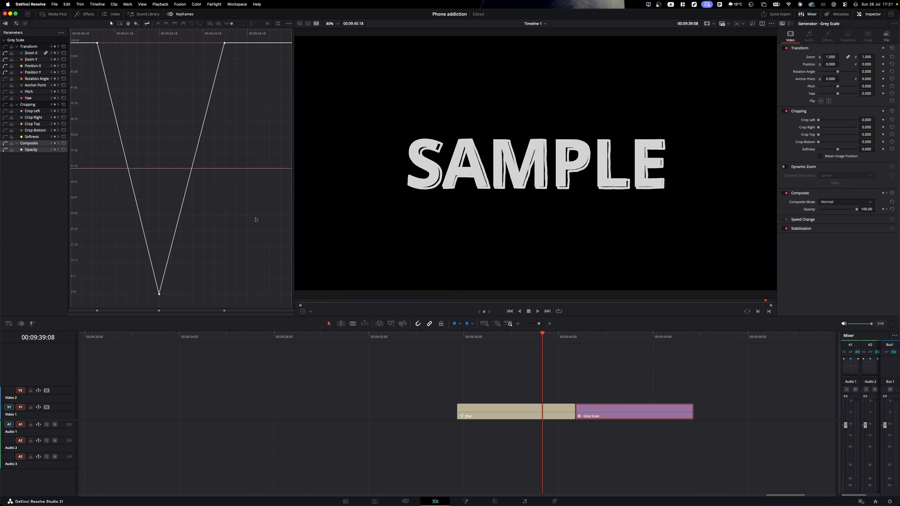
{"action": "key", "text": "space"}
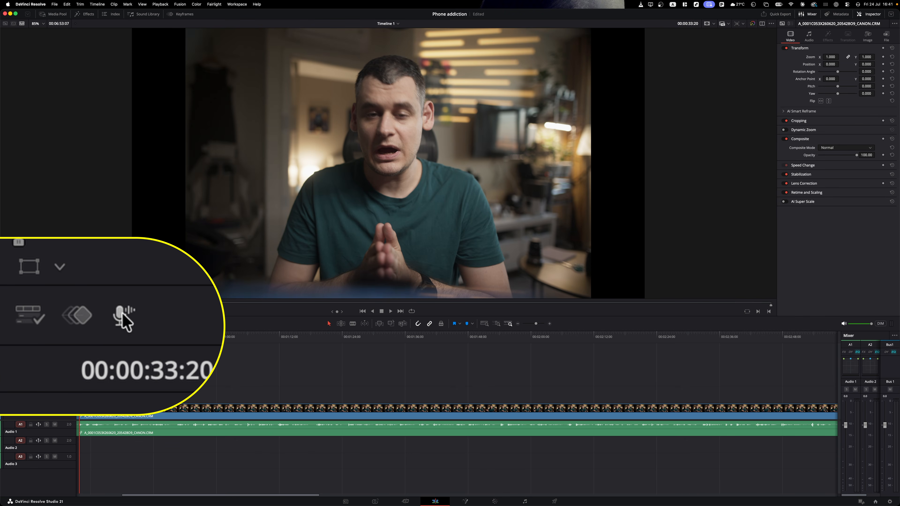
- Record a test voiceover, then delete the new Audio 3_002 clip from the timeline
{"action": "left_click", "coordinate": [32, 323]}
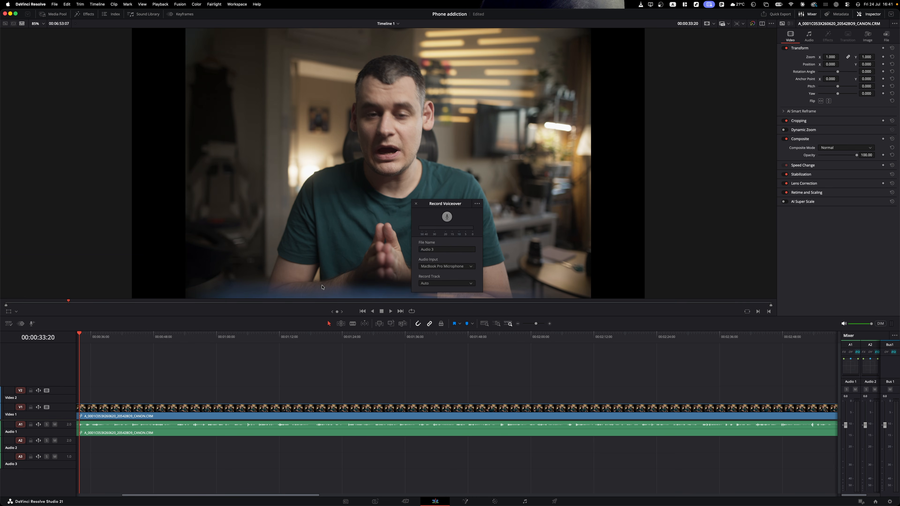
{"action": "left_click", "coordinate": [446, 217]}
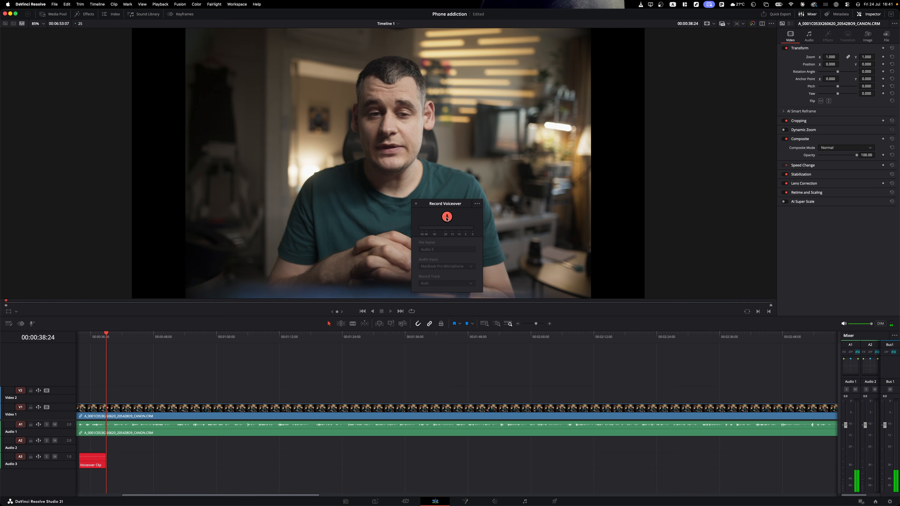
{"action": "left_click", "coordinate": [446, 217]}
{"action": "left_click", "coordinate": [415, 204]}
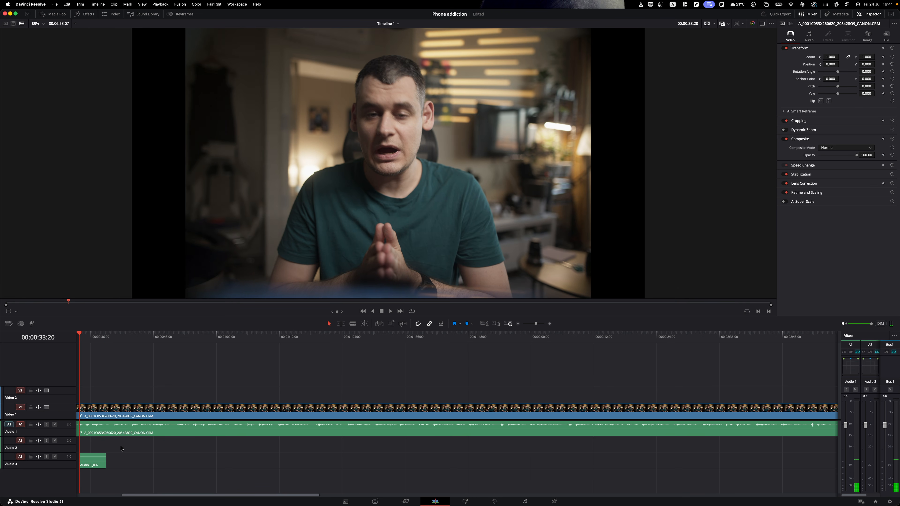
{"action": "left_click", "coordinate": [100, 464]}
{"action": "key", "text": "BackSpace"}
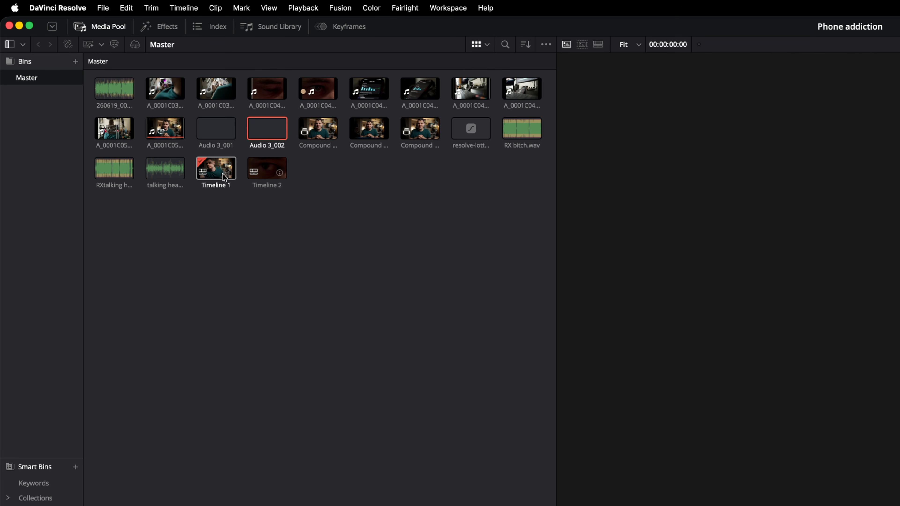
- Transcribe Timeline 1's audio and generate subtitles from it onto the timeline
{"action": "right_click", "coordinate": [217, 175]}
{"action": "mouse_move", "coordinate": [266, 353]}
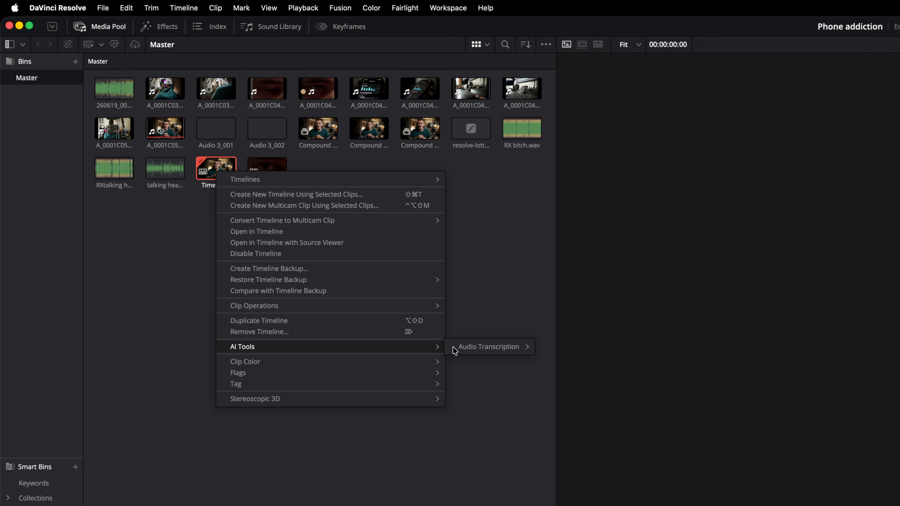
{"action": "mouse_move", "coordinate": [468, 349]}
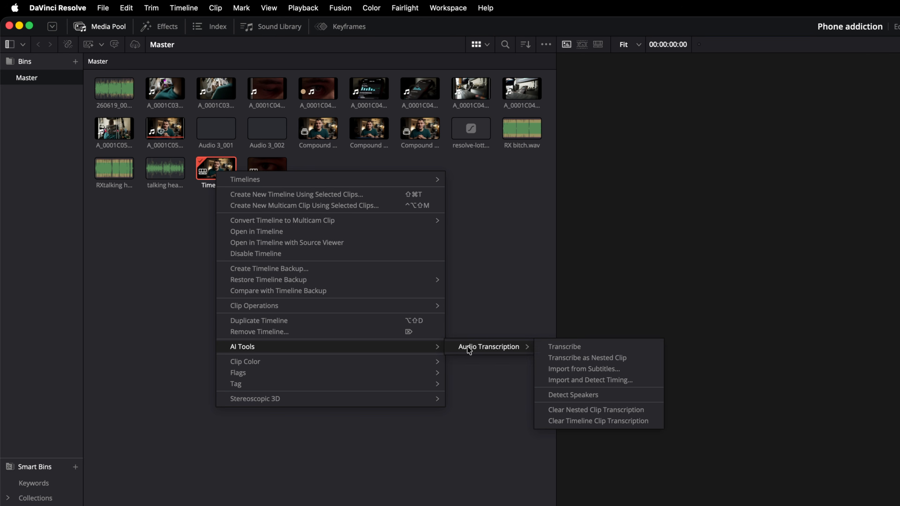
{"action": "left_click", "coordinate": [557, 347]}
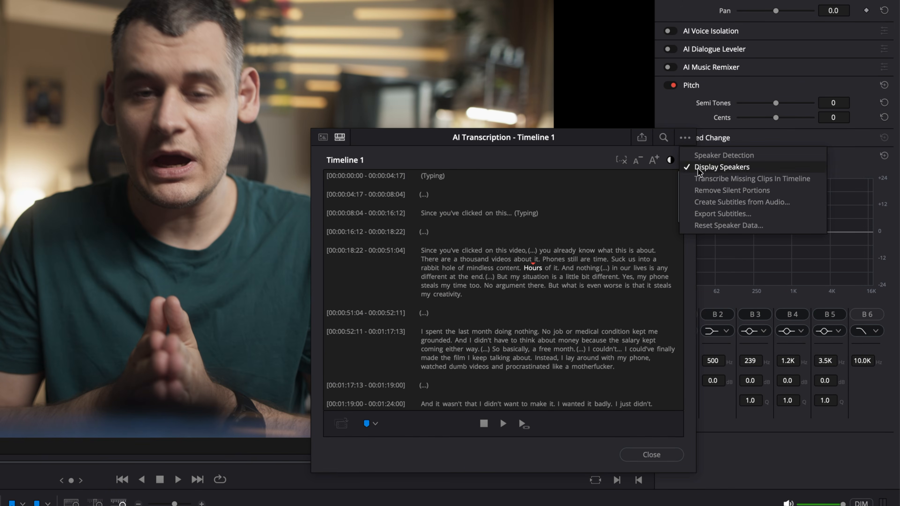
{"action": "left_click", "coordinate": [712, 202]}
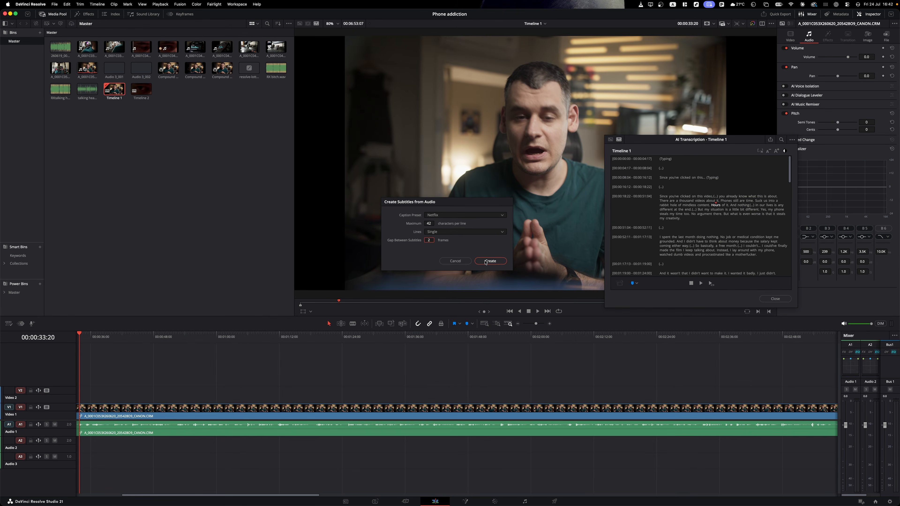
{"action": "left_click", "coordinate": [490, 261]}
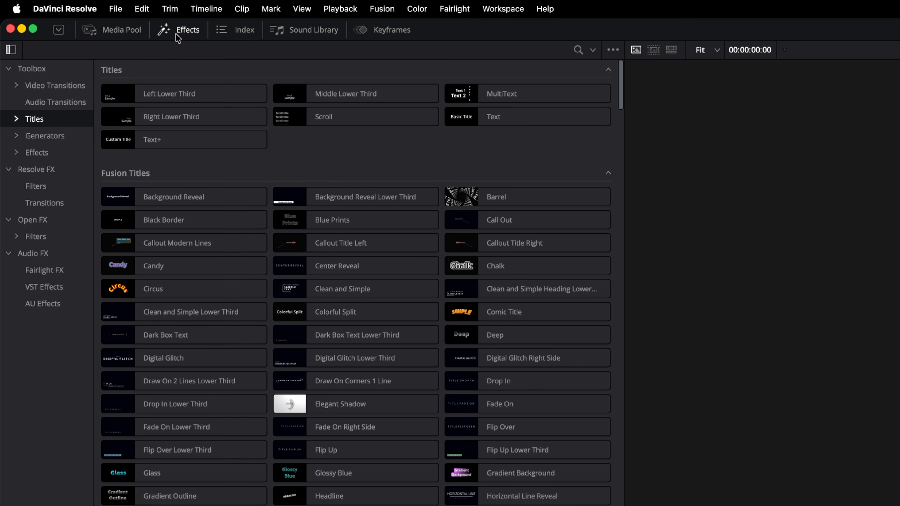
- Apply the animated Word Highlight style to the subtitle track and preview it
{"action": "left_click", "coordinate": [16, 118]}
{"action": "left_click", "coordinate": [57, 287]}
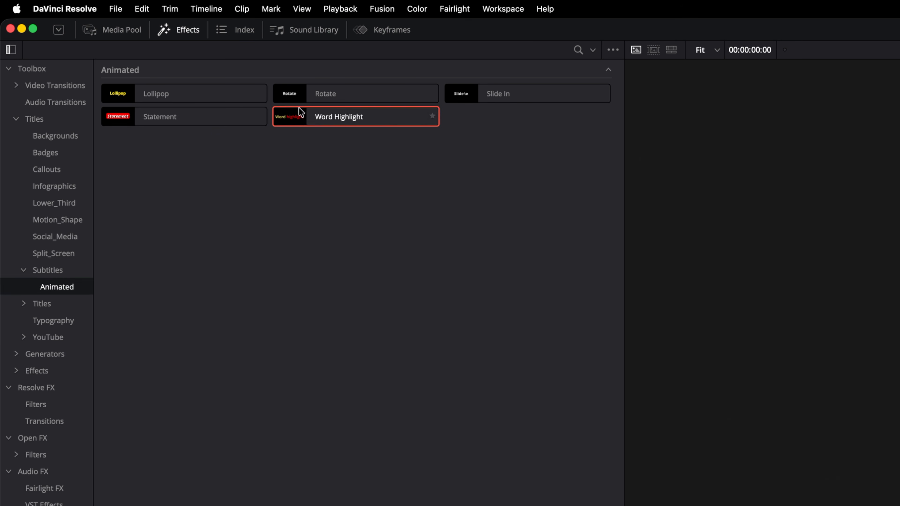
{"action": "left_click_drag", "start_coordinate": [326, 118], "coordinate": [61, 363]}
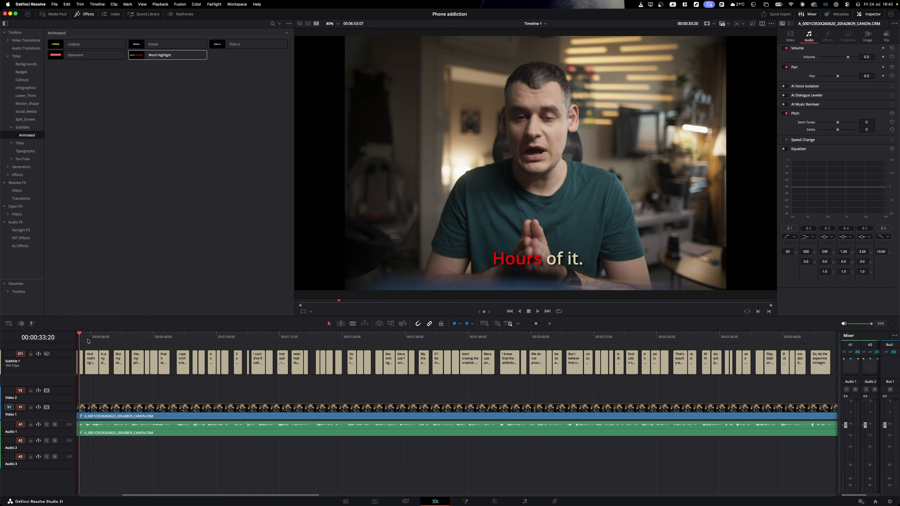
{"action": "key", "text": "space"}
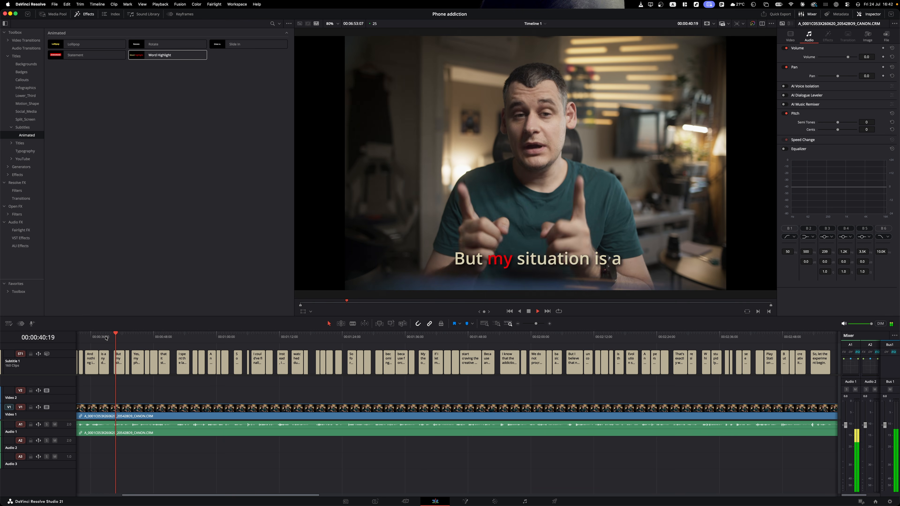
{"action": "key", "text": "space"}
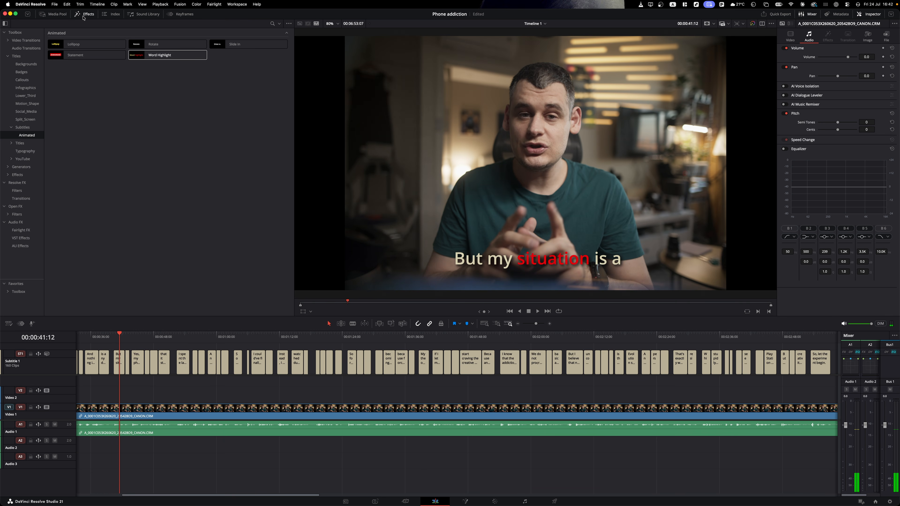
{"action": "left_click", "coordinate": [83, 16]}
{"action": "left_click", "coordinate": [55, 16]}
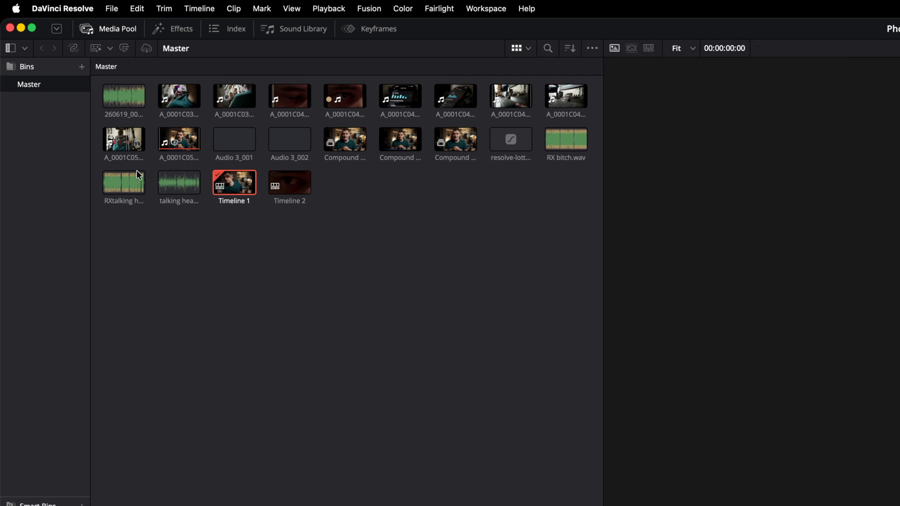
- Try an IntelliScript timeline from the Desktop 'Text for Intellyedit' file, dismissing the invalid-script error
{"action": "right_click", "coordinate": [171, 141]}
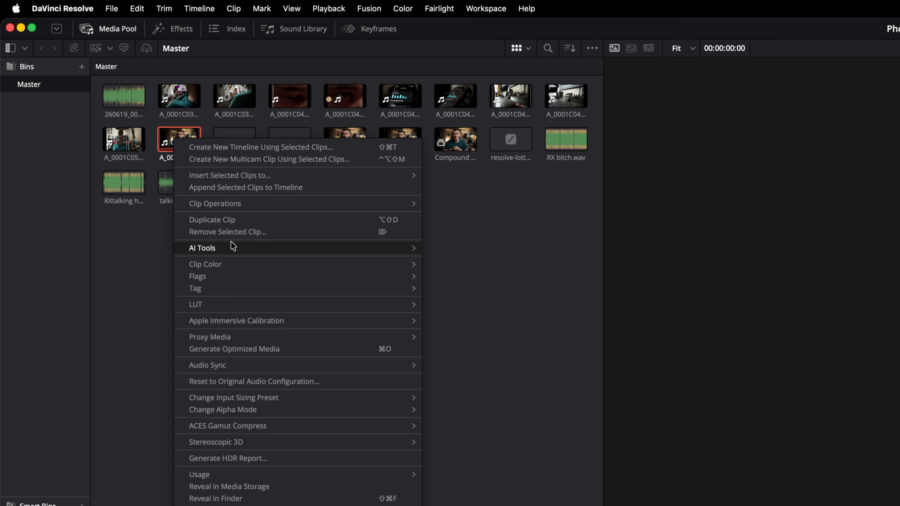
{"action": "mouse_move", "coordinate": [231, 246]}
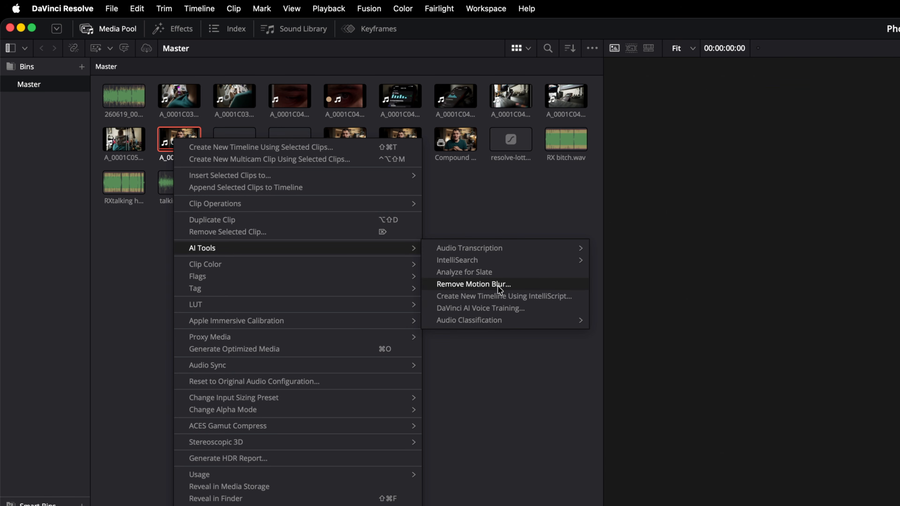
{"action": "left_click", "coordinate": [526, 296]}
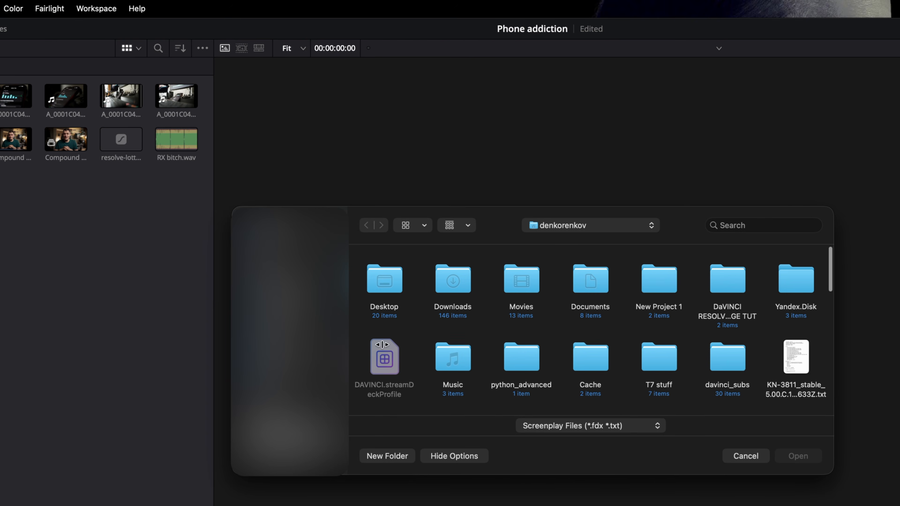
{"action": "left_click", "coordinate": [283, 337]}
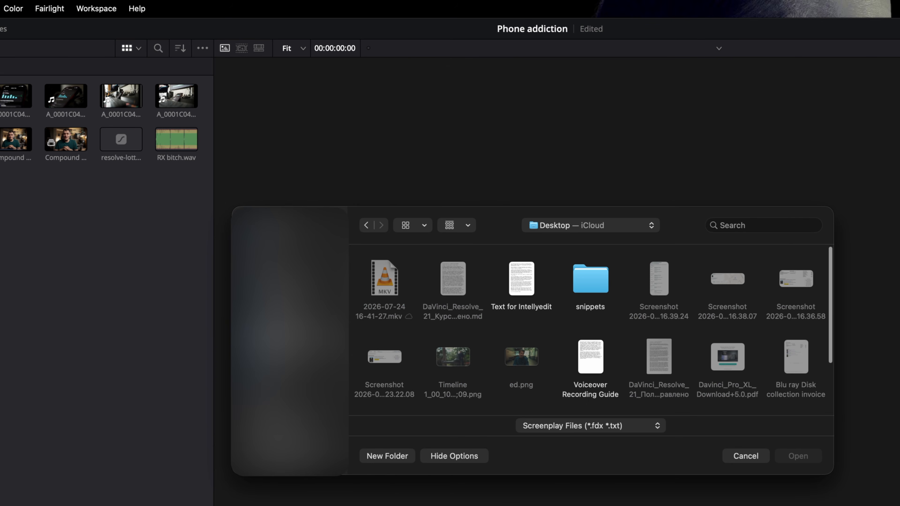
{"action": "left_click", "coordinate": [520, 283]}
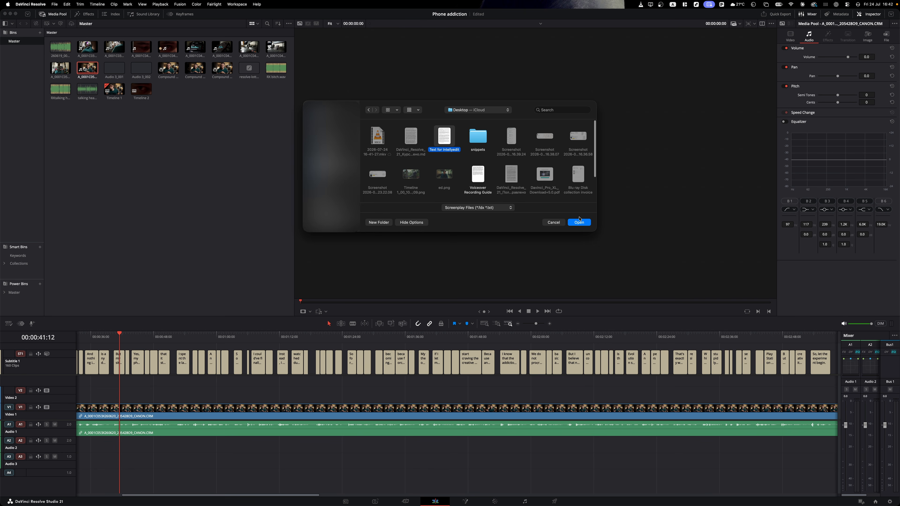
{"action": "left_click", "coordinate": [582, 223]}
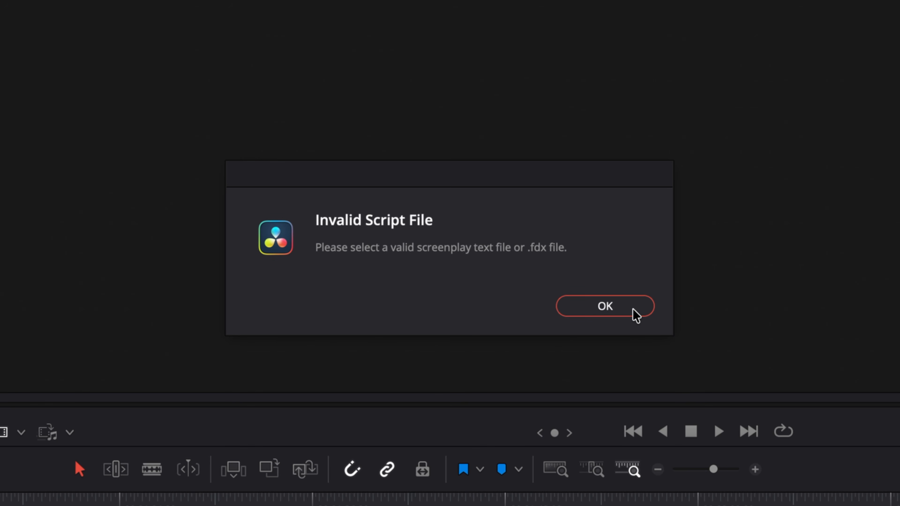
{"action": "left_click", "coordinate": [634, 315]}
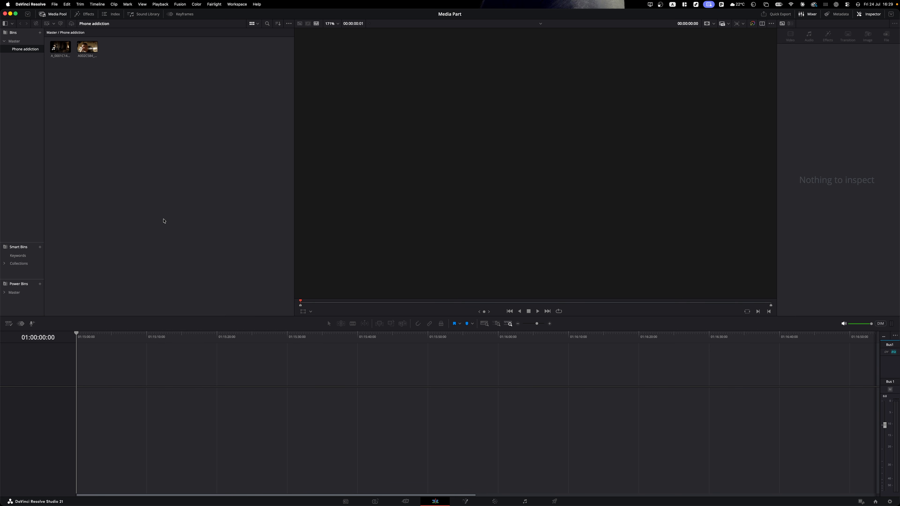
- Create a multicam clip from both bin clips with angles synced by sound
{"action": "left_click_drag", "start_coordinate": [112, 70], "coordinate": [68, 55]}
{"action": "right_click", "coordinate": [80, 44]}
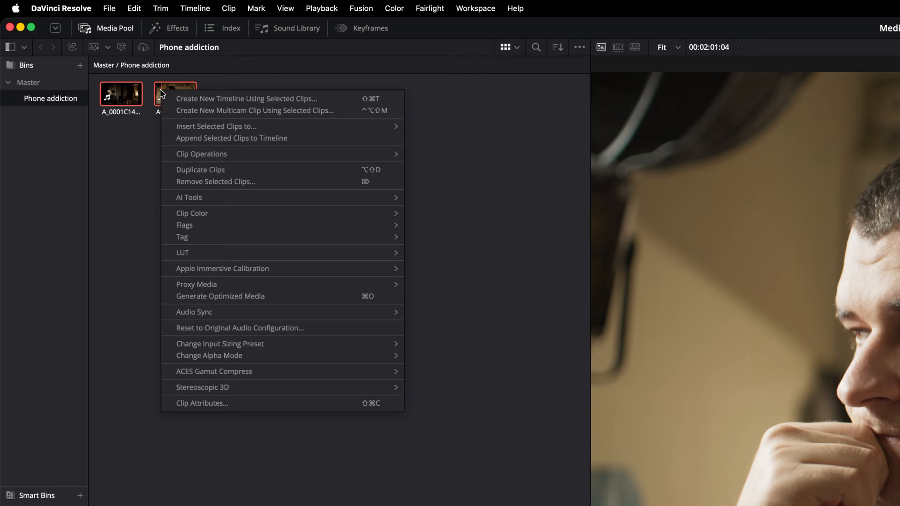
{"action": "left_click", "coordinate": [205, 112]}
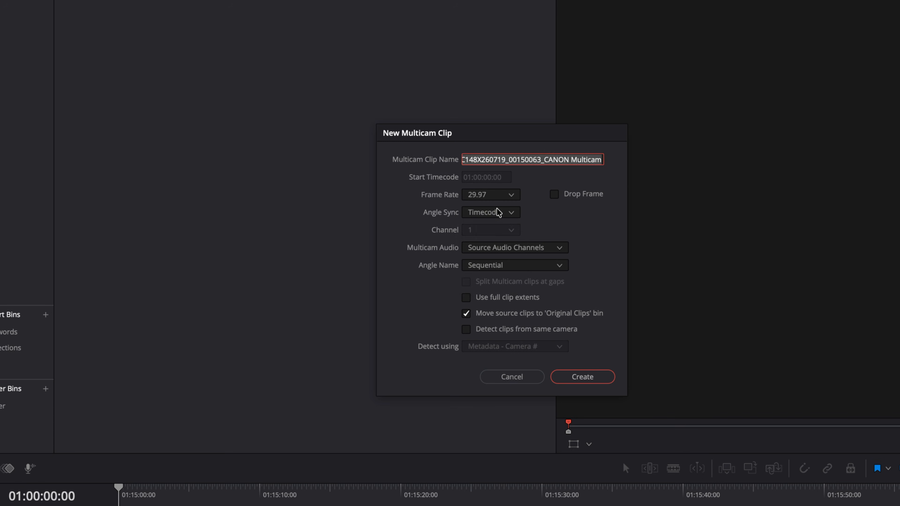
{"action": "left_click", "coordinate": [497, 213]}
{"action": "left_click", "coordinate": [504, 263]}
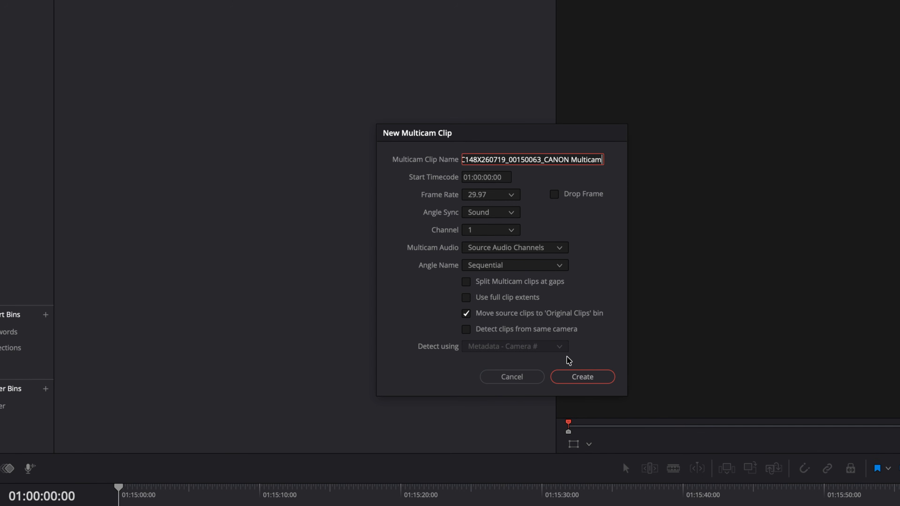
{"action": "left_click", "coordinate": [576, 378]}
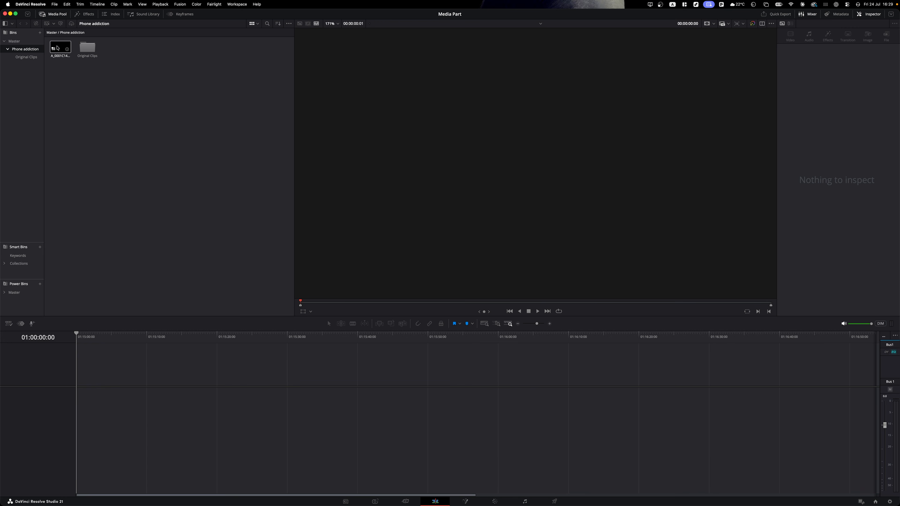
- Add the multicam clip to the empty timeline, cut to the second angle and delete the remainder
{"action": "left_click_drag", "start_coordinate": [57, 48], "coordinate": [100, 412]}
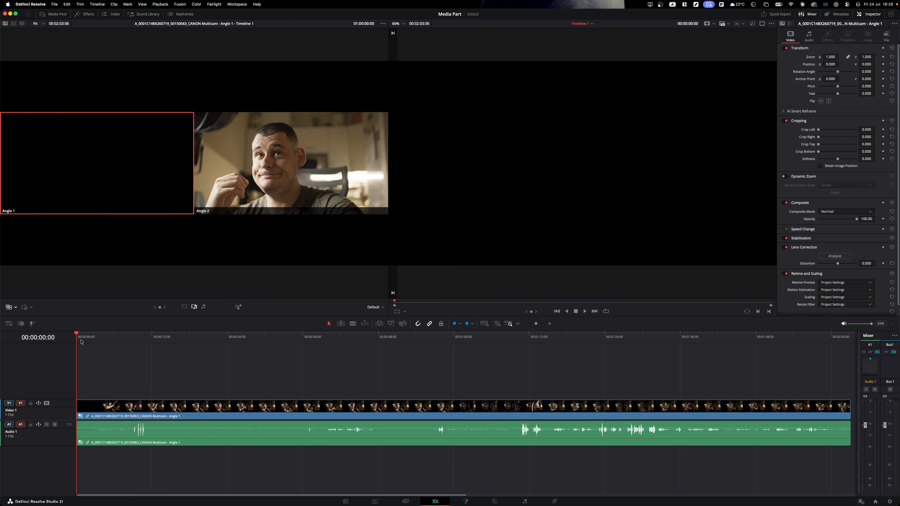
{"action": "key", "text": "space"}
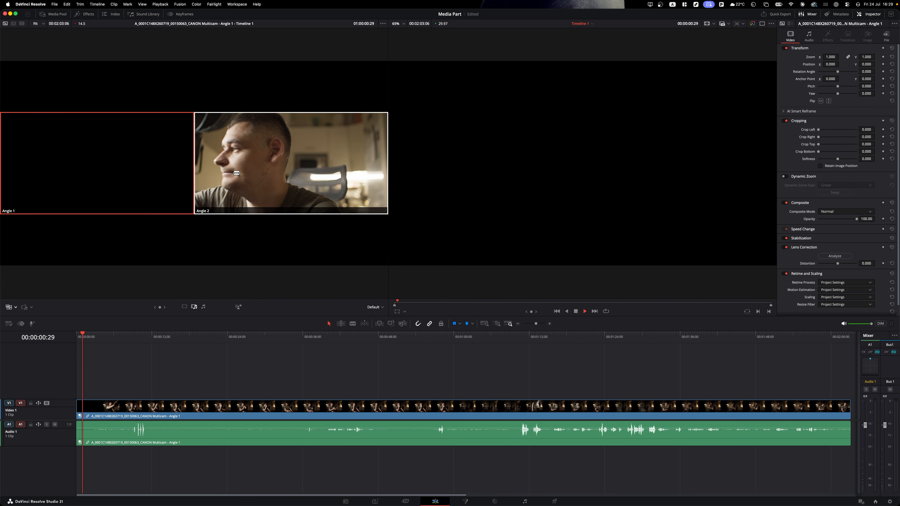
{"action": "left_click", "coordinate": [230, 201]}
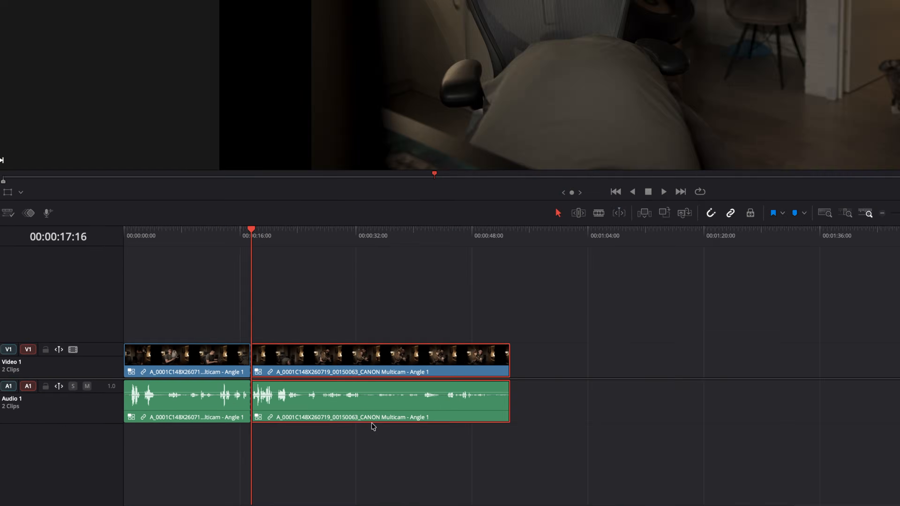
{"action": "key", "text": "Delete"}
- Run Multicam SmartSwitch analysis to auto-switch angles, then scrub through the new cuts
{"action": "right_click", "coordinate": [336, 277]}
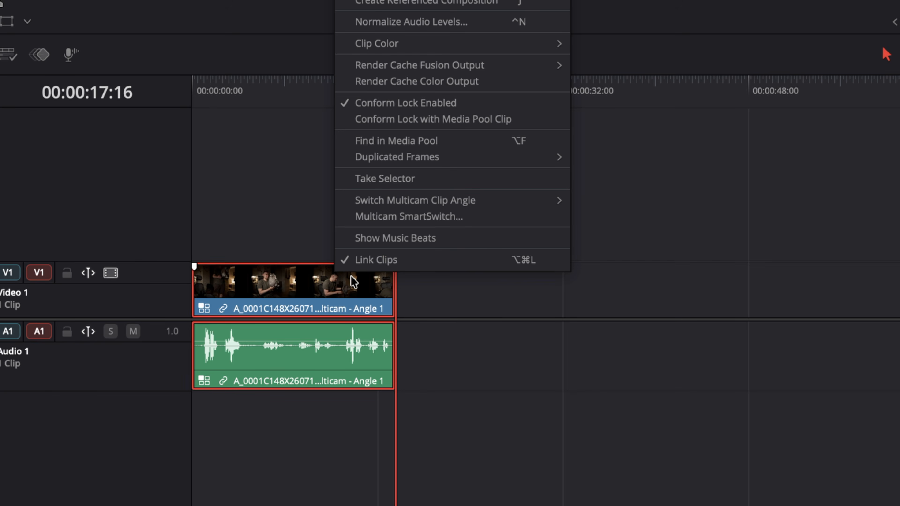
{"action": "left_click", "coordinate": [373, 208]}
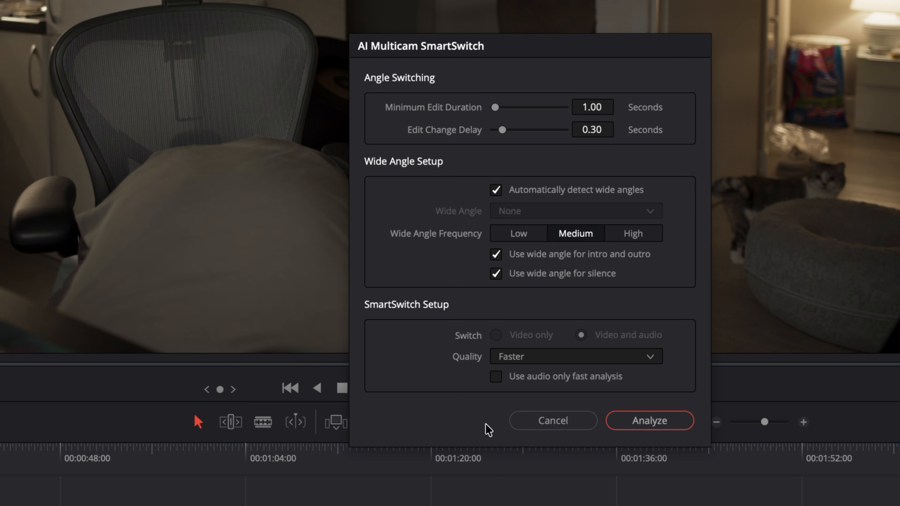
{"action": "left_click", "coordinate": [666, 422]}
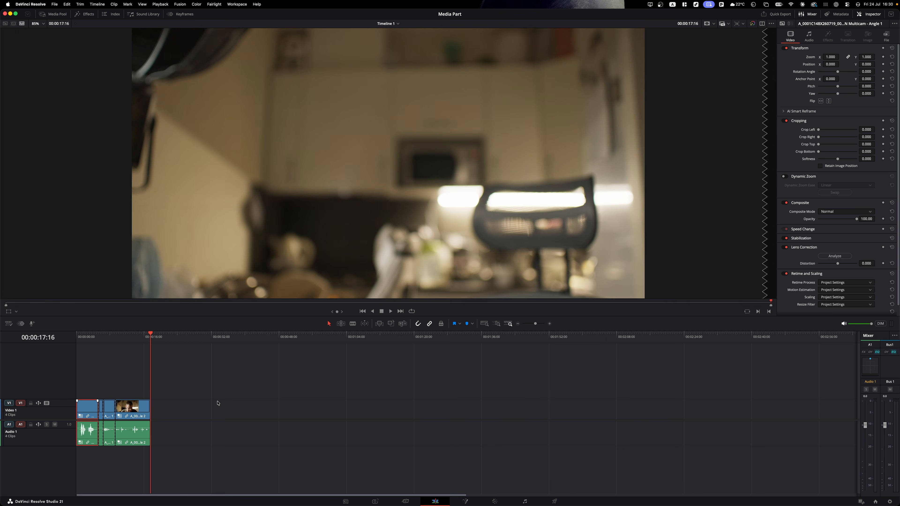
{"action": "scroll", "coordinate": [179, 420], "scroll_direction": "up", "scroll_amount": 8}
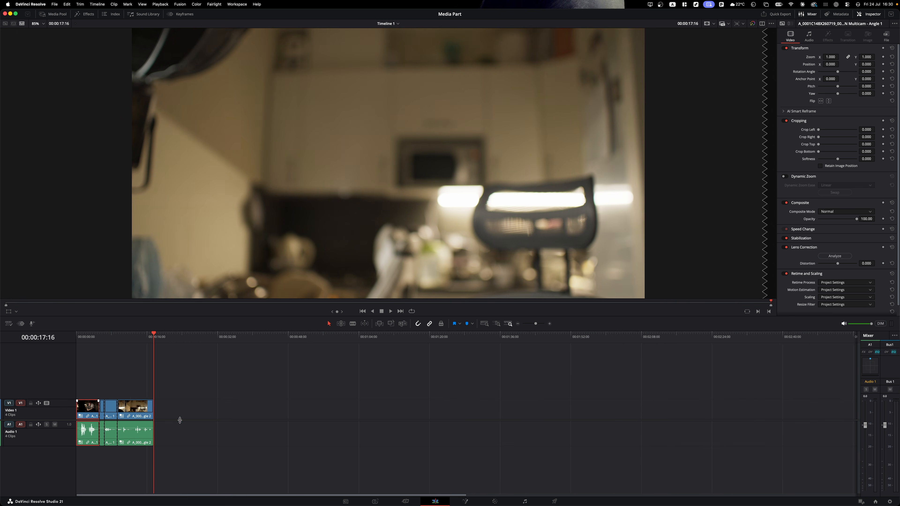
{"action": "scroll", "coordinate": [189, 412], "scroll_direction": "down", "scroll_amount": 1}
{"action": "scroll", "coordinate": [189, 413], "scroll_direction": "down", "scroll_amount": 1}
{"action": "left_click_drag", "start_coordinate": [114, 338], "coordinate": [327, 374]}
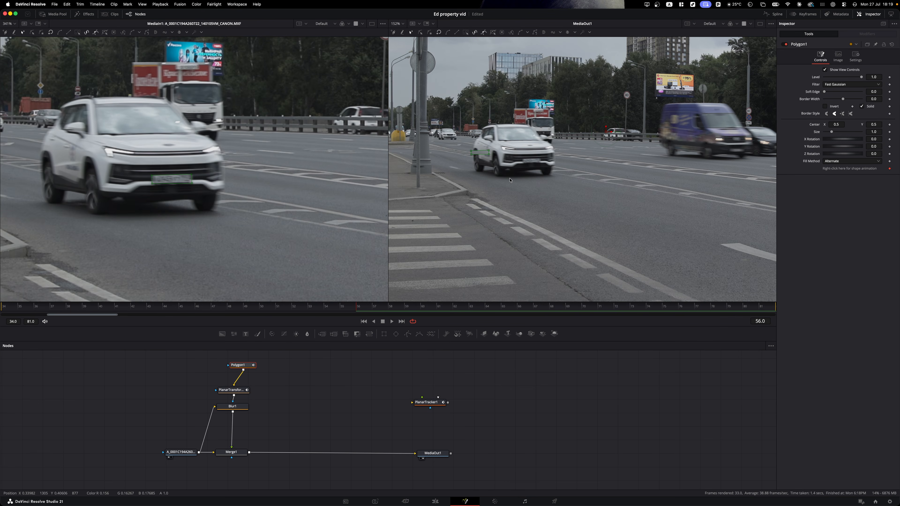
{"action": "left_click_drag", "start_coordinate": [248, 362], "coordinate": [272, 366]}
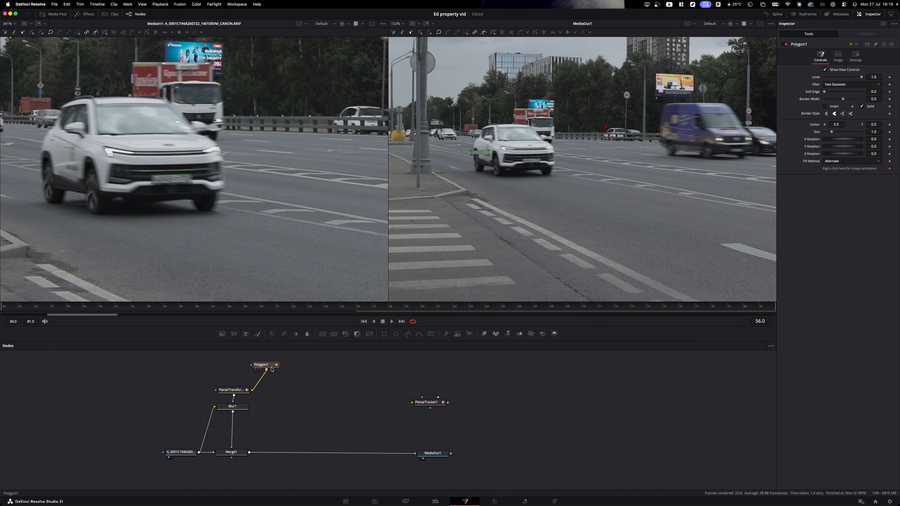
{"action": "key", "text": "shift+space"}
{"action": "type", "text": "blur"}
{"action": "key", "text": "BackSpace"}
{"action": "key", "text": "BackSpace"}
{"action": "key", "text": "BackSpace"}
{"action": "key", "text": "BackSpace"}
{"action": "type", "text": "xf"}
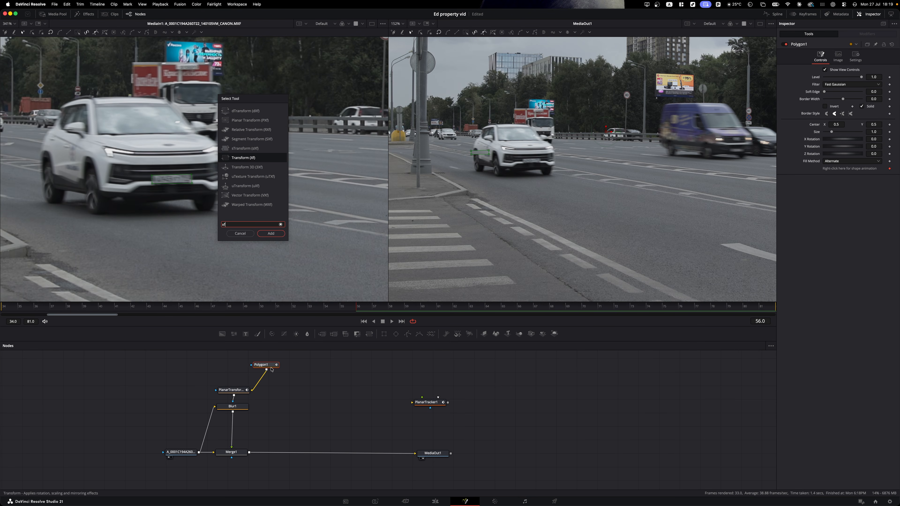
{"action": "key", "text": "Return"}
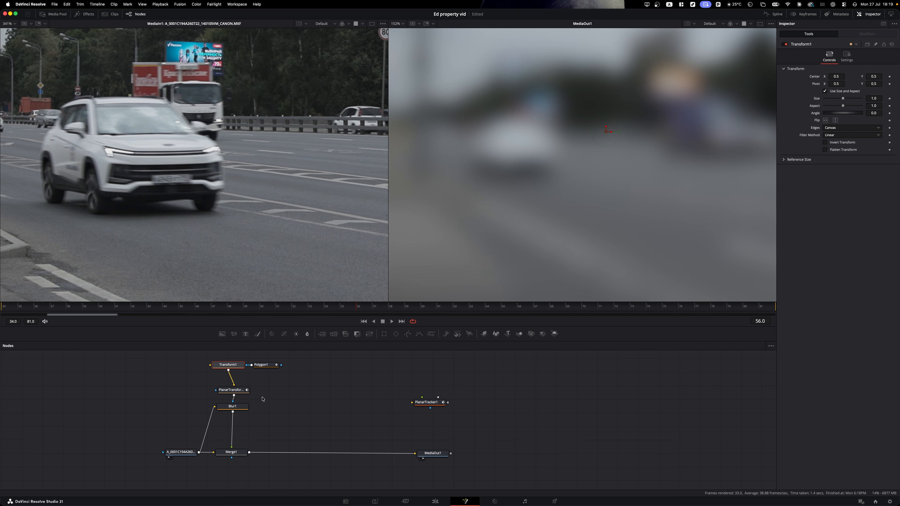
{"action": "key", "text": "super+z"}
{"action": "left_click_drag", "start_coordinate": [231, 392], "coordinate": [232, 379]}
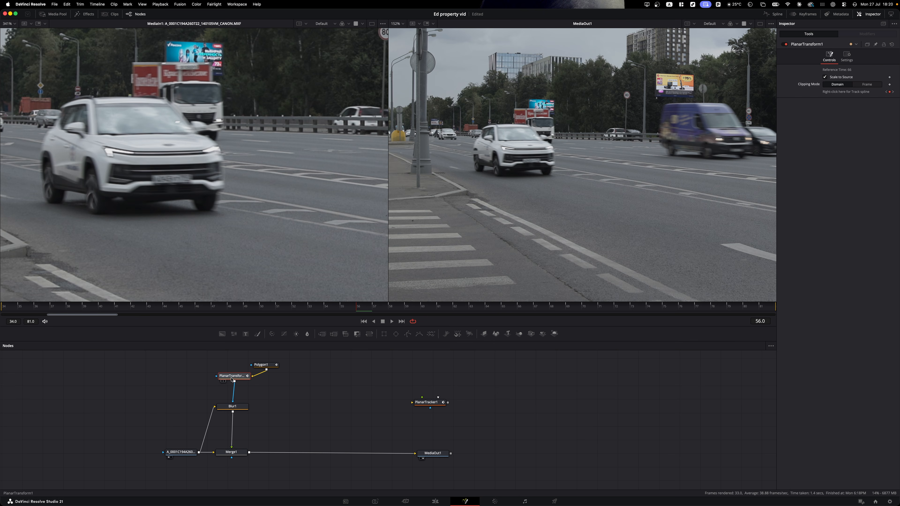
{"action": "key", "text": "shift+space"}
{"action": "type", "text": "xf"}
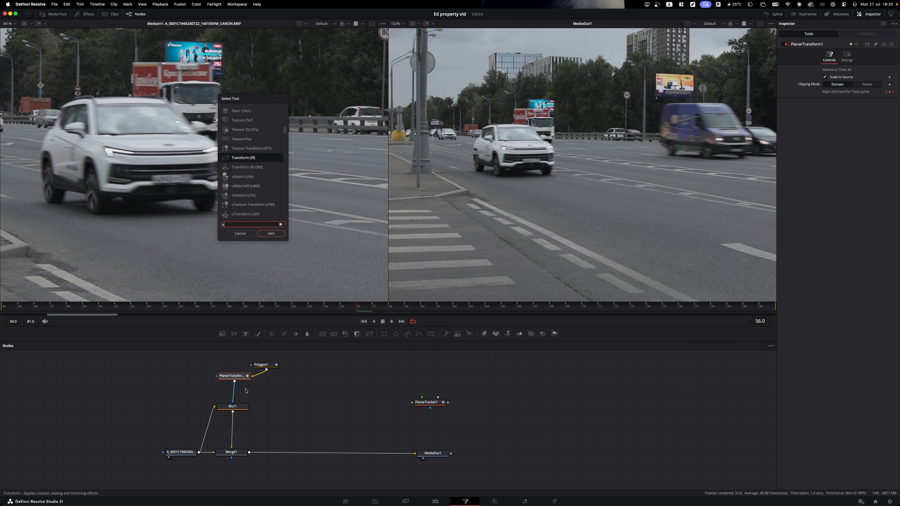
{"action": "key", "text": "Return"}
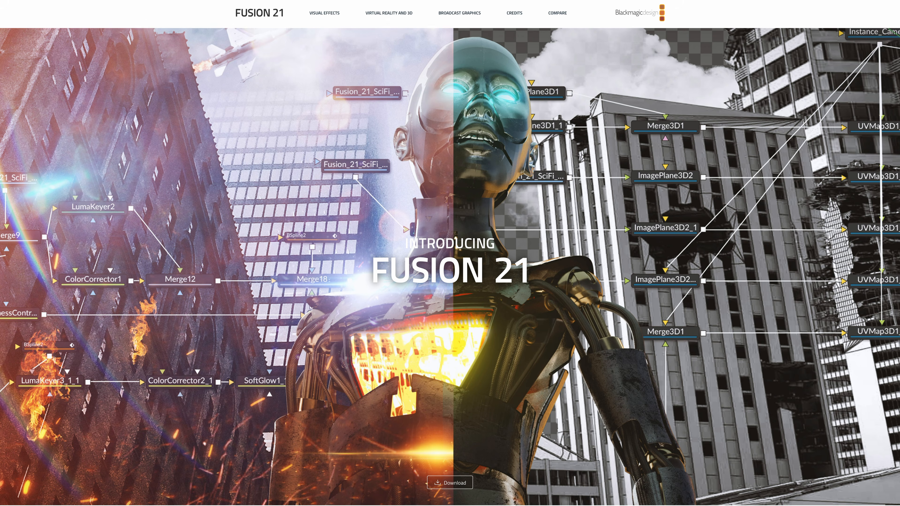
{"action": "scroll", "coordinate": [846, 216], "scroll_direction": "down", "scroll_amount": 5}
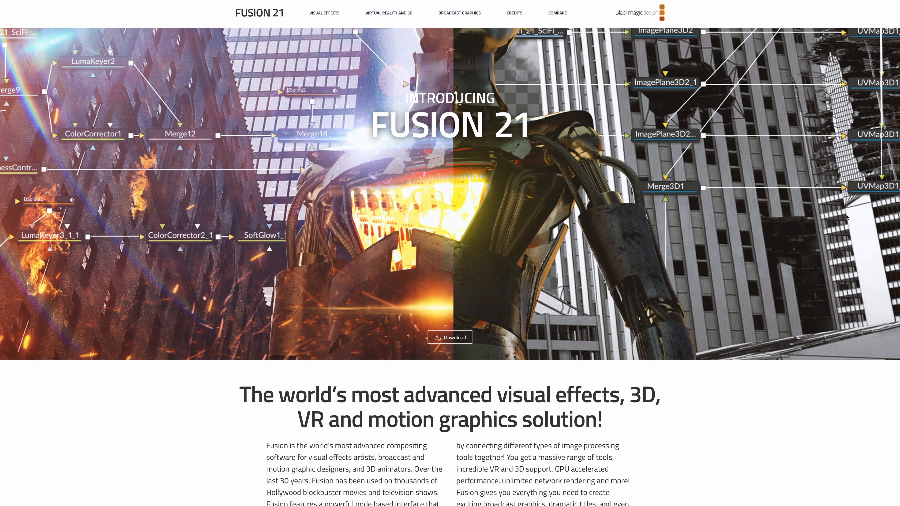
- Scroll down the Fusion 21 page to the six What's New feature cards
{"action": "scroll", "coordinate": [846, 217], "scroll_direction": "down", "scroll_amount": 8}
{"action": "scroll", "coordinate": [841, 237], "scroll_direction": "down", "scroll_amount": 4}
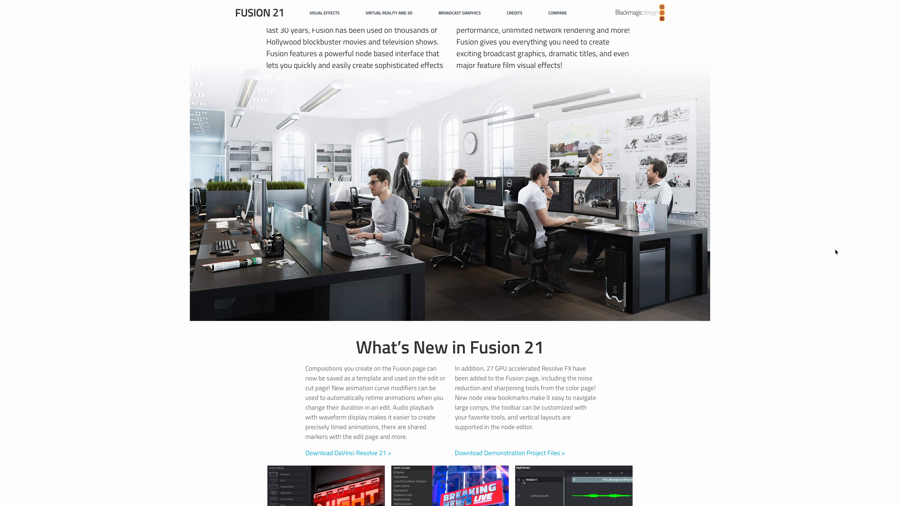
{"action": "scroll", "coordinate": [835, 252], "scroll_direction": "down", "scroll_amount": 8}
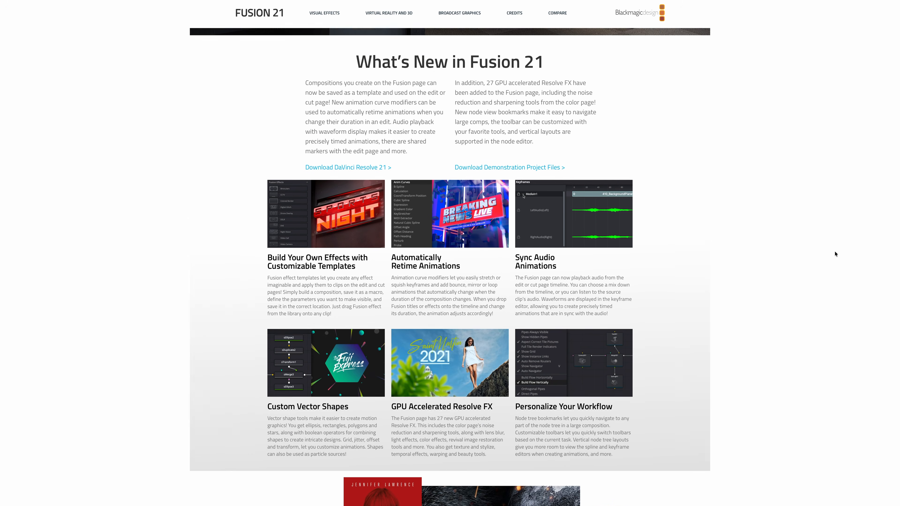
{"action": "scroll", "coordinate": [835, 253], "scroll_direction": "down", "scroll_amount": 4}
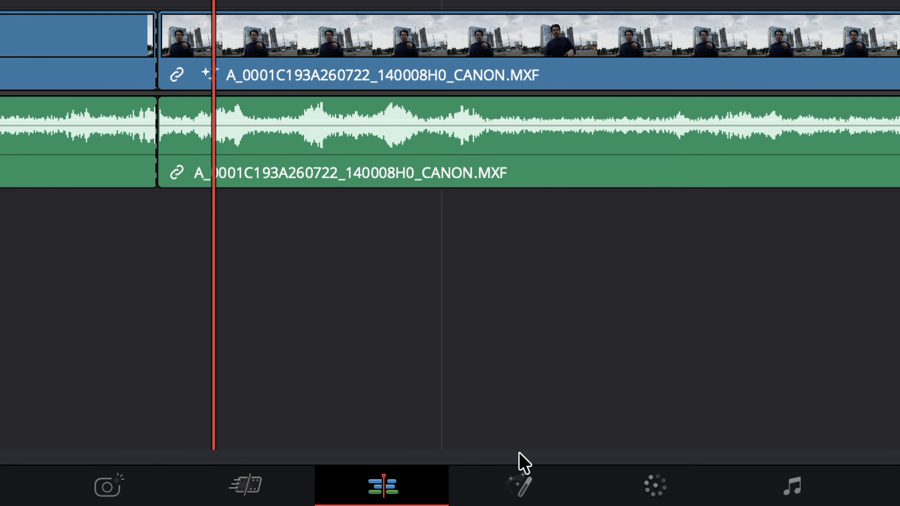
- Open the clip in Fusion, delete Transform1 and reposition the planar transform and Blur1 nodes
{"action": "left_click", "coordinate": [518, 483]}
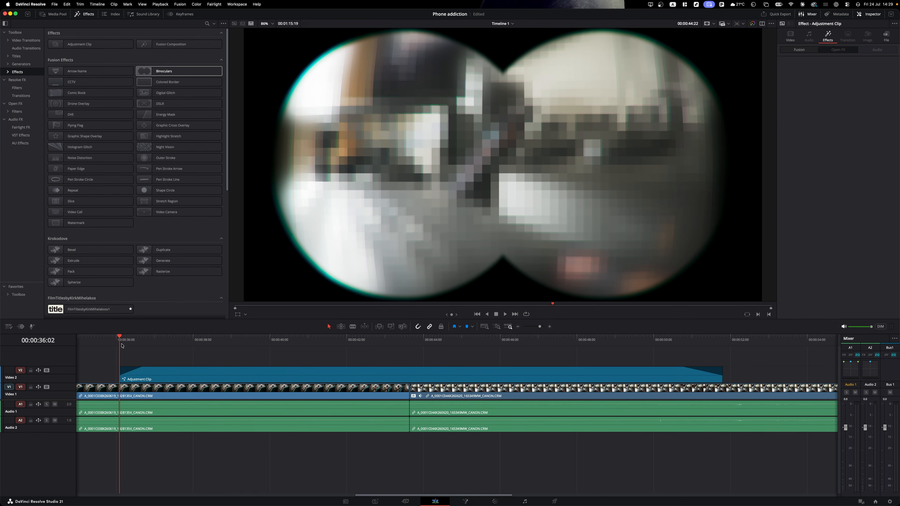
{"action": "key", "text": "space"}
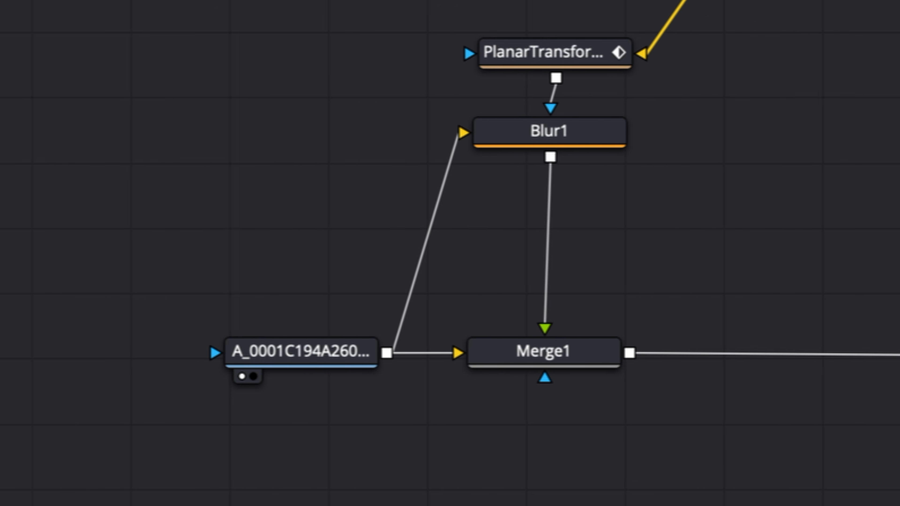
{"action": "key", "text": "Delete"}
{"action": "left_click_drag", "start_coordinate": [422, 274], "coordinate": [430, 207]}
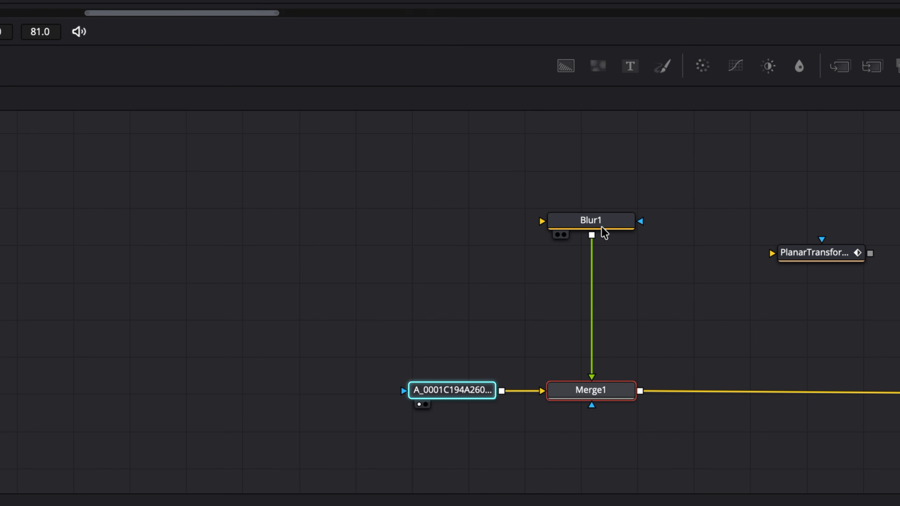
{"action": "left_click_drag", "start_coordinate": [600, 233], "coordinate": [596, 278]}
- Feed the clip's output into Blur1 and add a Polygon1 mask above the planar transform
{"action": "left_click_drag", "start_coordinate": [501, 391], "coordinate": [596, 263]}
{"action": "left_click", "coordinate": [899, 66]}
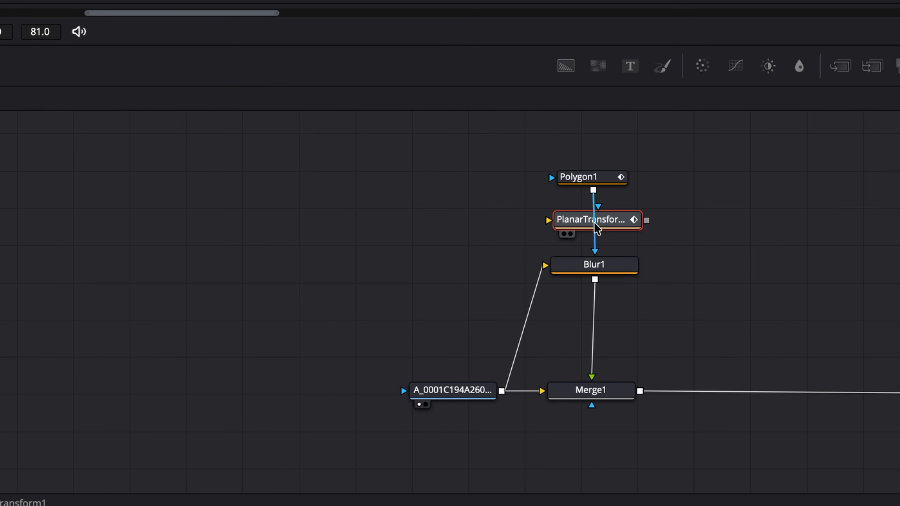
{"action": "left_click_drag", "start_coordinate": [599, 185], "coordinate": [637, 160]}
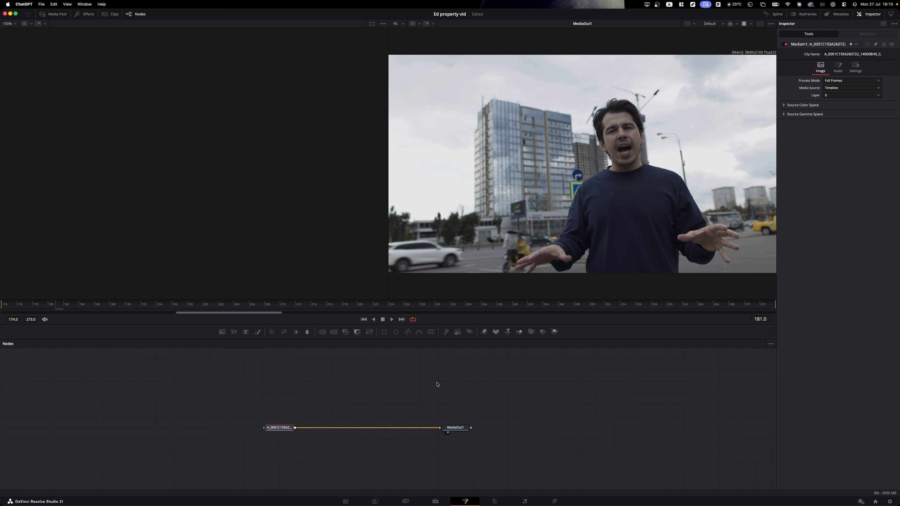
- Show the talking-head clip's MediaIn1 node in the left viewer
{"action": "mouse_move", "coordinate": [370, 377]}
{"action": "left_mouse_down"}
{"action": "mouse_move", "coordinate": [393, 388]}
{"action": "mouse_move", "coordinate": [394, 364]}
{"action": "mouse_move", "coordinate": [373, 377]}
{"action": "left_mouse_up"}
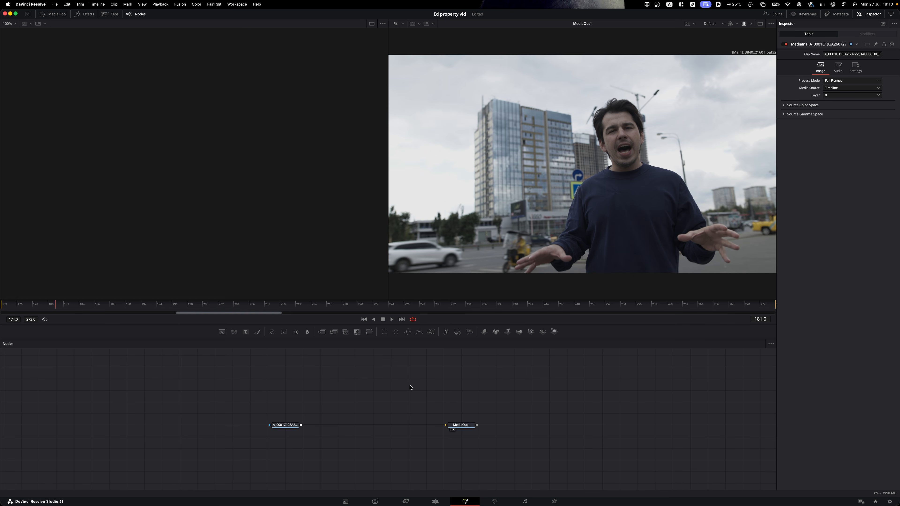
{"action": "scroll", "coordinate": [420, 389], "scroll_direction": "up", "scroll_amount": 5}
{"action": "scroll", "coordinate": [420, 388], "scroll_direction": "down", "scroll_amount": 5}
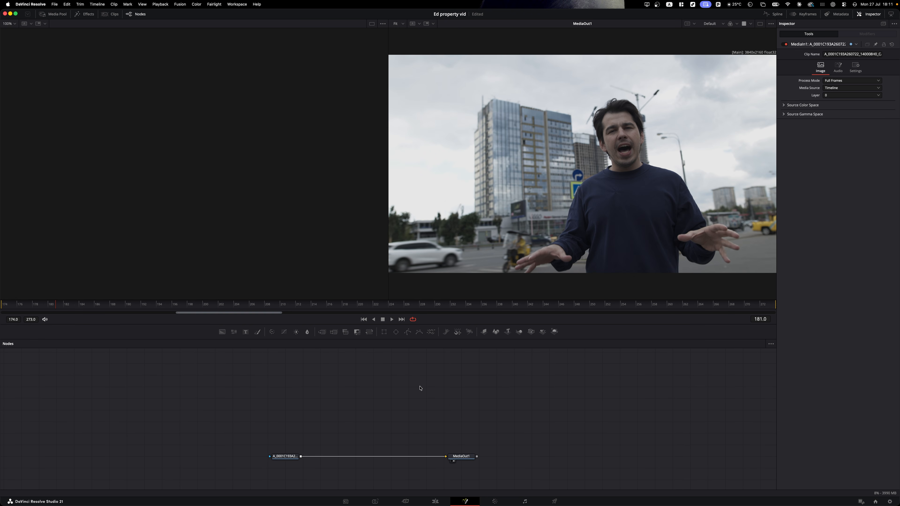
{"action": "scroll", "coordinate": [419, 388], "scroll_direction": "up", "scroll_amount": 4}
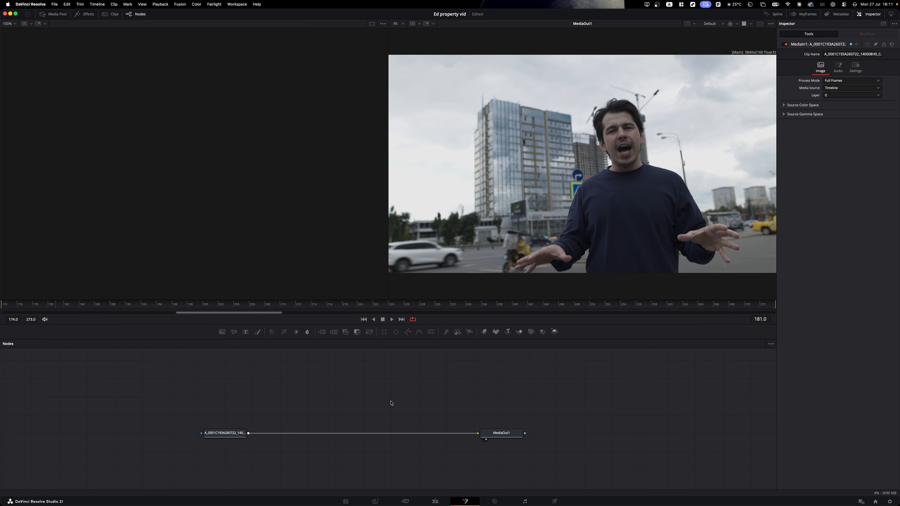
{"action": "scroll", "coordinate": [391, 403], "scroll_direction": "down", "scroll_amount": 4}
{"action": "scroll", "coordinate": [391, 403], "scroll_direction": "up", "scroll_amount": 3}
{"action": "scroll", "coordinate": [391, 403], "scroll_direction": "down", "scroll_amount": 3}
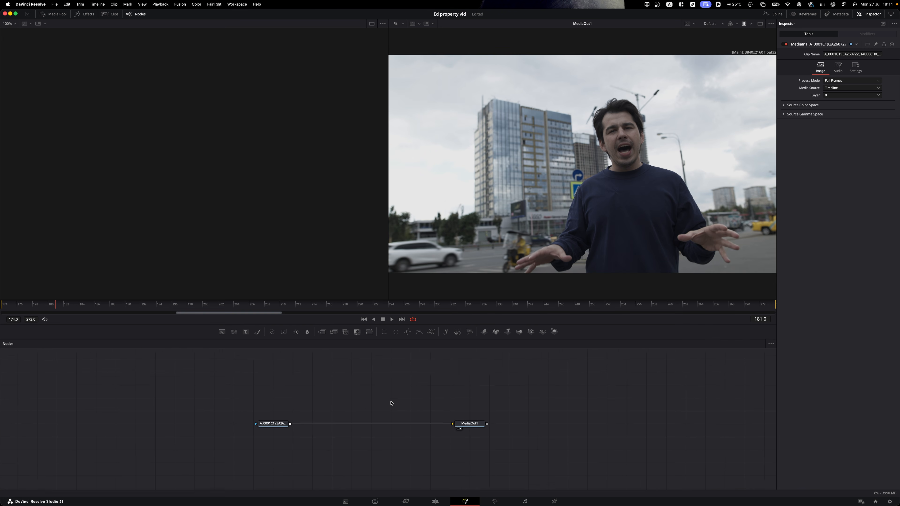
{"action": "left_click", "coordinate": [283, 422]}
{"action": "key", "text": "1"}
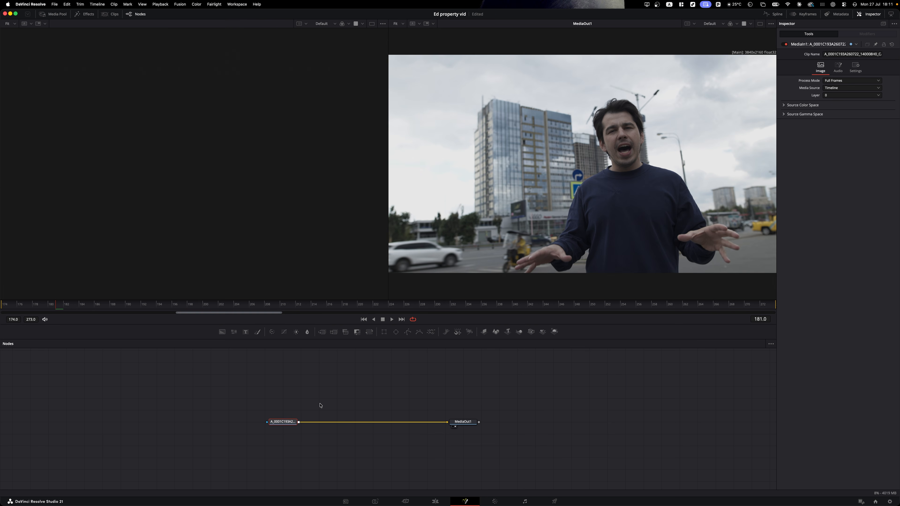
{"action": "key", "text": "1"}
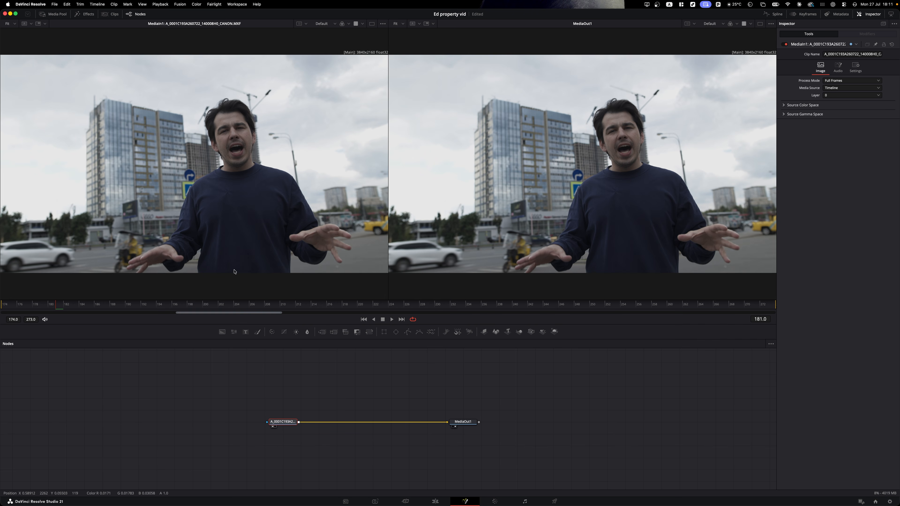
{"action": "left_click", "coordinate": [323, 381]}
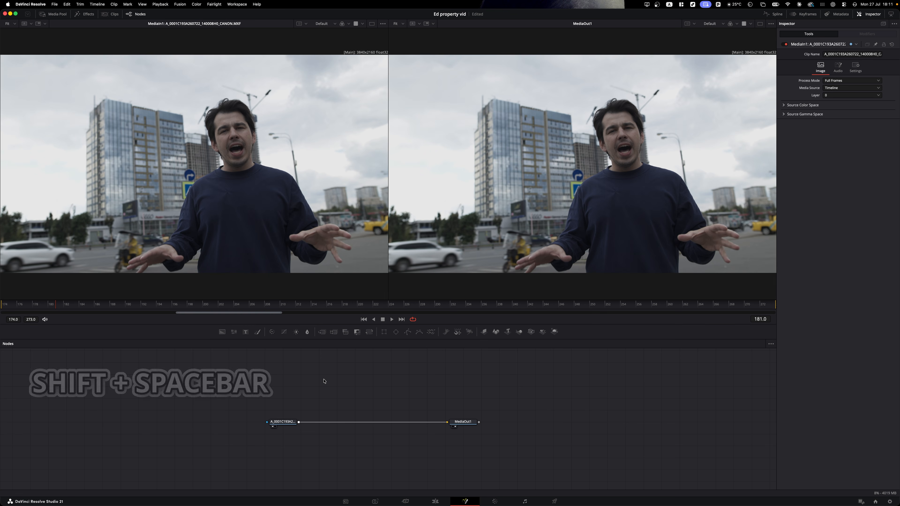
- Add a Blur node via tool search and link the clip's output toward it
{"action": "key", "text": "shift+space"}
{"action": "type", "text": "blur"}
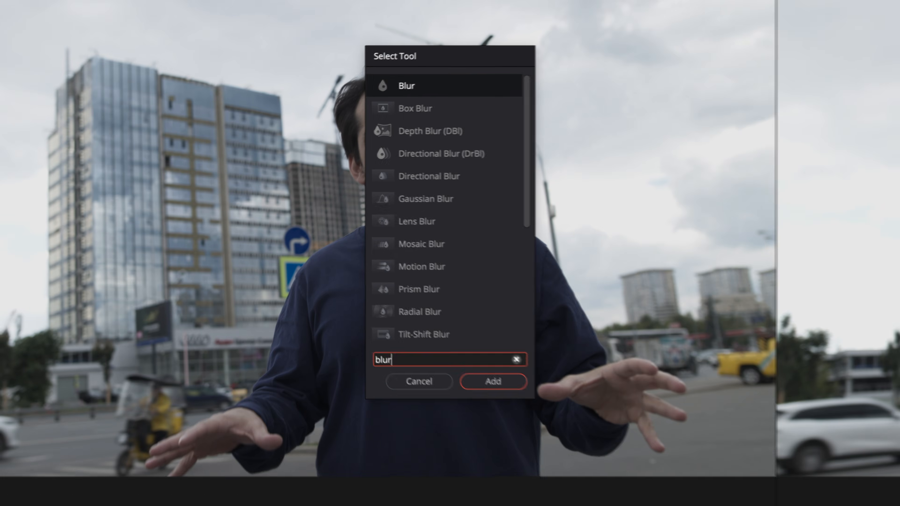
{"action": "key", "text": "Return"}
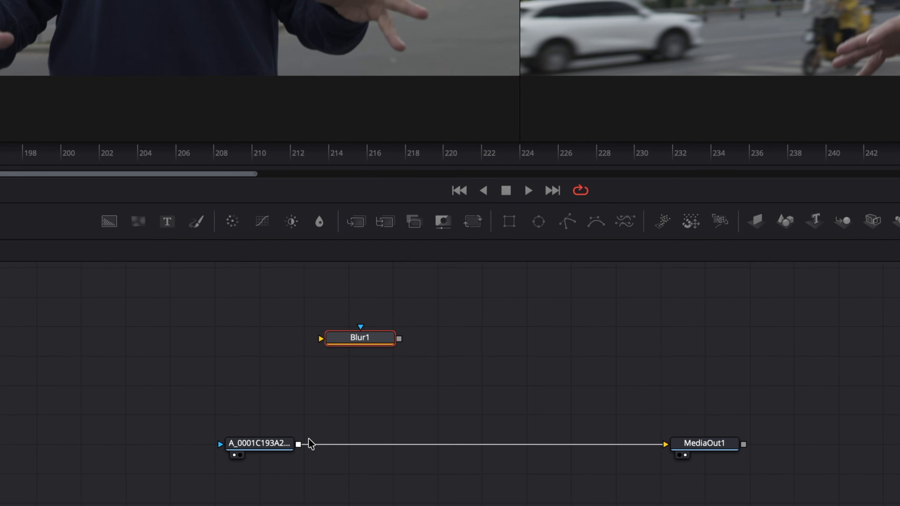
{"action": "left_click_drag", "start_coordinate": [300, 444], "coordinate": [343, 343]}
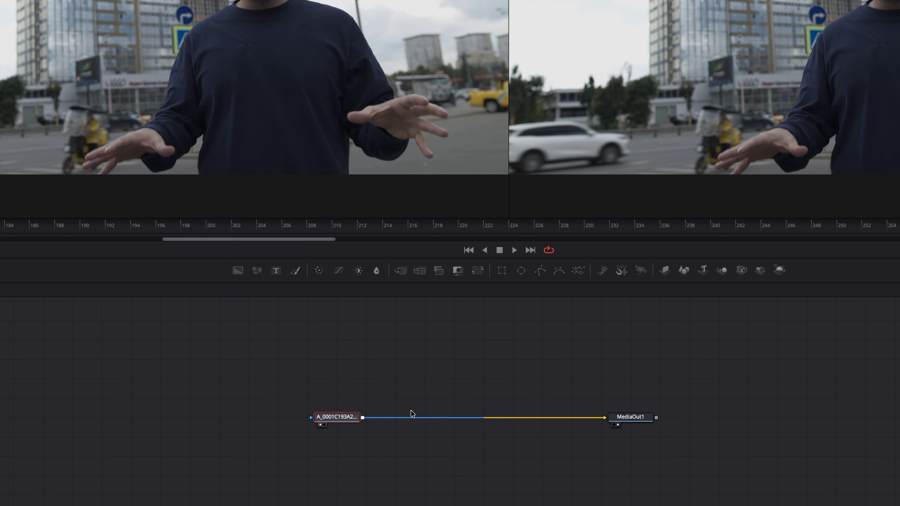
- Insert Blur1 between the clip and MediaOut1, and add an unconnected ColorCorrector node
{"action": "key", "text": "shift+space"}
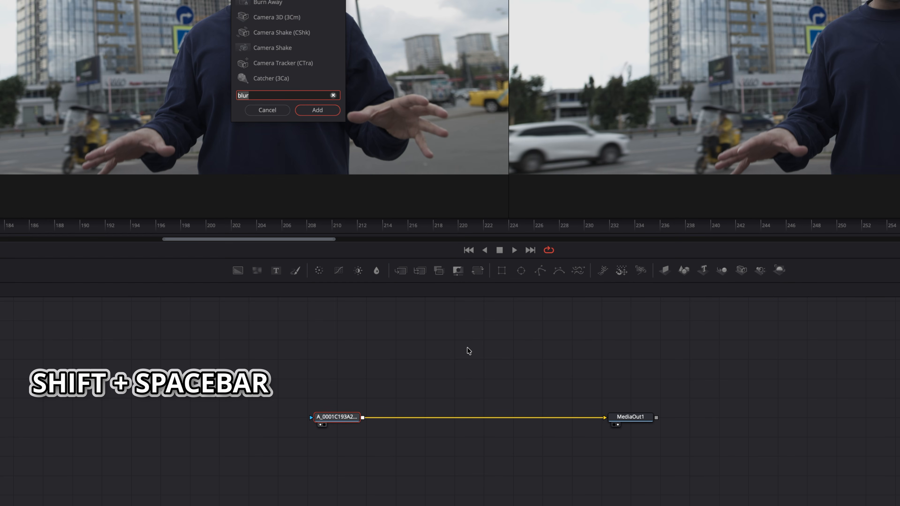
{"action": "type", "text": "blur"}
{"action": "key", "text": "Return"}
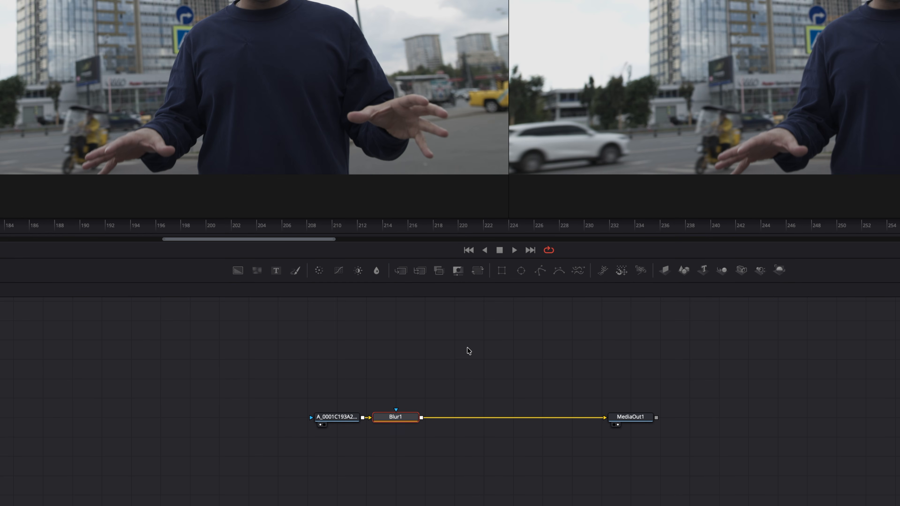
{"action": "left_click_drag", "start_coordinate": [402, 417], "coordinate": [428, 412]}
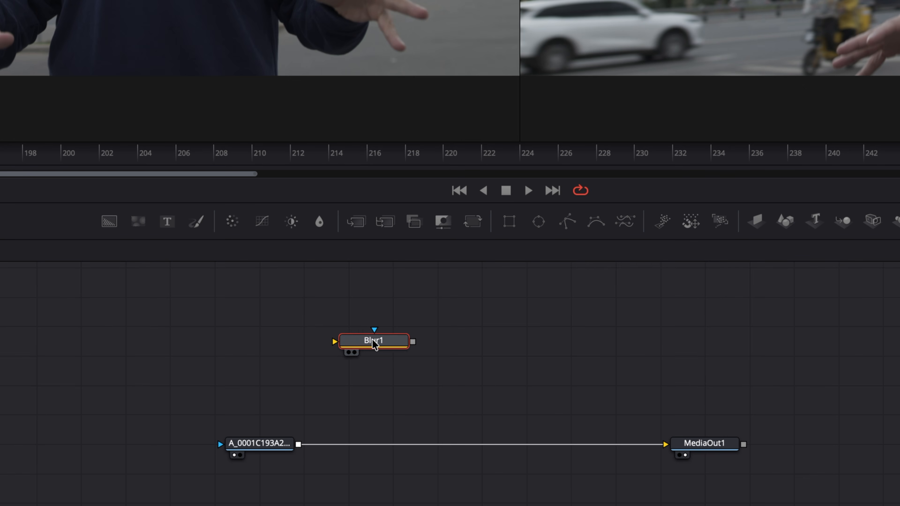
{"action": "left_click_drag", "start_coordinate": [374, 343], "coordinate": [408, 446]}
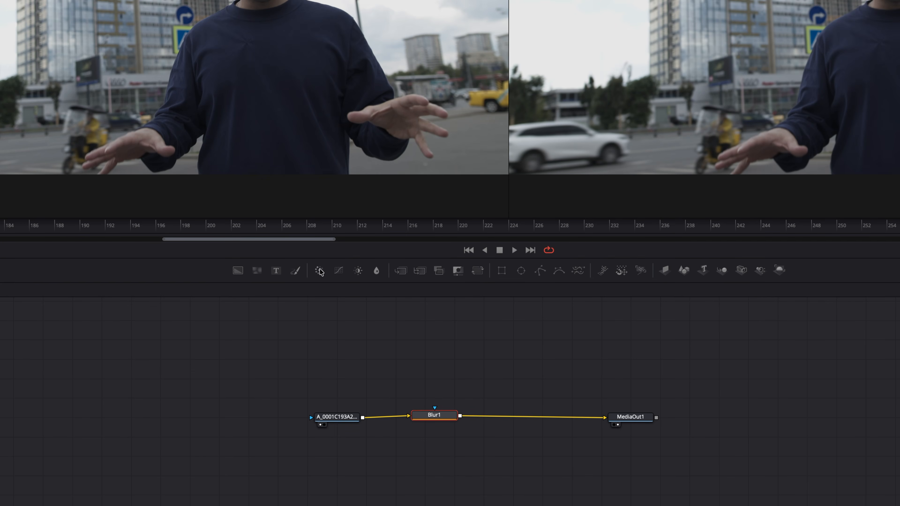
{"action": "left_click_drag", "start_coordinate": [233, 222], "coordinate": [264, 337]}
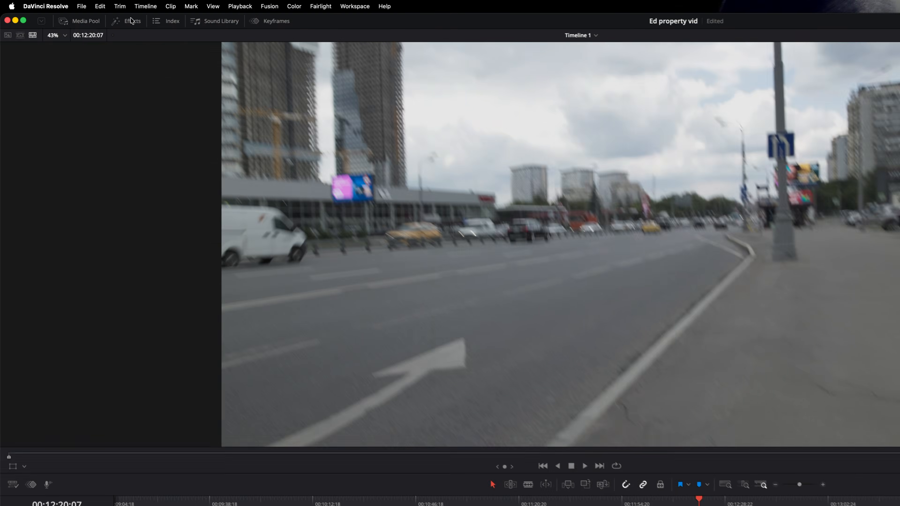
- Place a Fusion Composition after the last timeline clip and open it in Fusion
{"action": "left_click", "coordinate": [87, 14]}
{"action": "left_click_drag", "start_coordinate": [154, 42], "coordinate": [470, 377]}
{"action": "left_click_drag", "start_coordinate": [449, 315], "coordinate": [475, 355]}
{"action": "left_click", "coordinate": [475, 255]}
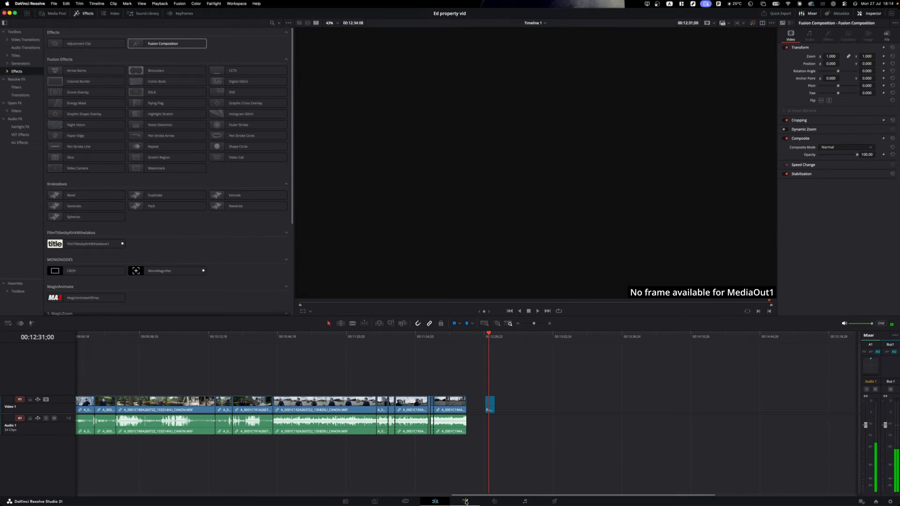
{"action": "left_click", "coordinate": [441, 499]}
- Add a Background node to the composition
{"action": "key", "text": "shift+space"}
{"action": "type", "text": "back"}
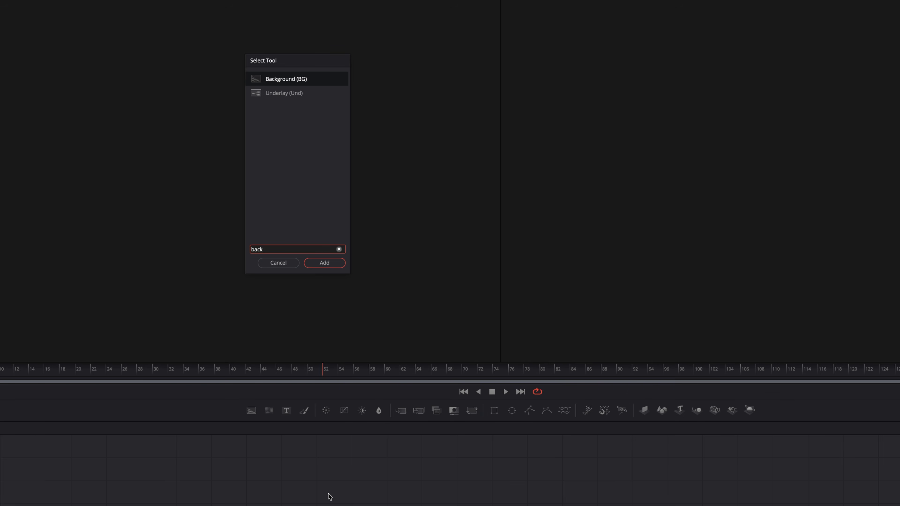
{"action": "key", "text": "Return"}
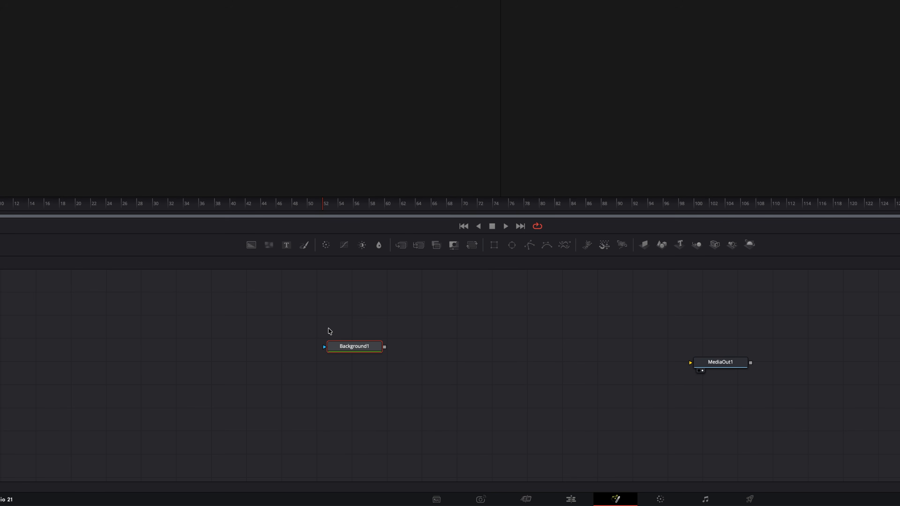
{"action": "left_click_drag", "start_coordinate": [357, 342], "coordinate": [243, 357]}
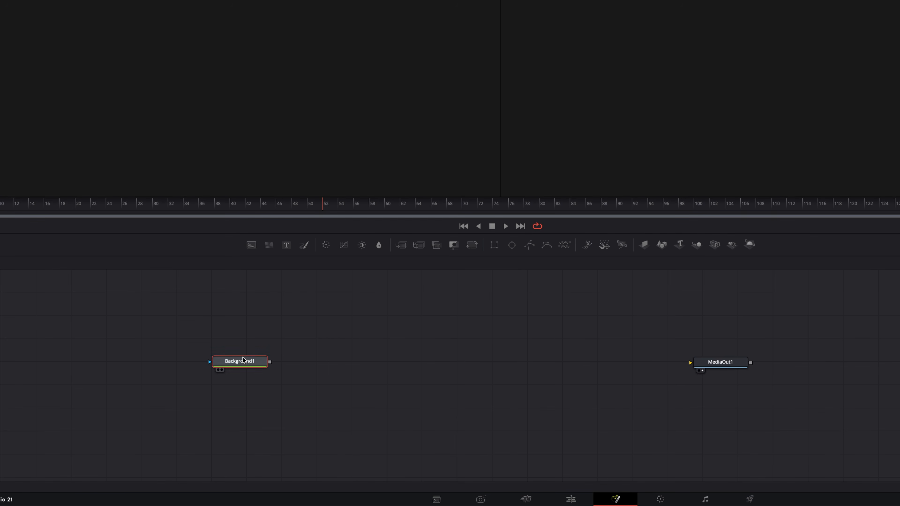
{"action": "left_click", "coordinate": [342, 323]}
- Add a Text+ node merged over Background1 and view Merge1 at frame 59
{"action": "key", "text": "shift+space"}
{"action": "type", "text": "text"}
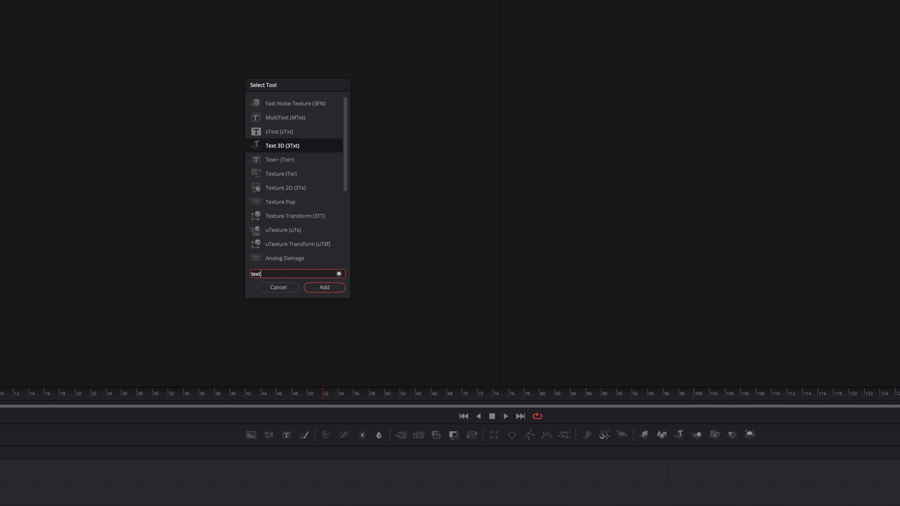
{"action": "type", "text": "+"}
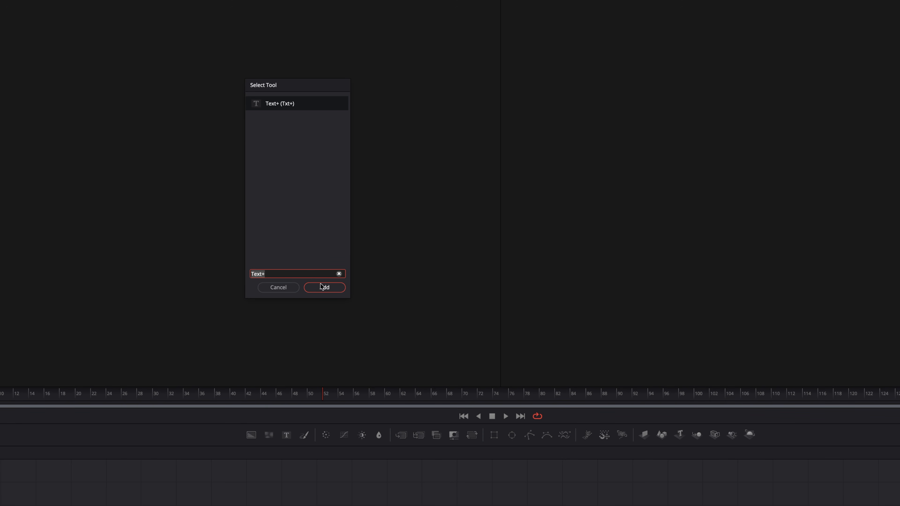
{"action": "left_click", "coordinate": [323, 287]}
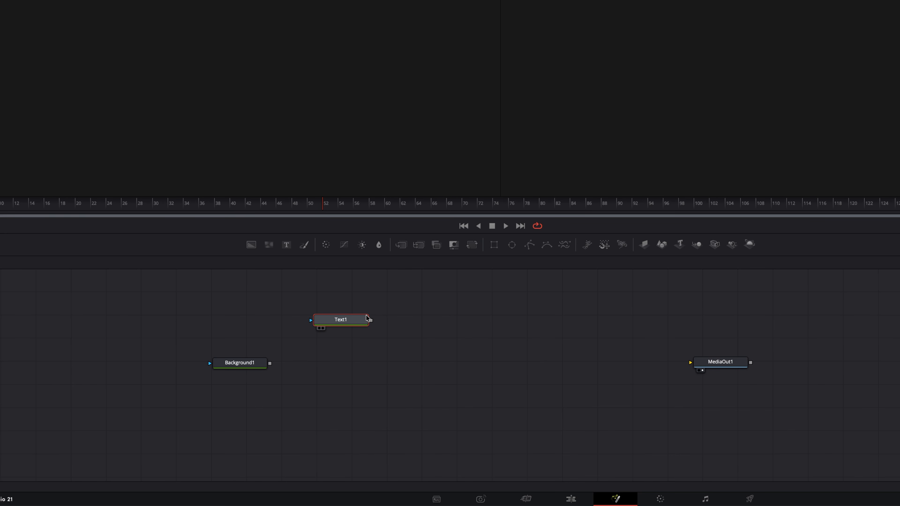
{"action": "left_click_drag", "start_coordinate": [371, 320], "coordinate": [269, 363]}
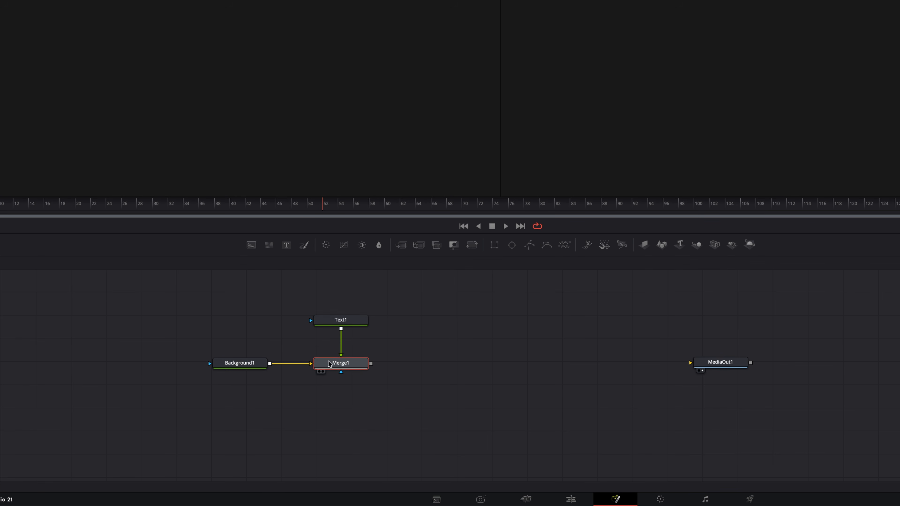
{"action": "key", "text": "1"}
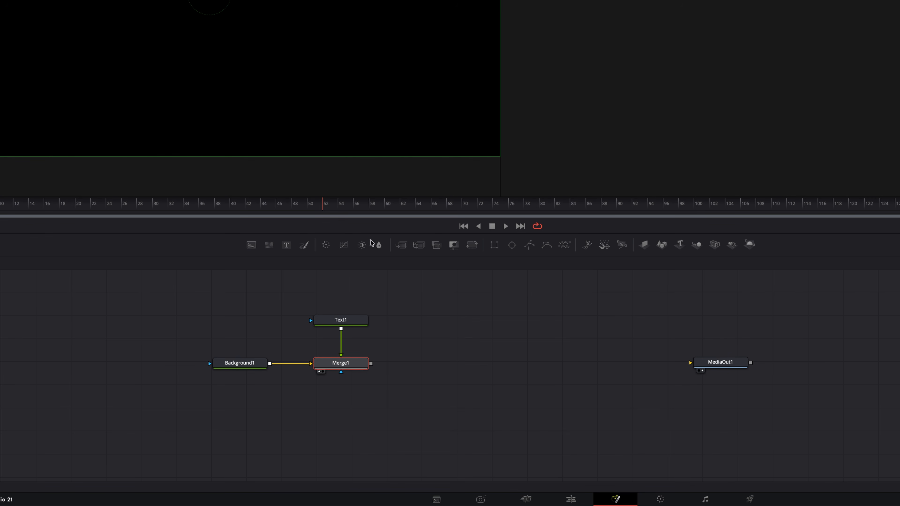
{"action": "left_click_drag", "start_coordinate": [350, 210], "coordinate": [376, 209]}
- Change Text1's text to 'Davinci'
{"action": "left_click", "coordinate": [353, 320]}
{"action": "type", "text": "Daci"}
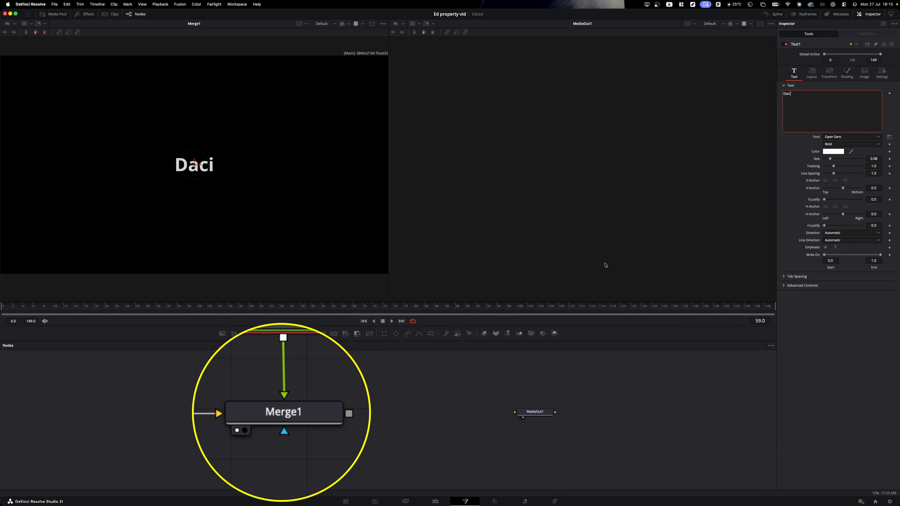
{"action": "key", "text": "BackSpace"}
{"action": "key", "text": "BackSpace"}
{"action": "type", "text": "vinci"}
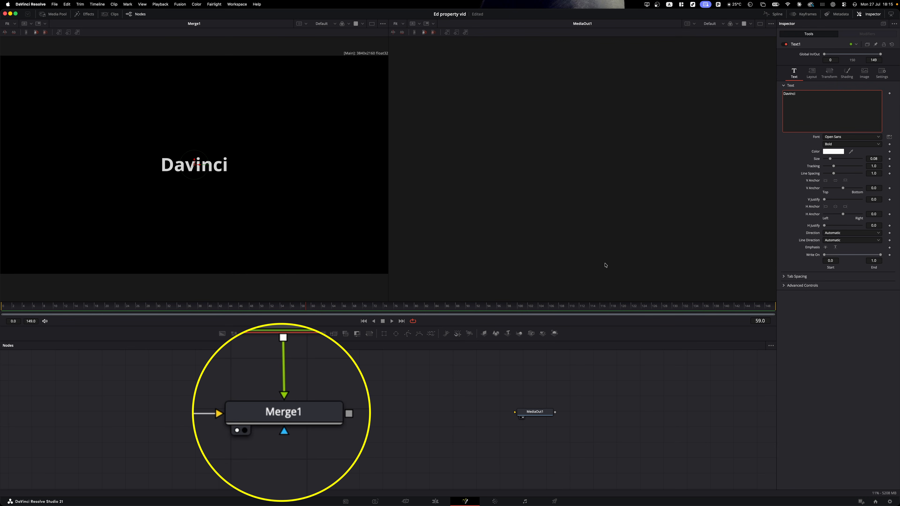
- Swap Merge1's inputs so text sits over the background, then connect Merge1 to MediaOut1
{"action": "left_click", "coordinate": [329, 421]}
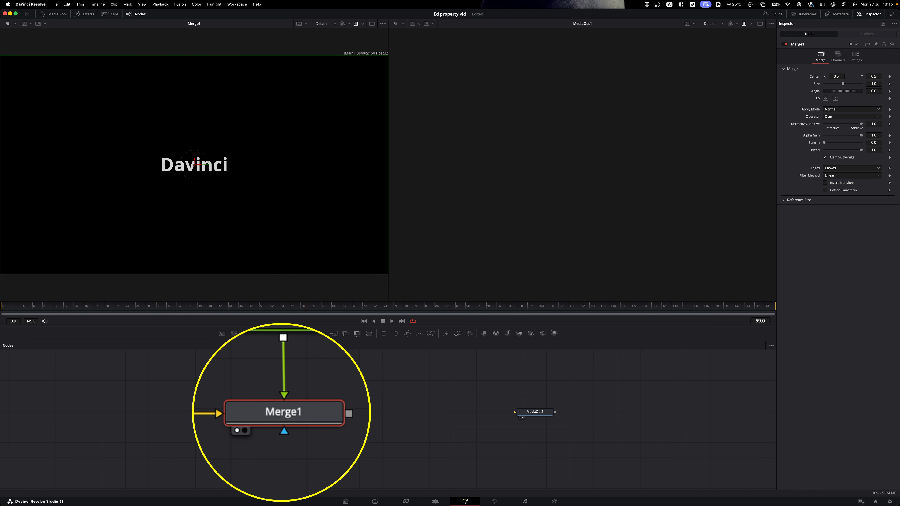
{"action": "key", "text": "super+t"}
{"action": "key", "text": "super+t"}
{"action": "key", "text": "super+t"}
{"action": "key", "text": "super+t"}
{"action": "key", "text": "super+t"}
{"action": "key", "text": "super+t"}
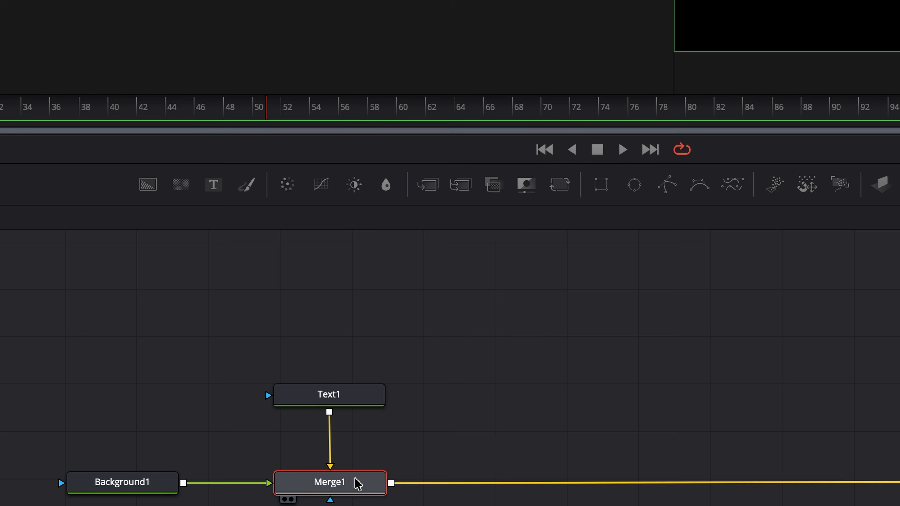
{"action": "right_click", "coordinate": [295, 412]}
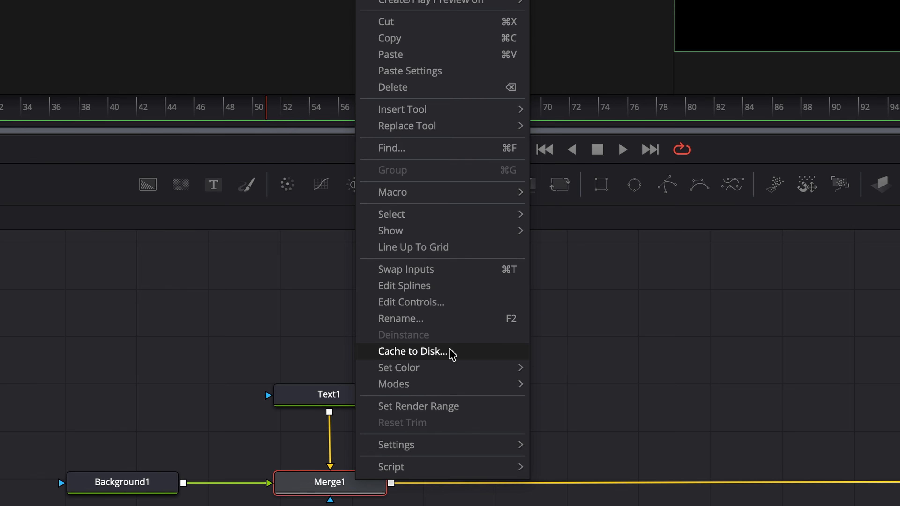
{"action": "left_click", "coordinate": [440, 269]}
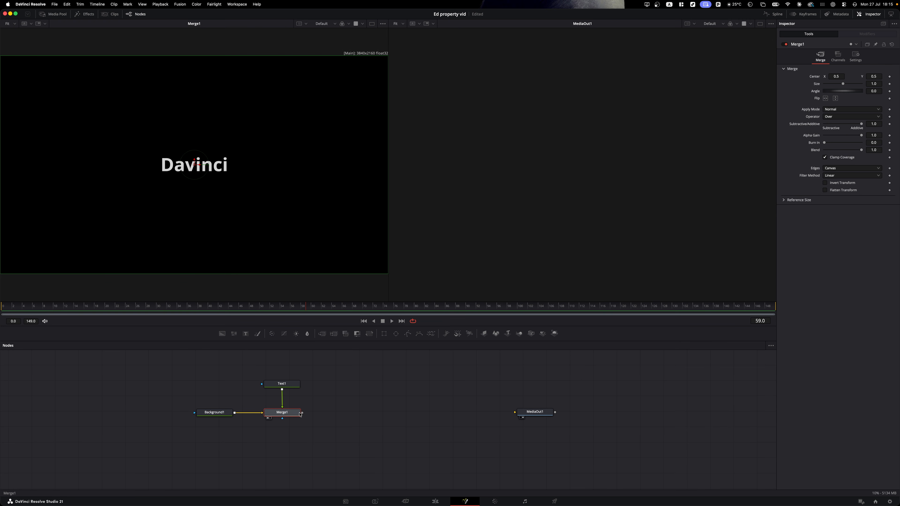
{"action": "left_click_drag", "start_coordinate": [300, 413], "coordinate": [527, 414]}
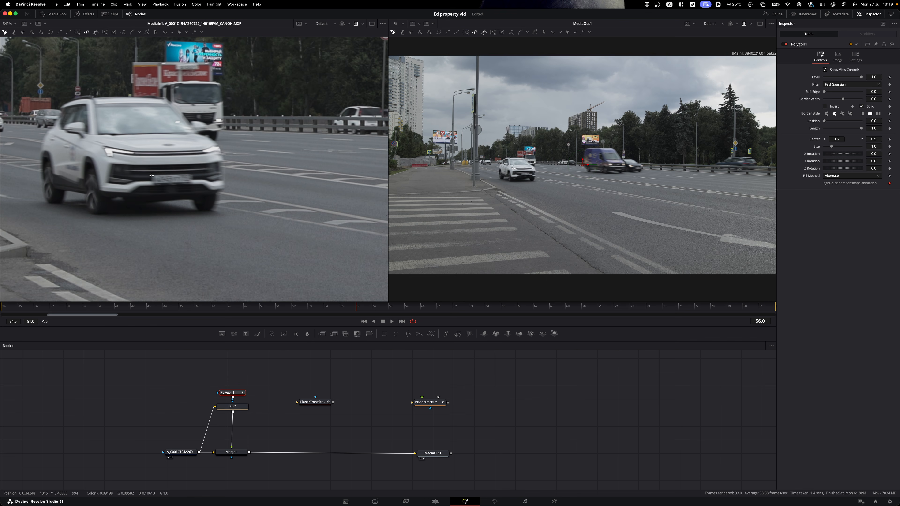
- Draw a four-corner polygon around the SUV's licence plate and close the shape
{"action": "left_click", "coordinate": [152, 176]}
{"action": "left_click", "coordinate": [151, 183]}
{"action": "left_click", "coordinate": [192, 184]}
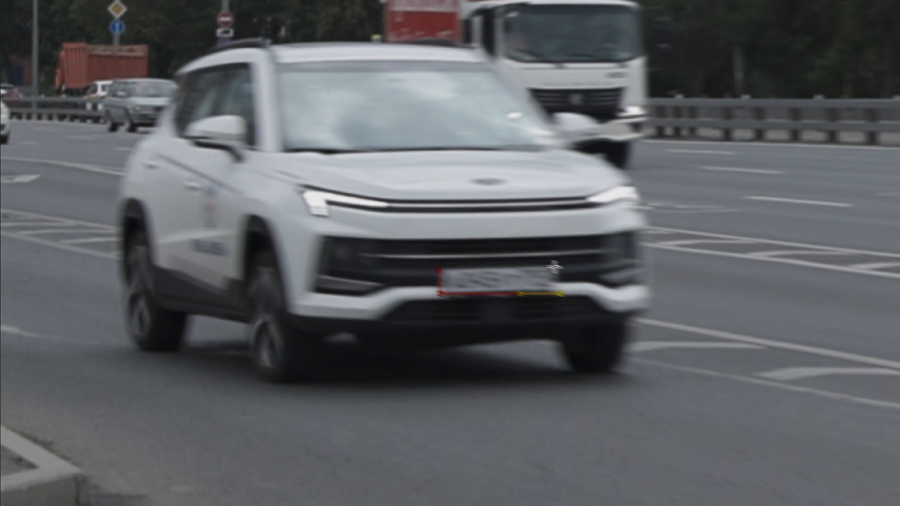
{"action": "left_click", "coordinate": [554, 267]}
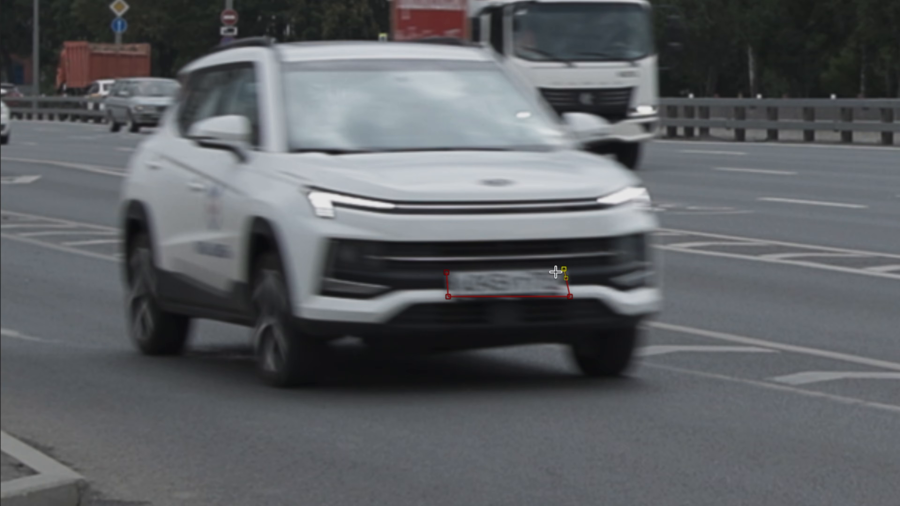
{"action": "left_click", "coordinate": [439, 269]}
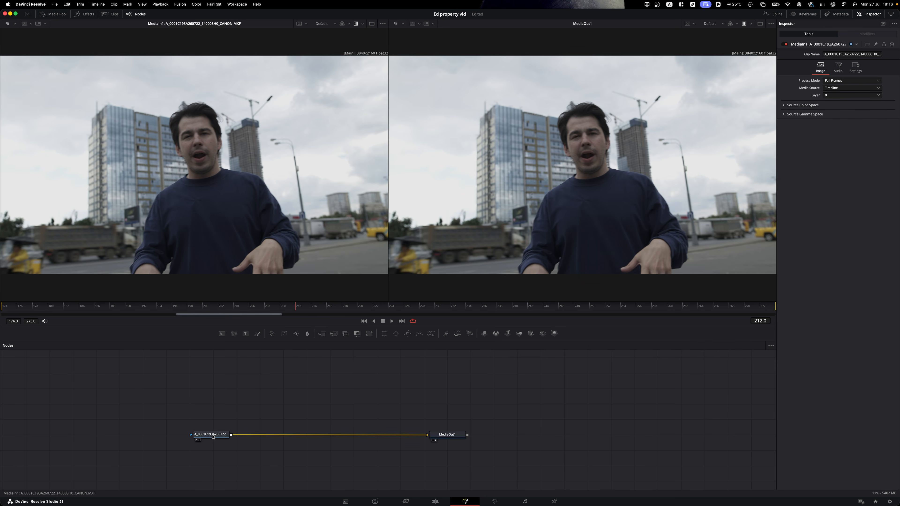
- Add a Tracker node, place its box on the man's face and track forward
{"action": "key", "text": "shift+space"}
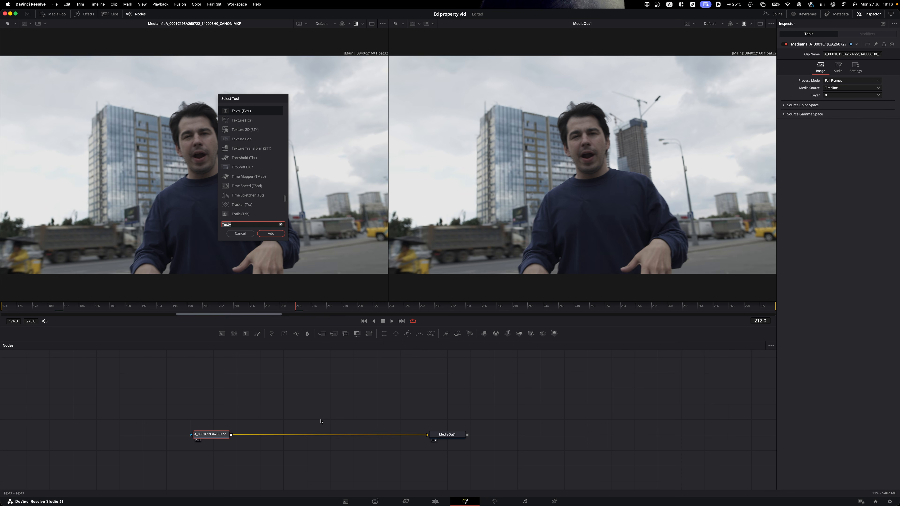
{"action": "type", "text": "track"}
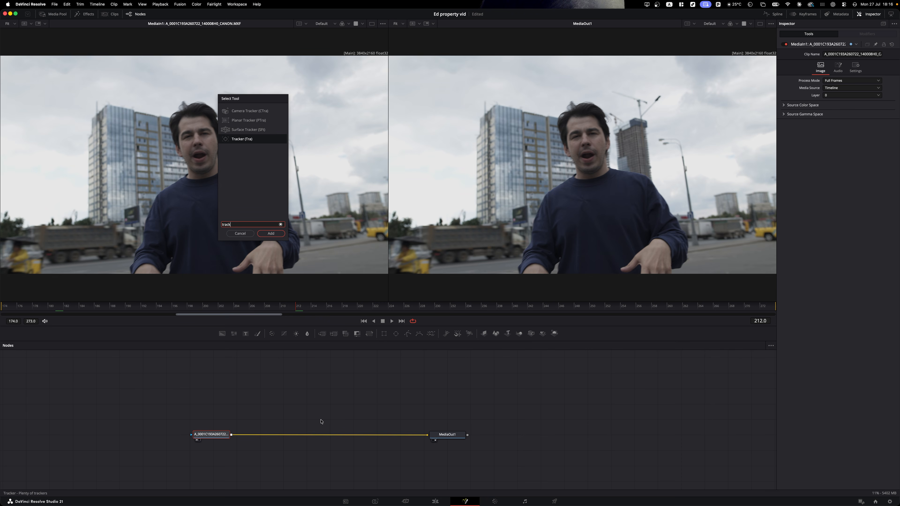
{"action": "key", "text": "Return"}
{"action": "left_click_drag", "start_coordinate": [104, 111], "coordinate": [188, 137]}
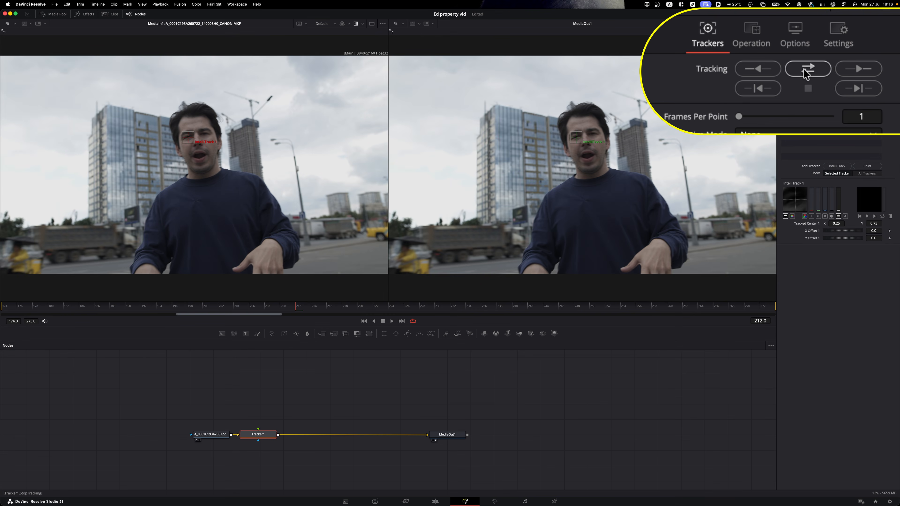
{"action": "left_click", "coordinate": [851, 70]}
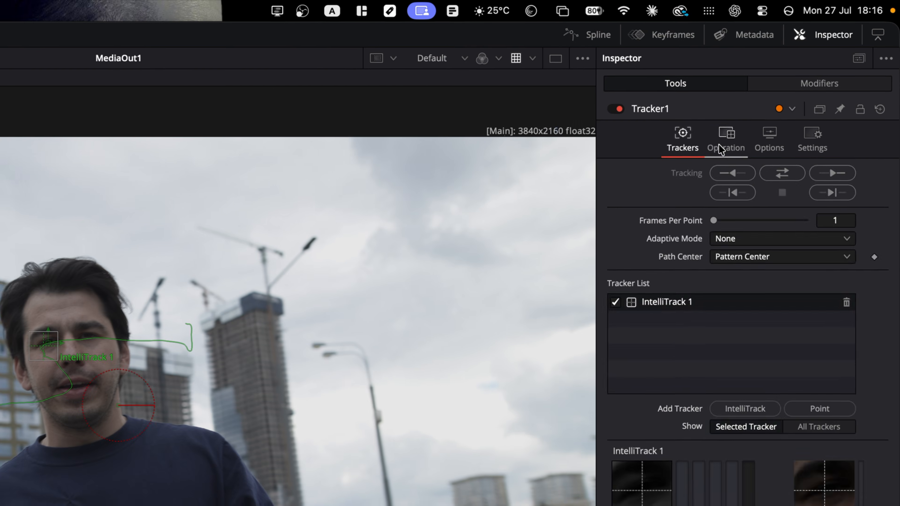
- Set Tracker1's Operation to Match Move and its Merge to BG Only
{"action": "left_click", "coordinate": [720, 149]}
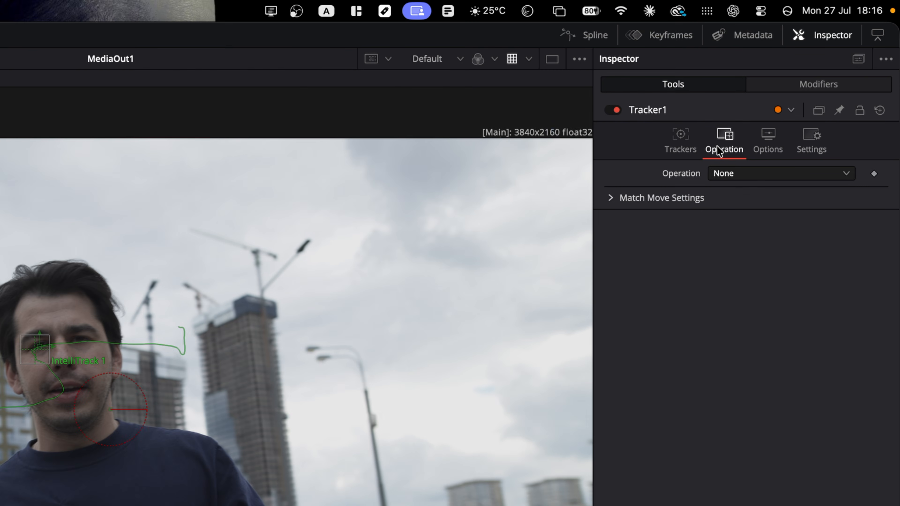
{"action": "left_click", "coordinate": [756, 173]}
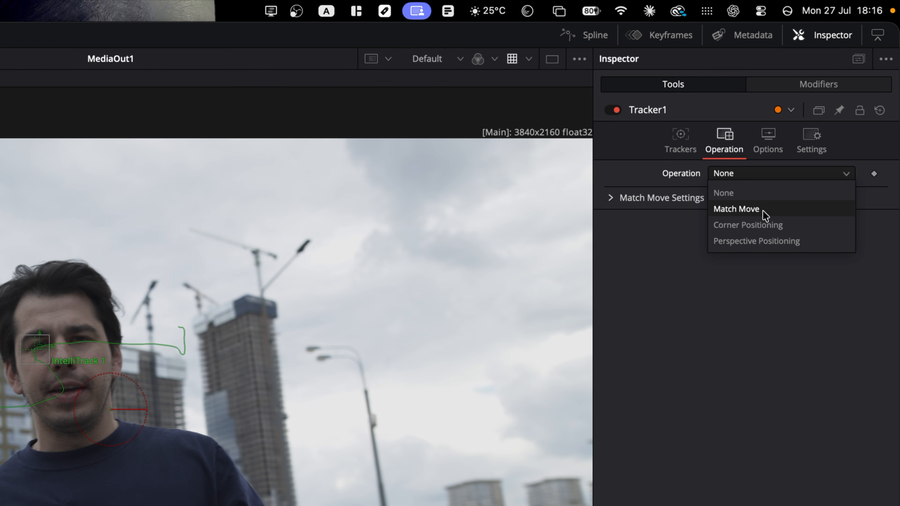
{"action": "left_click", "coordinate": [763, 209]}
{"action": "left_click", "coordinate": [759, 188]}
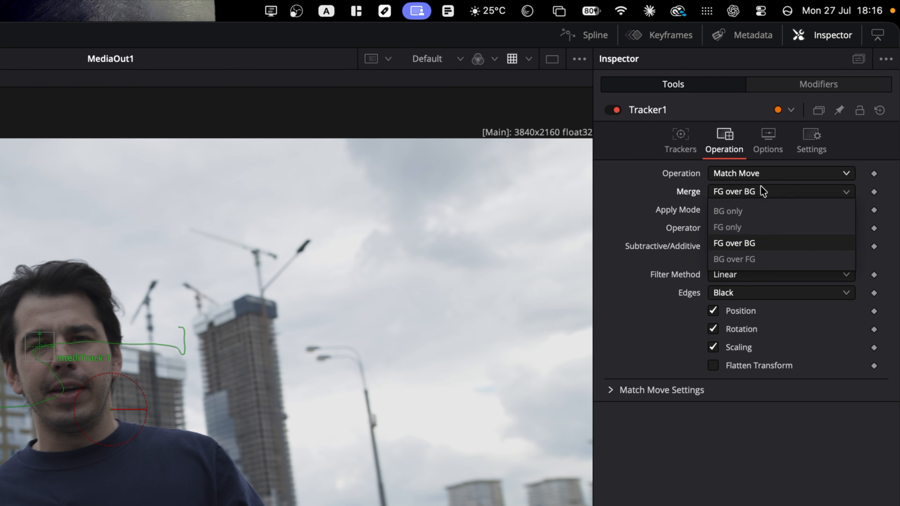
{"action": "left_click", "coordinate": [764, 212]}
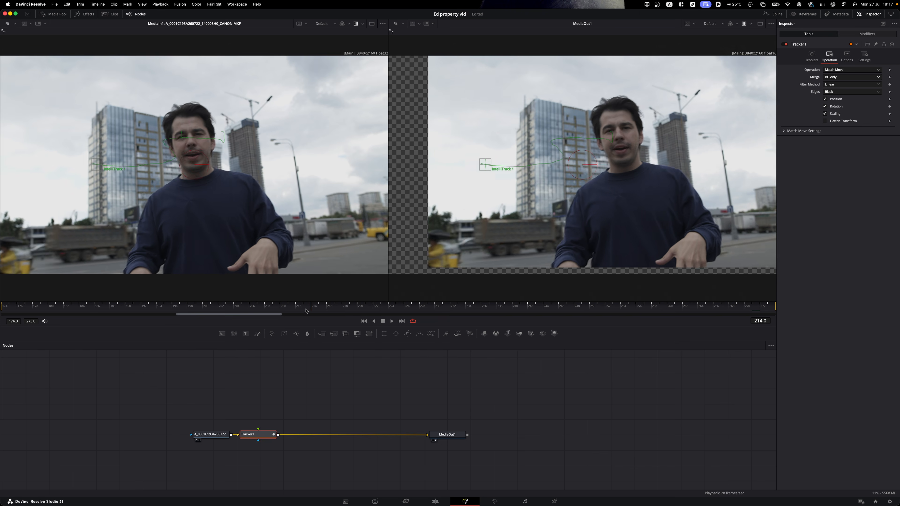
- On the Edit page, zoom the talking-man clip to 2.040 and play it back
{"action": "left_click", "coordinate": [434, 501]}
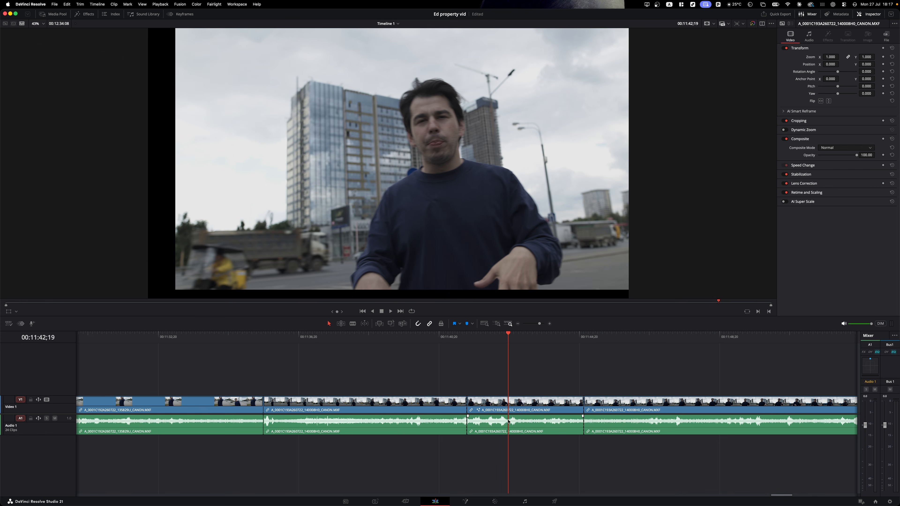
{"action": "left_click_drag", "start_coordinate": [829, 57], "coordinate": [863, 72]}
{"action": "key", "text": "space"}
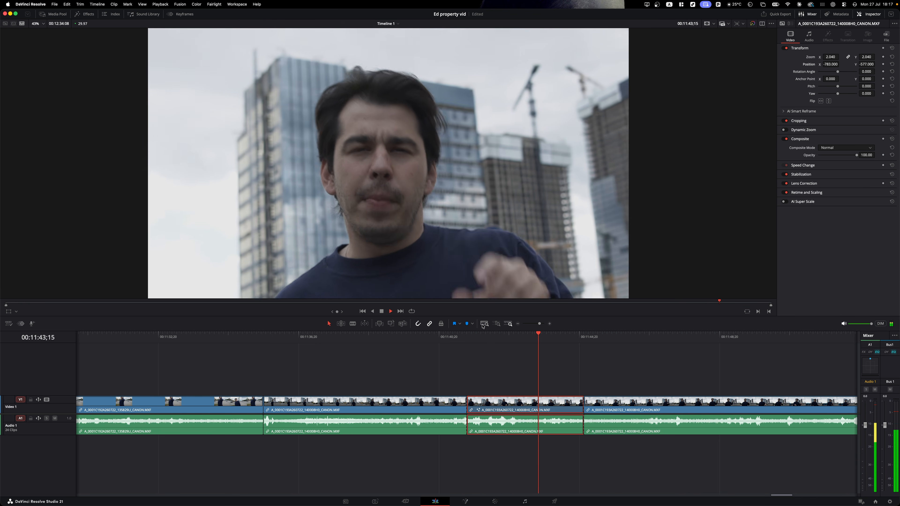
{"action": "key", "text": "space"}
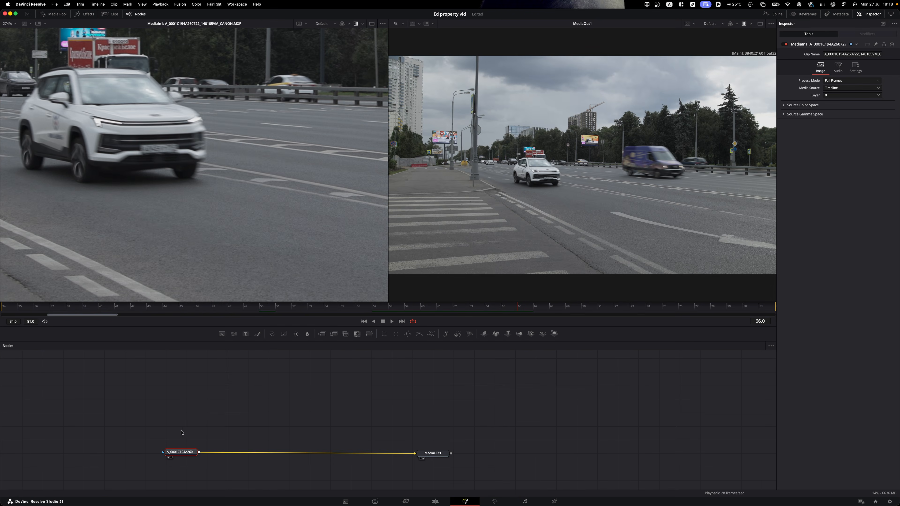
- Add a PlanarTracker on the car at reference frame 66, Hybrid Point/Area, Translation, tracking back to frame 34
{"action": "key", "text": "shift+space"}
{"action": "type", "text": "plana"}
{"action": "key", "text": "Return"}
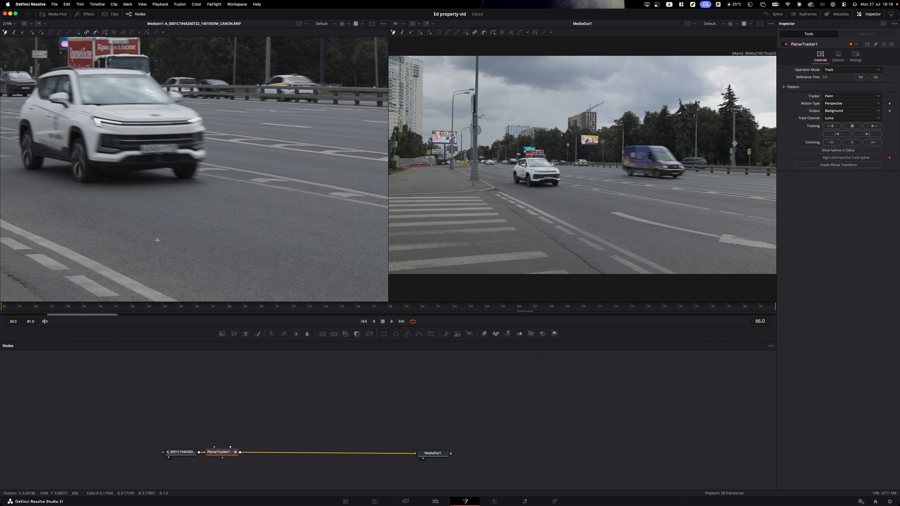
{"action": "left_click", "coordinate": [135, 140]}
{"action": "left_click", "coordinate": [860, 76]}
{"action": "left_click", "coordinate": [860, 96]}
{"action": "left_click", "coordinate": [860, 111]}
{"action": "left_click", "coordinate": [860, 103]}
{"action": "left_click", "coordinate": [860, 111]}
{"action": "left_click", "coordinate": [831, 126]}
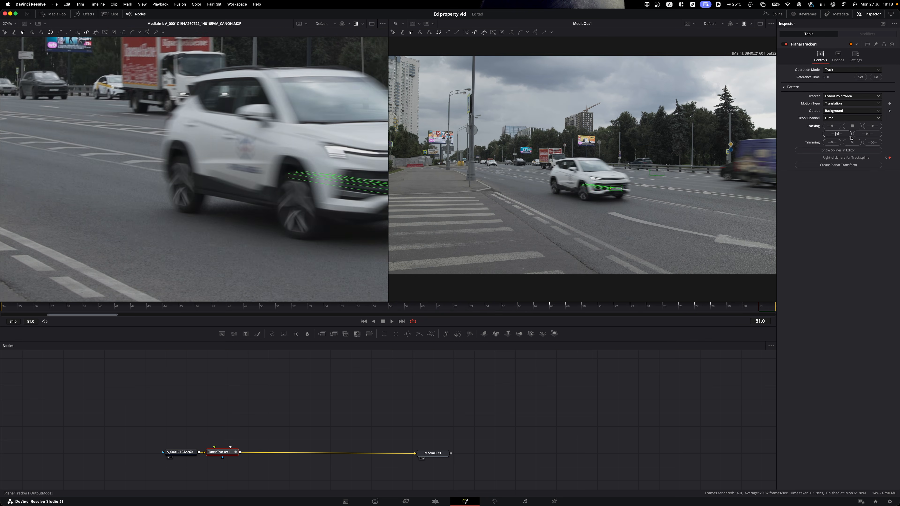
{"action": "left_click", "coordinate": [357, 305]}
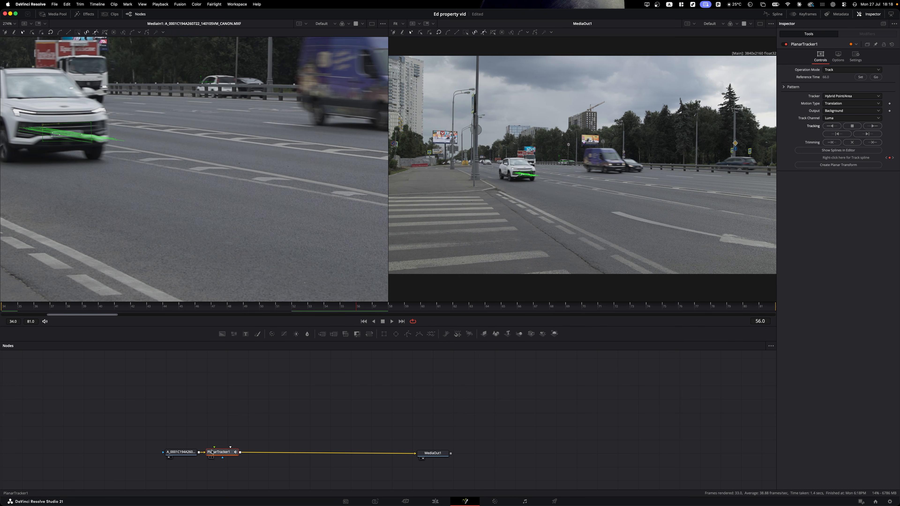
- Create a planar transform, merge a size-20.5 Blur over the main link, and add a Polygon mask
{"action": "left_click", "coordinate": [838, 164]}
{"action": "left_click_drag", "start_coordinate": [222, 452], "coordinate": [430, 403]}
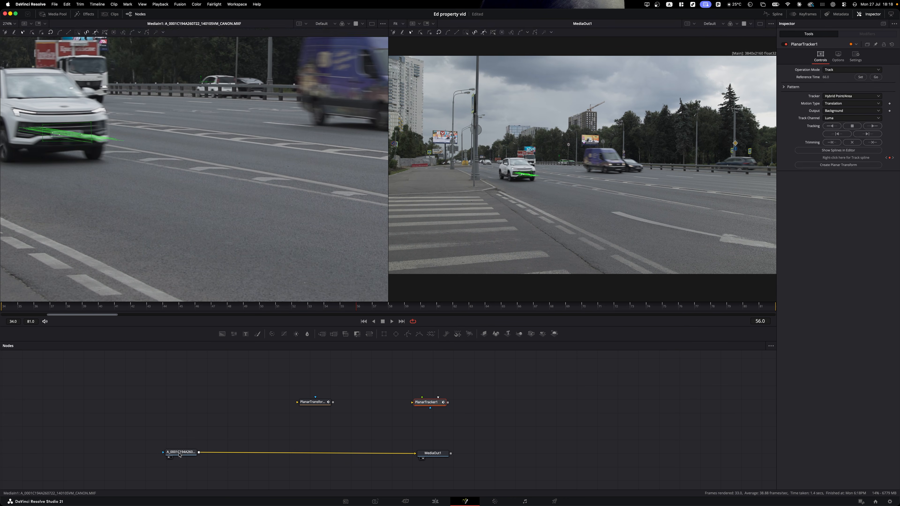
{"action": "key", "text": "shift+space"}
{"action": "type", "text": "planarblur"}
{"action": "key", "text": "Return"}
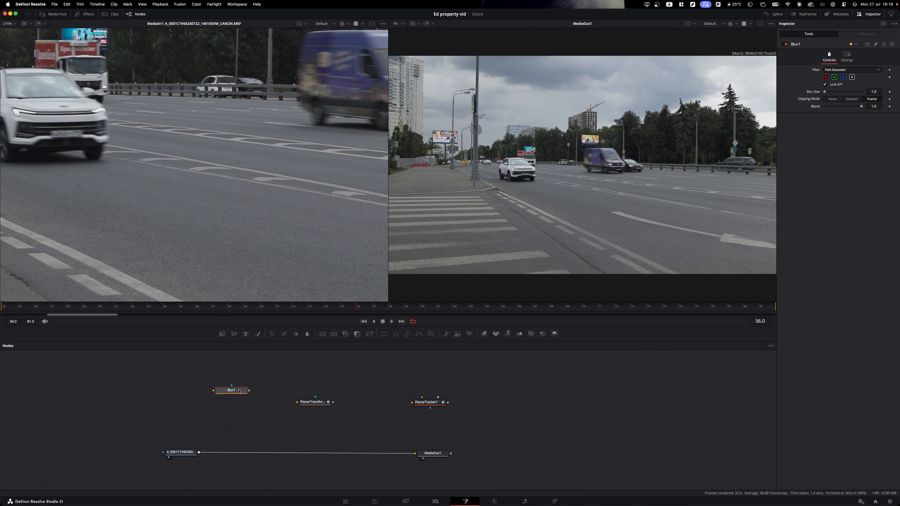
{"action": "left_click_drag", "start_coordinate": [248, 391], "coordinate": [171, 451]}
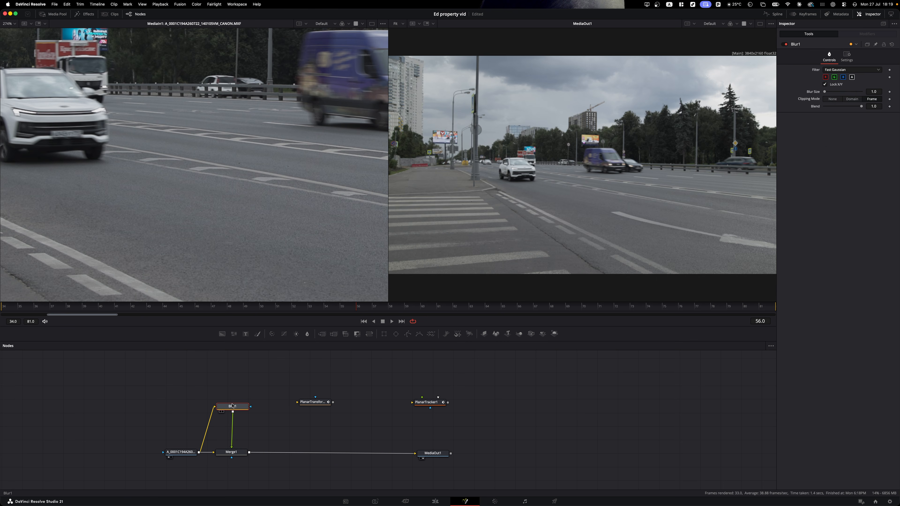
{"action": "left_click", "coordinate": [837, 91]}
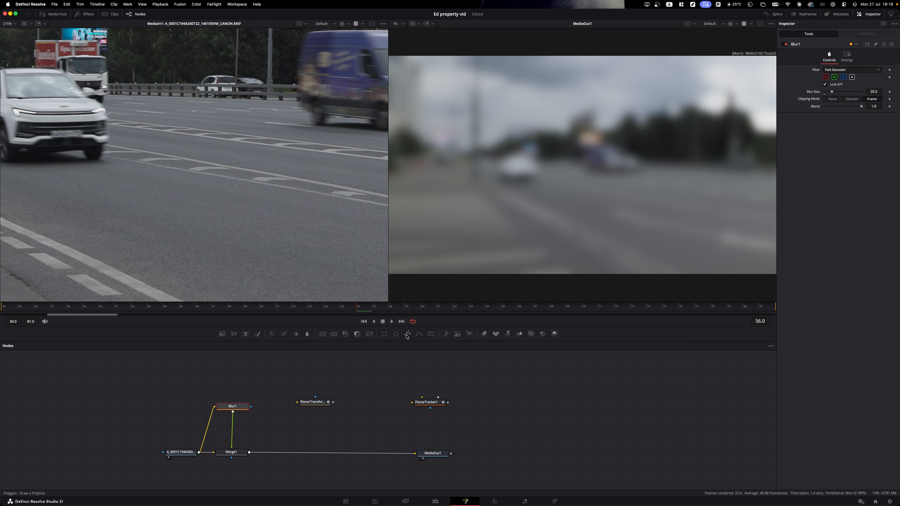
{"action": "left_click", "coordinate": [408, 333]}
{"action": "scroll", "coordinate": [231, 243], "scroll_direction": "up", "scroll_amount": 3}
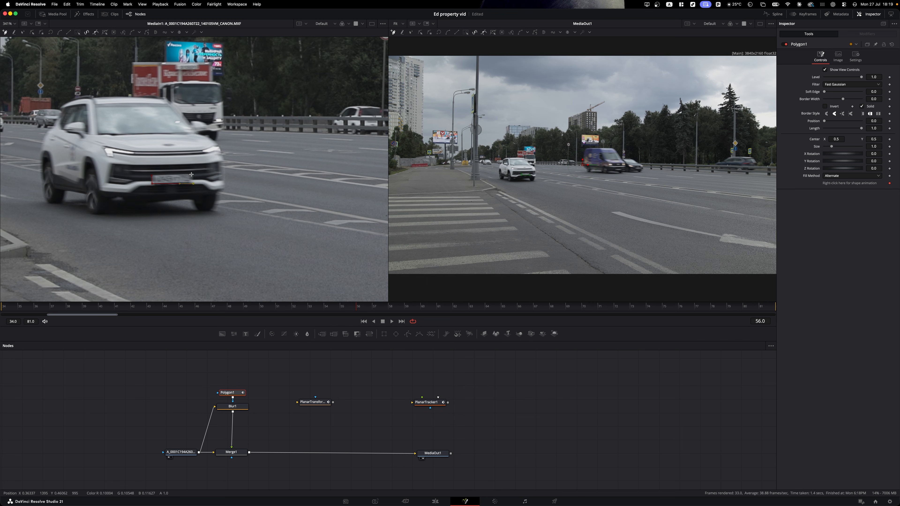
- Close the licence-plate polygon mask and insert PlanarTransform1 between Polygon1 and Blur1
{"action": "left_click", "coordinate": [153, 175]}
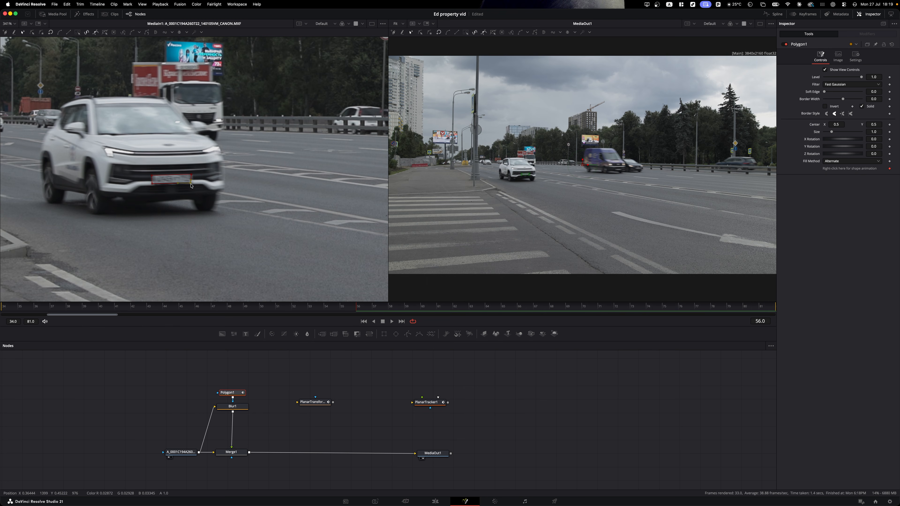
{"action": "left_click_drag", "start_coordinate": [235, 392], "coordinate": [235, 375]}
{"action": "left_click_drag", "start_coordinate": [308, 405], "coordinate": [271, 369]}
{"action": "scroll", "coordinate": [520, 191], "scroll_direction": "up", "scroll_amount": 5}
- Add a Transform node (xf) between PlanarTransform1 and Blur1
{"action": "key", "text": "shift+space"}
{"action": "type", "text": "xf"}
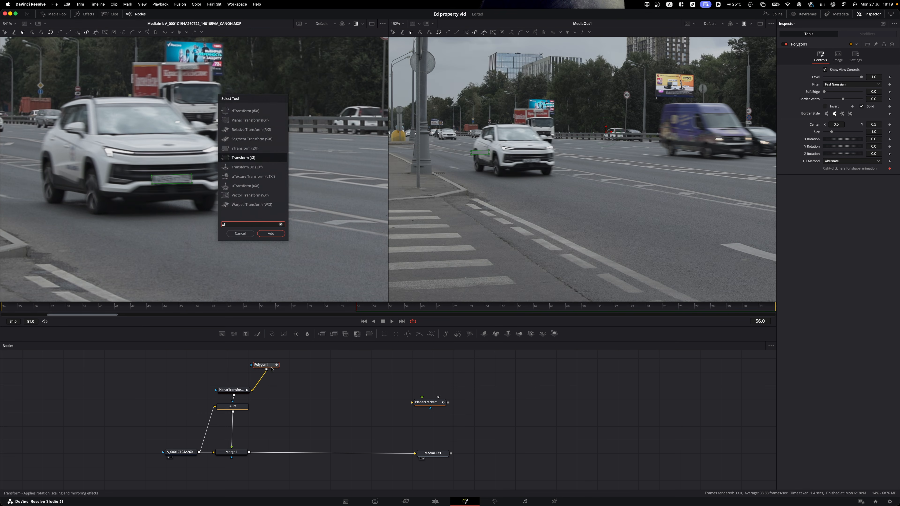
{"action": "key", "text": "Return"}
{"action": "key", "text": "BackSpace"}
{"action": "left_click_drag", "start_coordinate": [232, 392], "coordinate": [232, 378]}
{"action": "key", "text": "shift+space"}
{"action": "type", "text": "xf"}
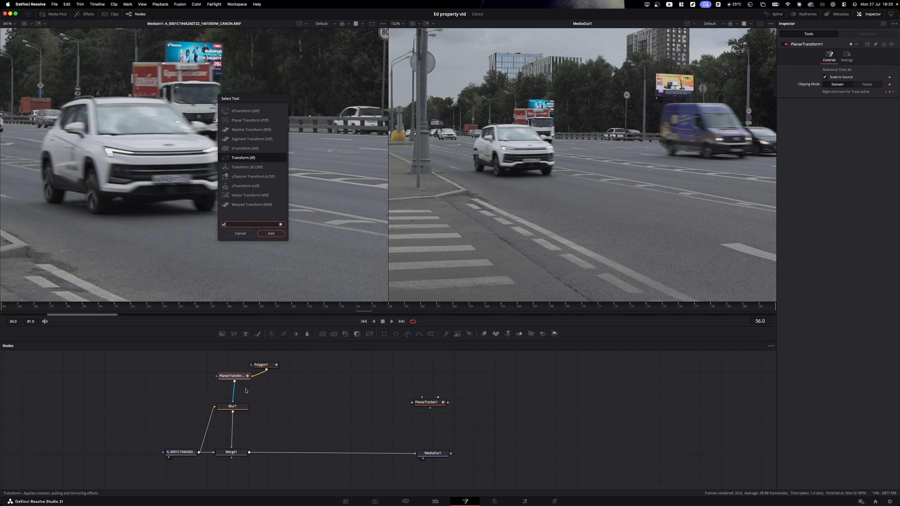
{"action": "key", "text": "Return"}
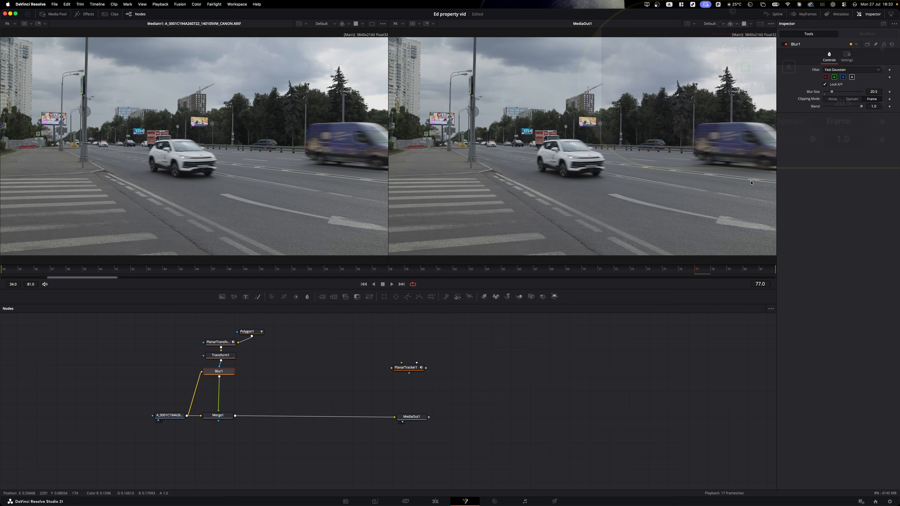
- Keyframe Blur Size at 20.5 on frame 77 and 38.6 on frame 79, then play it back
{"action": "left_click", "coordinate": [883, 103]}
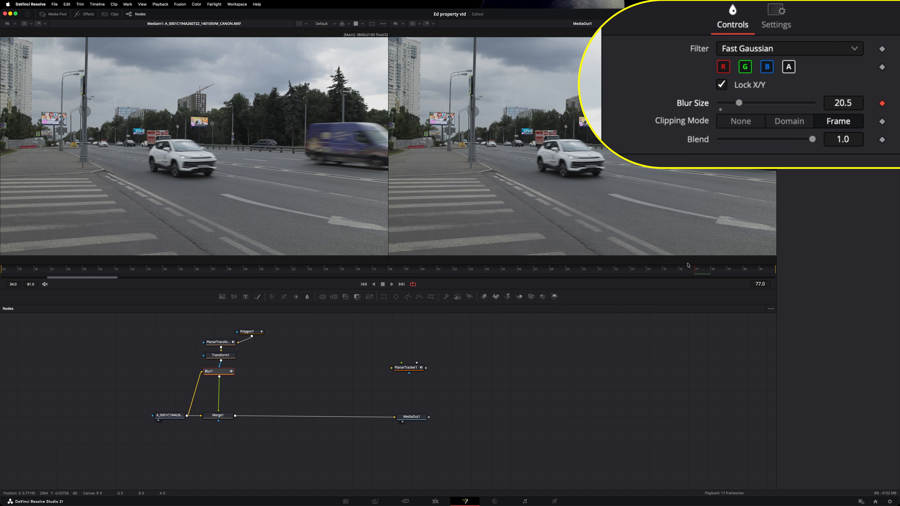
{"action": "left_click", "coordinate": [733, 269]}
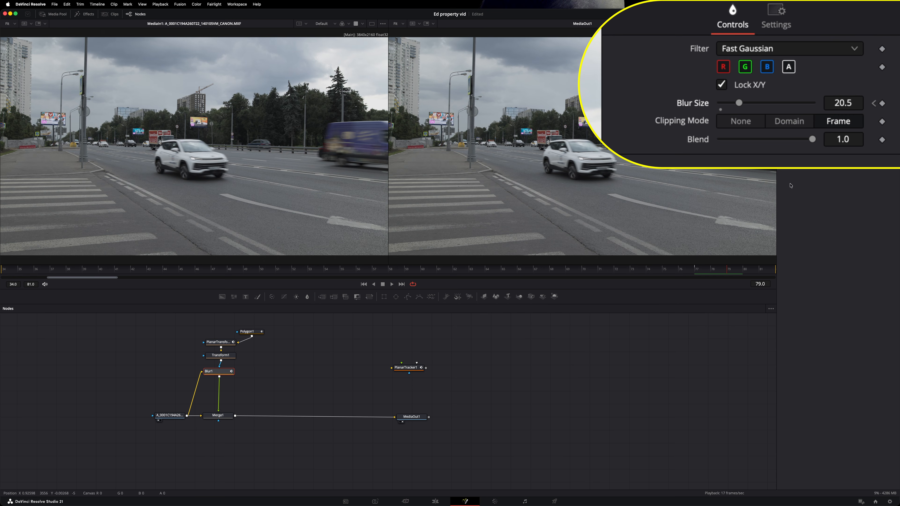
{"action": "left_click_drag", "start_coordinate": [738, 103], "coordinate": [755, 122]}
{"action": "left_click", "coordinate": [696, 270]}
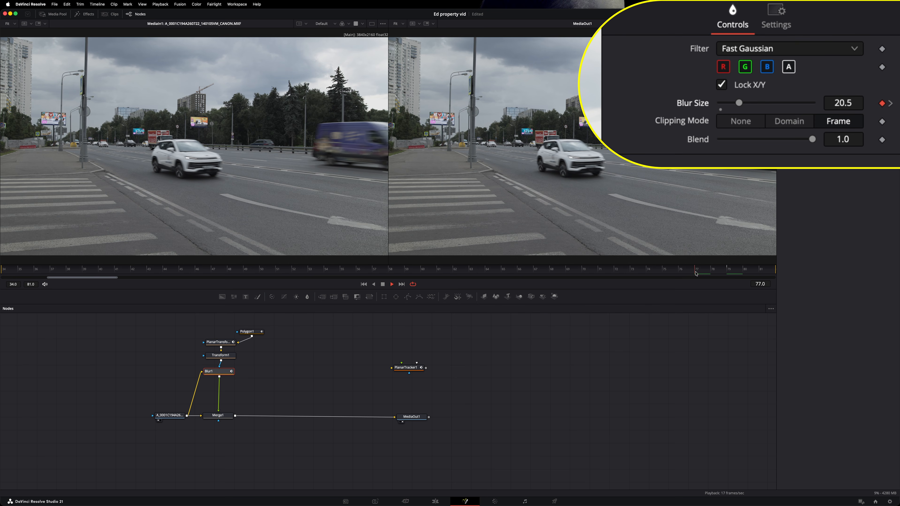
{"action": "key", "text": "space"}
{"action": "key", "text": "space"}
{"action": "left_click_drag", "start_coordinate": [714, 272], "coordinate": [700, 275]}
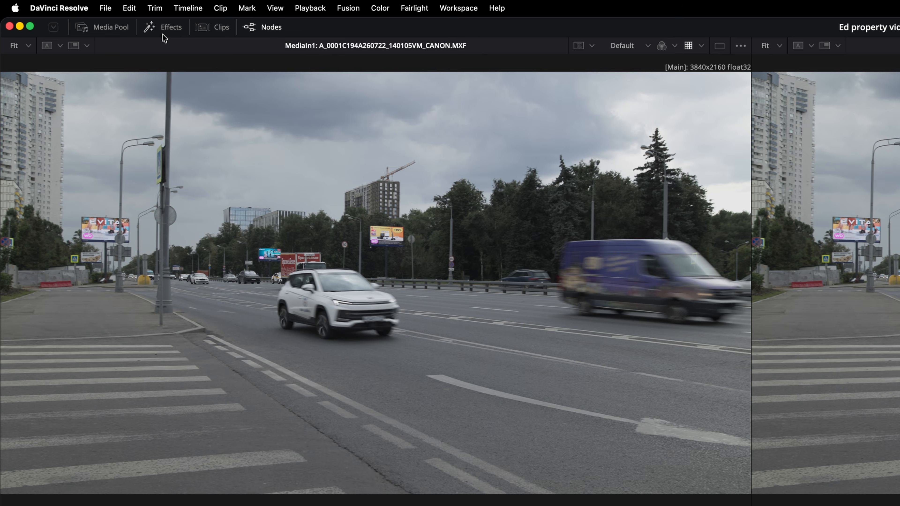
{"action": "left_click", "coordinate": [165, 28]}
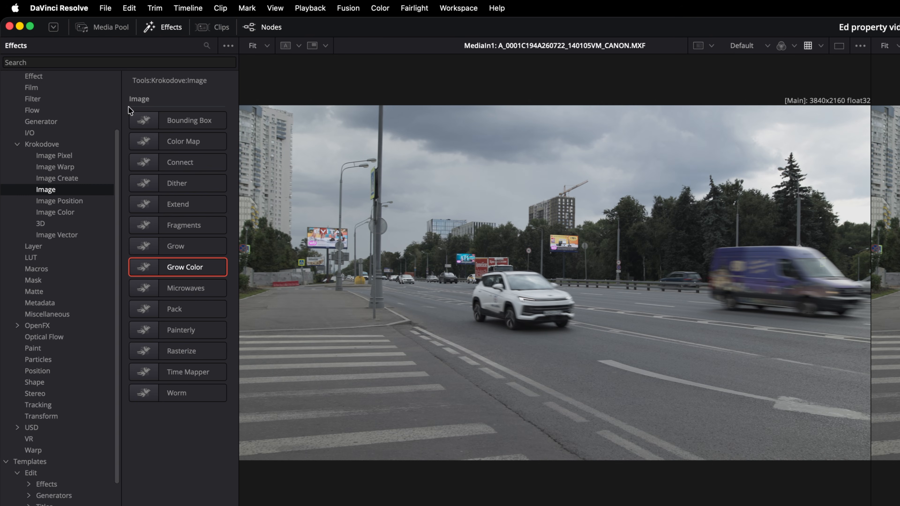
{"action": "left_click", "coordinate": [54, 149]}
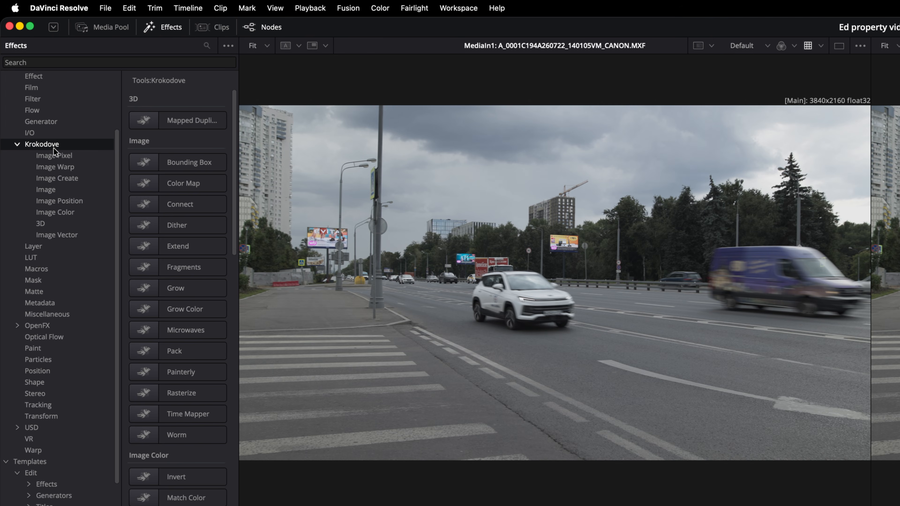
{"action": "left_click_drag", "start_coordinate": [240, 222], "coordinate": [421, 226]}
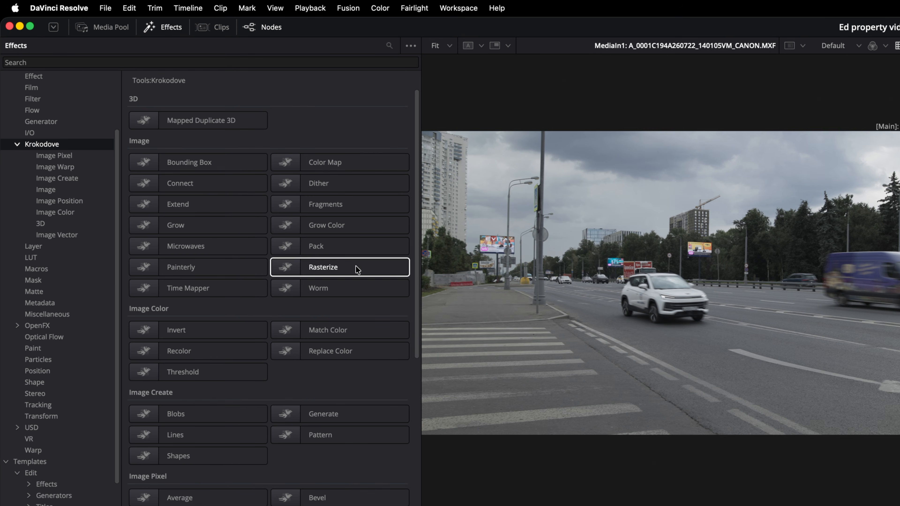
{"action": "scroll", "coordinate": [340, 285], "scroll_direction": "down", "scroll_amount": 3}
{"action": "scroll", "coordinate": [324, 278], "scroll_direction": "down", "scroll_amount": 11}
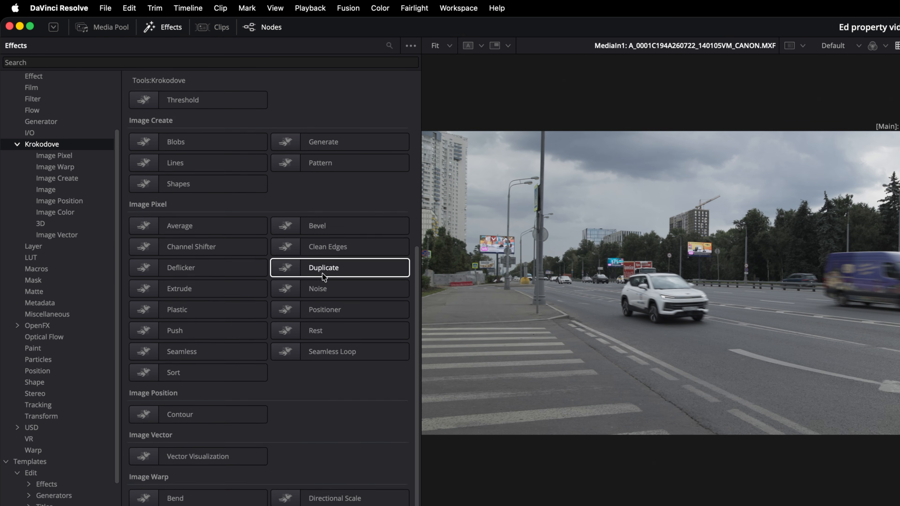
{"action": "left_click", "coordinate": [166, 28]}
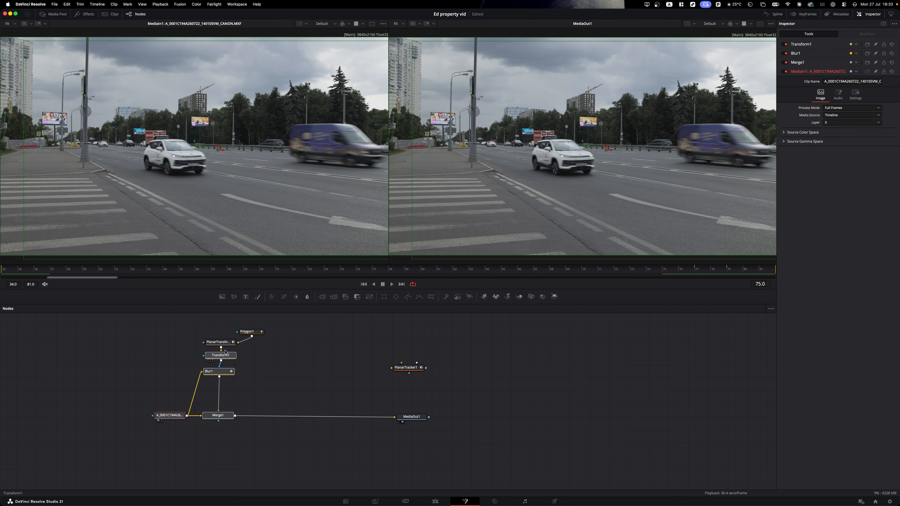
{"action": "left_click", "coordinate": [222, 343]}
- Start building a macro from the MediaOut1 node's context menu
{"action": "left_click", "coordinate": [410, 416]}
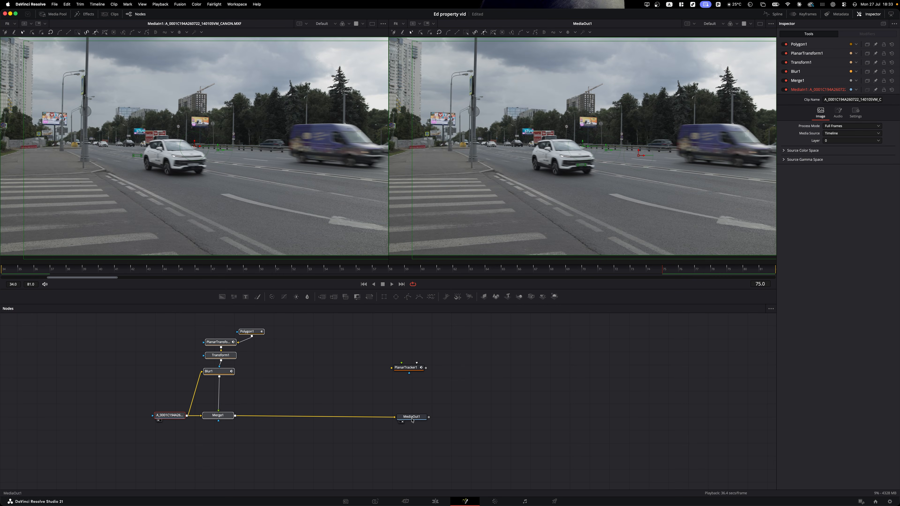
{"action": "right_click", "coordinate": [411, 416]}
{"action": "mouse_move", "coordinate": [457, 312]}
{"action": "left_click", "coordinate": [492, 313]}
{"action": "scroll", "coordinate": [427, 300], "scroll_direction": "down", "scroll_amount": 10}
{"action": "scroll", "coordinate": [404, 342], "scroll_direction": "down", "scroll_amount": 8}
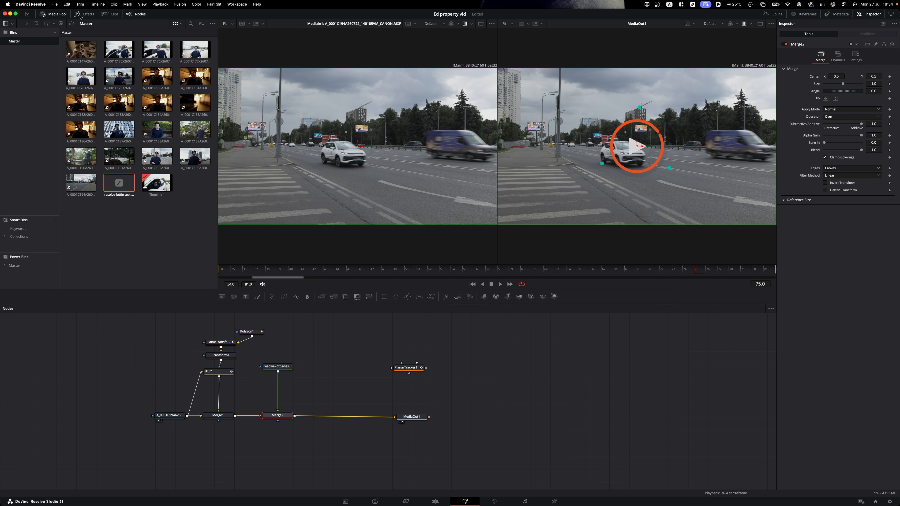
- Show the Effects Library, scrub frames to review the lottie overlay, then go to the Edit page
{"action": "left_click", "coordinate": [82, 14]}
{"action": "left_click", "coordinate": [429, 269]}
{"action": "left_click_drag", "start_coordinate": [445, 273], "coordinate": [383, 279]}
{"action": "left_click", "coordinate": [435, 500]}
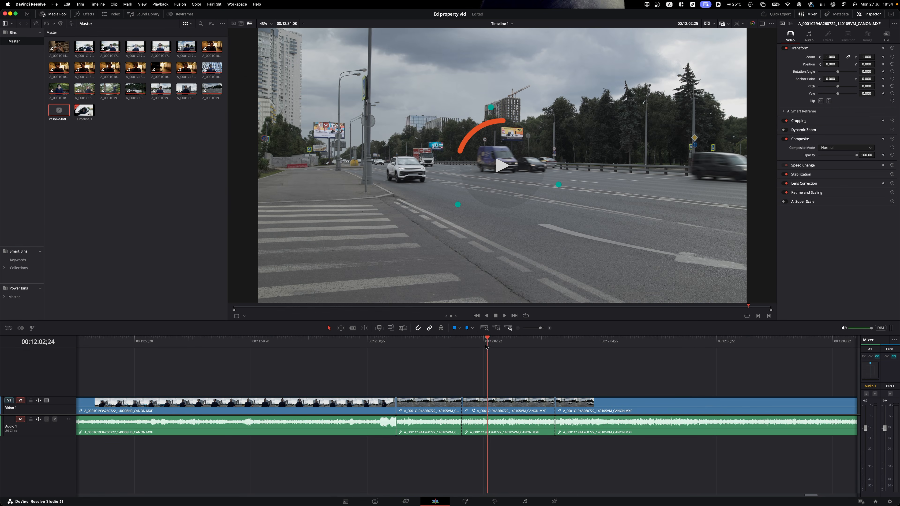
- Play and scrub the road clip from its start to preview the lottie overlay, then return to Fusion
{"action": "left_click", "coordinate": [479, 342]}
{"action": "key", "text": "space"}
{"action": "mouse_move", "coordinate": [497, 347]}
{"action": "left_mouse_down"}
{"action": "mouse_move", "coordinate": [472, 348]}
{"action": "mouse_move", "coordinate": [532, 348]}
{"action": "mouse_move", "coordinate": [514, 349]}
{"action": "left_mouse_up"}
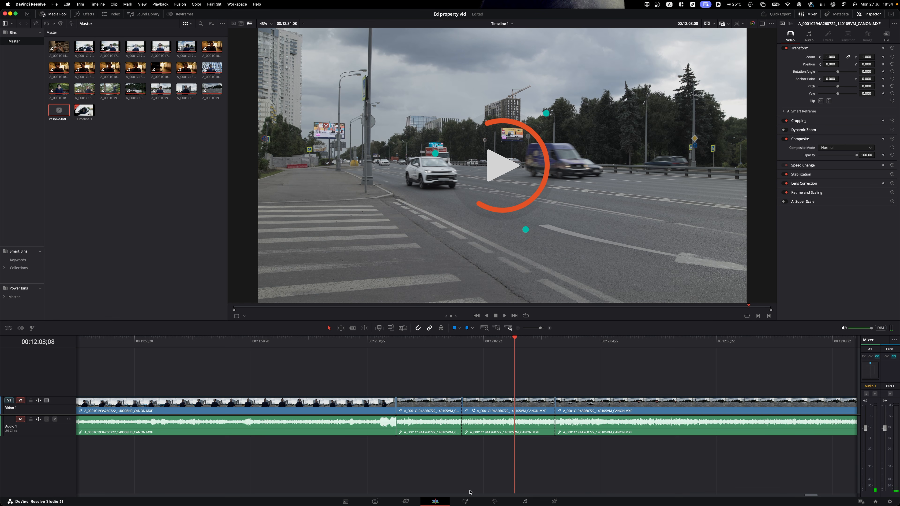
{"action": "left_click", "coordinate": [465, 502]}
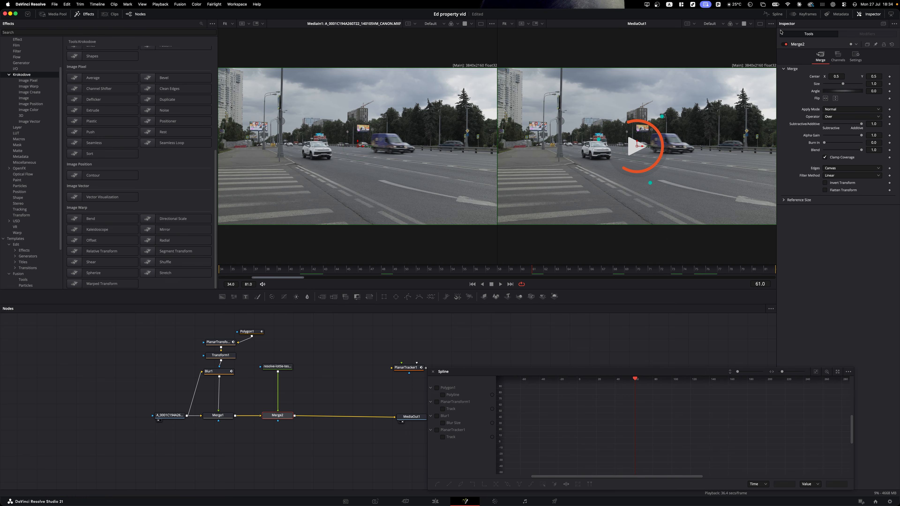
- Close the Spline editor so the full road-clip node tree is visible
{"action": "left_click", "coordinate": [771, 14]}
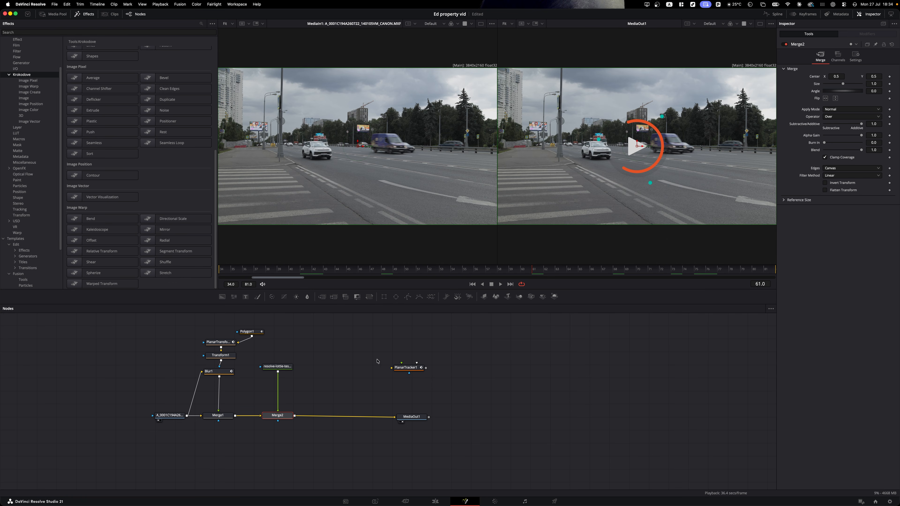
{"action": "scroll", "coordinate": [415, 377], "scroll_direction": "left", "scroll_amount": 3}
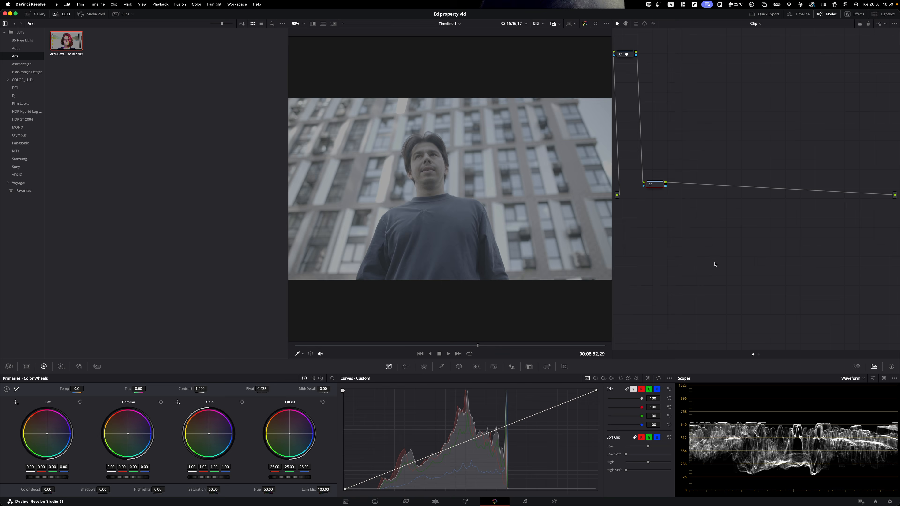
- Apply the Arri Alexa LogC to Rec709 LUT to node 02 and close the LUT gallery
{"action": "left_click_drag", "start_coordinate": [78, 36], "coordinate": [657, 186]}
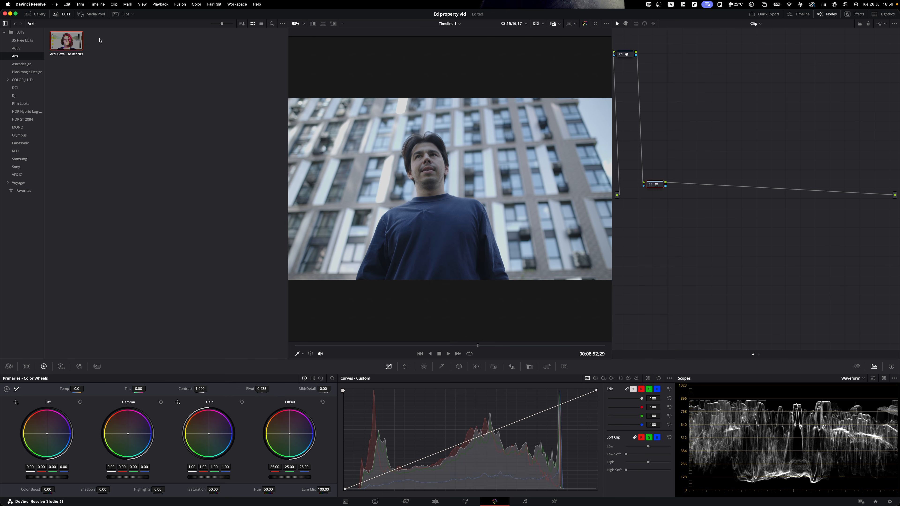
{"action": "left_click", "coordinate": [62, 18]}
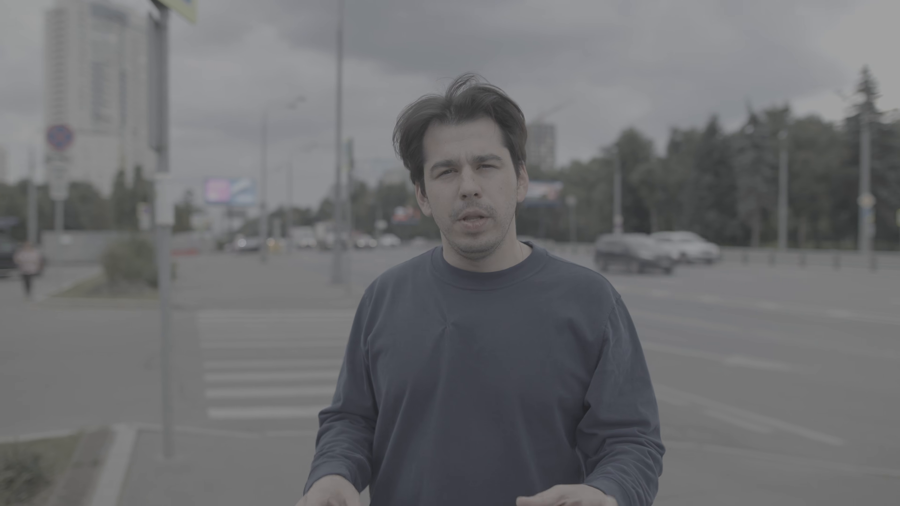
{"action": "key", "text": "Delete"}
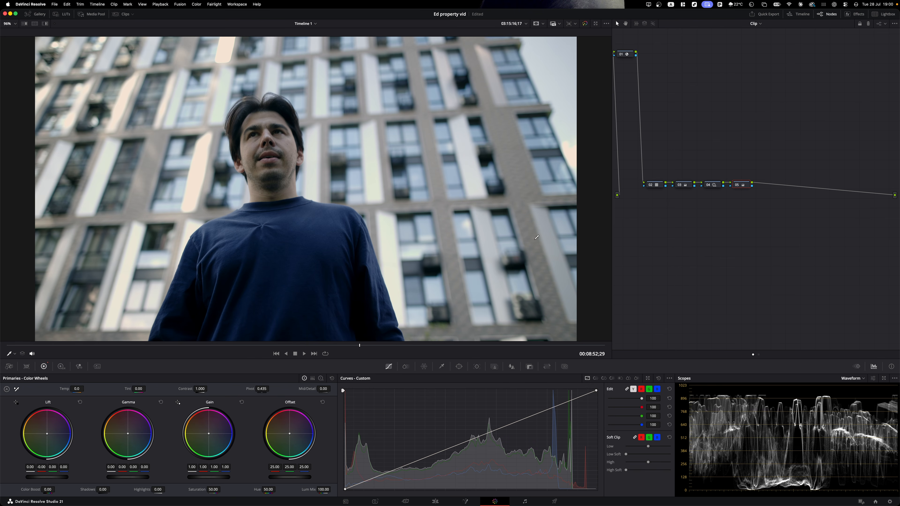
- Switch the scopes display to the RGB Parade
{"action": "left_click", "coordinate": [859, 379]}
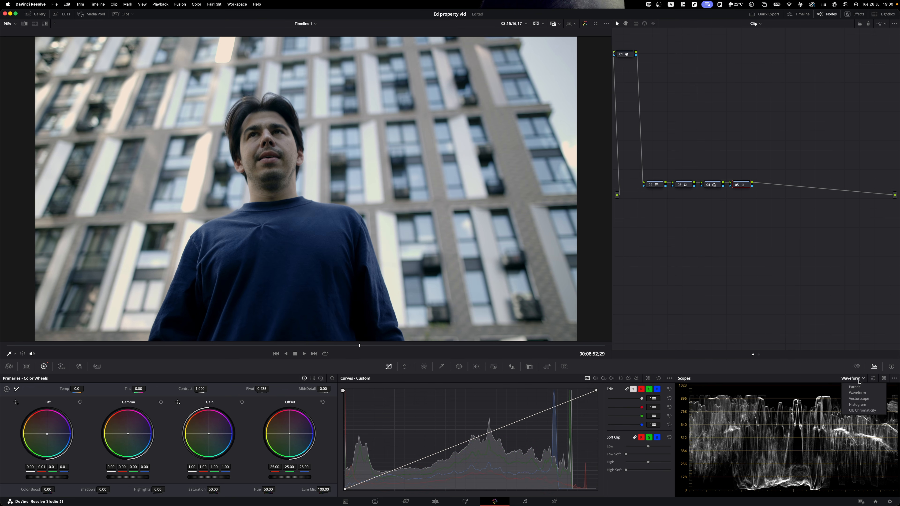
{"action": "left_click", "coordinate": [861, 399]}
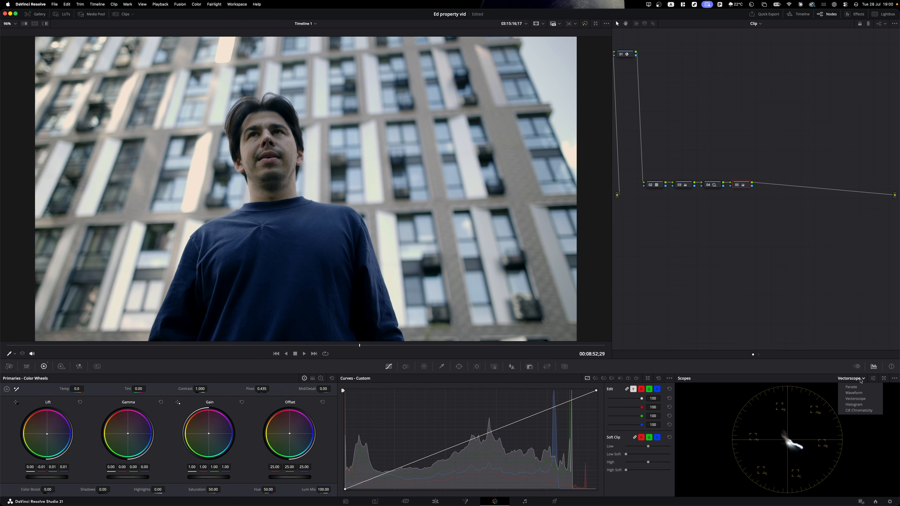
{"action": "left_click", "coordinate": [852, 386]}
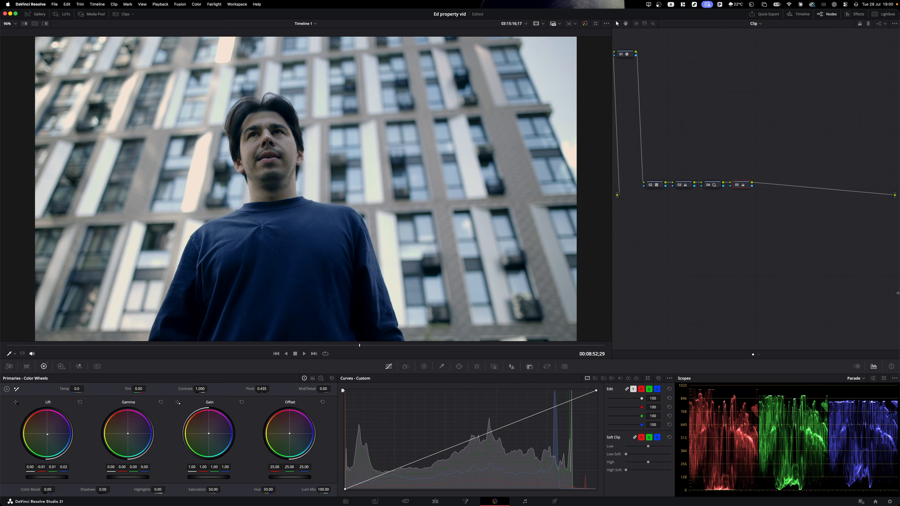
- Warm the Lift and Gain balance (gain red 1.07, blue 0.88), then view the vectorscope
{"action": "left_click_drag", "start_coordinate": [48, 435], "coordinate": [48, 435]}
{"action": "left_click_drag", "start_coordinate": [209, 433], "coordinate": [208, 433]}
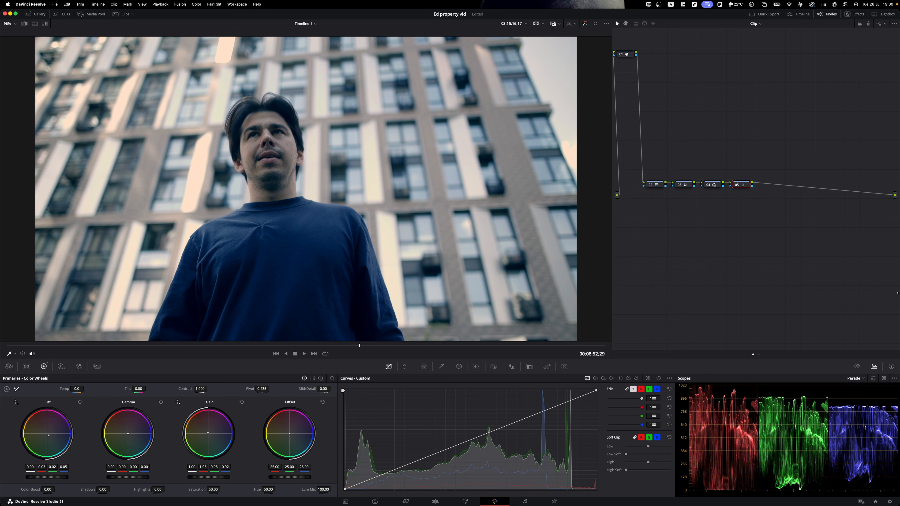
{"action": "left_click_drag", "start_coordinate": [208, 432], "coordinate": [208, 432]}
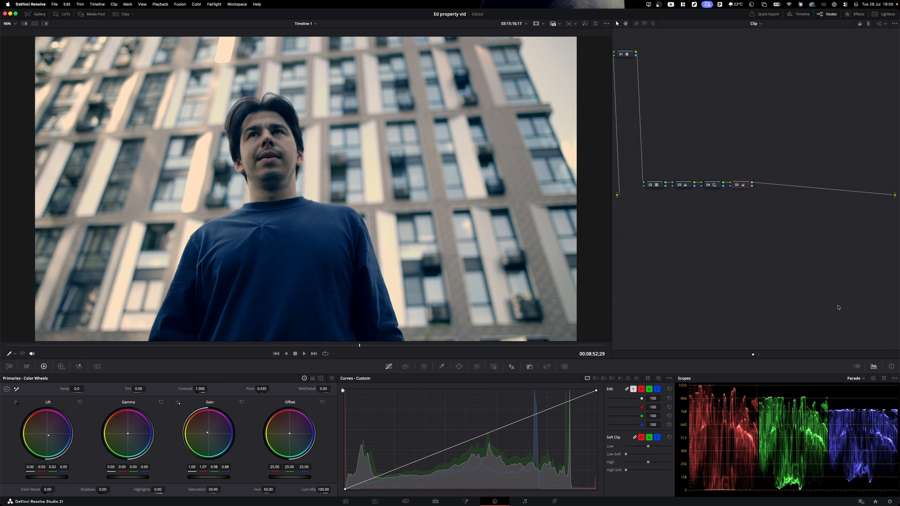
{"action": "left_click", "coordinate": [320, 378]}
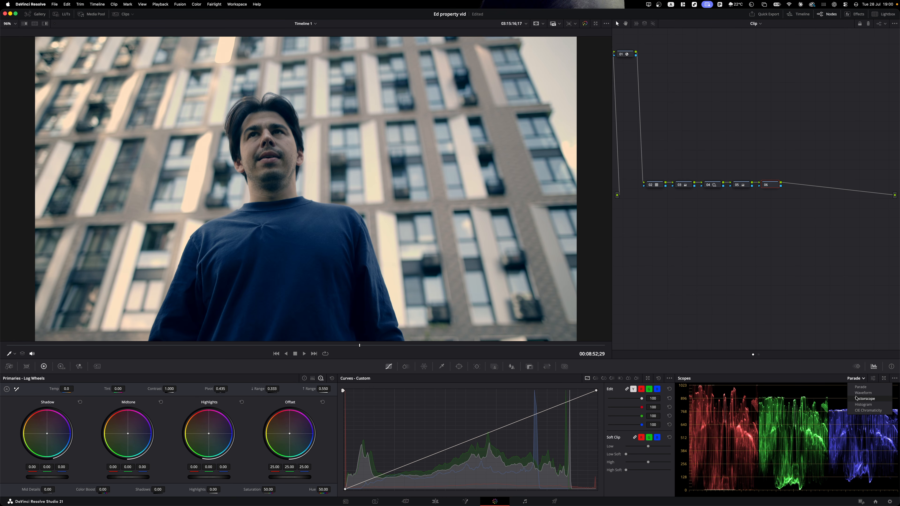
{"action": "left_click", "coordinate": [864, 398]}
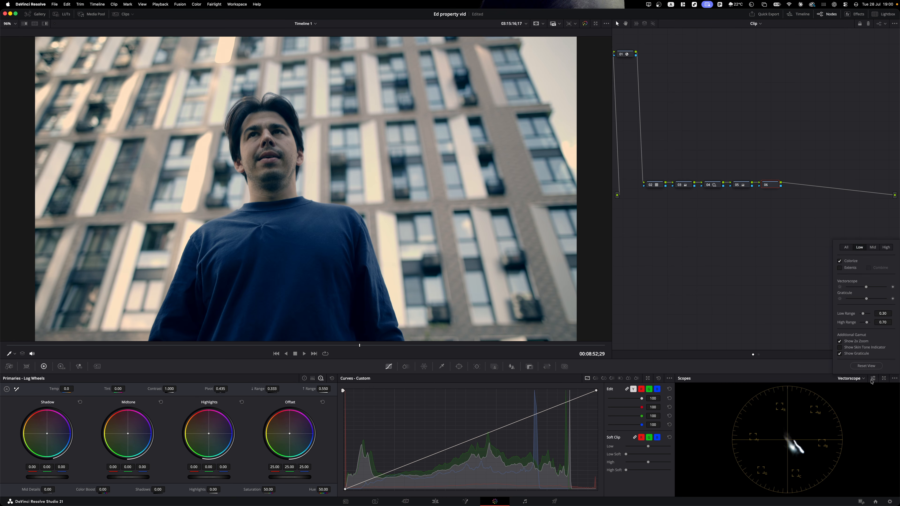
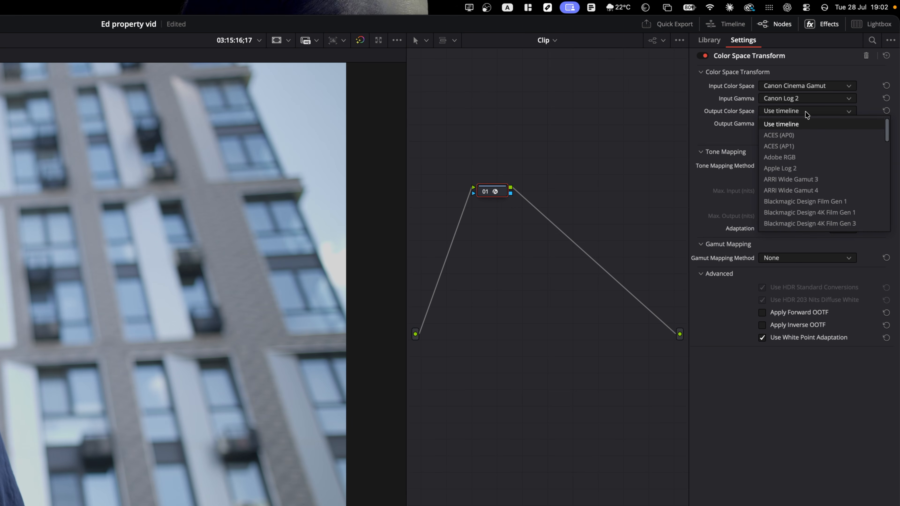
- Convert the log clip to Rec.709 output colour space with Gamma 2.4 and compare before/after
{"action": "left_click", "coordinate": [793, 212]}
{"action": "left_click", "coordinate": [785, 124]}
{"action": "scroll", "coordinate": [785, 184], "scroll_direction": "down", "scroll_amount": 8}
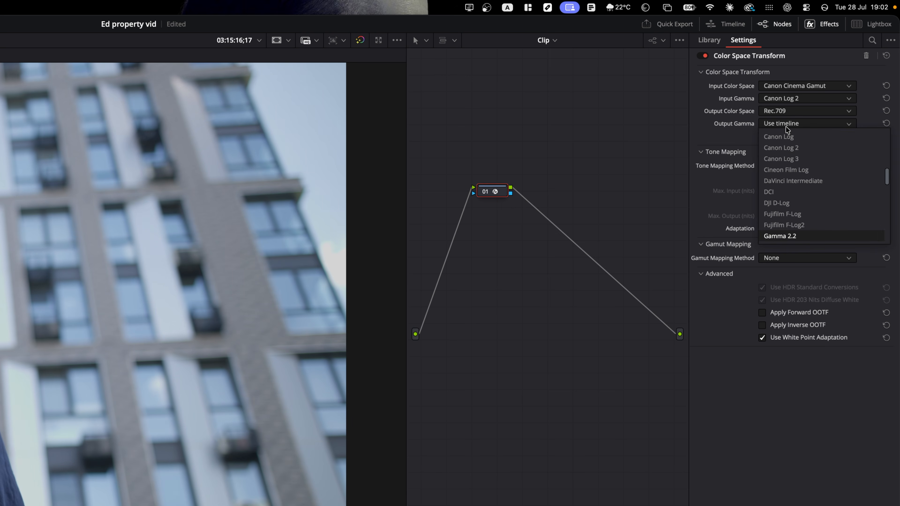
{"action": "left_click", "coordinate": [804, 235]}
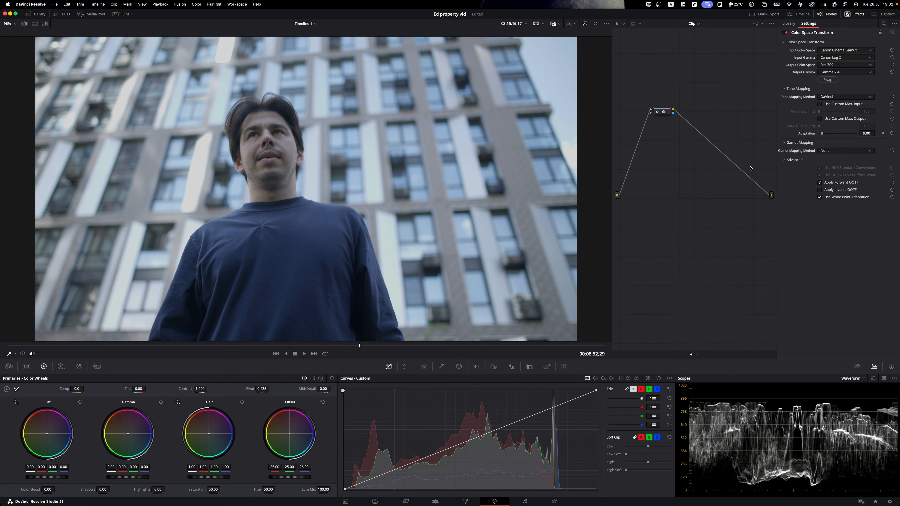
{"action": "key", "text": "shift+d"}
{"action": "key", "text": "shift+d"}
{"action": "key", "text": "shift+d"}
{"action": "key", "text": "shift+d"}
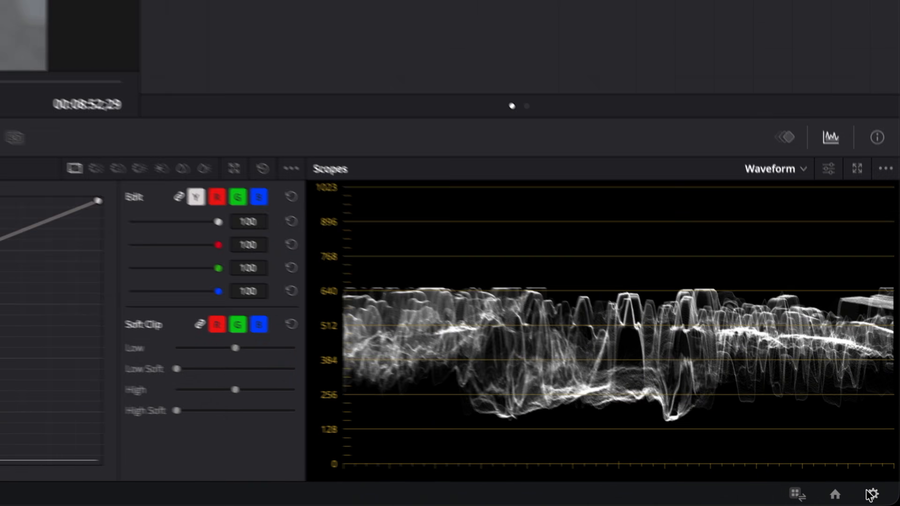
- Set the project's colour science to DaVinci YRGB Color Managed, save, and apply the Arri Alexa LUT
{"action": "left_click", "coordinate": [869, 493]}
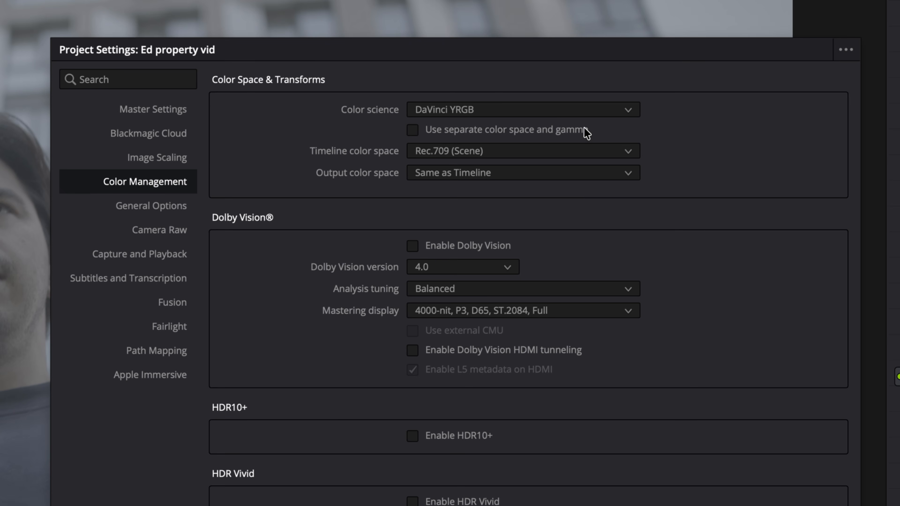
{"action": "left_click", "coordinate": [571, 111]}
{"action": "left_click", "coordinate": [566, 147]}
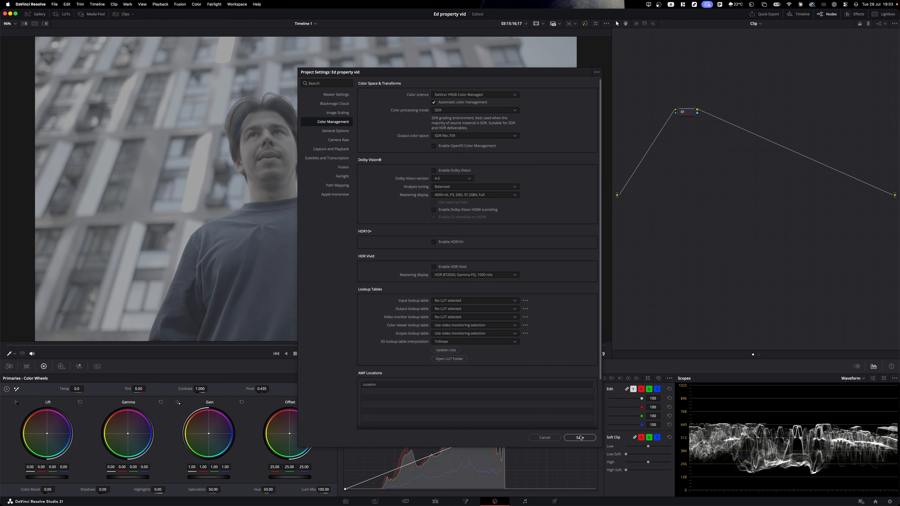
{"action": "left_click", "coordinate": [579, 438]}
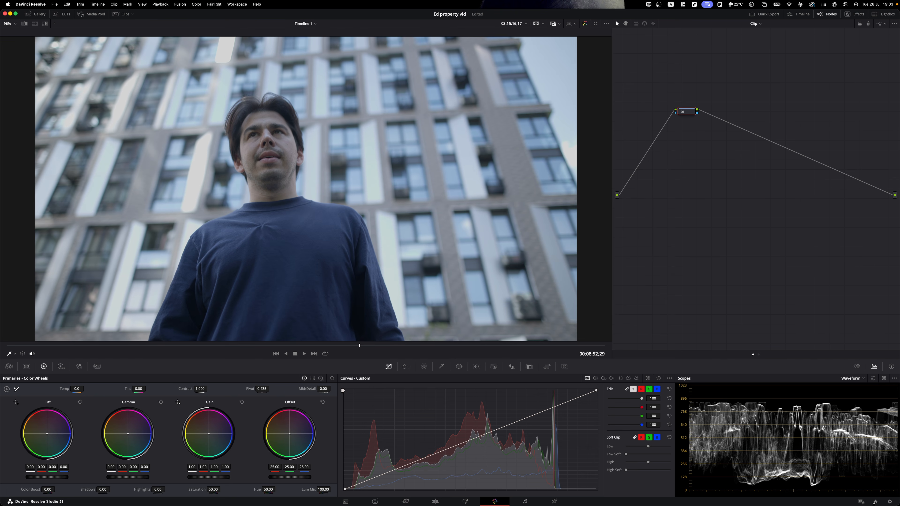
{"action": "key", "text": "shift+9"}
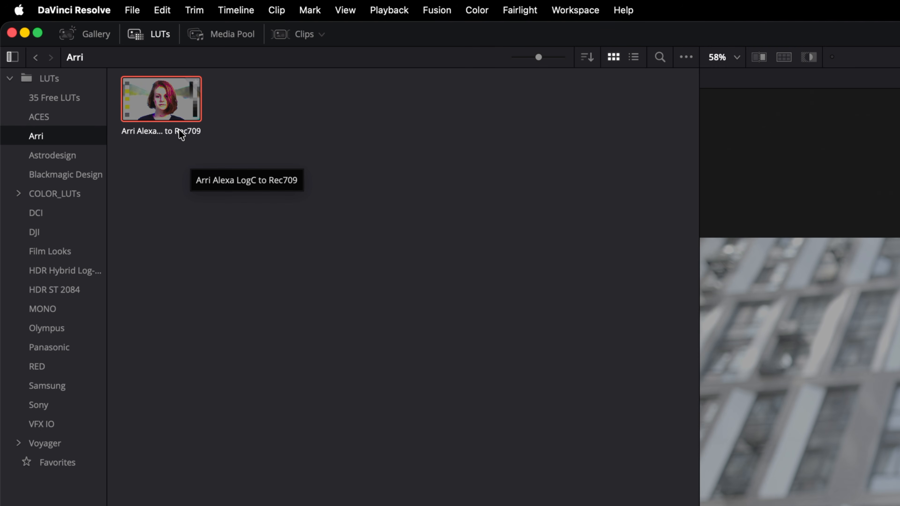
{"action": "left_click_drag", "start_coordinate": [178, 129], "coordinate": [283, 224]}
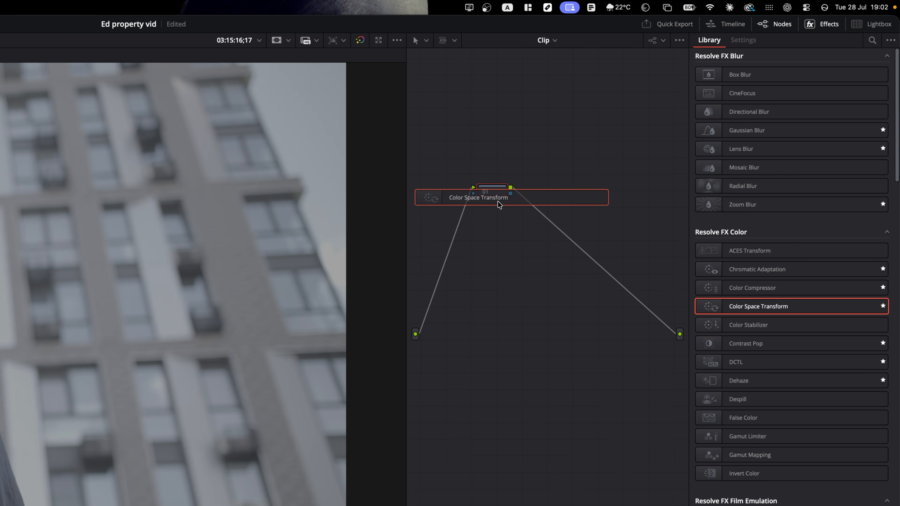
- Add a Color Space Transform node, check its input colour space list, then select the Contrast node
{"action": "left_click_drag", "start_coordinate": [497, 202], "coordinate": [494, 198]}
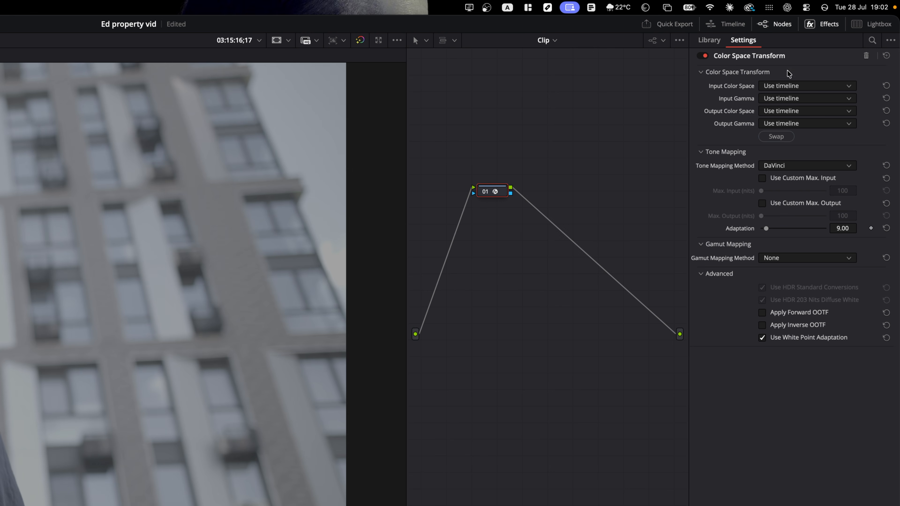
{"action": "left_click", "coordinate": [813, 86]}
{"action": "scroll", "coordinate": [810, 119], "scroll_direction": "down", "scroll_amount": 3}
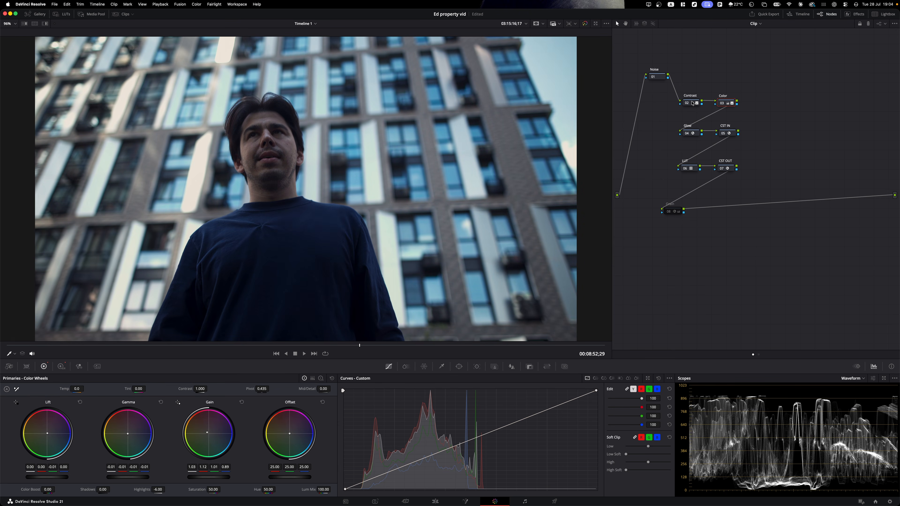
{"action": "left_click", "coordinate": [692, 103]}
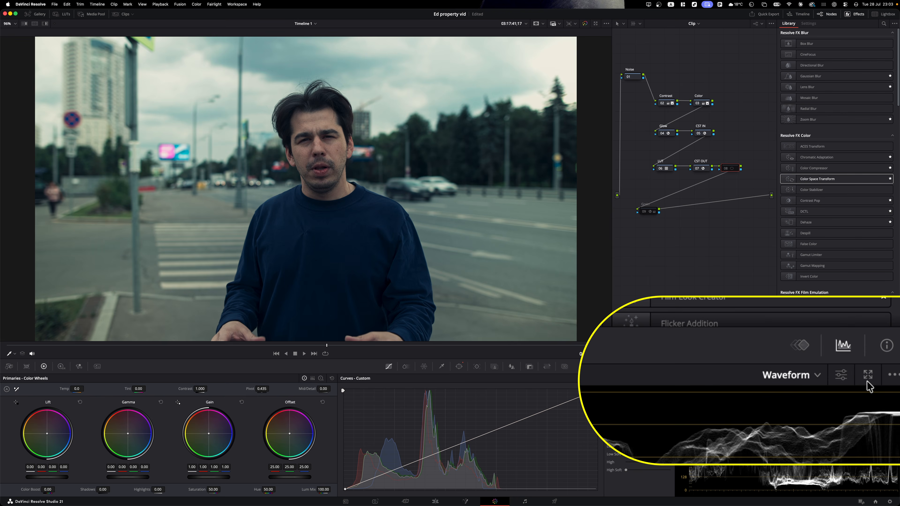
- Float the scopes, dock them back into the Color page, and display the vectorscope
{"action": "left_click", "coordinate": [873, 367]}
{"action": "left_click_drag", "start_coordinate": [506, 112], "coordinate": [427, 151]}
{"action": "left_click", "coordinate": [285, 152]}
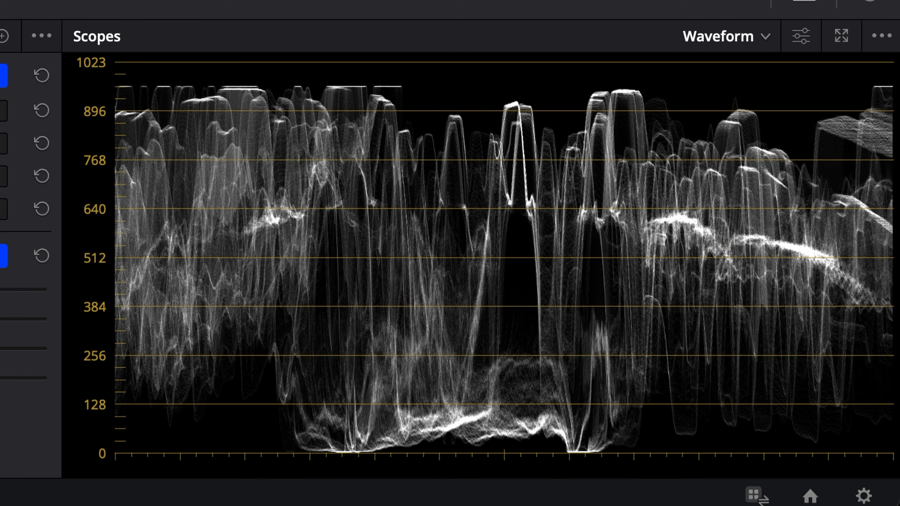
{"action": "left_click", "coordinate": [751, 37]}
{"action": "left_click", "coordinate": [734, 112]}
{"action": "left_click", "coordinate": [749, 39]}
{"action": "left_click", "coordinate": [741, 76]}
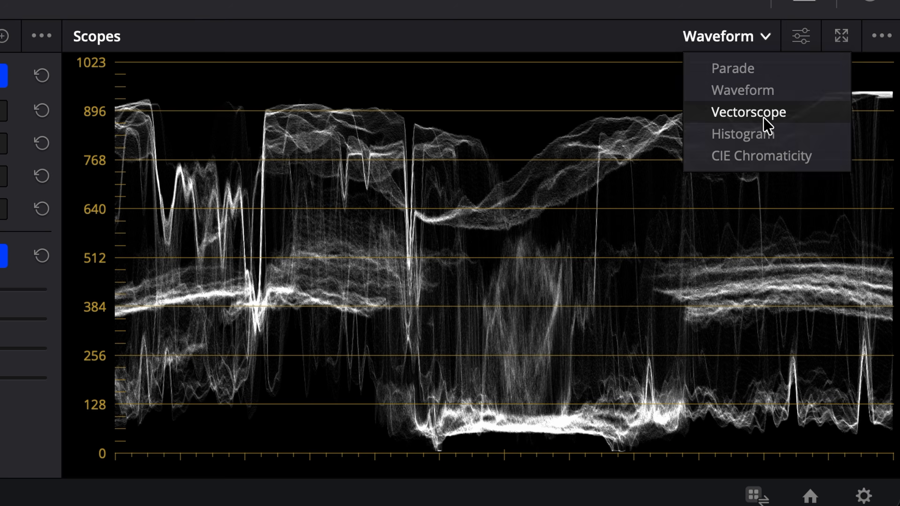
{"action": "left_click", "coordinate": [763, 115]}
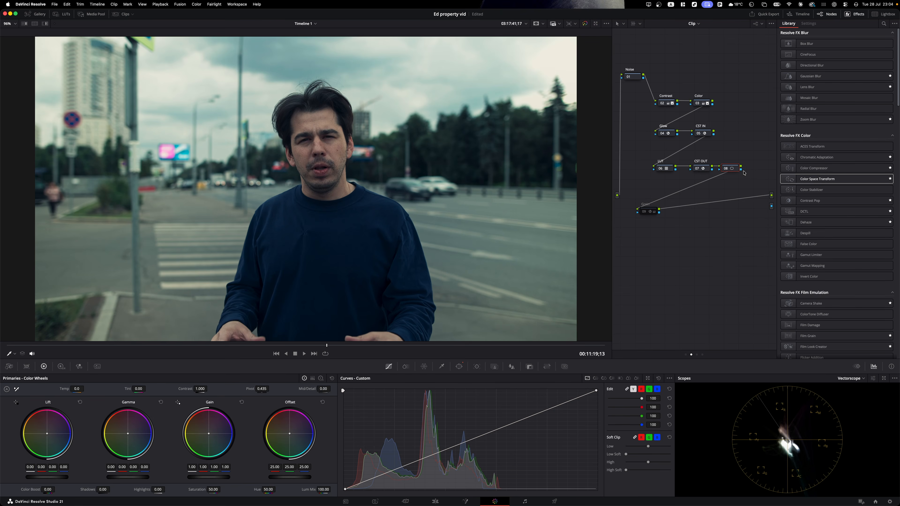
- Feed node 08's face mask to the alpha output and hide the skin tone indicator
{"action": "left_click_drag", "start_coordinate": [767, 206], "coordinate": [770, 206]}
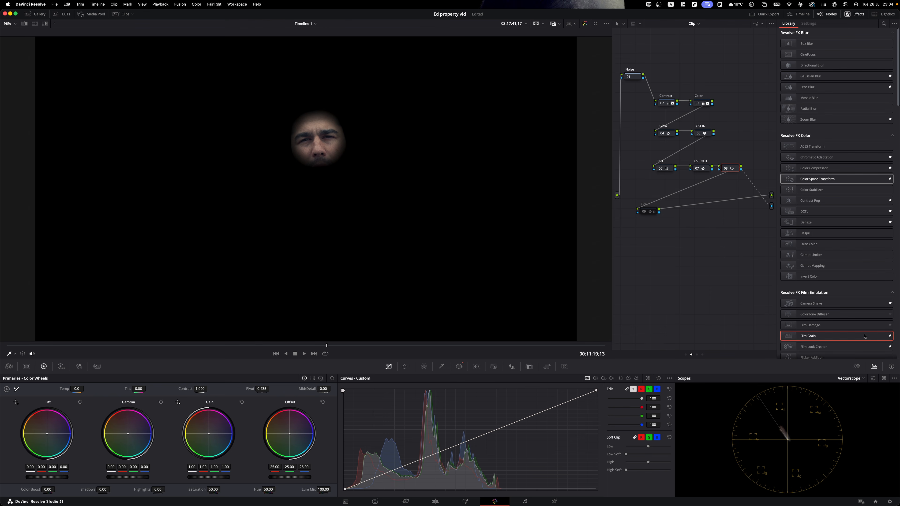
{"action": "left_click", "coordinate": [872, 379]}
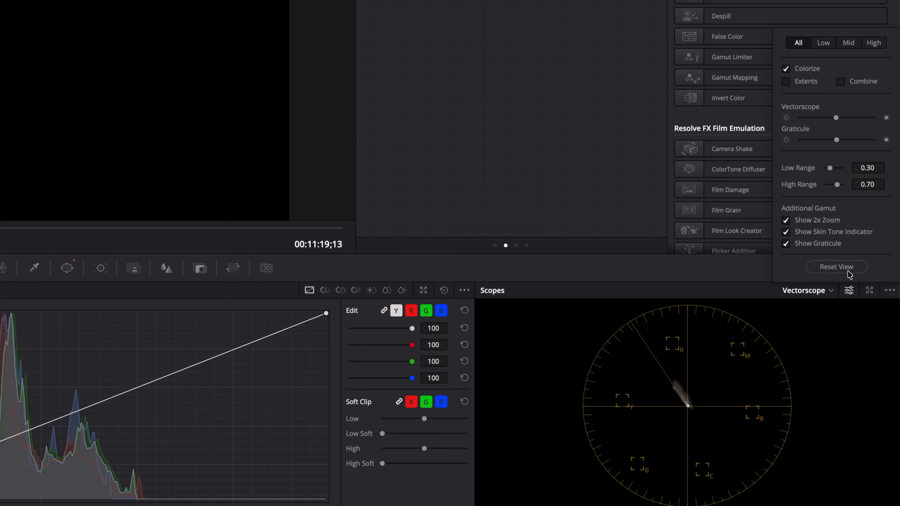
{"action": "left_click", "coordinate": [784, 234]}
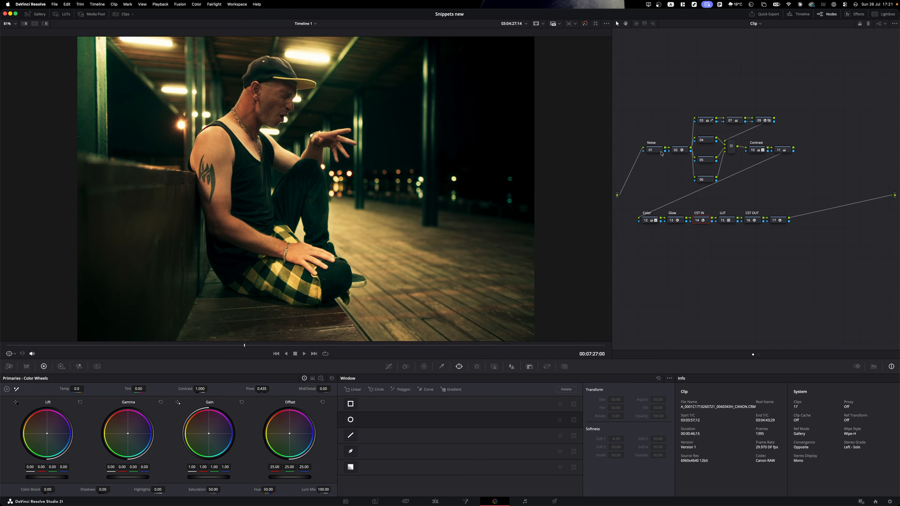
- Select every node in the tree and disable them all with Cmd+D
{"action": "left_click", "coordinate": [661, 152]}
{"action": "left_click_drag", "start_coordinate": [630, 100], "coordinate": [799, 234]}
{"action": "key", "text": "super+d"}
{"action": "left_click", "coordinate": [796, 185]}
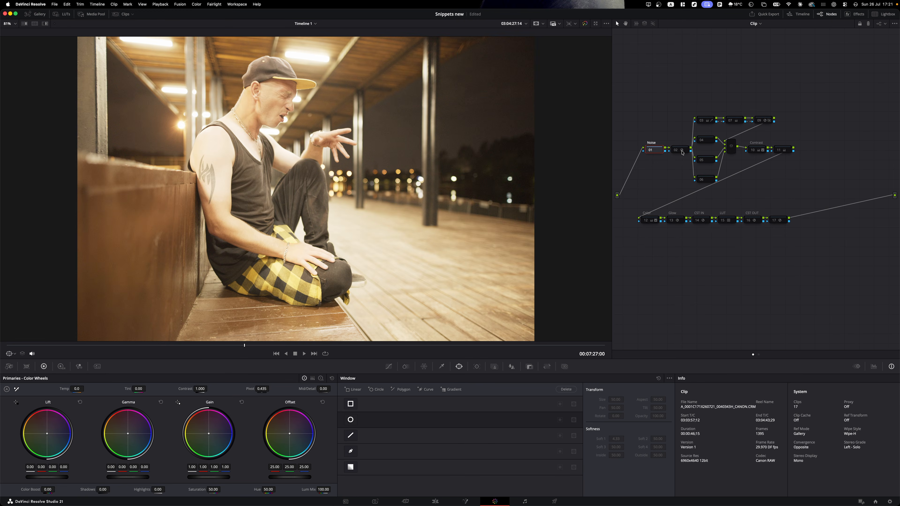
- Re-enable nodes 07, 09 and the Contrast node one at a time
{"action": "left_click", "coordinate": [505, 209]}
{"action": "left_click", "coordinate": [709, 120]}
{"action": "left_click_drag", "start_coordinate": [710, 101], "coordinate": [704, 188]}
{"action": "left_click", "coordinate": [736, 123]}
{"action": "key", "text": "super+d"}
{"action": "left_click", "coordinate": [765, 122]}
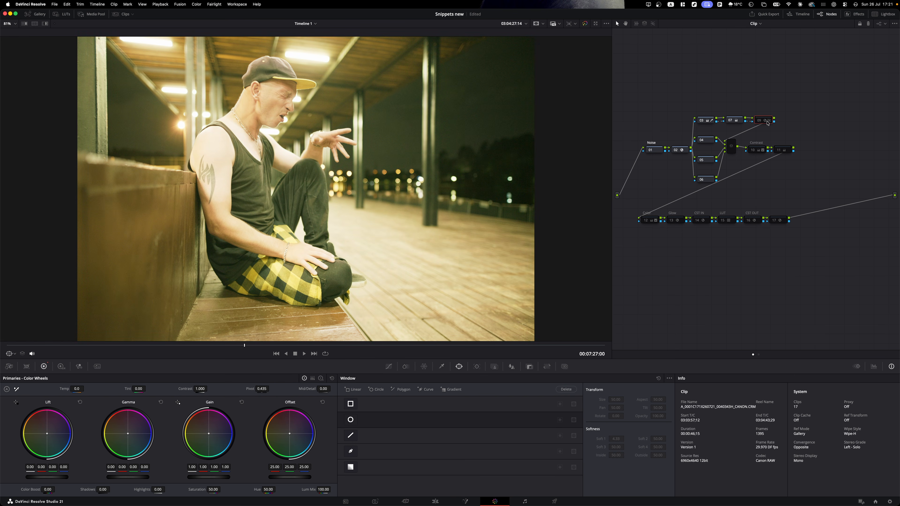
{"action": "key", "text": "super+d"}
{"action": "left_click", "coordinate": [758, 151]}
{"action": "key", "text": "super+d"}
- Turn node 11, the Color node and the Glow node back on
{"action": "left_click", "coordinate": [776, 151]}
{"action": "key", "text": "super+d"}
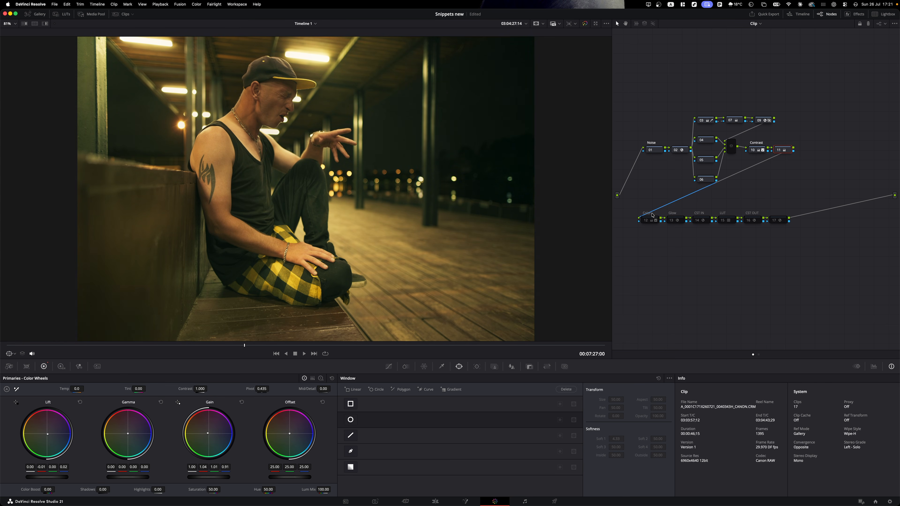
{"action": "left_click", "coordinate": [648, 220]}
{"action": "key", "text": "super+d"}
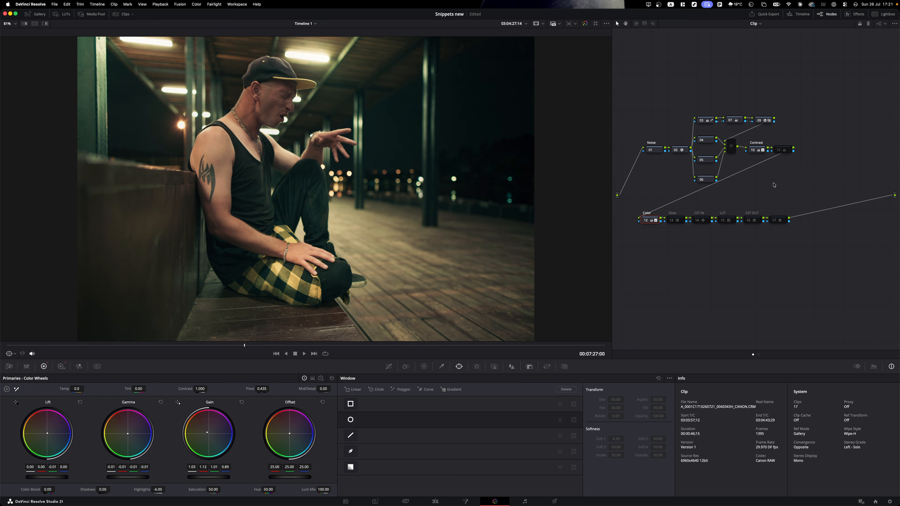
{"action": "left_click", "coordinate": [781, 150]}
{"action": "key", "text": "super+d"}
{"action": "left_click", "coordinate": [732, 147]}
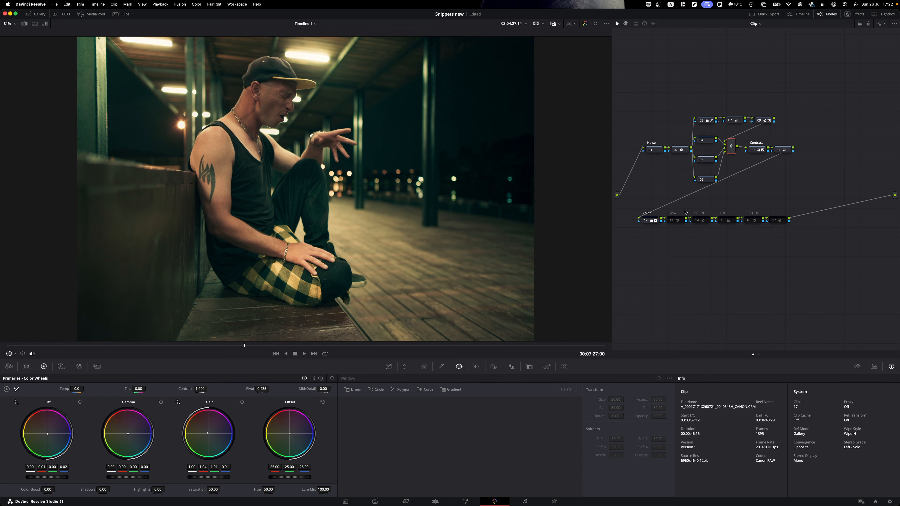
{"action": "left_click", "coordinate": [680, 222]}
{"action": "key", "text": "super+d"}
- Re-enable CST IN, LUT, CST OUT and node 17, then select node 03
{"action": "left_click", "coordinate": [706, 221]}
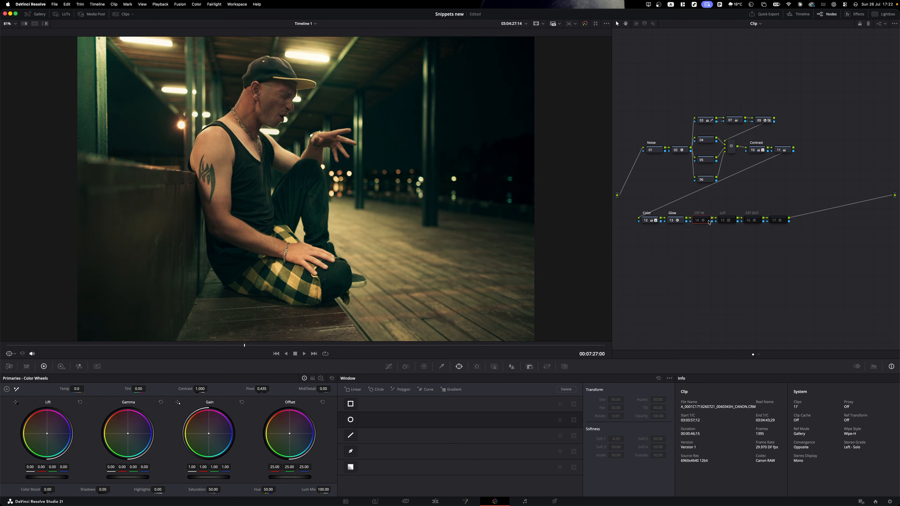
{"action": "key", "text": "super+d"}
{"action": "left_click", "coordinate": [731, 222]}
{"action": "key", "text": "super+d"}
{"action": "left_click", "coordinate": [755, 221]}
{"action": "key", "text": "super+d"}
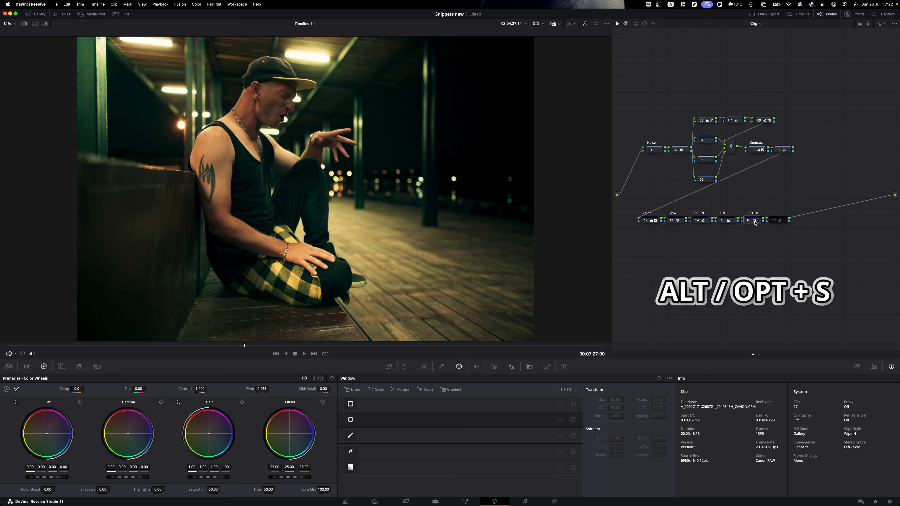
{"action": "left_click", "coordinate": [776, 220]}
{"action": "key", "text": "super+d"}
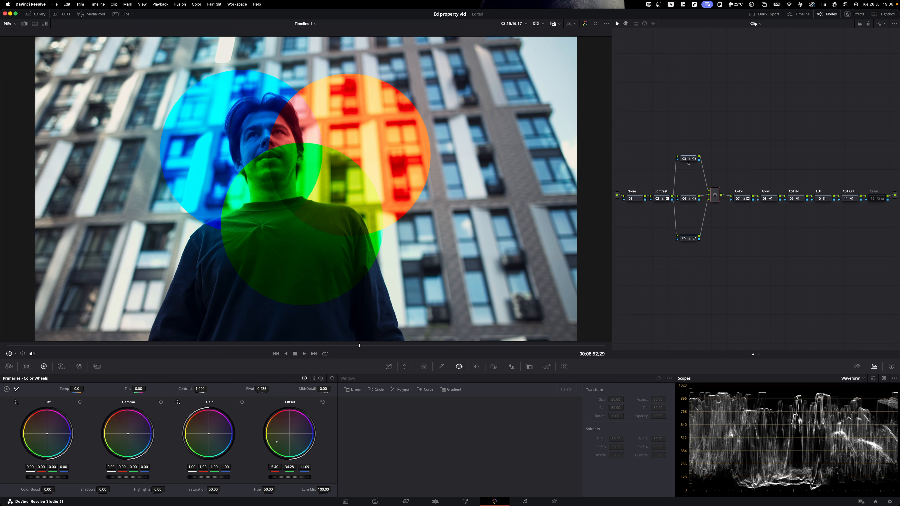
{"action": "left_click", "coordinate": [687, 160]}
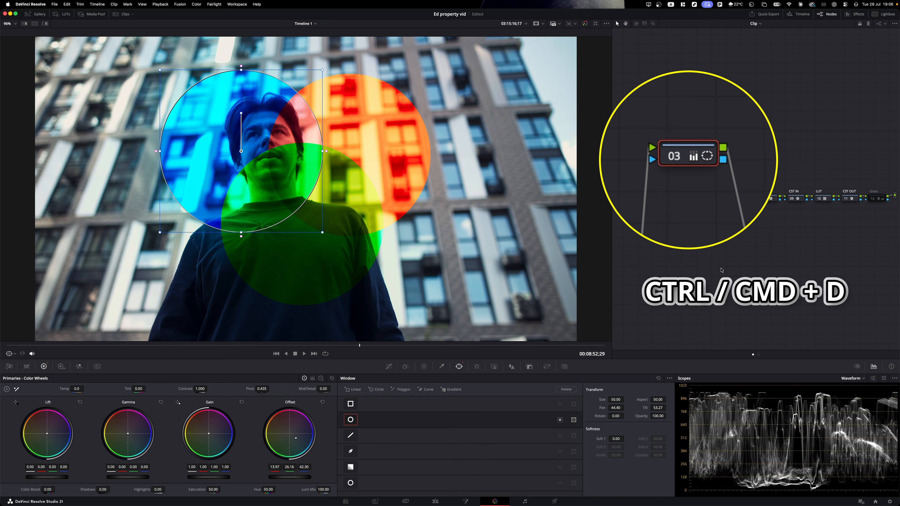
- Disable node 03 to hide its circle window, and disable node 05
{"action": "key", "text": "super+d"}
{"action": "key", "text": "super+d"}
{"action": "key", "text": "super+d"}
{"action": "key", "text": "super+d"}
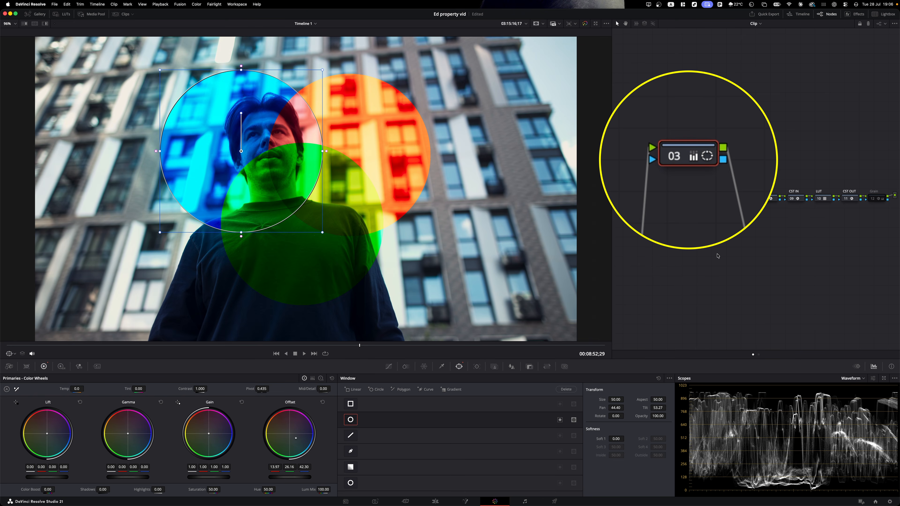
{"action": "key", "text": "super+d"}
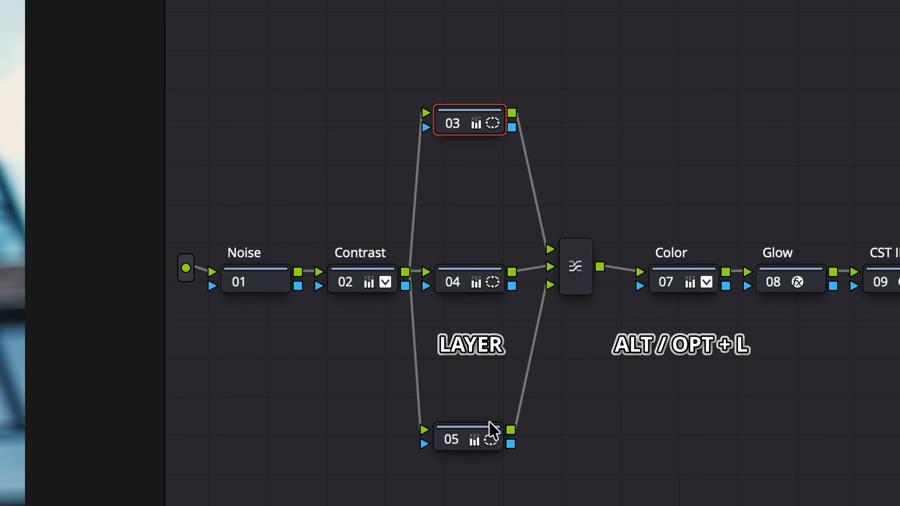
{"action": "left_click", "coordinate": [486, 431]}
{"action": "key", "text": "super+d"}
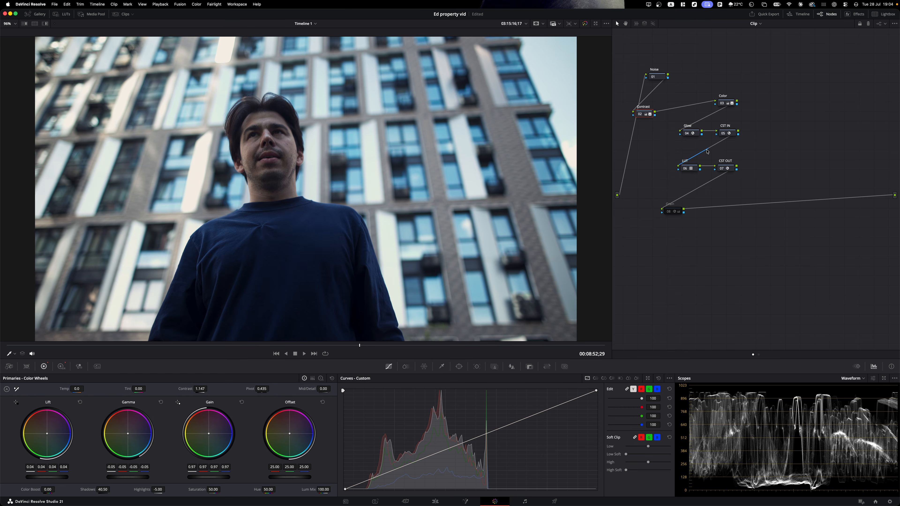
- Add a serial node and layer-mixer branch nodes after Contrast, removing the extra branches
{"action": "key", "text": "alt+s"}
{"action": "key", "text": "alt+l"}
{"action": "key", "text": "alt+l"}
{"action": "key", "text": "alt+l"}
{"action": "key", "text": "alt+l"}
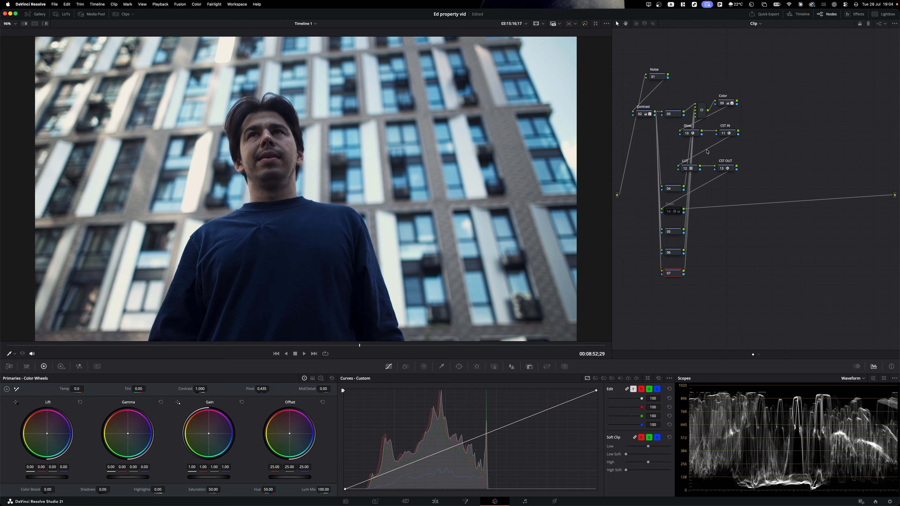
{"action": "key", "text": "super+z"}
{"action": "key", "text": "super+z"}
{"action": "right_click", "coordinate": [691, 249]}
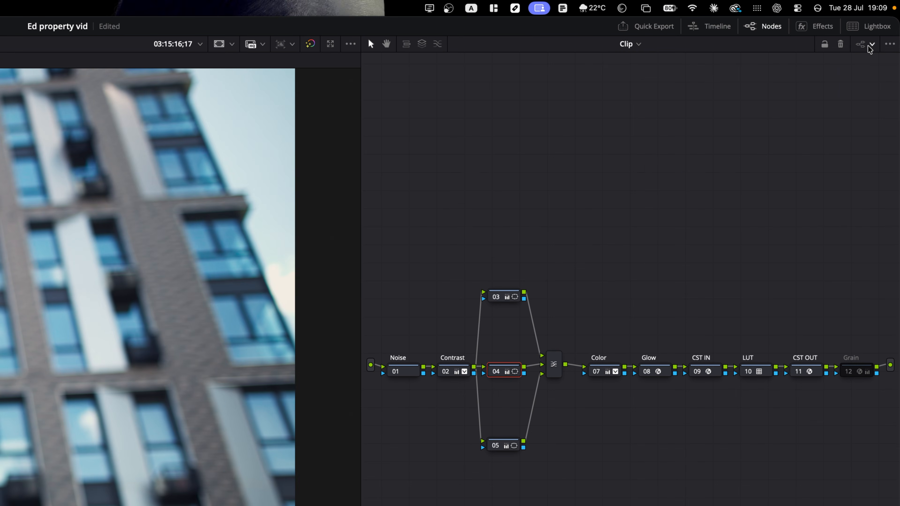
{"action": "left_click", "coordinate": [869, 46]}
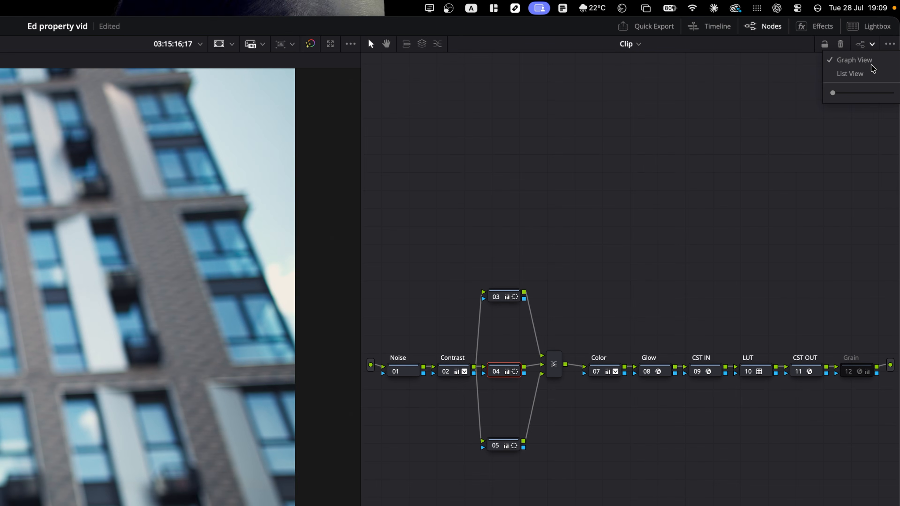
{"action": "left_click", "coordinate": [853, 73]}
{"action": "left_click", "coordinate": [599, 420]}
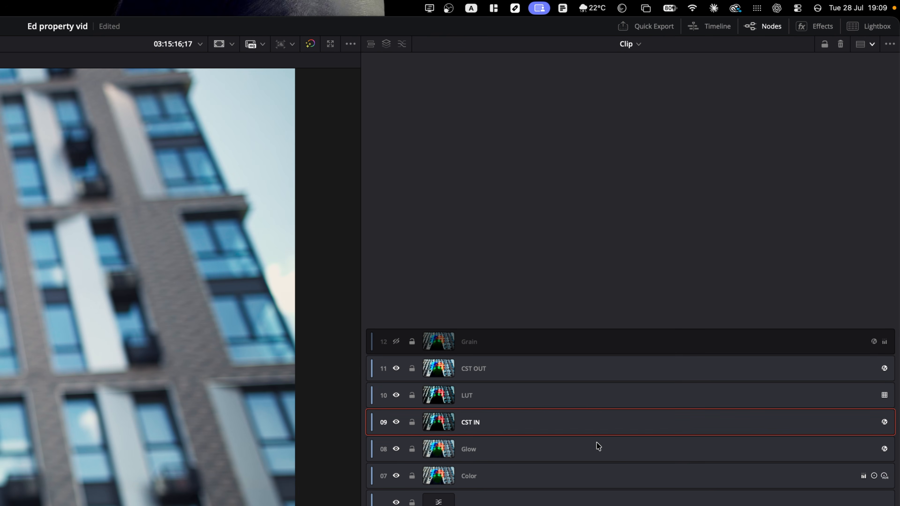
{"action": "key", "text": "ctrl+d"}
{"action": "key", "text": "ctrl+d"}
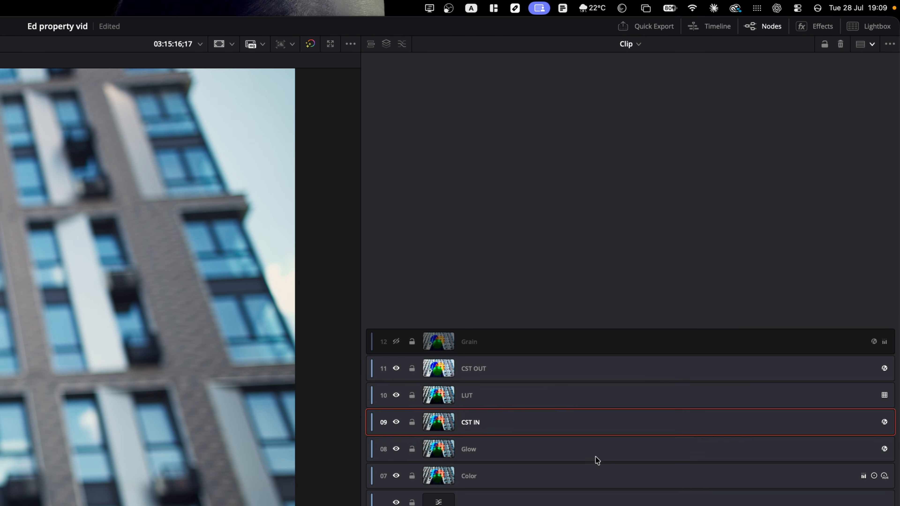
{"action": "left_click", "coordinate": [554, 394]}
{"action": "key", "text": "ctrl+d"}
{"action": "key", "text": "ctrl+d"}
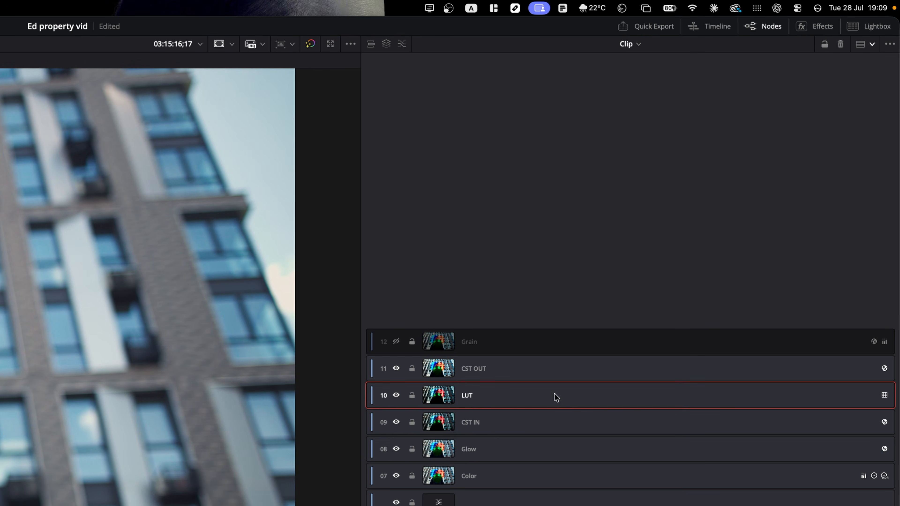
{"action": "left_click", "coordinate": [872, 45]}
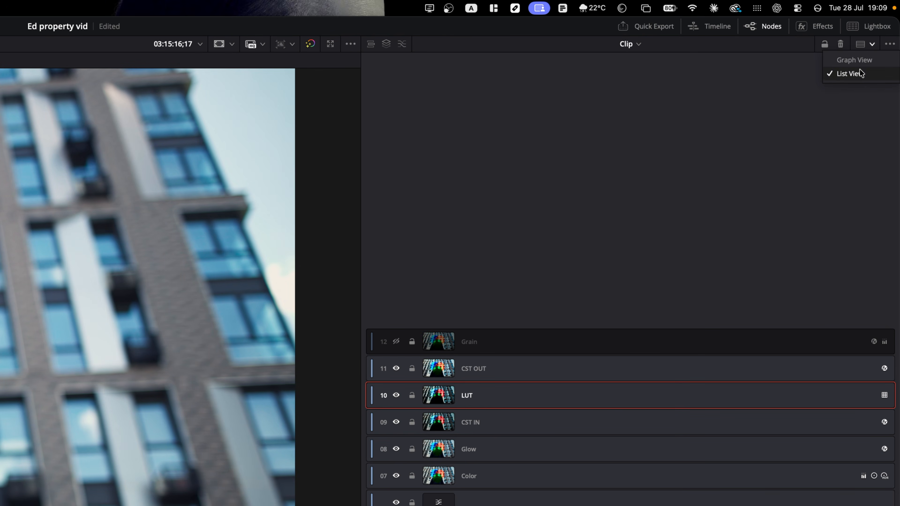
{"action": "left_click", "coordinate": [859, 59]}
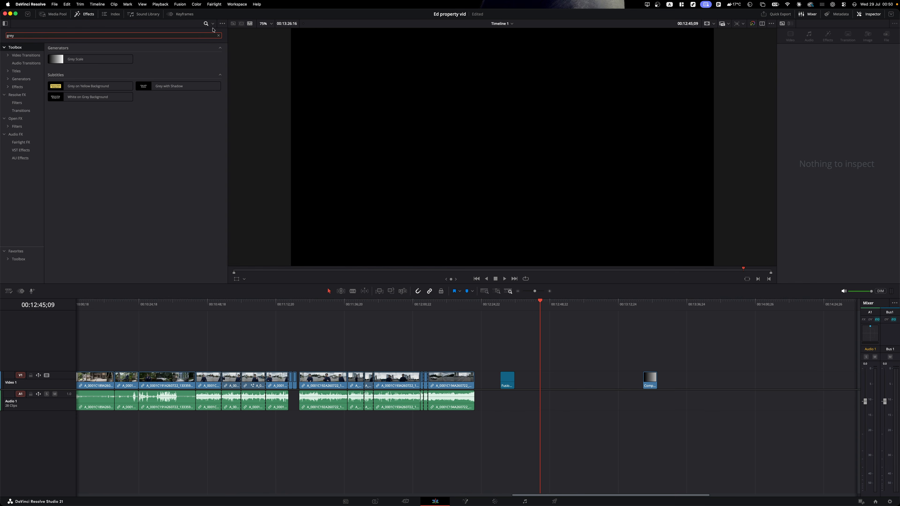
- Place a Grey Scale generator on Video 1 and make it Compound Clip 2
{"action": "left_click_drag", "start_coordinate": [76, 59], "coordinate": [537, 381]}
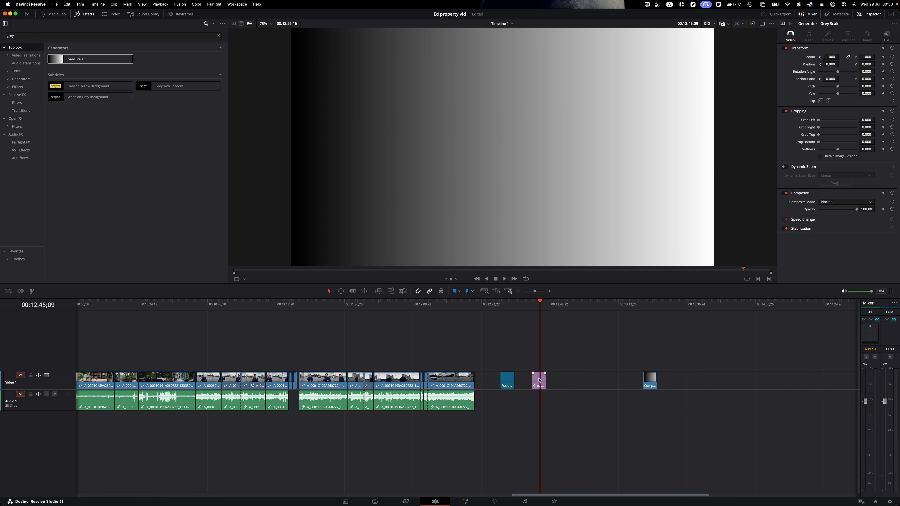
{"action": "right_click", "coordinate": [538, 379]}
{"action": "left_click", "coordinate": [551, 383]}
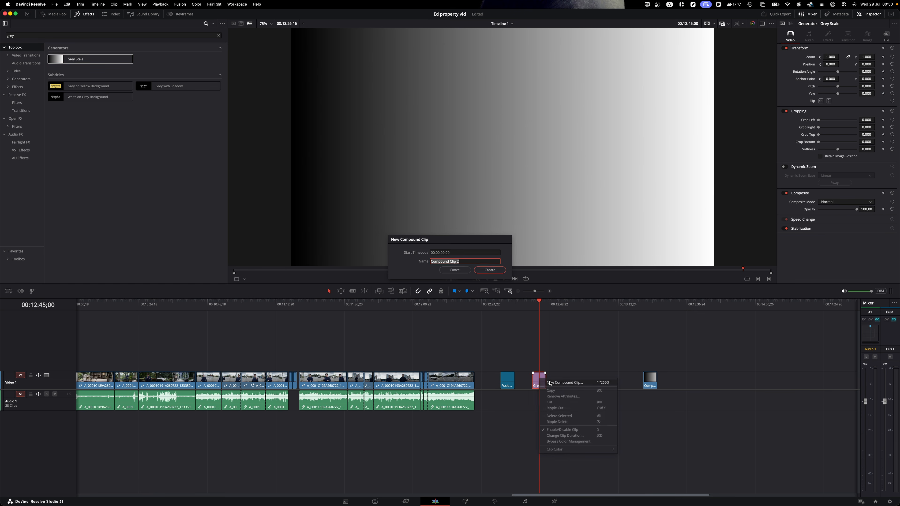
{"action": "left_click", "coordinate": [491, 271]}
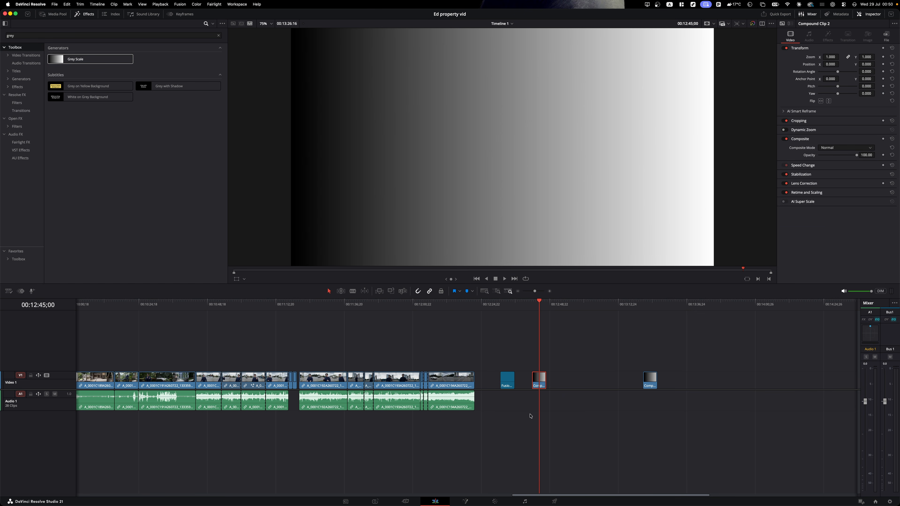
{"action": "left_click", "coordinate": [495, 501]}
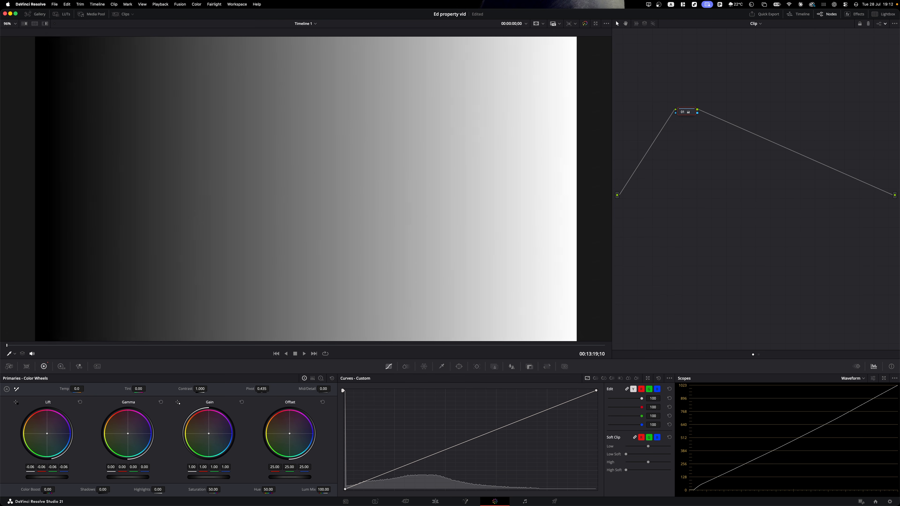
- Experiment with Lift, Gamma and Offset wheel levels on the grey scale gradient
{"action": "mouse_move", "coordinate": [47, 477]}
{"action": "left_mouse_down"}
{"action": "mouse_move", "coordinate": [76, 477]}
{"action": "mouse_move", "coordinate": [31, 477]}
{"action": "mouse_move", "coordinate": [42, 477]}
{"action": "left_mouse_up"}
{"action": "key", "text": "super+z"}
{"action": "mouse_move", "coordinate": [127, 476]}
{"action": "left_mouse_down"}
{"action": "mouse_move", "coordinate": [152, 477]}
{"action": "mouse_move", "coordinate": [113, 477]}
{"action": "mouse_move", "coordinate": [156, 477]}
{"action": "mouse_move", "coordinate": [92, 477]}
{"action": "mouse_move", "coordinate": [126, 477]}
{"action": "left_mouse_up"}
{"action": "left_click_drag", "start_coordinate": [289, 476], "coordinate": [259, 477]}
{"action": "left_click_drag", "start_coordinate": [290, 477], "coordinate": [278, 477]}
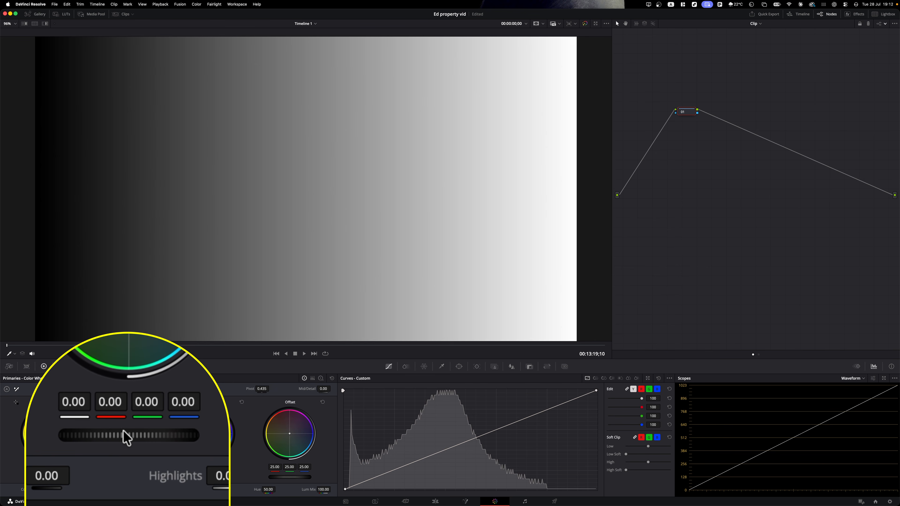
{"action": "mouse_move", "coordinate": [127, 477]}
{"action": "left_mouse_down"}
{"action": "mouse_move", "coordinate": [140, 477]}
{"action": "mouse_move", "coordinate": [114, 477]}
{"action": "mouse_move", "coordinate": [136, 477]}
{"action": "left_mouse_up"}
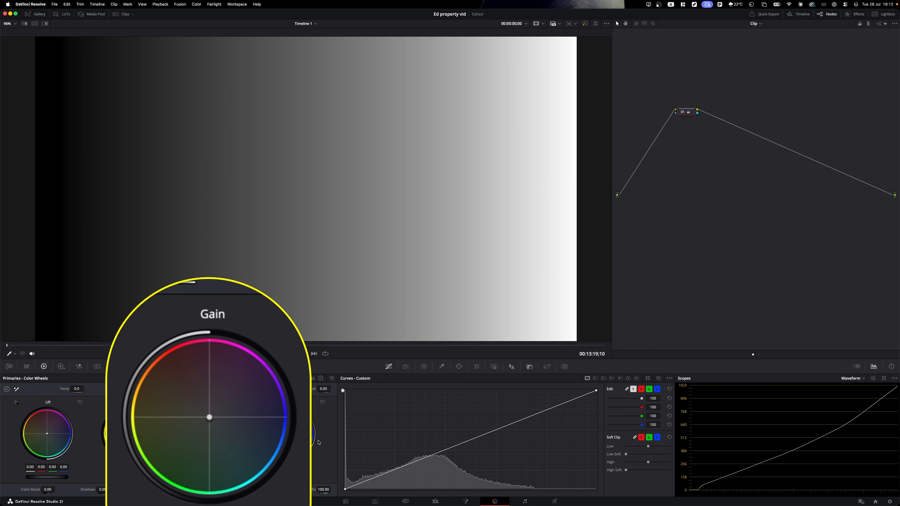
- Tint highlights blue-cyan and shadows orange, shift Offset colour, then reset the primary wheels
{"action": "left_click_drag", "start_coordinate": [212, 418], "coordinate": [213, 437]}
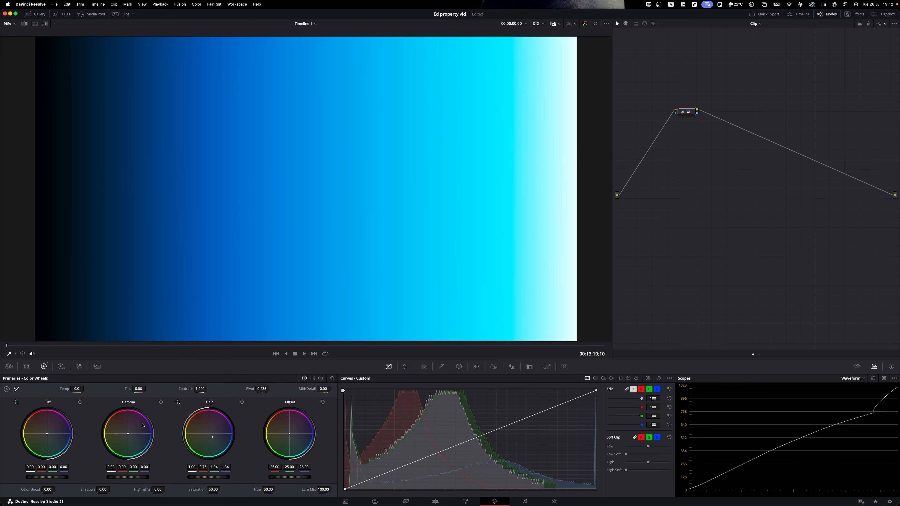
{"action": "left_click_drag", "start_coordinate": [47, 433], "coordinate": [41, 432]}
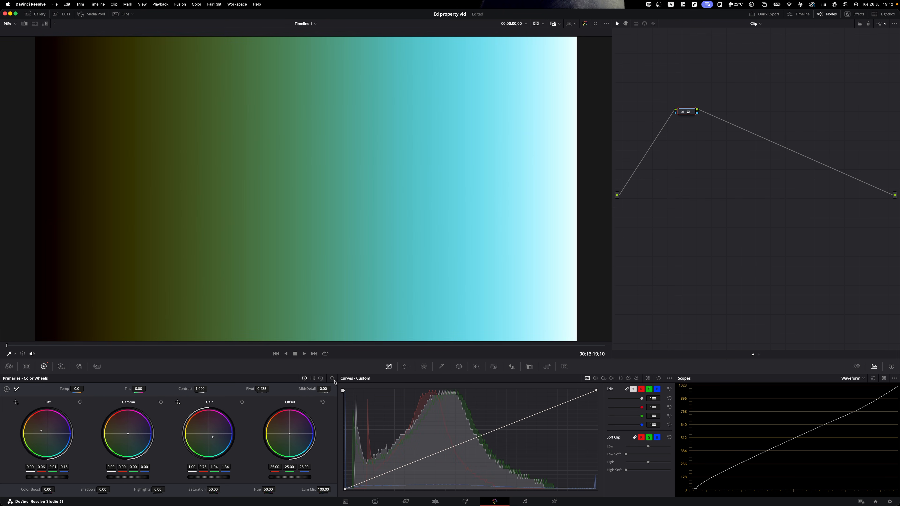
{"action": "left_click", "coordinate": [332, 379]}
{"action": "mouse_move", "coordinate": [289, 436]}
{"action": "left_mouse_down"}
{"action": "mouse_move", "coordinate": [295, 442]}
{"action": "mouse_move", "coordinate": [276, 429]}
{"action": "left_mouse_up"}
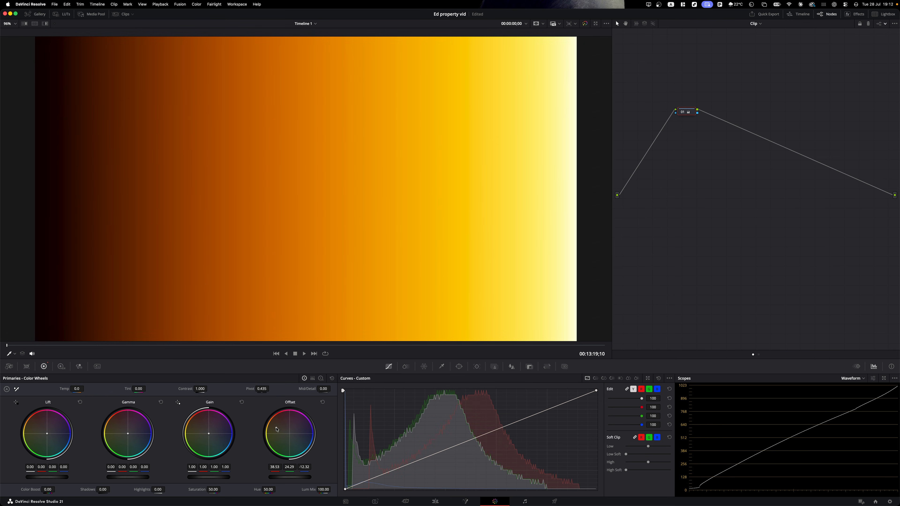
{"action": "left_click", "coordinate": [333, 378]}
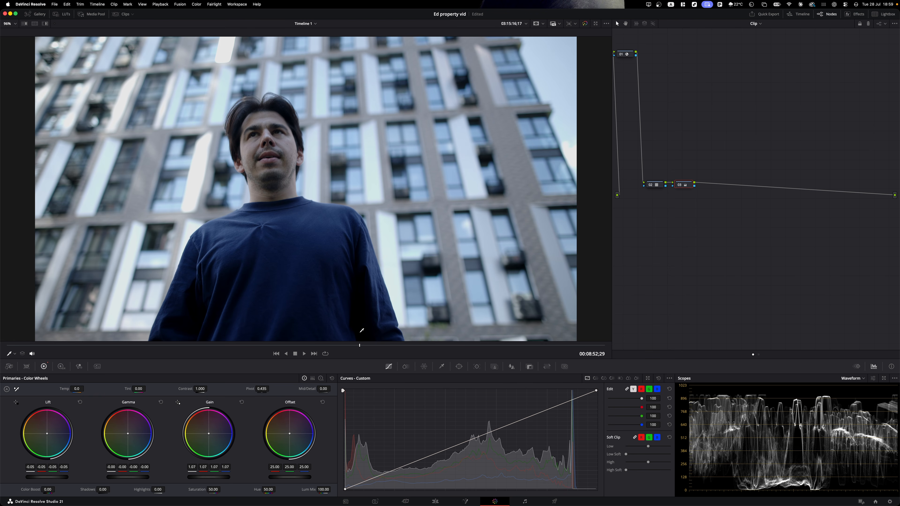
- Add serial node 04 with HDR Temp raised to 1504.6, then add node 05
{"action": "key", "text": "alt+s"}
{"action": "left_click", "coordinate": [64, 366]}
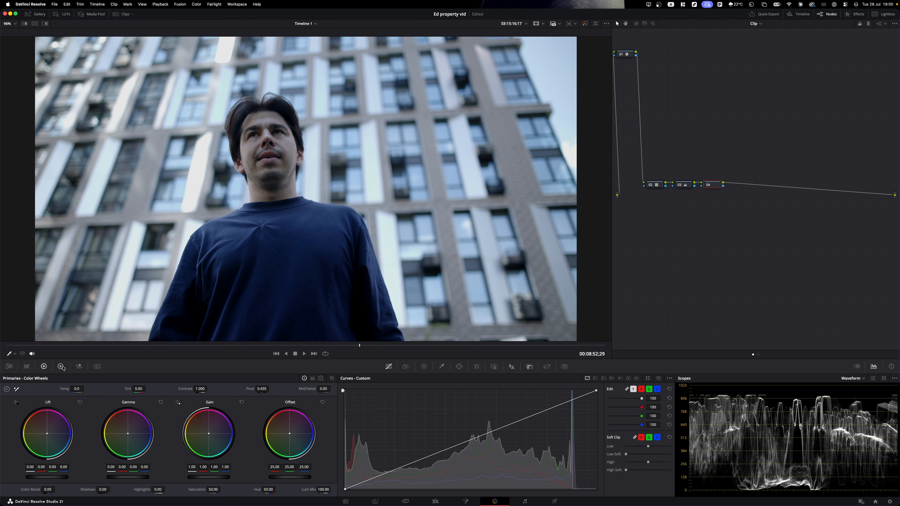
{"action": "left_click_drag", "start_coordinate": [261, 435], "coordinate": [263, 427]}
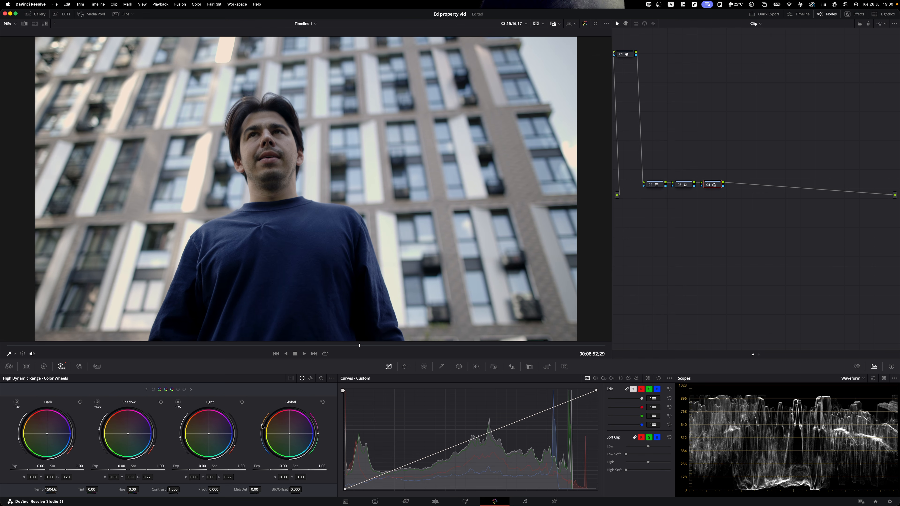
{"action": "key", "text": "alt+s"}
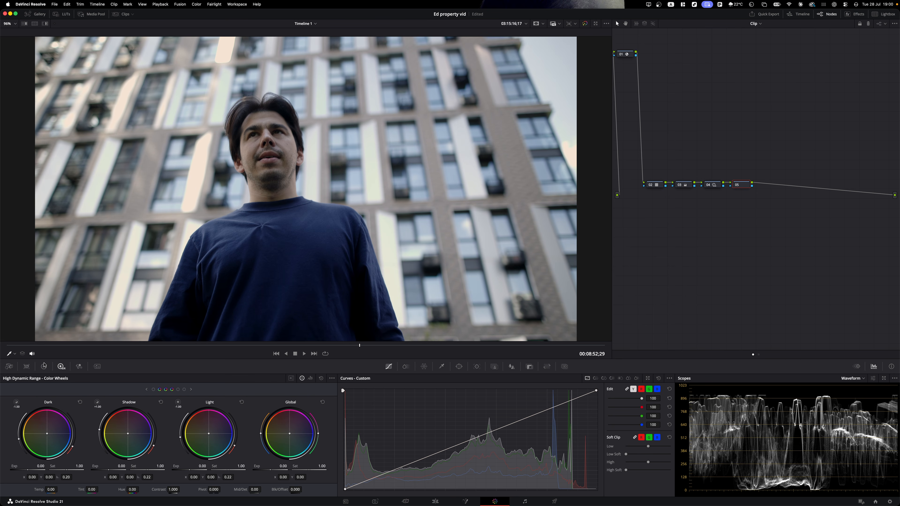
{"action": "left_click", "coordinate": [43, 366]}
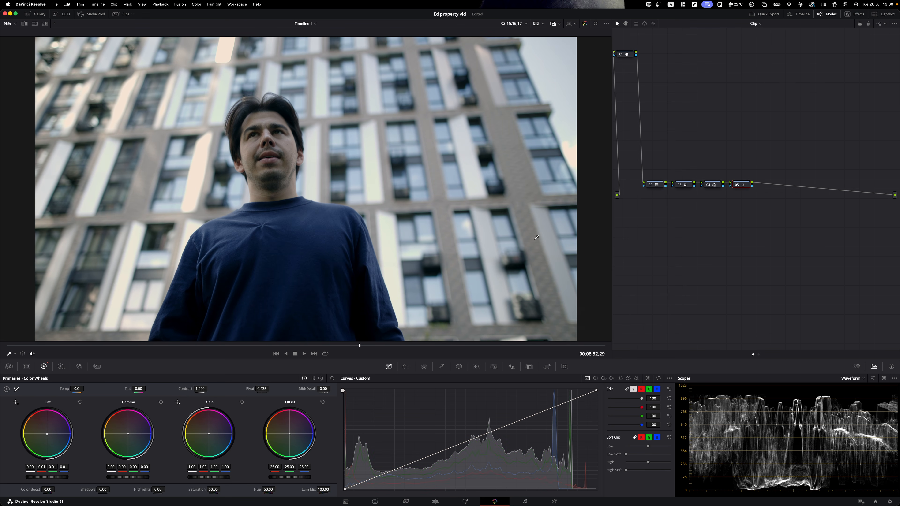
- Switch the scope to the vectorscope, then to the RGB parade
{"action": "left_click", "coordinate": [853, 378]}
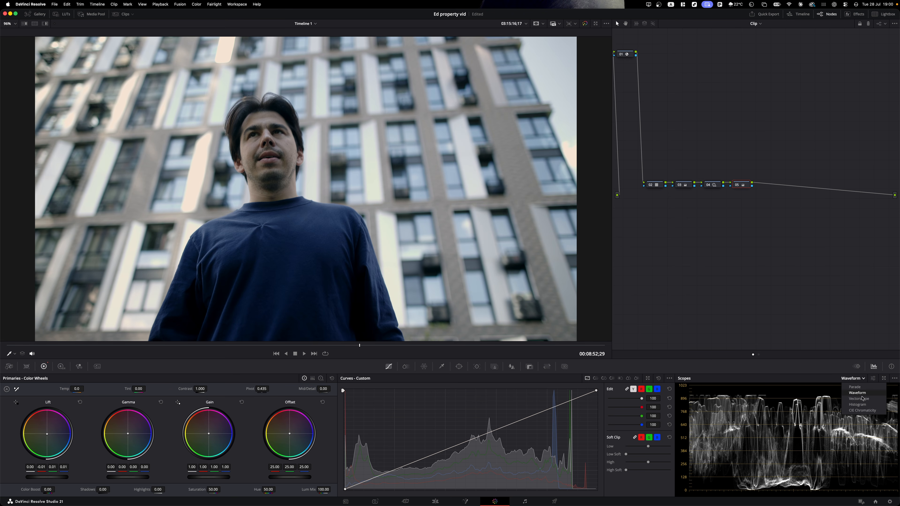
{"action": "left_click", "coordinate": [859, 401]}
{"action": "left_click", "coordinate": [860, 378]}
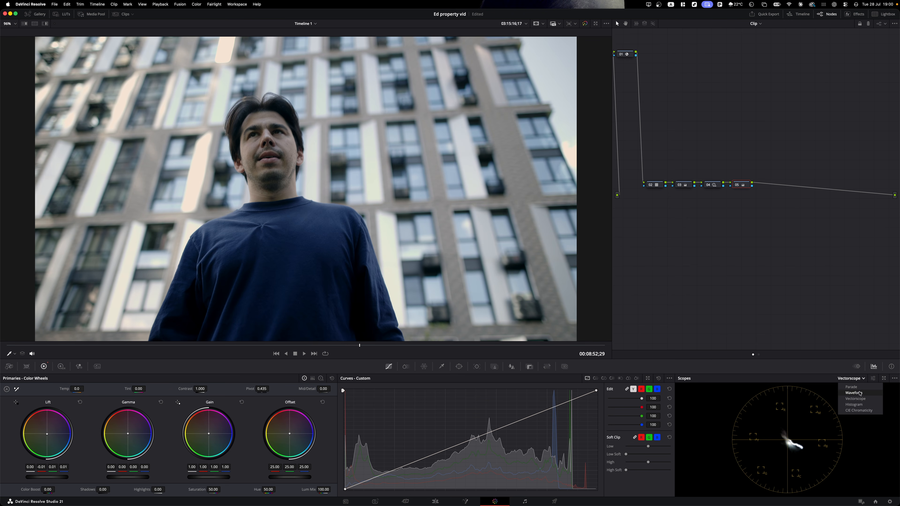
{"action": "left_click", "coordinate": [858, 387]}
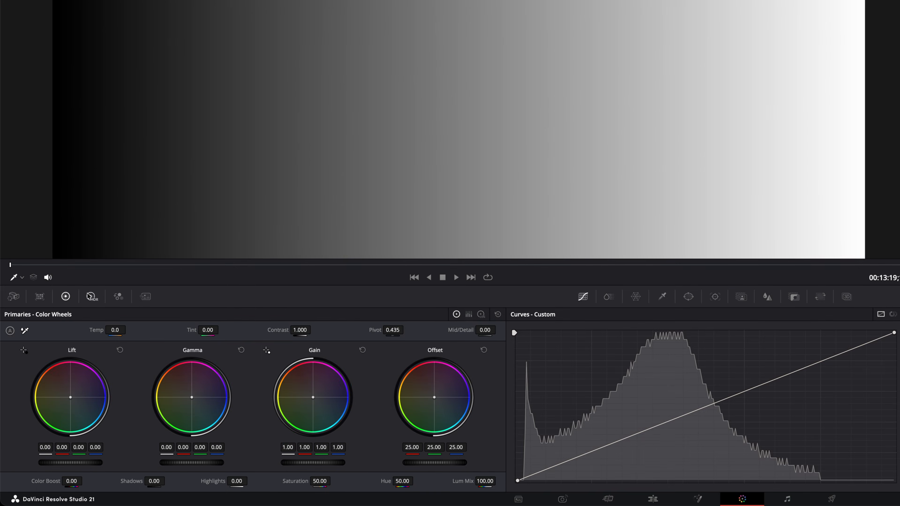
- Lower the HDR Light zone's exposure, shift its range and falloff, and reposition its range start
{"action": "left_click", "coordinate": [90, 297]}
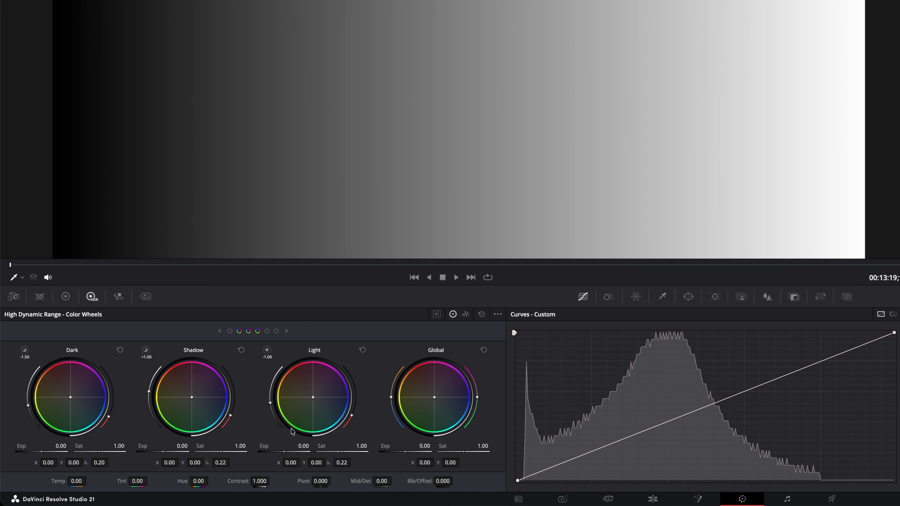
{"action": "left_click_drag", "start_coordinate": [287, 452], "coordinate": [281, 452]}
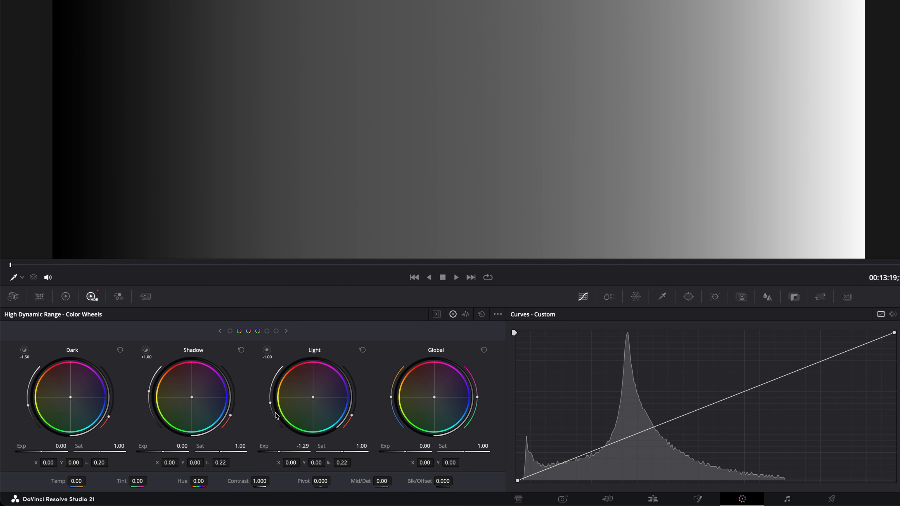
{"action": "mouse_move", "coordinate": [270, 403]}
{"action": "left_mouse_down"}
{"action": "mouse_move", "coordinate": [276, 423]}
{"action": "mouse_move", "coordinate": [272, 395]}
{"action": "left_mouse_up"}
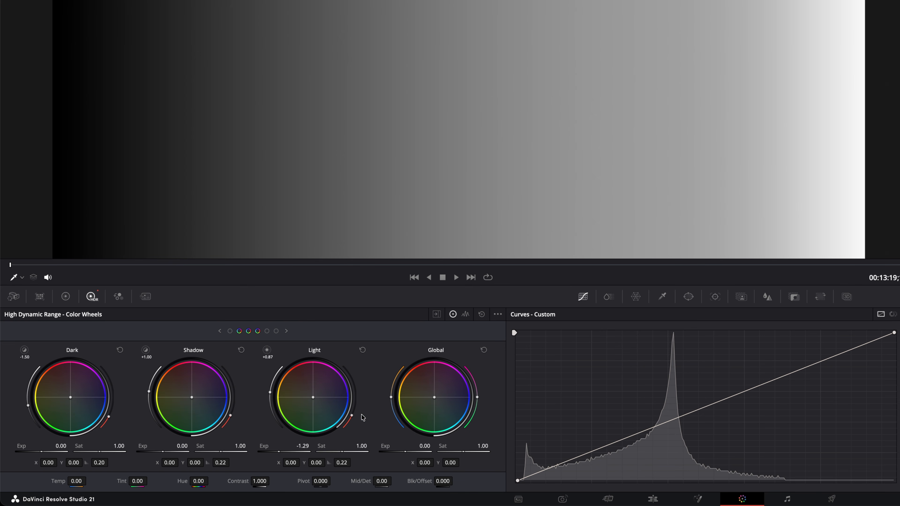
{"action": "mouse_move", "coordinate": [351, 416]}
{"action": "left_mouse_down"}
{"action": "mouse_move", "coordinate": [354, 380]}
{"action": "mouse_move", "coordinate": [352, 425]}
{"action": "mouse_move", "coordinate": [354, 408]}
{"action": "left_mouse_up"}
{"action": "left_click", "coordinate": [436, 314]}
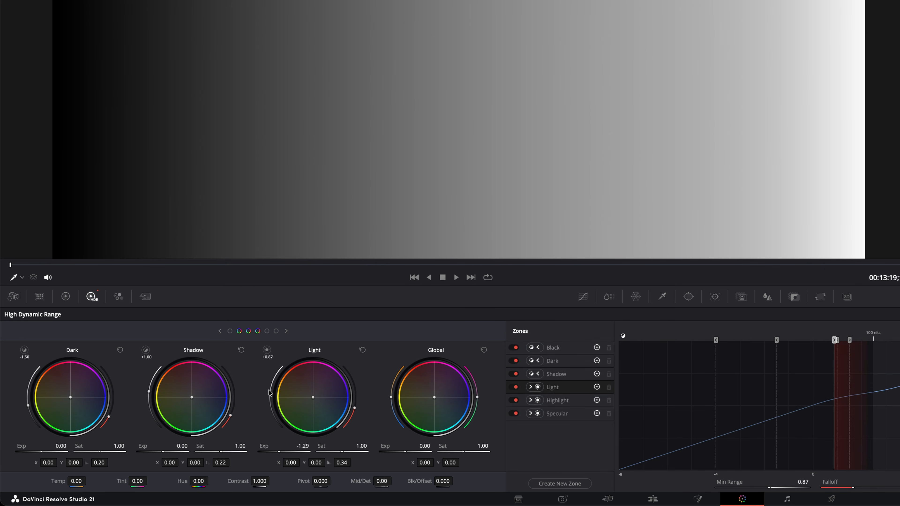
{"action": "mouse_move", "coordinate": [269, 391]}
{"action": "left_mouse_down"}
{"action": "mouse_move", "coordinate": [272, 413]}
{"action": "mouse_move", "coordinate": [271, 393]}
{"action": "left_mouse_up"}
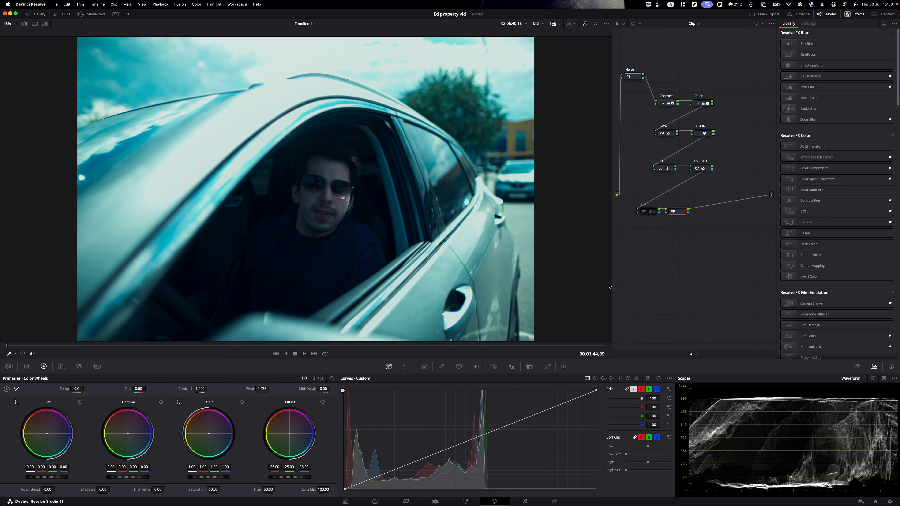
- Try nudging the car clip's offset greener with keypad printer-light keys
{"action": "key", "text": "KP_8"}
{"action": "key", "text": "KP_8"}
{"action": "key", "text": "KP_8"}
{"action": "key", "text": "KP_8"}
{"action": "key", "text": "KP_9"}
{"action": "key", "text": "KP_9"}
{"action": "key", "text": "KP_9"}
{"action": "key", "text": "KP_5"}
{"action": "key", "text": "KP_5"}
{"action": "key", "text": "KP_5"}
{"action": "key", "text": "KP_5"}
{"action": "key", "text": "KP_6"}
{"action": "key", "text": "KP_6"}
{"action": "key", "text": "KP_6"}
{"action": "key", "text": "KP_6"}
{"action": "key", "text": "KP_6"}
{"action": "key", "text": "KP_8"}
{"action": "key", "text": "KP_8"}
{"action": "key", "text": "KP_6"}
{"action": "key", "text": "KP_6"}
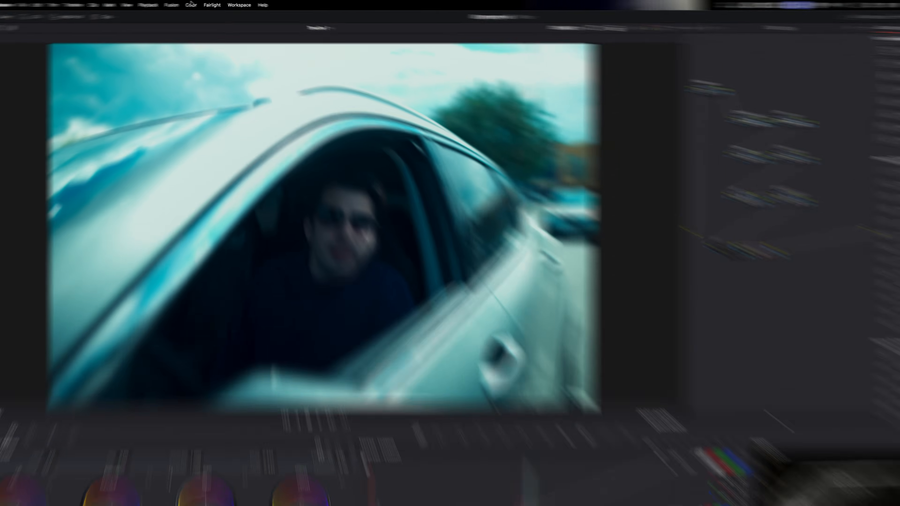
- Turn on Printer Light Hotkeys from the Color menu
{"action": "left_click", "coordinate": [196, 4]}
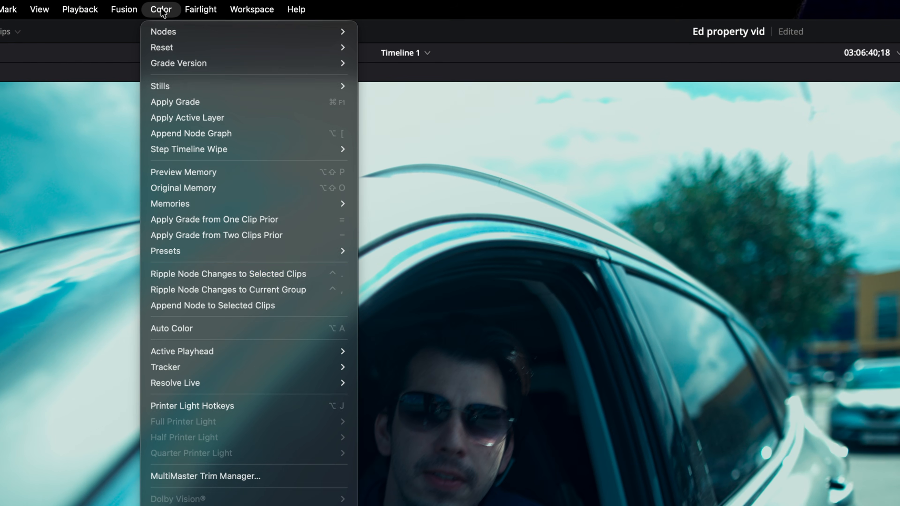
{"action": "left_click", "coordinate": [220, 405]}
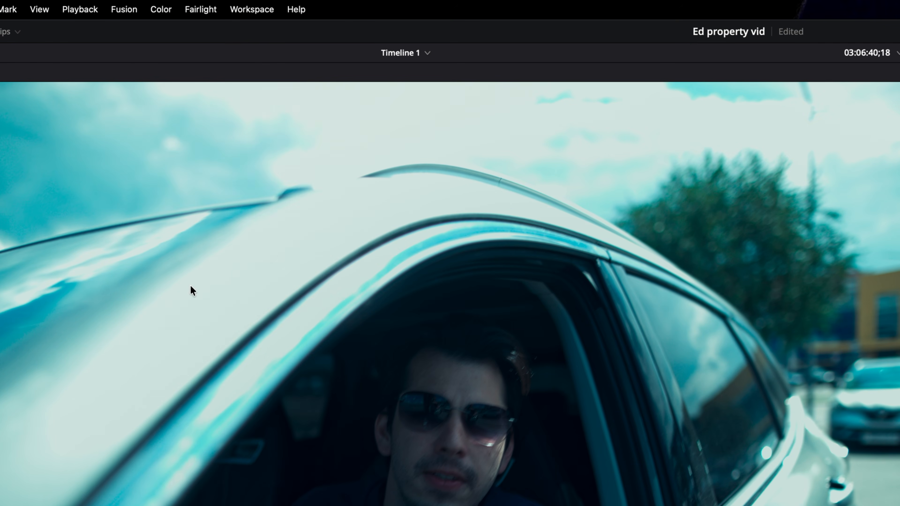
{"action": "left_click", "coordinate": [159, 8]}
{"action": "mouse_move", "coordinate": [216, 423]}
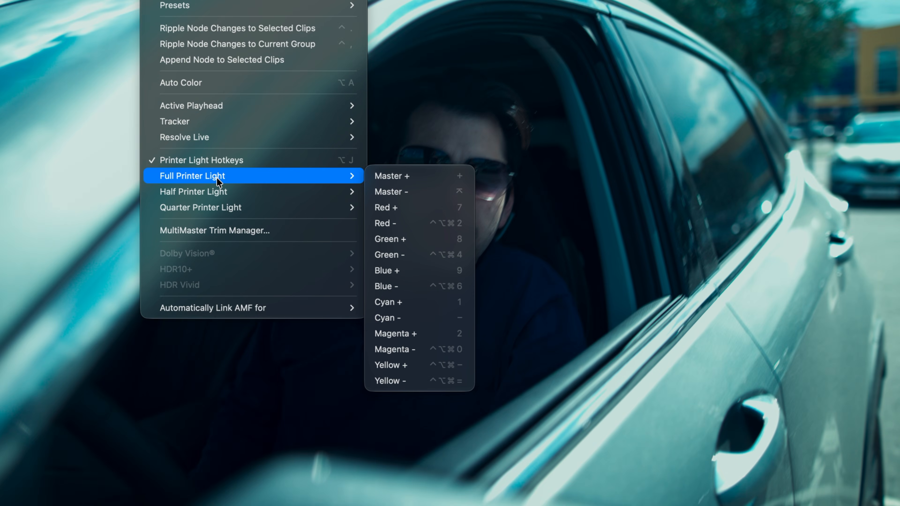
{"action": "mouse_move", "coordinate": [218, 189]}
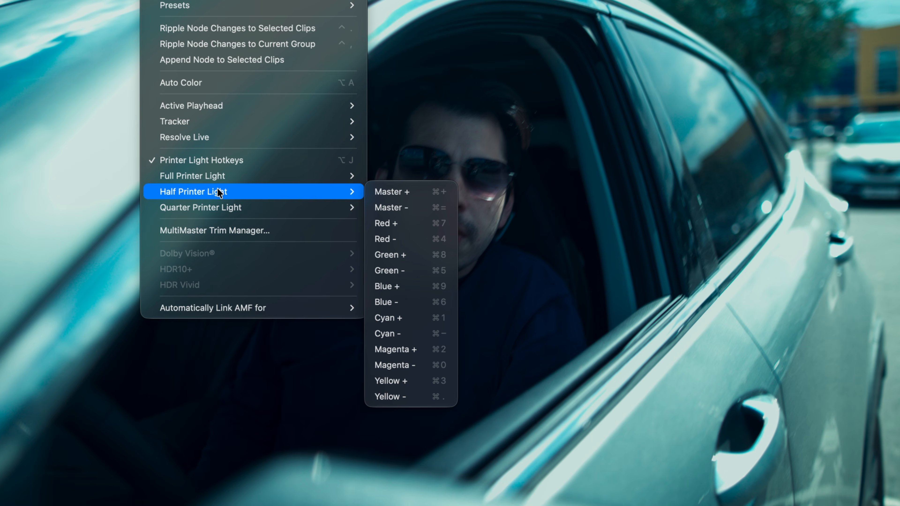
{"action": "mouse_move", "coordinate": [223, 208]}
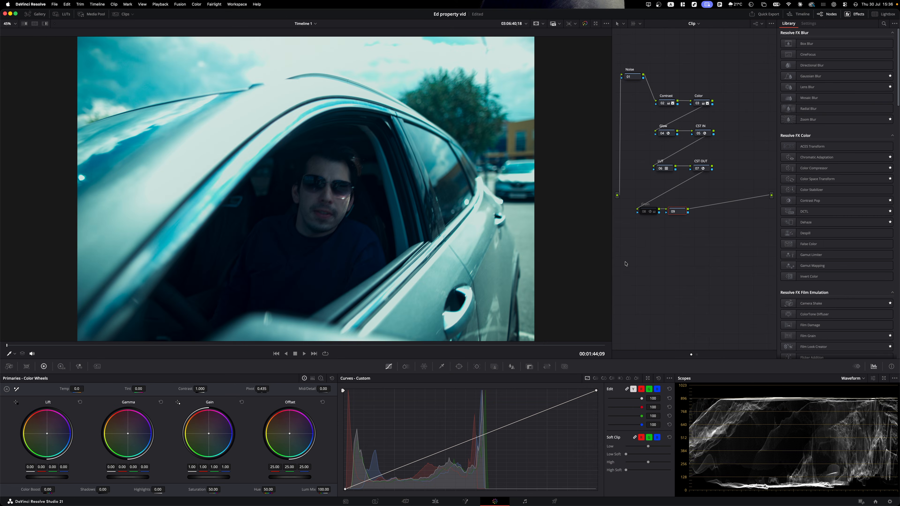
- Nudge the car clip's offset to 25/27/21, then S-curve the street clip's custom curve
{"action": "key", "text": "8"}
{"action": "key", "text": "8"}
{"action": "key", "text": "8"}
{"action": "key", "text": "8"}
{"action": "key", "text": "9"}
{"action": "key", "text": "9"}
{"action": "key", "text": "9"}
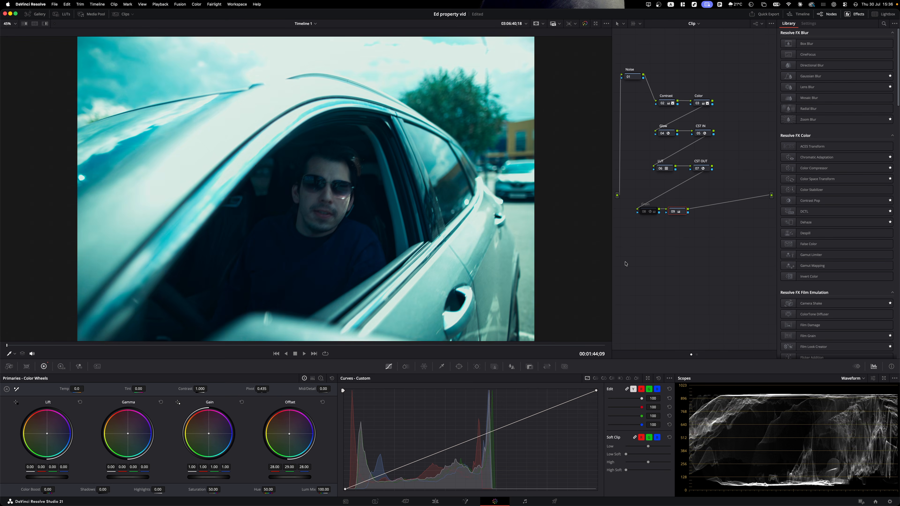
{"action": "key", "text": "5"}
{"action": "key", "text": "5"}
{"action": "key", "text": "5"}
{"action": "key", "text": "5"}
{"action": "key", "text": "6"}
{"action": "key", "text": "6"}
{"action": "key", "text": "6"}
{"action": "key", "text": "6"}
{"action": "key", "text": "6"}
{"action": "key", "text": "8"}
{"action": "key", "text": "8"}
{"action": "key", "text": "6"}
{"action": "key", "text": "6"}
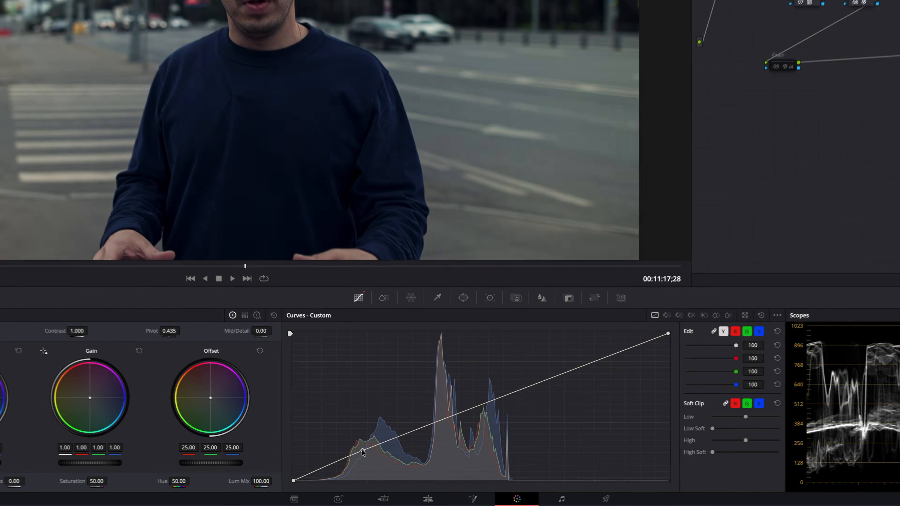
{"action": "left_click_drag", "start_coordinate": [391, 471], "coordinate": [374, 456]}
{"action": "left_click_drag", "start_coordinate": [564, 373], "coordinate": [521, 378]}
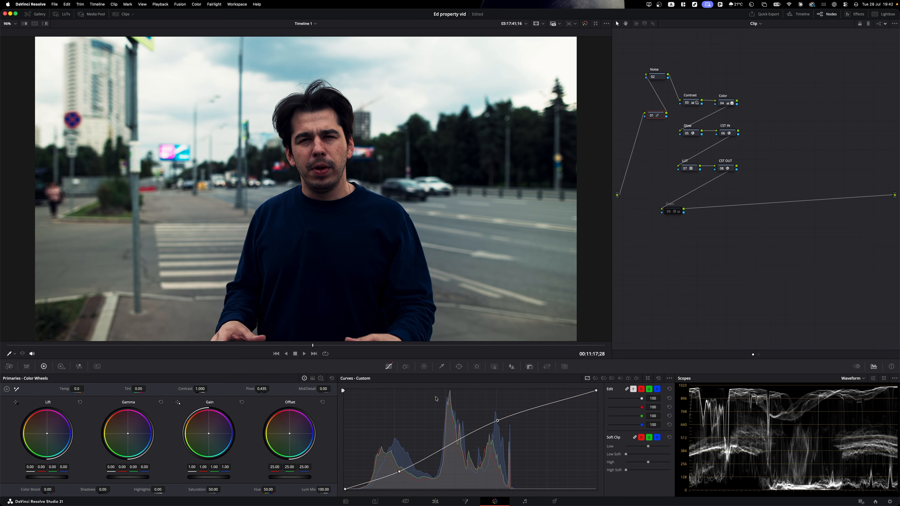
- Rotate the reds' hue to -20.60, saturation to 0.52 and luminance to 0.04 with Hue curves
{"action": "left_click", "coordinate": [595, 378]}
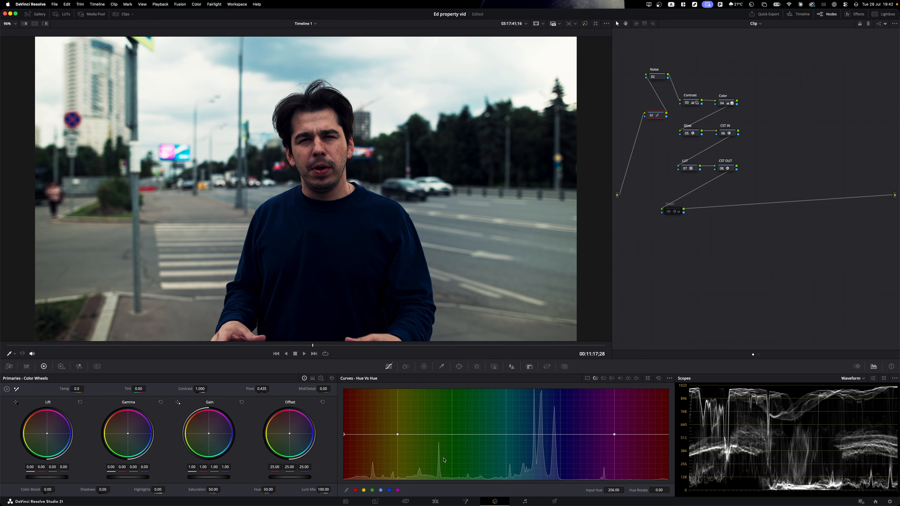
{"action": "left_click_drag", "start_coordinate": [659, 490], "coordinate": [644, 490]}
{"action": "left_click", "coordinate": [603, 378]}
{"action": "mouse_move", "coordinate": [659, 489]}
{"action": "left_mouse_down"}
{"action": "mouse_move", "coordinate": [649, 489]}
{"action": "mouse_move", "coordinate": [665, 490]}
{"action": "left_mouse_up"}
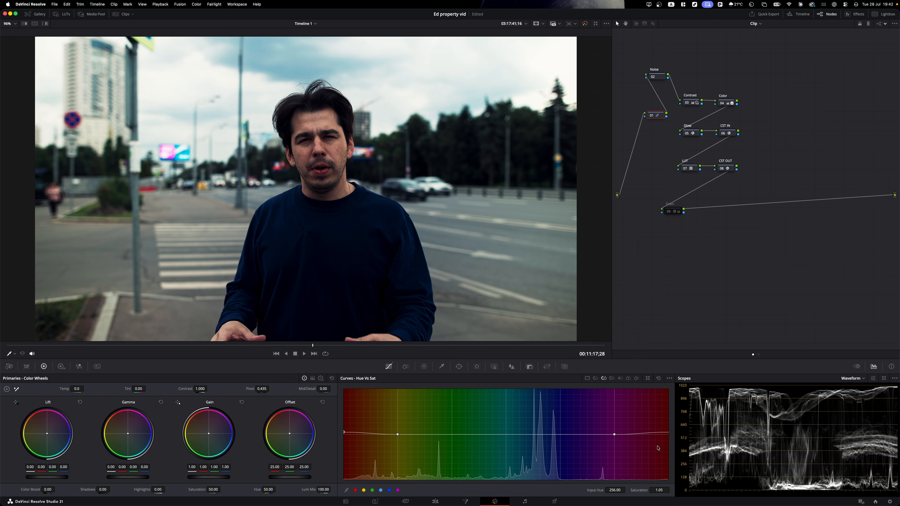
{"action": "left_click", "coordinate": [612, 378]}
{"action": "mouse_move", "coordinate": [659, 490]}
{"action": "left_mouse_down"}
{"action": "mouse_move", "coordinate": [648, 490]}
{"action": "mouse_move", "coordinate": [663, 490]}
{"action": "left_mouse_up"}
- Bend one point of the Color Warper grid in hue-saturation mode
{"action": "left_click", "coordinate": [424, 367]}
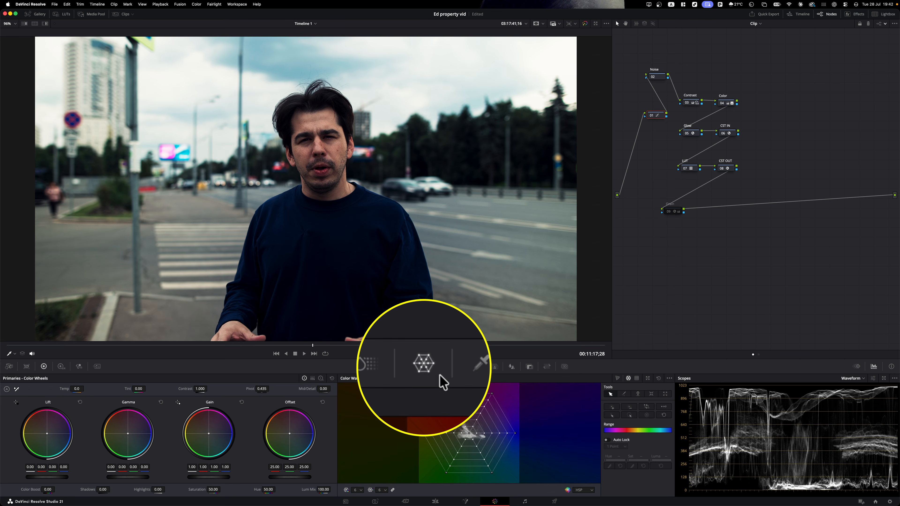
{"action": "left_click", "coordinate": [617, 378]}
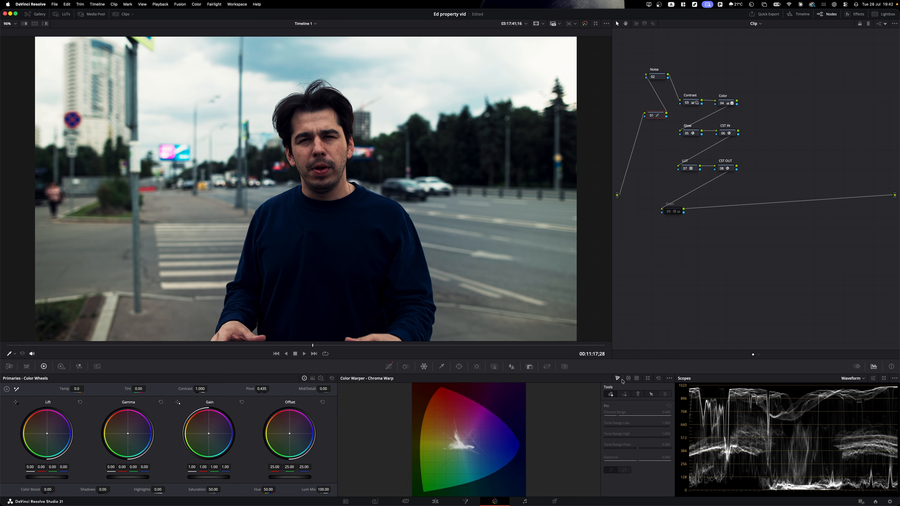
{"action": "left_click", "coordinate": [628, 379]}
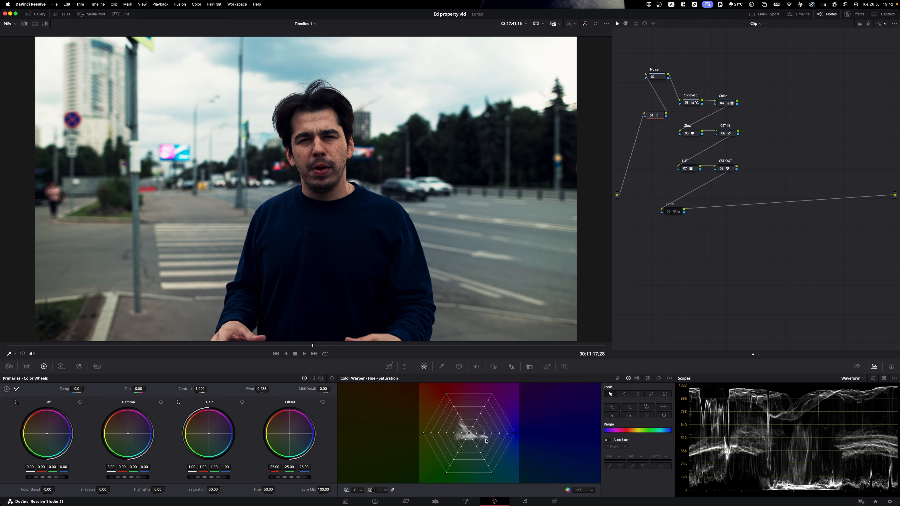
{"action": "left_click_drag", "start_coordinate": [457, 414], "coordinate": [459, 414]}
- Set the Skin colour slice density to -0.15 and saturation to 0.65
{"action": "left_click", "coordinate": [406, 367]}
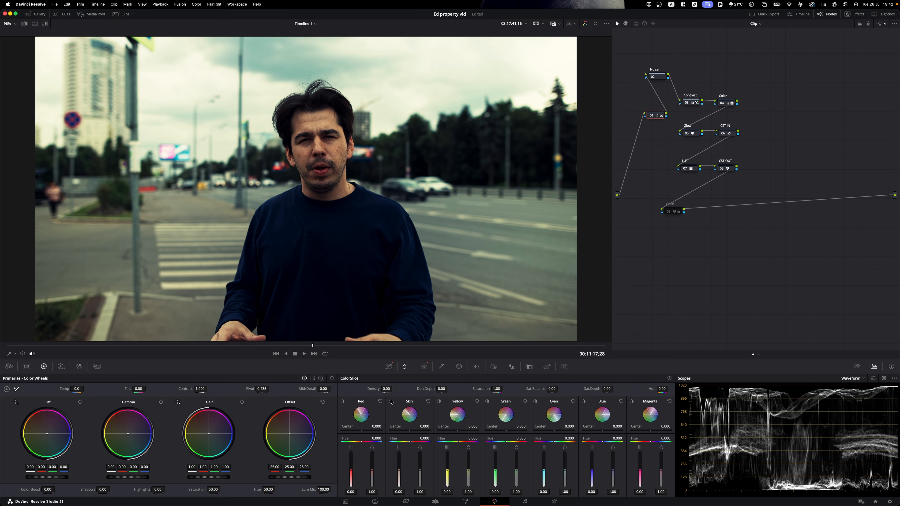
{"action": "left_click", "coordinate": [391, 401]}
{"action": "left_click", "coordinate": [391, 401]}
{"action": "left_click_drag", "start_coordinate": [399, 461], "coordinate": [398, 468]}
{"action": "mouse_move", "coordinate": [420, 477]}
{"action": "left_mouse_down"}
{"action": "mouse_move", "coordinate": [419, 466]}
{"action": "mouse_move", "coordinate": [419, 476]}
{"action": "left_mouse_up"}
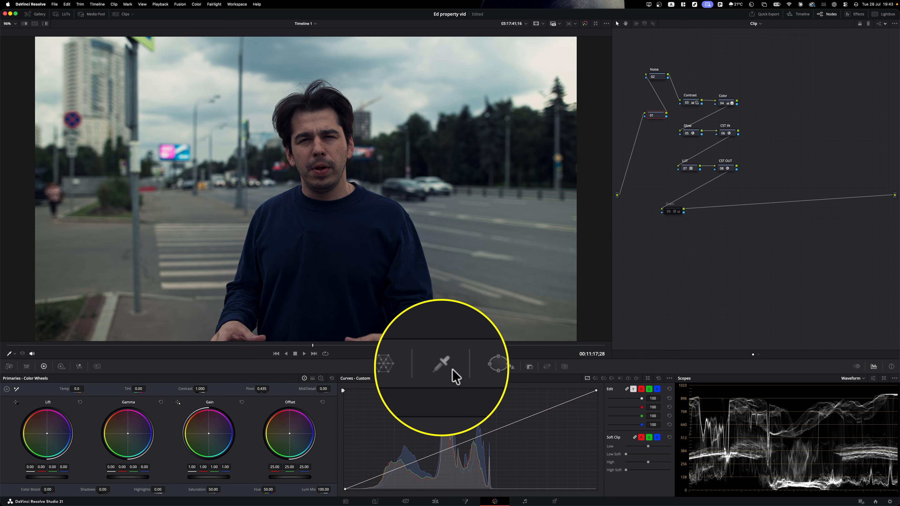
- Narrow the HSL qualifier hue to width 25.1 around centre 33.2, with the matte highlighted
{"action": "left_click", "coordinate": [443, 367]}
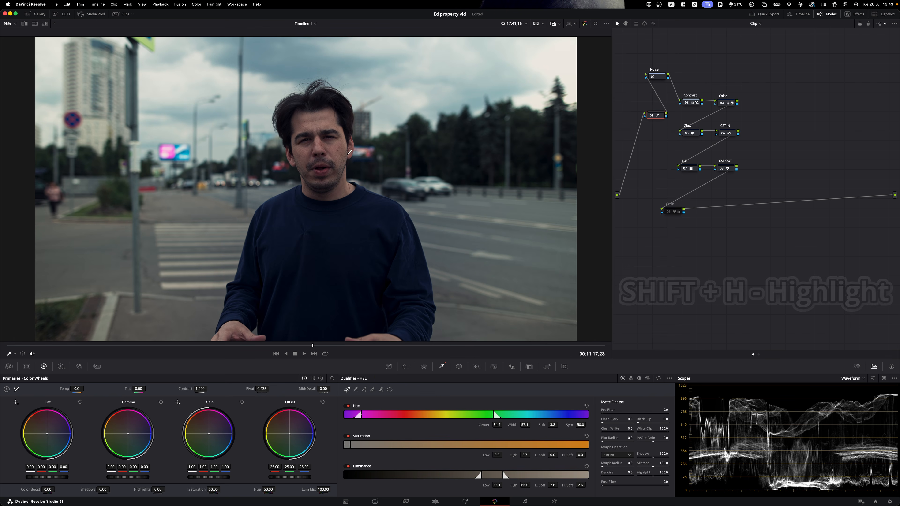
{"action": "key", "text": "shift+h"}
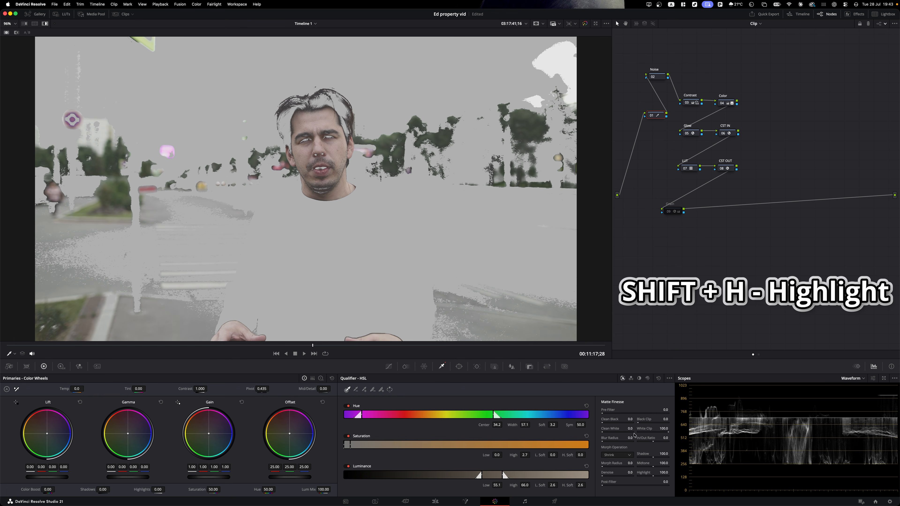
{"action": "mouse_move", "coordinate": [524, 426]}
{"action": "left_mouse_down"}
{"action": "mouse_move", "coordinate": [471, 427]}
{"action": "mouse_move", "coordinate": [519, 426]}
{"action": "left_mouse_up"}
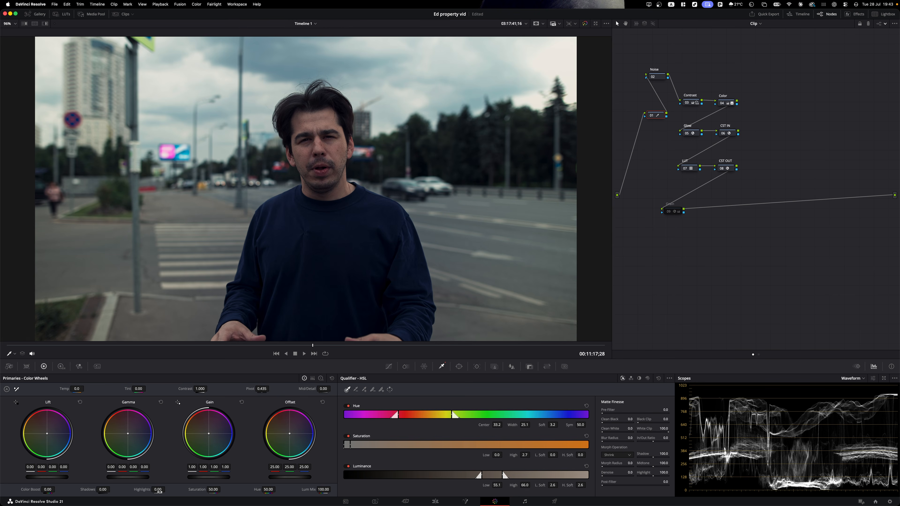
- Try a circular power window sized over the man's face, then switch it off
{"action": "left_click", "coordinate": [459, 367]}
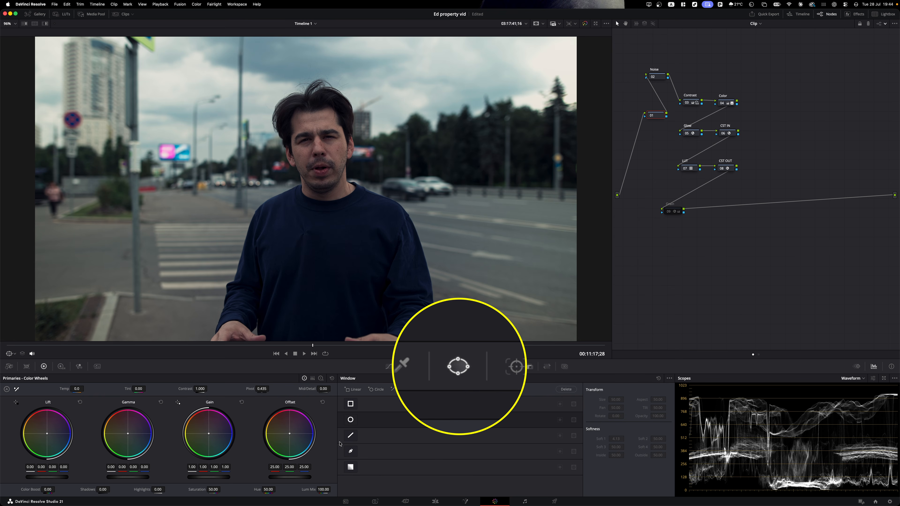
{"action": "left_click", "coordinate": [350, 419]}
{"action": "left_click_drag", "start_coordinate": [326, 213], "coordinate": [341, 177]}
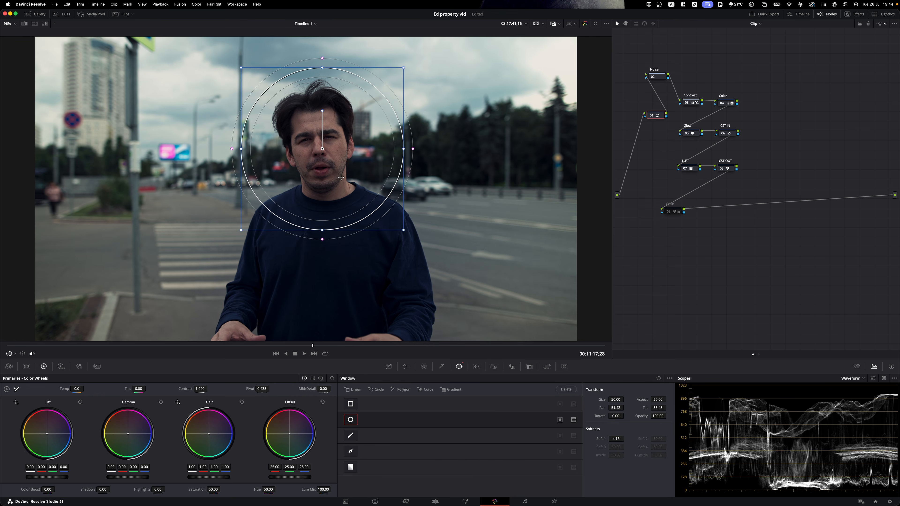
{"action": "left_click_drag", "start_coordinate": [403, 230], "coordinate": [368, 212]}
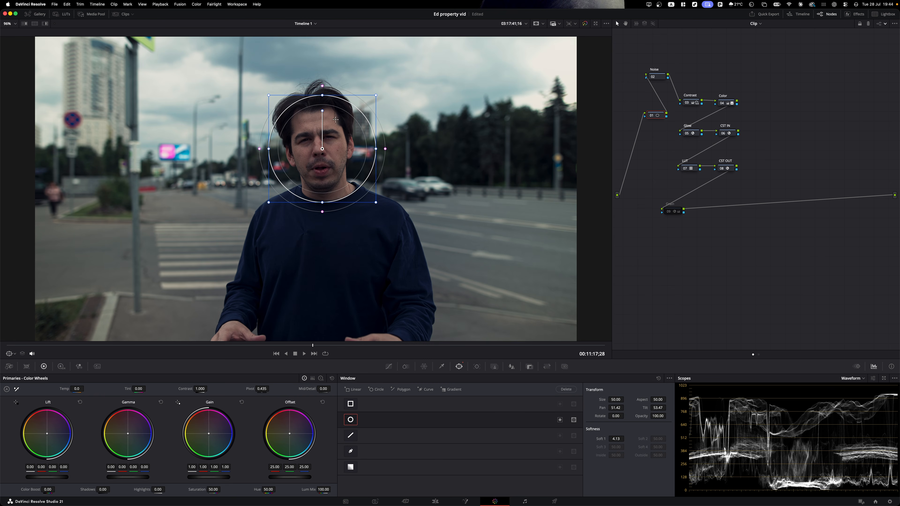
{"action": "left_click_drag", "start_coordinate": [321, 113], "coordinate": [323, 106]}
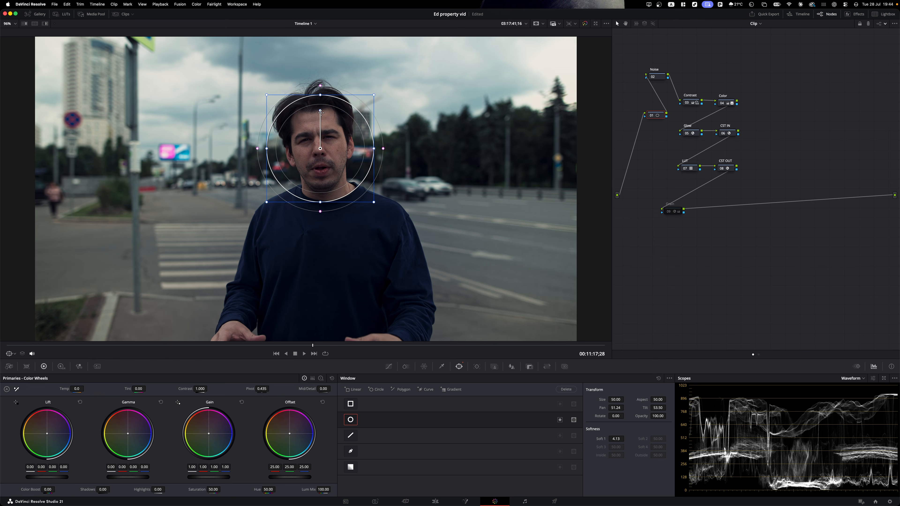
{"action": "left_click", "coordinate": [350, 419]}
{"action": "left_click", "coordinate": [351, 404]}
{"action": "left_click", "coordinate": [351, 403]}
- Draw a closed curve window tracing the man's jawline, right side, forehead and left temple
{"action": "left_click", "coordinate": [350, 451]}
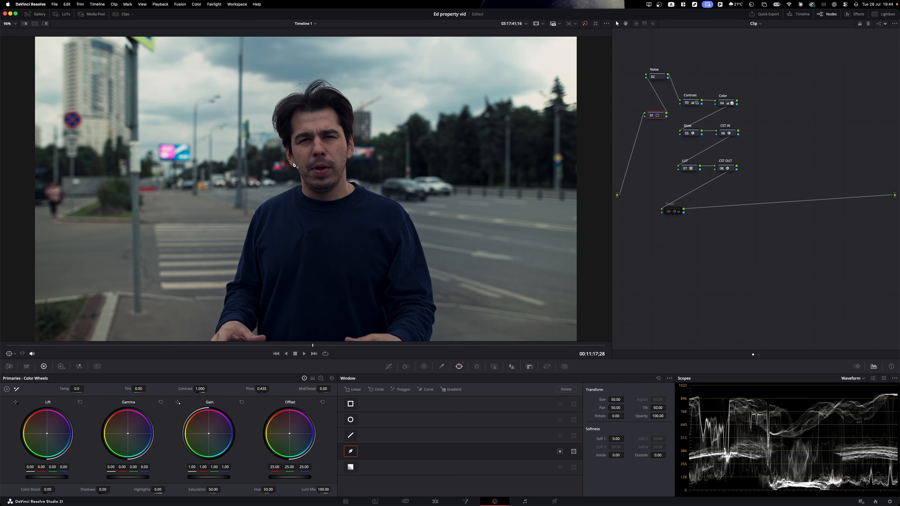
{"action": "left_click", "coordinate": [296, 165]}
{"action": "left_click", "coordinate": [303, 183]}
{"action": "left_click", "coordinate": [315, 191]}
{"action": "left_click", "coordinate": [332, 186]}
{"action": "left_click", "coordinate": [345, 173]}
{"action": "left_click", "coordinate": [345, 153]}
{"action": "left_click", "coordinate": [343, 133]}
{"action": "left_click", "coordinate": [338, 117]}
{"action": "left_click", "coordinate": [328, 106]}
{"action": "left_click", "coordinate": [311, 108]}
{"action": "left_click", "coordinate": [292, 113]}
{"action": "left_click", "coordinate": [288, 124]}
{"action": "left_click", "coordinate": [286, 140]}
{"action": "left_click", "coordinate": [290, 148]}
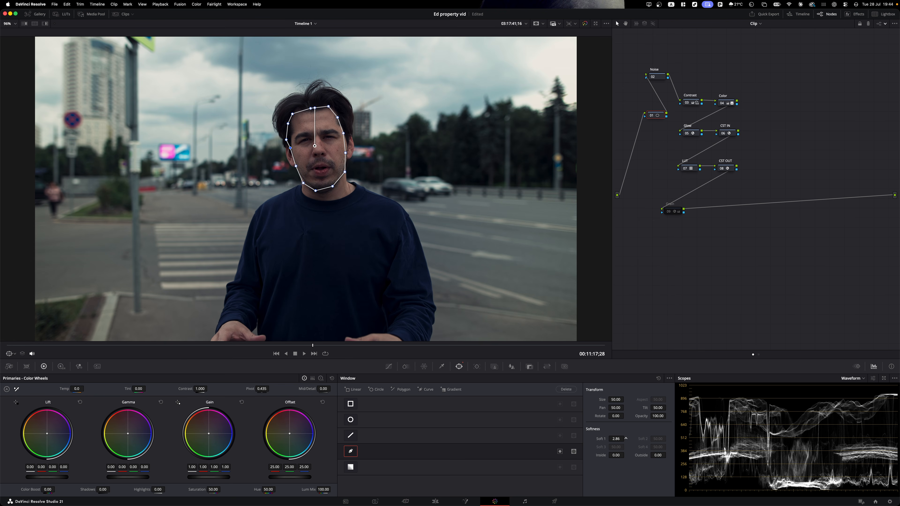
- Track the face window forward and backward through the clip
{"action": "left_click", "coordinate": [476, 367]}
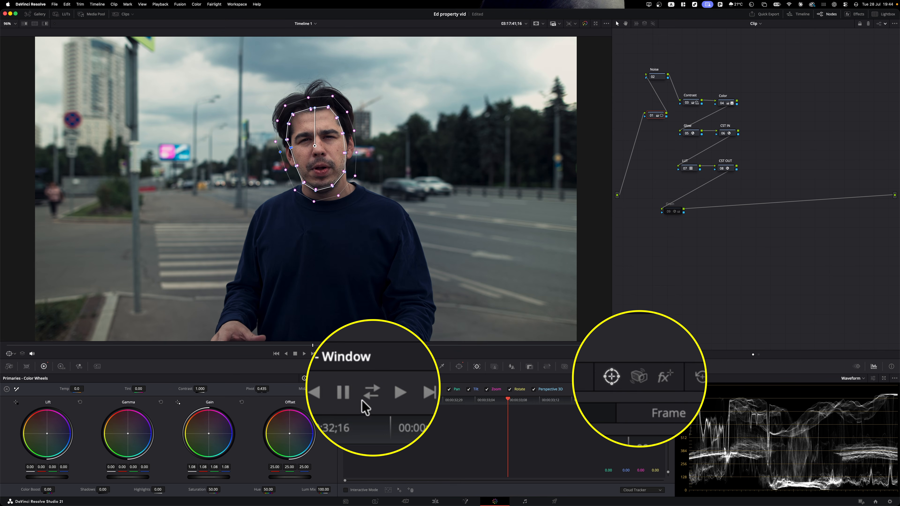
{"action": "left_click", "coordinate": [372, 389]}
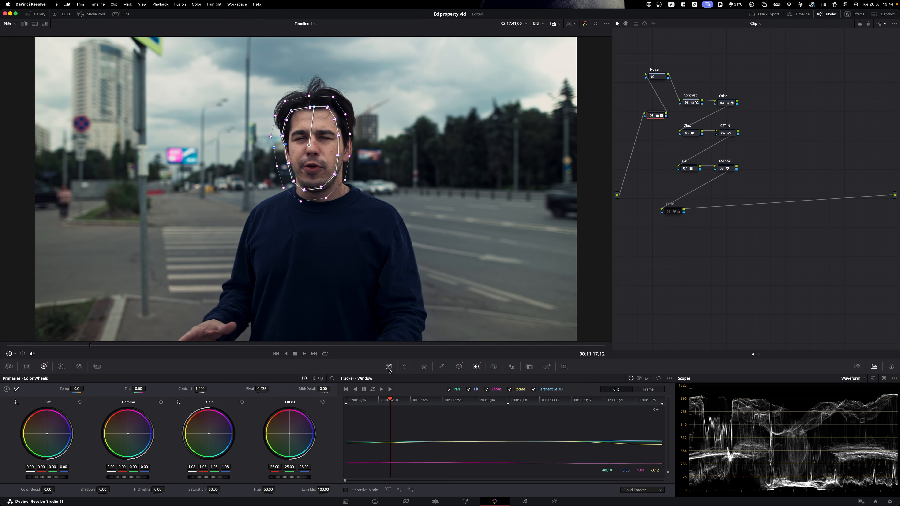
{"action": "left_click", "coordinate": [389, 366]}
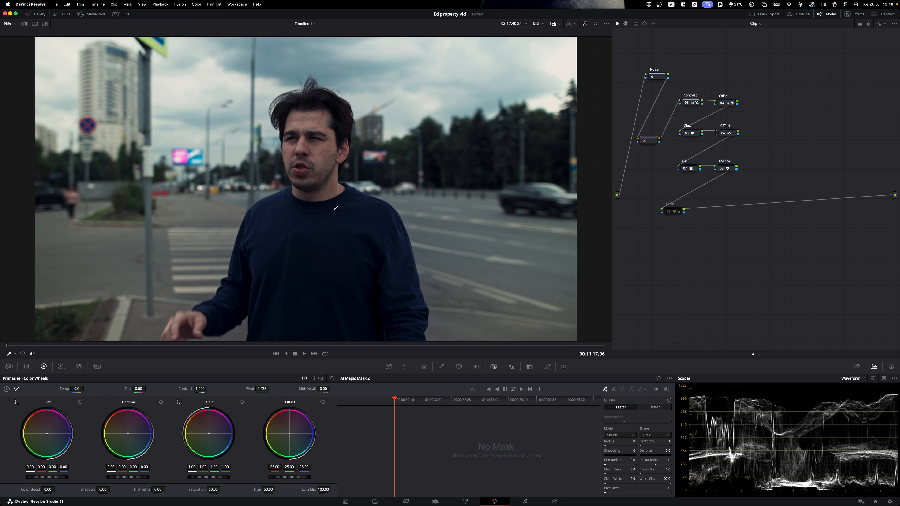
- Mark the man's forehead for a Magic Mask at Better quality, track it, and render it in place
{"action": "left_click", "coordinate": [302, 119]}
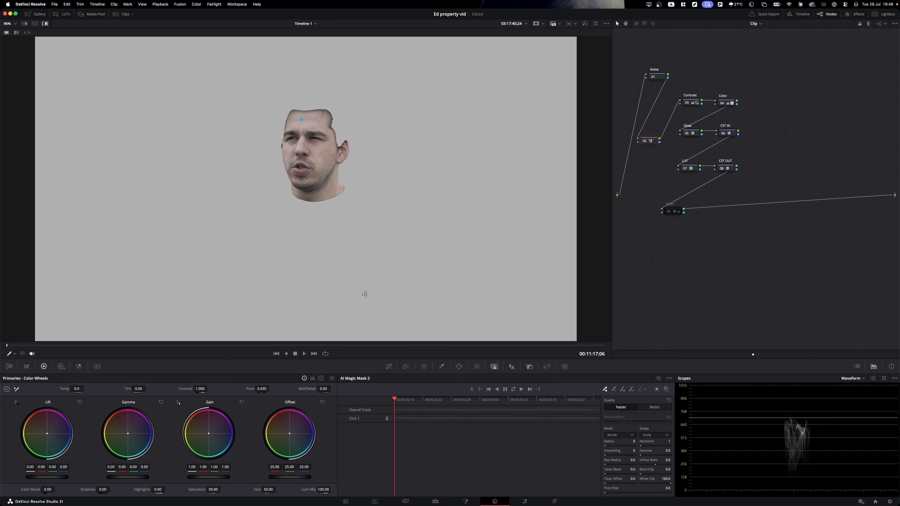
{"action": "left_click", "coordinate": [652, 407]}
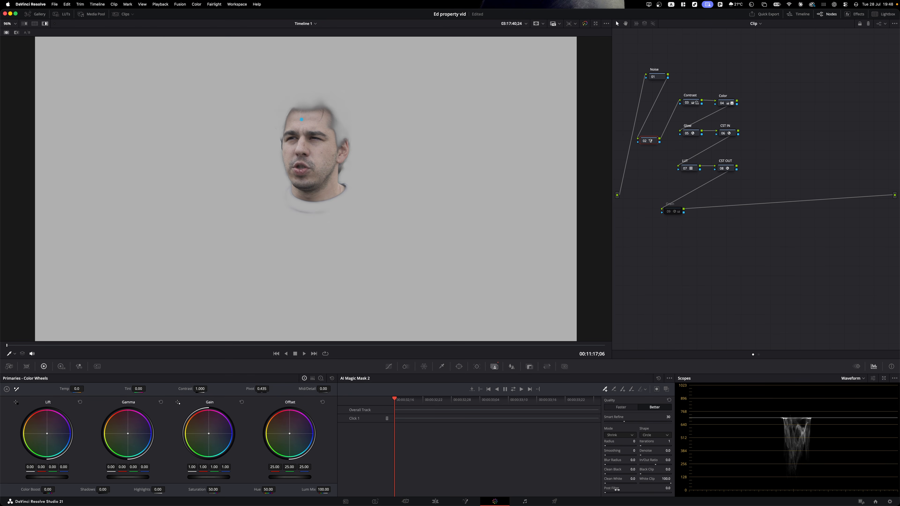
{"action": "left_click", "coordinate": [512, 388]}
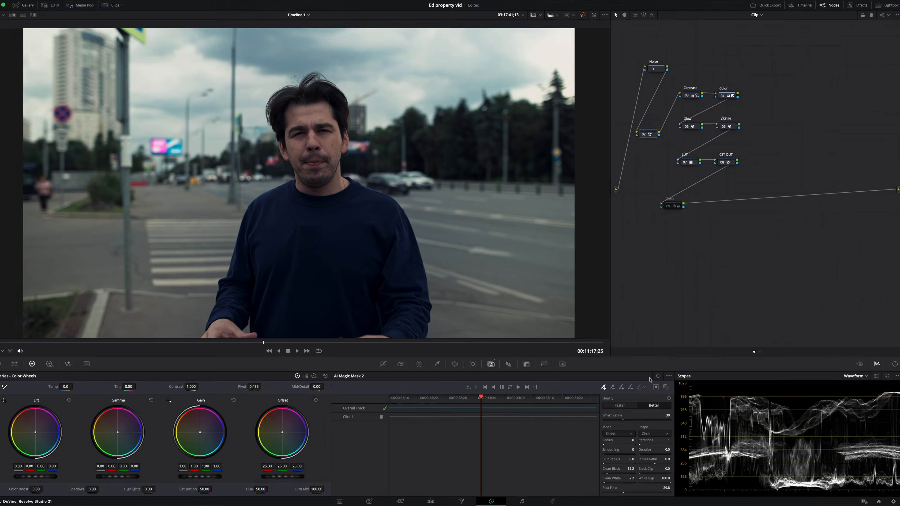
{"action": "left_click", "coordinate": [669, 379]}
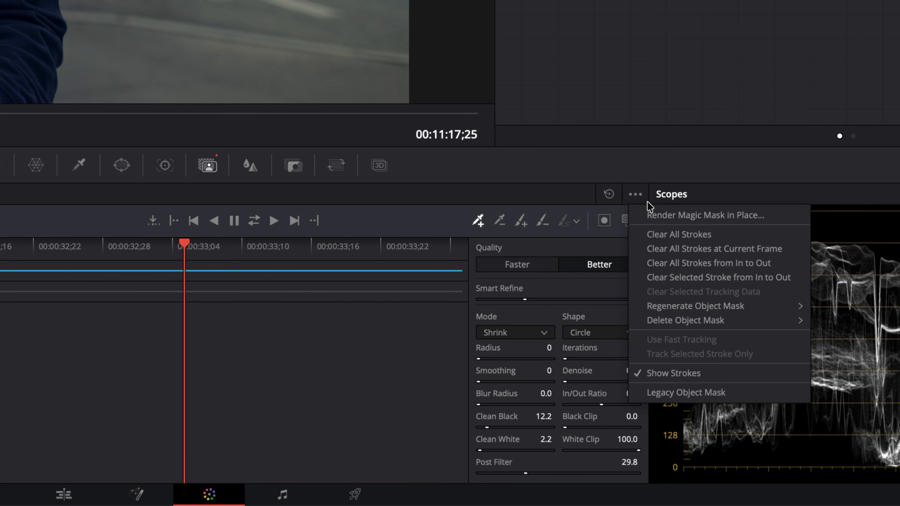
{"action": "left_click", "coordinate": [667, 215]}
{"action": "left_click_drag", "start_coordinate": [592, 229], "coordinate": [616, 250]}
{"action": "right_click", "coordinate": [616, 250]}
- Reset node 02's grade, show Custom Curves, and re-enable node 02
{"action": "left_click", "coordinate": [635, 256]}
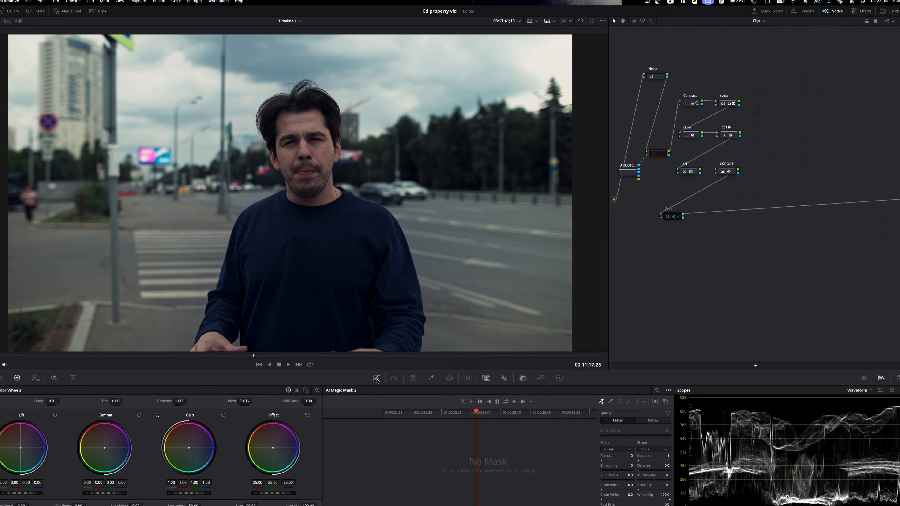
{"action": "left_click", "coordinate": [376, 378]}
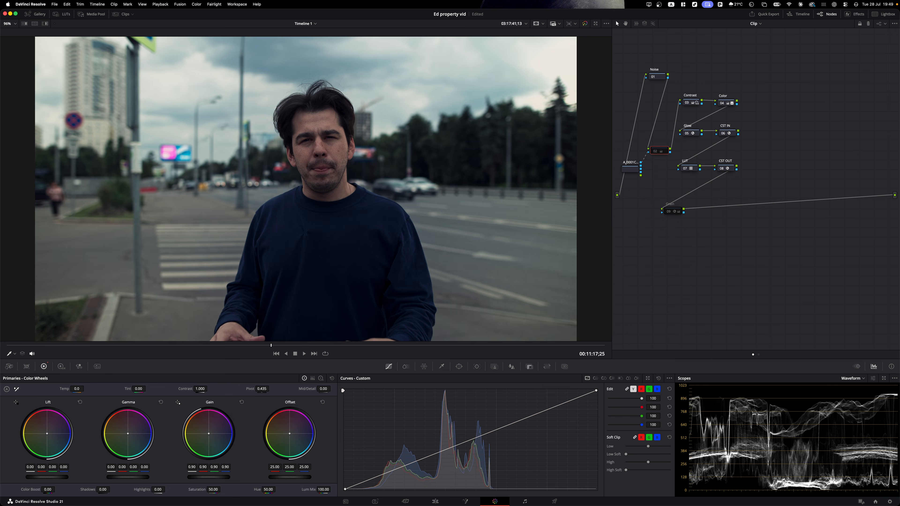
{"action": "key", "text": "super+d"}
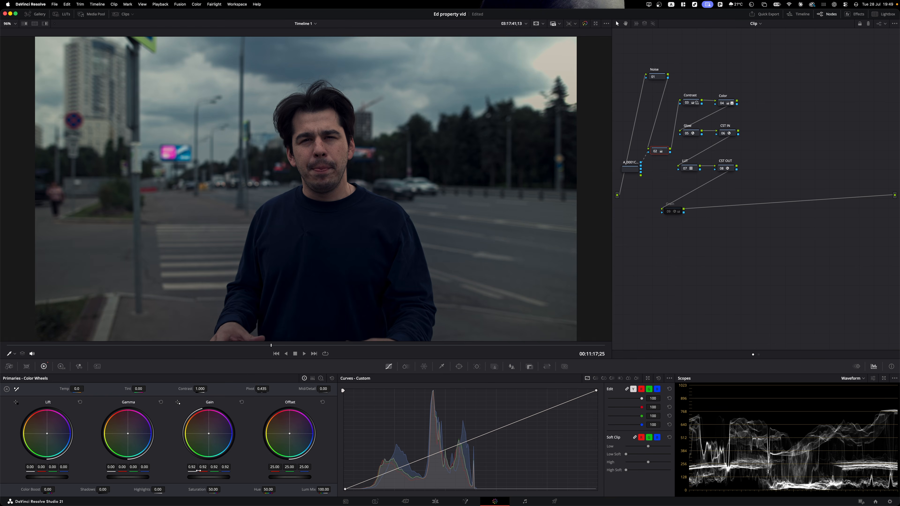
- Set gain to about 0.94 and tint the shadows slightly teal, then play the clip
{"action": "mouse_move", "coordinate": [209, 477]}
{"action": "left_mouse_down"}
{"action": "mouse_move", "coordinate": [221, 477]}
{"action": "mouse_move", "coordinate": [211, 477]}
{"action": "left_mouse_up"}
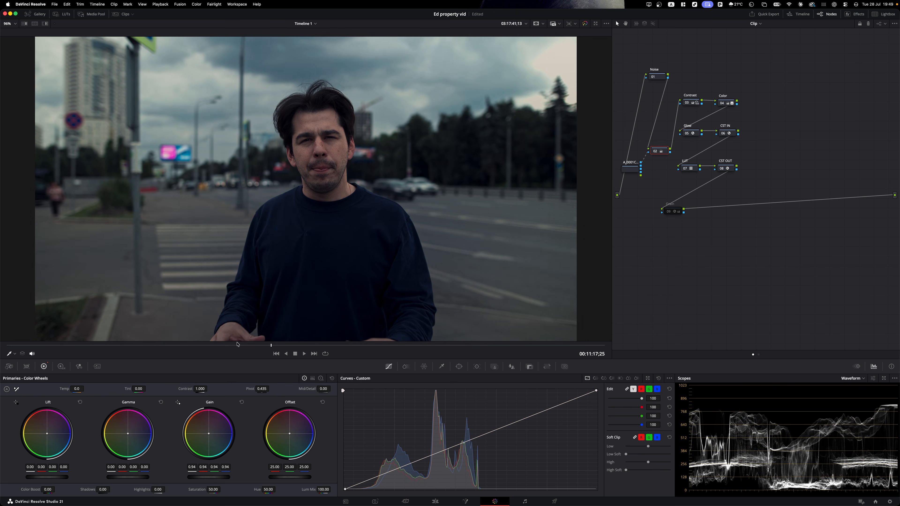
{"action": "left_click_drag", "start_coordinate": [229, 346], "coordinate": [132, 346]}
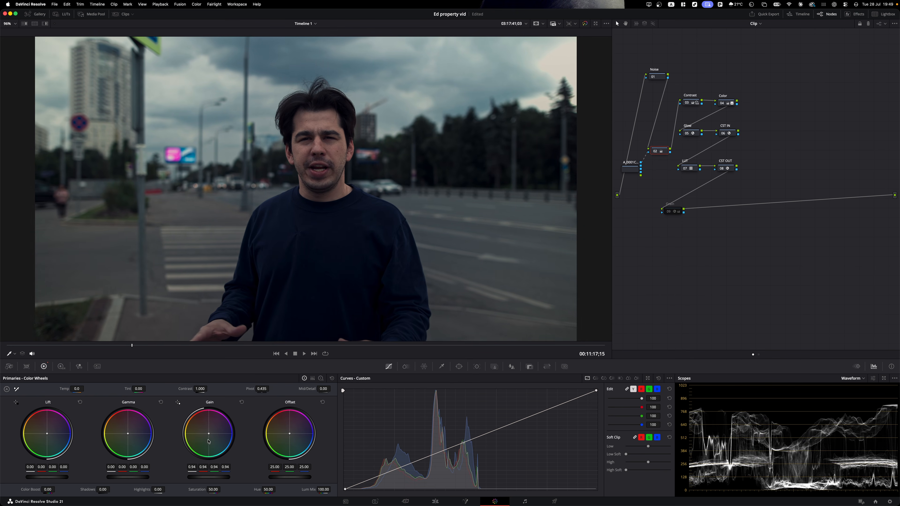
{"action": "left_click_drag", "start_coordinate": [293, 434], "coordinate": [290, 435]}
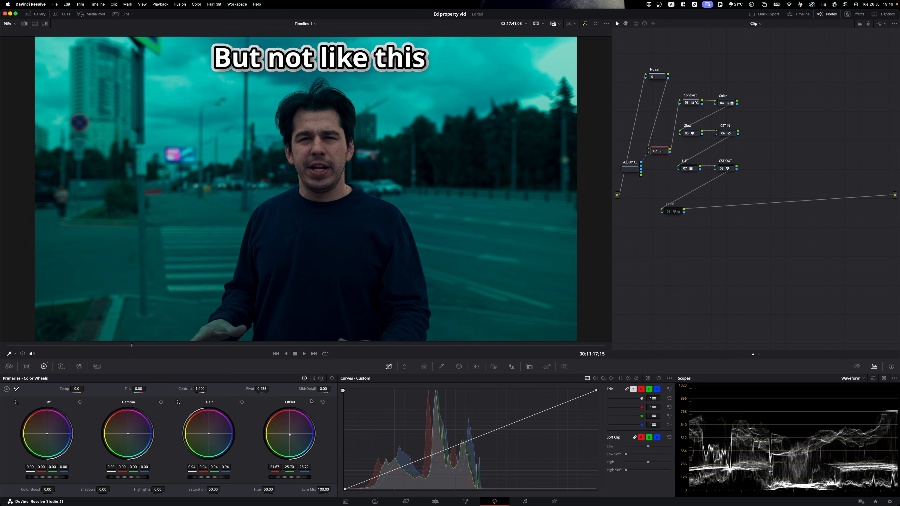
{"action": "left_click", "coordinate": [323, 401]}
{"action": "left_click_drag", "start_coordinate": [47, 433], "coordinate": [47, 434]}
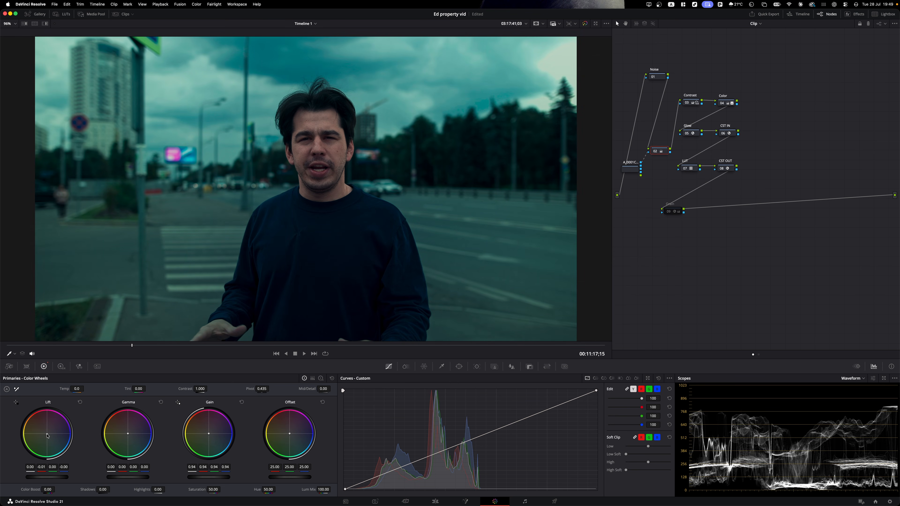
{"action": "key", "text": "space"}
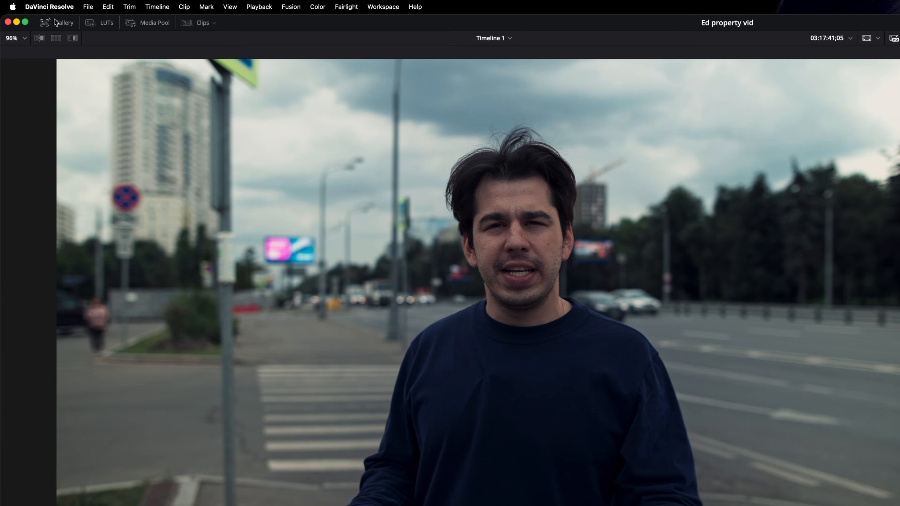
- Grab the current grade as a gallery still and delete the clip's grading nodes
{"action": "left_click", "coordinate": [35, 13]}
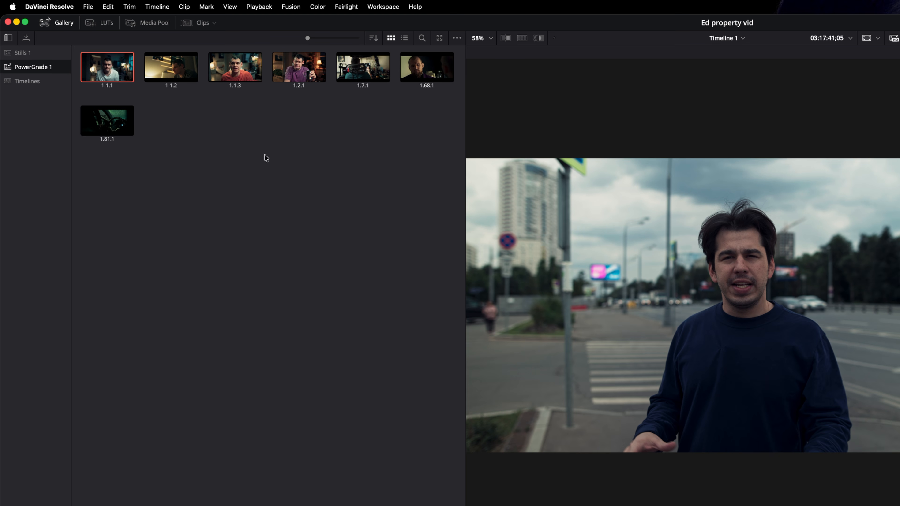
{"action": "right_click", "coordinate": [644, 270]}
{"action": "left_click", "coordinate": [664, 274]}
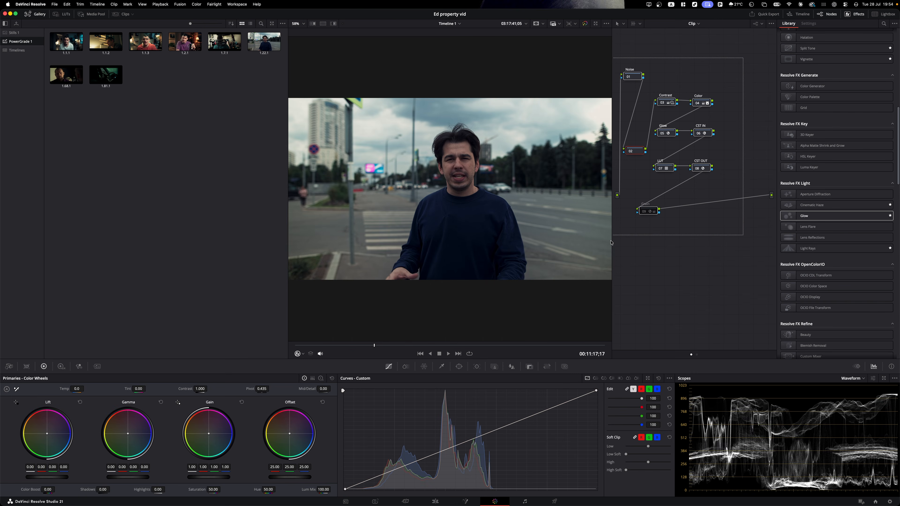
{"action": "key", "text": "Delete"}
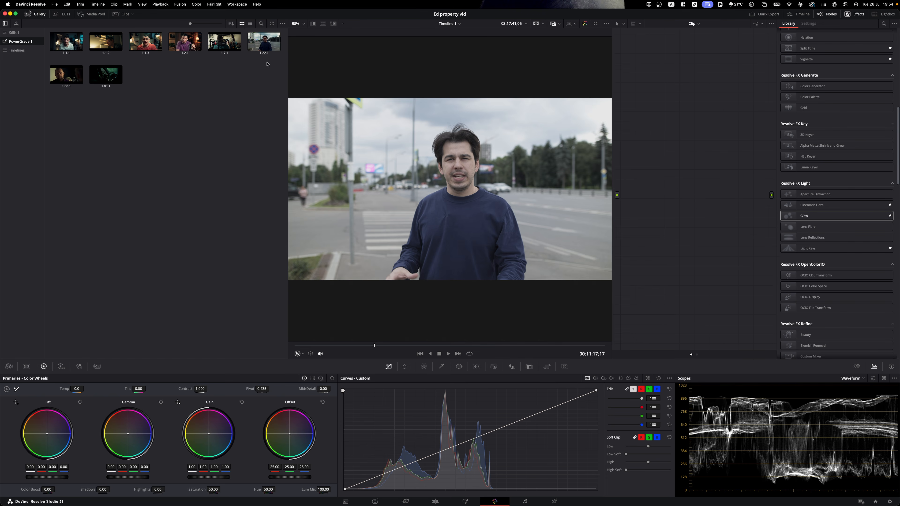
- Apply still 1.22.1's grade back to the clip and select clip 21
{"action": "right_click", "coordinate": [263, 45]}
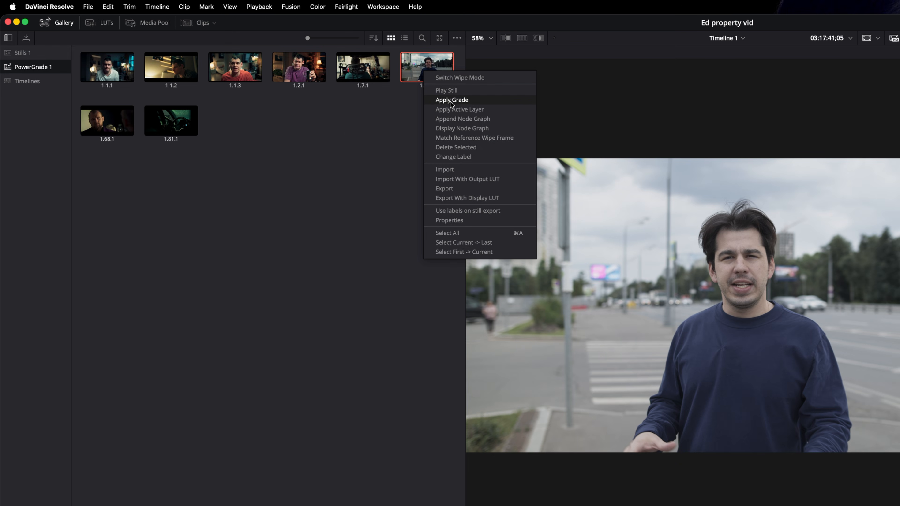
{"action": "left_click", "coordinate": [450, 100]}
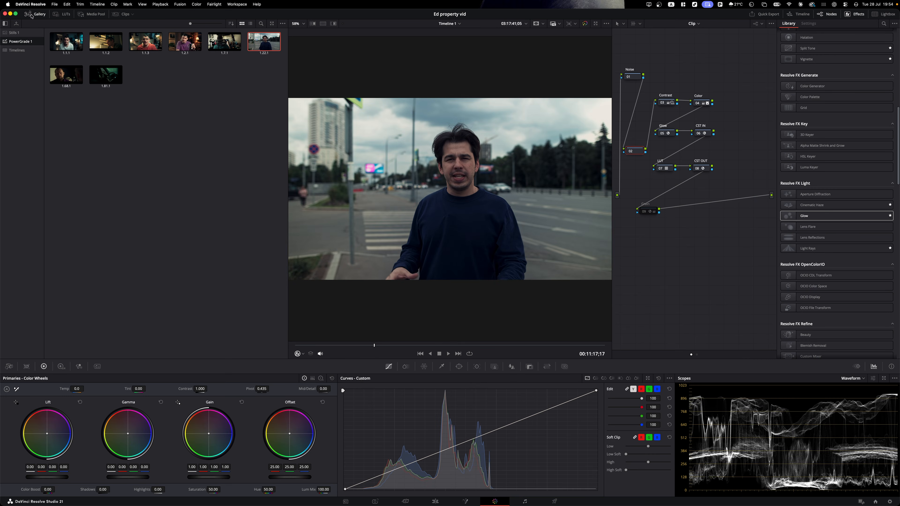
{"action": "left_click", "coordinate": [31, 16]}
{"action": "left_click", "coordinate": [122, 15]}
{"action": "left_click", "coordinate": [509, 337]}
- Select clips 21 through 23 and add them into a new group
{"action": "left_click", "coordinate": [464, 339]}
{"action": "left_click", "coordinate": [595, 338], "text": "shift"}
{"action": "right_click", "coordinate": [592, 338]}
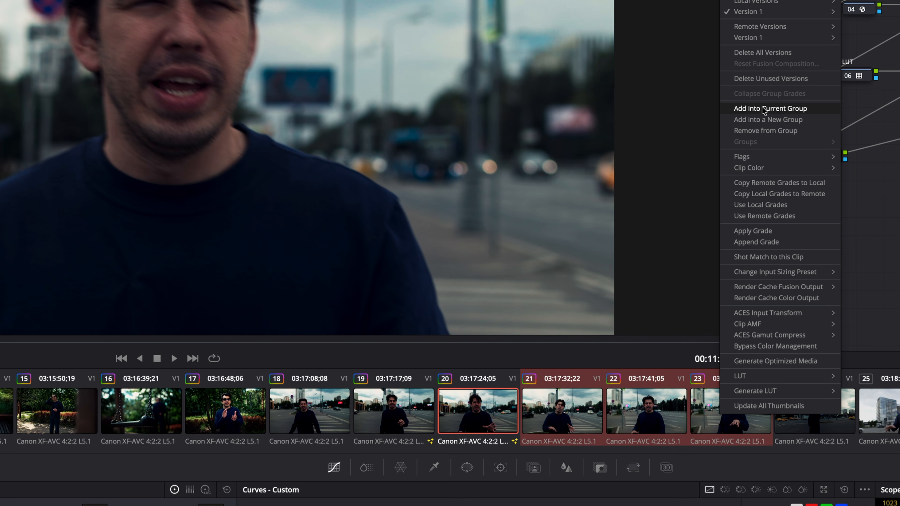
{"action": "left_click", "coordinate": [762, 119]}
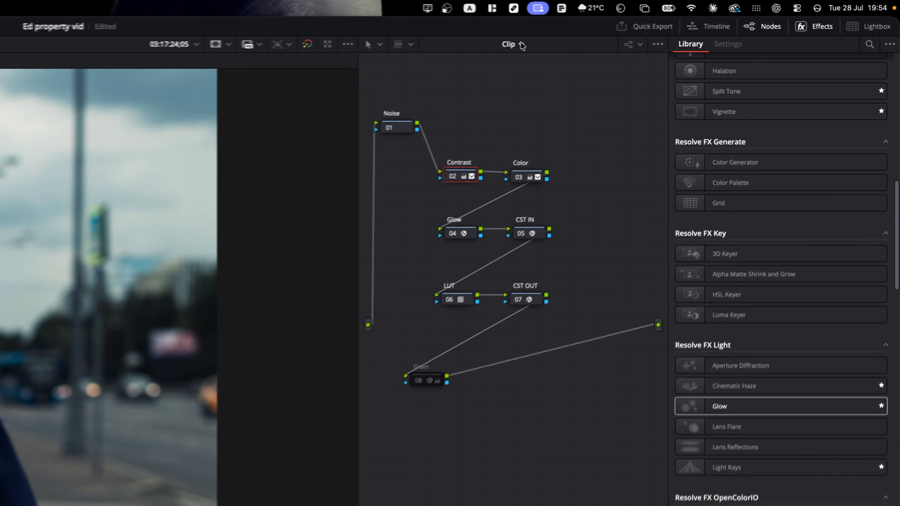
- Switch to the Group Post Clip grade, review clips 21–23, and show clip 20's Motion Effects
{"action": "left_click", "coordinate": [521, 45]}
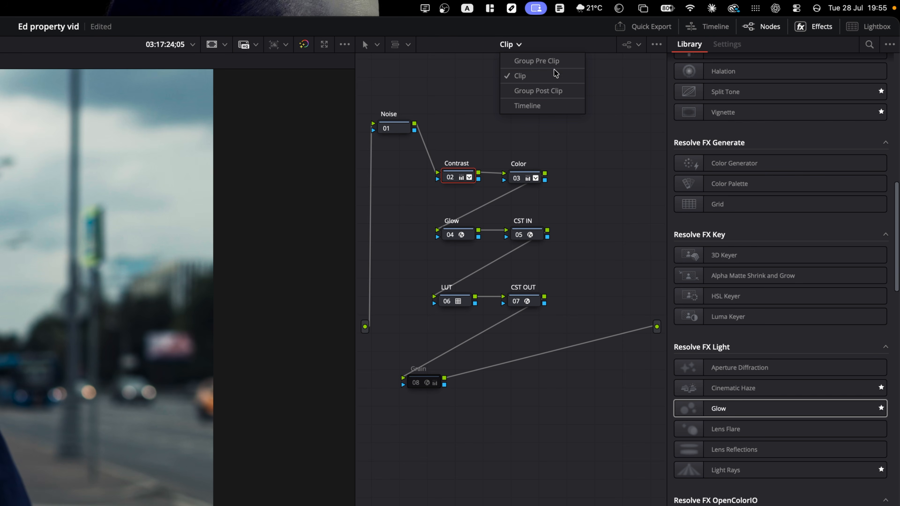
{"action": "left_click", "coordinate": [561, 91]}
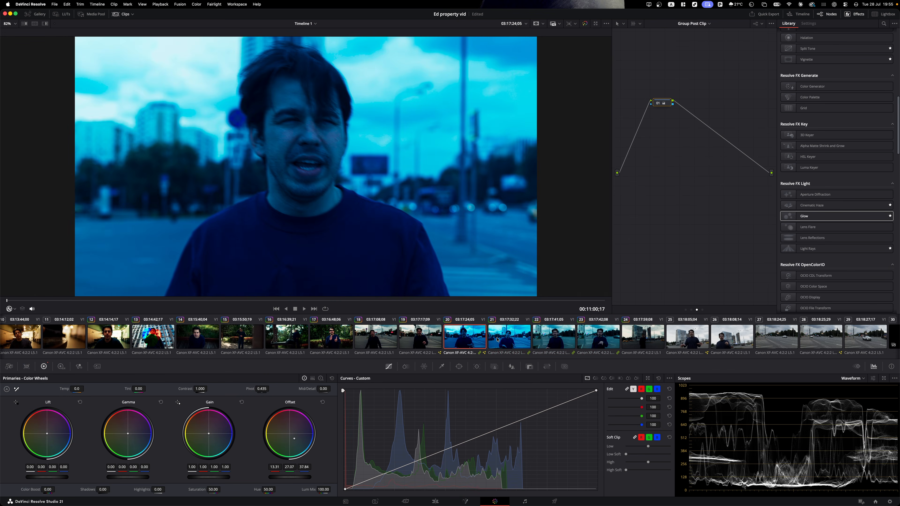
{"action": "left_click", "coordinate": [499, 340]}
{"action": "left_click", "coordinate": [550, 341]}
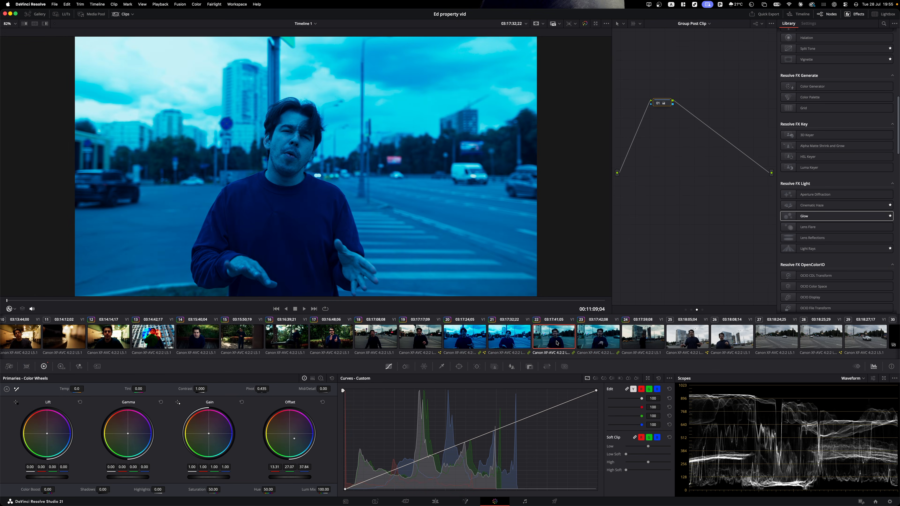
{"action": "left_click", "coordinate": [594, 343]}
{"action": "left_click", "coordinate": [464, 337]}
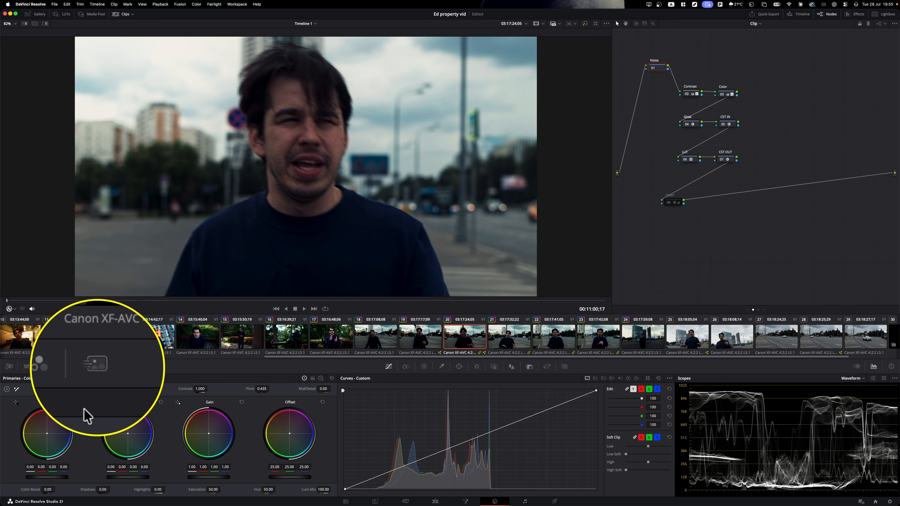
{"action": "left_click", "coordinate": [97, 366]}
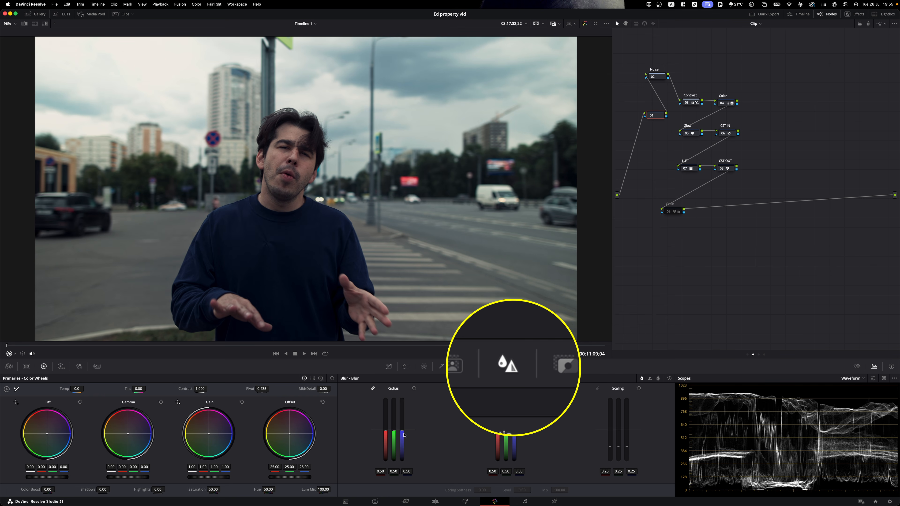
- Sharpen node 01 slightly, add Glow with shine threshold about 0.54, and add a Lens Flare
{"action": "left_click_drag", "start_coordinate": [403, 435], "coordinate": [403, 440]}
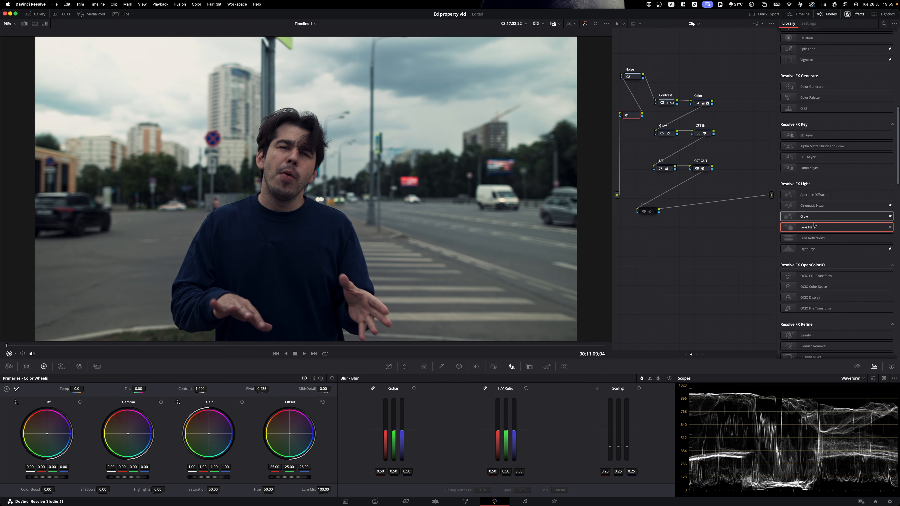
{"action": "left_click_drag", "start_coordinate": [808, 216], "coordinate": [634, 116]}
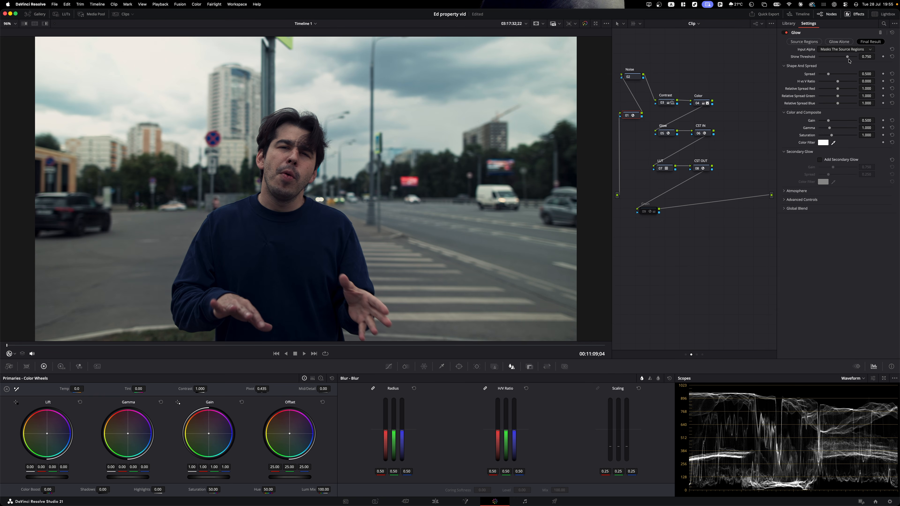
{"action": "left_click_drag", "start_coordinate": [841, 59], "coordinate": [840, 59]}
{"action": "left_click", "coordinate": [788, 23]}
{"action": "left_click_drag", "start_coordinate": [817, 231], "coordinate": [635, 126]}
{"action": "left_click", "coordinate": [788, 24]}
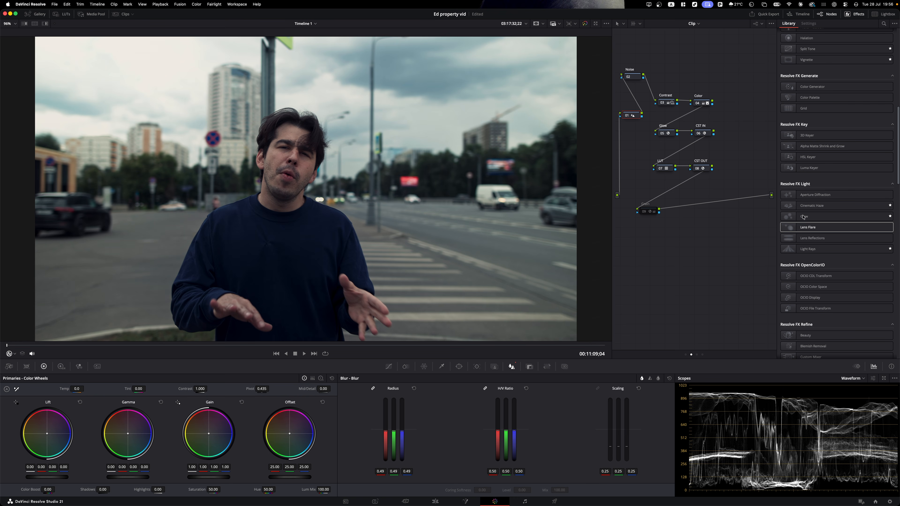
- Try Lens Reflections and Light Rays, undo both, and apply Halation in the node graph
{"action": "left_click_drag", "start_coordinate": [811, 238], "coordinate": [637, 117]}
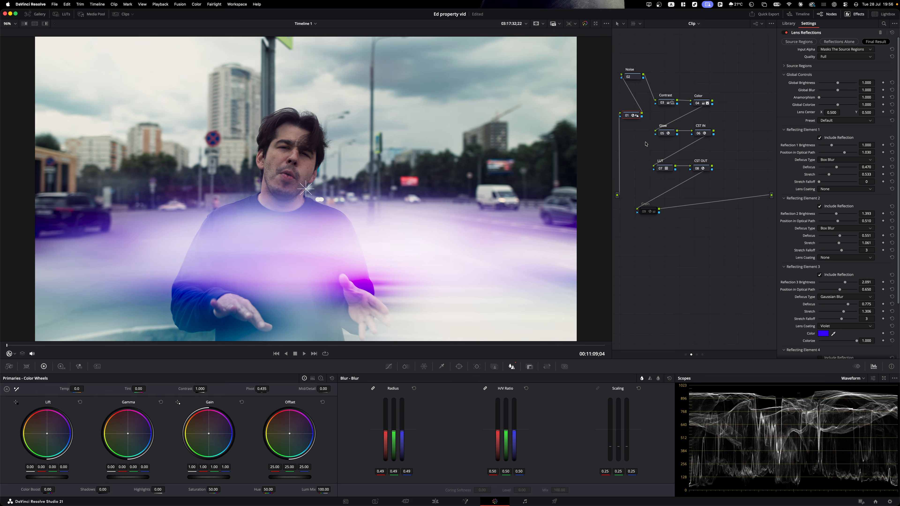
{"action": "key", "text": "super+z"}
{"action": "left_click_drag", "start_coordinate": [811, 249], "coordinate": [636, 116]}
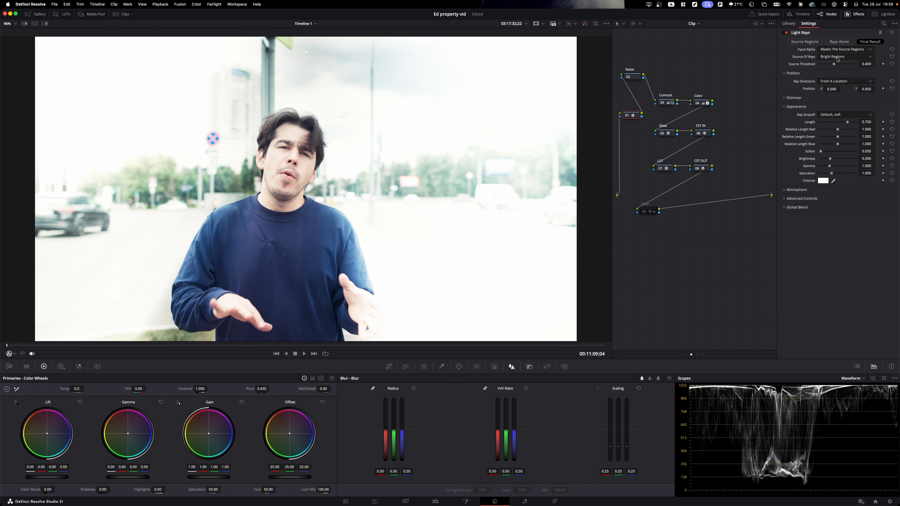
{"action": "left_click_drag", "start_coordinate": [834, 65], "coordinate": [838, 66]}
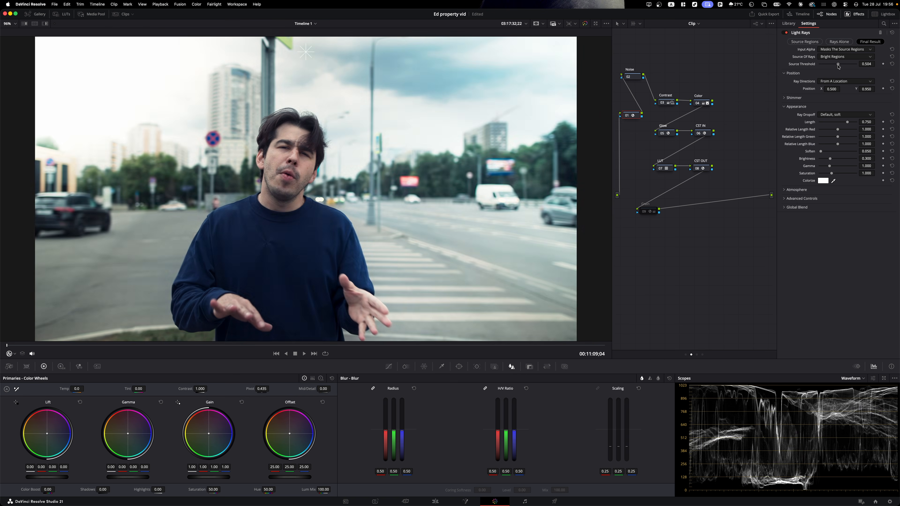
{"action": "key", "text": "super+z"}
{"action": "scroll", "coordinate": [828, 250], "scroll_direction": "up", "scroll_amount": 5}
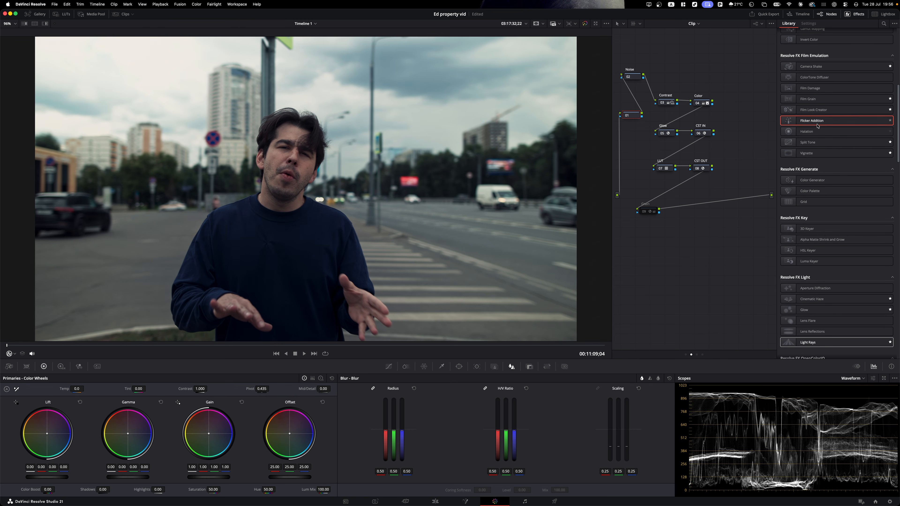
{"action": "left_click_drag", "start_coordinate": [636, 117], "coordinate": [636, 118]}
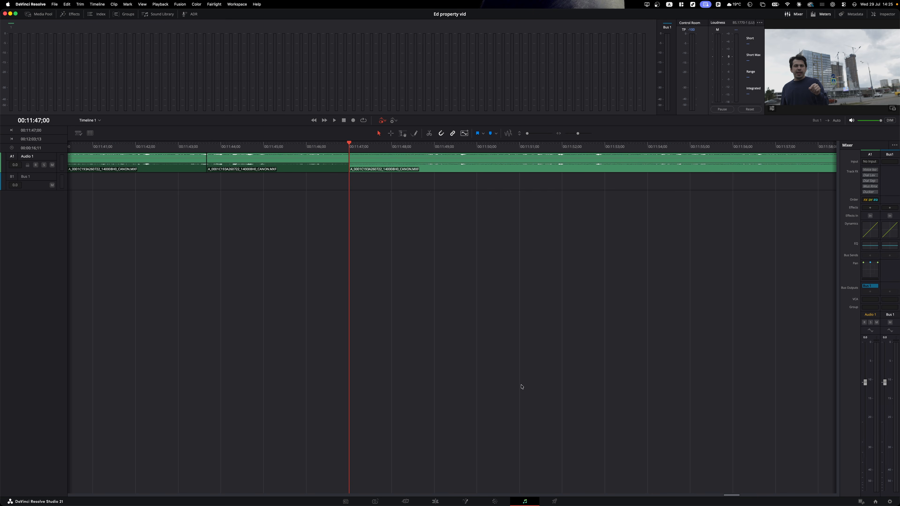
- Make the Audio 1 track taller, raise its fader to +2.8, and select the clip at 00:11:47
{"action": "left_click_drag", "start_coordinate": [358, 146], "coordinate": [390, 147]}
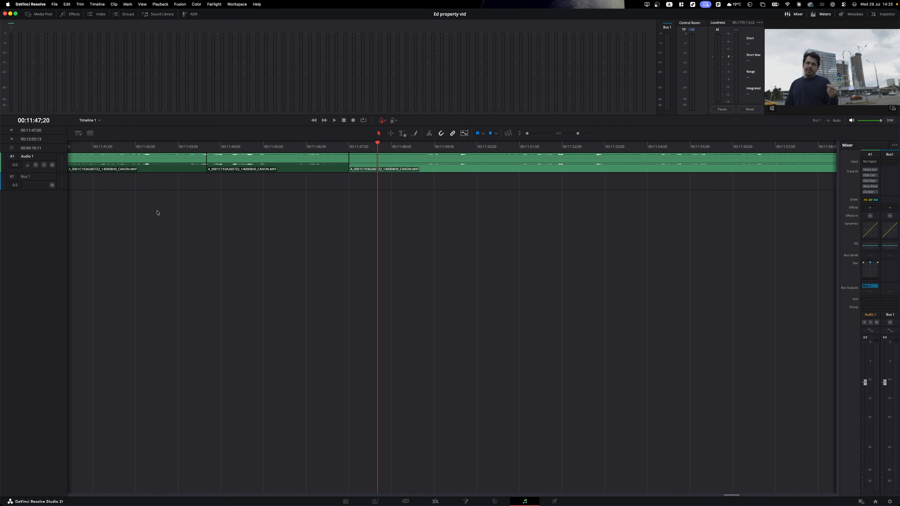
{"action": "left_click_drag", "start_coordinate": [49, 172], "coordinate": [64, 226]}
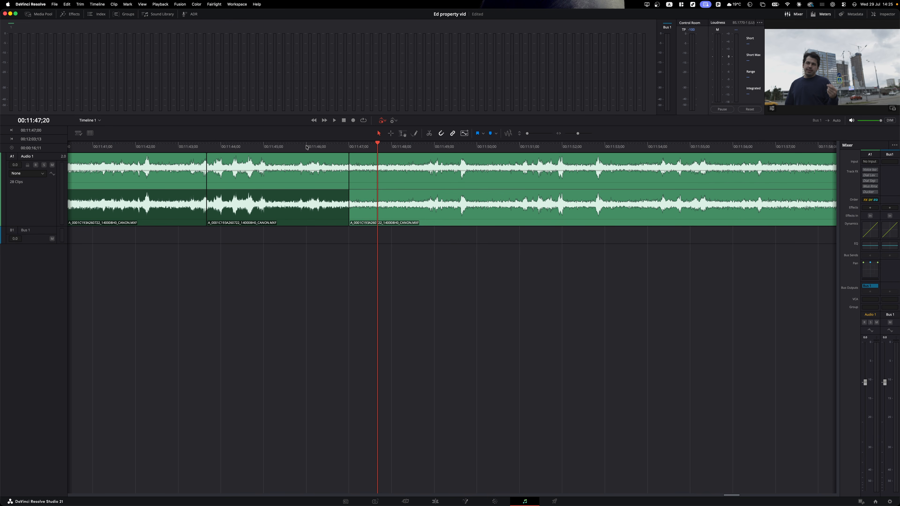
{"action": "left_click", "coordinate": [99, 121]}
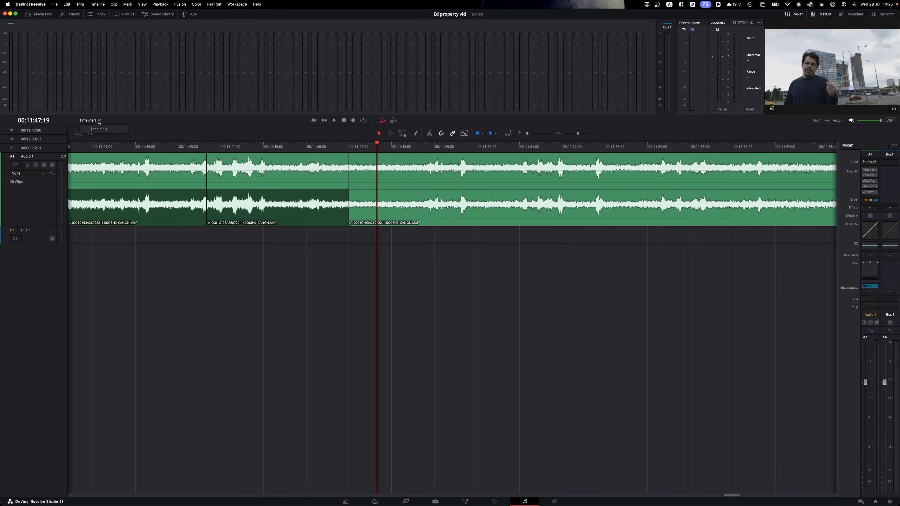
{"action": "mouse_move", "coordinate": [866, 383]}
{"action": "left_mouse_down"}
{"action": "mouse_move", "coordinate": [866, 354]}
{"action": "mouse_move", "coordinate": [866, 373]}
{"action": "left_mouse_up"}
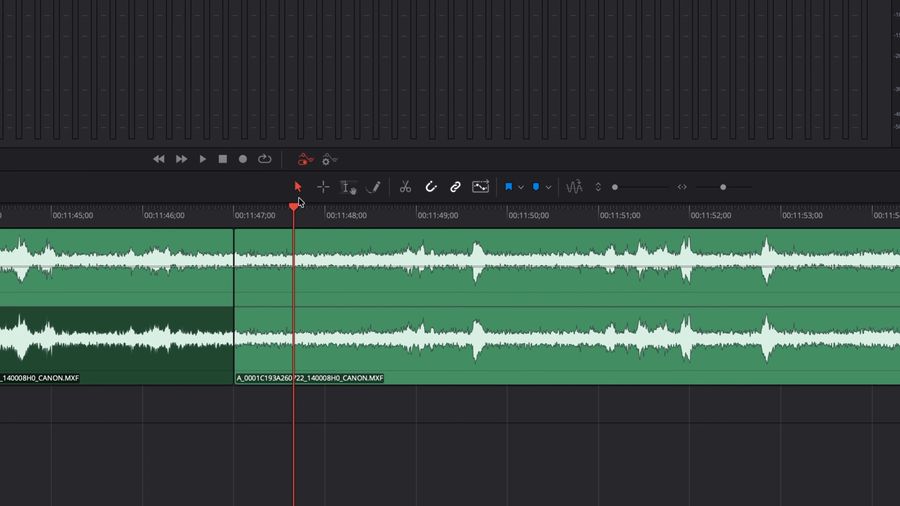
{"action": "left_click", "coordinate": [394, 174]}
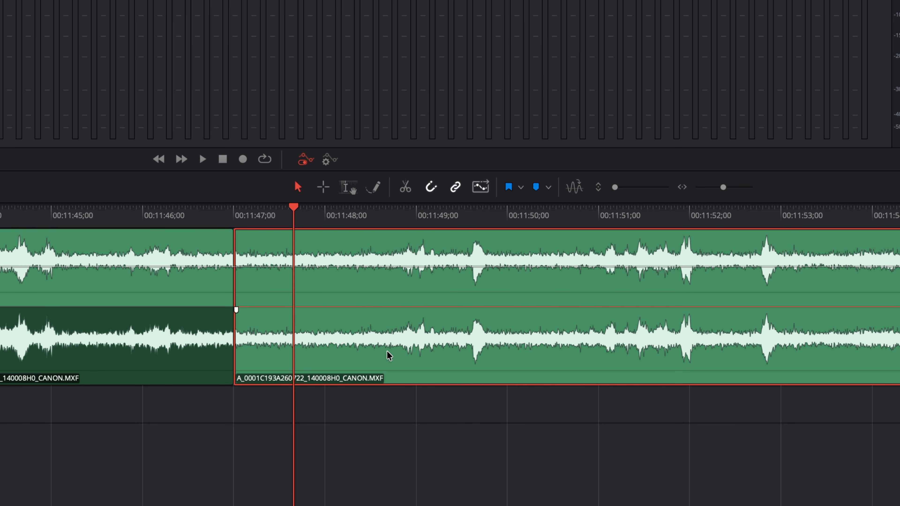
- Mark ranges around 00:11:48–00:11:50 and move the 00:11:47 clip against the previous clip
{"action": "key", "text": "r"}
{"action": "left_click_drag", "start_coordinate": [331, 236], "coordinate": [608, 432]}
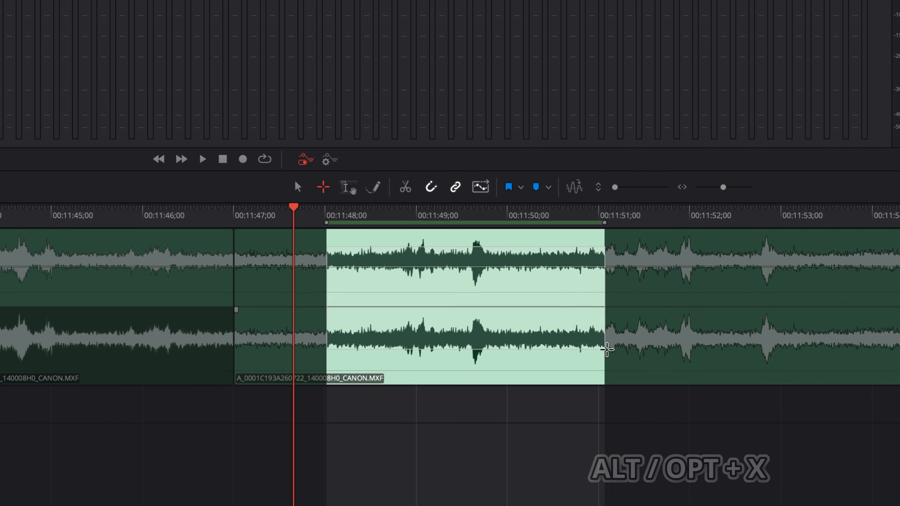
{"action": "key", "text": "alt+x"}
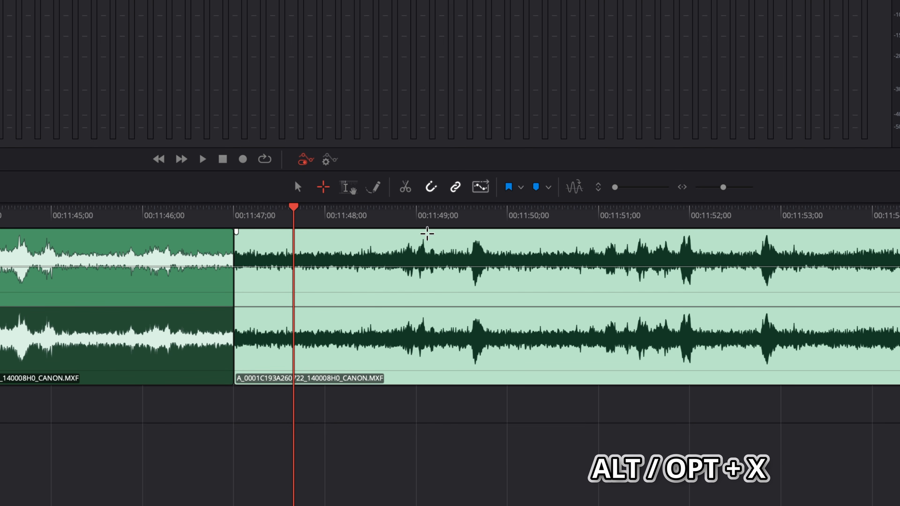
{"action": "left_click", "coordinate": [347, 187]}
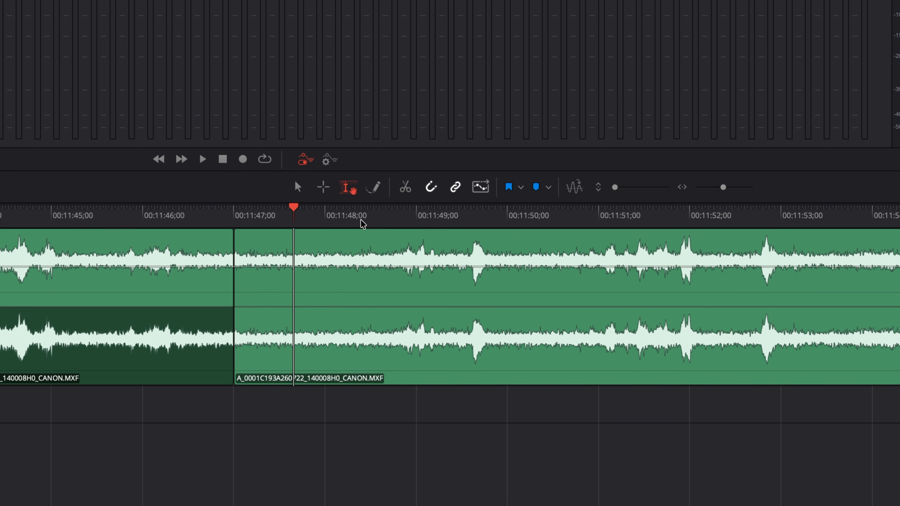
{"action": "left_click_drag", "start_coordinate": [354, 238], "coordinate": [578, 338]}
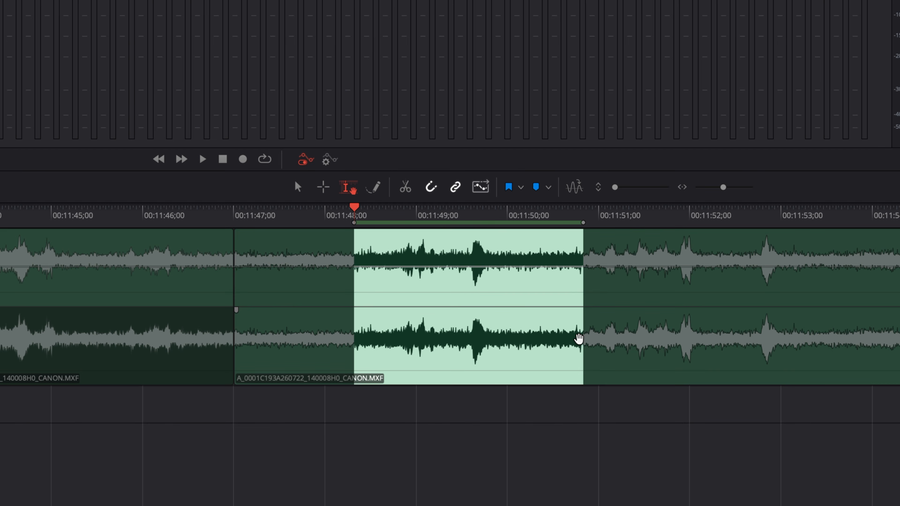
{"action": "left_click", "coordinate": [553, 368]}
{"action": "mouse_move", "coordinate": [394, 362]}
{"action": "left_mouse_down"}
{"action": "mouse_move", "coordinate": [467, 368]}
{"action": "mouse_move", "coordinate": [378, 373]}
{"action": "mouse_move", "coordinate": [417, 373]}
{"action": "mouse_move", "coordinate": [402, 374]}
{"action": "left_mouse_up"}
{"action": "key", "text": "a"}
{"action": "left_click", "coordinate": [400, 220]}
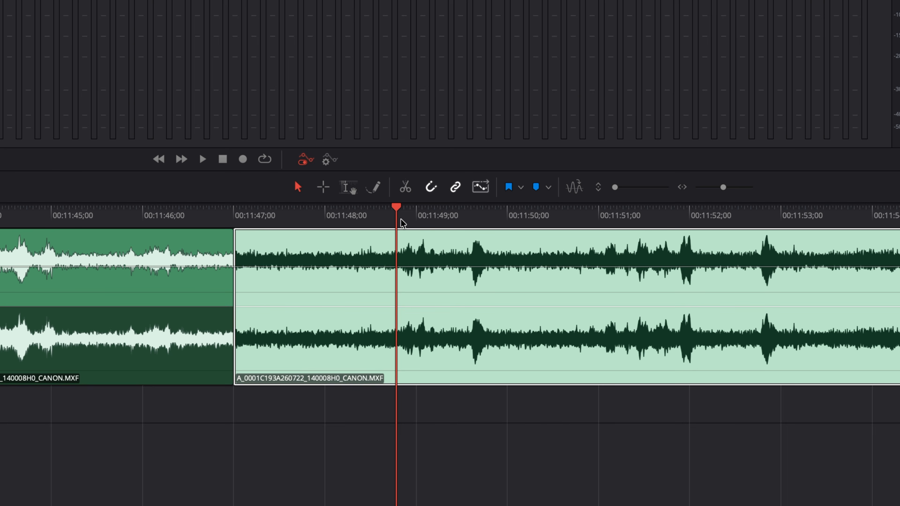
- Split the clip at the playhead and near 00:11:49:25, then add two markers
{"action": "left_click", "coordinate": [406, 188]}
{"action": "left_click_drag", "start_coordinate": [414, 220], "coordinate": [436, 216]}
{"action": "left_click", "coordinate": [407, 189]}
{"action": "left_click", "coordinate": [456, 191]}
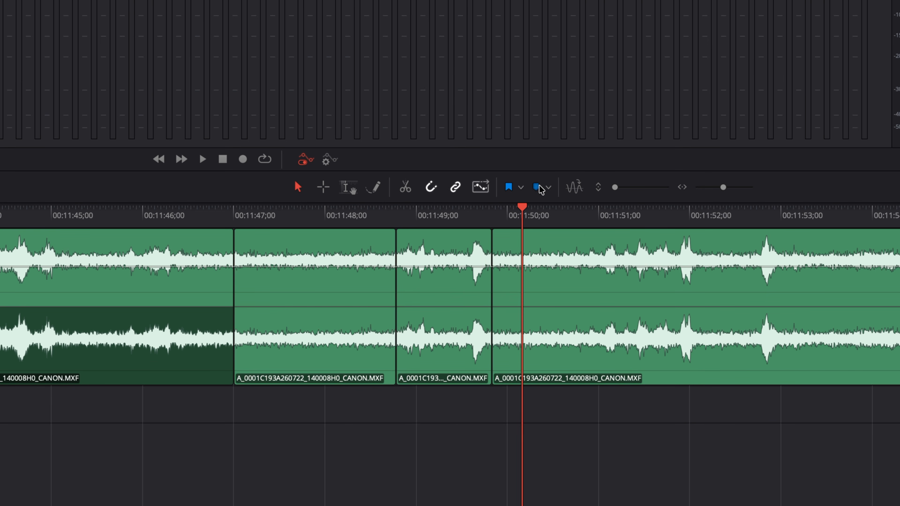
{"action": "left_click", "coordinate": [537, 189]}
{"action": "left_click", "coordinate": [559, 215]}
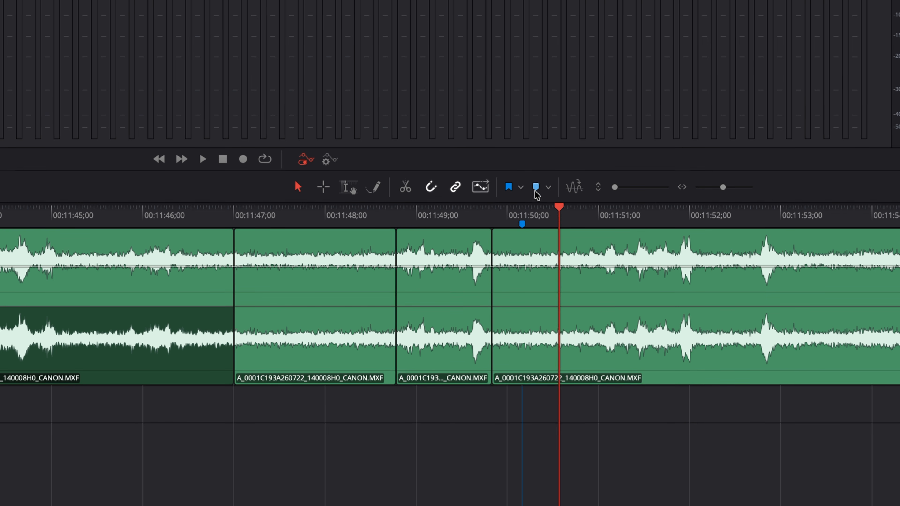
{"action": "left_click", "coordinate": [536, 190]}
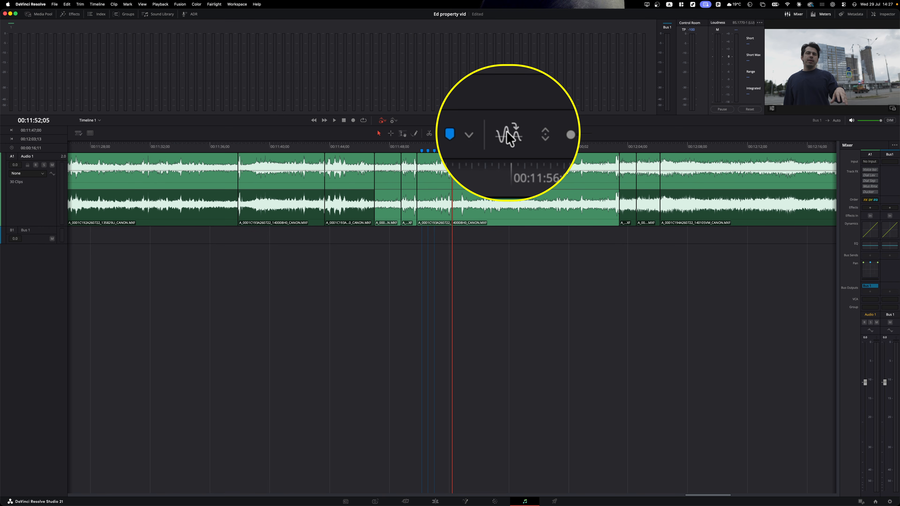
- Show transients, zoom in and scrub to audition the audio, then start a Sound Library search
{"action": "left_click", "coordinate": [508, 133]}
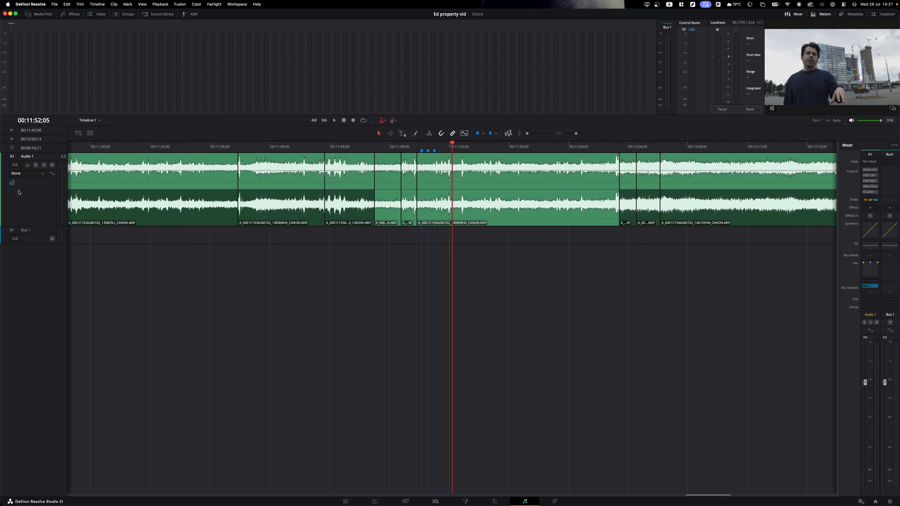
{"action": "key", "text": "super+equal"}
{"action": "key", "text": "super+equal"}
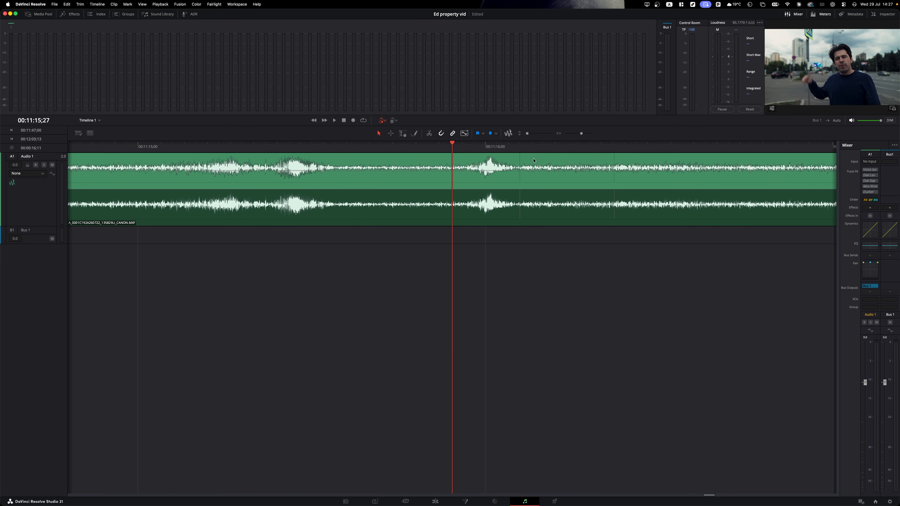
{"action": "left_click", "coordinate": [510, 146]}
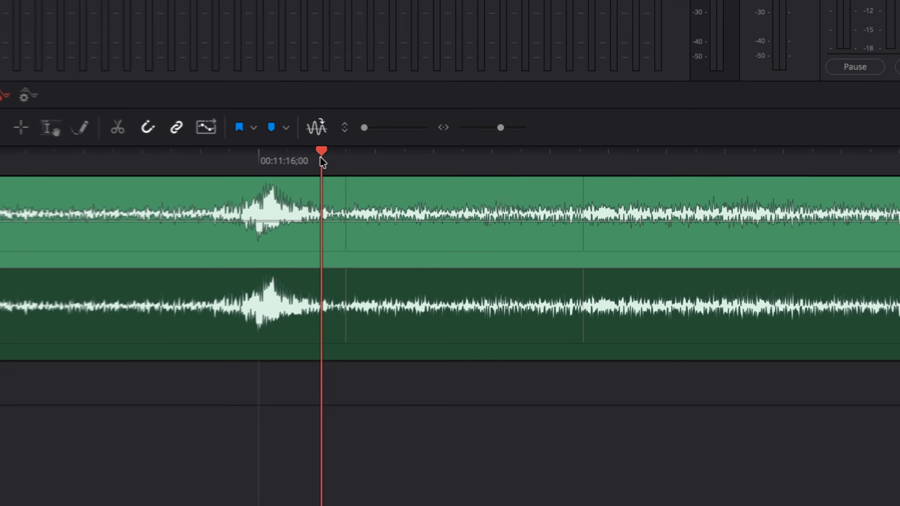
{"action": "left_click_drag", "start_coordinate": [320, 159], "coordinate": [570, 144]}
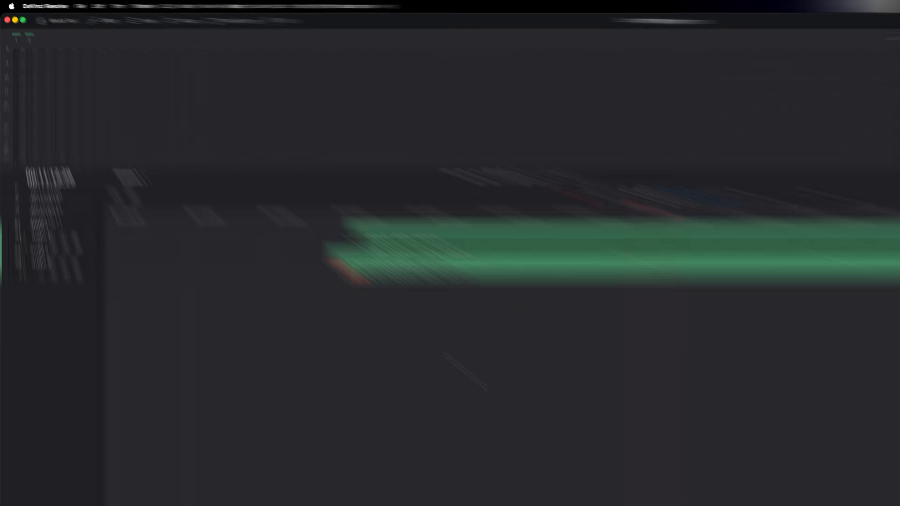
{"action": "left_click", "coordinate": [323, 33]}
{"action": "left_click", "coordinate": [213, 73]}
- Search 'whoosh' in the Local Database sound library and begin adding a new library folder
{"action": "type", "text": "whoosh"}
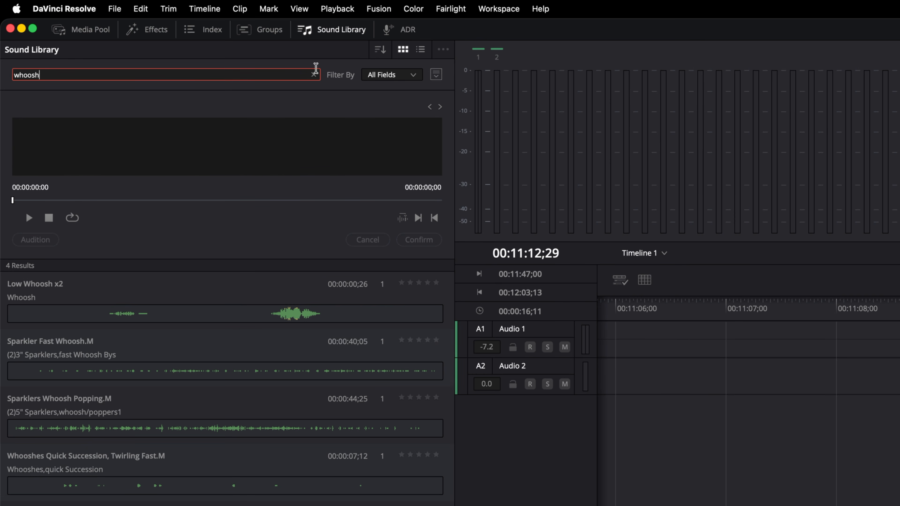
{"action": "left_click", "coordinate": [438, 76]}
{"action": "left_click", "coordinate": [422, 92]}
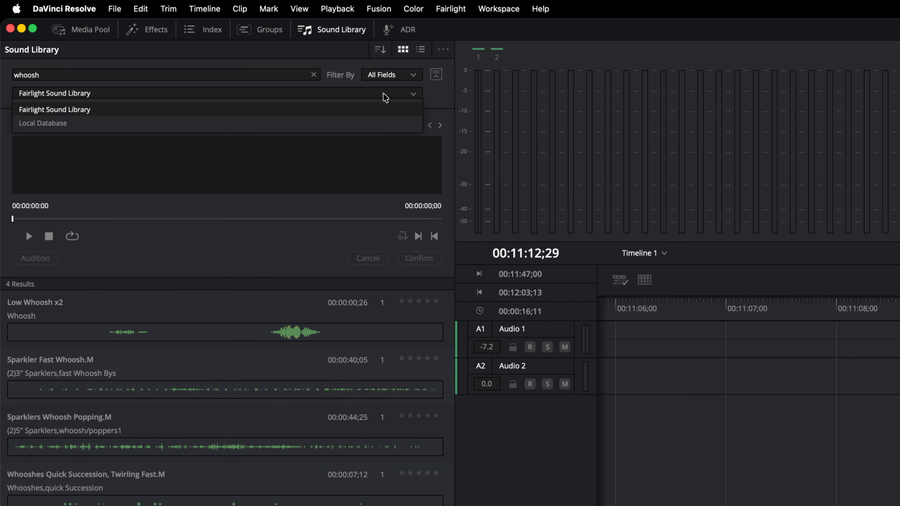
{"action": "left_click", "coordinate": [378, 121]}
{"action": "left_click", "coordinate": [443, 50]}
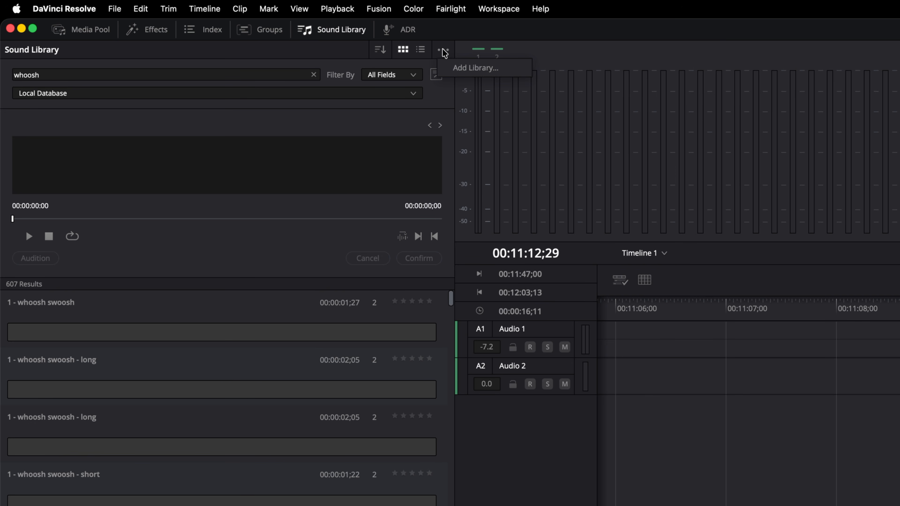
{"action": "left_click", "coordinate": [464, 69]}
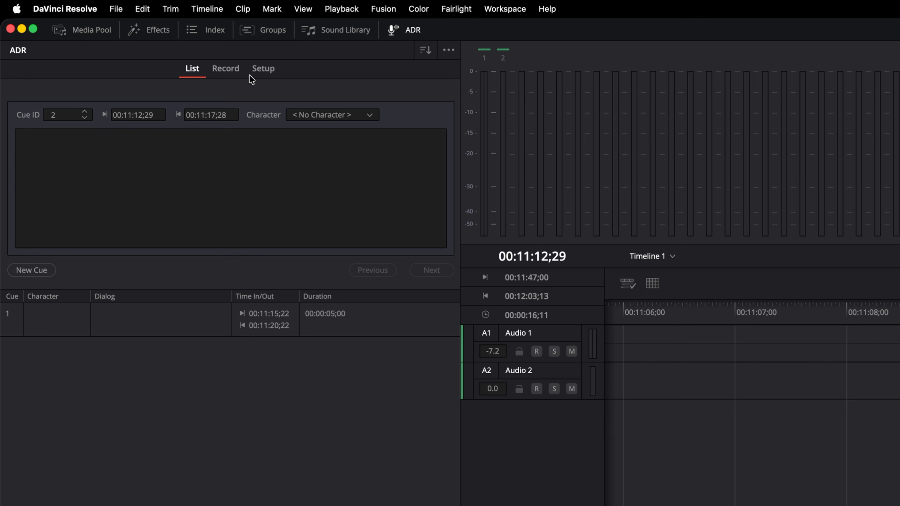
- In ADR Setup, set Pre Roll to 4 seconds, with Audio 1 as first record and guide track and Audio 2 second
{"action": "left_click", "coordinate": [256, 68]}
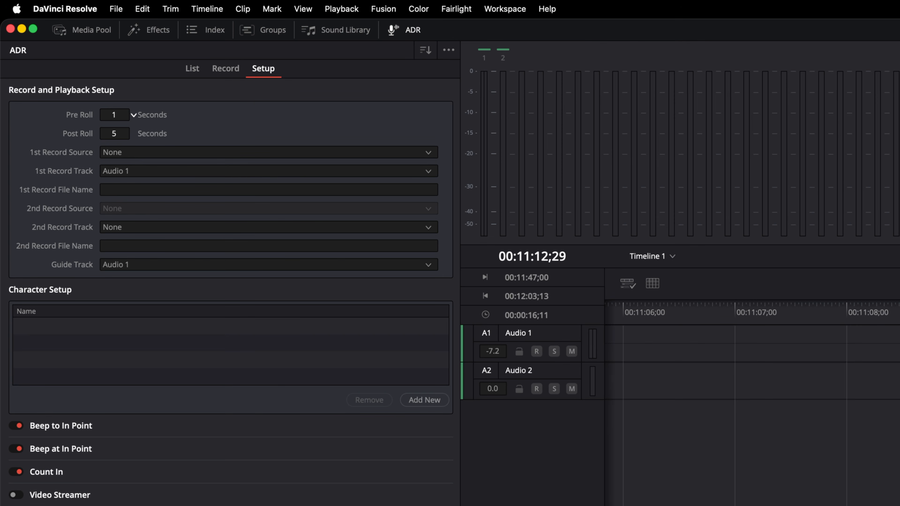
{"action": "left_click", "coordinate": [144, 152]}
{"action": "left_click", "coordinate": [145, 153]}
{"action": "left_click", "coordinate": [151, 171]}
{"action": "left_click", "coordinate": [155, 205]}
{"action": "left_click", "coordinate": [162, 227]}
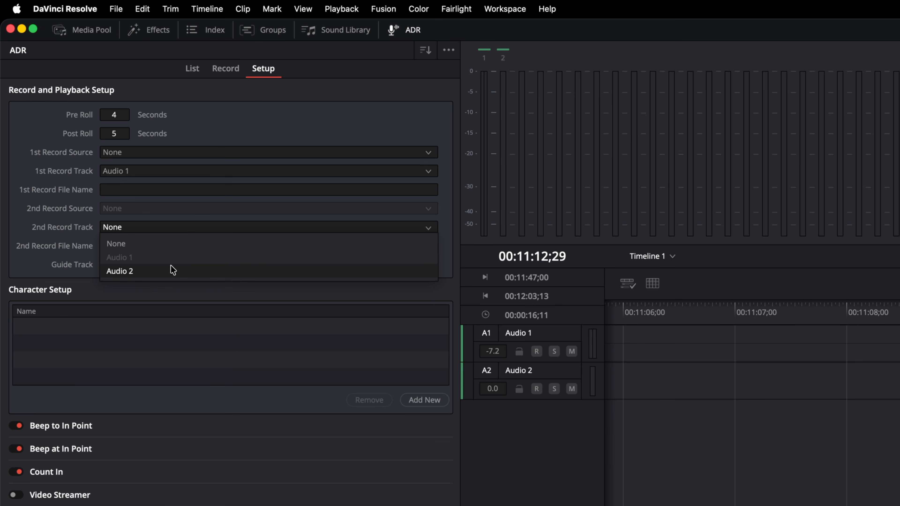
{"action": "left_click", "coordinate": [175, 272]}
{"action": "left_click", "coordinate": [157, 264]}
{"action": "left_click", "coordinate": [165, 288]}
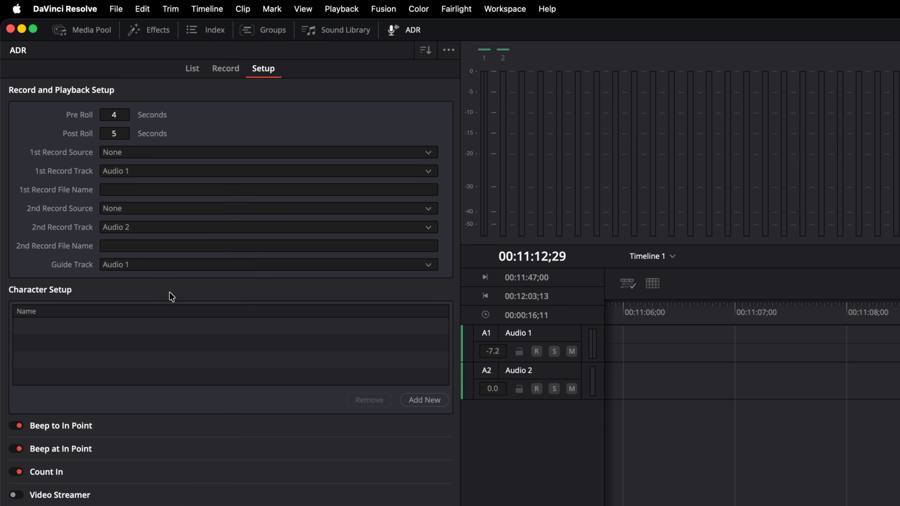
{"action": "left_click", "coordinate": [46, 473]}
{"action": "left_click", "coordinate": [15, 471]}
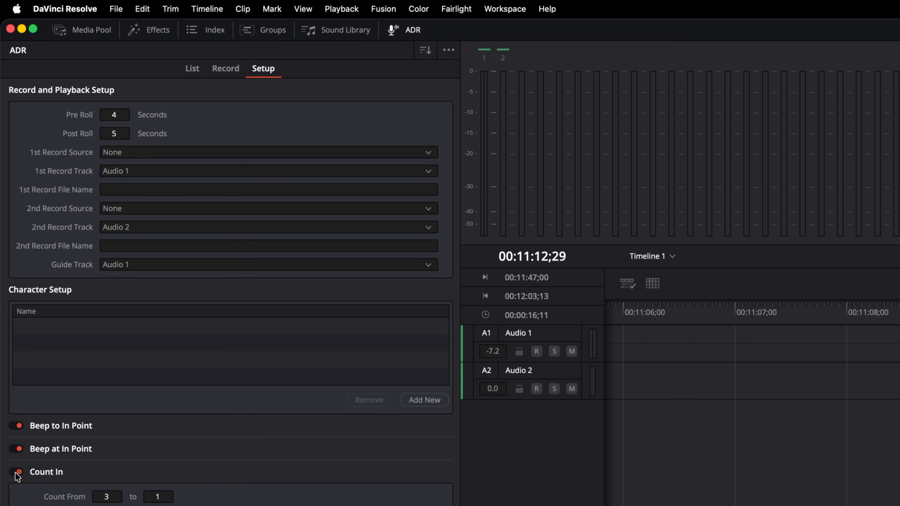
- Add ADR cue 2 with the line 'hi there' and start recording it
{"action": "left_click", "coordinate": [218, 70]}
{"action": "left_click", "coordinate": [193, 70]}
{"action": "left_click", "coordinate": [190, 157]}
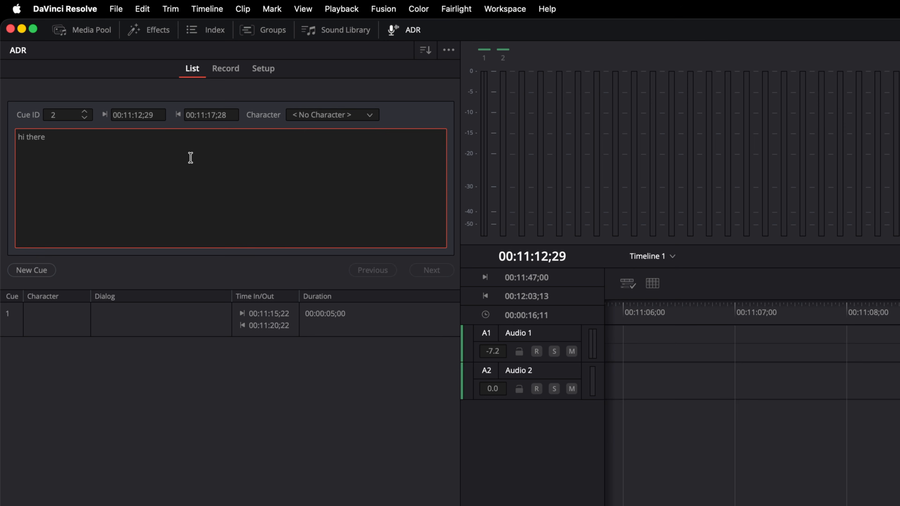
{"action": "left_click", "coordinate": [34, 269]}
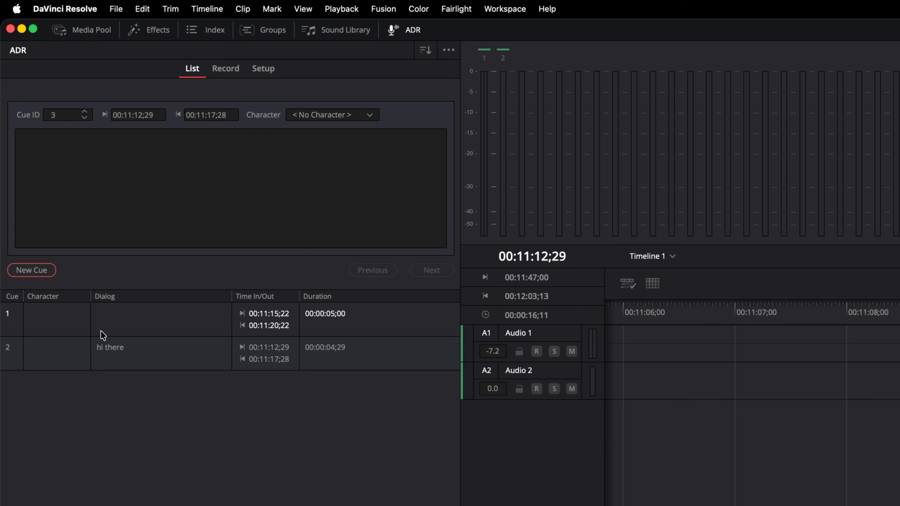
{"action": "left_click", "coordinate": [167, 359]}
{"action": "left_click", "coordinate": [217, 75]}
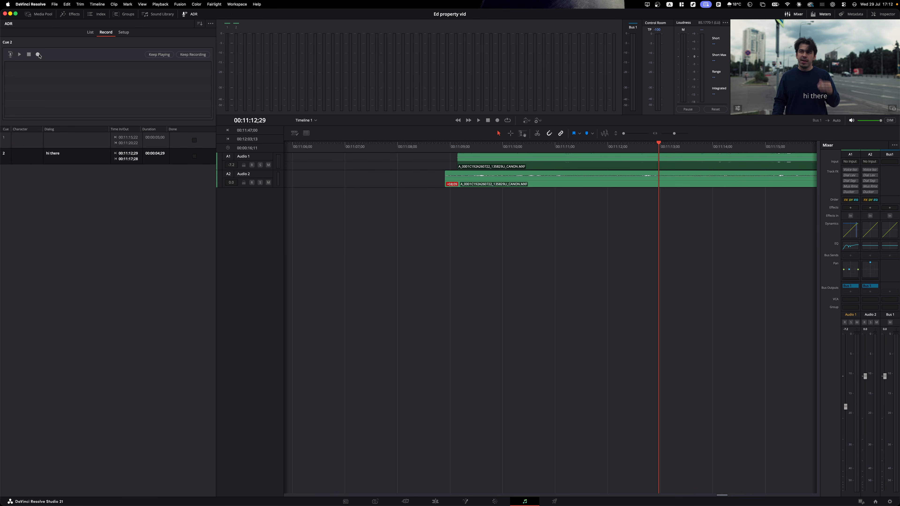
{"action": "left_click", "coordinate": [37, 54]}
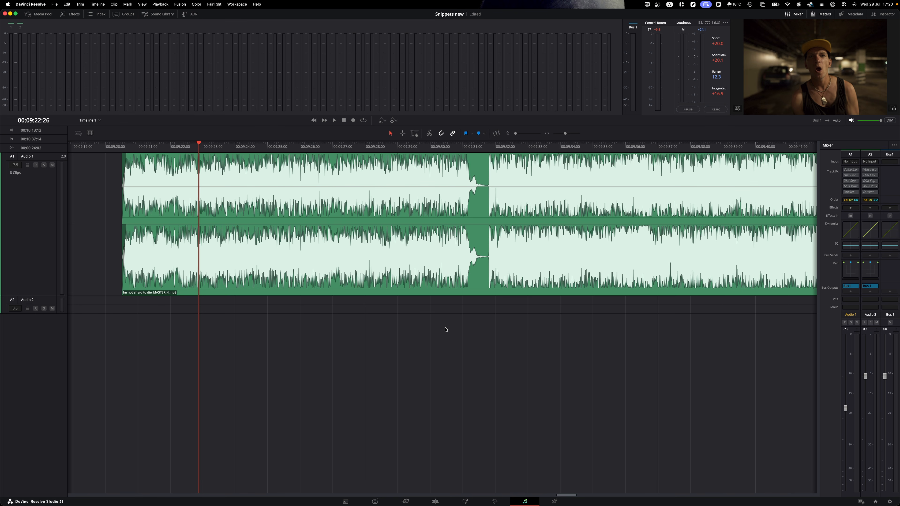
- Enable fader automation and ride the Audio 1 volume during a playback pass
{"action": "left_click", "coordinate": [382, 121]}
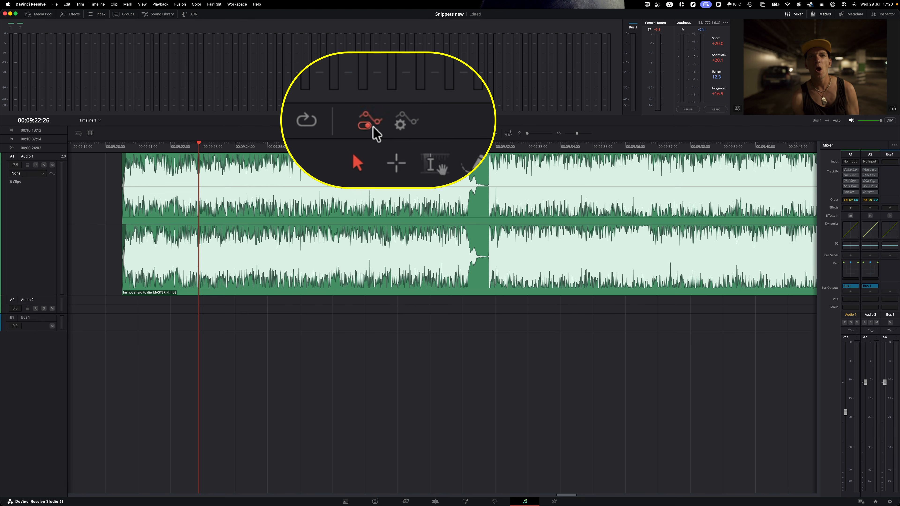
{"action": "left_click", "coordinate": [392, 121]}
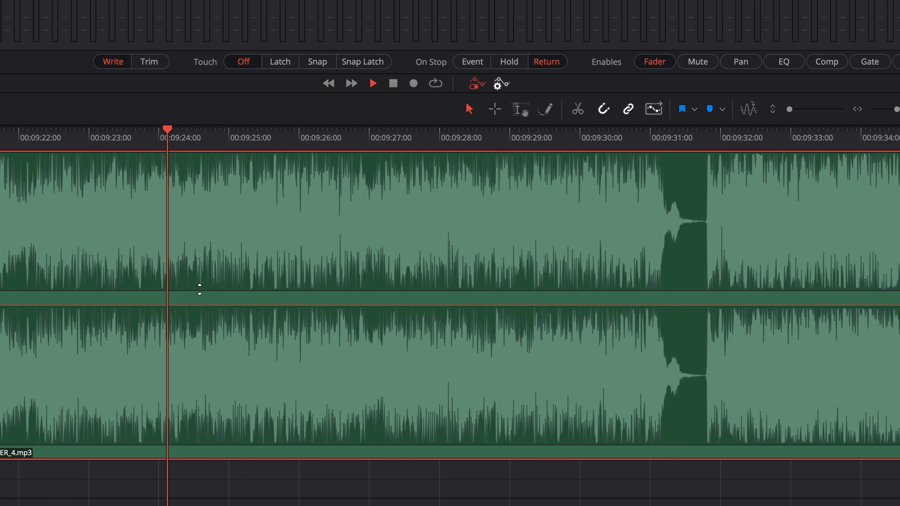
{"action": "mouse_move", "coordinate": [254, 226]}
{"action": "left_mouse_down"}
{"action": "mouse_move", "coordinate": [253, 196]}
{"action": "mouse_move", "coordinate": [273, 201]}
{"action": "mouse_move", "coordinate": [292, 227]}
{"action": "left_mouse_up"}
{"action": "mouse_move", "coordinate": [282, 293]}
{"action": "left_mouse_down"}
{"action": "mouse_move", "coordinate": [312, 241]}
{"action": "mouse_move", "coordinate": [309, 164]}
{"action": "mouse_move", "coordinate": [352, 212]}
{"action": "mouse_move", "coordinate": [371, 276]}
{"action": "mouse_move", "coordinate": [388, 170]}
{"action": "mouse_move", "coordinate": [400, 174]}
{"action": "mouse_move", "coordinate": [444, 278]}
{"action": "mouse_move", "coordinate": [457, 256]}
{"action": "mouse_move", "coordinate": [459, 166]}
{"action": "mouse_move", "coordinate": [467, 234]}
{"action": "left_mouse_up"}
{"action": "key", "text": "space"}
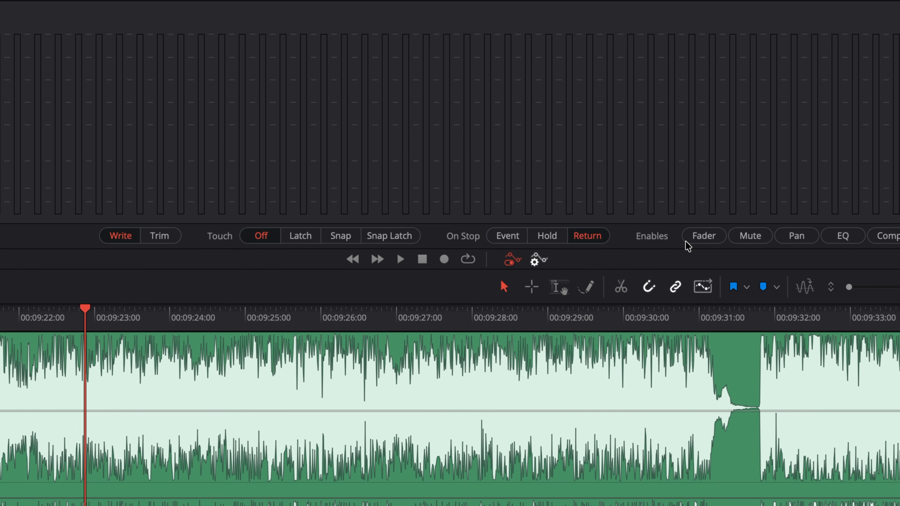
- Show Fader Level automation on Audio 1 and record a rise from -7.5 to 5.1 dB
{"action": "left_click", "coordinate": [702, 238]}
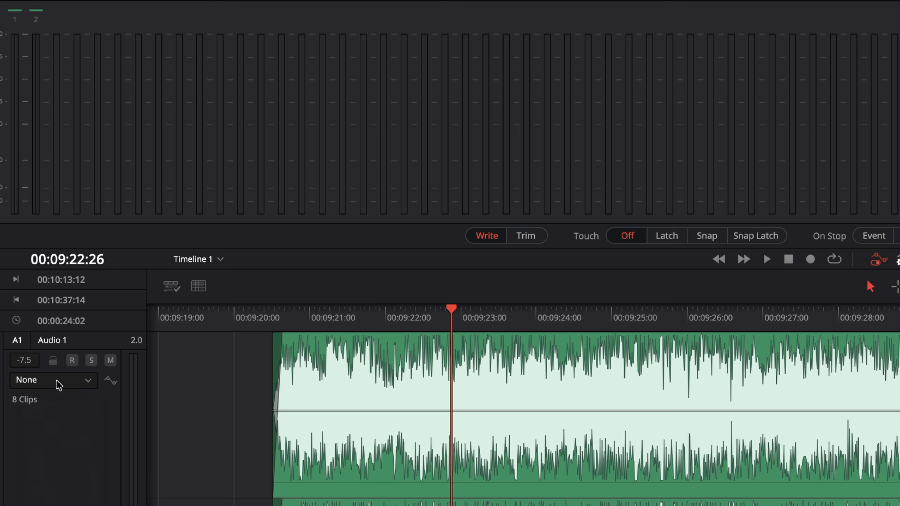
{"action": "left_click", "coordinate": [59, 384]}
{"action": "left_click", "coordinate": [72, 414]}
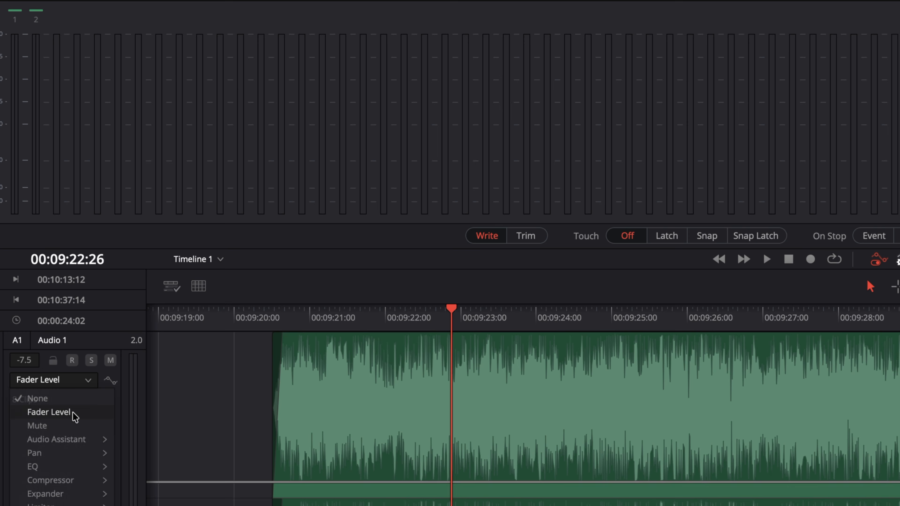
{"action": "left_click", "coordinate": [115, 382]}
{"action": "mouse_move", "coordinate": [254, 226]}
{"action": "left_mouse_down"}
{"action": "mouse_move", "coordinate": [254, 179]}
{"action": "mouse_move", "coordinate": [292, 228]}
{"action": "mouse_move", "coordinate": [306, 203]}
{"action": "mouse_move", "coordinate": [305, 168]}
{"action": "mouse_move", "coordinate": [320, 179]}
{"action": "mouse_move", "coordinate": [331, 218]}
{"action": "mouse_move", "coordinate": [342, 168]}
{"action": "mouse_move", "coordinate": [370, 223]}
{"action": "mouse_move", "coordinate": [374, 169]}
{"action": "mouse_move", "coordinate": [379, 201]}
{"action": "left_mouse_up"}
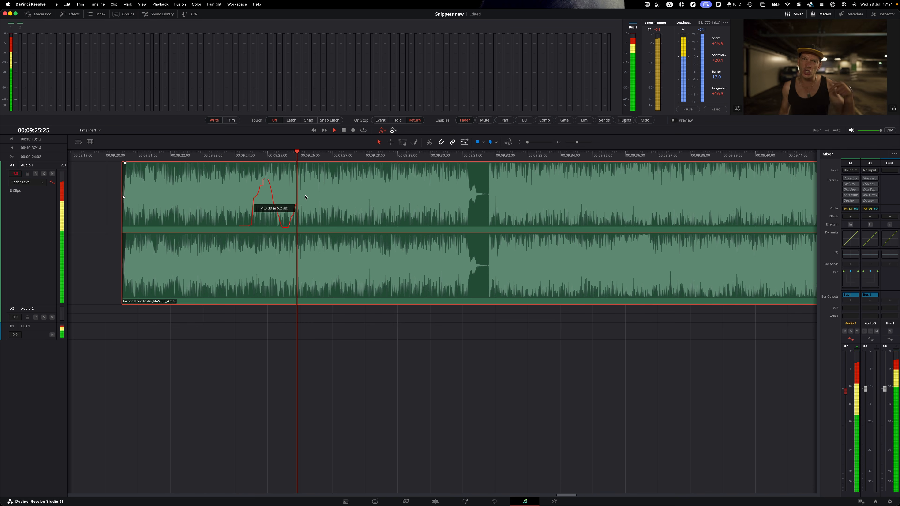
{"action": "key", "text": "space"}
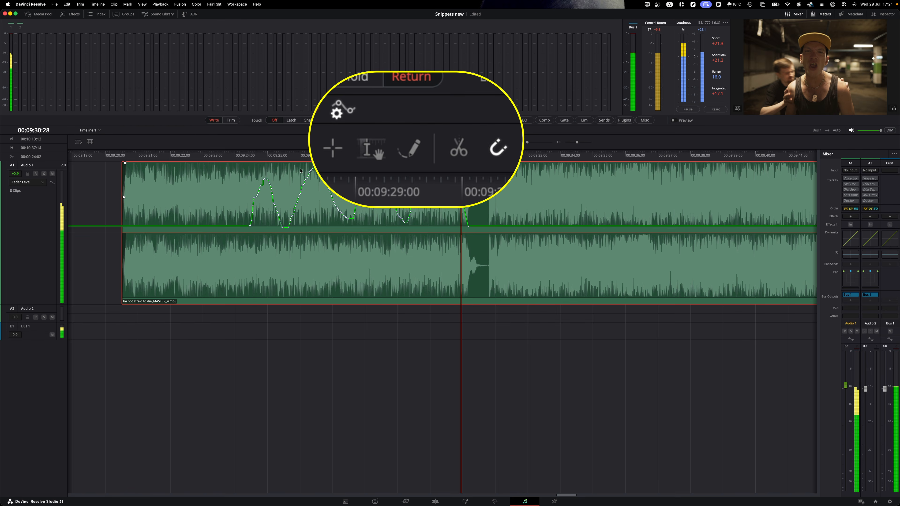
- Draw rising and falling volume peaks from about 09:24 to 09:31 with the Pencil tool
{"action": "left_click", "coordinate": [415, 142]}
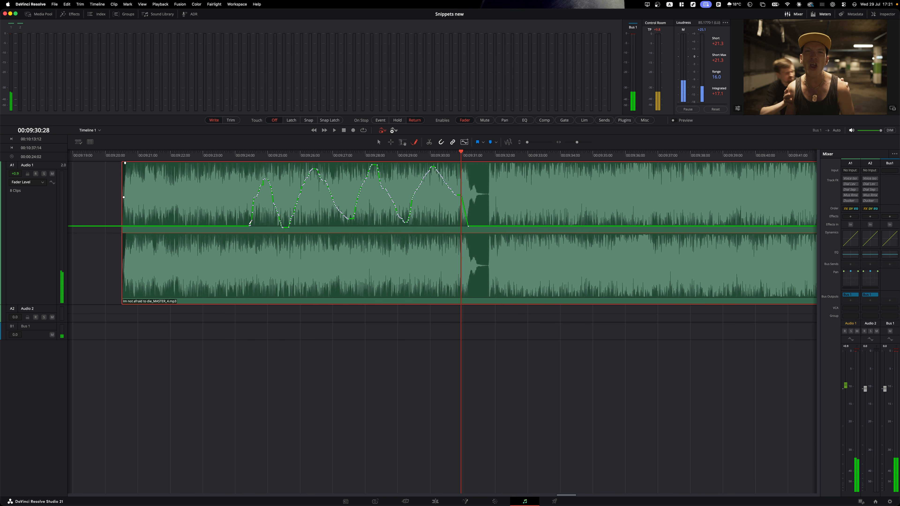
{"action": "left_click_drag", "start_coordinate": [249, 225], "coordinate": [269, 173]}
{"action": "left_click_drag", "start_coordinate": [285, 224], "coordinate": [287, 224]}
{"action": "left_click_drag", "start_coordinate": [308, 181], "coordinate": [316, 167]}
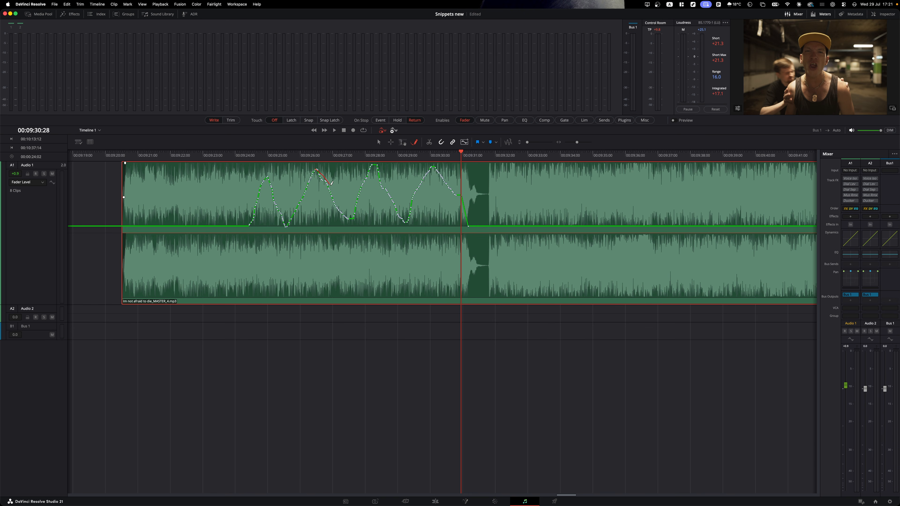
{"action": "left_click_drag", "start_coordinate": [354, 218], "coordinate": [354, 219]}
{"action": "left_click_drag", "start_coordinate": [373, 163], "coordinate": [387, 177]}
{"action": "left_click_drag", "start_coordinate": [413, 215], "coordinate": [436, 166]}
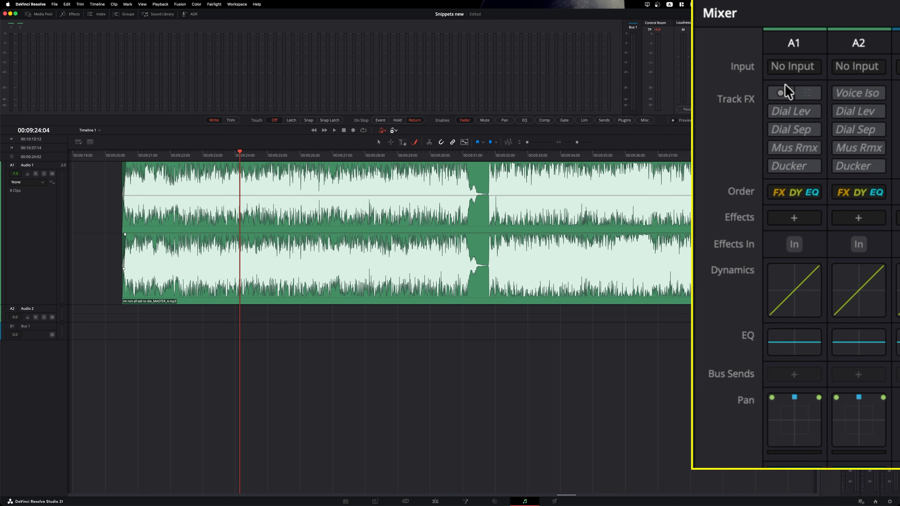
- Inspect Audio 1's input patching and Voice Isolation settings
{"action": "left_click", "coordinate": [779, 71]}
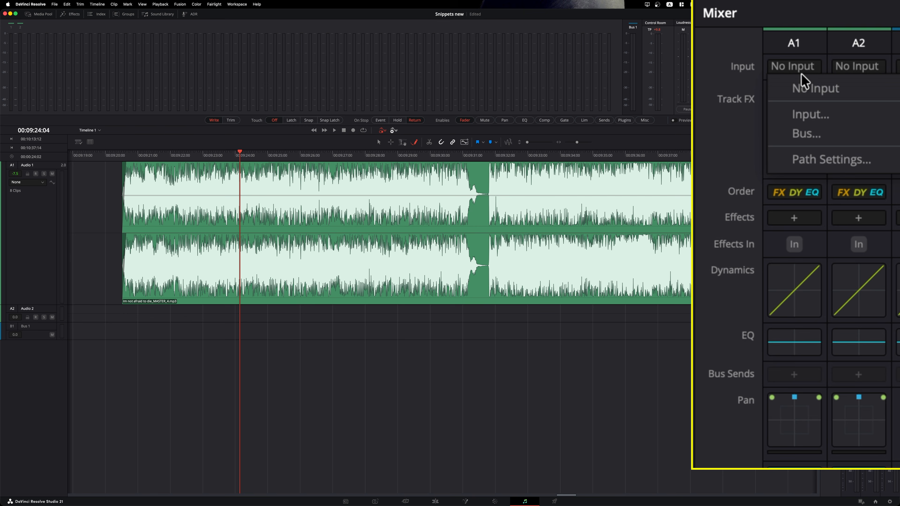
{"action": "left_click", "coordinate": [817, 117]}
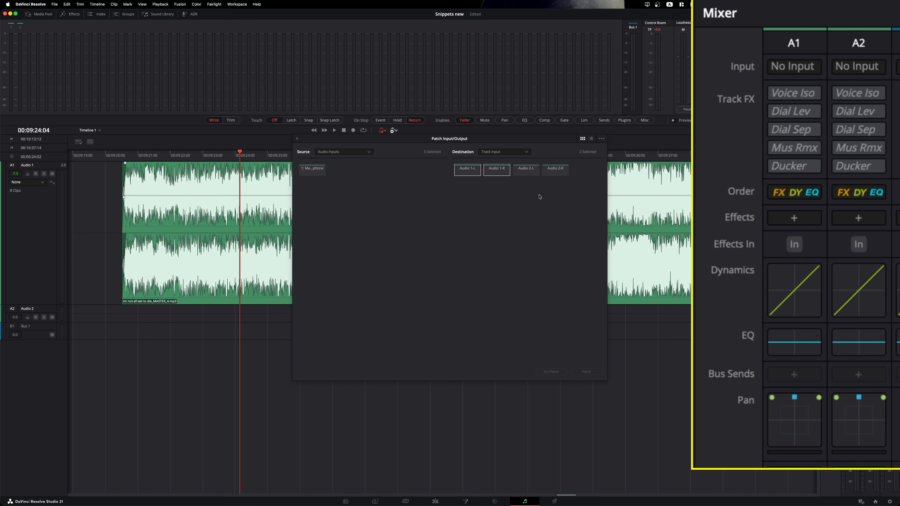
{"action": "left_click", "coordinate": [296, 139]}
{"action": "mouse_move", "coordinate": [813, 89]}
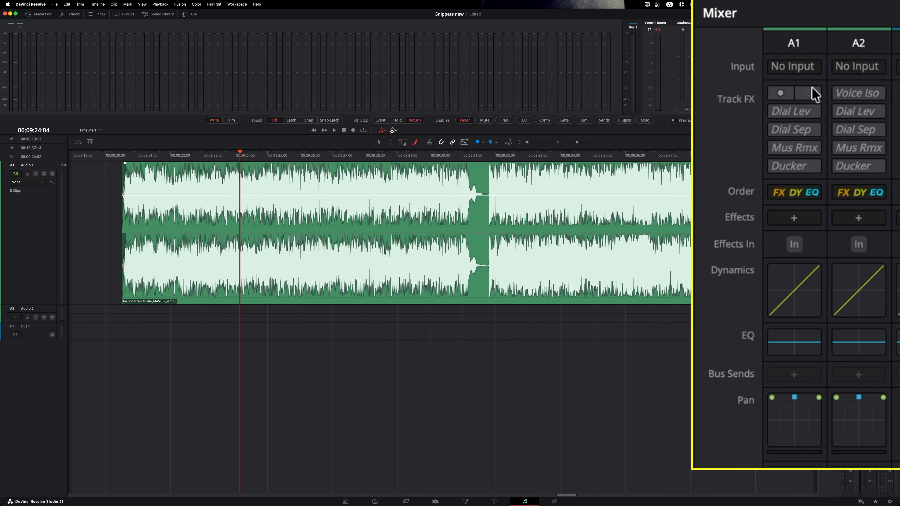
{"action": "left_click", "coordinate": [809, 94]}
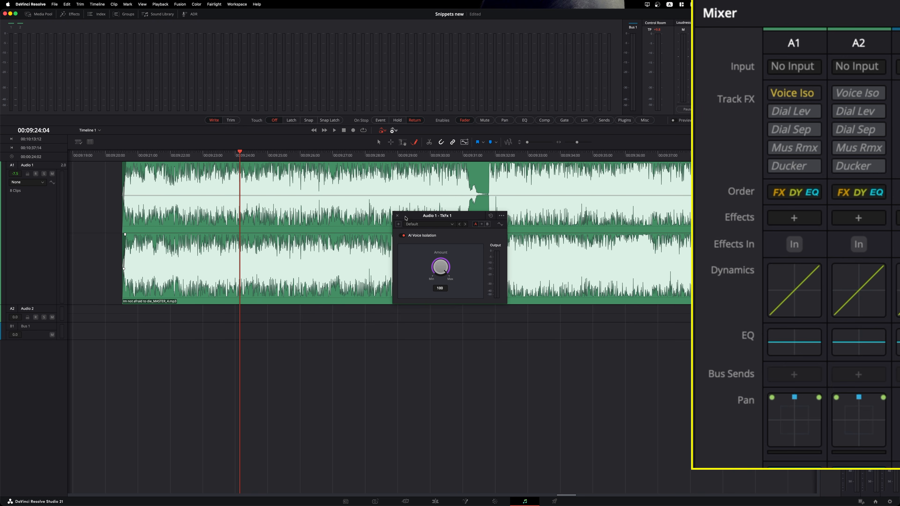
{"action": "left_click", "coordinate": [397, 217]}
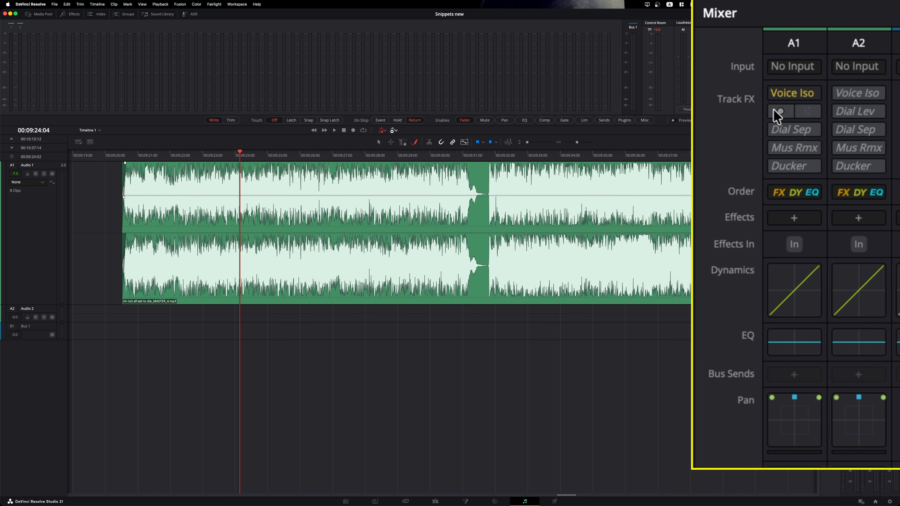
- Inspect Audio 1's Dialogue Leveler and Dialogue Separator settings
{"action": "mouse_move", "coordinate": [776, 114]}
{"action": "left_click", "coordinate": [808, 112]}
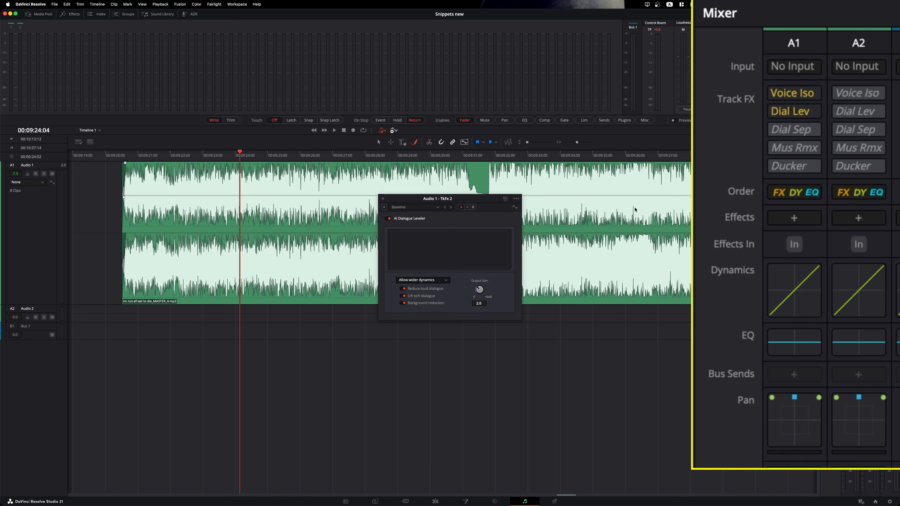
{"action": "left_click", "coordinate": [382, 199]}
{"action": "mouse_move", "coordinate": [779, 129]}
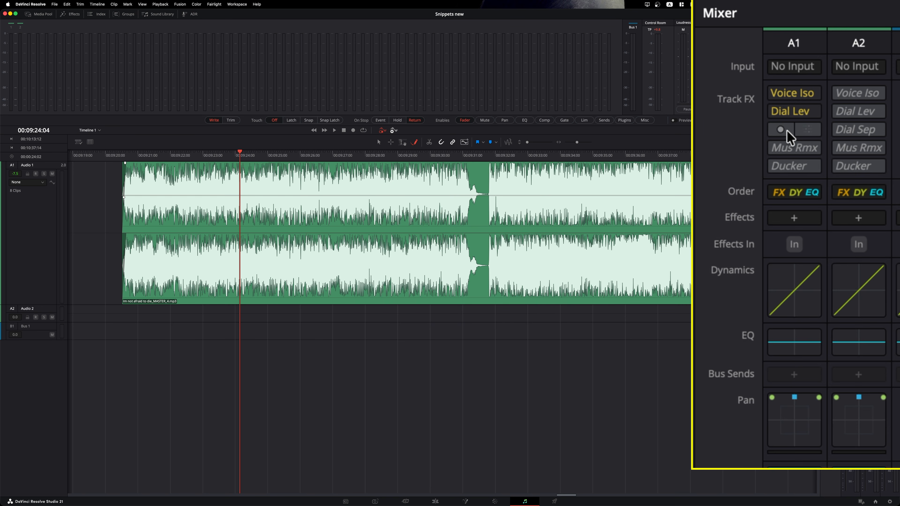
{"action": "left_click", "coordinate": [807, 129]}
{"action": "left_click", "coordinate": [391, 216]}
- Enable the Music Remixer and Ducker on Audio 1 and review their settings
{"action": "left_click", "coordinate": [781, 148]}
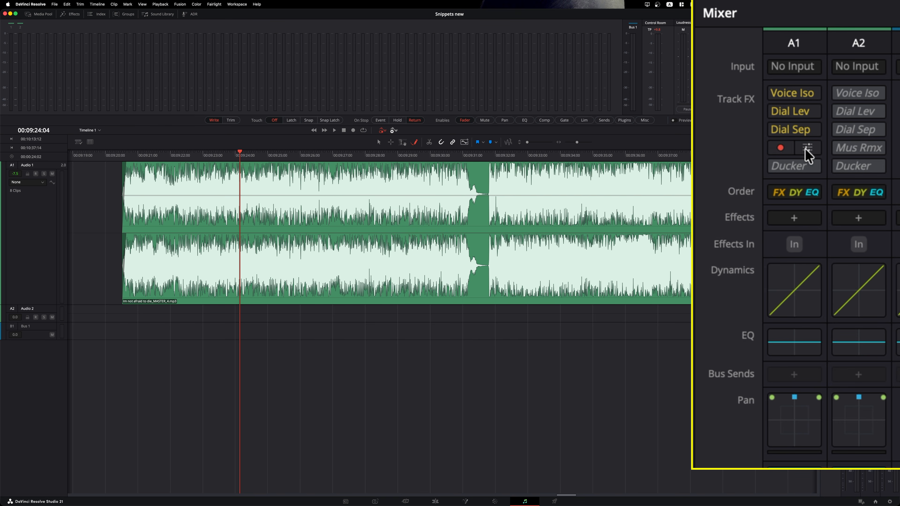
{"action": "left_click", "coordinate": [806, 148]}
{"action": "left_click", "coordinate": [374, 216]}
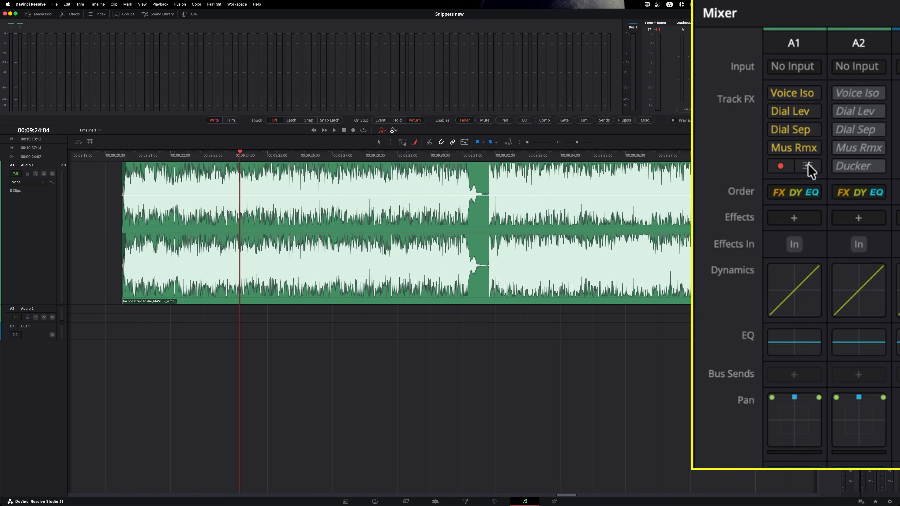
{"action": "left_click", "coordinate": [807, 166]}
{"action": "left_click", "coordinate": [355, 204]}
- Switch off all five Audio 1 track effects and show the processing-order choices
{"action": "left_click", "coordinate": [781, 166]}
{"action": "left_click", "coordinate": [779, 148]}
{"action": "left_click", "coordinate": [780, 129]}
{"action": "left_click", "coordinate": [780, 112]}
{"action": "left_click", "coordinate": [781, 93]}
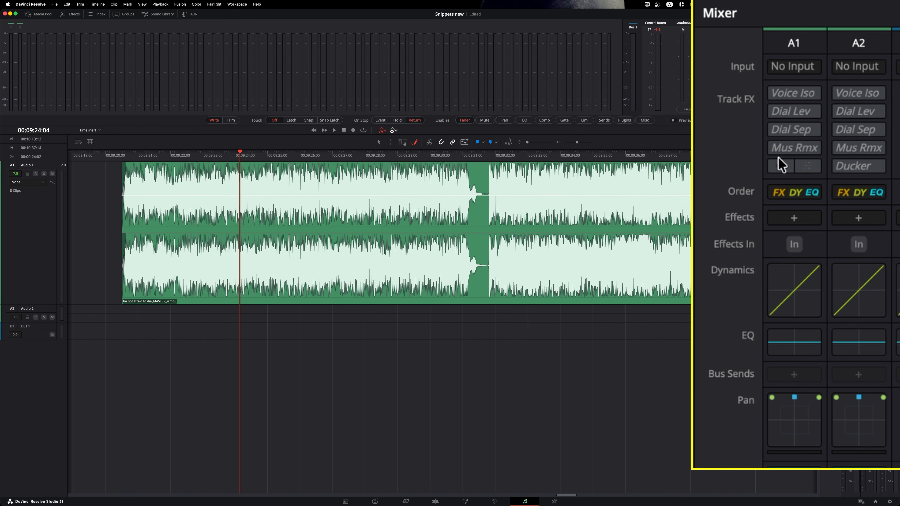
{"action": "left_click", "coordinate": [780, 195]}
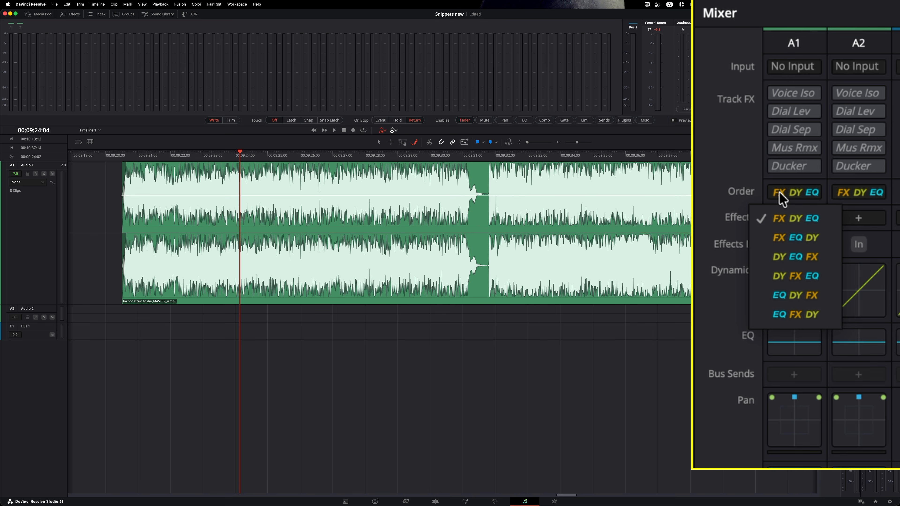
- Turn on Audio 1's compressor at -10.4 threshold and limiter at -4.9
{"action": "double_click", "coordinate": [786, 306]}
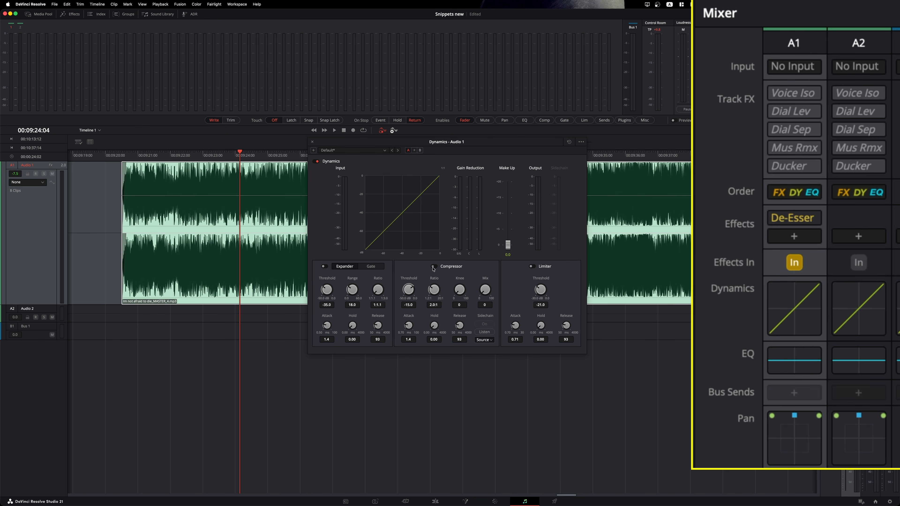
{"action": "left_click", "coordinate": [432, 266]}
{"action": "left_click_drag", "start_coordinate": [408, 290], "coordinate": [444, 292]}
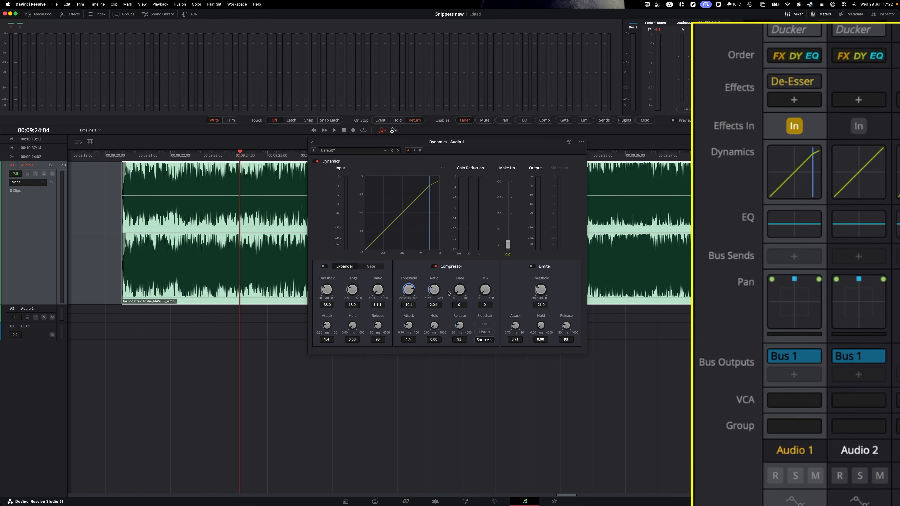
{"action": "left_click", "coordinate": [532, 266]}
{"action": "left_click_drag", "start_coordinate": [539, 289], "coordinate": [603, 301]}
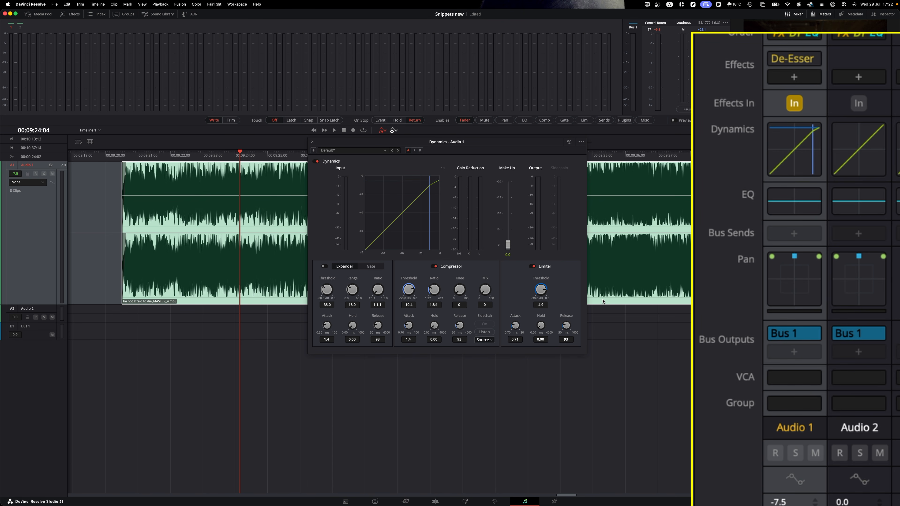
{"action": "left_click", "coordinate": [312, 143]}
- Apply the Me talking MKH 416 EQ preset and pan Audio 1 to 93R, 13F
{"action": "left_click", "coordinate": [797, 207]}
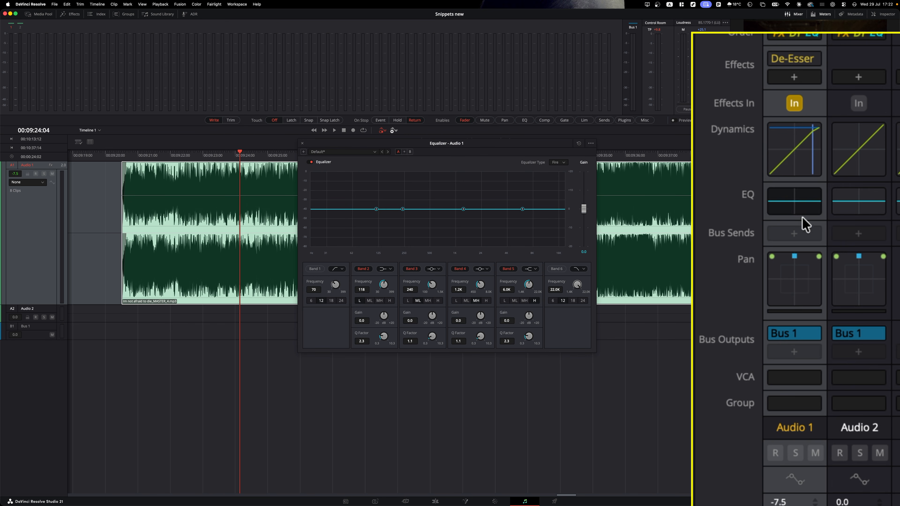
{"action": "left_click", "coordinate": [369, 153]}
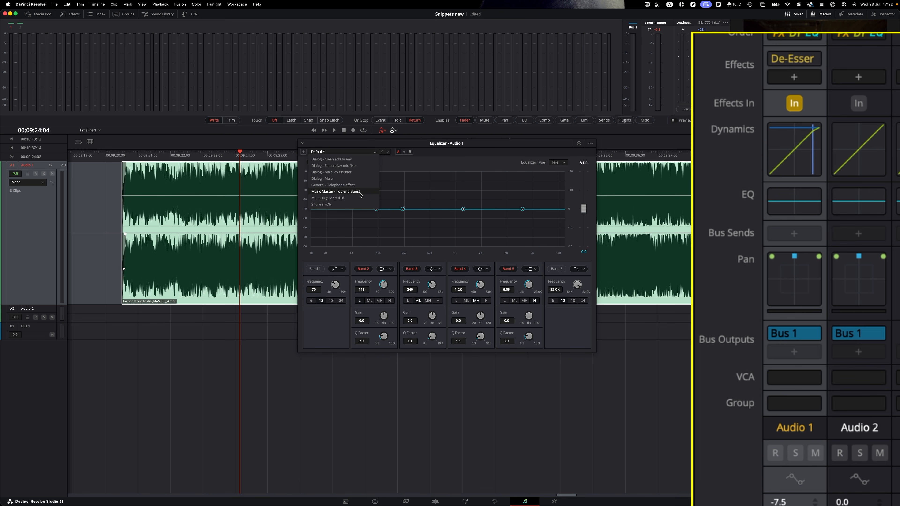
{"action": "left_click", "coordinate": [331, 193]}
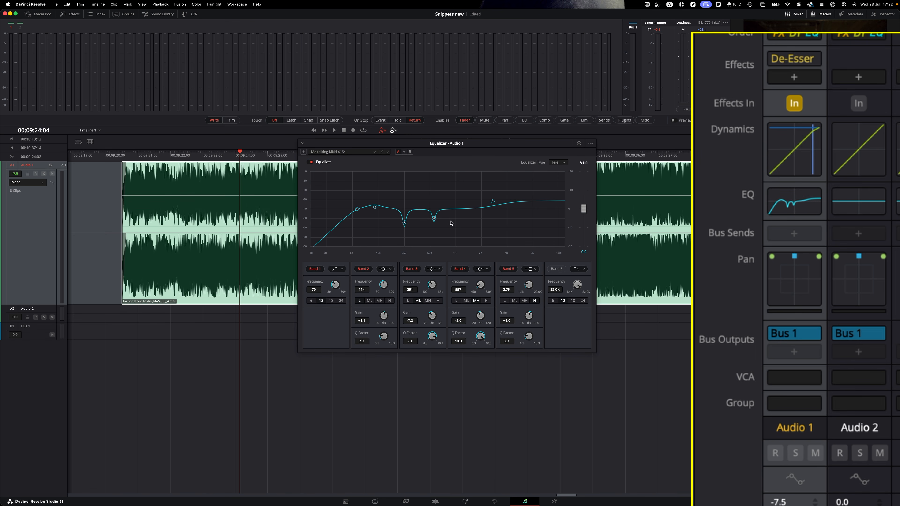
{"action": "left_click", "coordinate": [302, 144]}
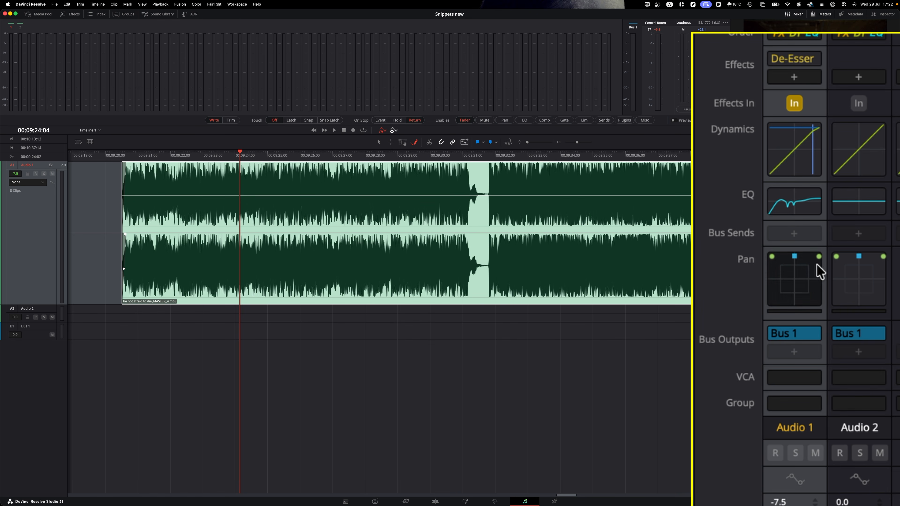
{"action": "double_click", "coordinate": [807, 277]}
{"action": "left_click_drag", "start_coordinate": [490, 234], "coordinate": [539, 245]}
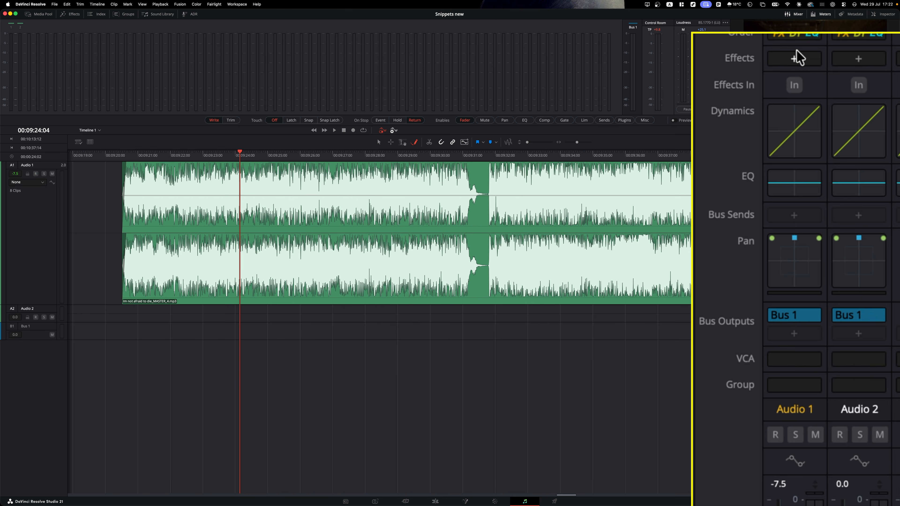
- Insert a De-Esser effect on Audio 1, toggling its inserts off and back on
{"action": "left_click", "coordinate": [795, 58]}
{"action": "mouse_move", "coordinate": [879, 329]}
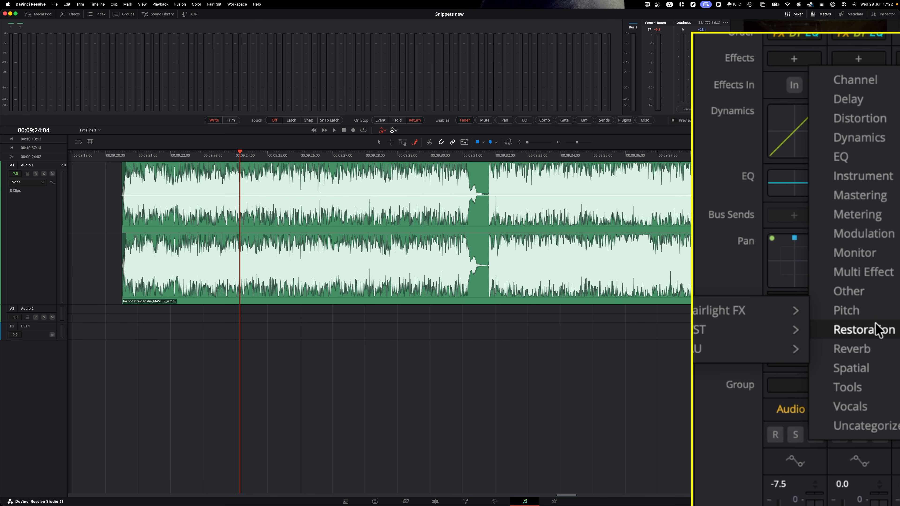
{"action": "mouse_move", "coordinate": [757, 330]}
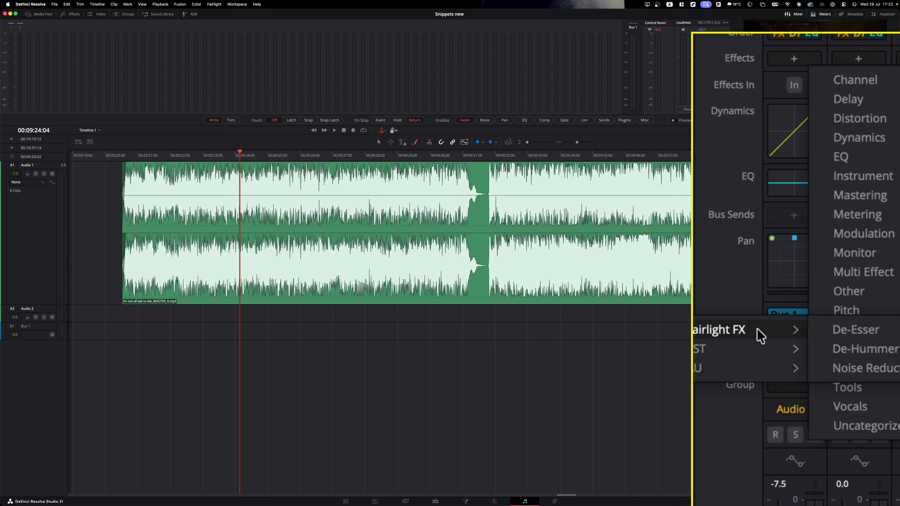
{"action": "left_click", "coordinate": [875, 328]}
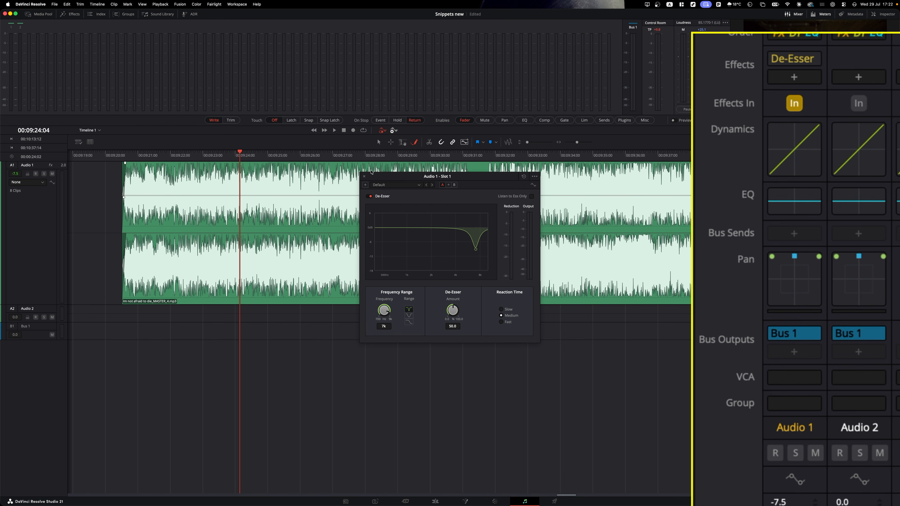
{"action": "left_click", "coordinate": [364, 176]}
{"action": "left_click", "coordinate": [788, 97]}
{"action": "left_click", "coordinate": [793, 104]}
- Move Audio 1's pan position to the left and close the pan window
{"action": "double_click", "coordinate": [807, 281]}
{"action": "left_click_drag", "start_coordinate": [488, 233], "coordinate": [473, 257]}
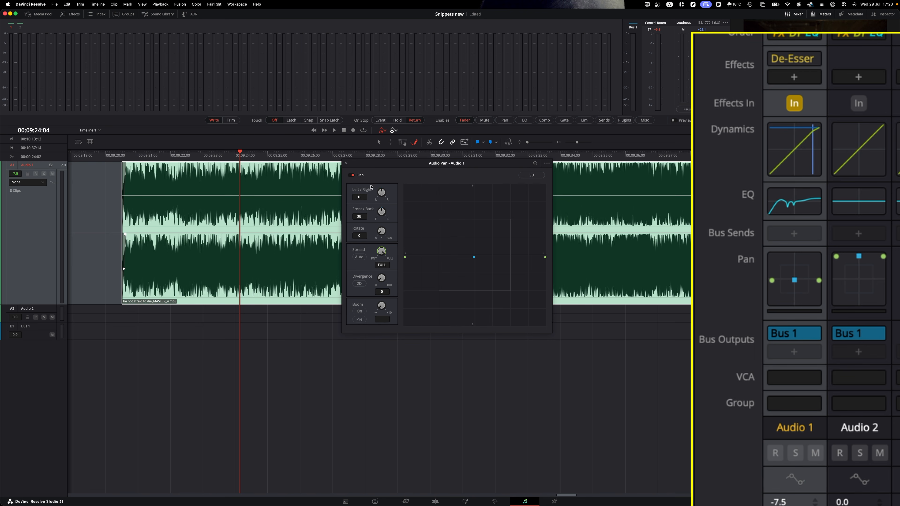
{"action": "left_click", "coordinate": [346, 164]}
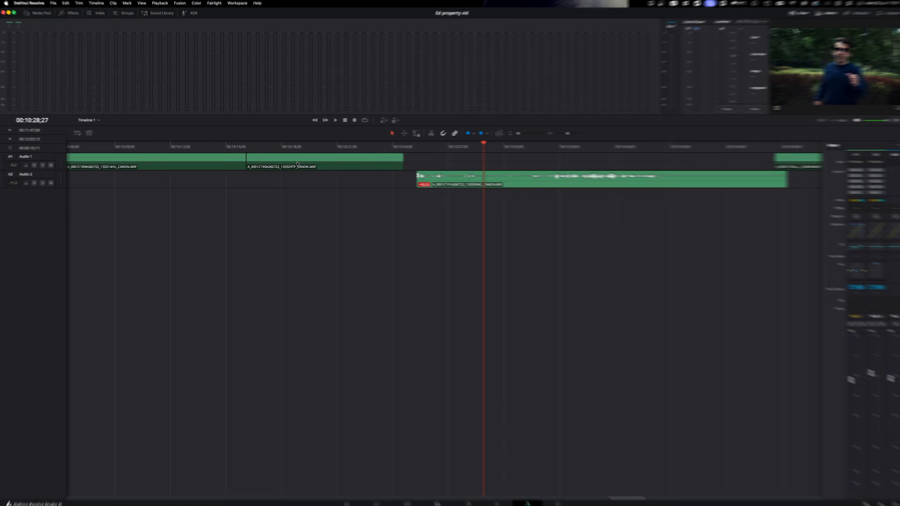
- Normalize the Audio 1 clip's audio levels from its right-click Clip Operations menu
{"action": "right_click", "coordinate": [302, 177]}
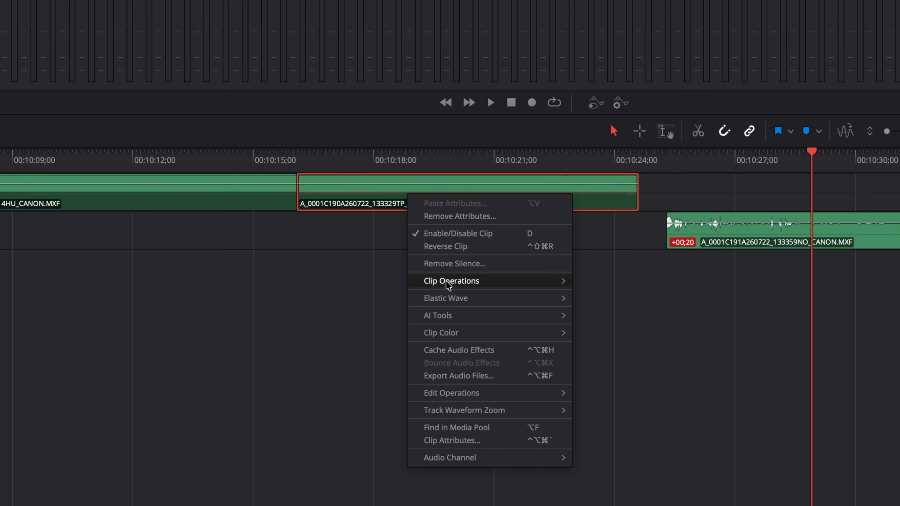
{"action": "mouse_move", "coordinate": [447, 282]}
{"action": "left_click", "coordinate": [633, 325]}
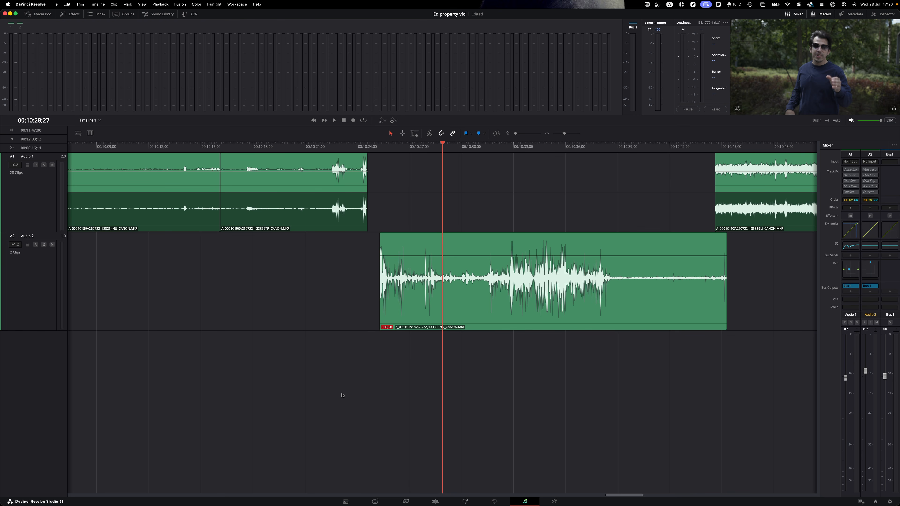
{"action": "right_click", "coordinate": [33, 185]}
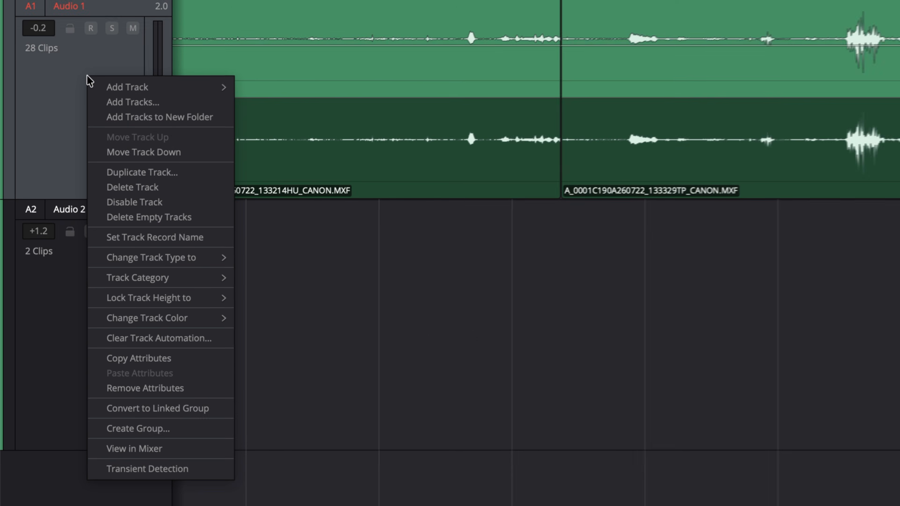
{"action": "left_click", "coordinate": [168, 118]}
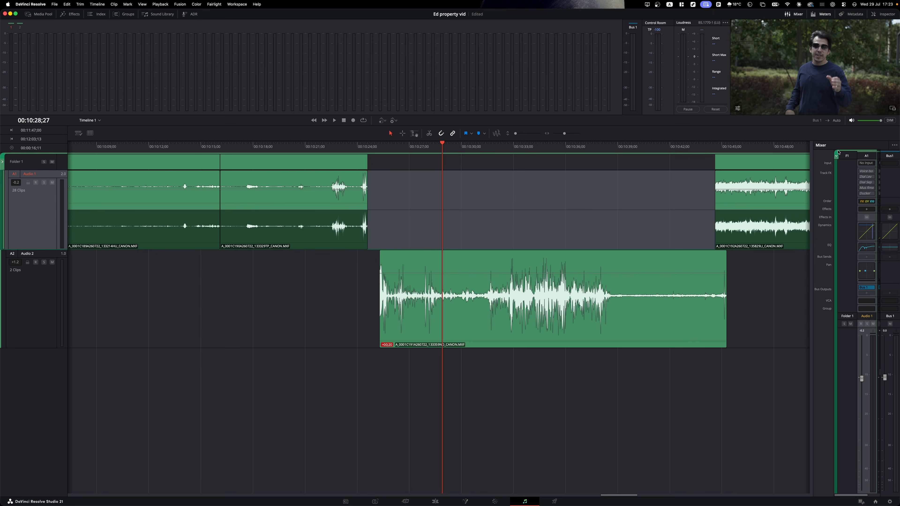
{"action": "left_click", "coordinate": [835, 155]}
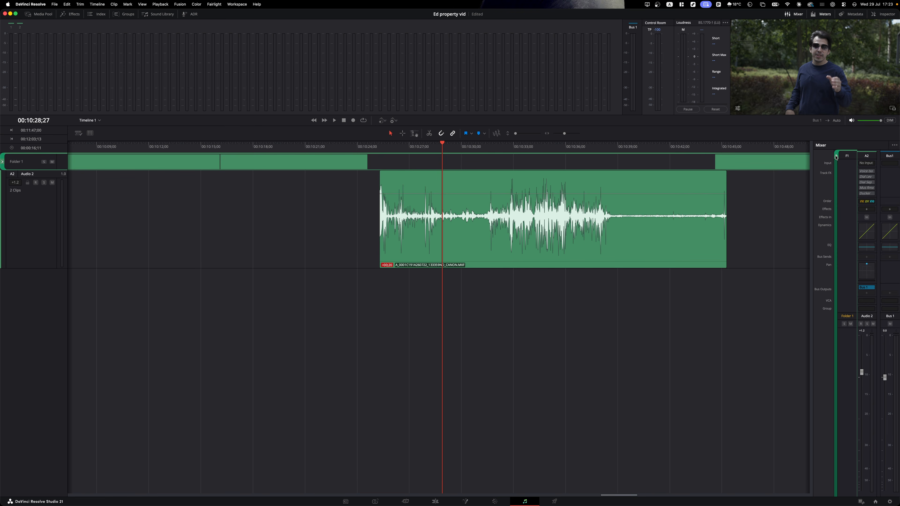
{"action": "left_click", "coordinate": [836, 157]}
{"action": "left_click", "coordinate": [836, 157]}
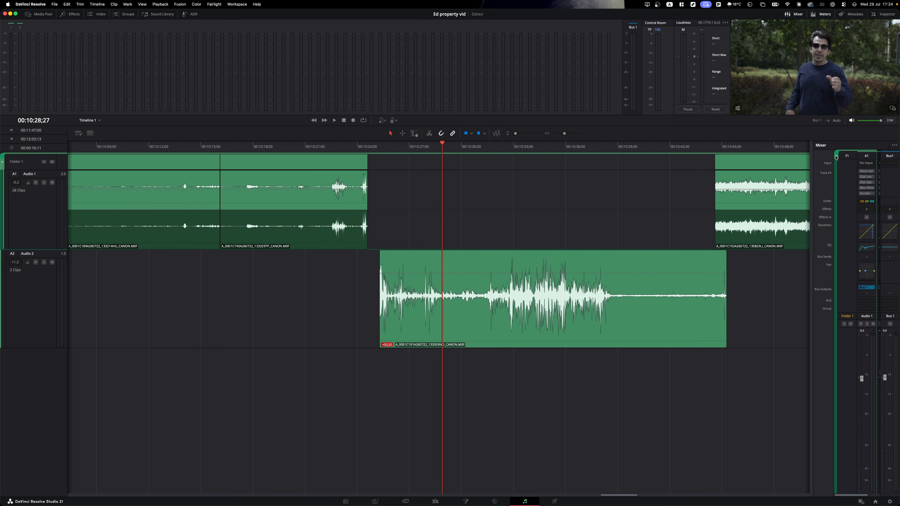
{"action": "key", "text": "super+z"}
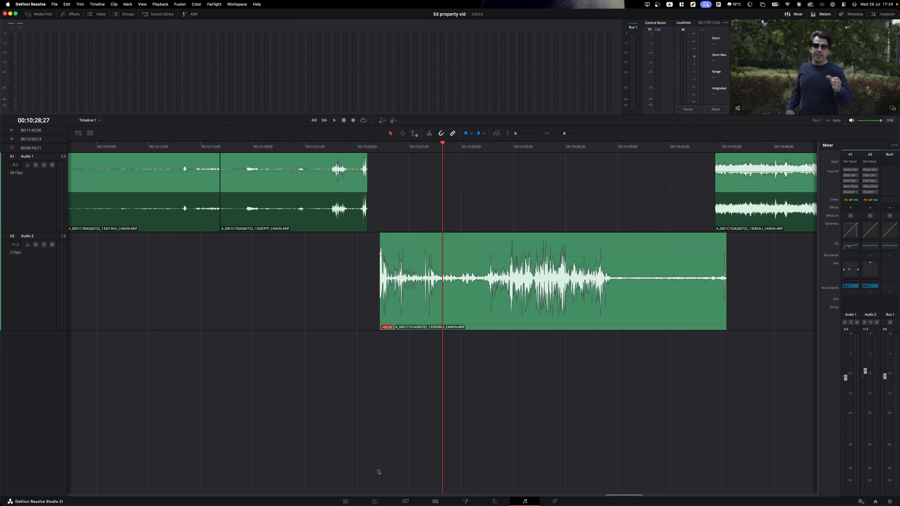
- Enable the clip's EQ in the Inspector Audio tab and load the Me talking MKH 416 preset
{"action": "left_click", "coordinate": [435, 501]}
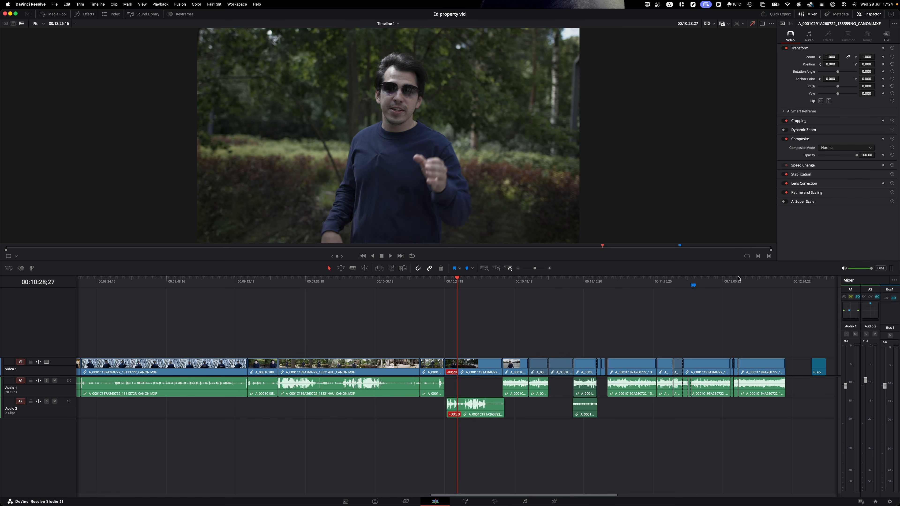
{"action": "left_click", "coordinate": [809, 36]}
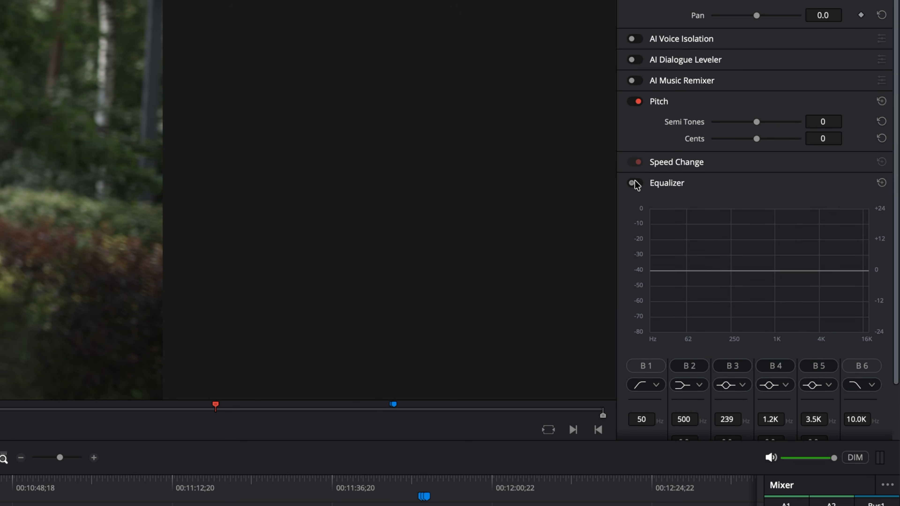
{"action": "left_click", "coordinate": [633, 183]}
{"action": "scroll", "coordinate": [742, 261], "scroll_direction": "down", "scroll_amount": 1}
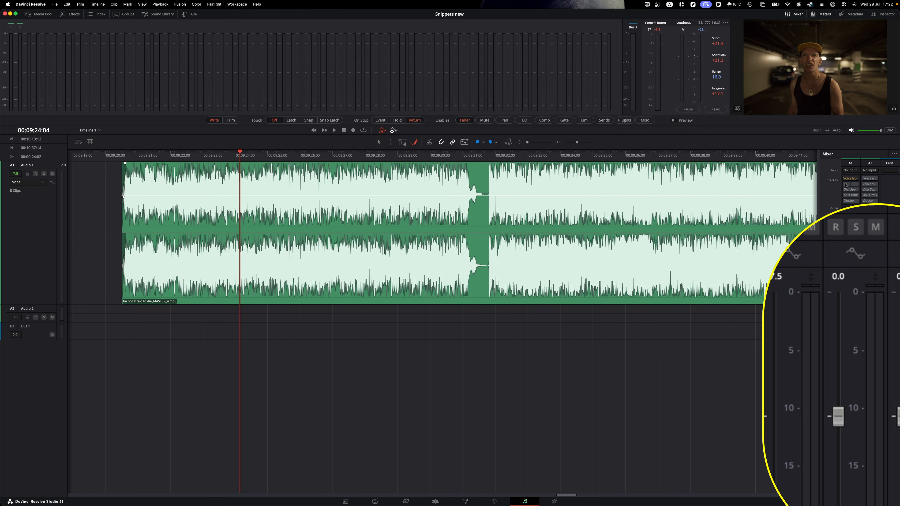
{"action": "left_click", "coordinate": [849, 184]}
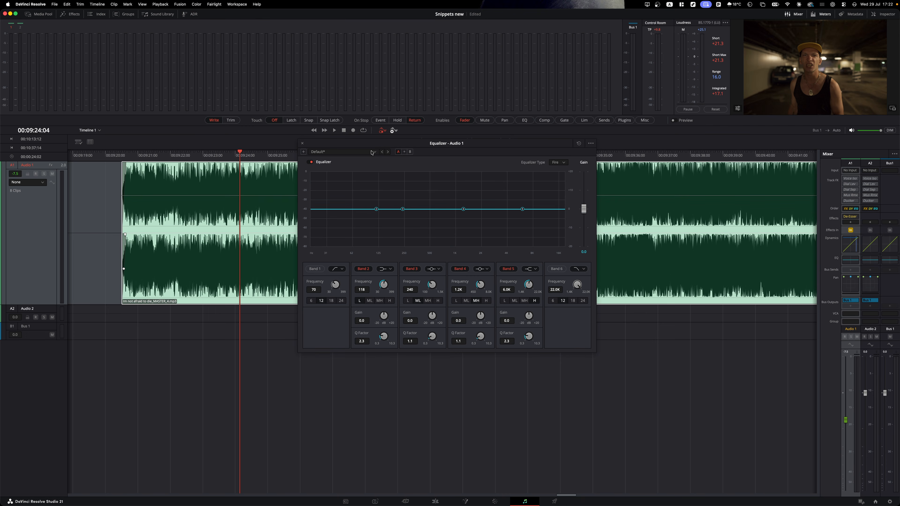
{"action": "left_click", "coordinate": [368, 151]}
{"action": "left_click", "coordinate": [359, 198]}
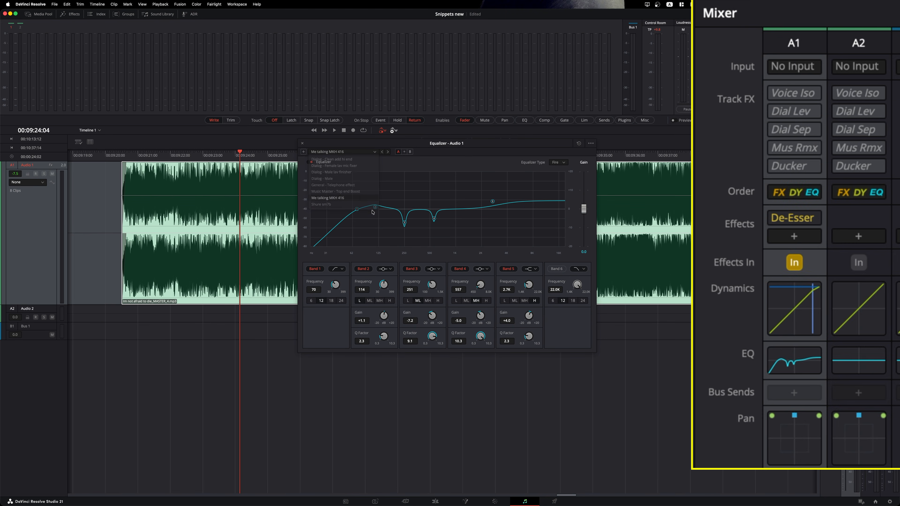
{"action": "left_click", "coordinate": [303, 144]}
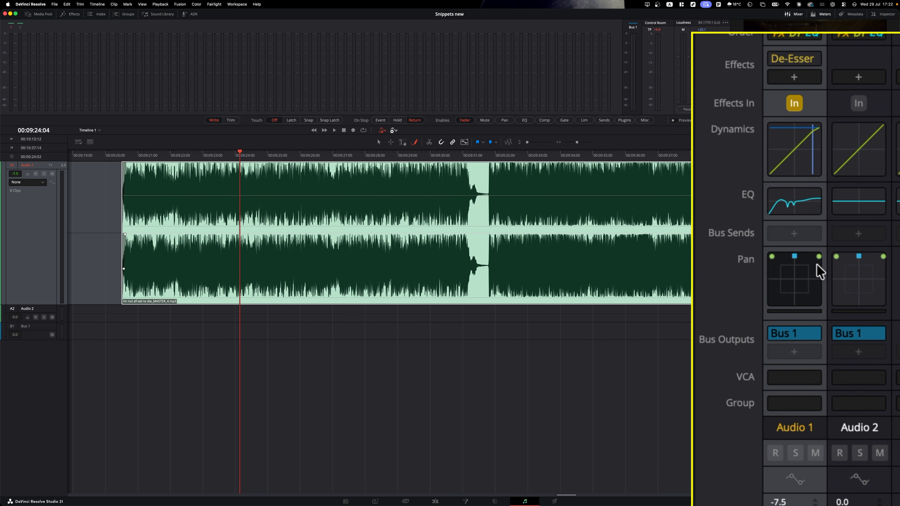
- Pan Audio 1 to 48 right, 27 front, then check its bus output choices
{"action": "double_click", "coordinate": [810, 282]}
{"action": "left_click_drag", "start_coordinate": [488, 235], "coordinate": [473, 257]}
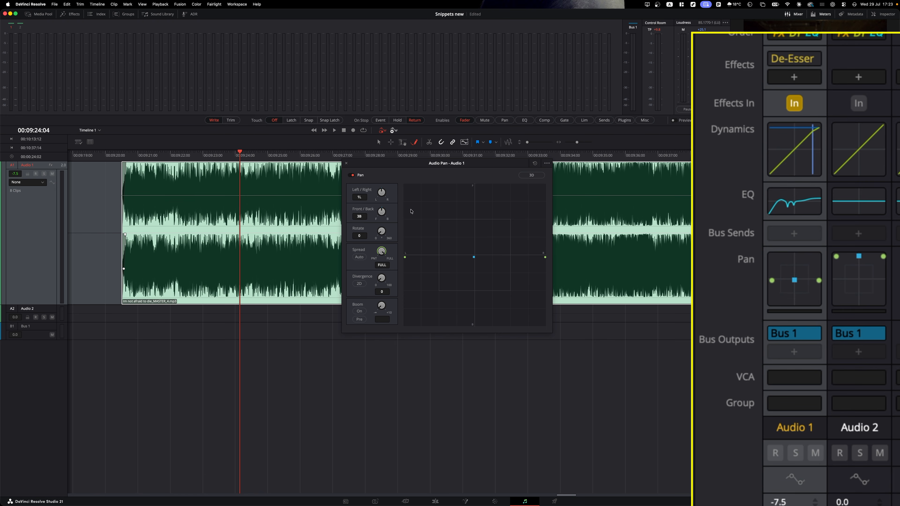
{"action": "left_click", "coordinate": [346, 162]}
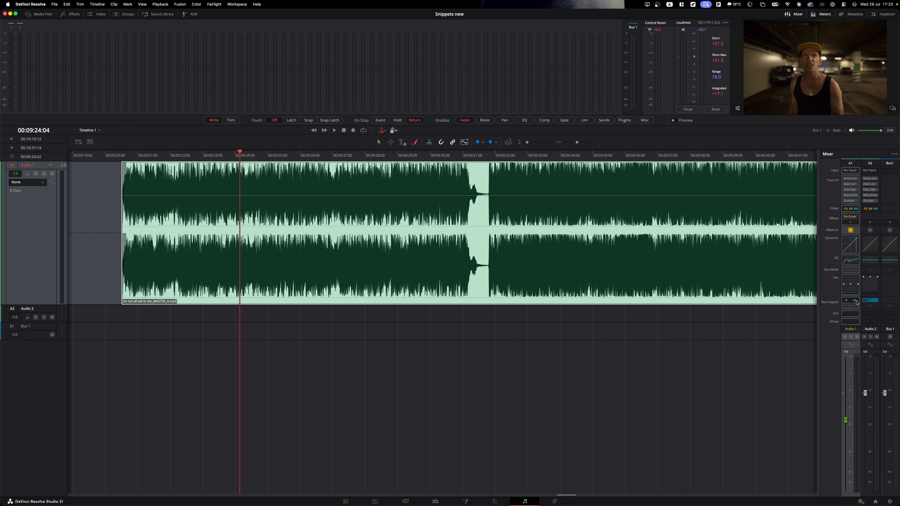
{"action": "left_click", "coordinate": [855, 301]}
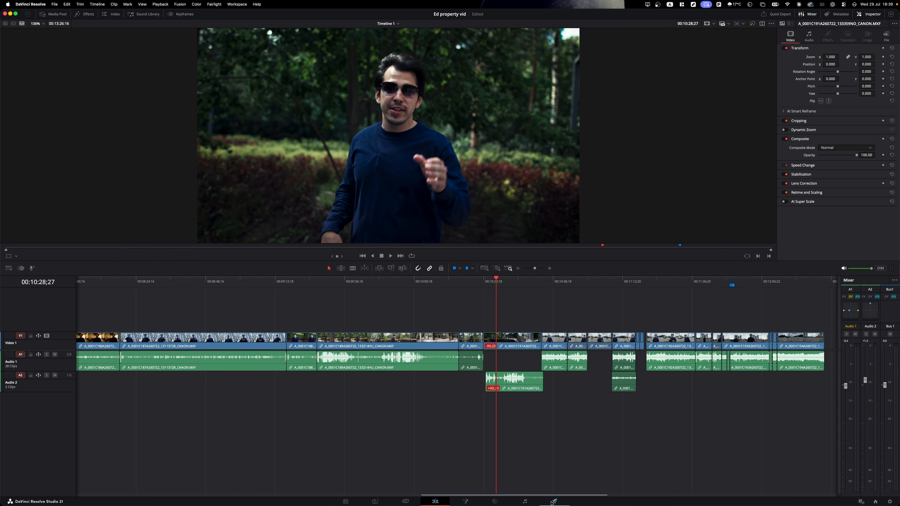
- Choose a 3840 x 2160 Ultra HD render resolution, then cancel the upscaled render job
{"action": "left_click", "coordinate": [553, 501]}
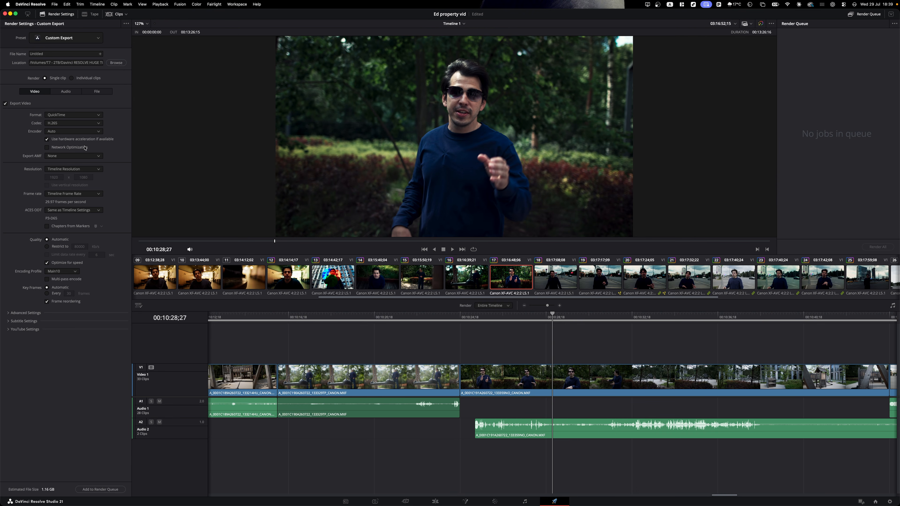
{"action": "left_click", "coordinate": [95, 169]}
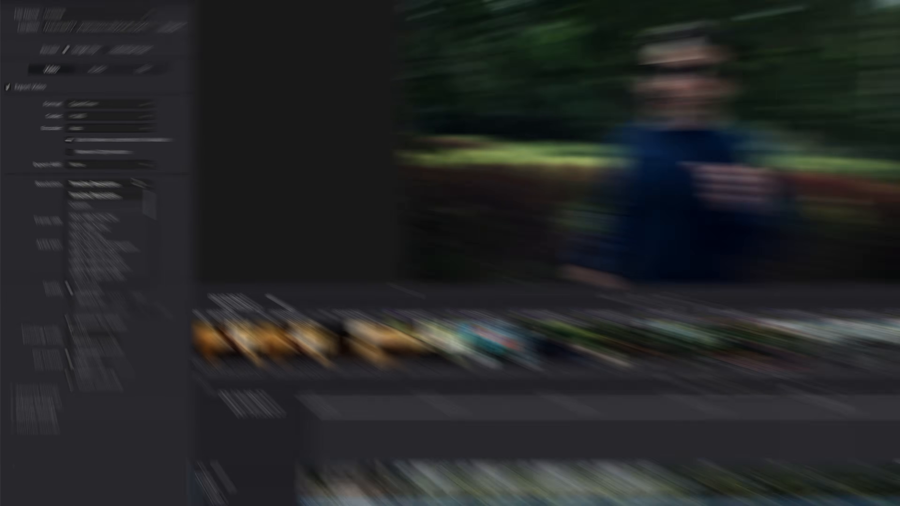
{"action": "scroll", "coordinate": [87, 196], "scroll_direction": "down", "scroll_amount": 5}
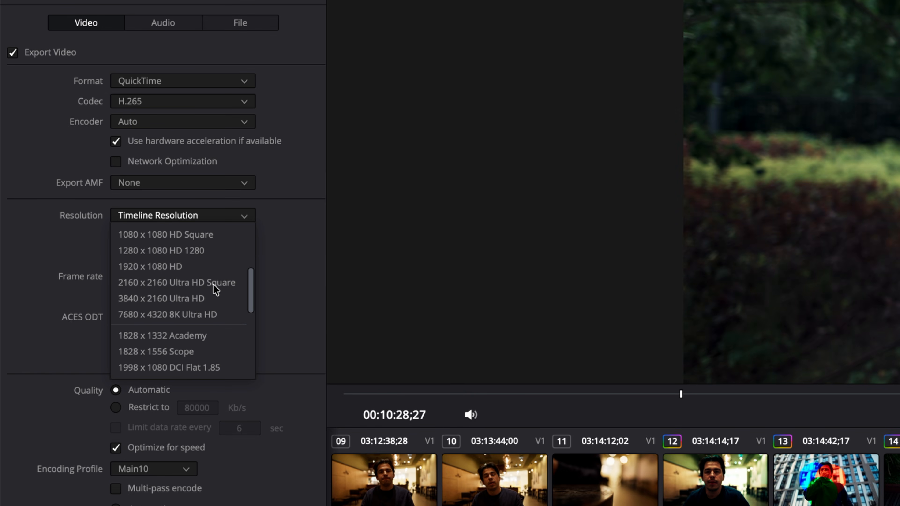
{"action": "left_click", "coordinate": [185, 298]}
{"action": "left_click", "coordinate": [260, 490]}
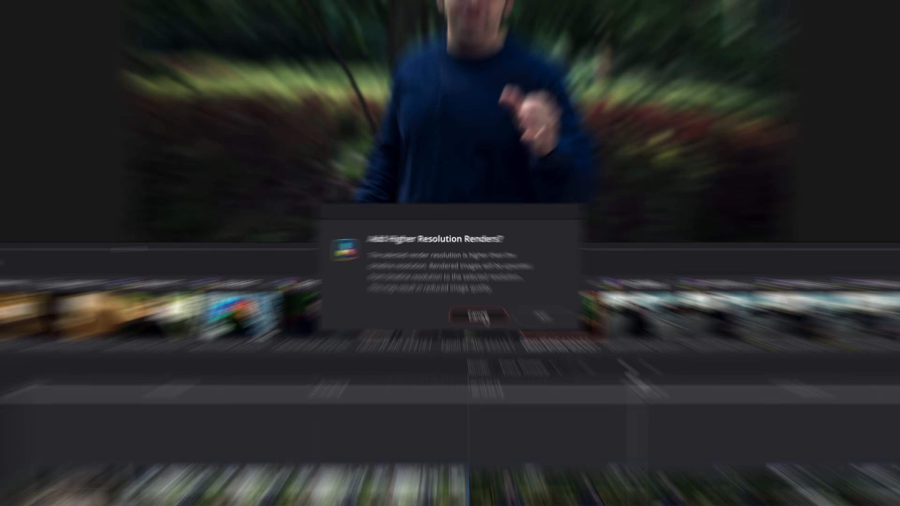
{"action": "left_click", "coordinate": [488, 346]}
- Set the project's timeline resolution to 3840 x 2160 Ultra HD and save
{"action": "left_click", "coordinate": [436, 501]}
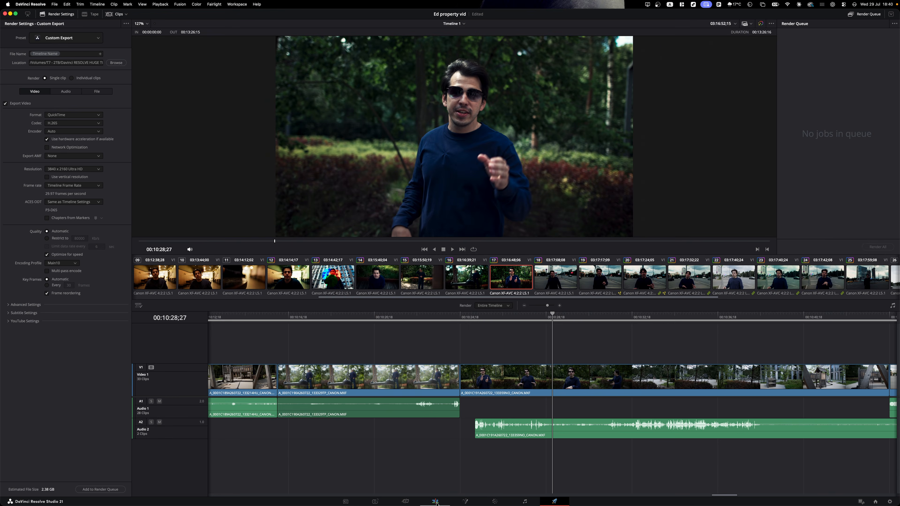
{"action": "left_click", "coordinate": [889, 501]}
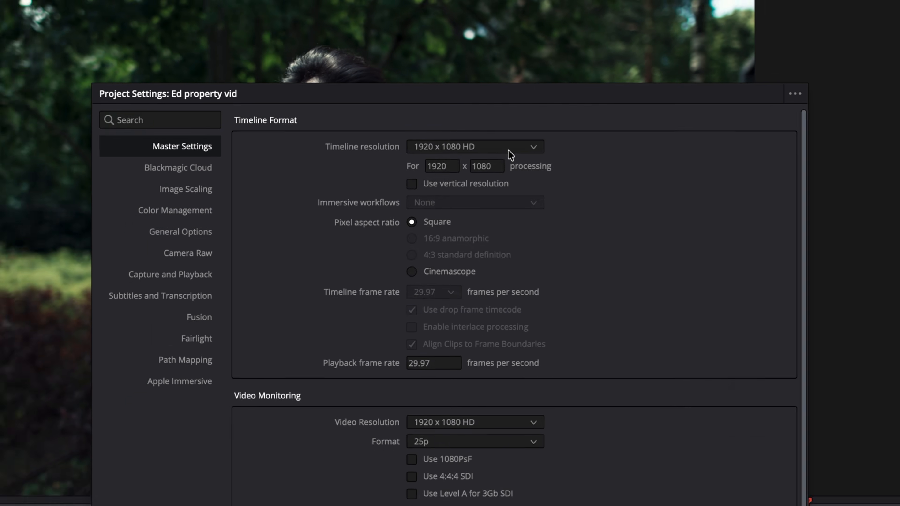
{"action": "left_click", "coordinate": [468, 94]}
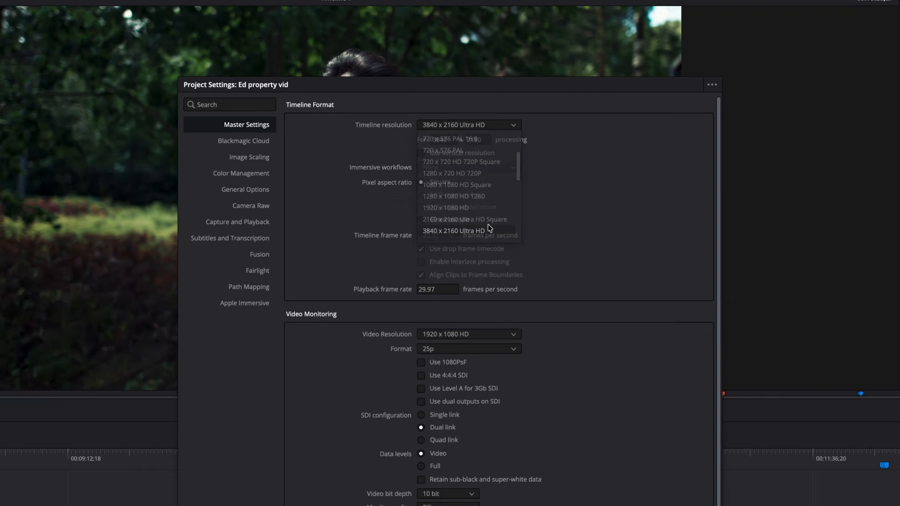
{"action": "left_click", "coordinate": [504, 299]}
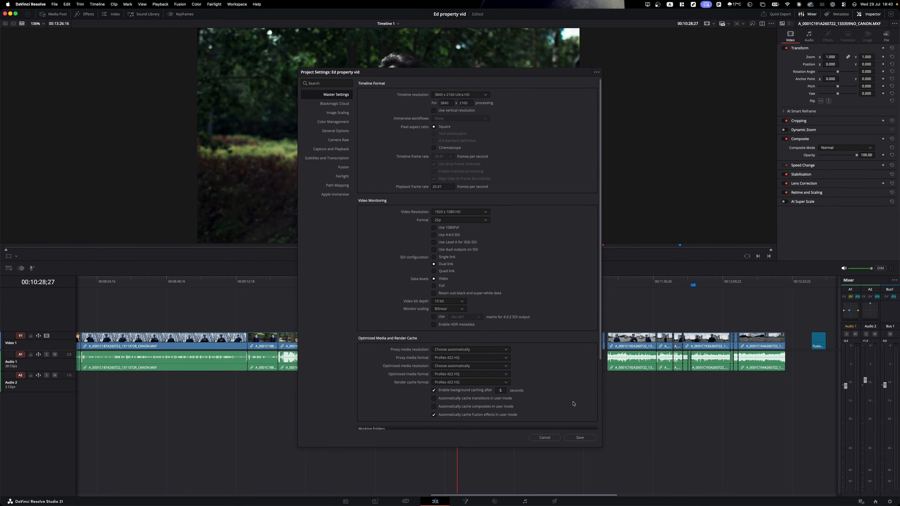
{"action": "left_click", "coordinate": [579, 439]}
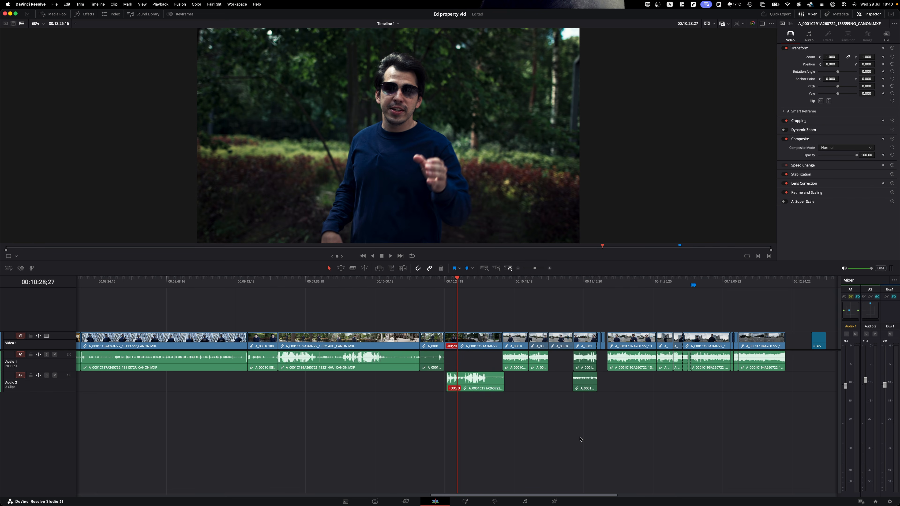
{"action": "left_click", "coordinate": [555, 501]}
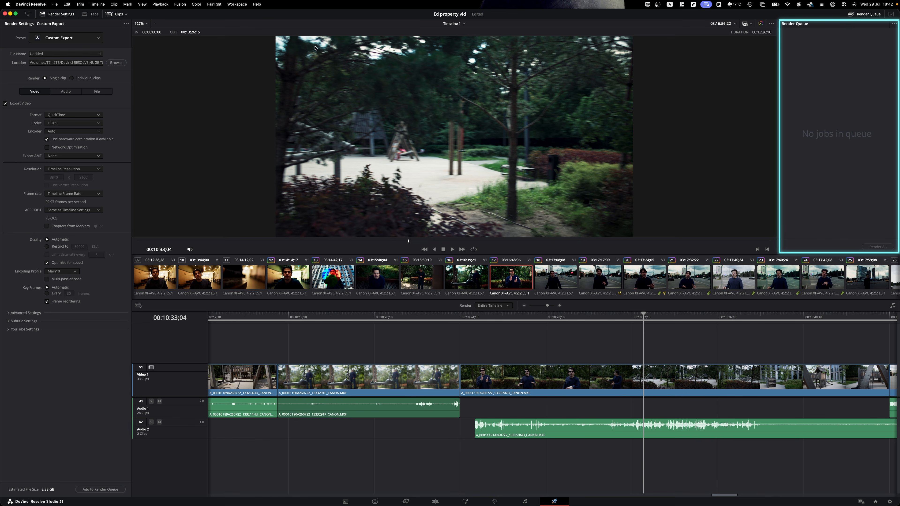
{"action": "left_click", "coordinate": [94, 14]}
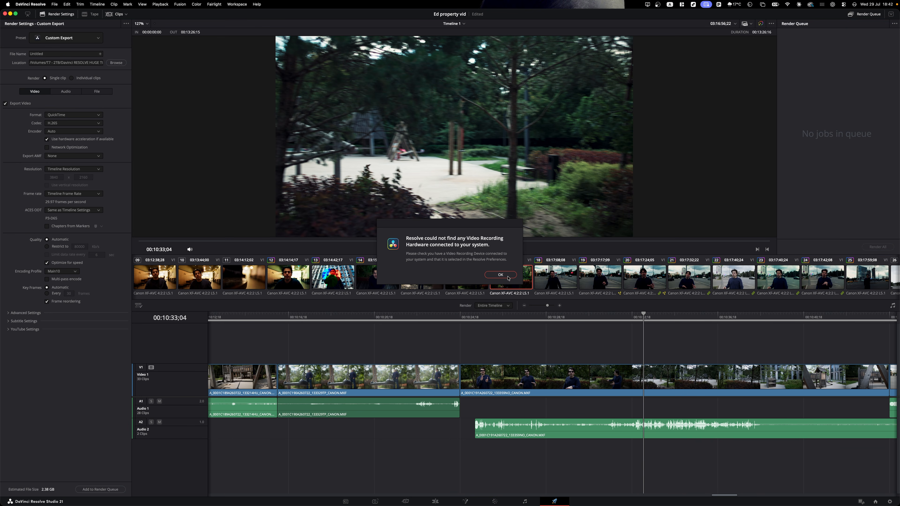
{"action": "left_click", "coordinate": [501, 275]}
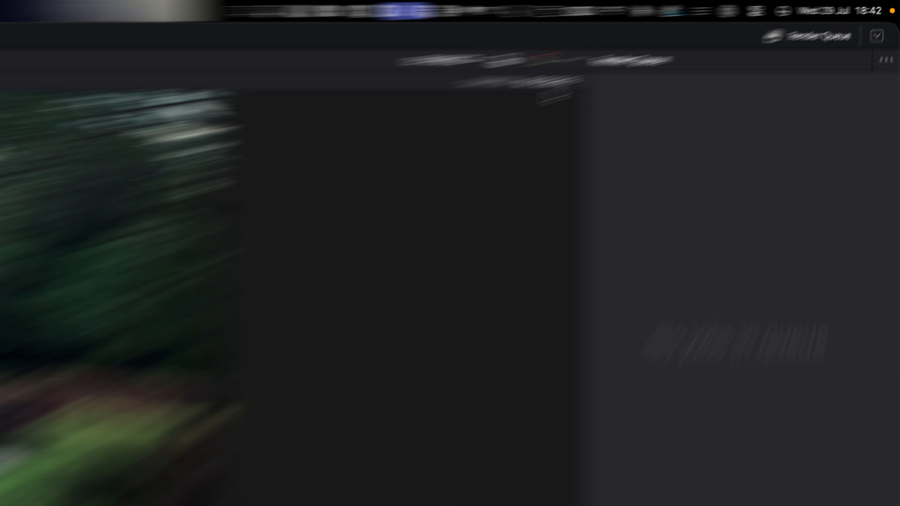
{"action": "left_click", "coordinate": [771, 23]}
{"action": "mouse_move", "coordinate": [534, 142]}
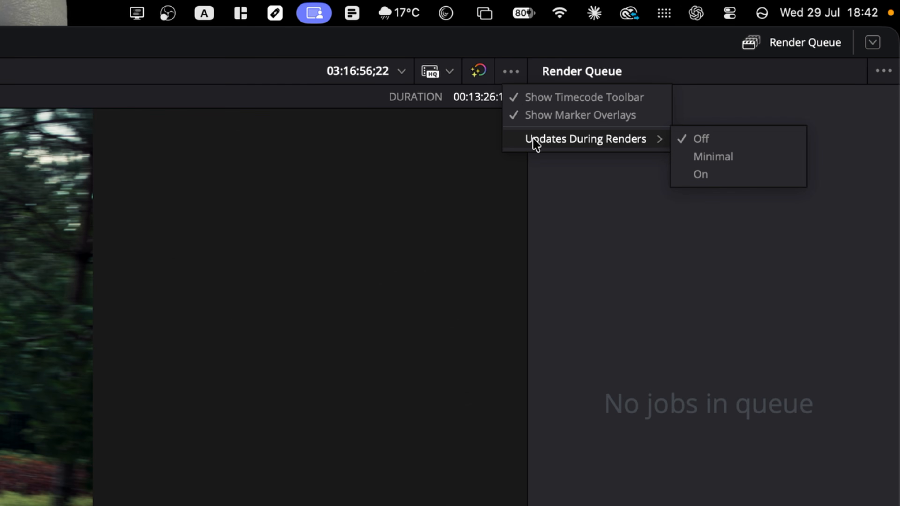
{"action": "left_click", "coordinate": [644, 307]}
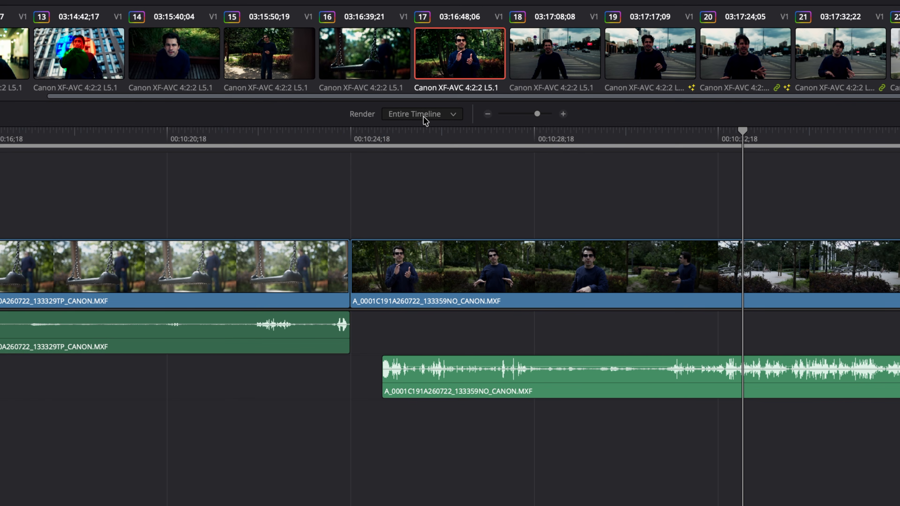
- Limit the render to the In/Out range, fit the edit with Shift+Z, and park on the café clip
{"action": "left_click", "coordinate": [494, 307]}
{"action": "left_click", "coordinate": [432, 146]}
{"action": "left_click", "coordinate": [186, 134]}
{"action": "left_click_drag", "start_coordinate": [199, 135], "coordinate": [556, 144]}
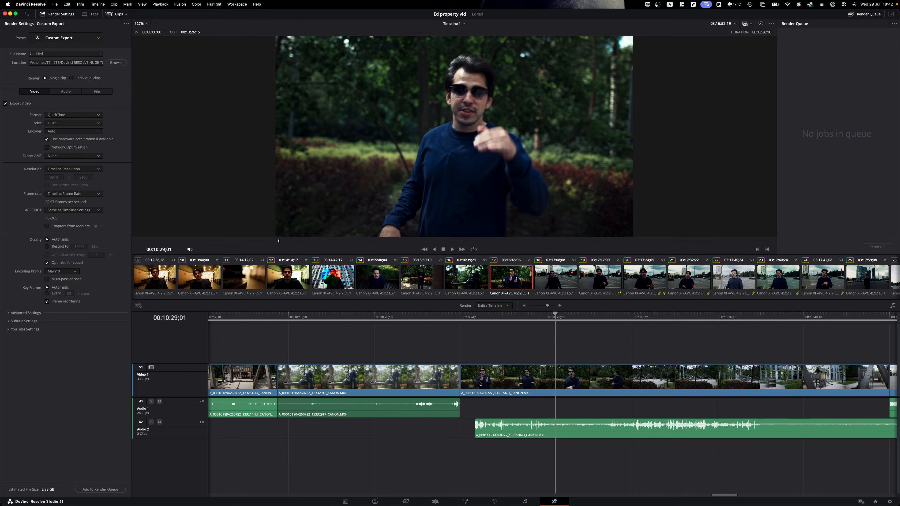
{"action": "key", "text": "shift+z"}
{"action": "key", "text": "shift+z"}
{"action": "key", "text": "shift+z"}
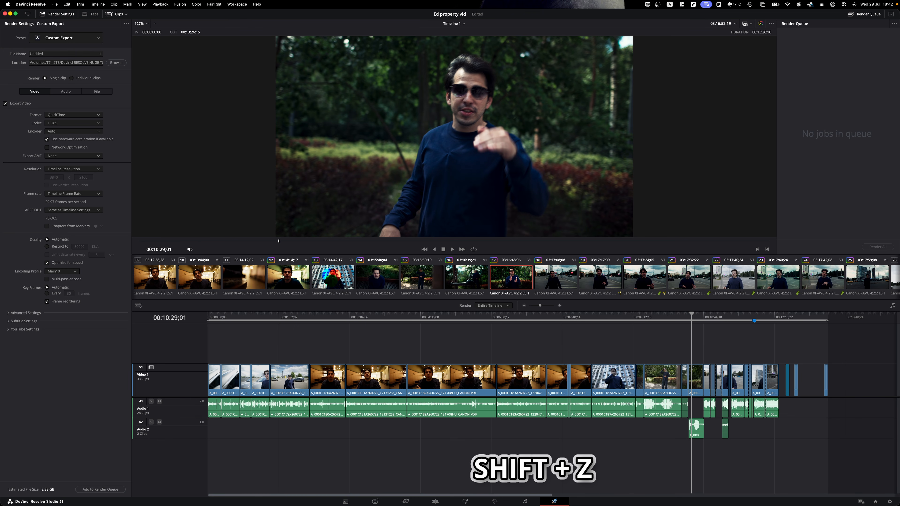
{"action": "left_click_drag", "start_coordinate": [456, 316], "coordinate": [422, 320]}
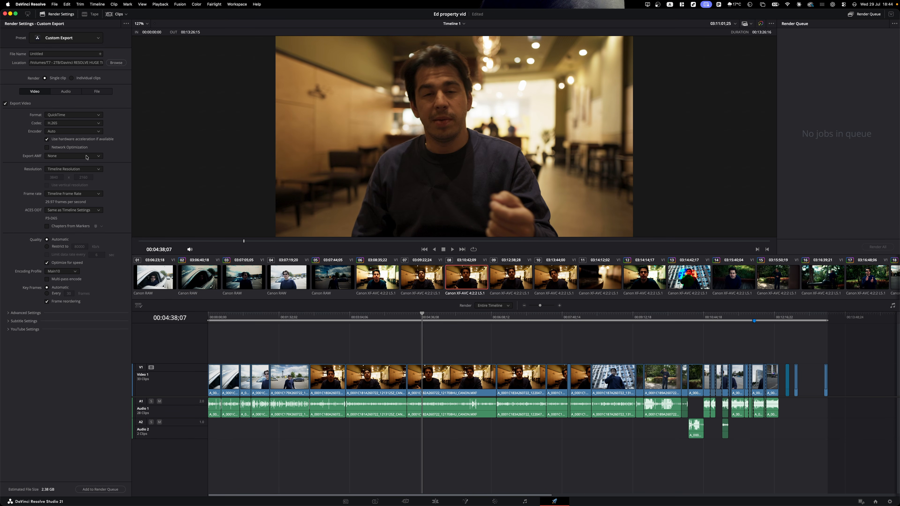
{"action": "left_click", "coordinate": [96, 36]}
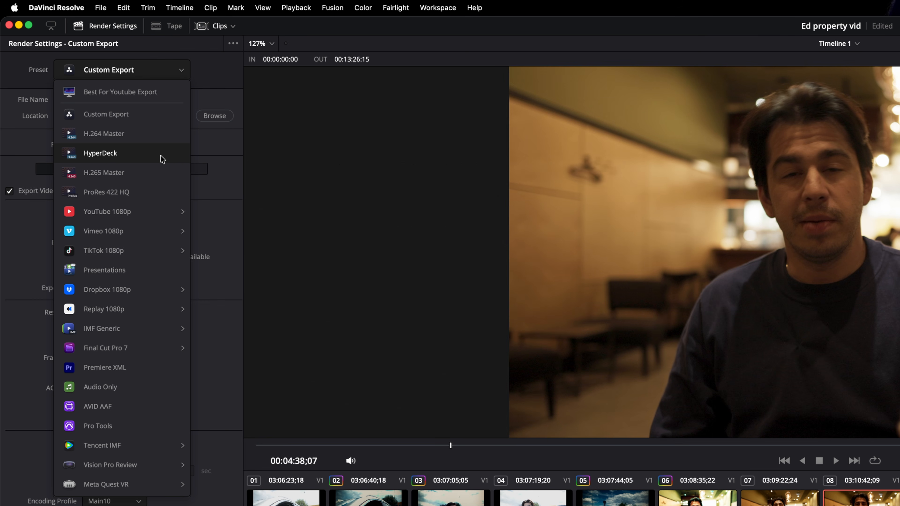
- Keep Custom Export, name the output 'my project', save to the Fusion folder as a single clip
{"action": "left_click", "coordinate": [138, 117]}
{"action": "left_click", "coordinate": [119, 100]}
{"action": "type", "text": "my project"}
{"action": "left_click", "coordinate": [215, 116]}
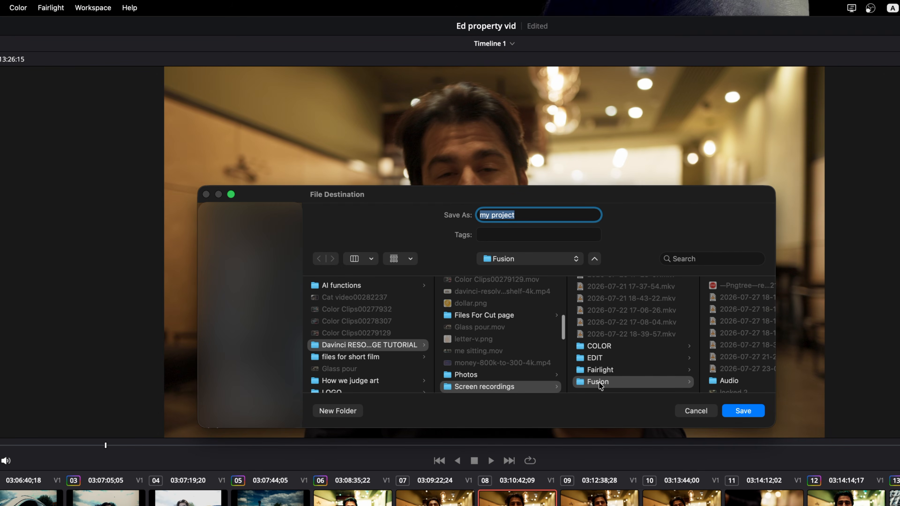
{"action": "left_click", "coordinate": [744, 411]}
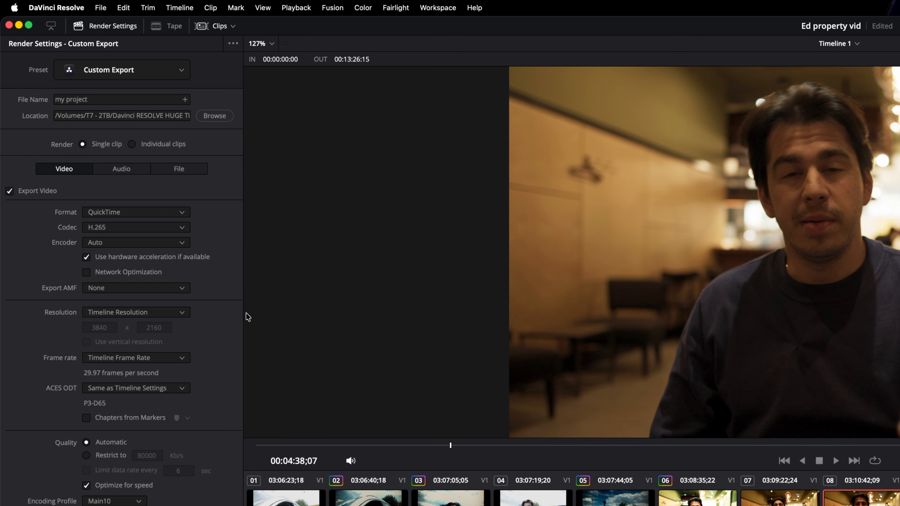
{"action": "left_click", "coordinate": [132, 144]}
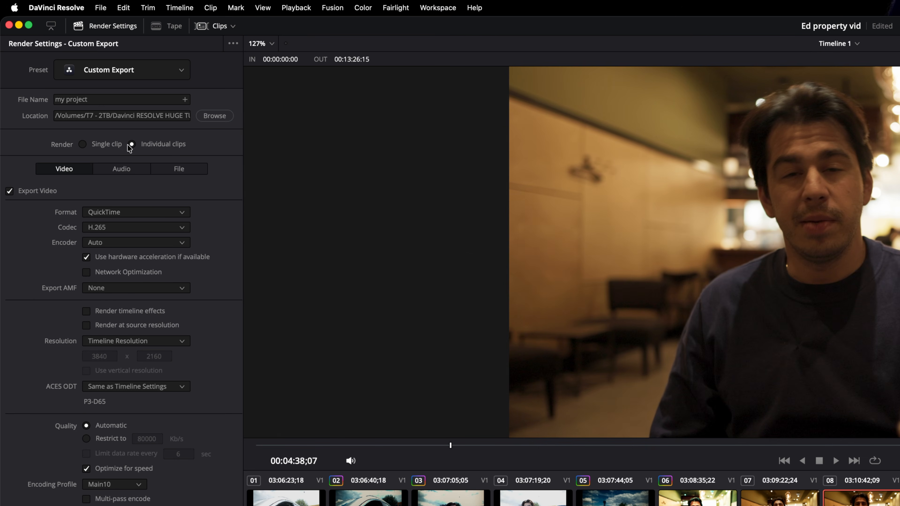
{"action": "left_click", "coordinate": [83, 145]}
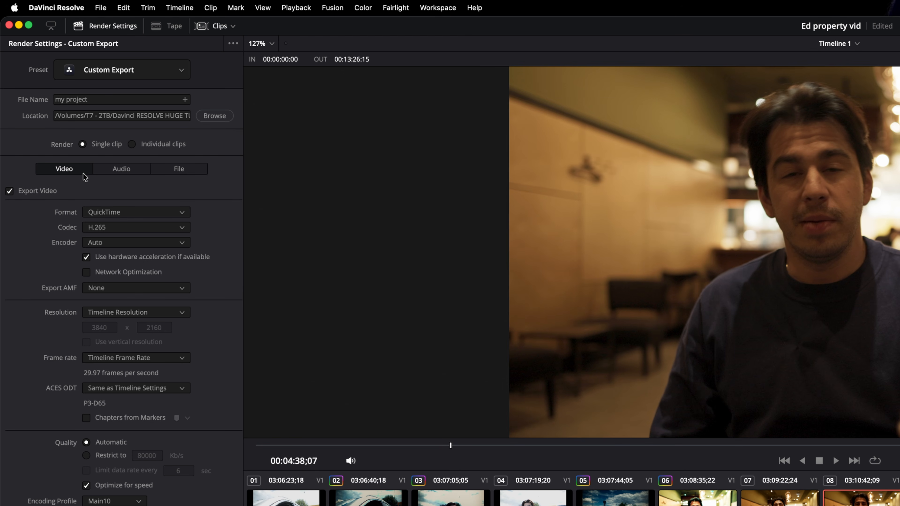
- Review the render tabs and keep QuickTime with the H.265 codec after trying H.264
{"action": "left_click", "coordinate": [120, 169]}
{"action": "left_click", "coordinate": [169, 169]}
{"action": "left_click", "coordinate": [60, 167]}
{"action": "left_click", "coordinate": [122, 212]}
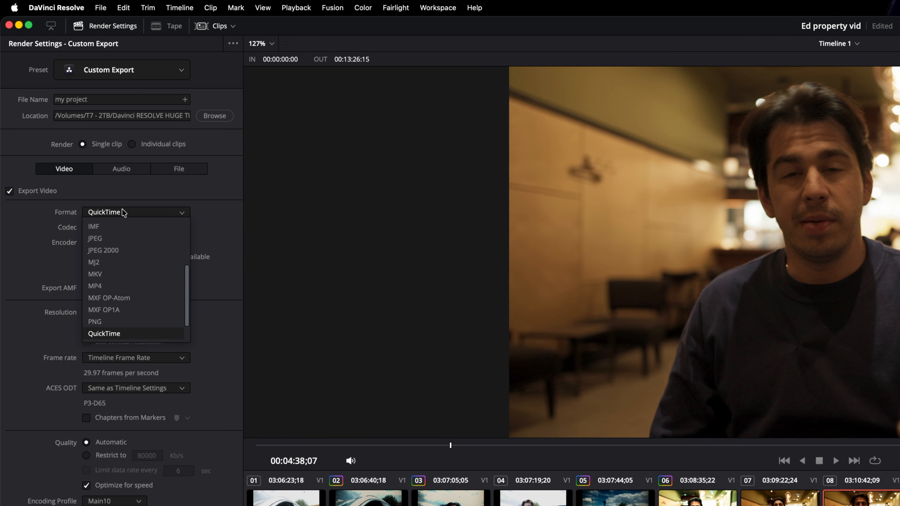
{"action": "left_click", "coordinate": [123, 212]}
{"action": "left_click", "coordinate": [139, 228]}
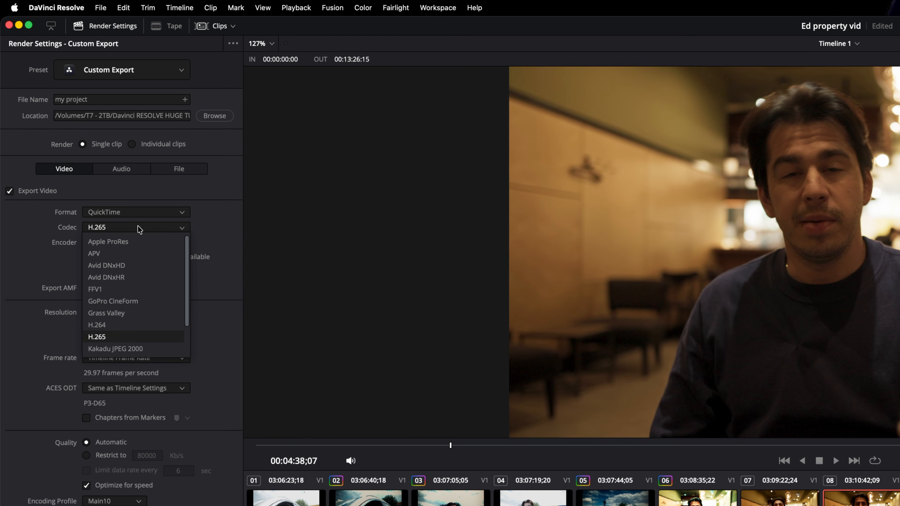
{"action": "left_click", "coordinate": [134, 328]}
{"action": "left_click", "coordinate": [134, 227]}
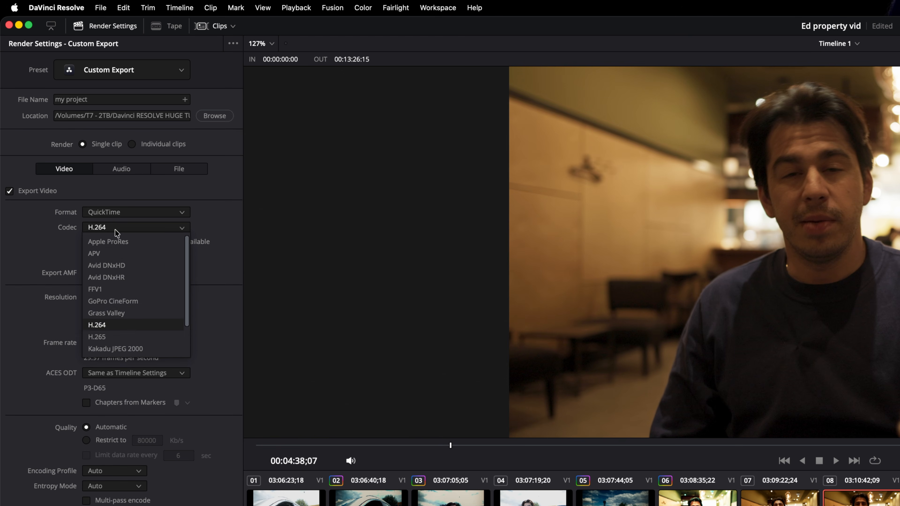
{"action": "left_click", "coordinate": [132, 337]}
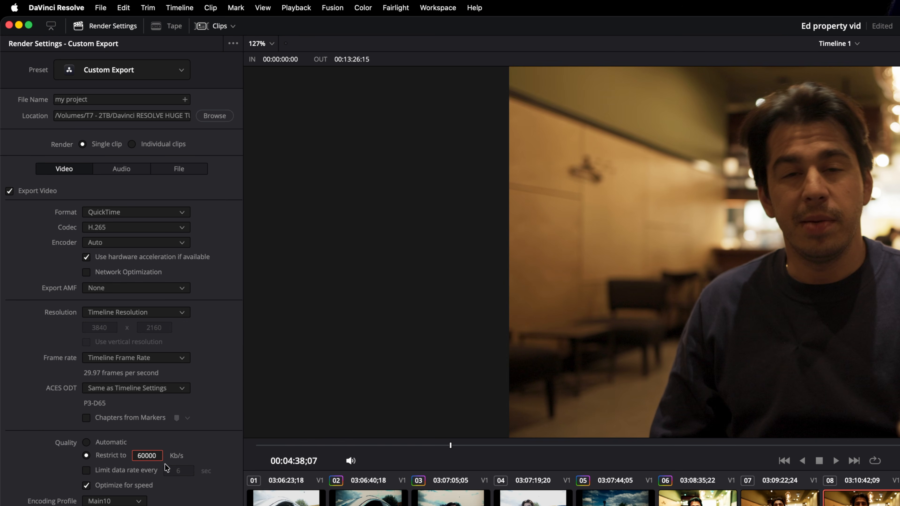
- Restrict the render quality to 60000 Kb/s instead of Automatic
{"action": "left_click", "coordinate": [132, 227]}
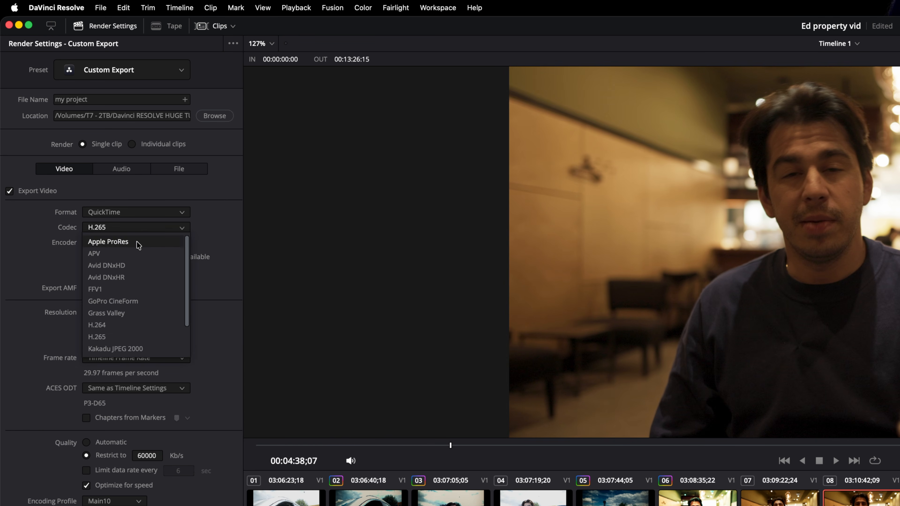
{"action": "left_click", "coordinate": [137, 240]}
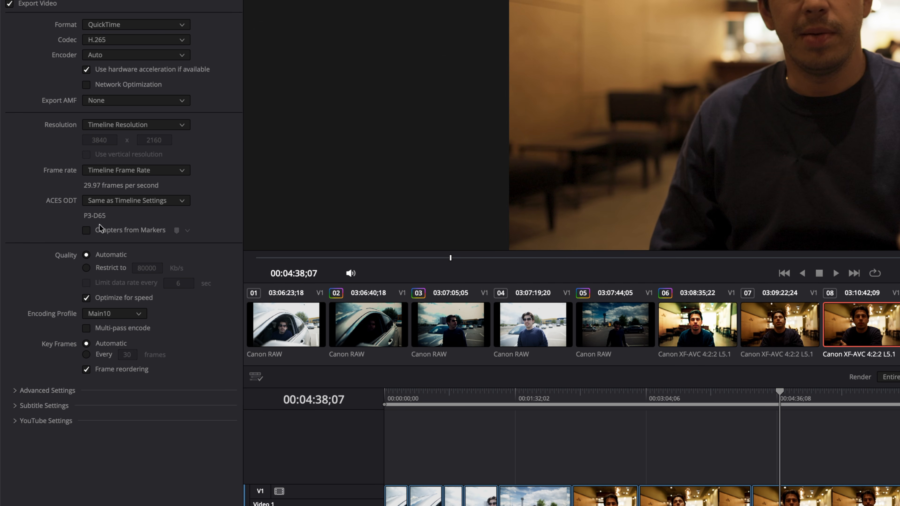
{"action": "left_click", "coordinate": [87, 268]}
{"action": "left_click", "coordinate": [143, 267]}
{"action": "type", "text": "60000"}
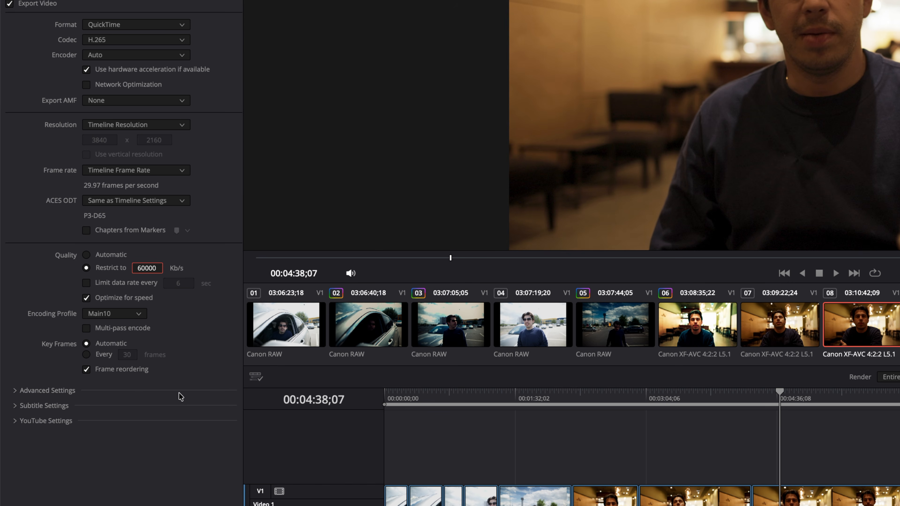
- Expand the Advanced Settings and Subtitle Settings sections in the render settings
{"action": "left_click", "coordinate": [46, 391]}
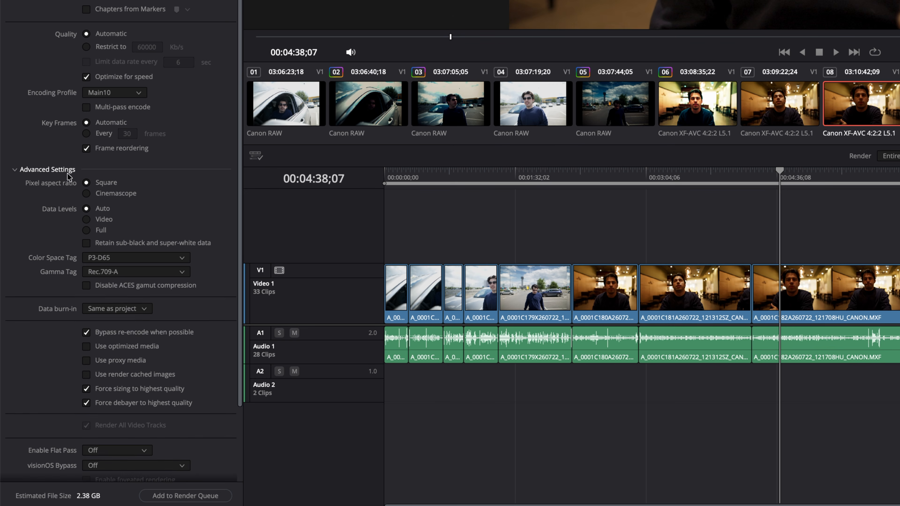
{"action": "scroll", "coordinate": [67, 220], "scroll_direction": "down", "scroll_amount": 3}
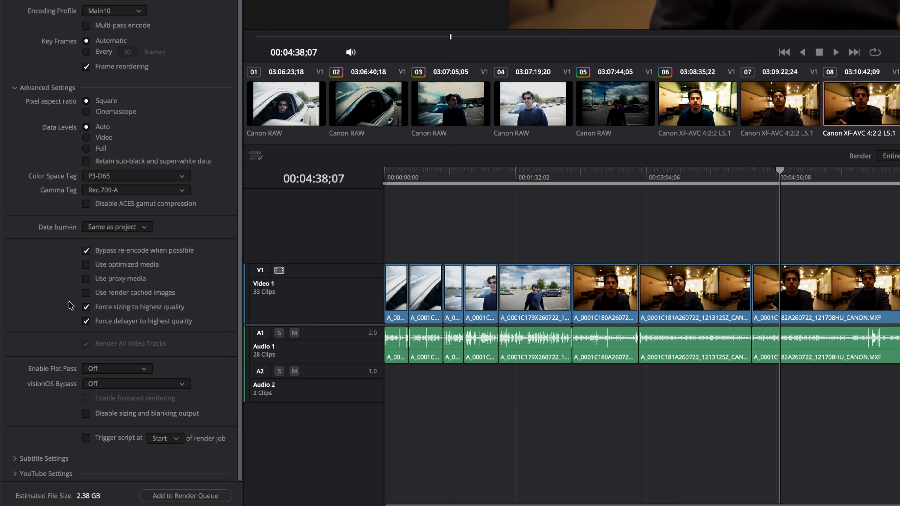
{"action": "left_click", "coordinate": [43, 458]}
{"action": "scroll", "coordinate": [45, 425], "scroll_direction": "down", "scroll_amount": 2}
- Try subtitle export as burned-in and as a separate file, then turn subtitle export off
{"action": "left_click", "coordinate": [9, 416]}
{"action": "left_click", "coordinate": [95, 441]}
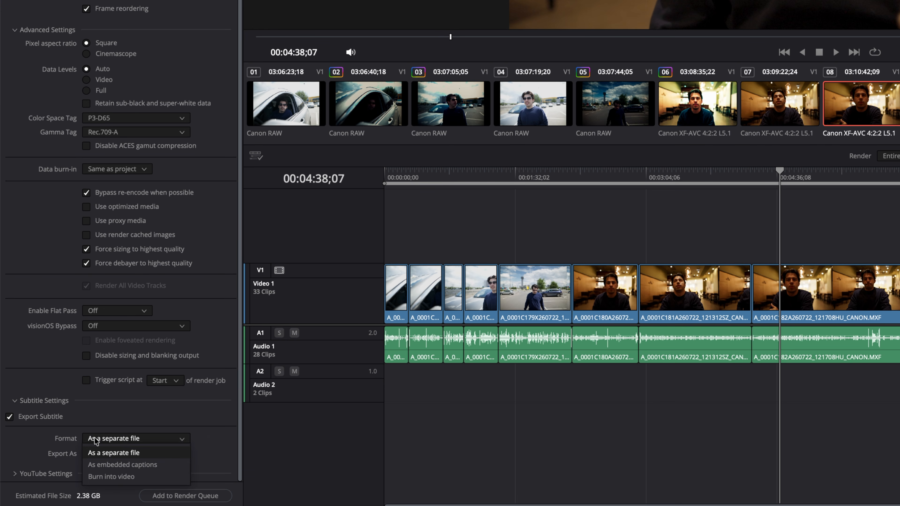
{"action": "left_click", "coordinate": [119, 482]}
{"action": "left_click", "coordinate": [120, 454]}
{"action": "left_click", "coordinate": [113, 466]}
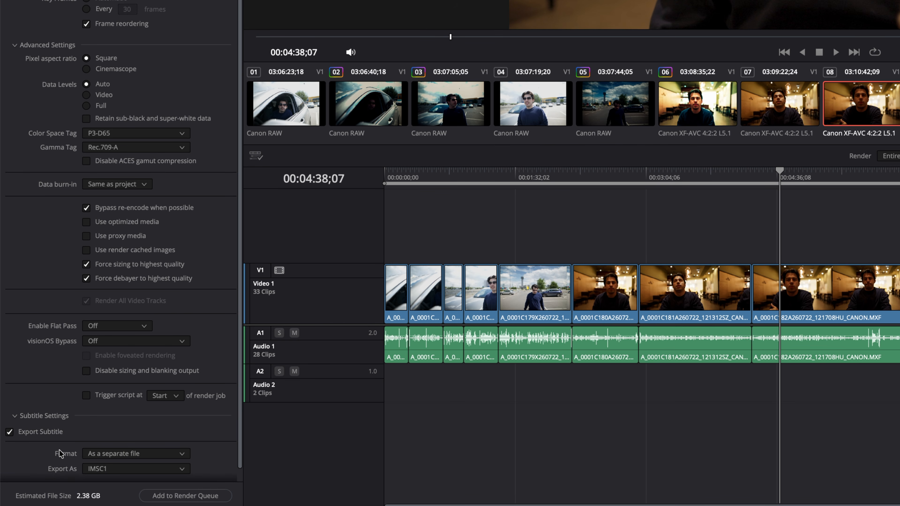
{"action": "left_click", "coordinate": [9, 432]}
- Collapse subtitle settings and review the audio export: AAC, 320 Kb/s, 48000 sample rate
{"action": "left_click", "coordinate": [53, 417]}
{"action": "scroll", "coordinate": [53, 421], "scroll_direction": "up", "scroll_amount": 2}
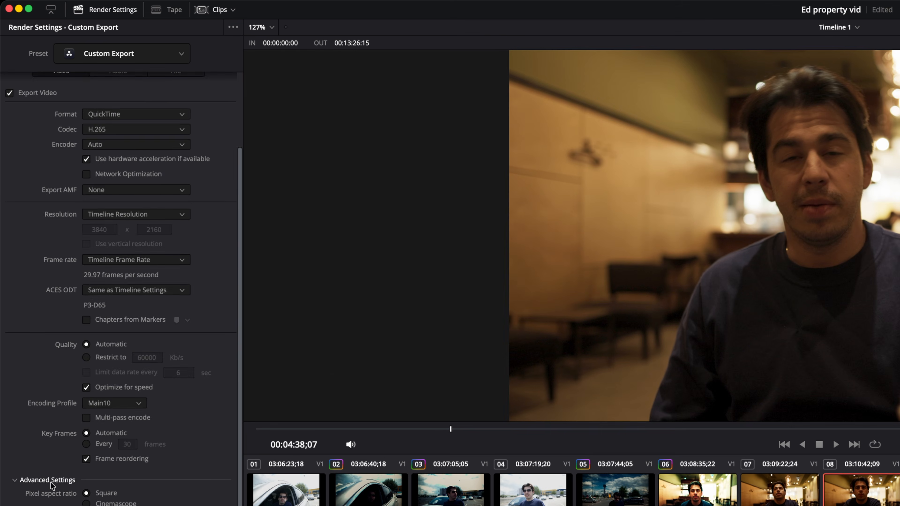
{"action": "left_click", "coordinate": [108, 156]}
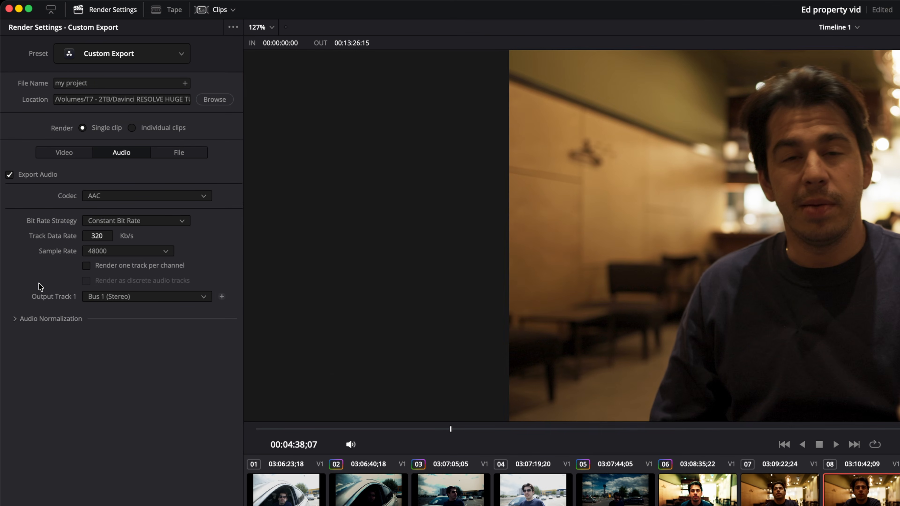
- Add the timeline to the render queue from the Video settings
{"action": "left_click", "coordinate": [64, 152]}
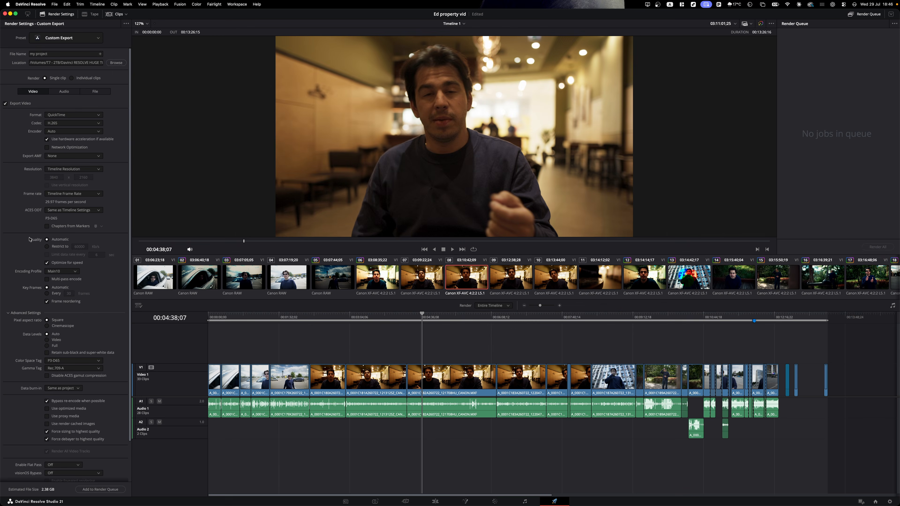
{"action": "scroll", "coordinate": [71, 407], "scroll_direction": "down", "scroll_amount": 2}
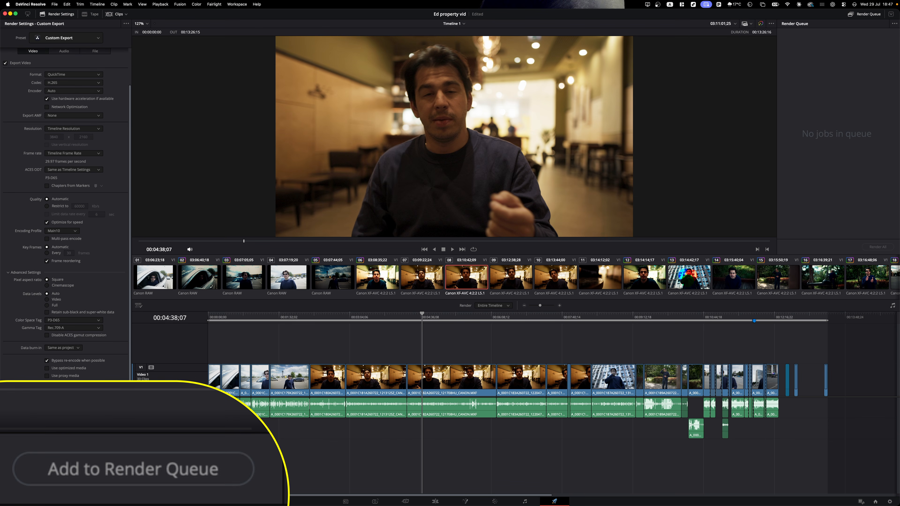
{"action": "left_click", "coordinate": [97, 489]}
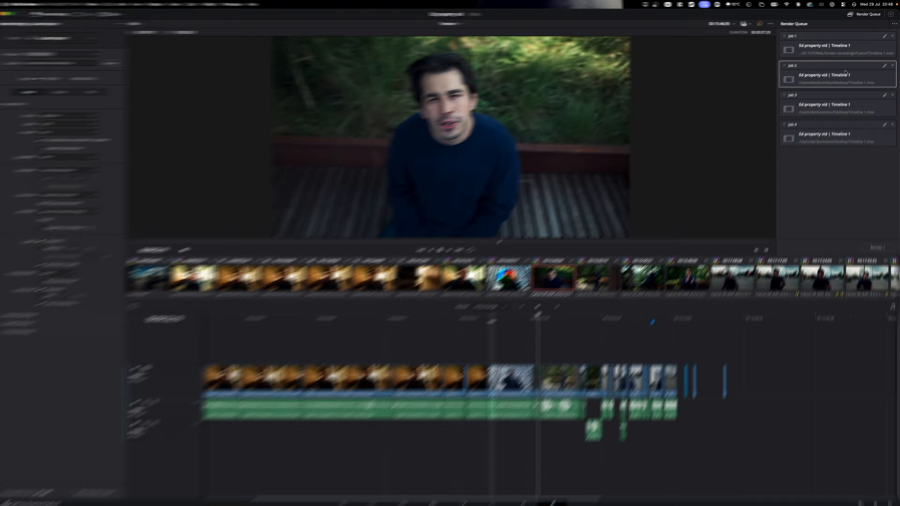
- Update Job 1's settings, render all queued jobs, and select the output Timeline 1.mov
{"action": "left_click", "coordinate": [883, 37]}
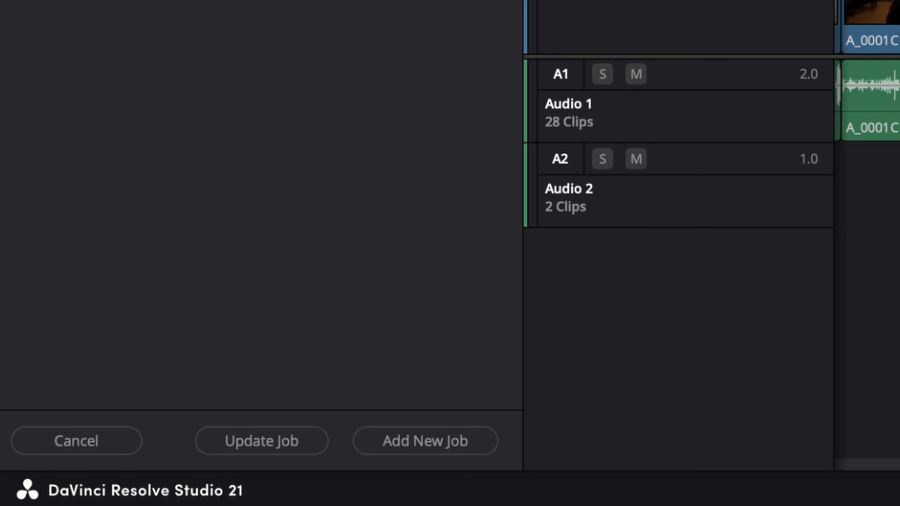
{"action": "left_click", "coordinate": [273, 445]}
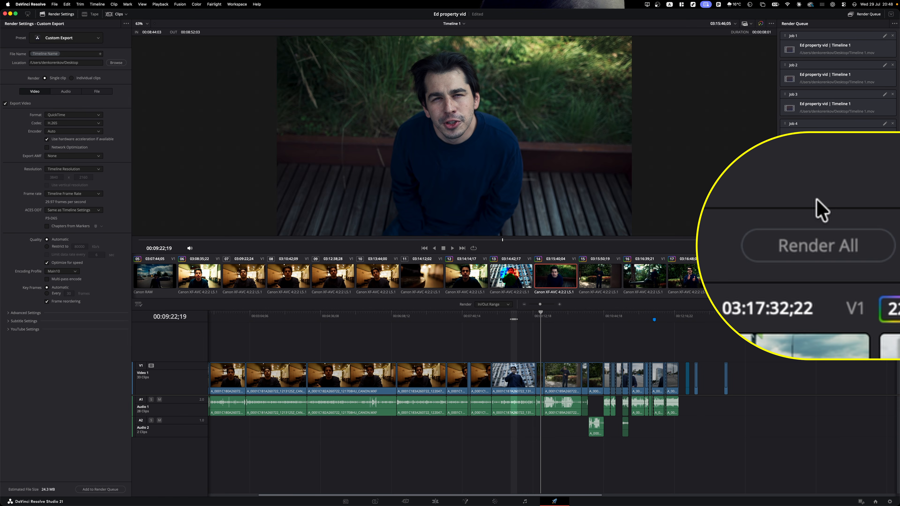
{"action": "left_click", "coordinate": [877, 246]}
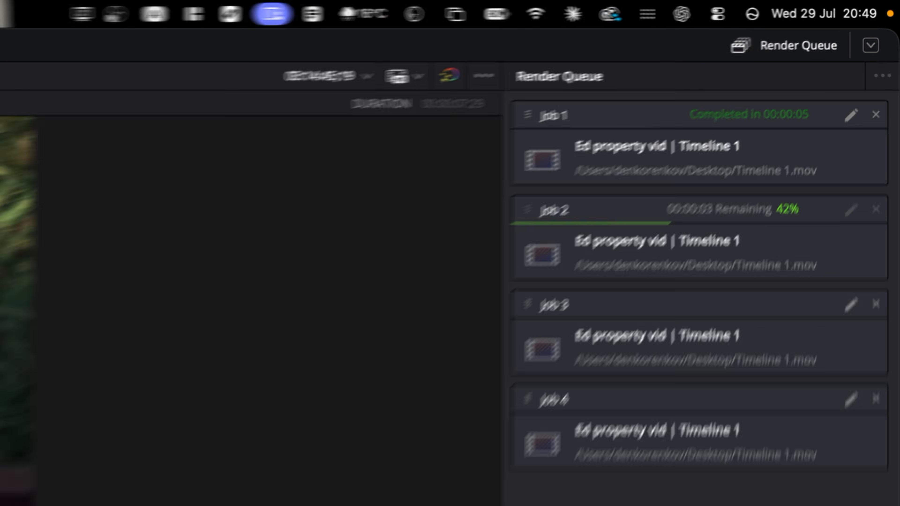
{"action": "left_click_drag", "start_coordinate": [568, 275], "coordinate": [860, 346]}
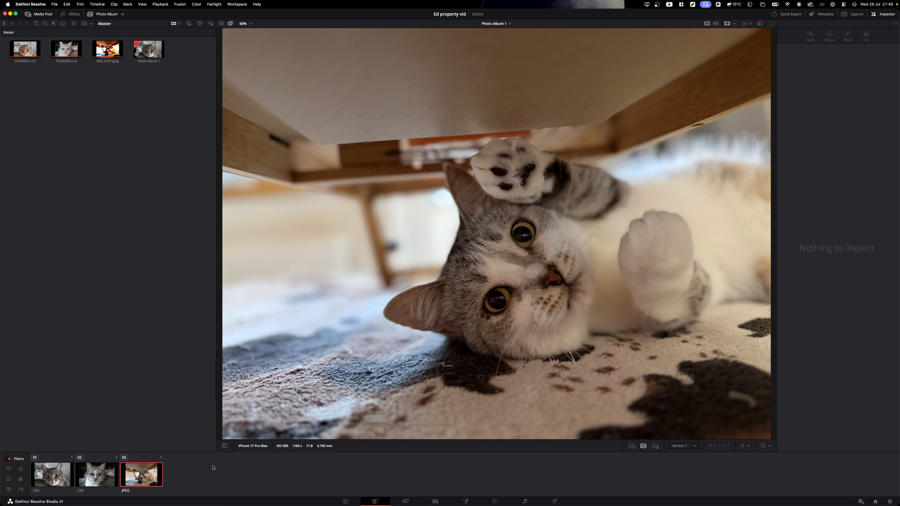
- Adjust IMG_0537.jpeg to Temp -580, Contrast 1.294, Highlights -82, Saturation 55.8
{"action": "left_click", "coordinate": [147, 473]}
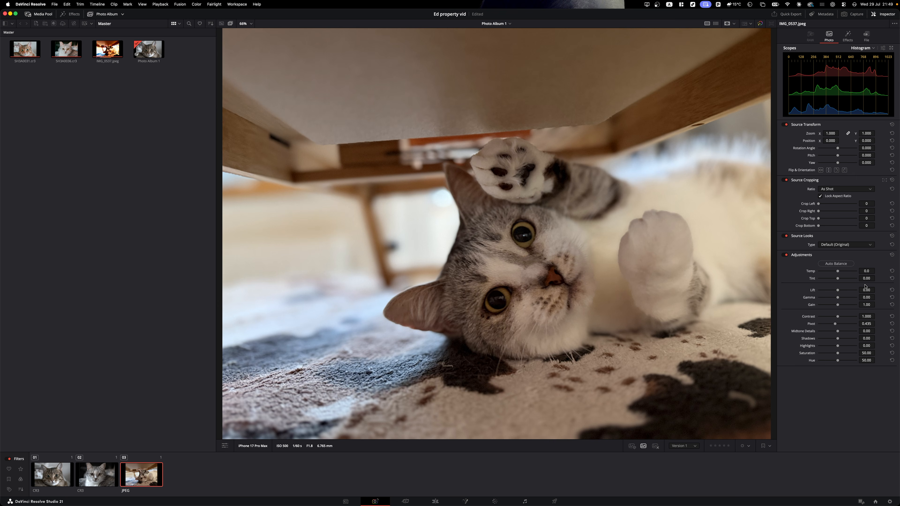
{"action": "left_click_drag", "start_coordinate": [866, 316], "coordinate": [877, 338]}
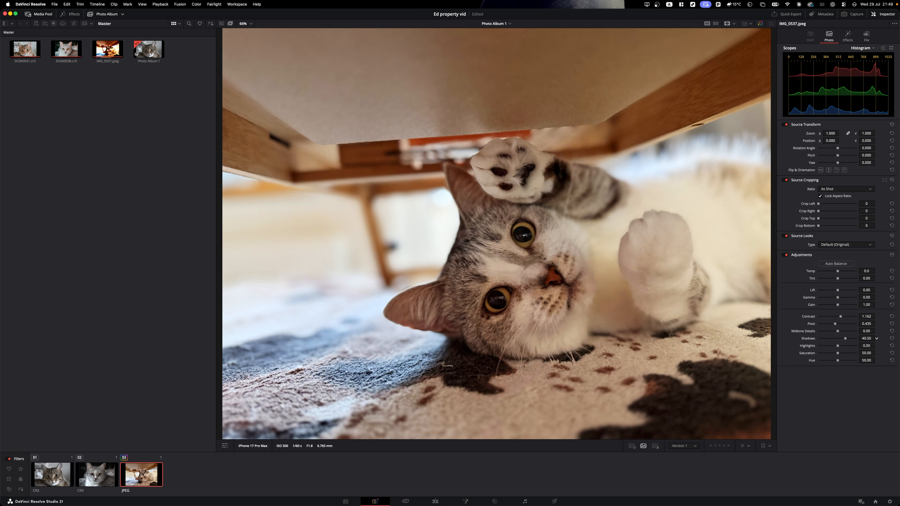
{"action": "mouse_move", "coordinate": [866, 346]}
{"action": "left_mouse_down"}
{"action": "mouse_move", "coordinate": [850, 345]}
{"action": "mouse_move", "coordinate": [876, 345]}
{"action": "left_mouse_up"}
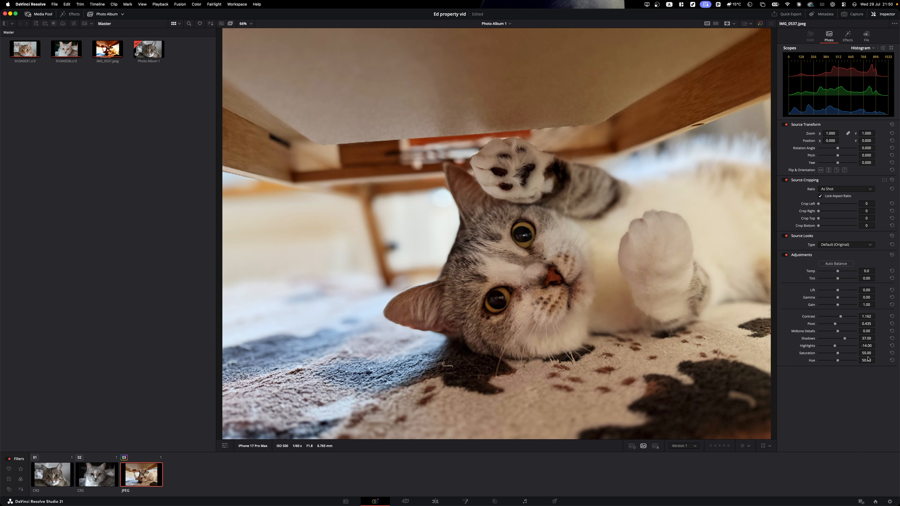
{"action": "left_click_drag", "start_coordinate": [876, 352], "coordinate": [876, 353]}
{"action": "left_click_drag", "start_coordinate": [866, 271], "coordinate": [857, 271]}
{"action": "mouse_move", "coordinate": [866, 316]}
{"action": "left_mouse_down"}
{"action": "mouse_move", "coordinate": [877, 316]}
{"action": "mouse_move", "coordinate": [866, 316]}
{"action": "mouse_move", "coordinate": [876, 331]}
{"action": "left_mouse_up"}
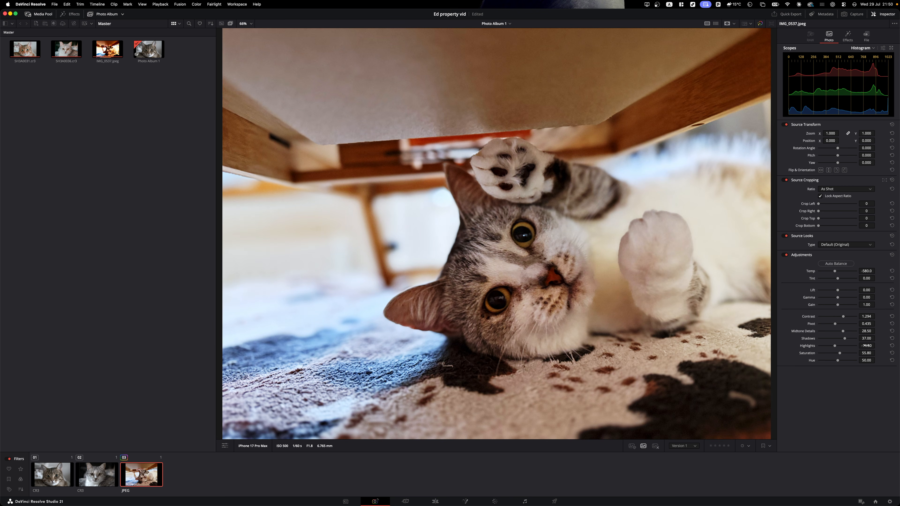
{"action": "left_click_drag", "start_coordinate": [867, 345], "coordinate": [850, 345]}
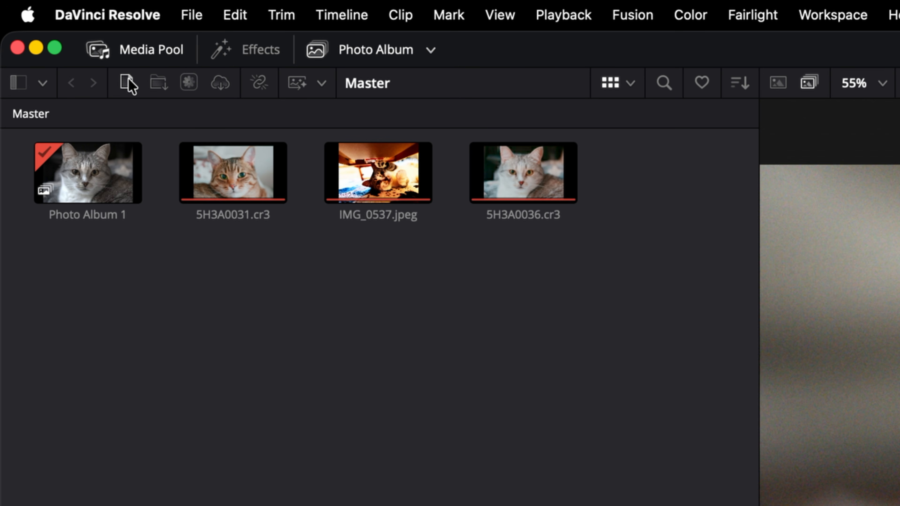
- Rate clip 02 five stars, filter to favourites, and view clip 01 on its own
{"action": "left_click", "coordinate": [36, 24]}
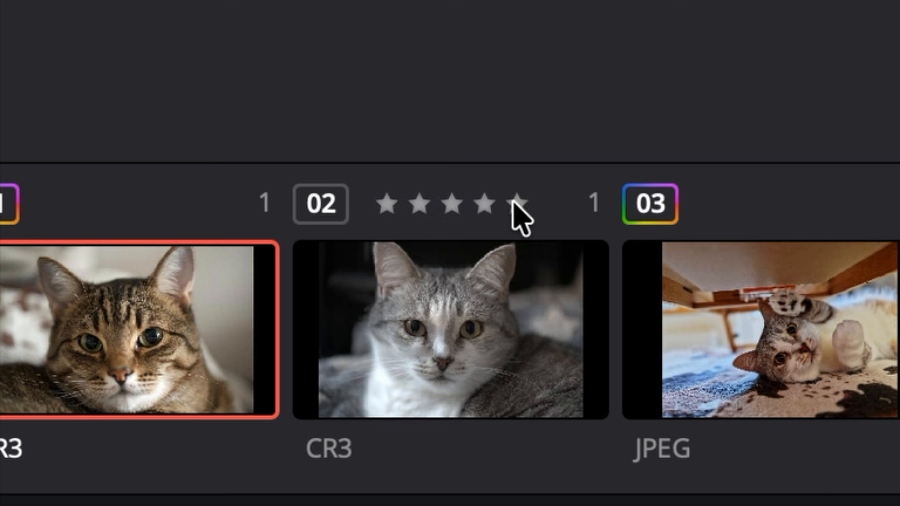
{"action": "left_click", "coordinate": [514, 201]}
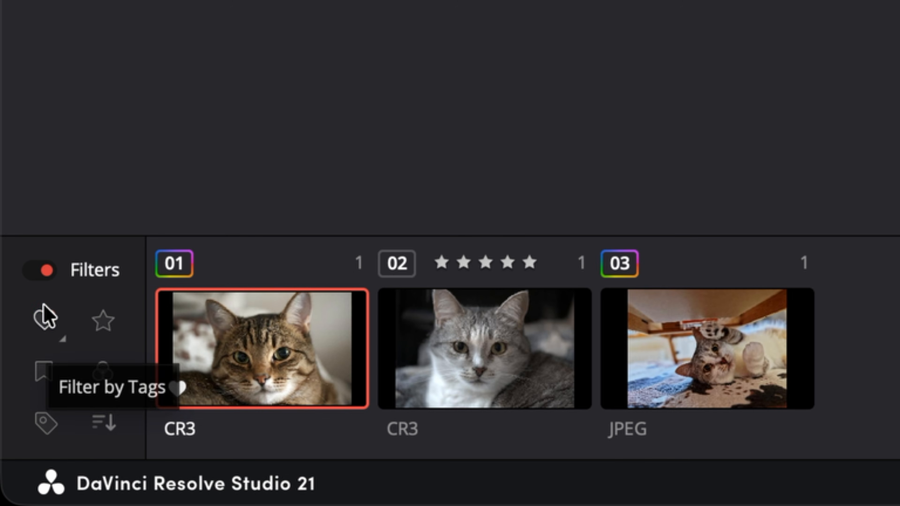
{"action": "left_click", "coordinate": [43, 306]}
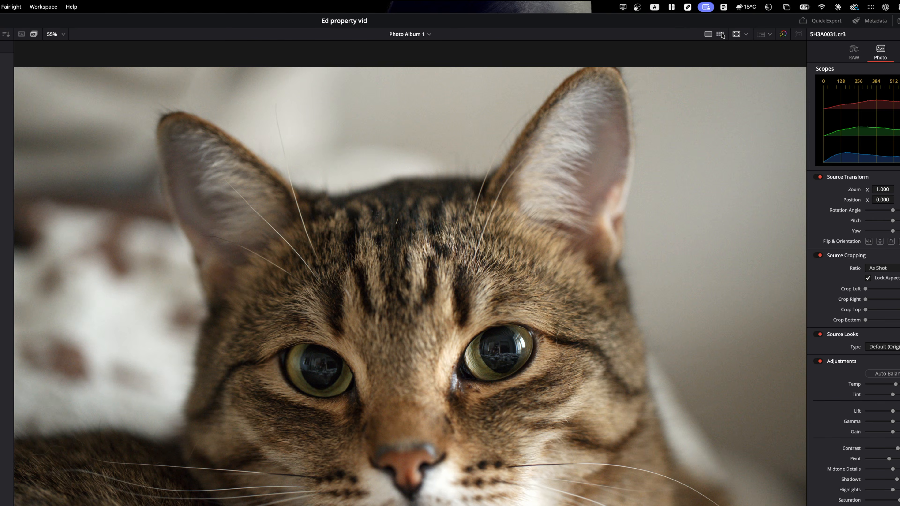
{"action": "left_click", "coordinate": [719, 34]}
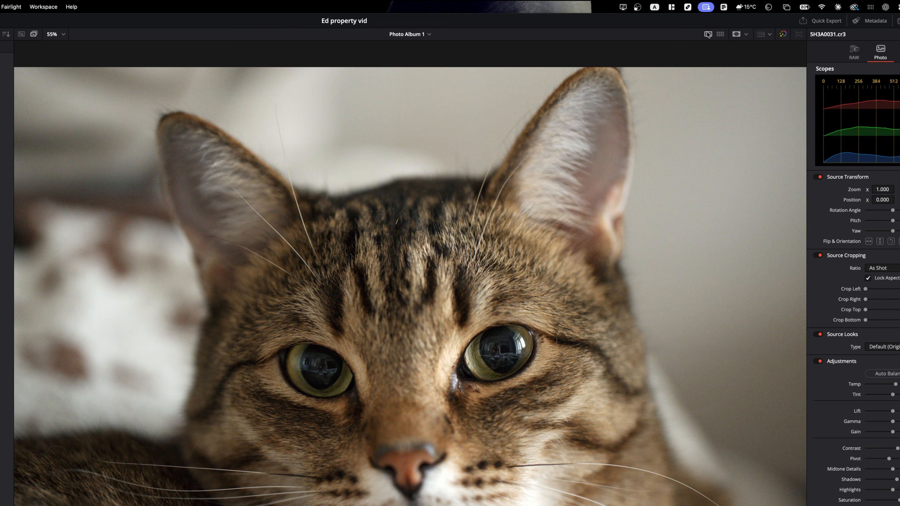
{"action": "left_click", "coordinate": [708, 34]}
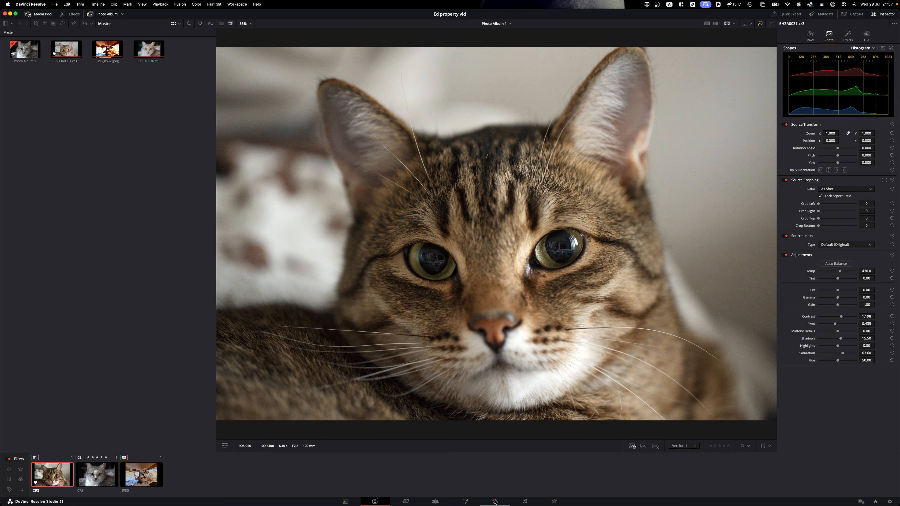
- Move to colour grading the photo and import photos from the photo library
{"action": "left_click", "coordinate": [495, 501]}
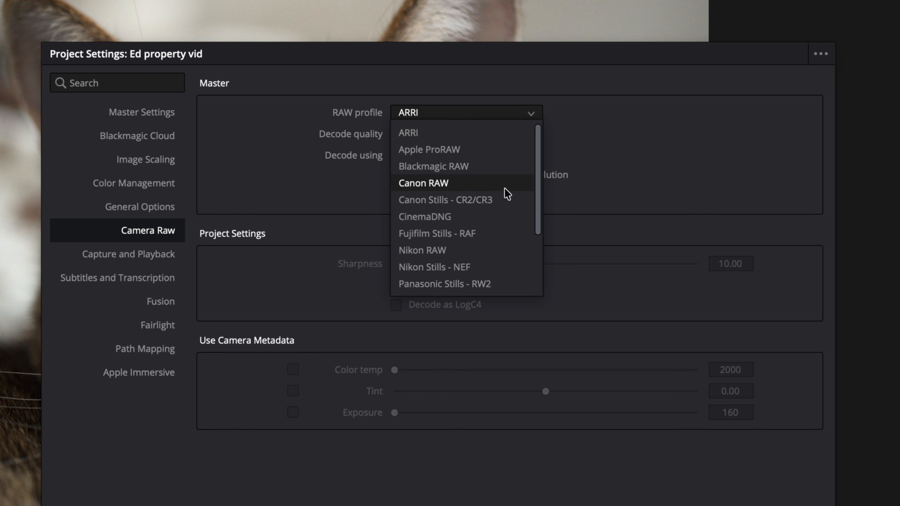
{"action": "scroll", "coordinate": [507, 195], "scroll_direction": "down", "scroll_amount": 1}
{"action": "scroll", "coordinate": [504, 195], "scroll_direction": "down", "scroll_amount": 2}
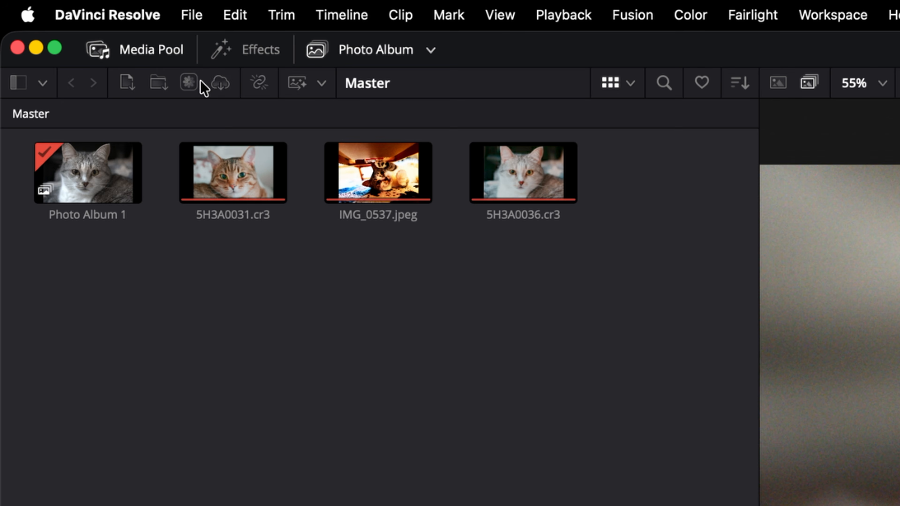
{"action": "left_click", "coordinate": [187, 84]}
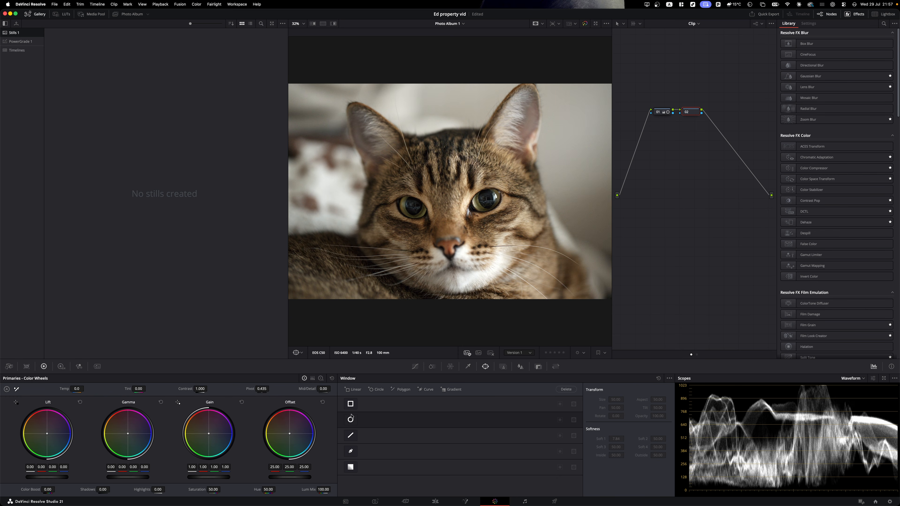
- Add an enlarged, soft-edged circle window over the cat's face and preview the mask
{"action": "left_click", "coordinate": [350, 419]}
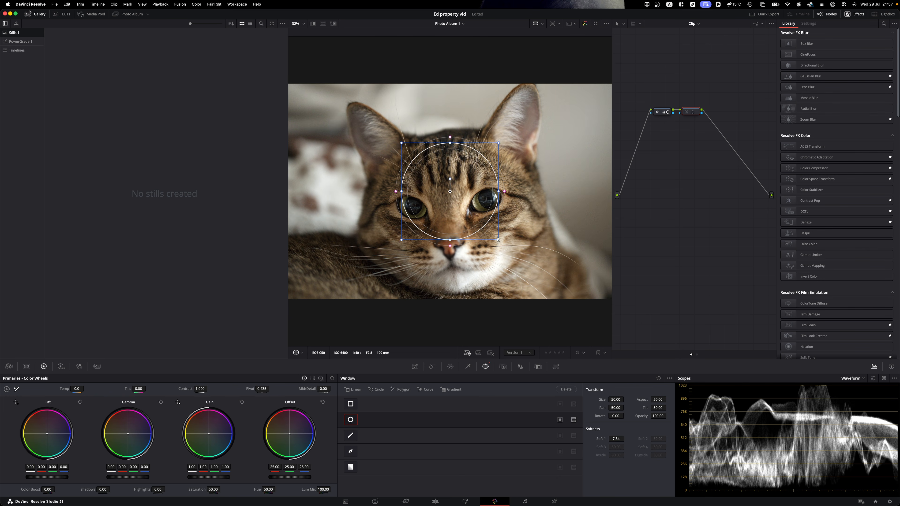
{"action": "left_click_drag", "start_coordinate": [499, 241], "coordinate": [554, 296]}
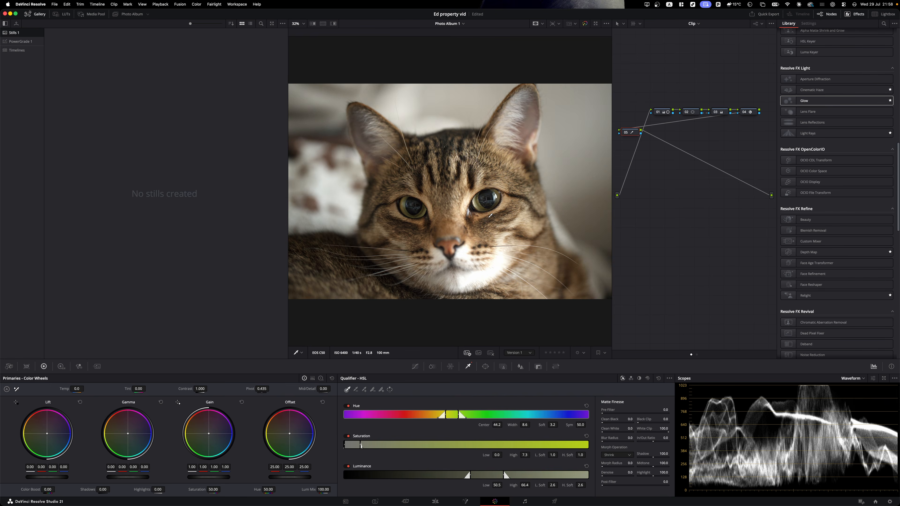
{"action": "left_click", "coordinate": [505, 220]}
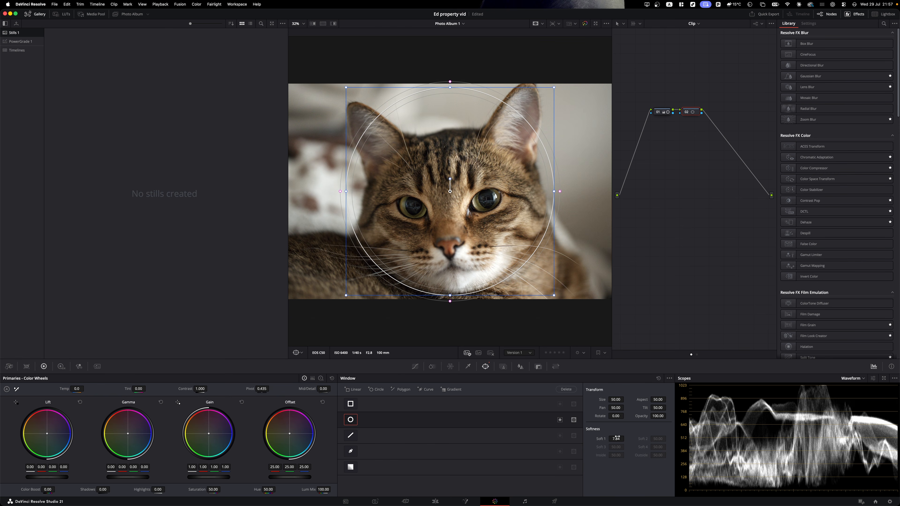
{"action": "left_click_drag", "start_coordinate": [615, 438], "coordinate": [617, 438]}
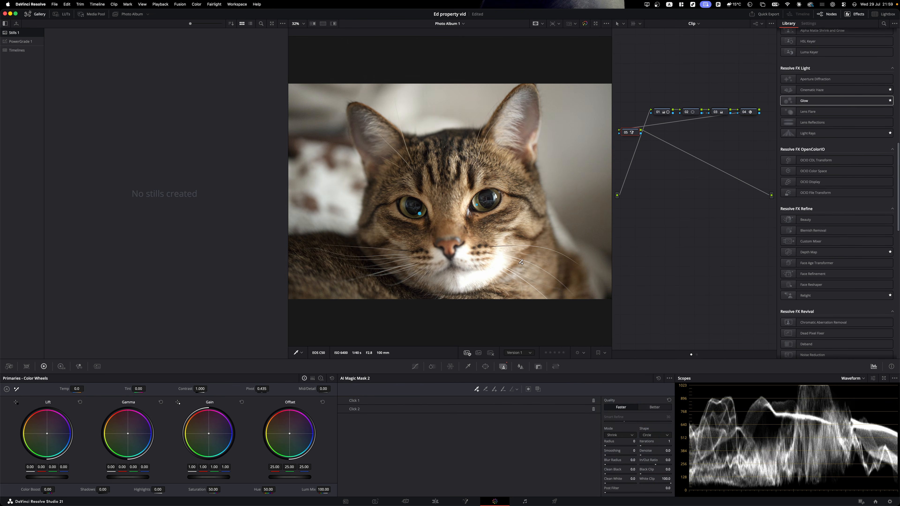
{"action": "key", "text": "shift+h"}
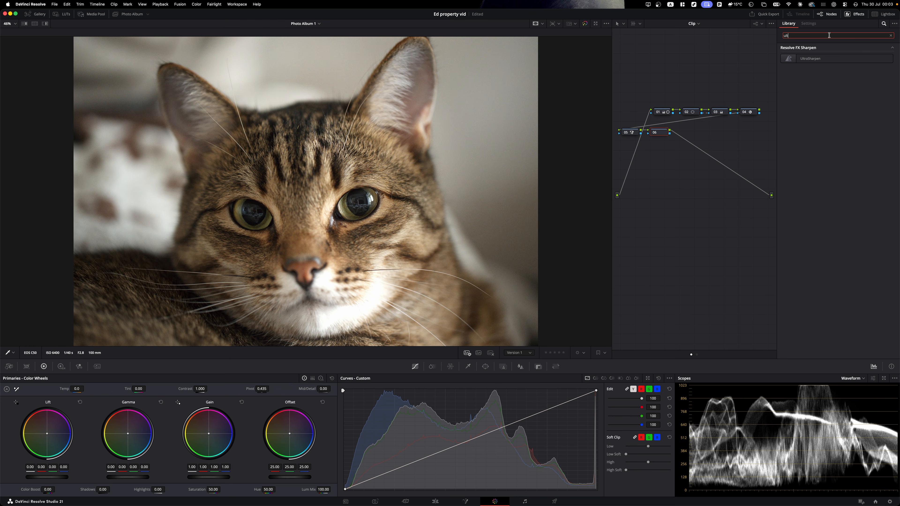
- Apply AI UltraSharpen to node 06 at about 0.643, then magic-mask the cat's right eye
{"action": "left_click_drag", "start_coordinate": [809, 61], "coordinate": [659, 132]}
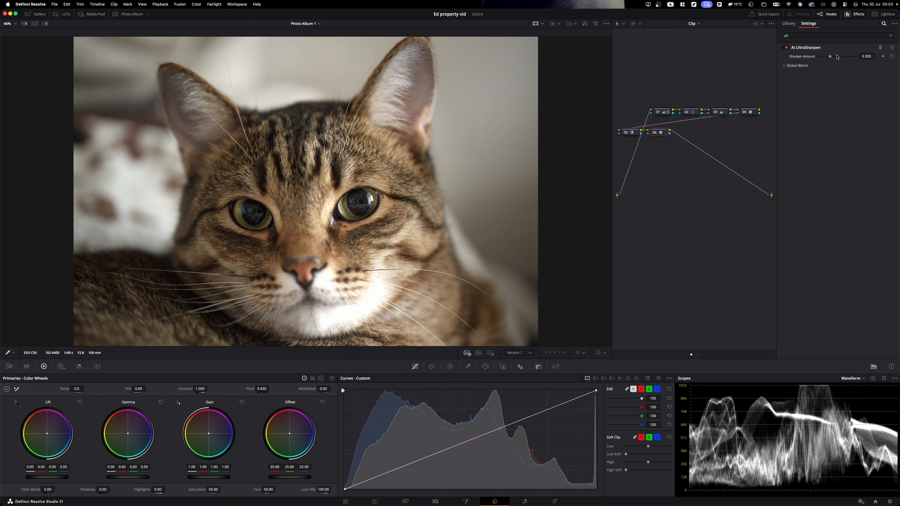
{"action": "mouse_move", "coordinate": [841, 57]}
{"action": "left_mouse_down"}
{"action": "mouse_move", "coordinate": [822, 60]}
{"action": "mouse_move", "coordinate": [843, 60]}
{"action": "left_mouse_up"}
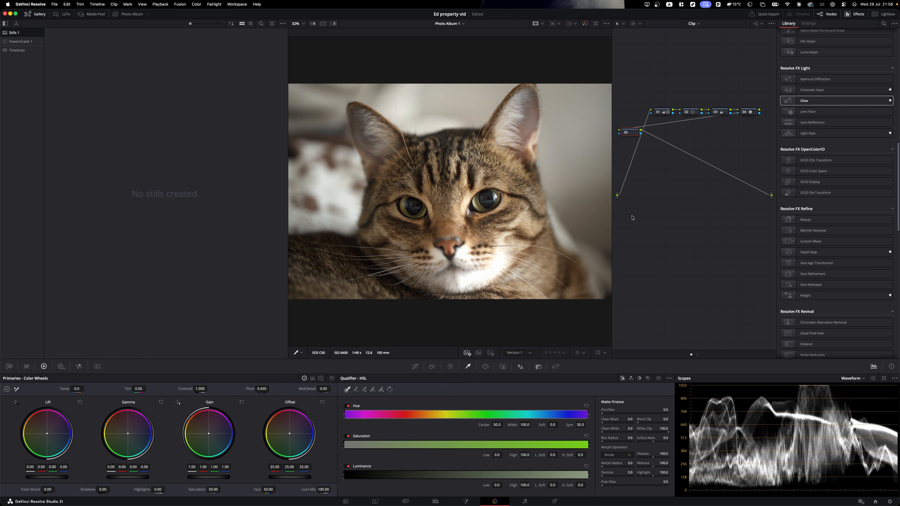
{"action": "left_click", "coordinate": [503, 366]}
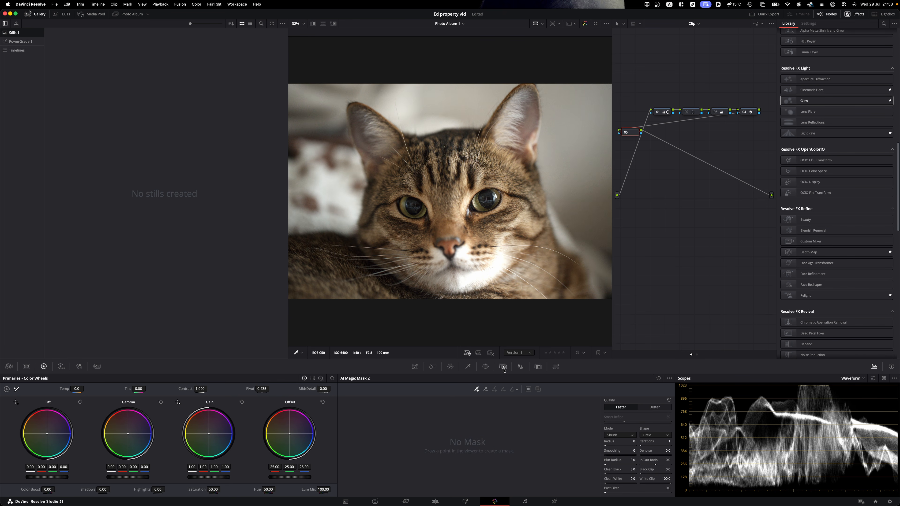
{"action": "left_click", "coordinate": [476, 204]}
{"action": "key", "text": "shift+h"}
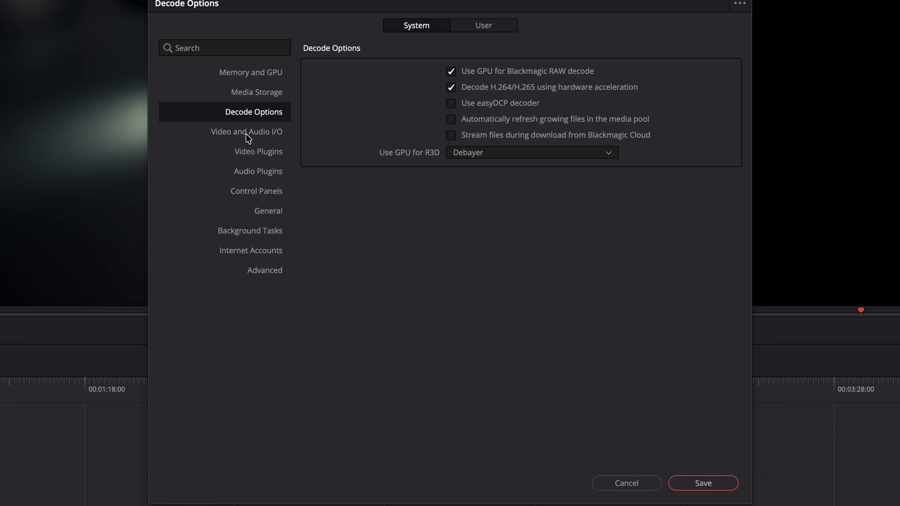
- Check the Video and Audio I/O preferences and three clips' metadata, and move Polygon1 up
{"action": "left_click", "coordinate": [247, 134]}
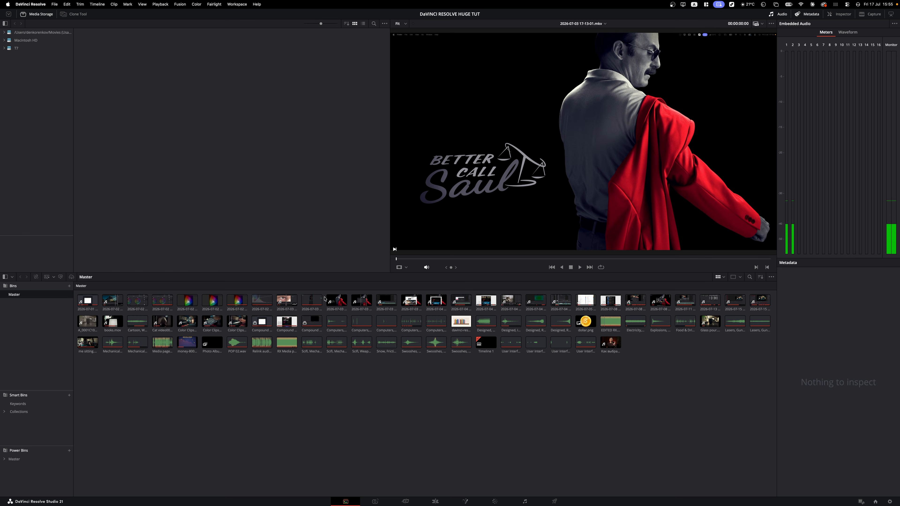
{"action": "left_click_drag", "start_coordinate": [324, 298], "coordinate": [397, 309]}
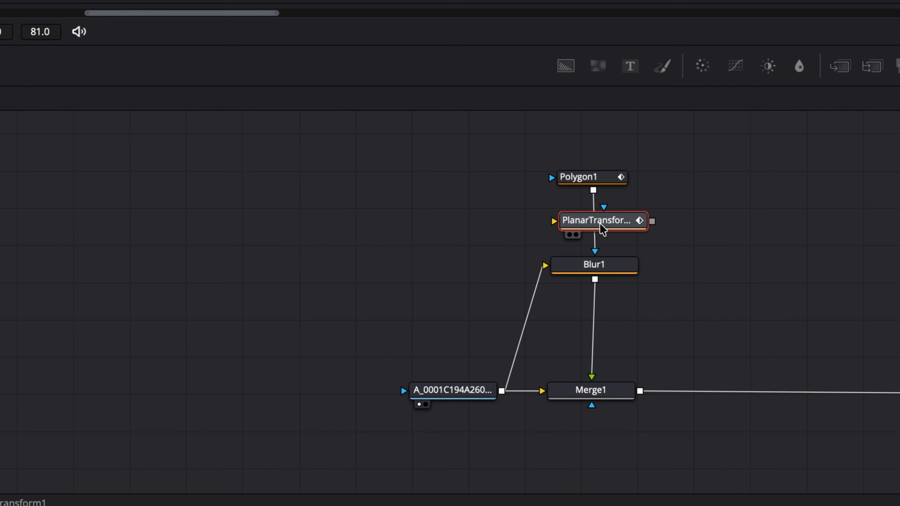
{"action": "left_click_drag", "start_coordinate": [604, 177], "coordinate": [606, 160]}
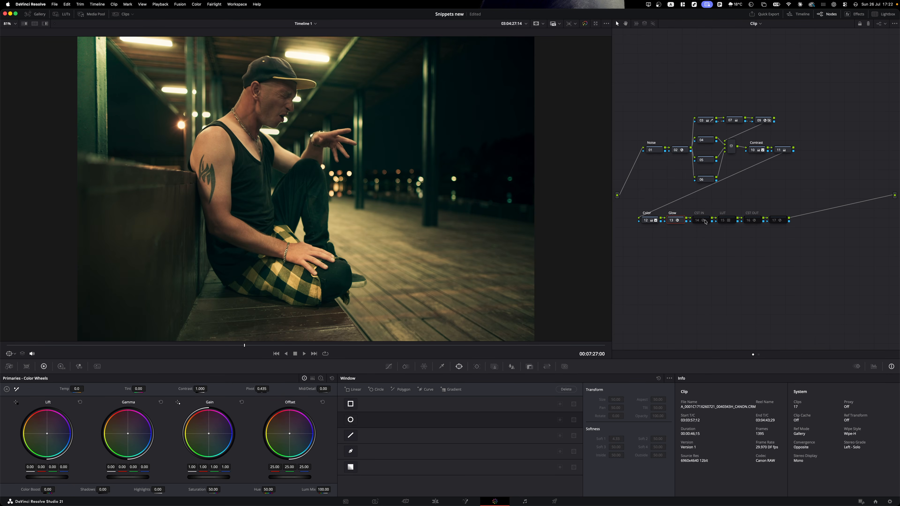
- Enable the CST IN and CST OUT nodes, then draw a rising volume curve and select the Zoom keyframes
{"action": "key", "text": "ctrl+d"}
{"action": "left_click", "coordinate": [754, 220]}
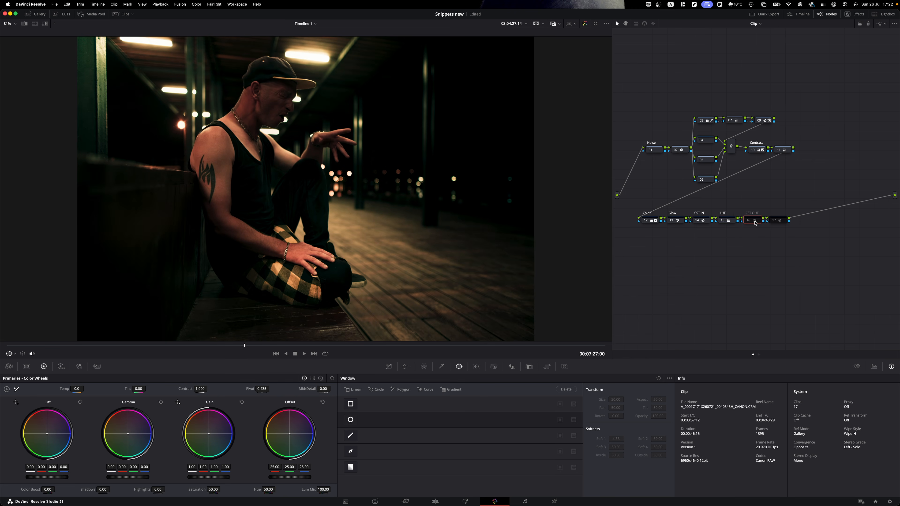
{"action": "key", "text": "ctrl+d"}
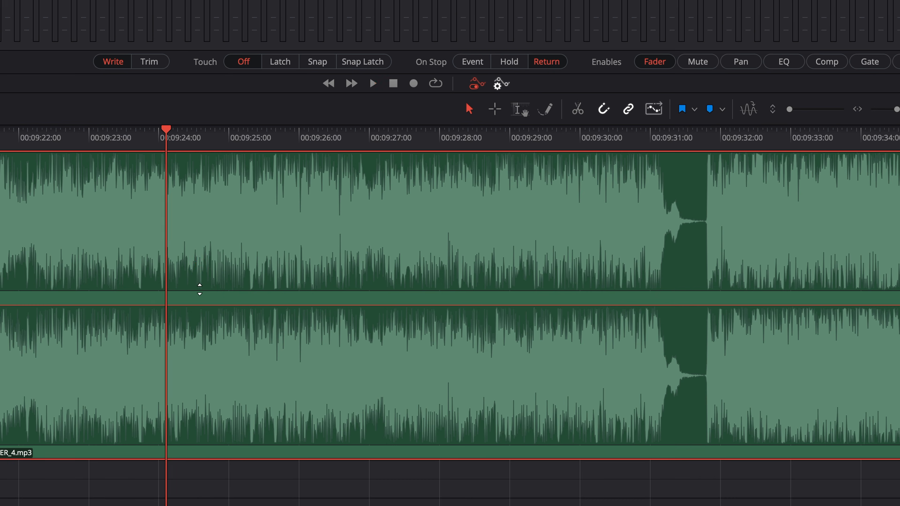
{"action": "mouse_move", "coordinate": [198, 289]}
{"action": "left_mouse_down"}
{"action": "mouse_move", "coordinate": [201, 229]}
{"action": "mouse_move", "coordinate": [217, 212]}
{"action": "mouse_move", "coordinate": [255, 294]}
{"action": "left_mouse_up"}
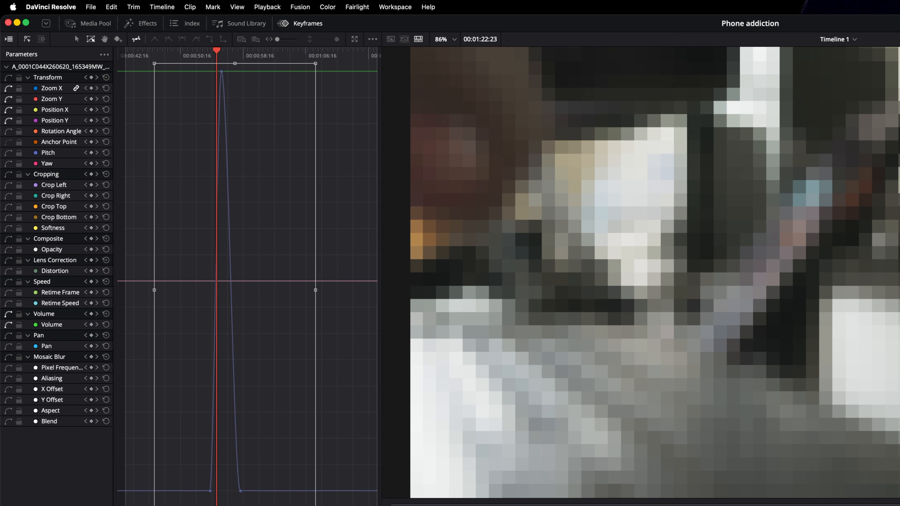
{"action": "left_click", "coordinate": [339, 490]}
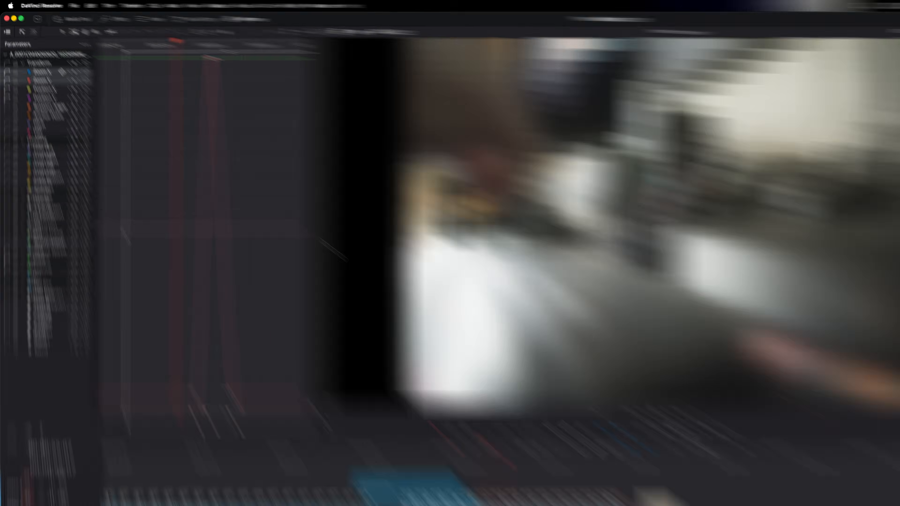